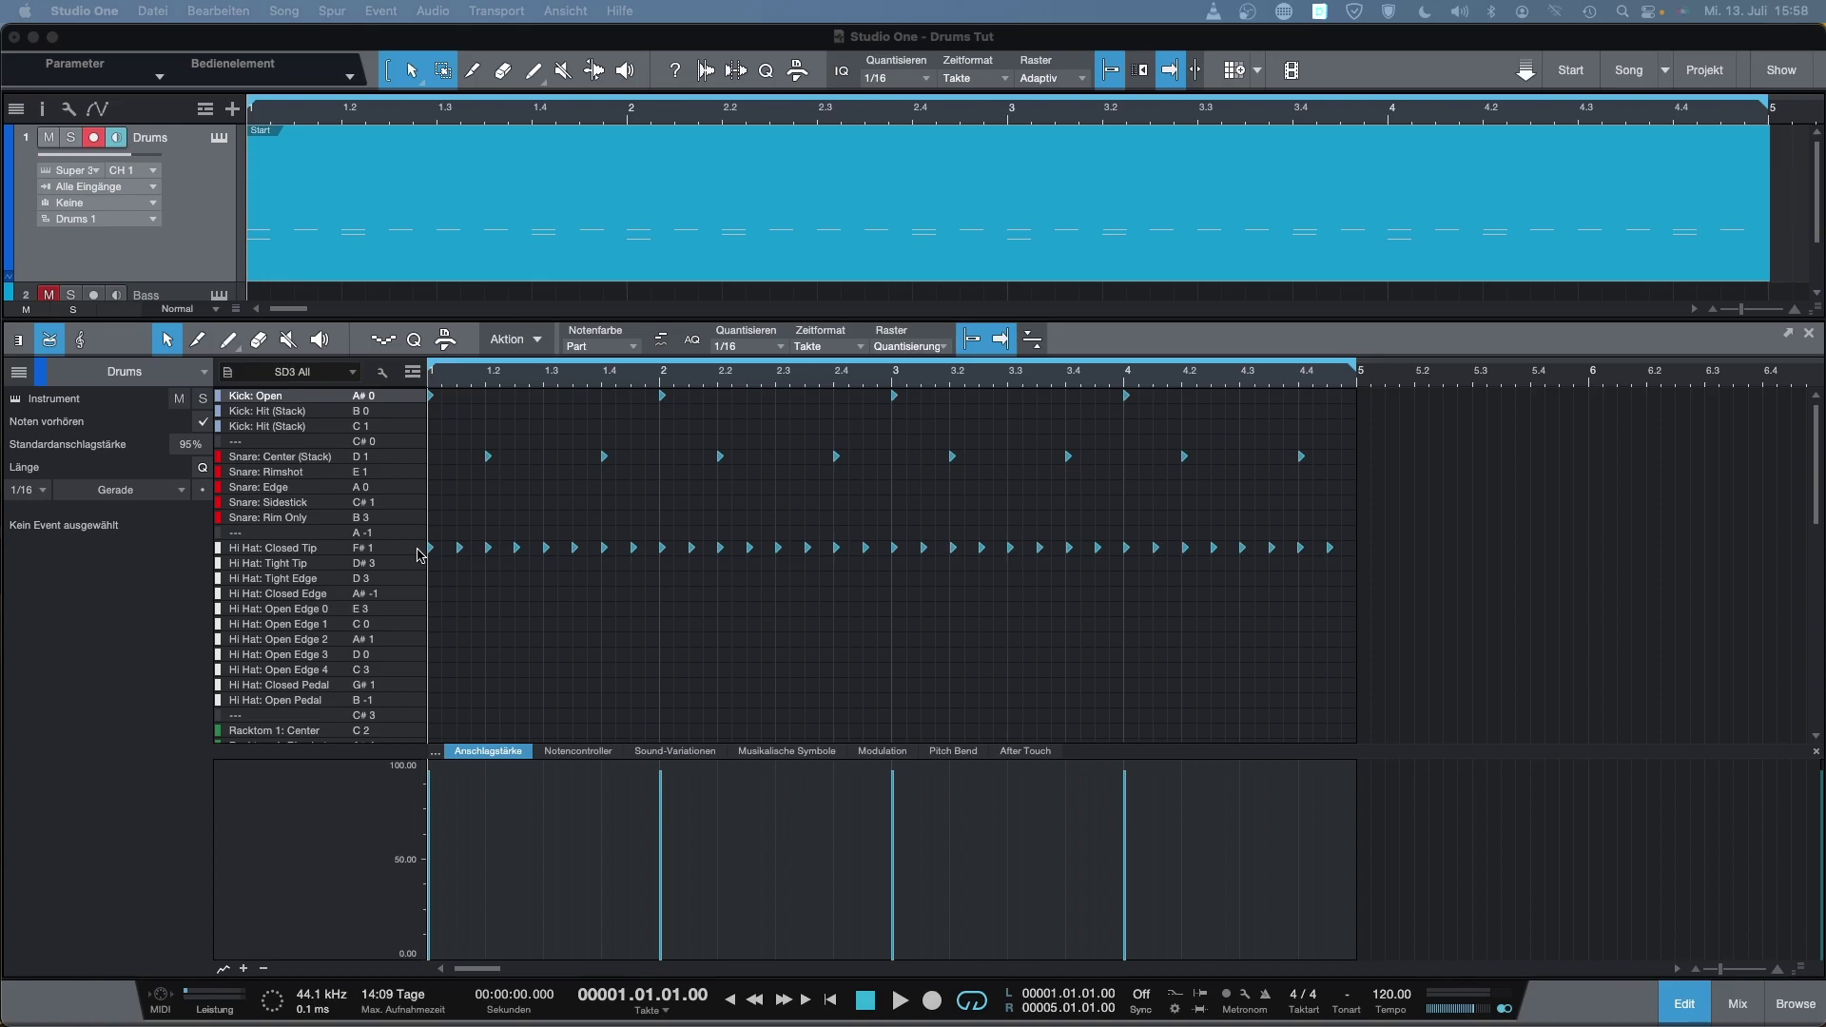
View the velocities of the hi-hat, snare and kick lanes in the Start part and play the basic drum pattern
{"action": "left_click", "coordinate": [419, 552]}
{"action": "left_click", "coordinate": [411, 459]}
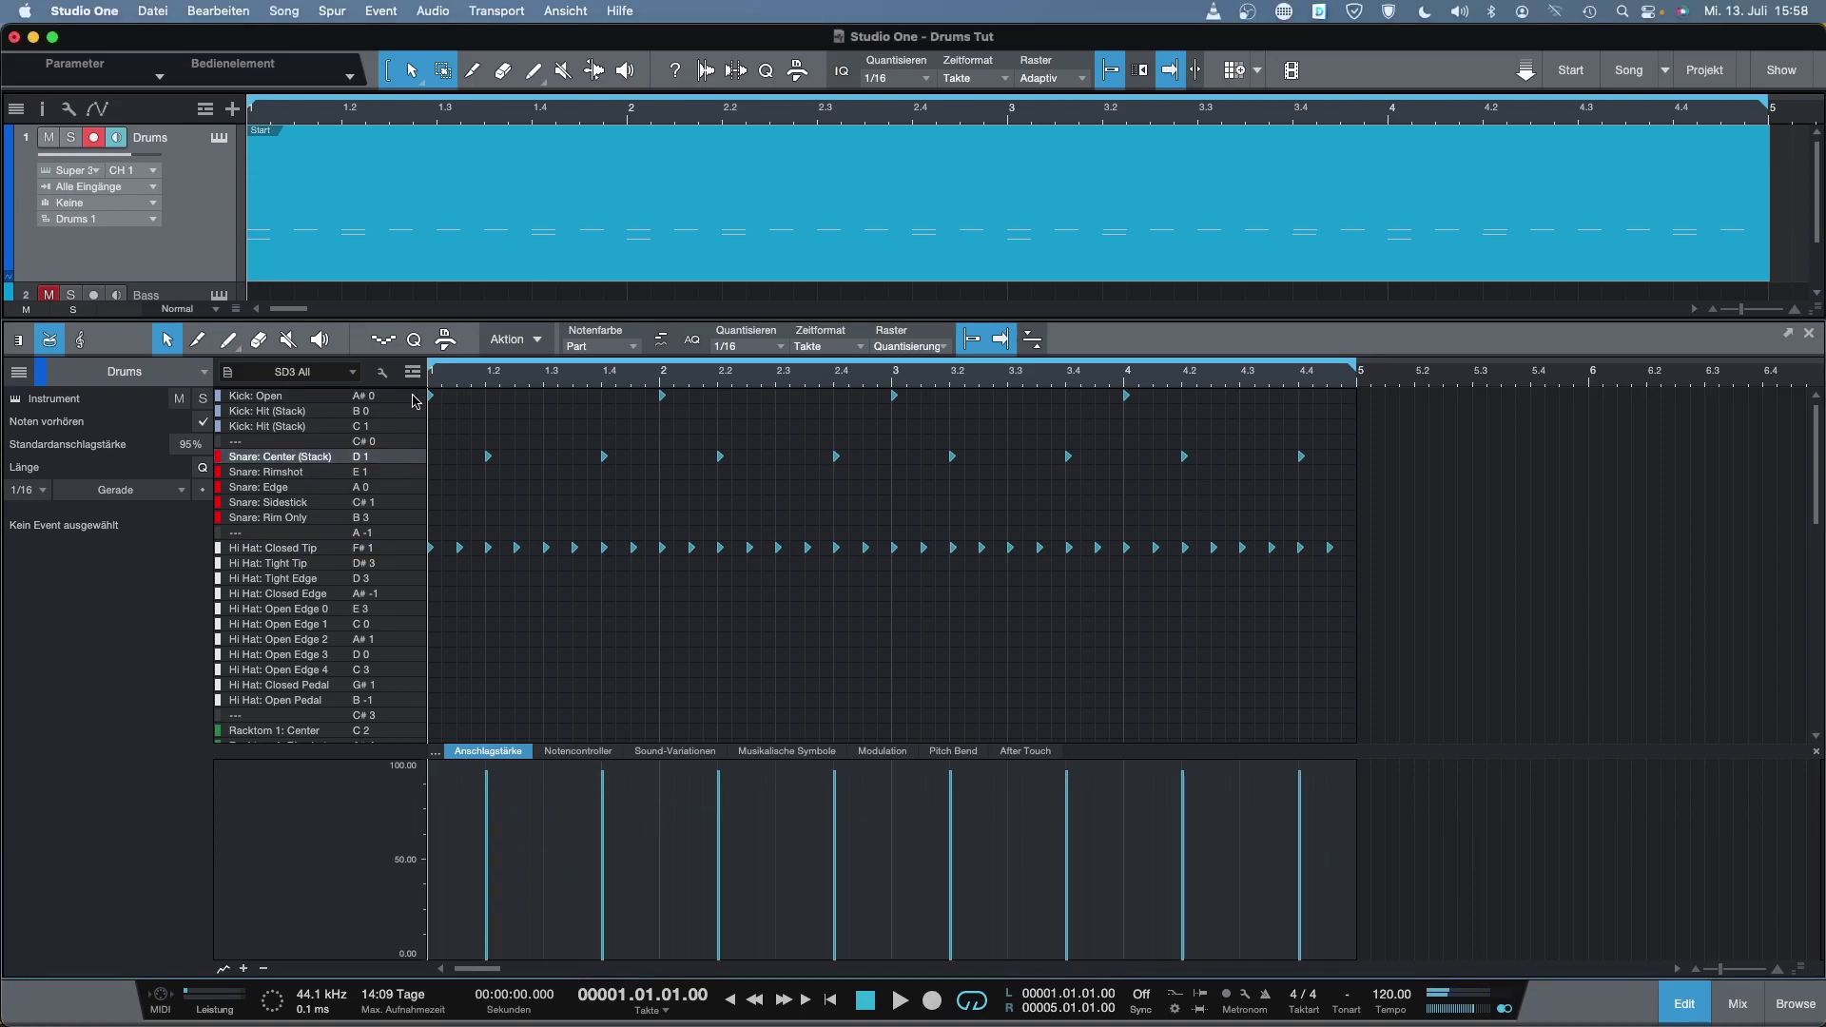
{"action": "left_click", "coordinate": [416, 399]}
{"action": "key", "text": "space"}
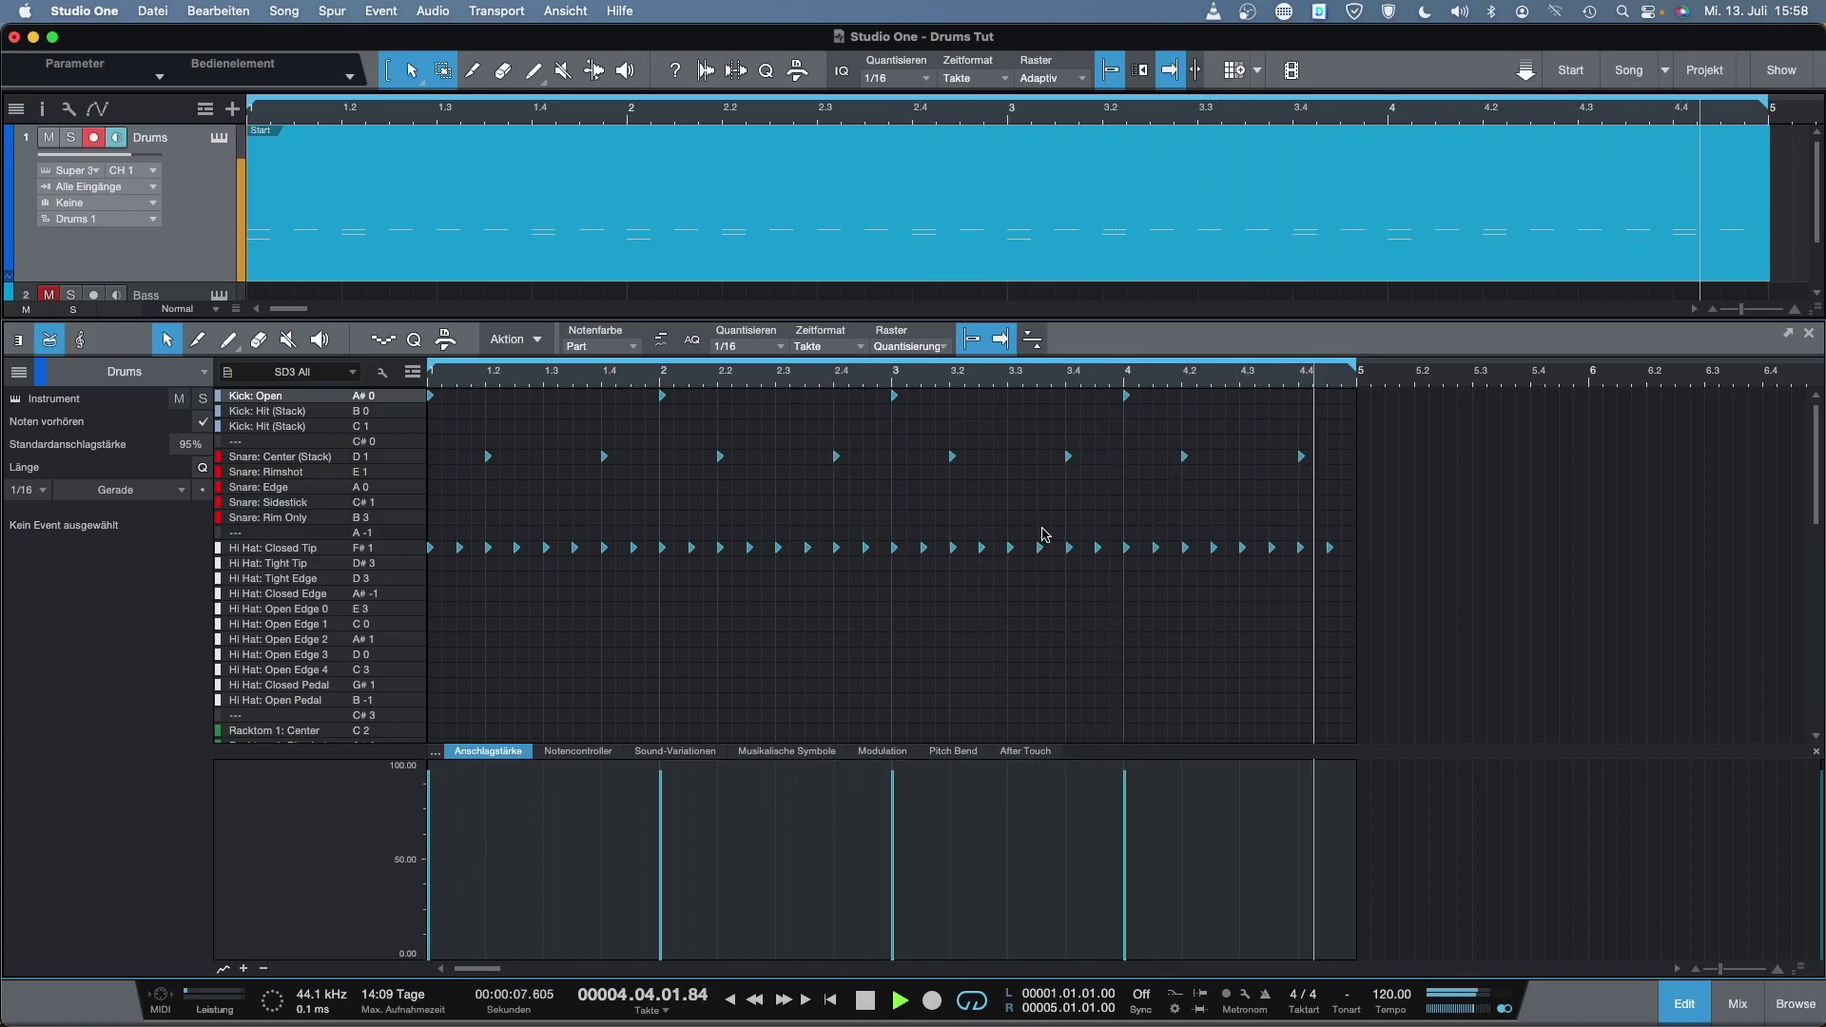
{"action": "key", "text": "space"}
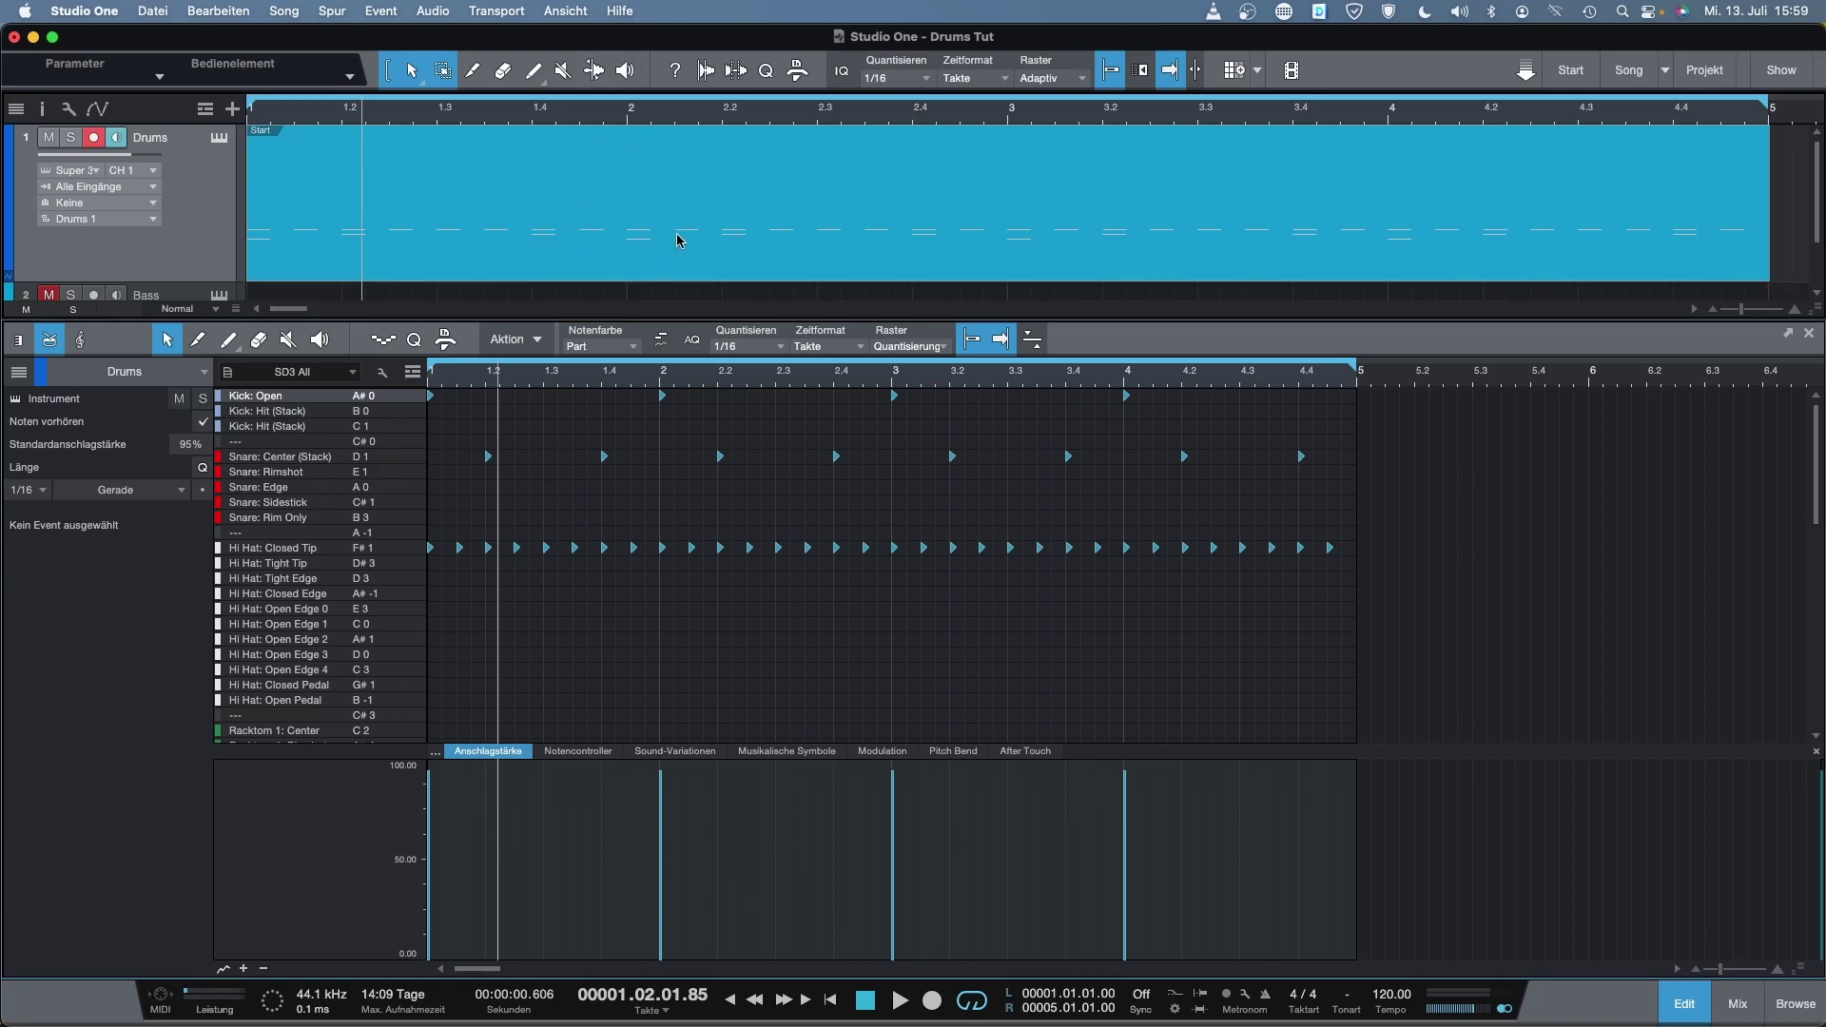
Open the HH Variation part in the drum editor with its four bars in view
{"action": "key", "text": "w"}
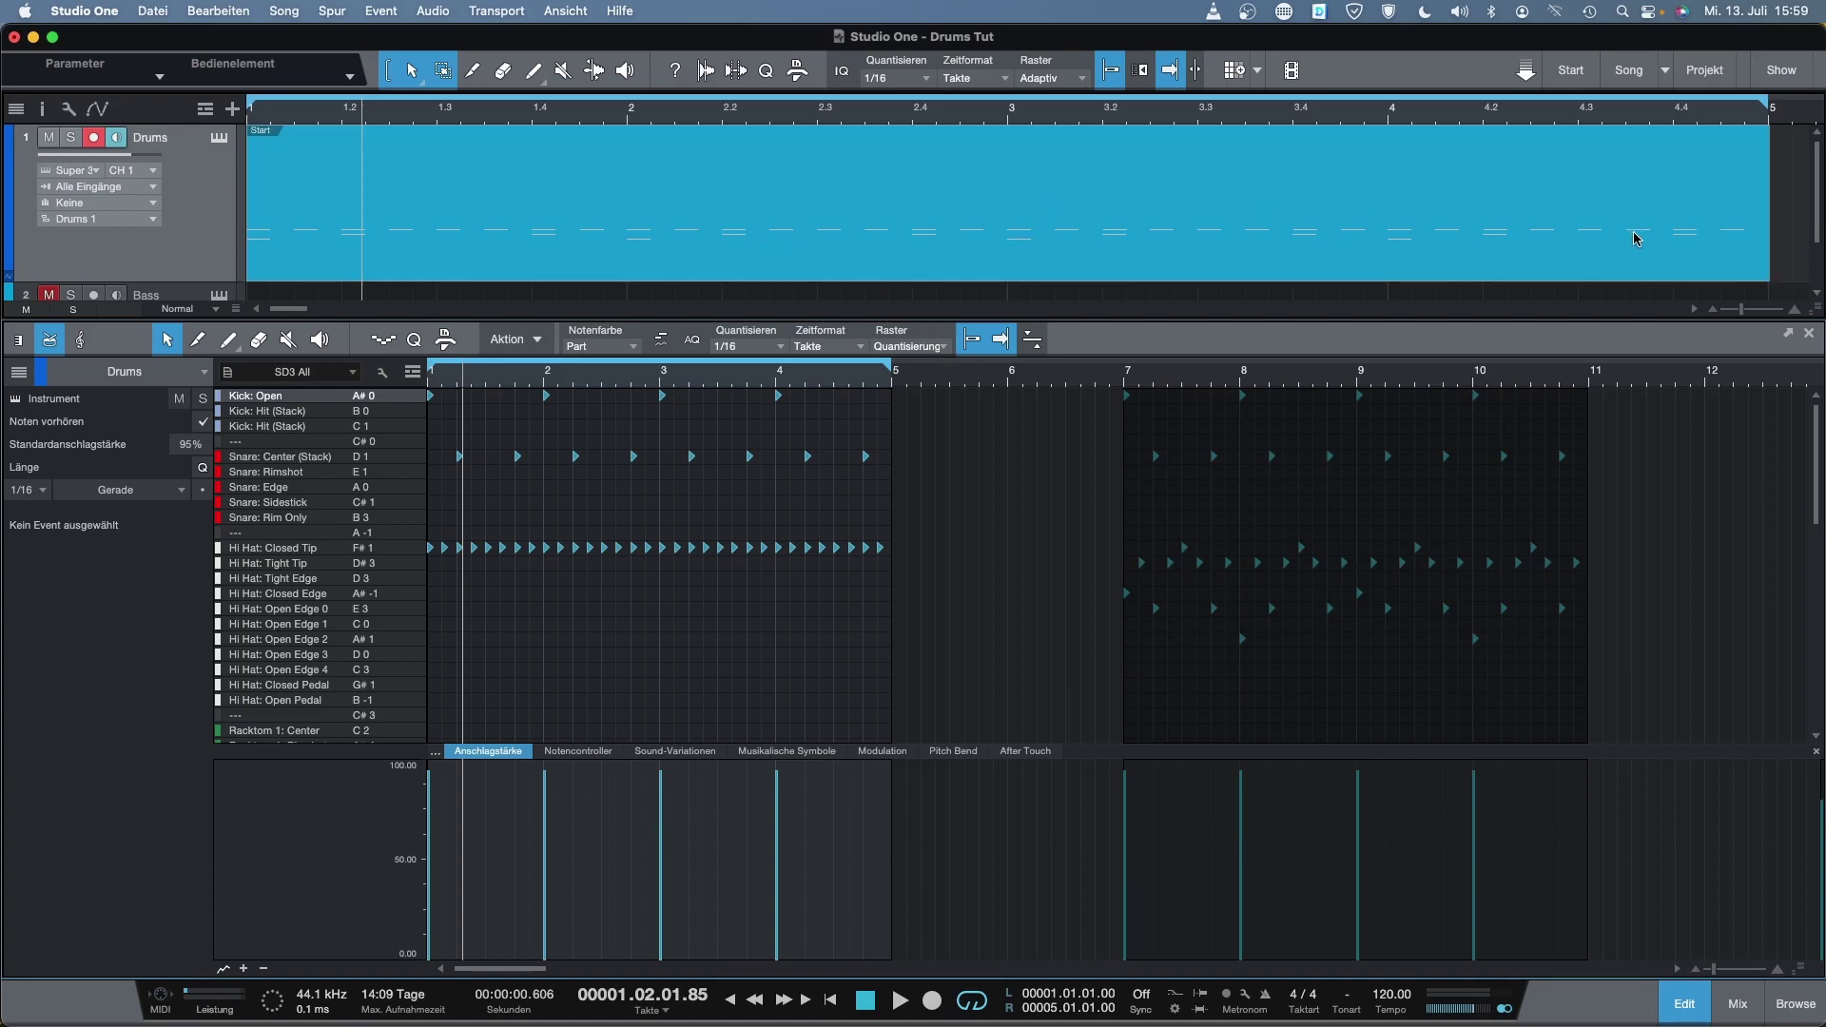
{"action": "key", "text": "w"}
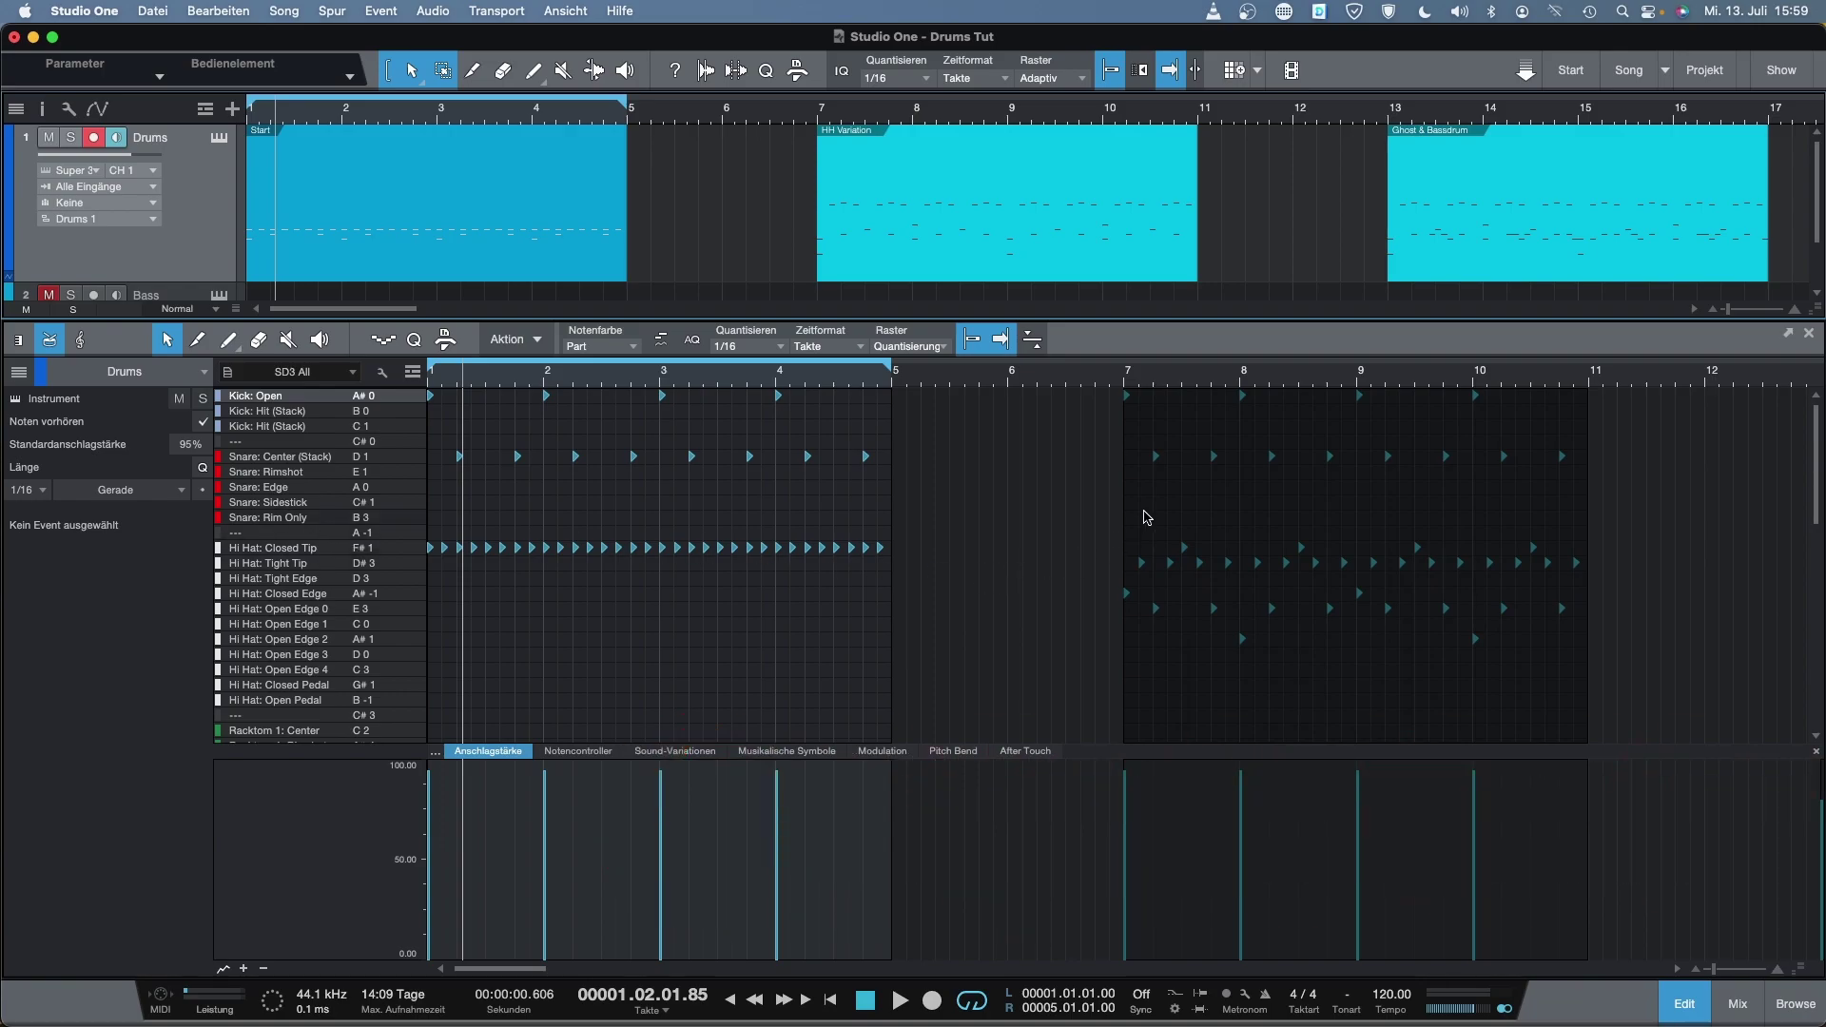
{"action": "left_click", "coordinate": [980, 255]}
{"action": "left_click_drag", "start_coordinate": [501, 968], "coordinate": [579, 756]}
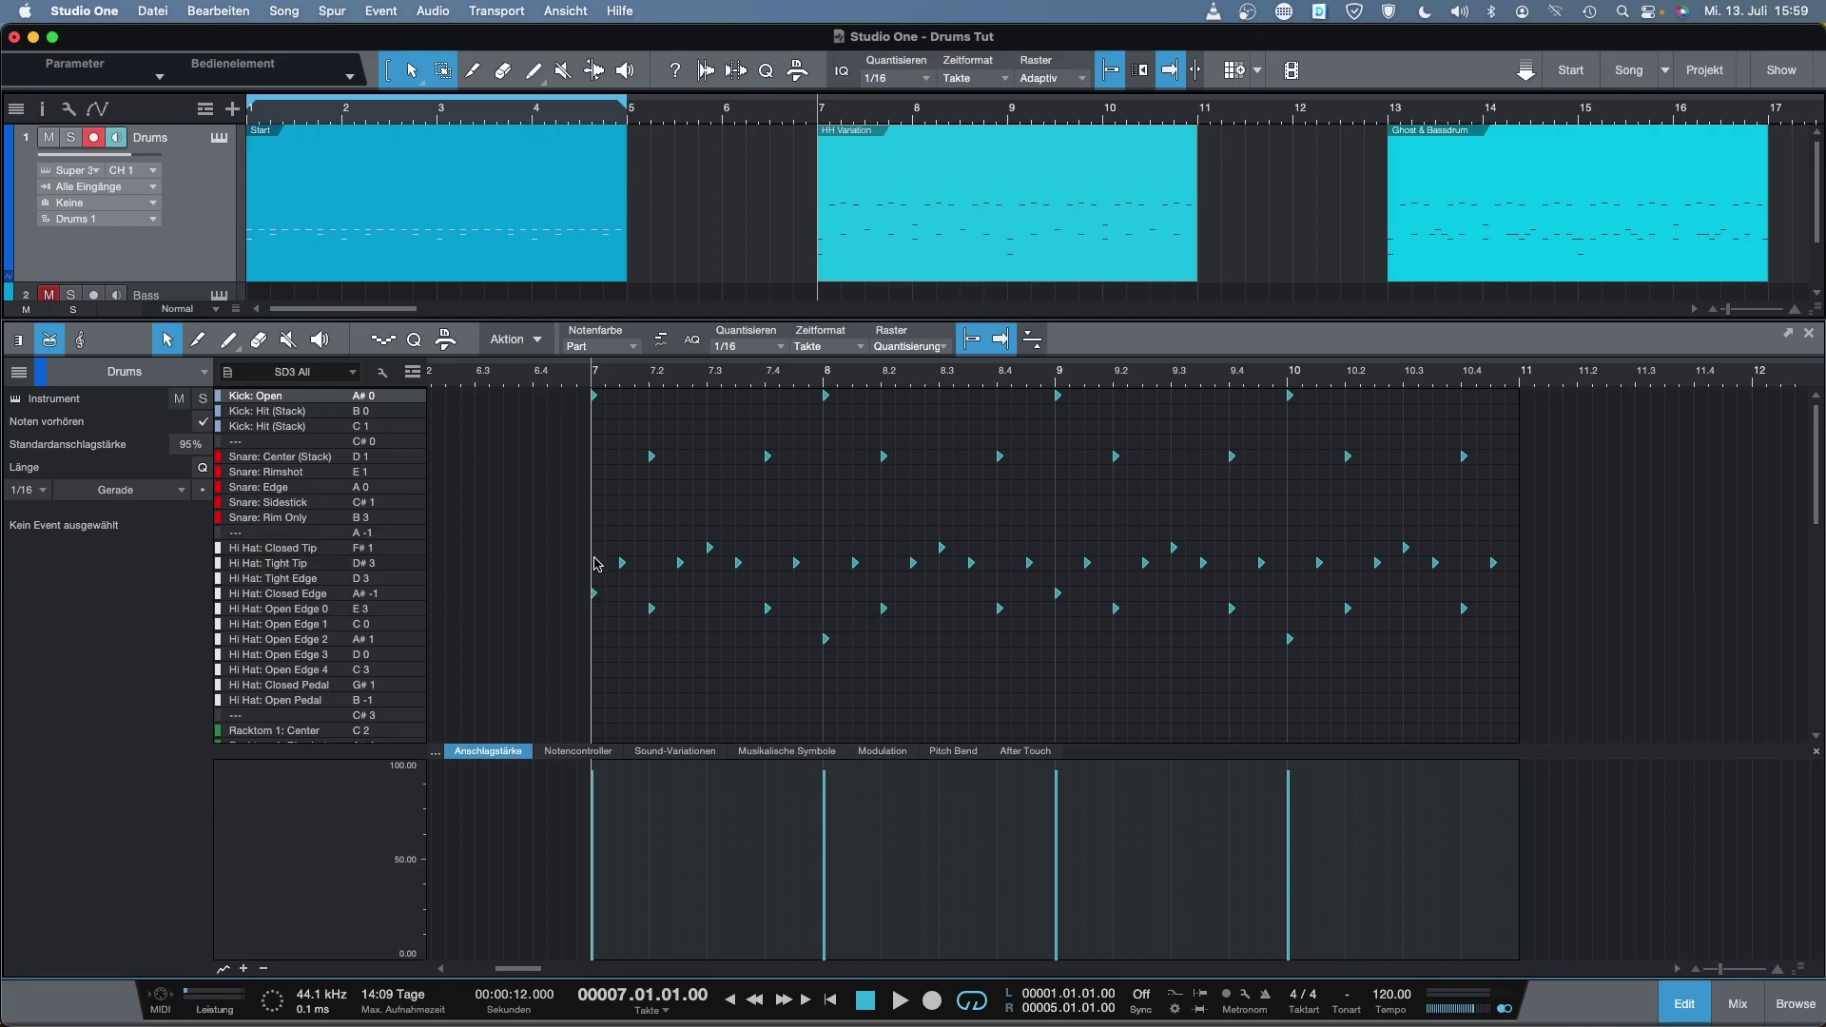
Inspect the velocities of the Hi Hat: Tight Tip, Closed Edge and Open Edge 0 lanes in the HH Variation part
{"action": "mouse_move", "coordinate": [595, 597]}
{"action": "mouse_move", "coordinate": [622, 567]}
{"action": "left_click", "coordinate": [412, 563]}
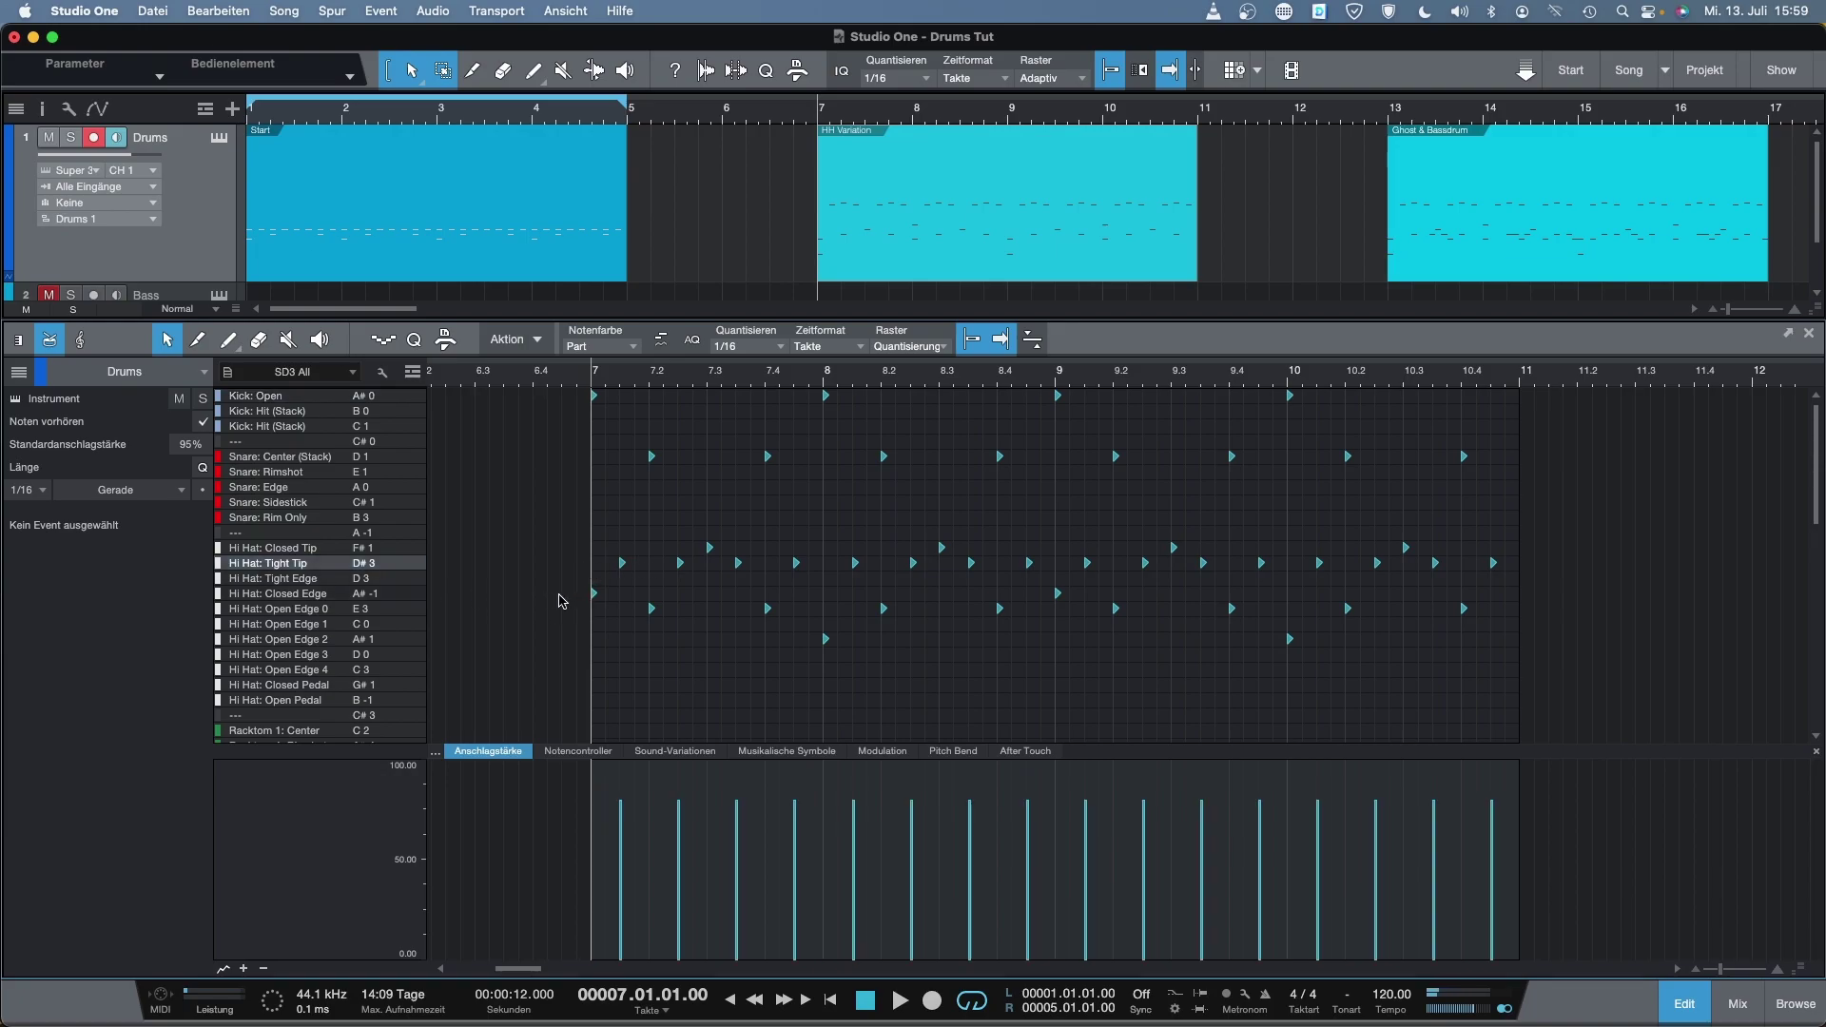
{"action": "left_click", "coordinate": [412, 595]}
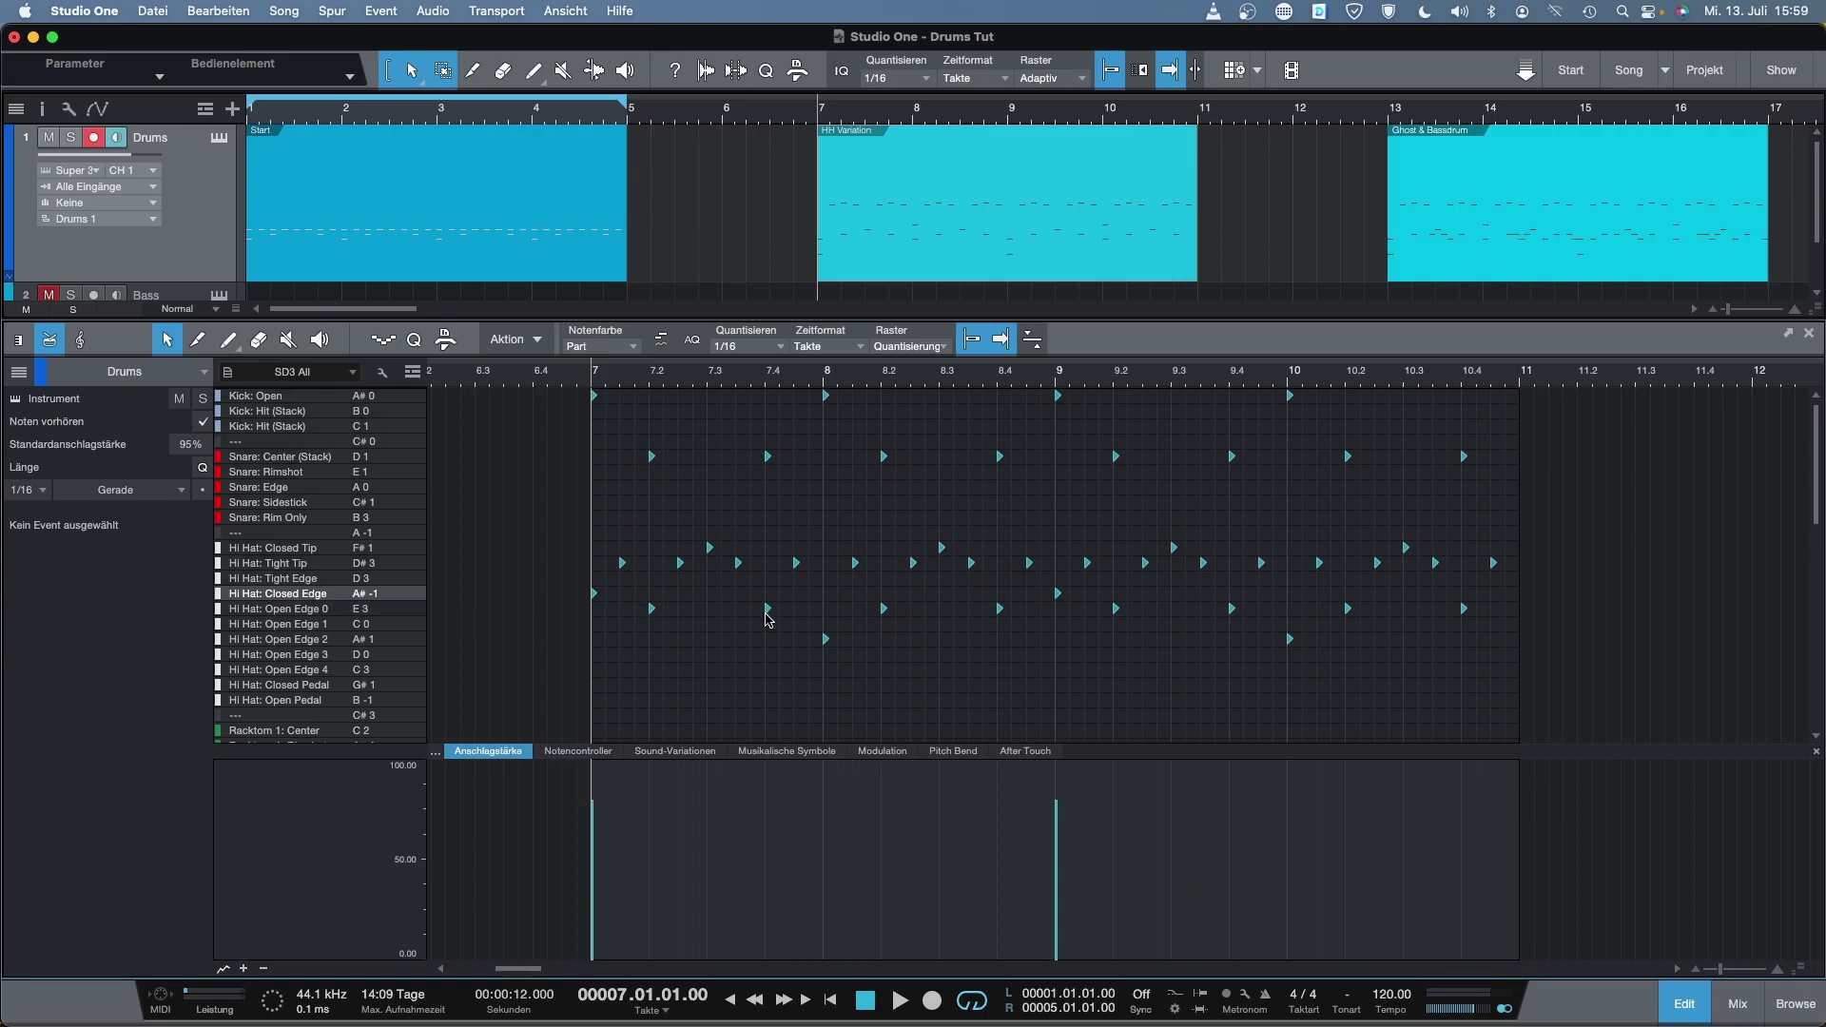
{"action": "mouse_move", "coordinate": [770, 619]}
{"action": "left_click", "coordinate": [406, 612]}
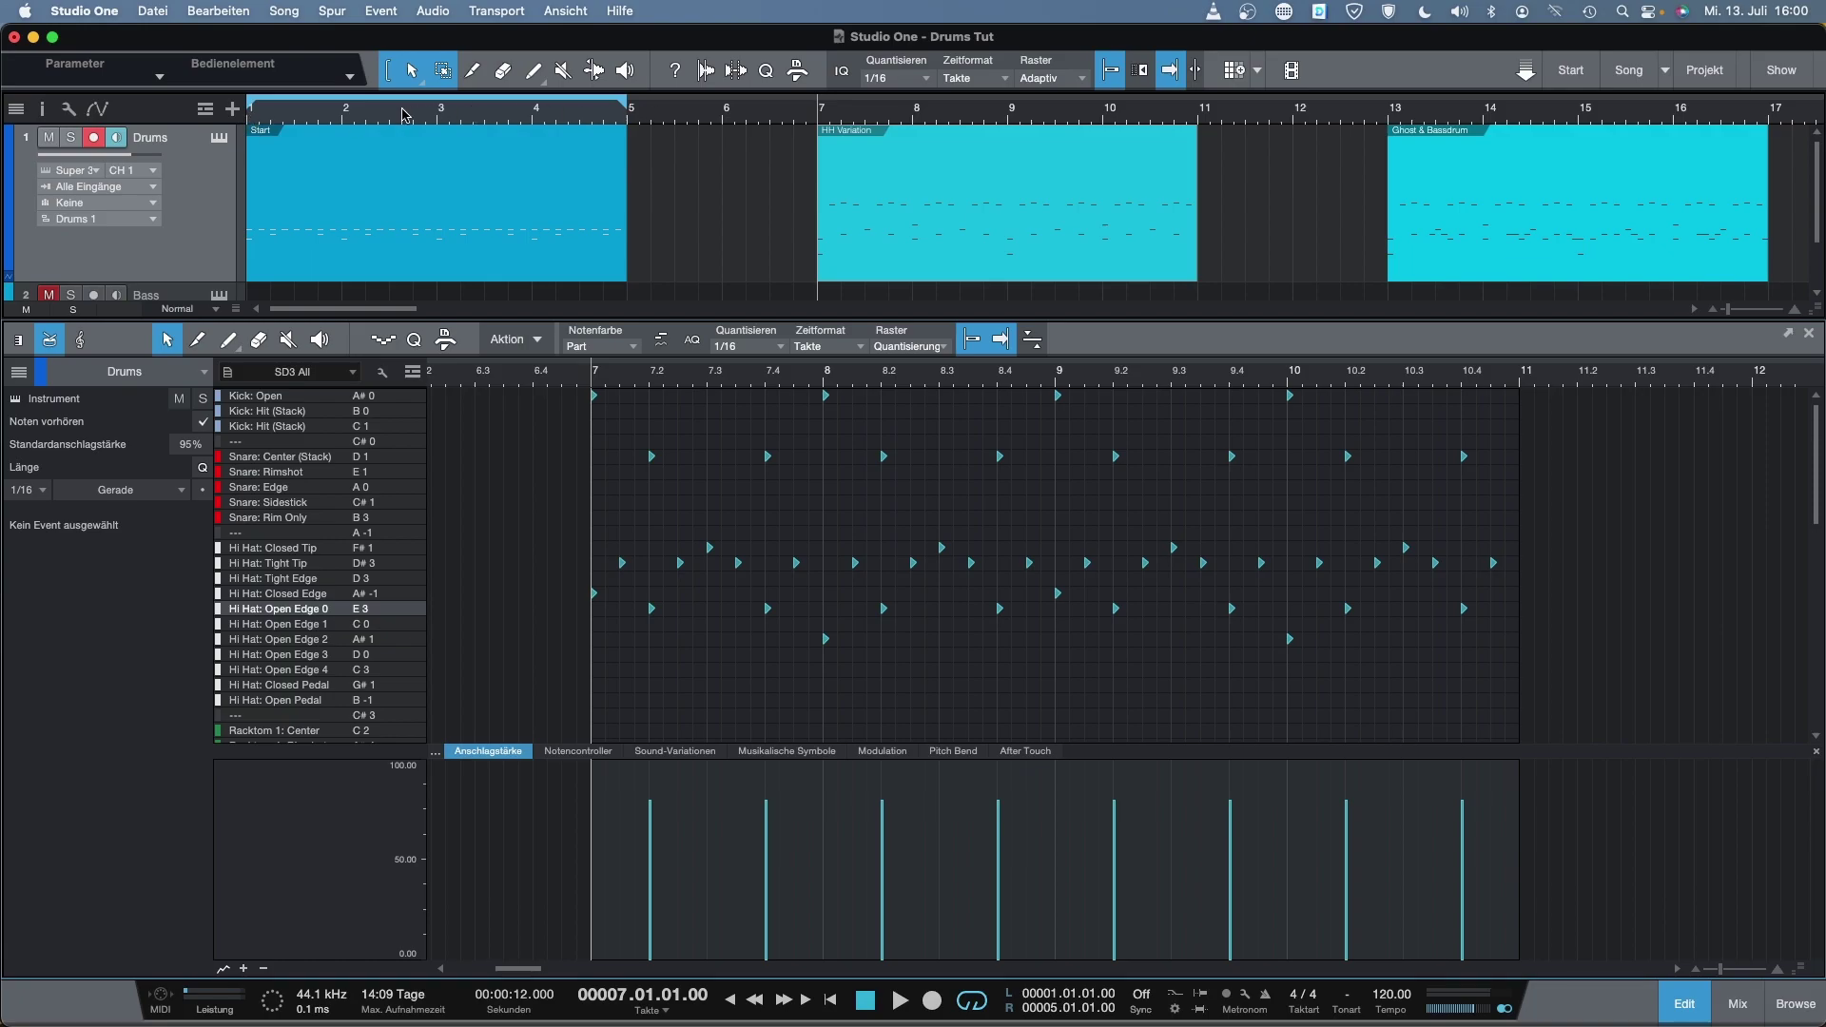
Play the Start part from bar 1 and the HH Variation part from bar 7 to compare the two grooves
{"action": "left_click", "coordinate": [252, 124]}
{"action": "key", "text": "space"}
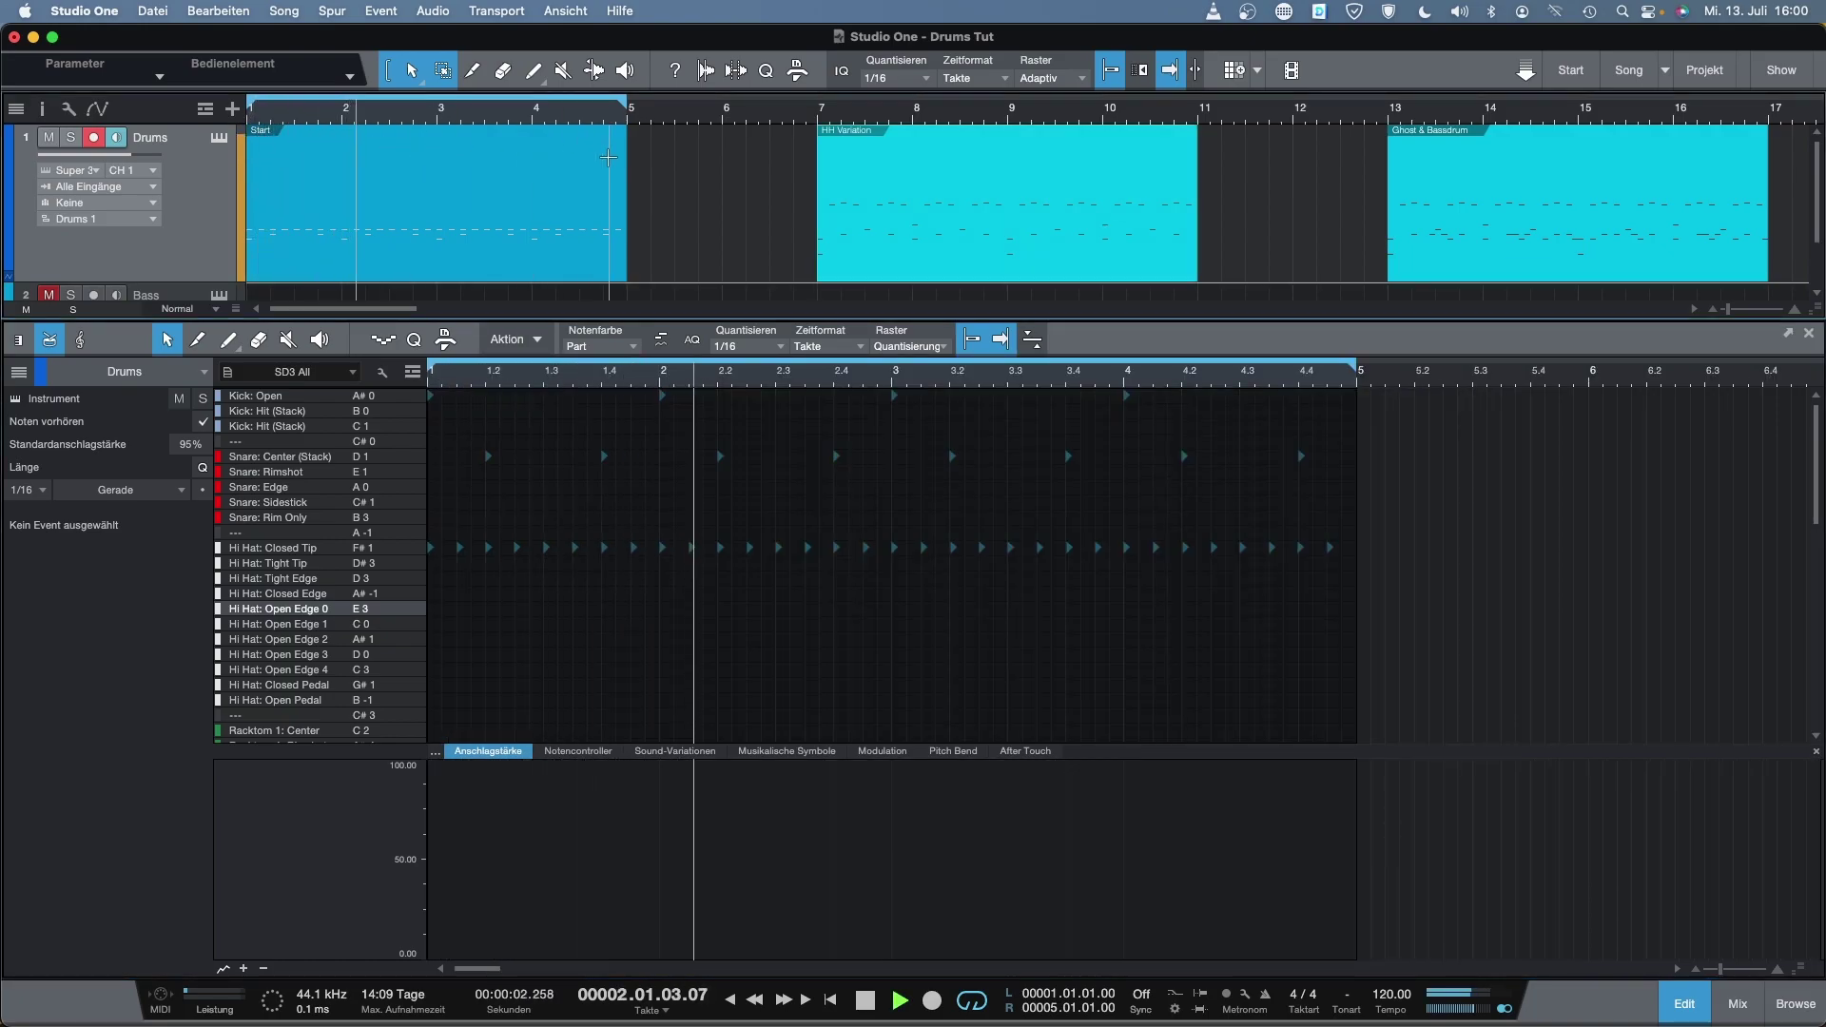
{"action": "key", "text": "space"}
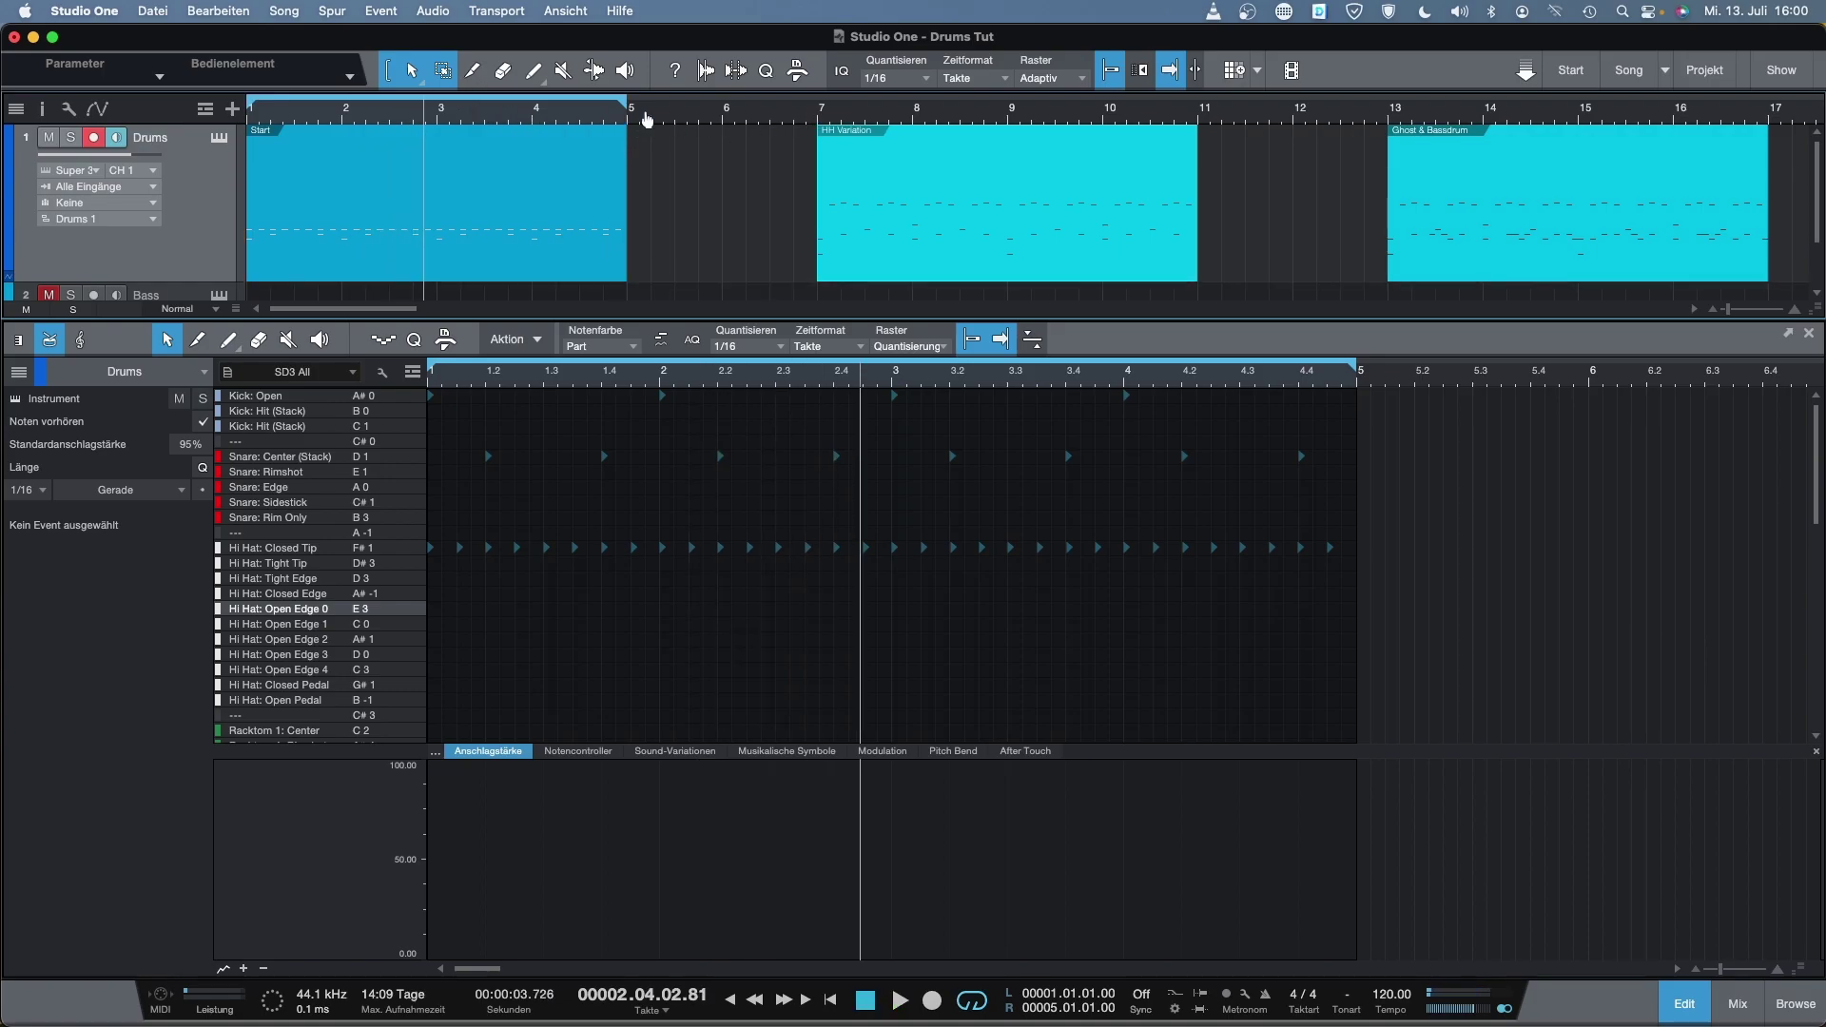
{"action": "key", "text": "Right"}
{"action": "key", "text": "space"}
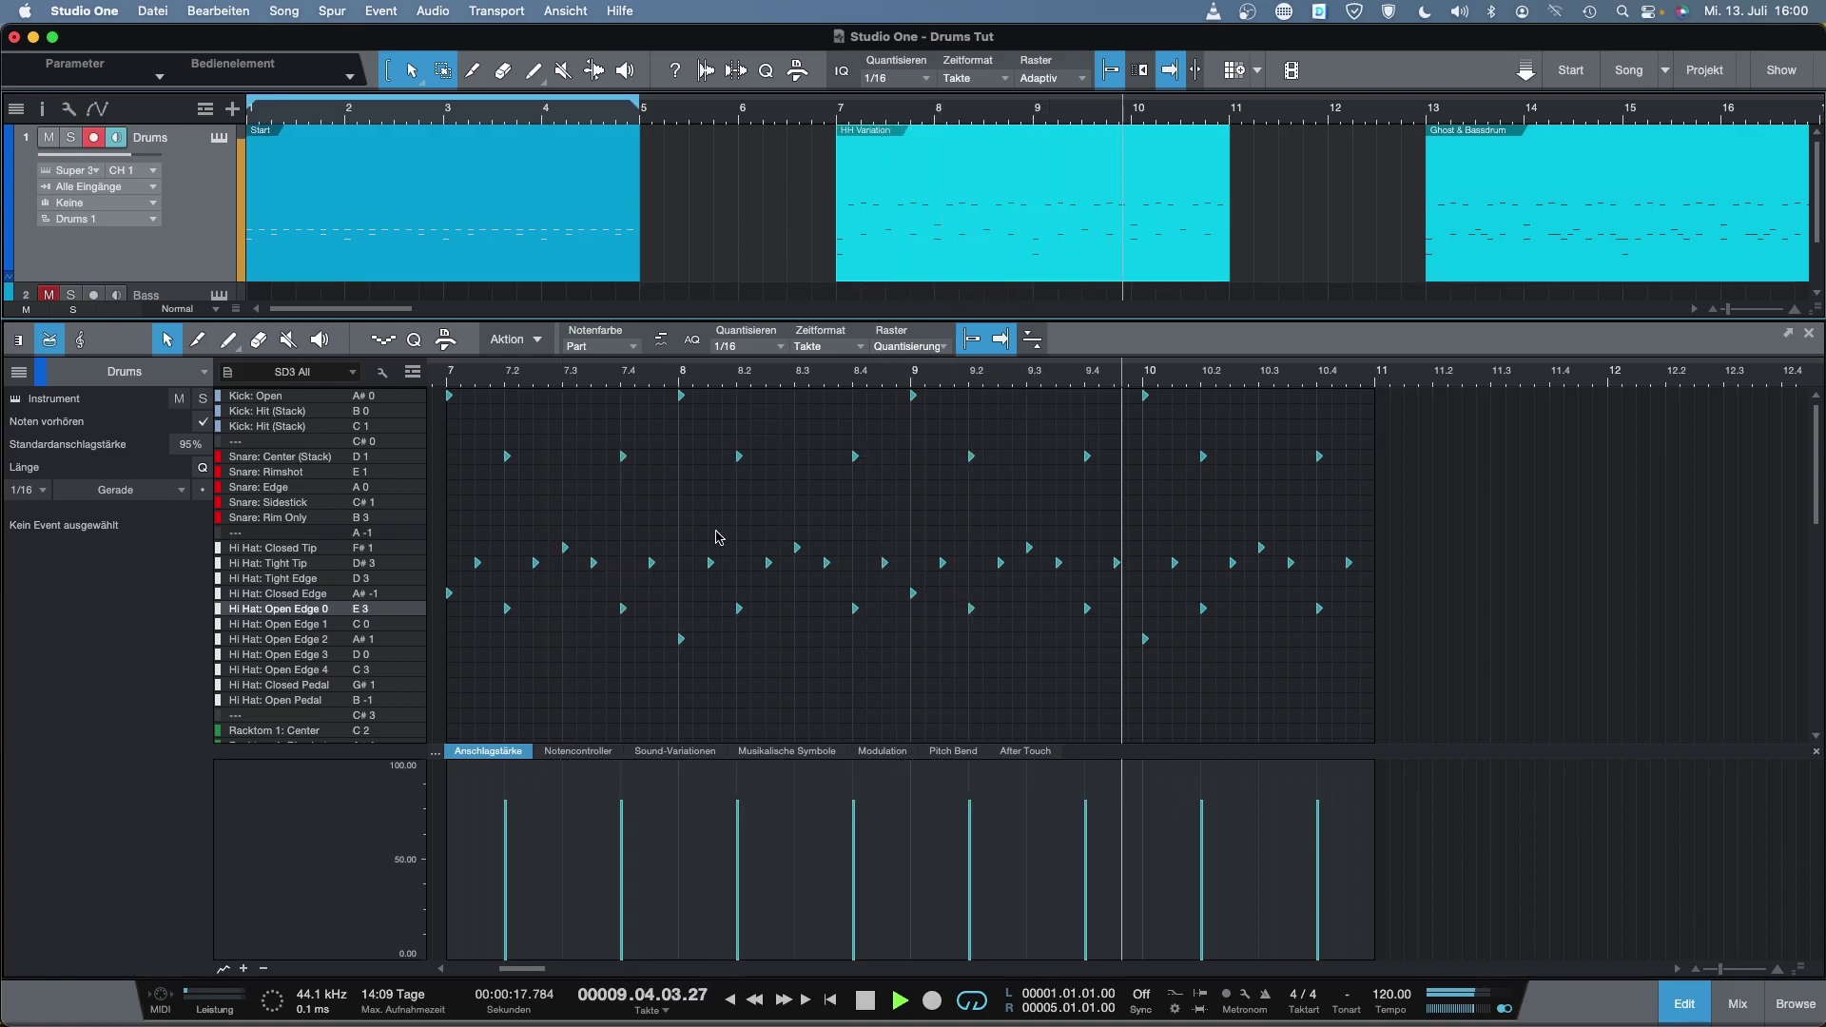
{"action": "key", "text": "space"}
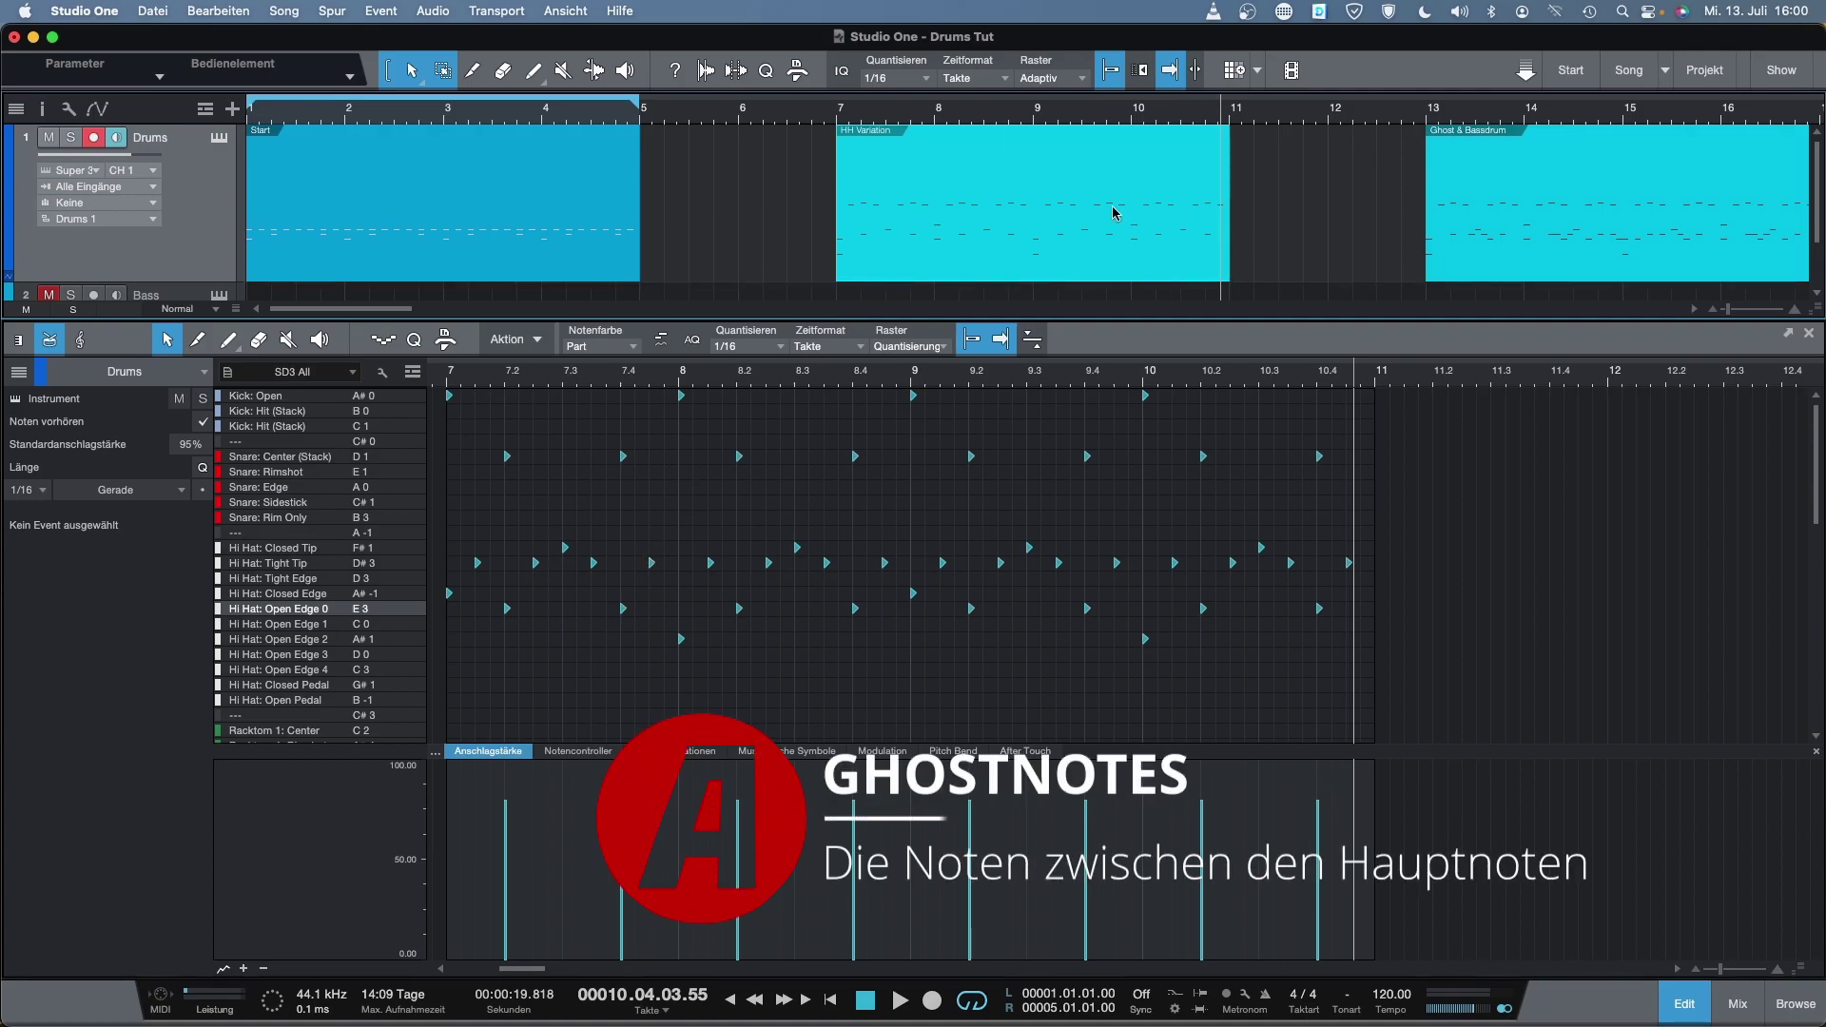
Open the Ghost & Bassdrum part in the drum editor and set the loop range around it, bars 13 to 17
{"action": "left_click_drag", "start_coordinate": [390, 309], "coordinate": [453, 320]}
{"action": "scroll", "coordinate": [501, 412], "scroll_direction": "down", "scroll_amount": 1}
{"action": "scroll", "coordinate": [487, 447], "scroll_direction": "up", "scroll_amount": 1}
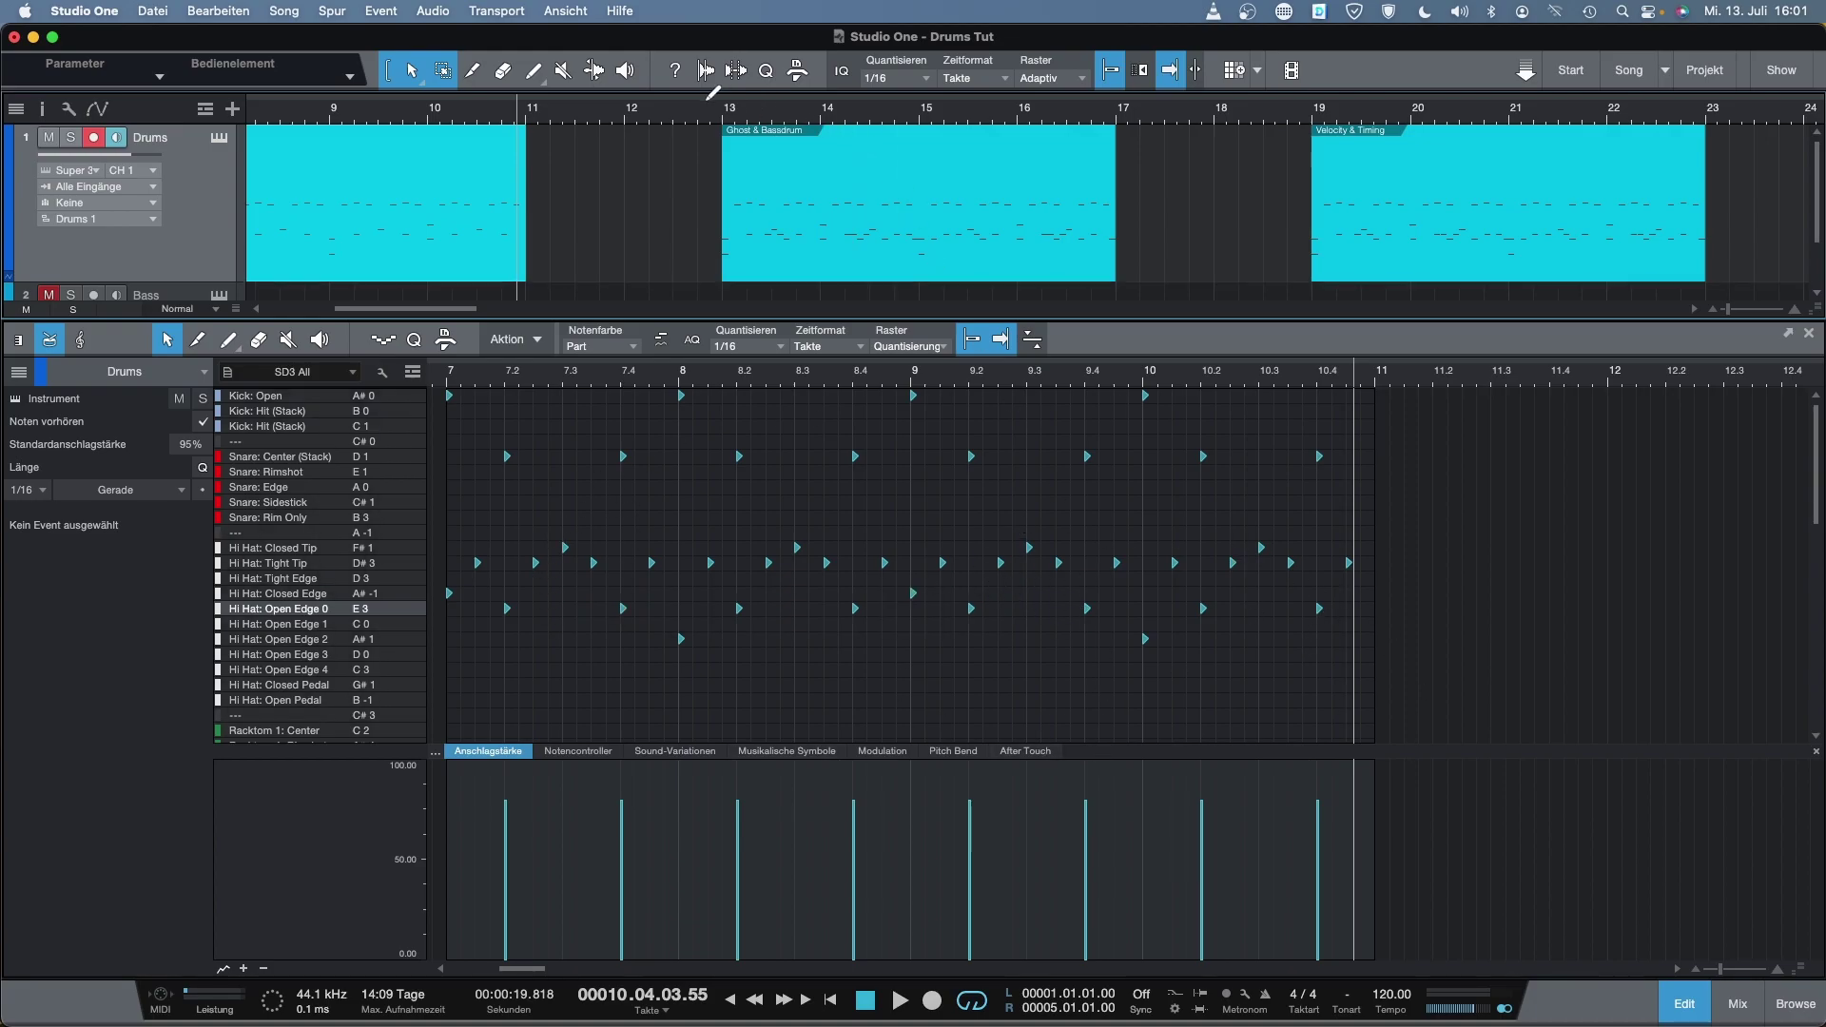
{"action": "left_click", "coordinate": [786, 269]}
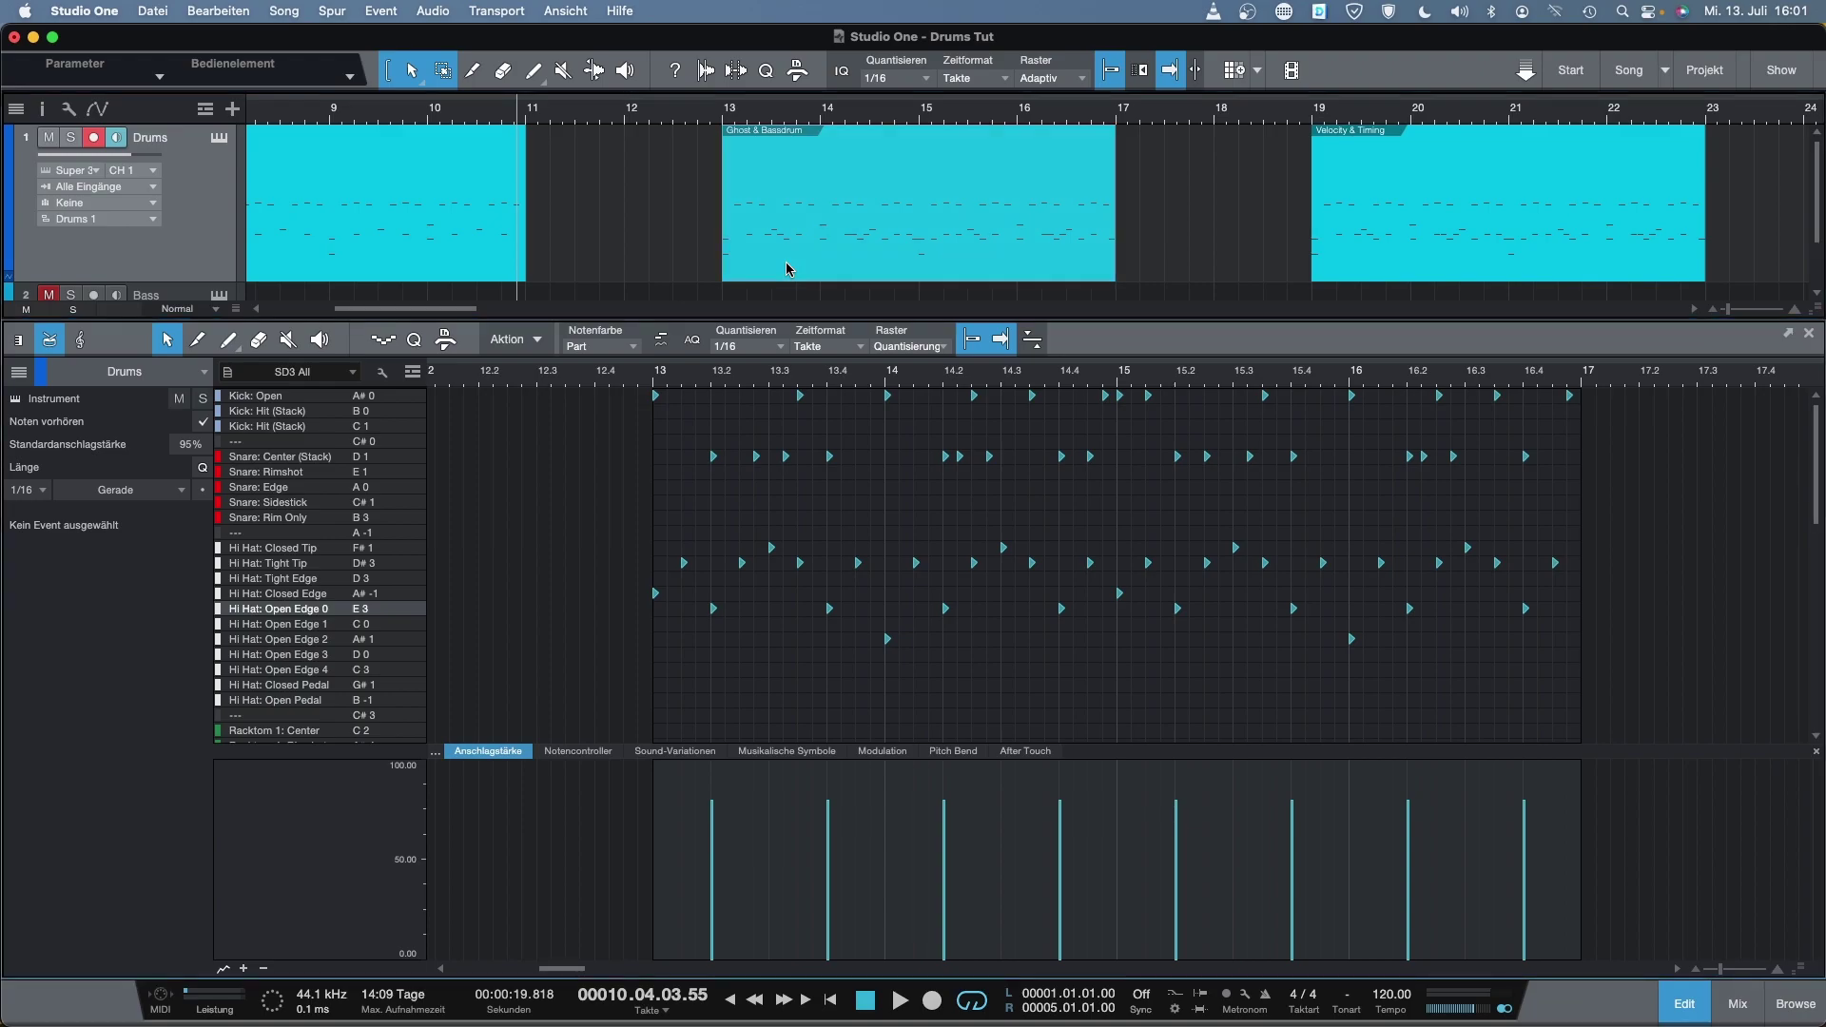
{"action": "key", "text": "p"}
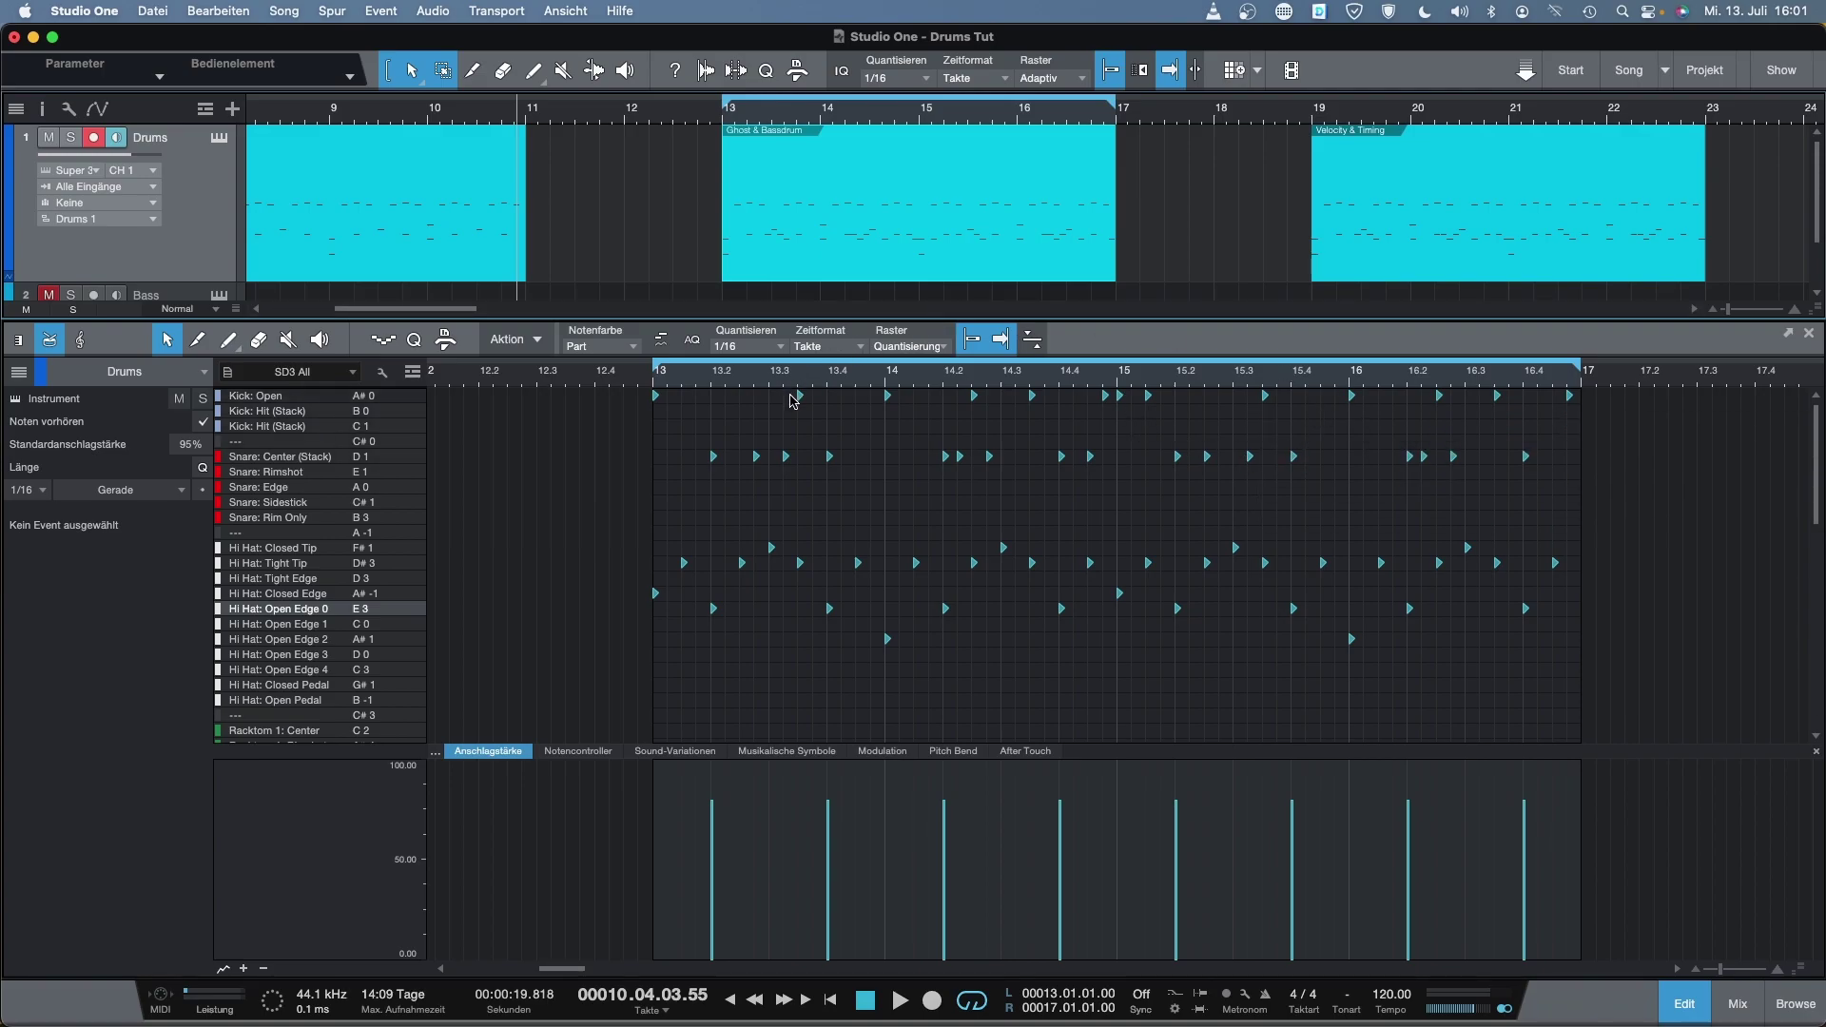
Play the Ghost & Bassdrum part from bar 13 to hear the added kick and ghost notes
{"action": "mouse_move", "coordinate": [799, 397]}
{"action": "left_click", "coordinate": [653, 390]}
{"action": "key", "text": "space"}
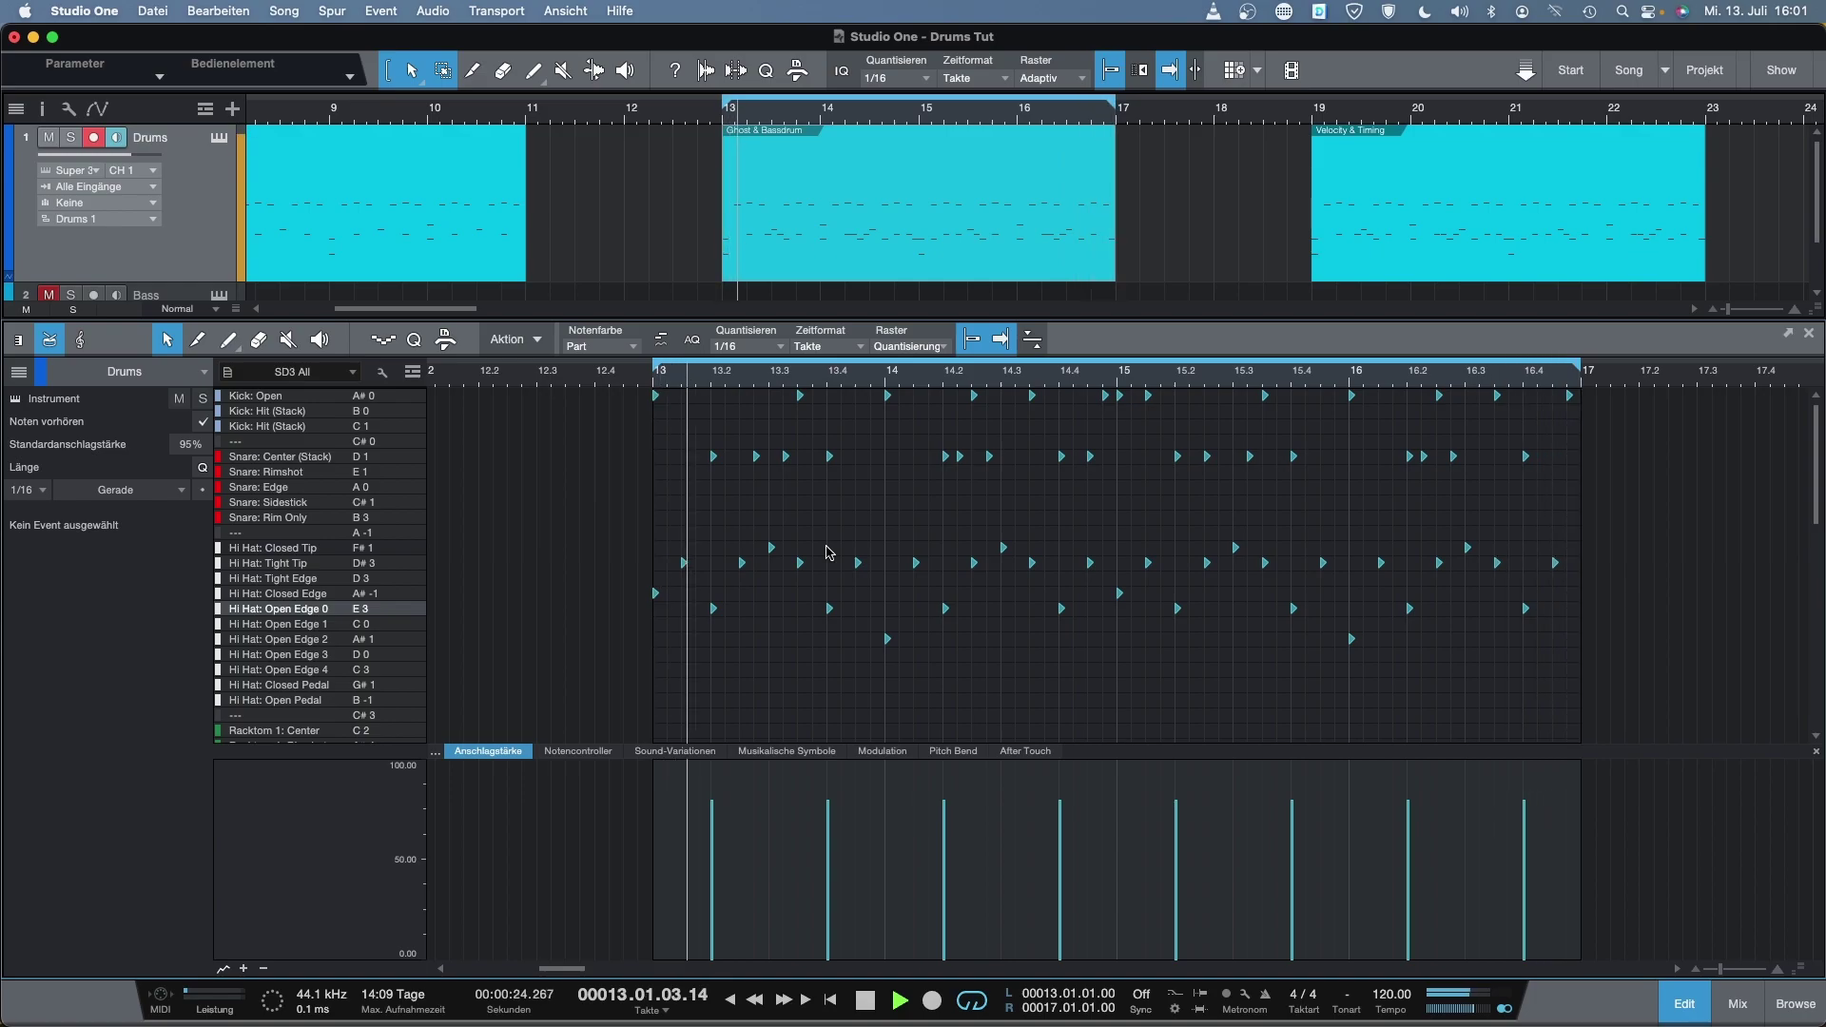
{"action": "key", "text": "space"}
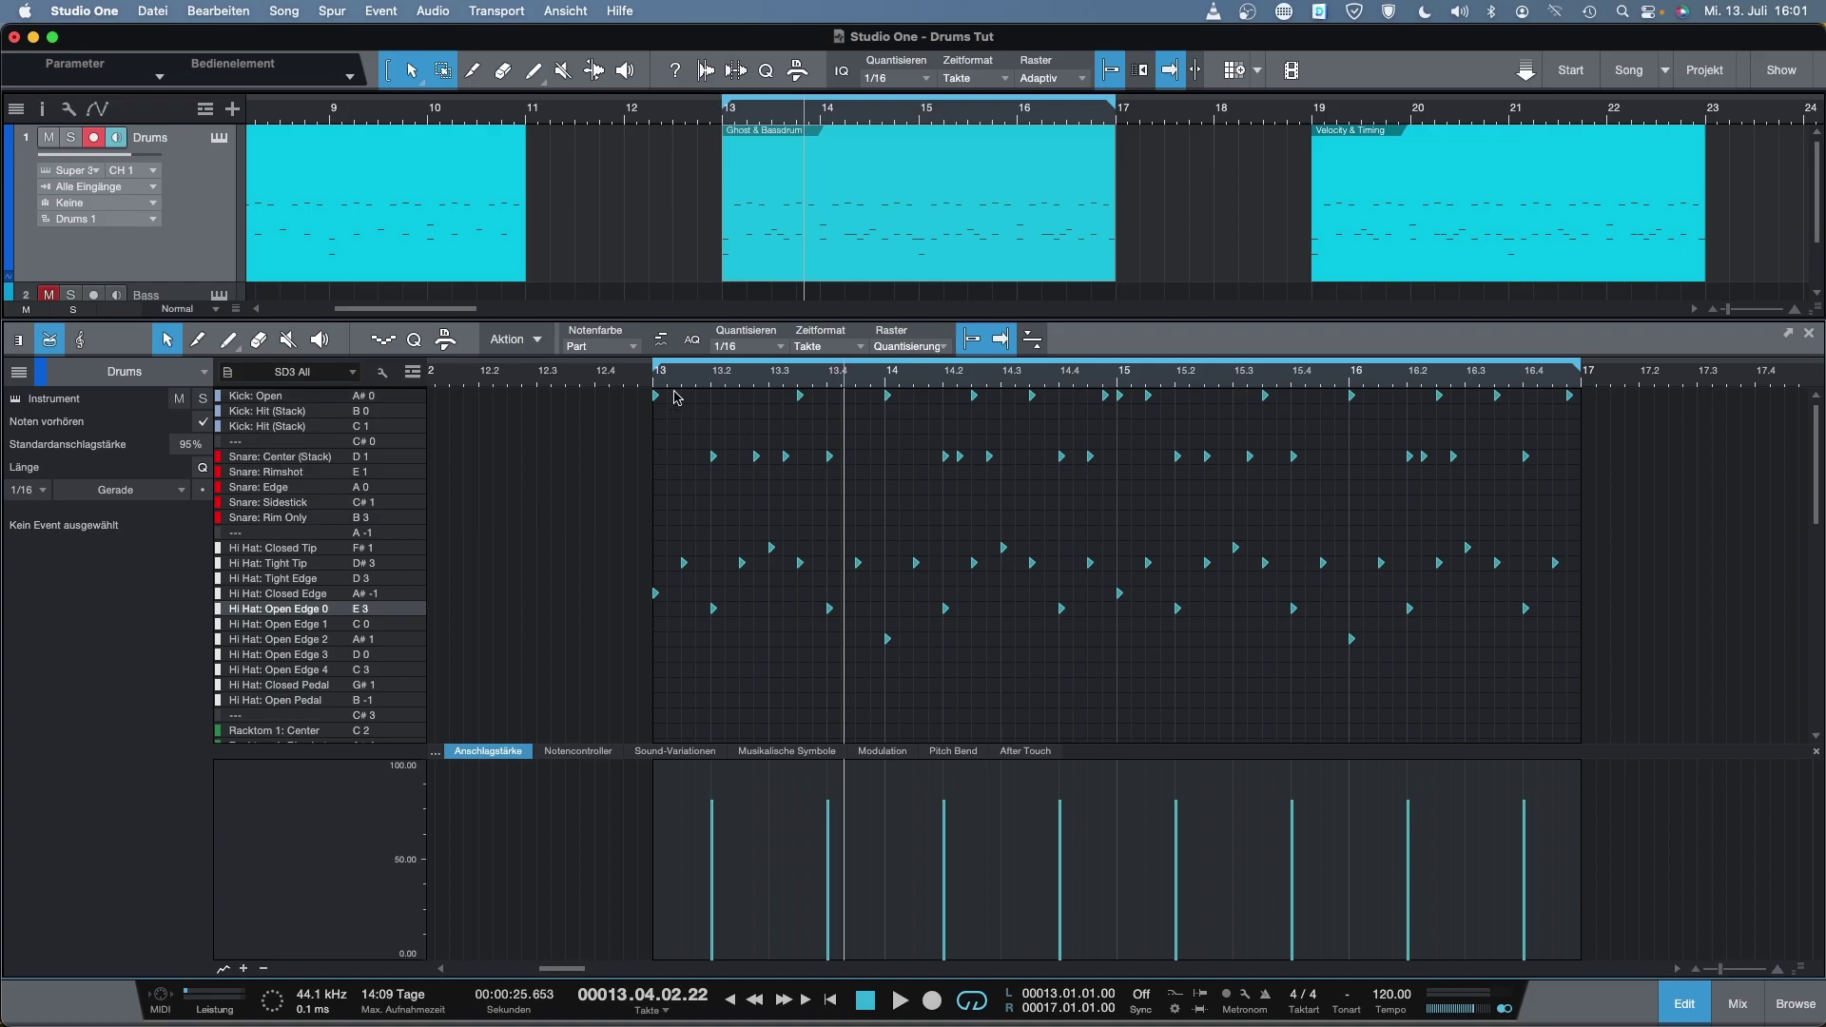
{"action": "key", "text": "Home"}
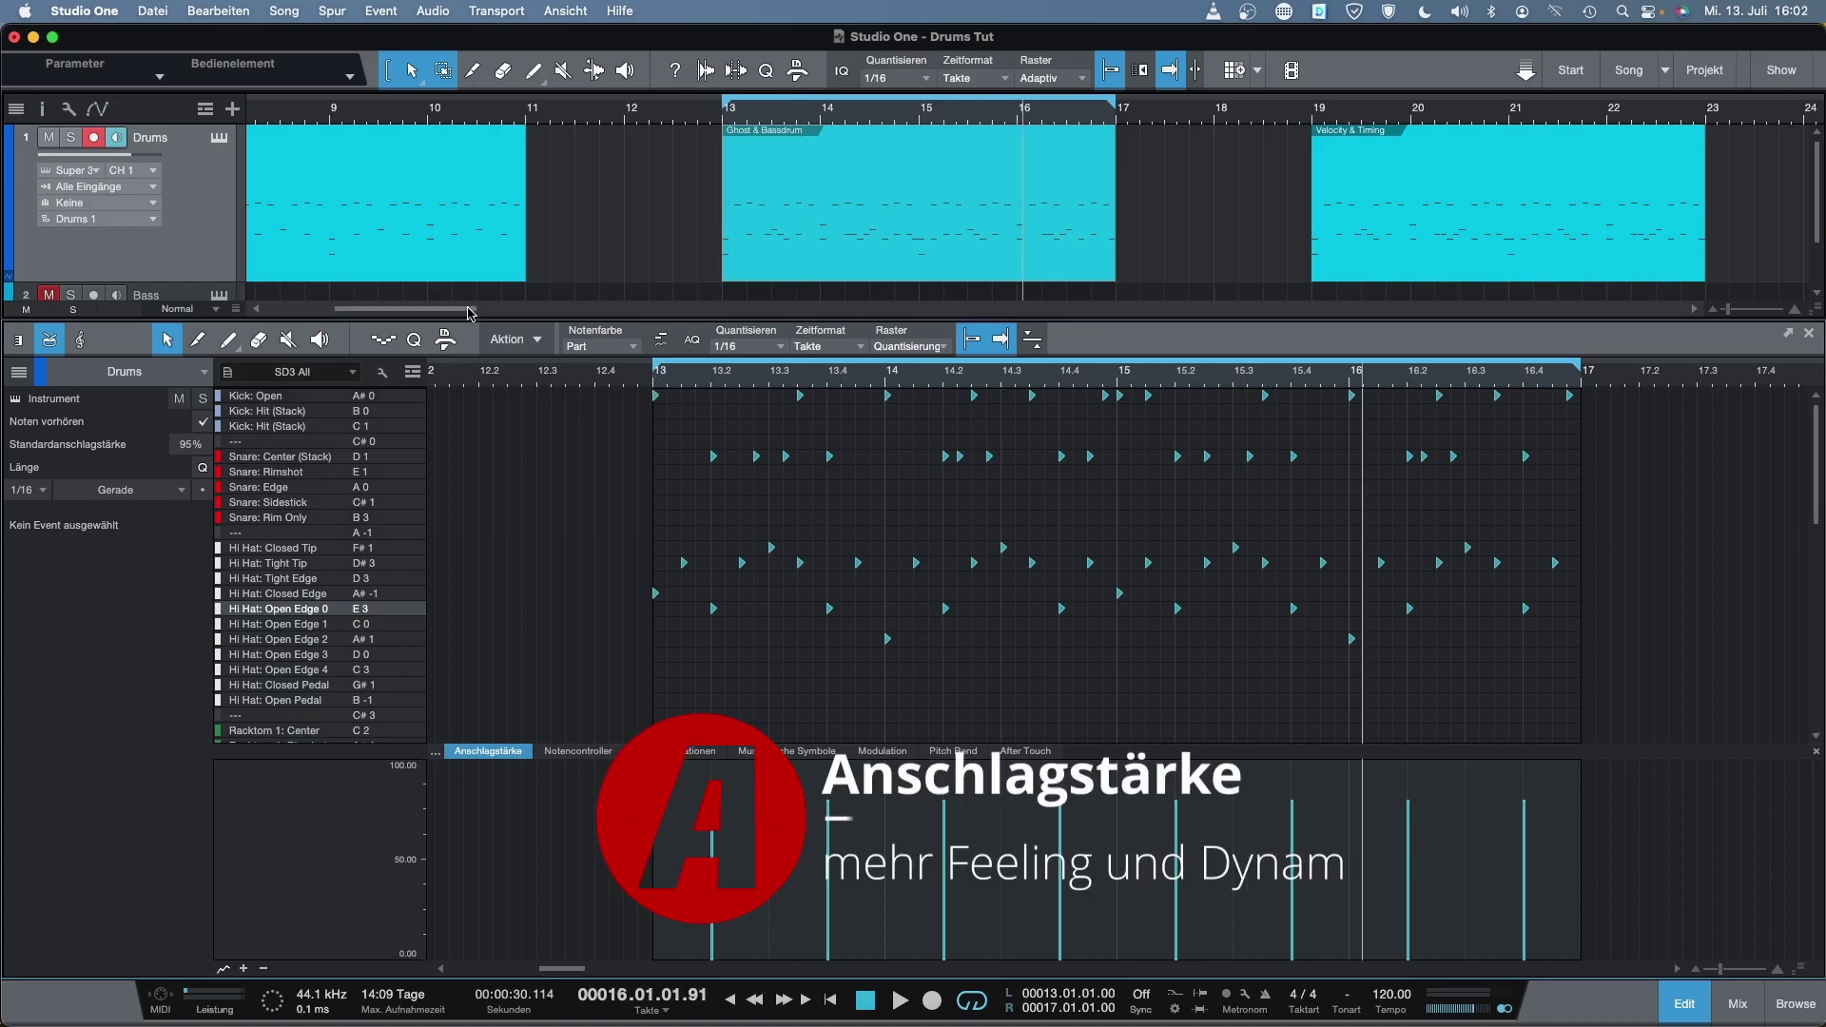
Set the loop range to the Velocity & Timing part, bars 19 to 23, and open that part in the drum editor
{"action": "left_click_drag", "start_coordinate": [471, 310], "coordinate": [507, 314]}
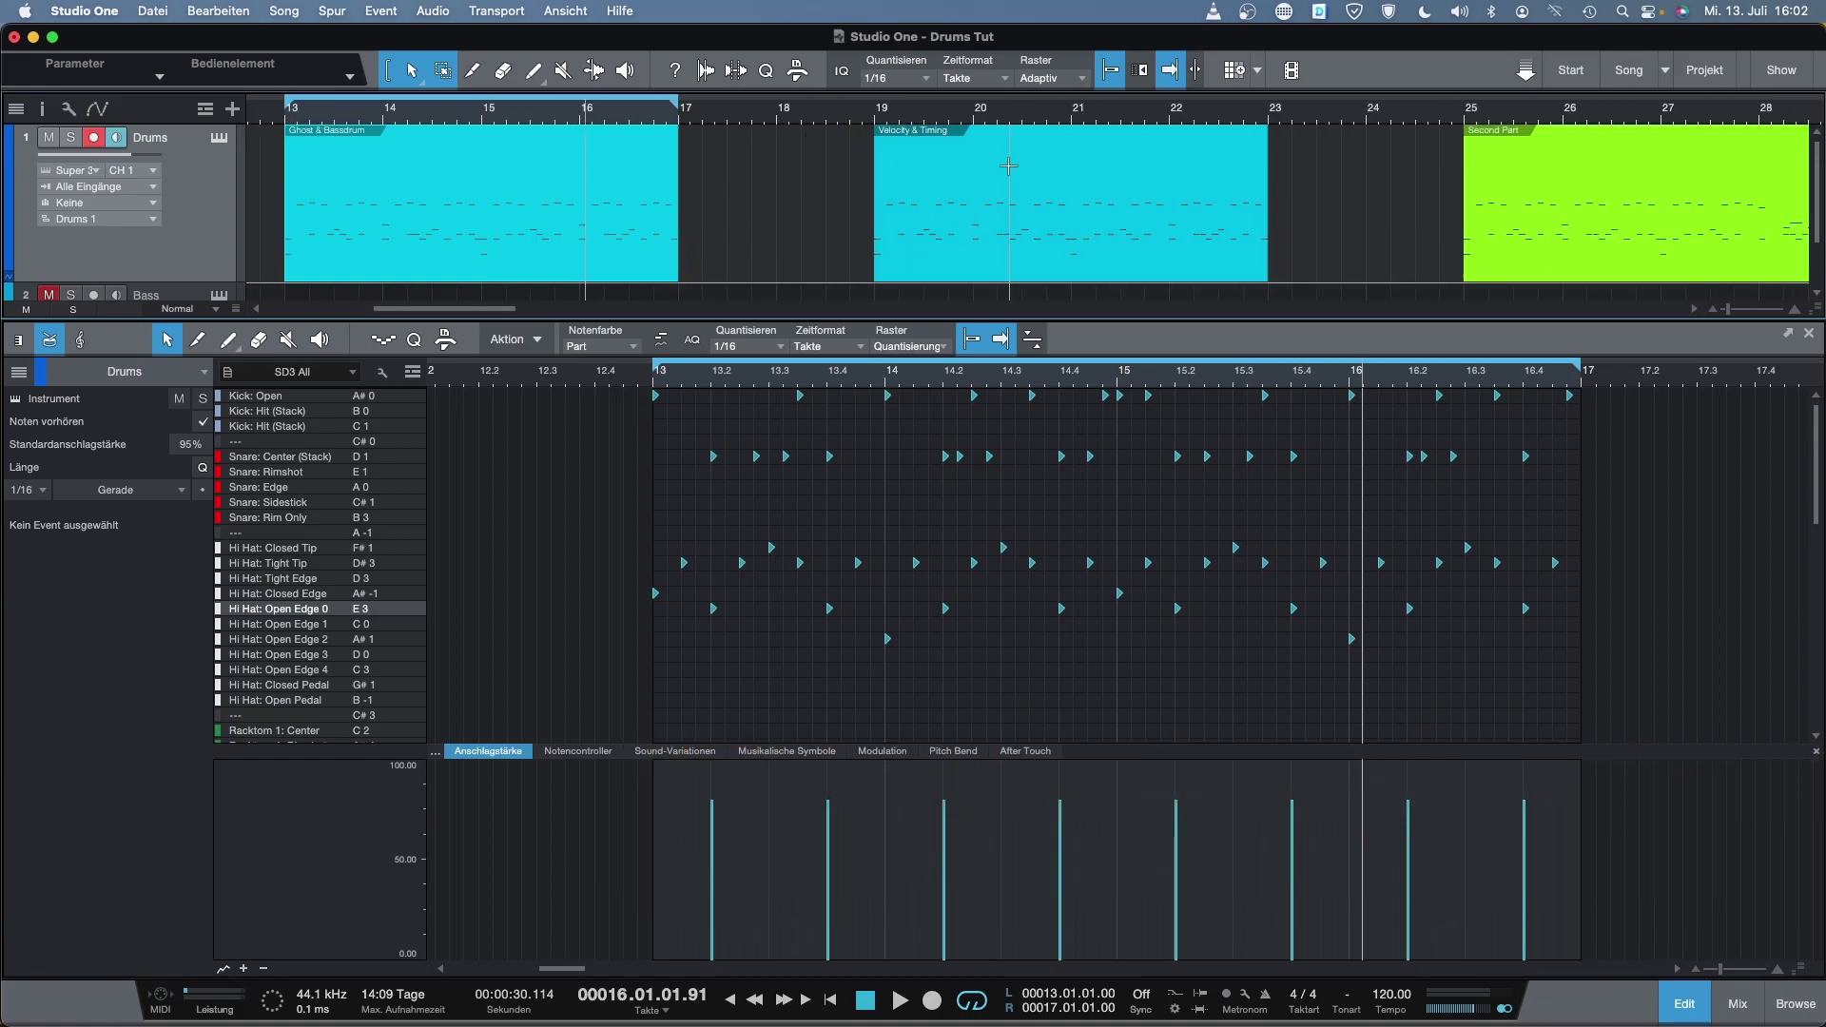
{"action": "left_click", "coordinate": [875, 120]}
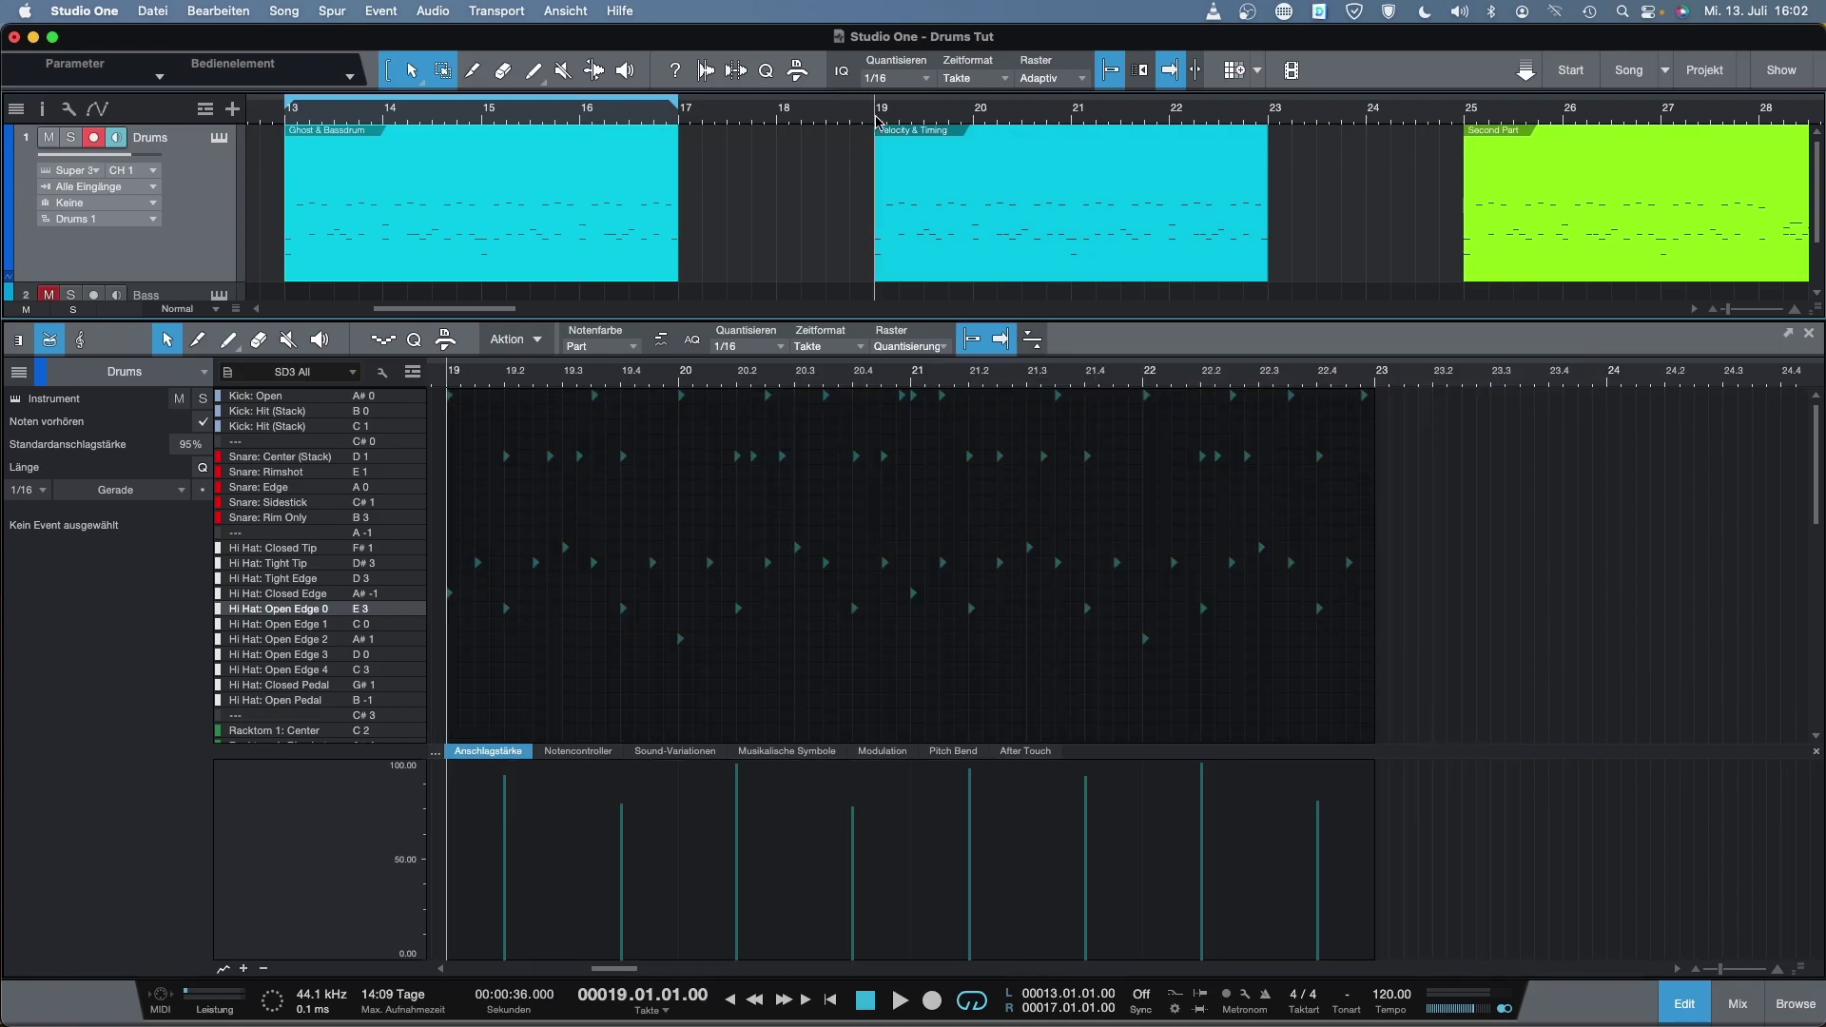
{"action": "left_click_drag", "start_coordinate": [875, 119], "coordinate": [1268, 121]}
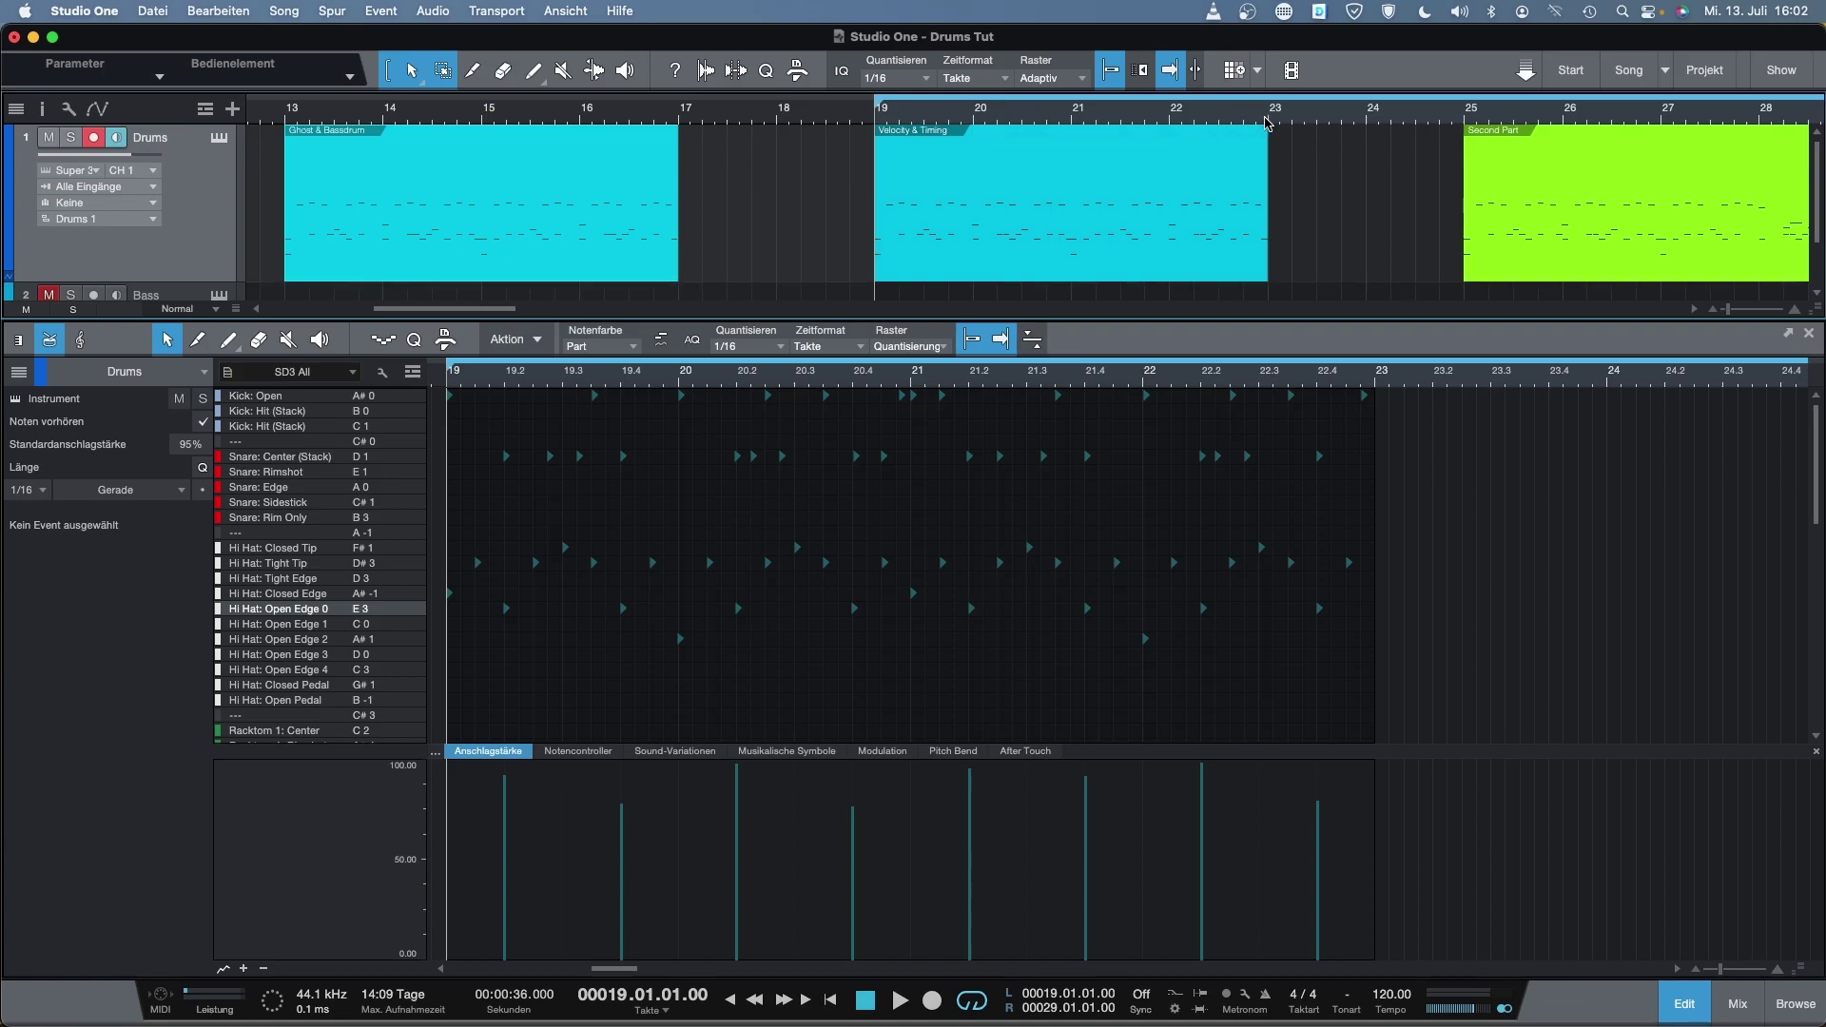
{"action": "left_click", "coordinate": [1010, 251]}
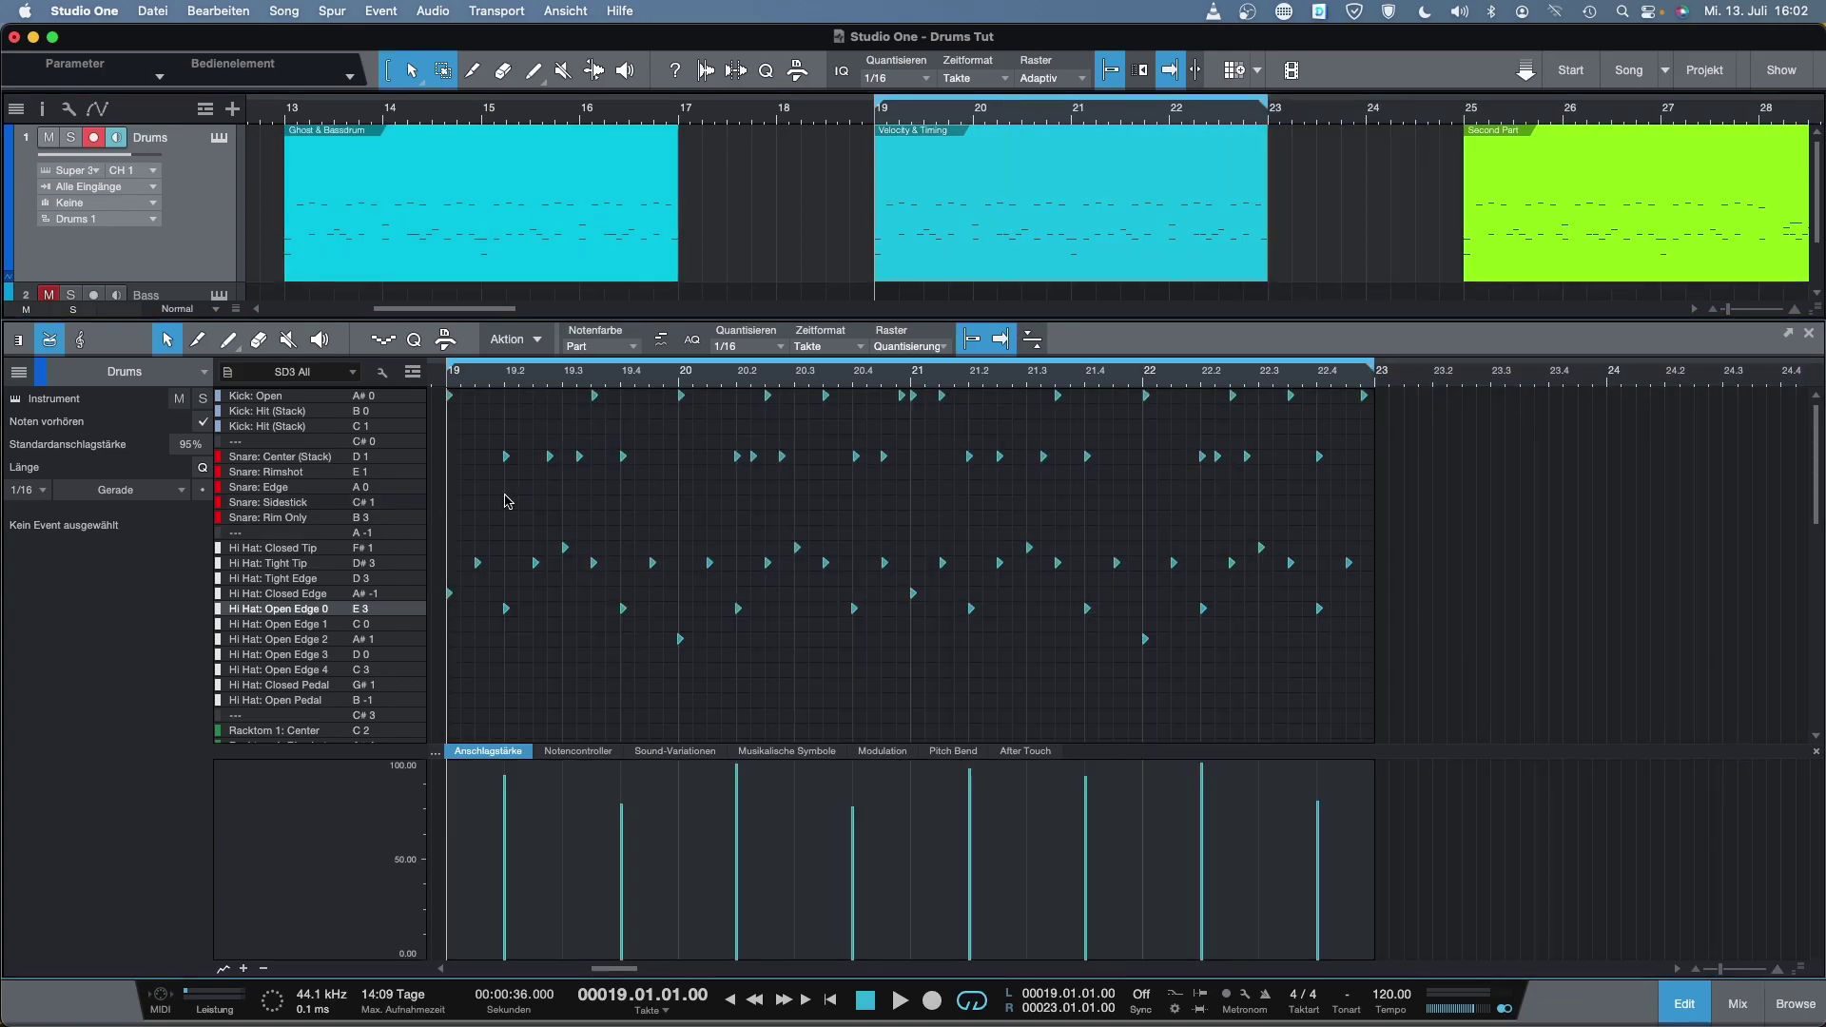
Show the Kick: Open velocities in the Velocity & Timing part and check the downbeat hits at bars 20, 21 and 22
{"action": "left_click", "coordinate": [382, 399]}
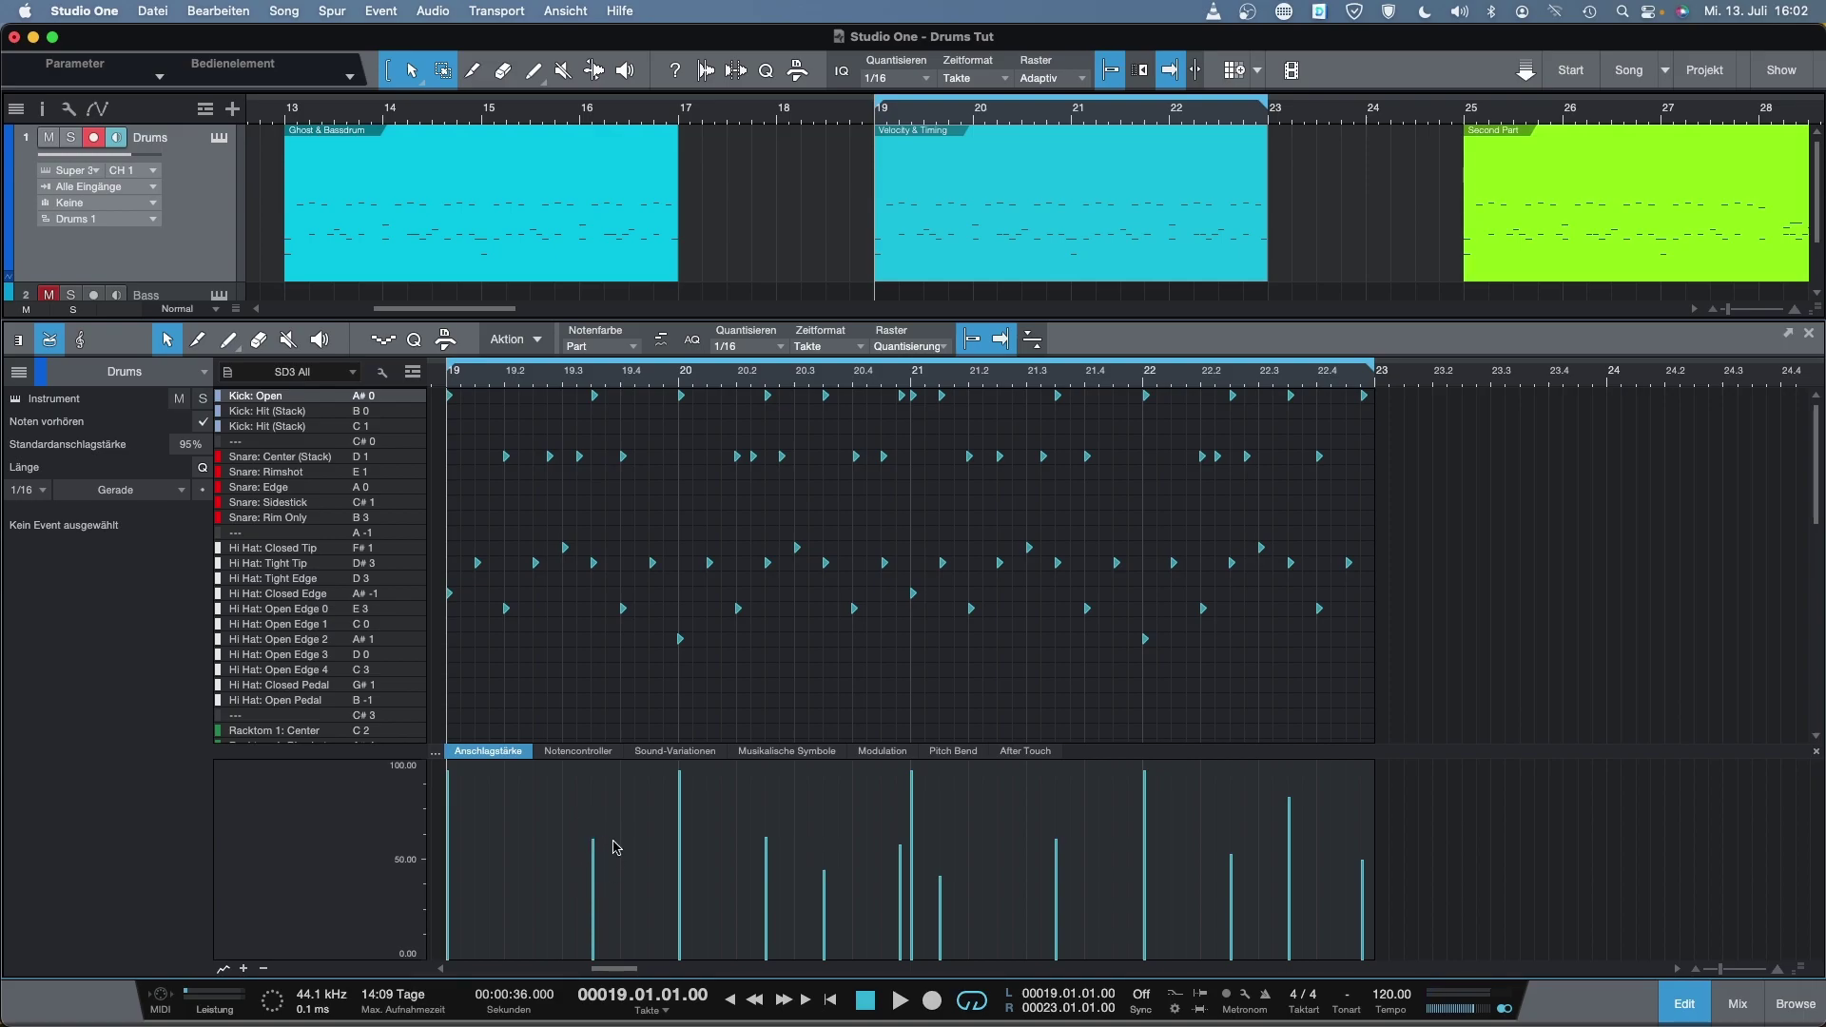
{"action": "mouse_move", "coordinate": [681, 780]}
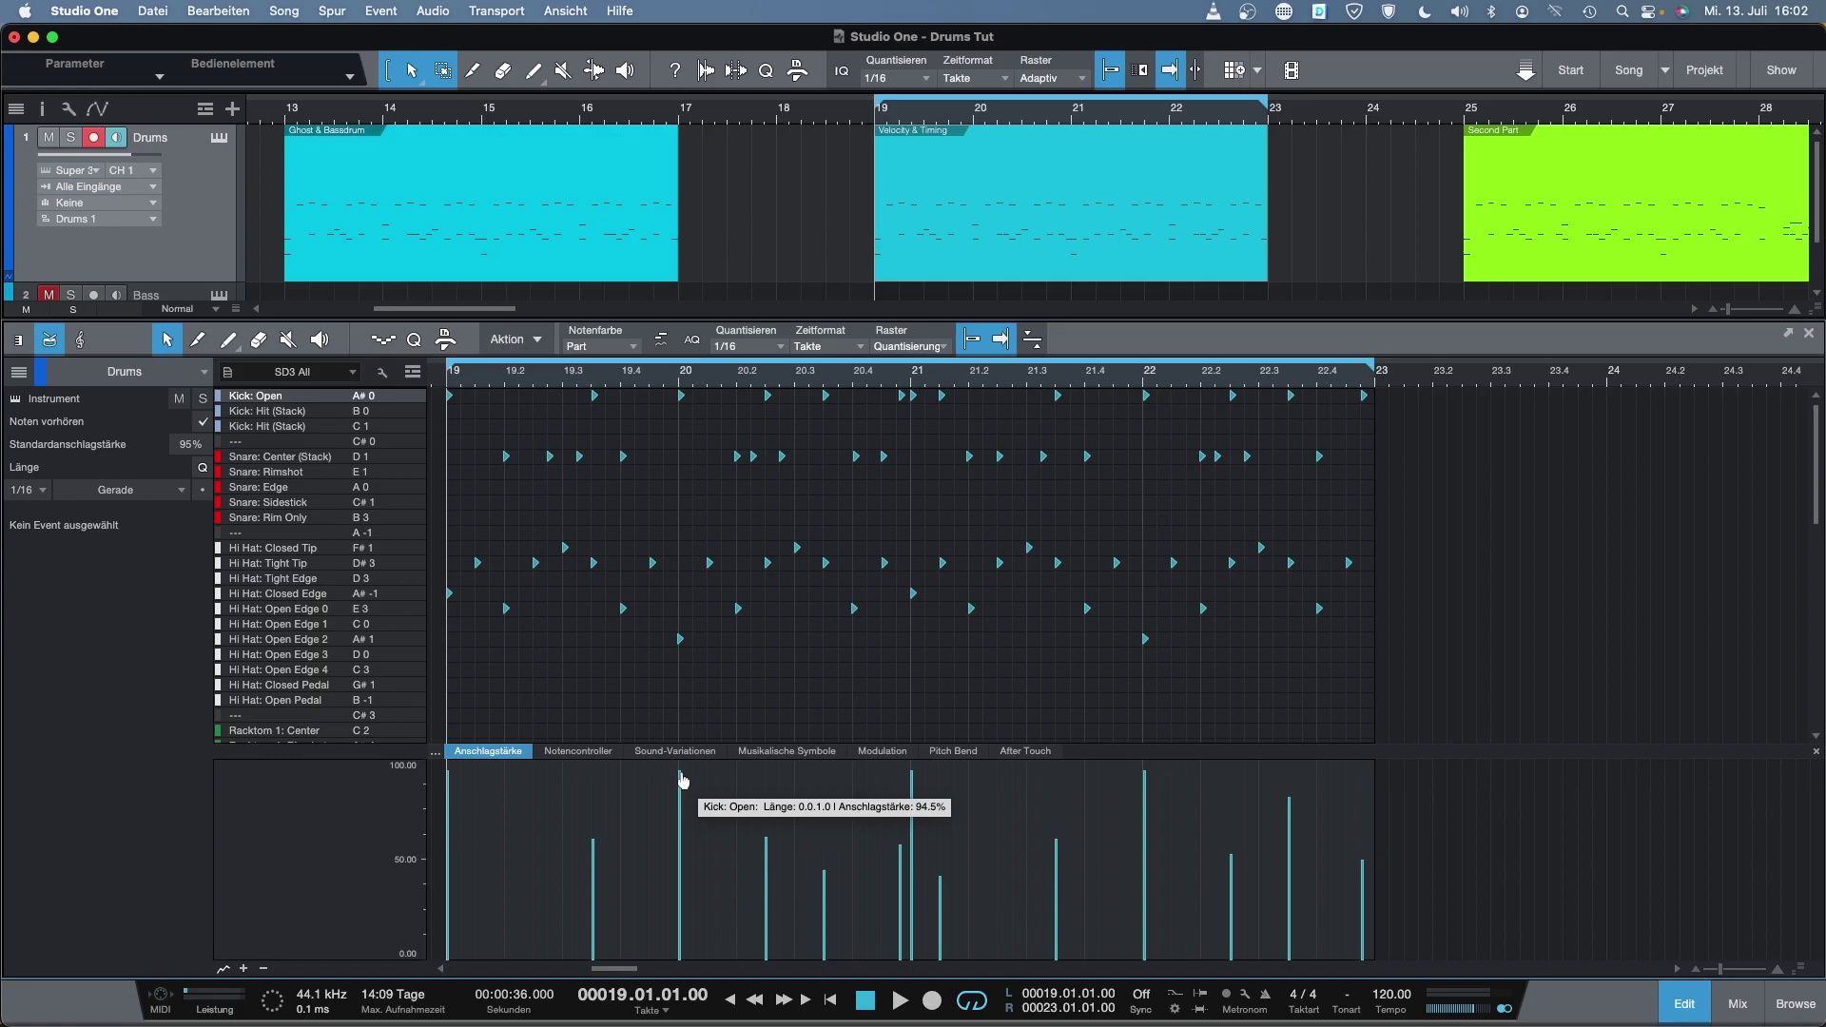
{"action": "mouse_move", "coordinate": [916, 781]}
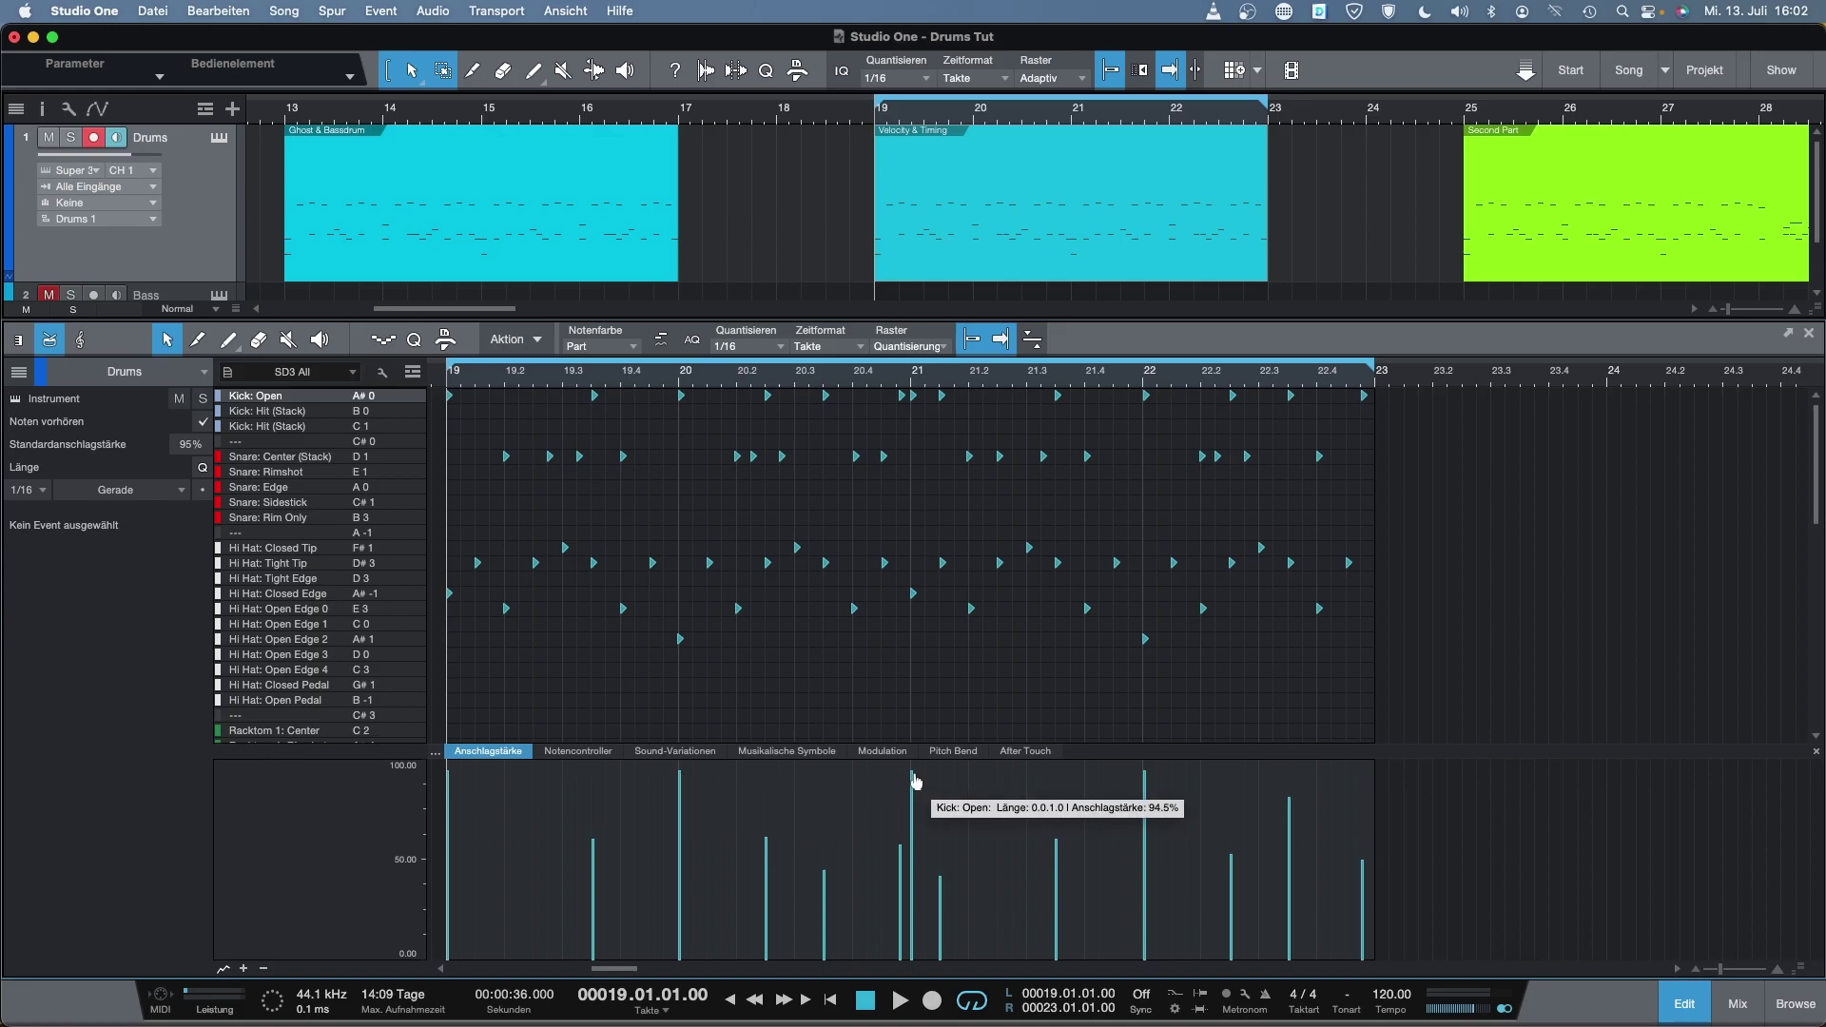
{"action": "mouse_move", "coordinate": [1147, 779]}
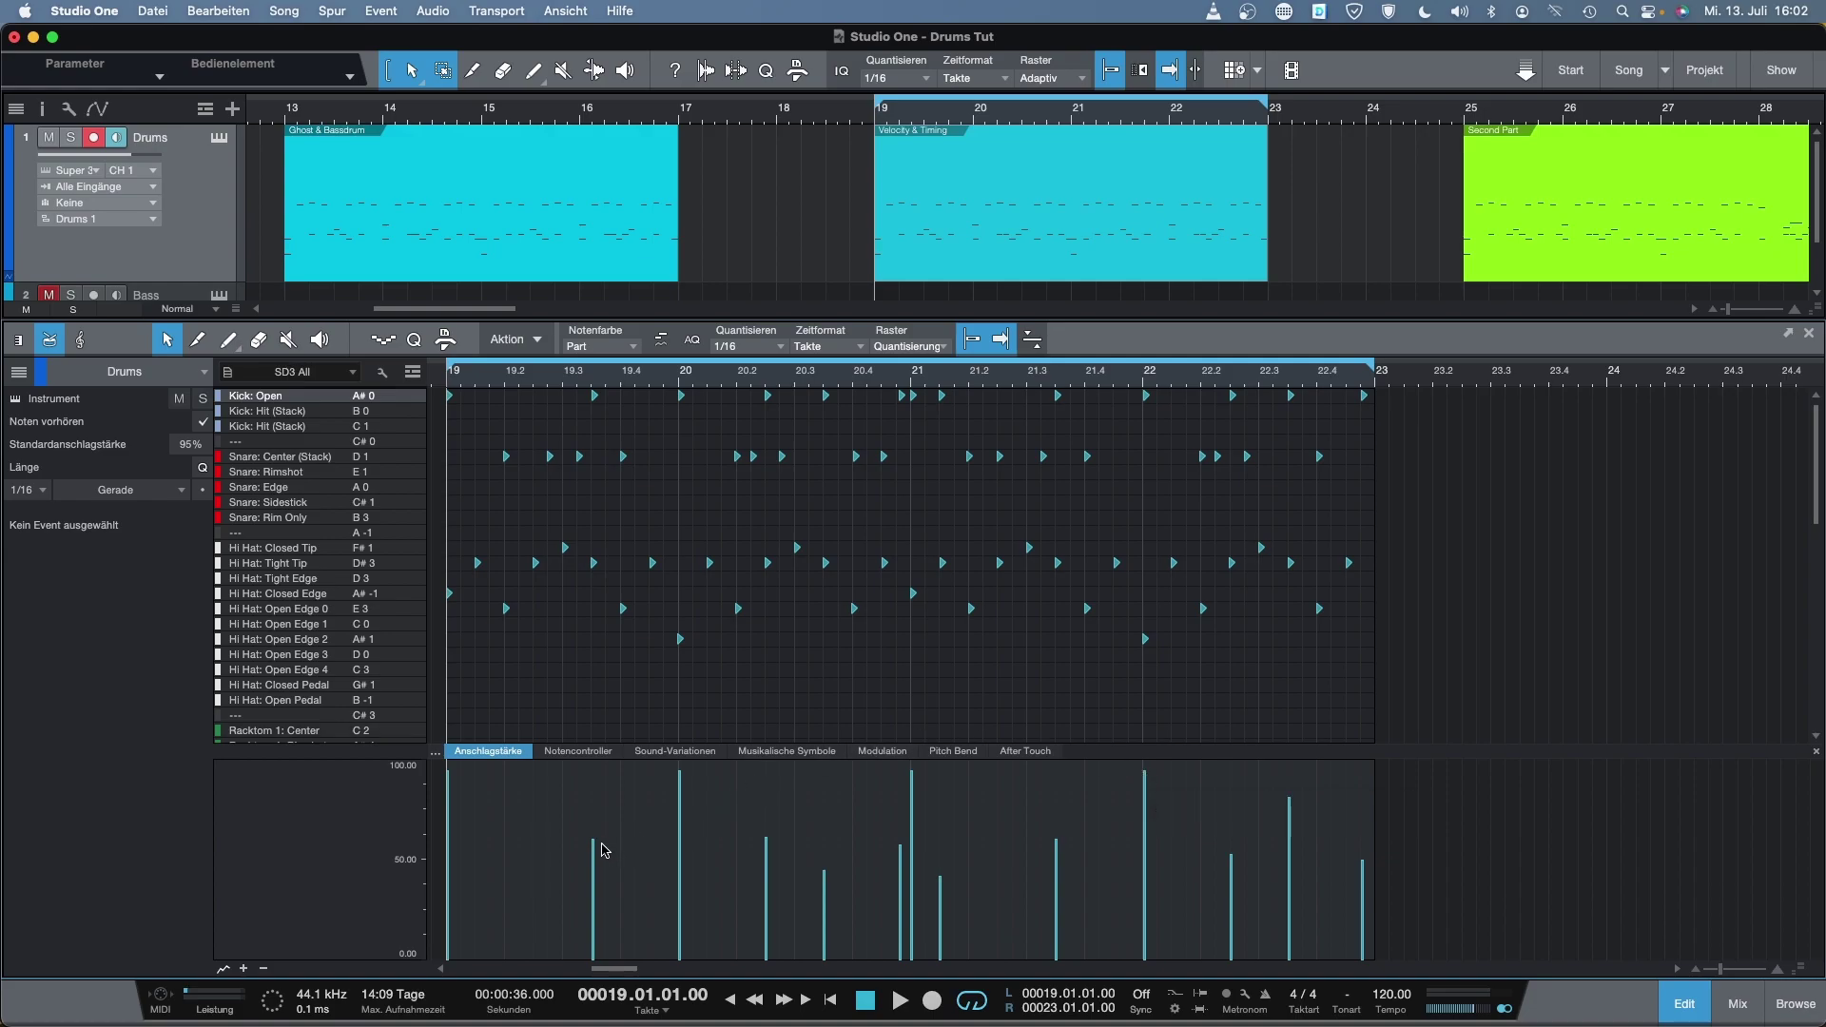
Raise the quieter Kick: Open hits and the bar 21 downbeat in the Velocity & Timing part to maximum velocity
{"action": "left_click_drag", "start_coordinate": [596, 849], "coordinate": [595, 763]}
{"action": "mouse_move", "coordinate": [767, 846]}
{"action": "left_click_drag", "start_coordinate": [766, 845], "coordinate": [768, 764]}
{"action": "left_click_drag", "start_coordinate": [824, 884], "coordinate": [825, 763]}
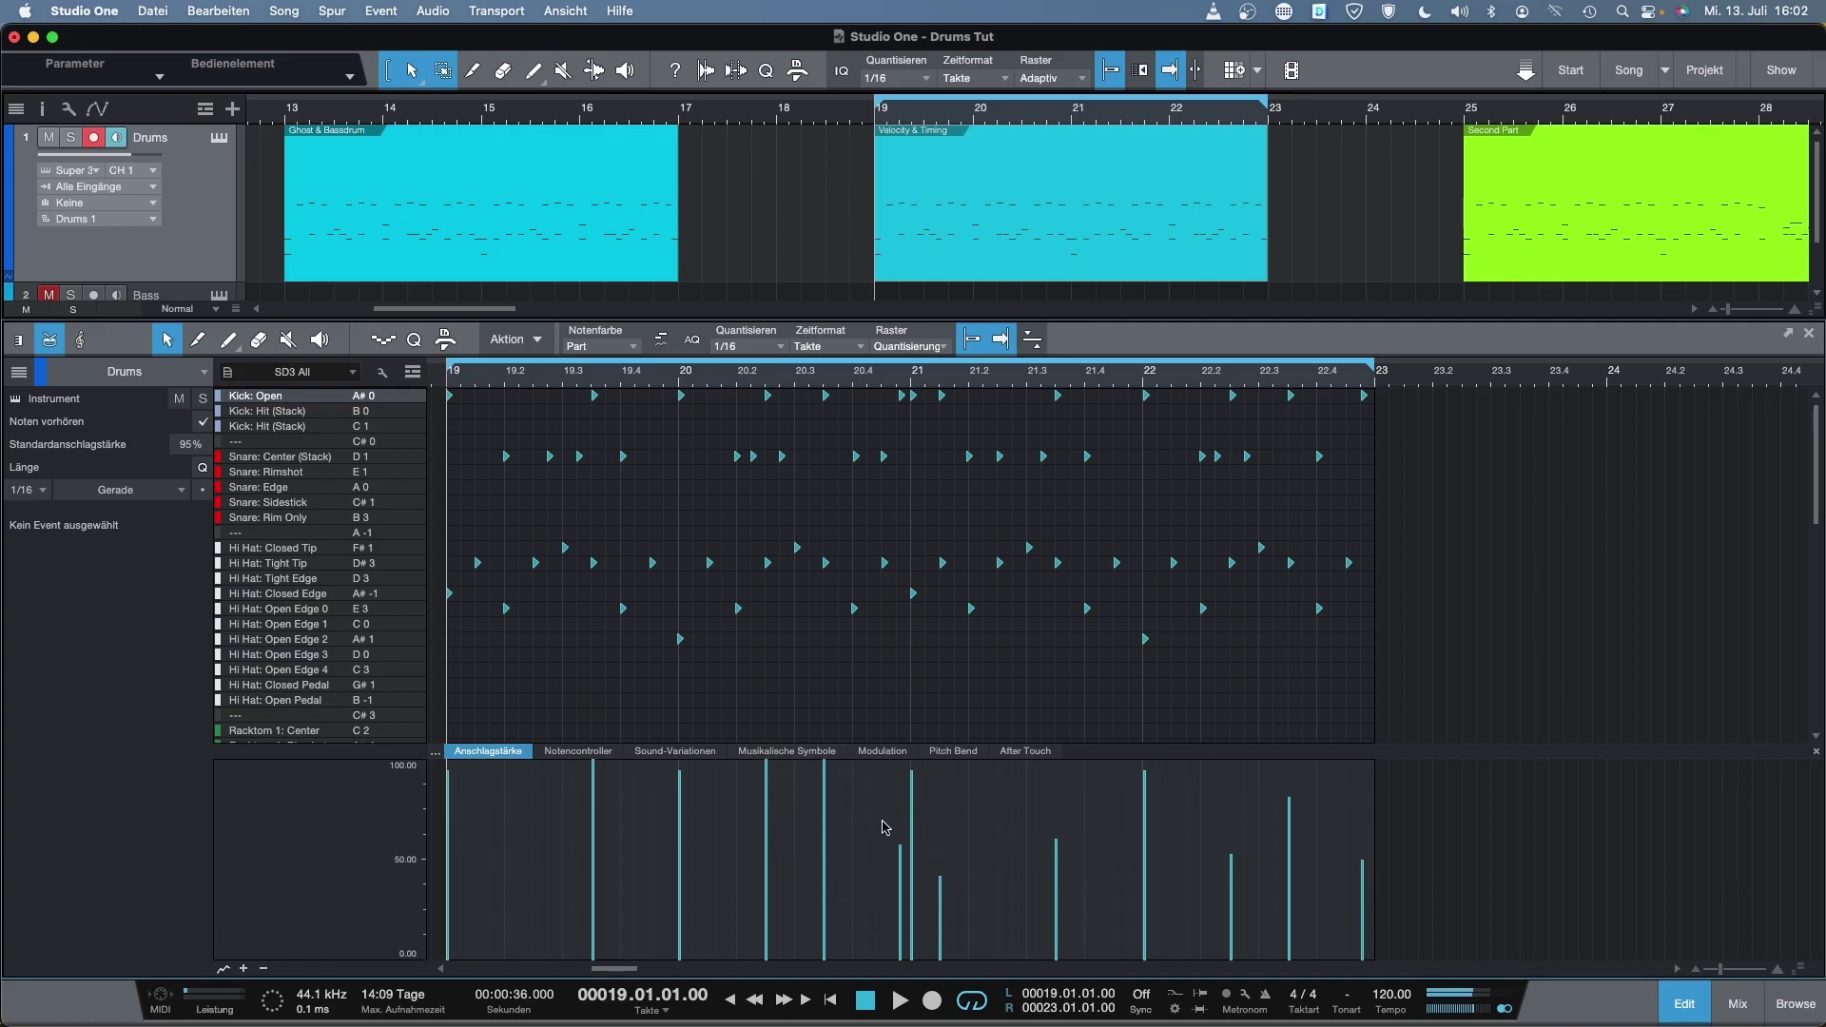
{"action": "left_click_drag", "start_coordinate": [900, 852], "coordinate": [908, 753]}
{"action": "left_click_drag", "start_coordinate": [942, 876], "coordinate": [950, 761]}
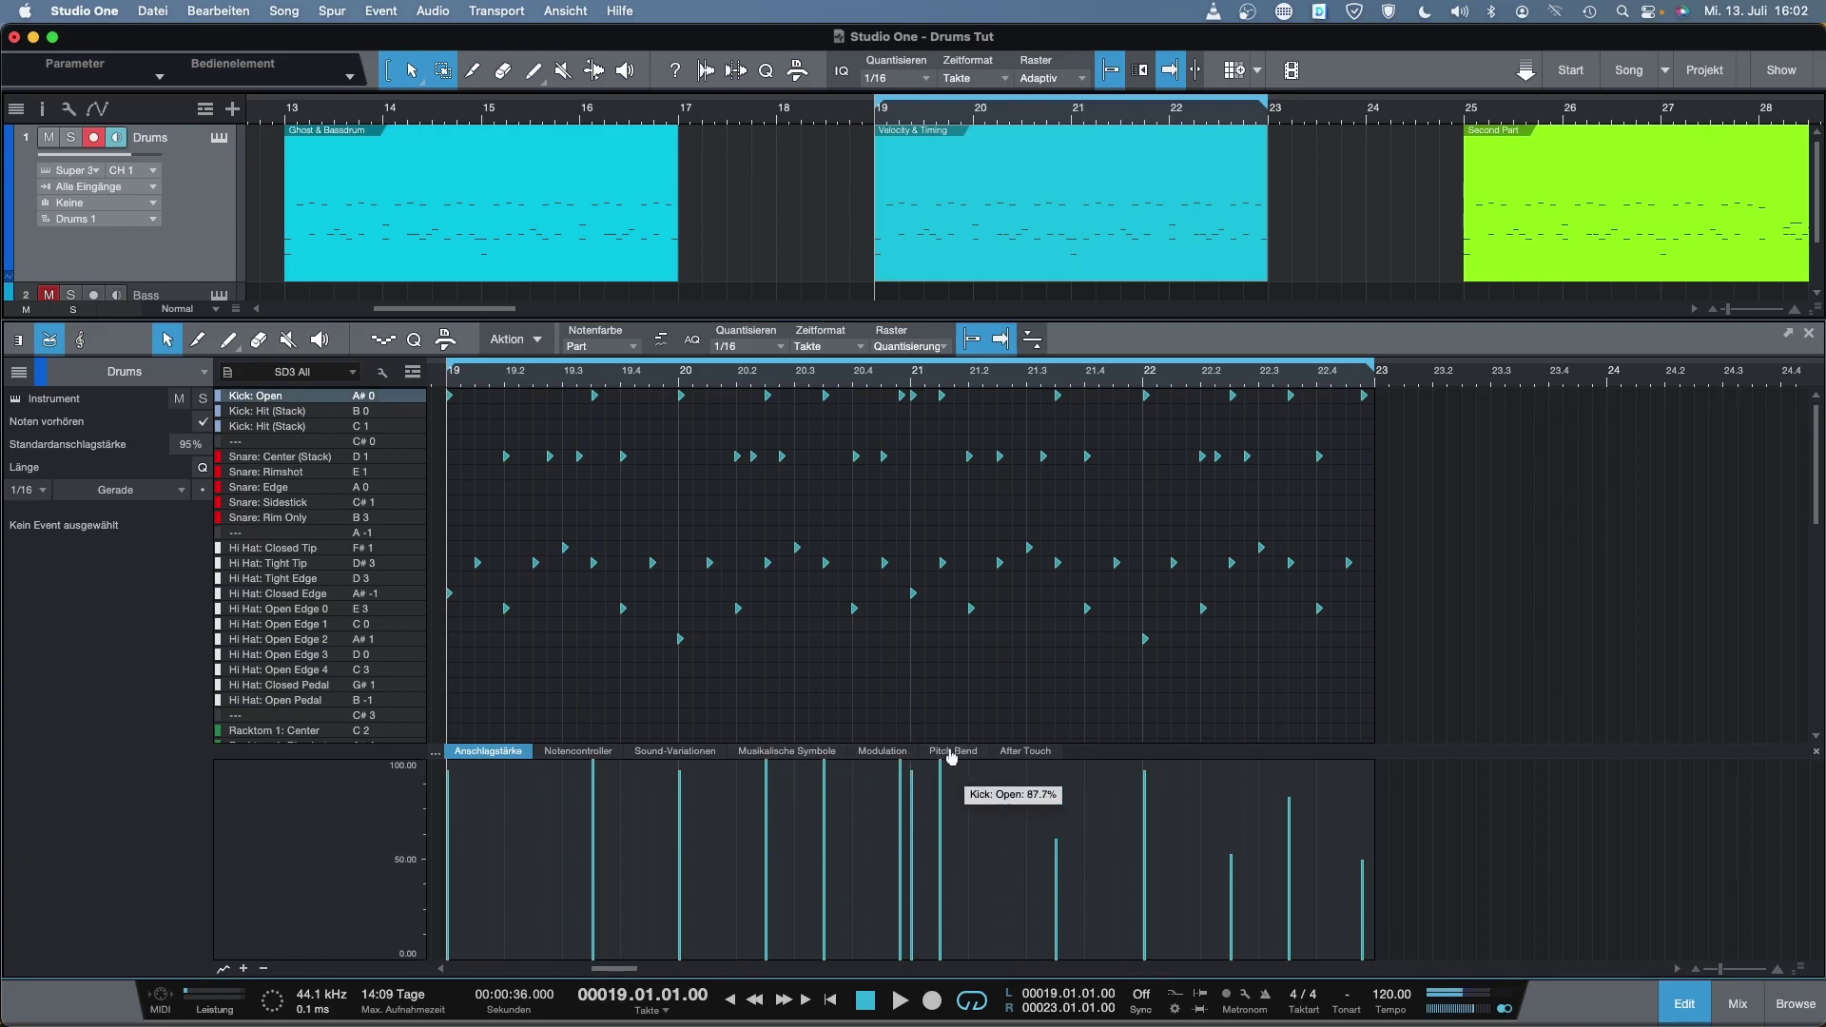
{"action": "left_click_drag", "start_coordinate": [1057, 849], "coordinate": [1061, 748]}
{"action": "left_click_drag", "start_coordinate": [1233, 868], "coordinate": [1239, 757]}
{"action": "mouse_move", "coordinate": [1366, 873]}
{"action": "left_mouse_down"}
{"action": "mouse_move", "coordinate": [1365, 760]}
{"action": "mouse_move", "coordinate": [1289, 787]}
{"action": "mouse_move", "coordinate": [1291, 761]}
{"action": "left_mouse_up"}
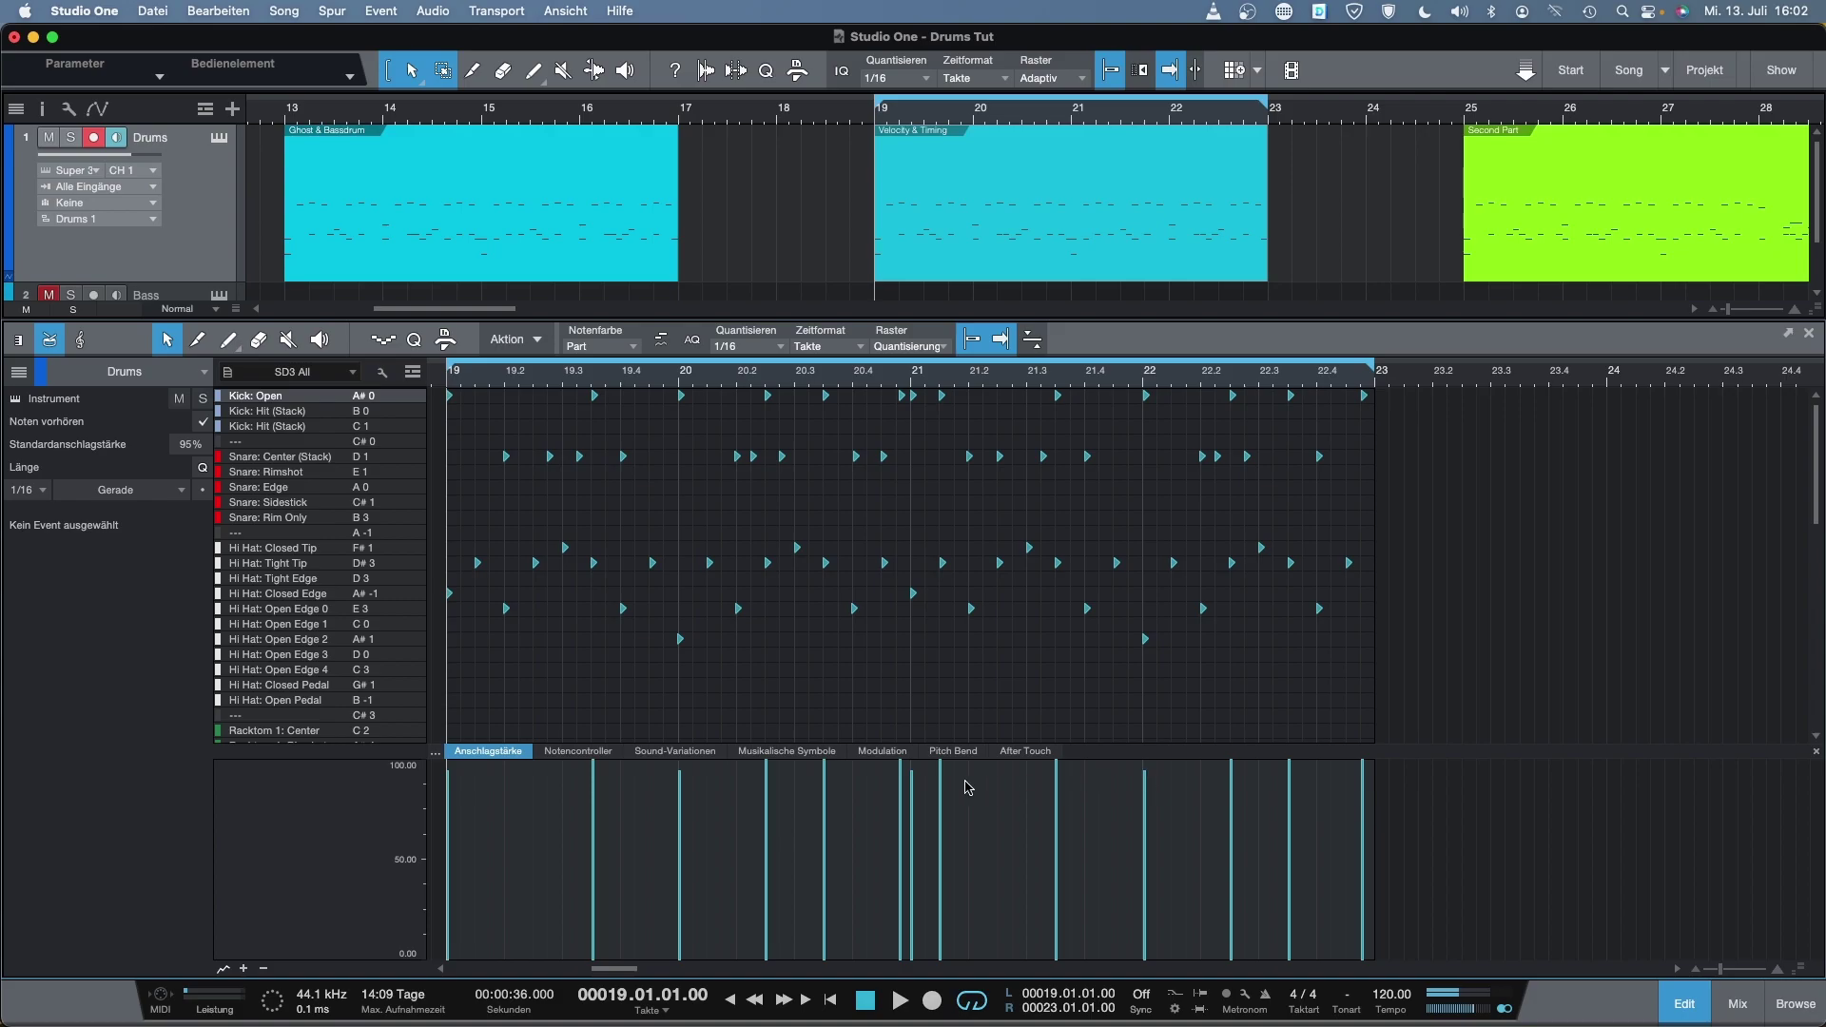
{"action": "left_click_drag", "start_coordinate": [913, 774], "coordinate": [914, 759]}
Mute all snare and hi-hat notes in the Velocity & Timing part, leaving only the Kick: Open notes active
{"action": "left_click_drag", "start_coordinate": [1389, 434], "coordinate": [445, 685]}
{"action": "key", "text": "6"}
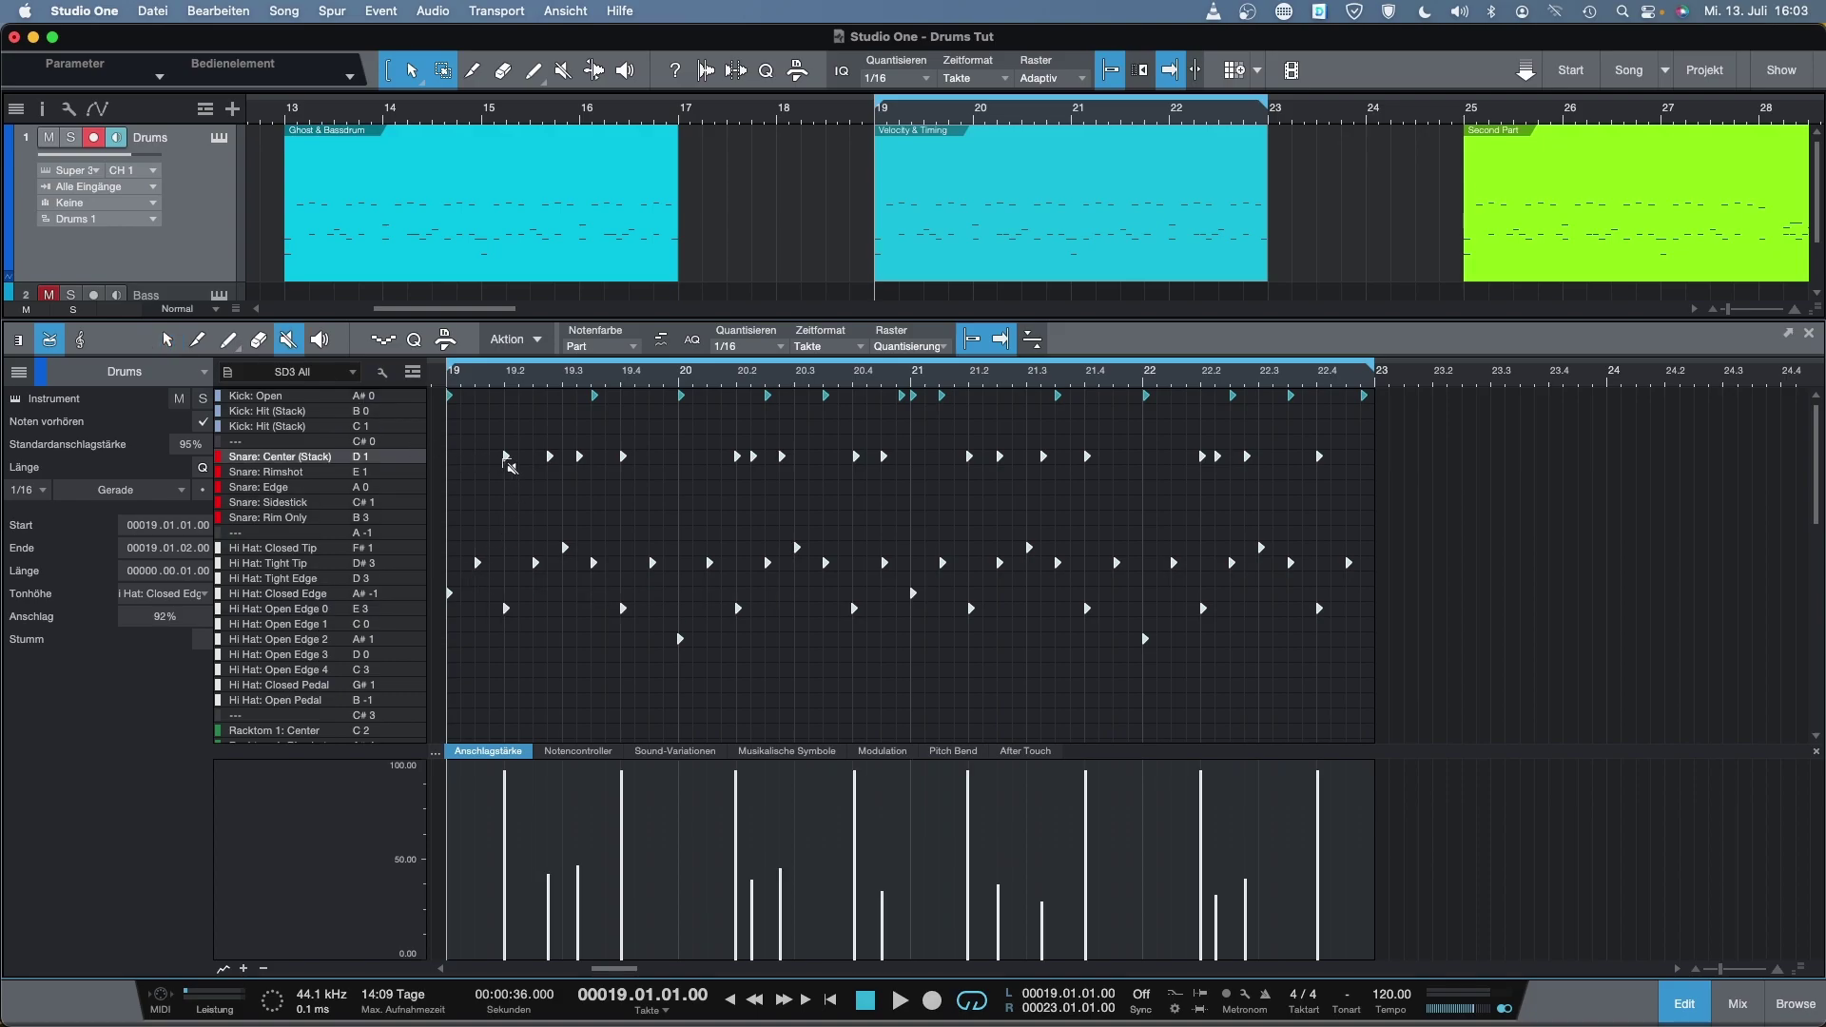
{"action": "left_click_drag", "start_coordinate": [456, 435], "coordinate": [1348, 658]}
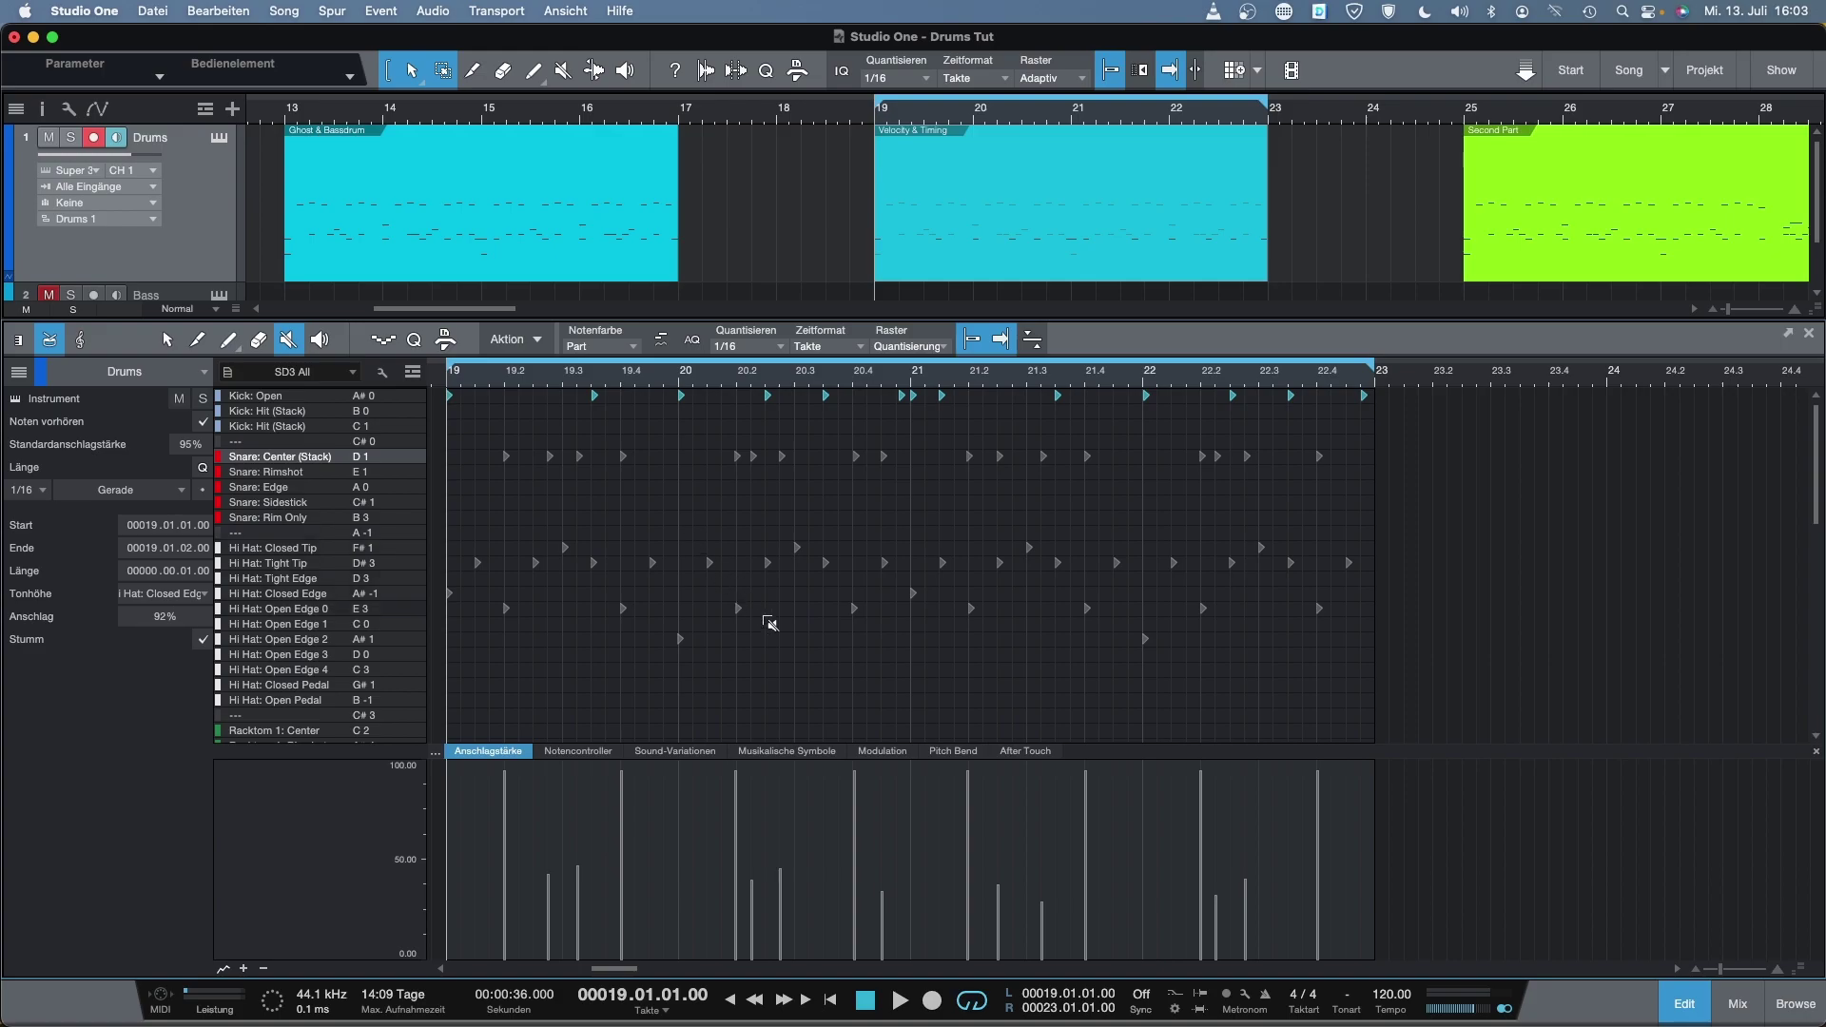
Play the Velocity & Timing part with only the kick sounding and return to the Arrow tool
{"action": "key", "text": "space"}
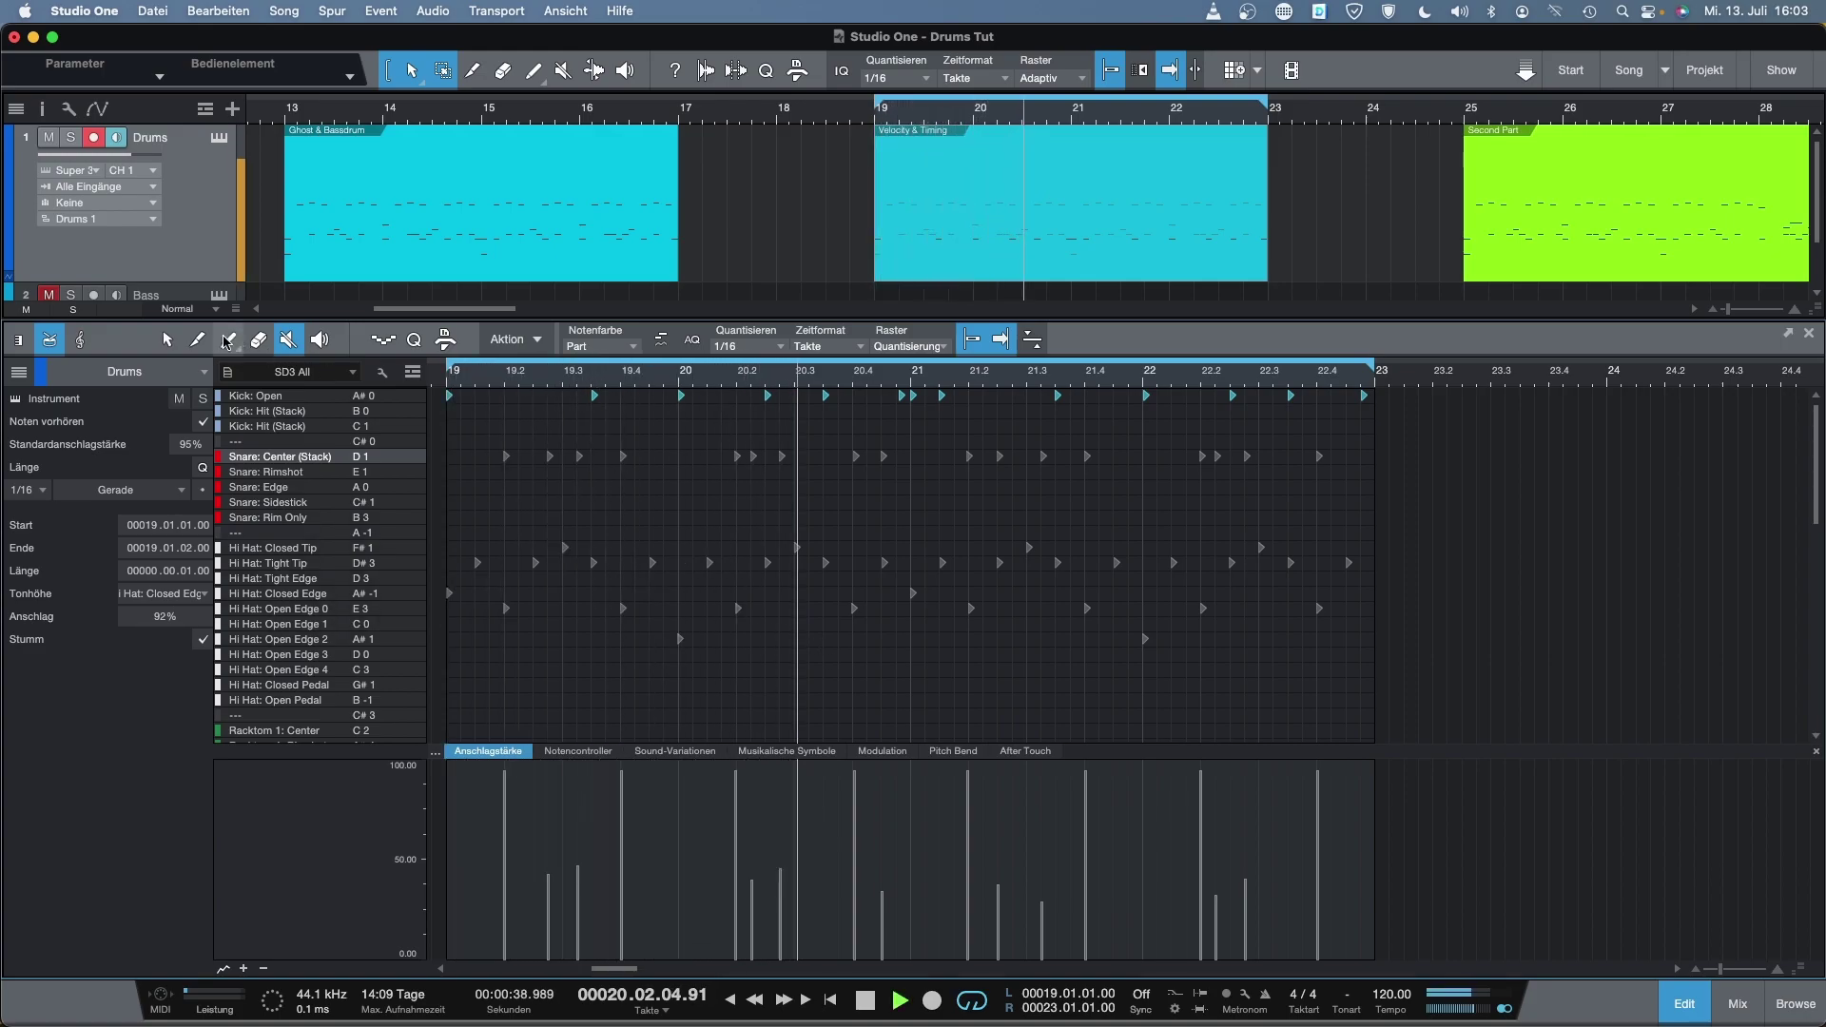
{"action": "left_click", "coordinate": [167, 340]}
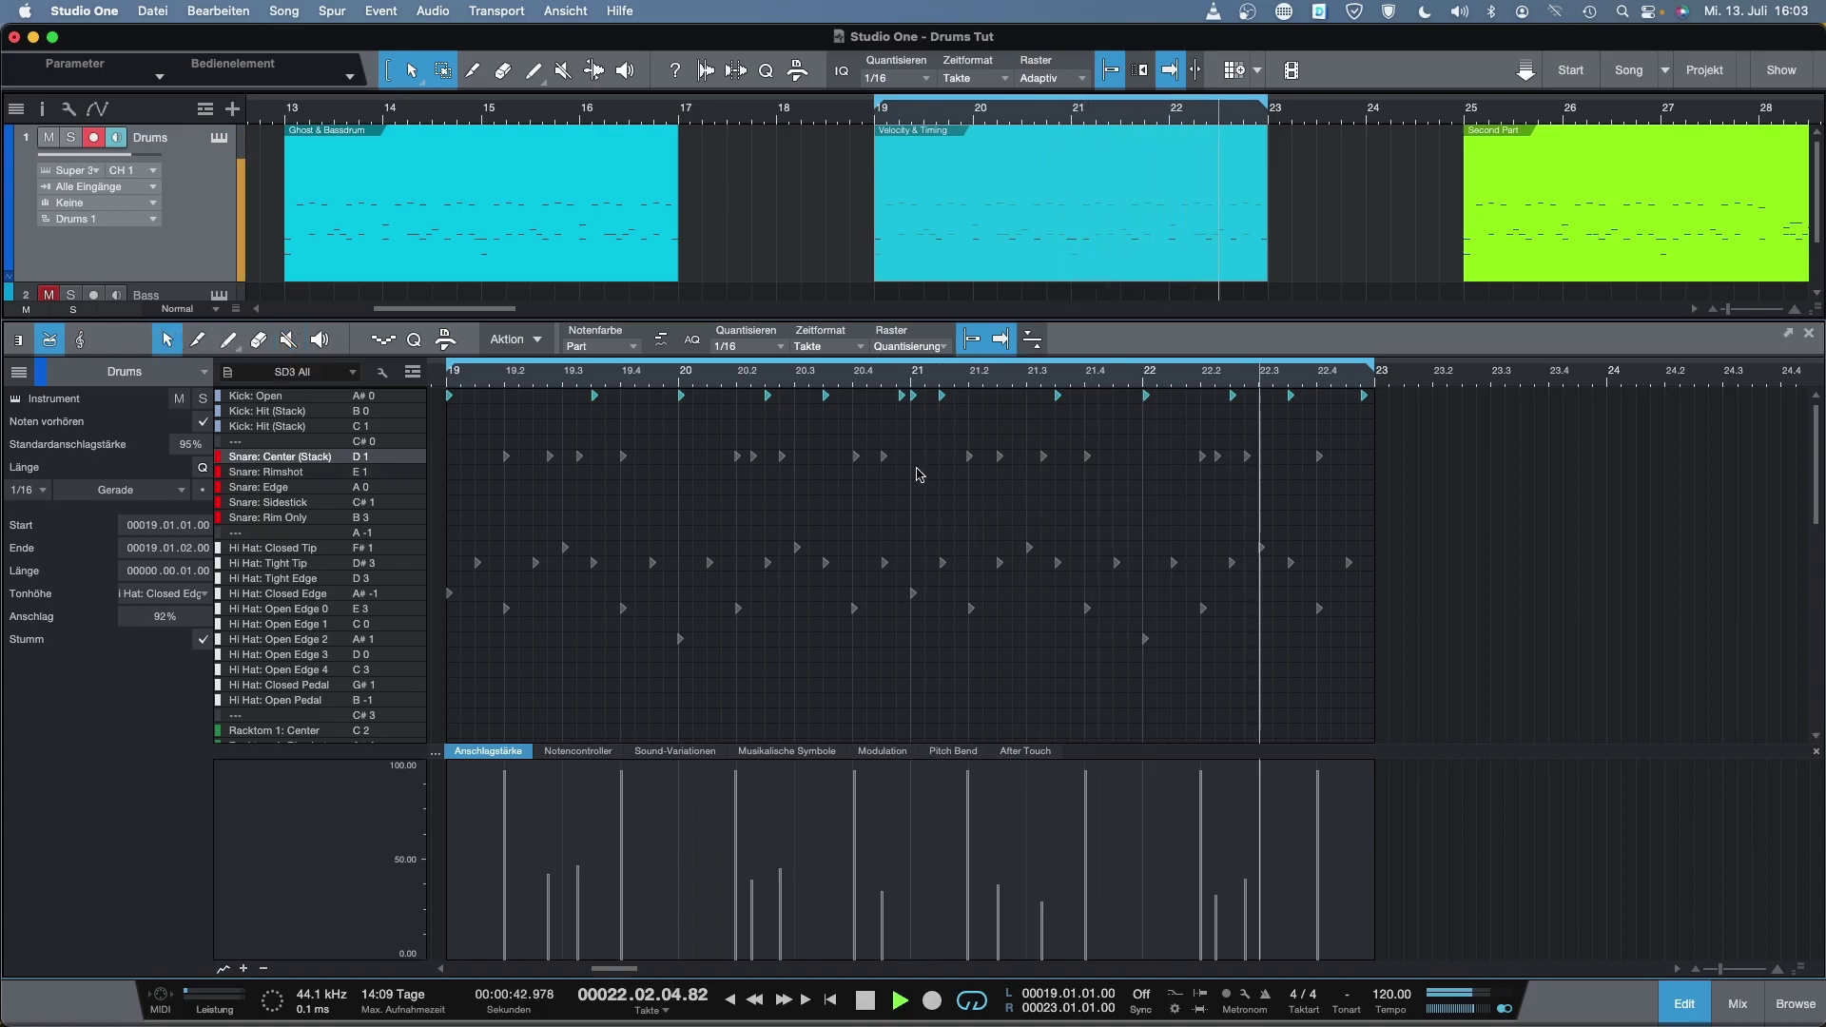
{"action": "key", "text": "space"}
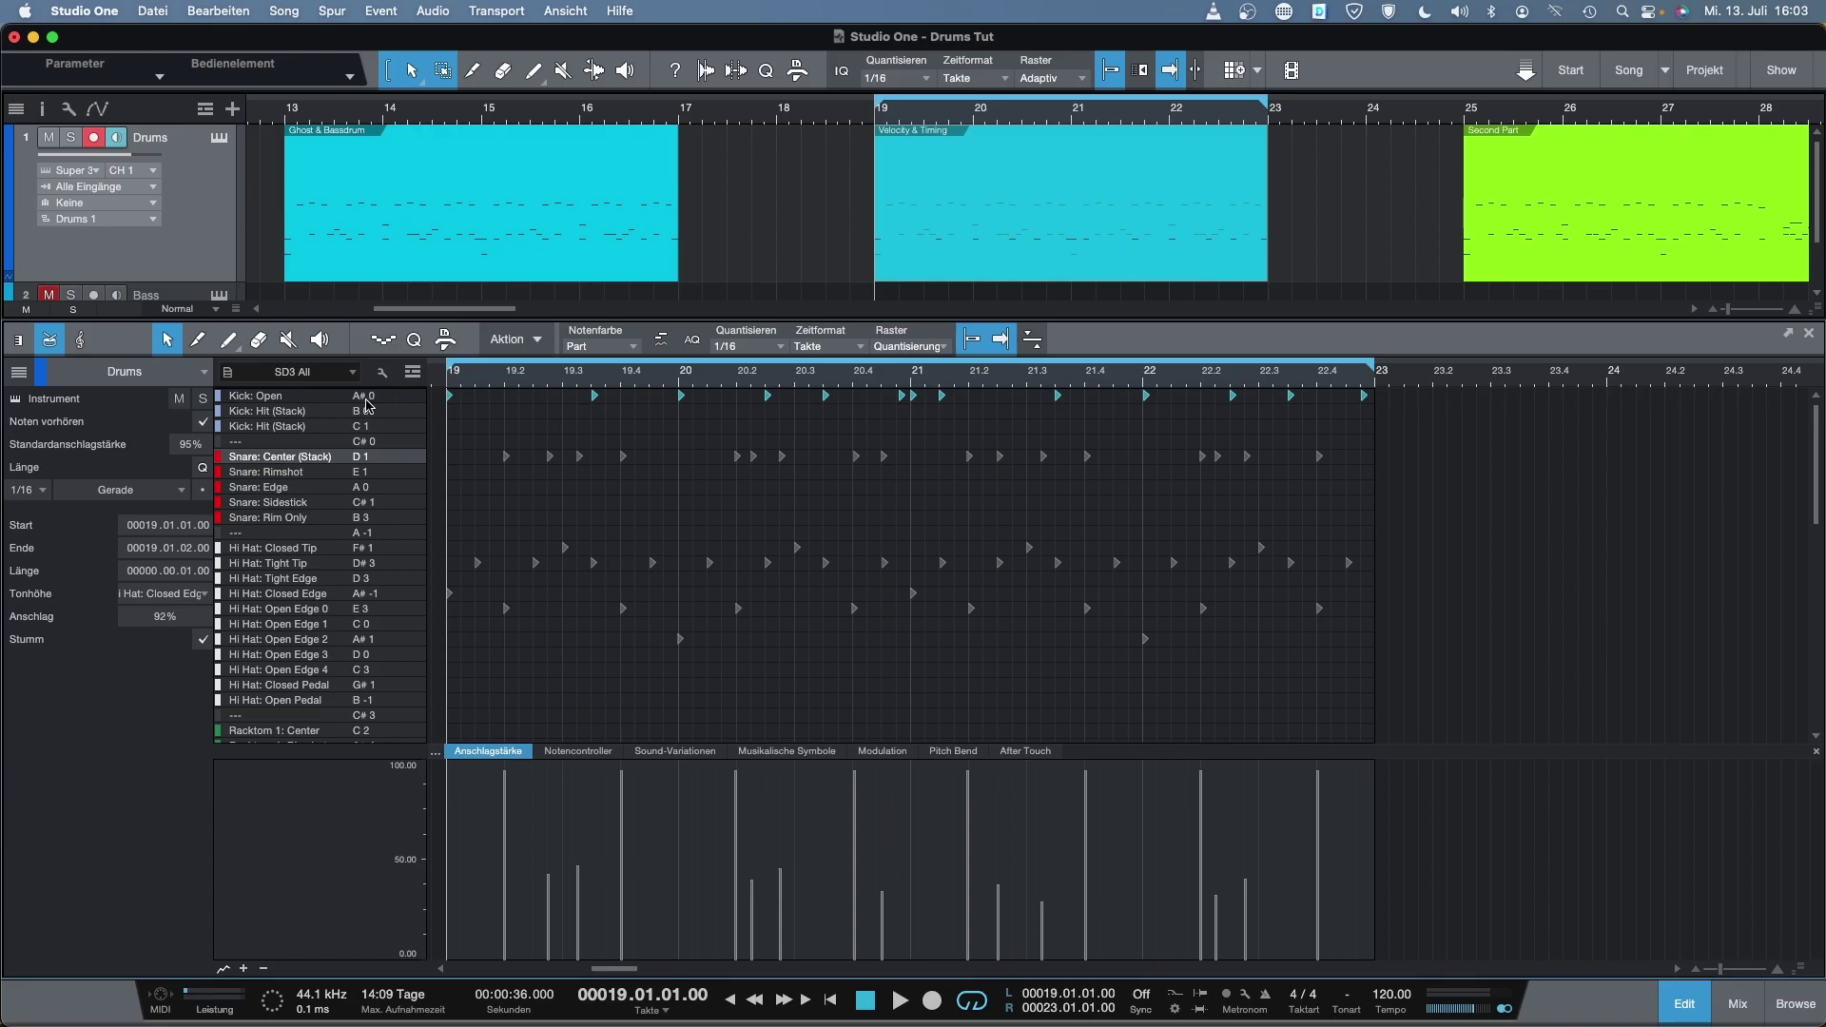
Lower the off-beat Kick: Open hits in bars 19 and 20 to roughly half velocity, with the bar 19 hit at 52.4%
{"action": "left_click", "coordinate": [326, 396]}
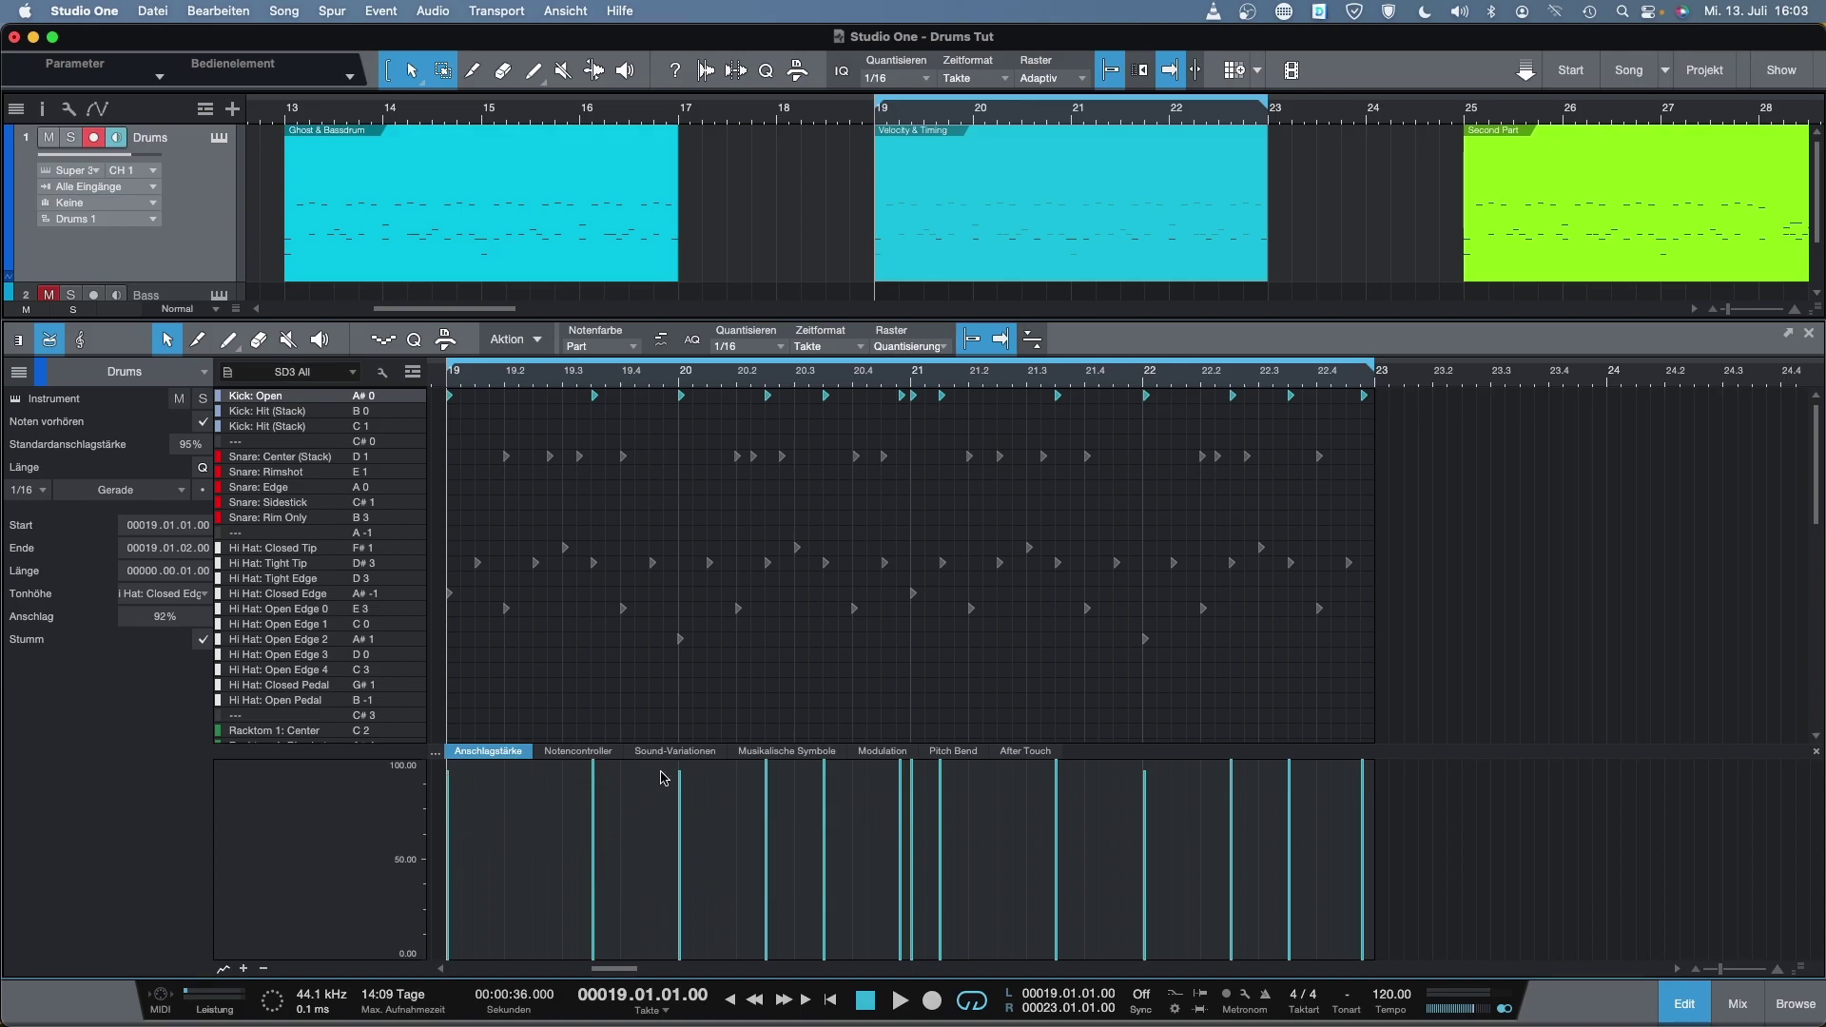
{"action": "mouse_move", "coordinate": [595, 775]}
{"action": "left_click_drag", "start_coordinate": [594, 774], "coordinate": [595, 870]}
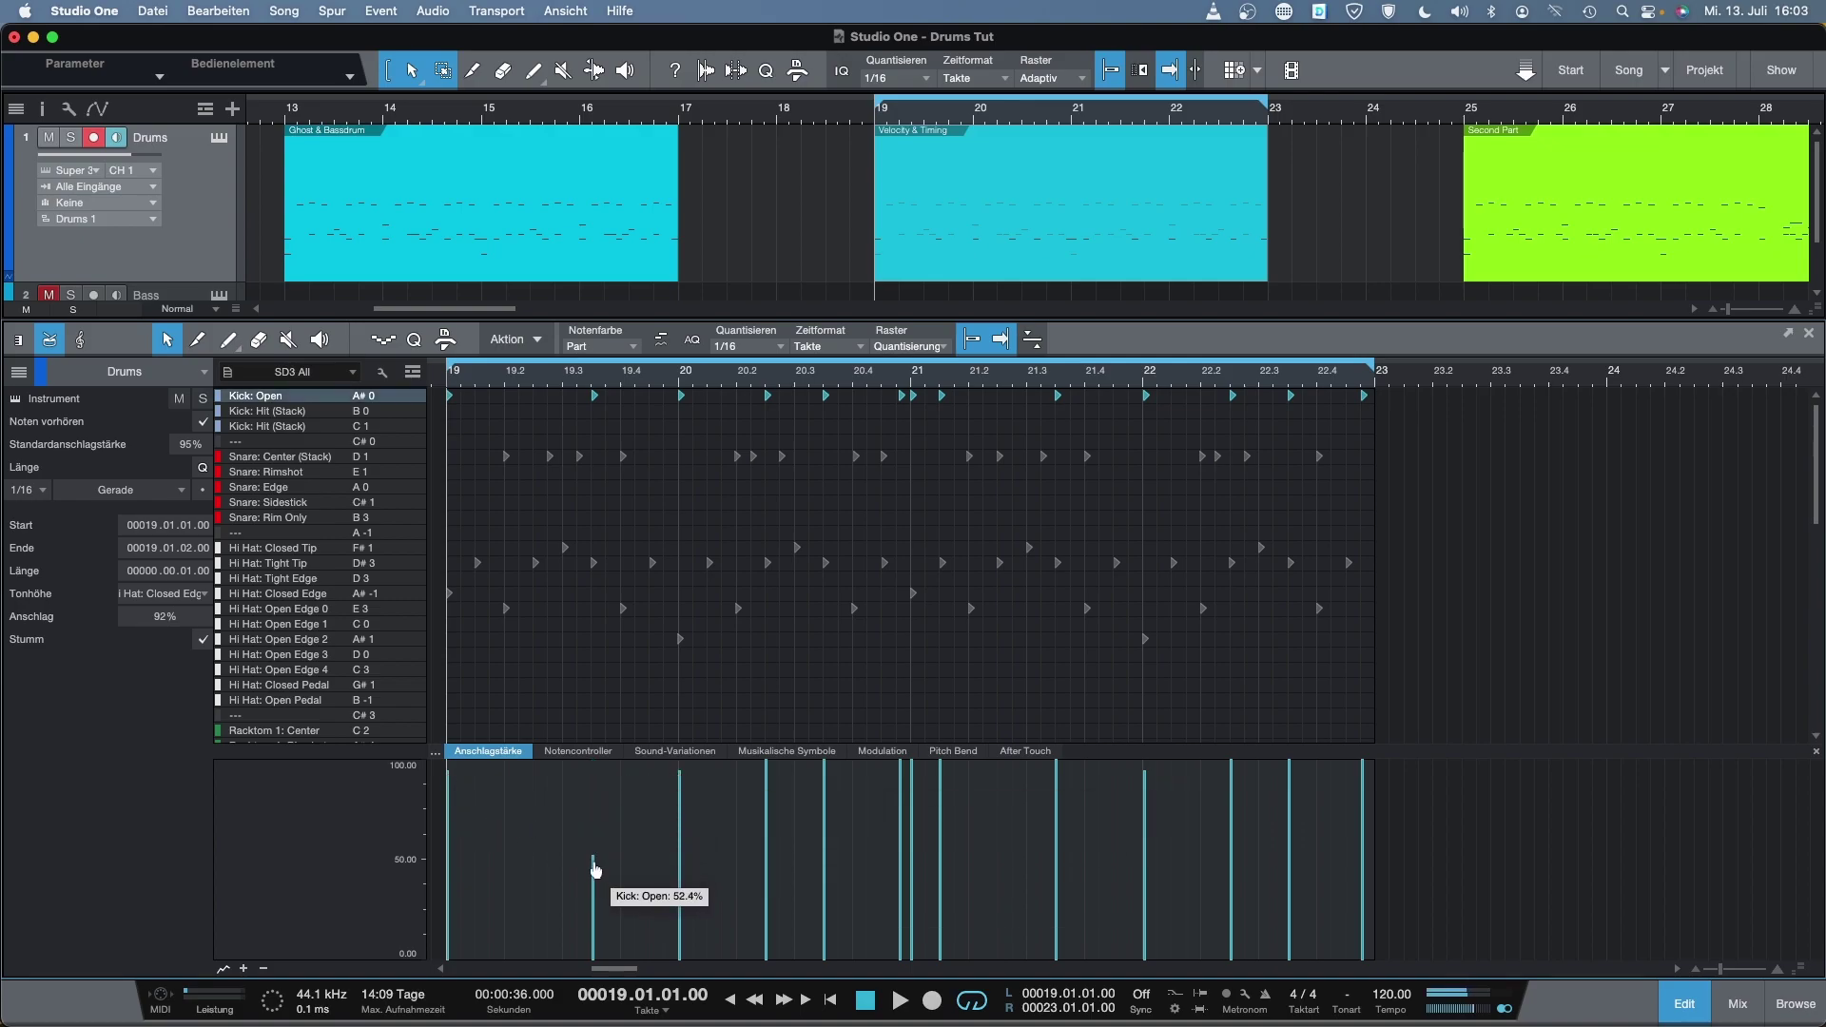
{"action": "left_click_drag", "start_coordinate": [901, 771], "coordinate": [901, 893]}
{"action": "left_click_drag", "start_coordinate": [765, 771], "coordinate": [766, 850]}
{"action": "left_click_drag", "start_coordinate": [826, 772], "coordinate": [827, 855]}
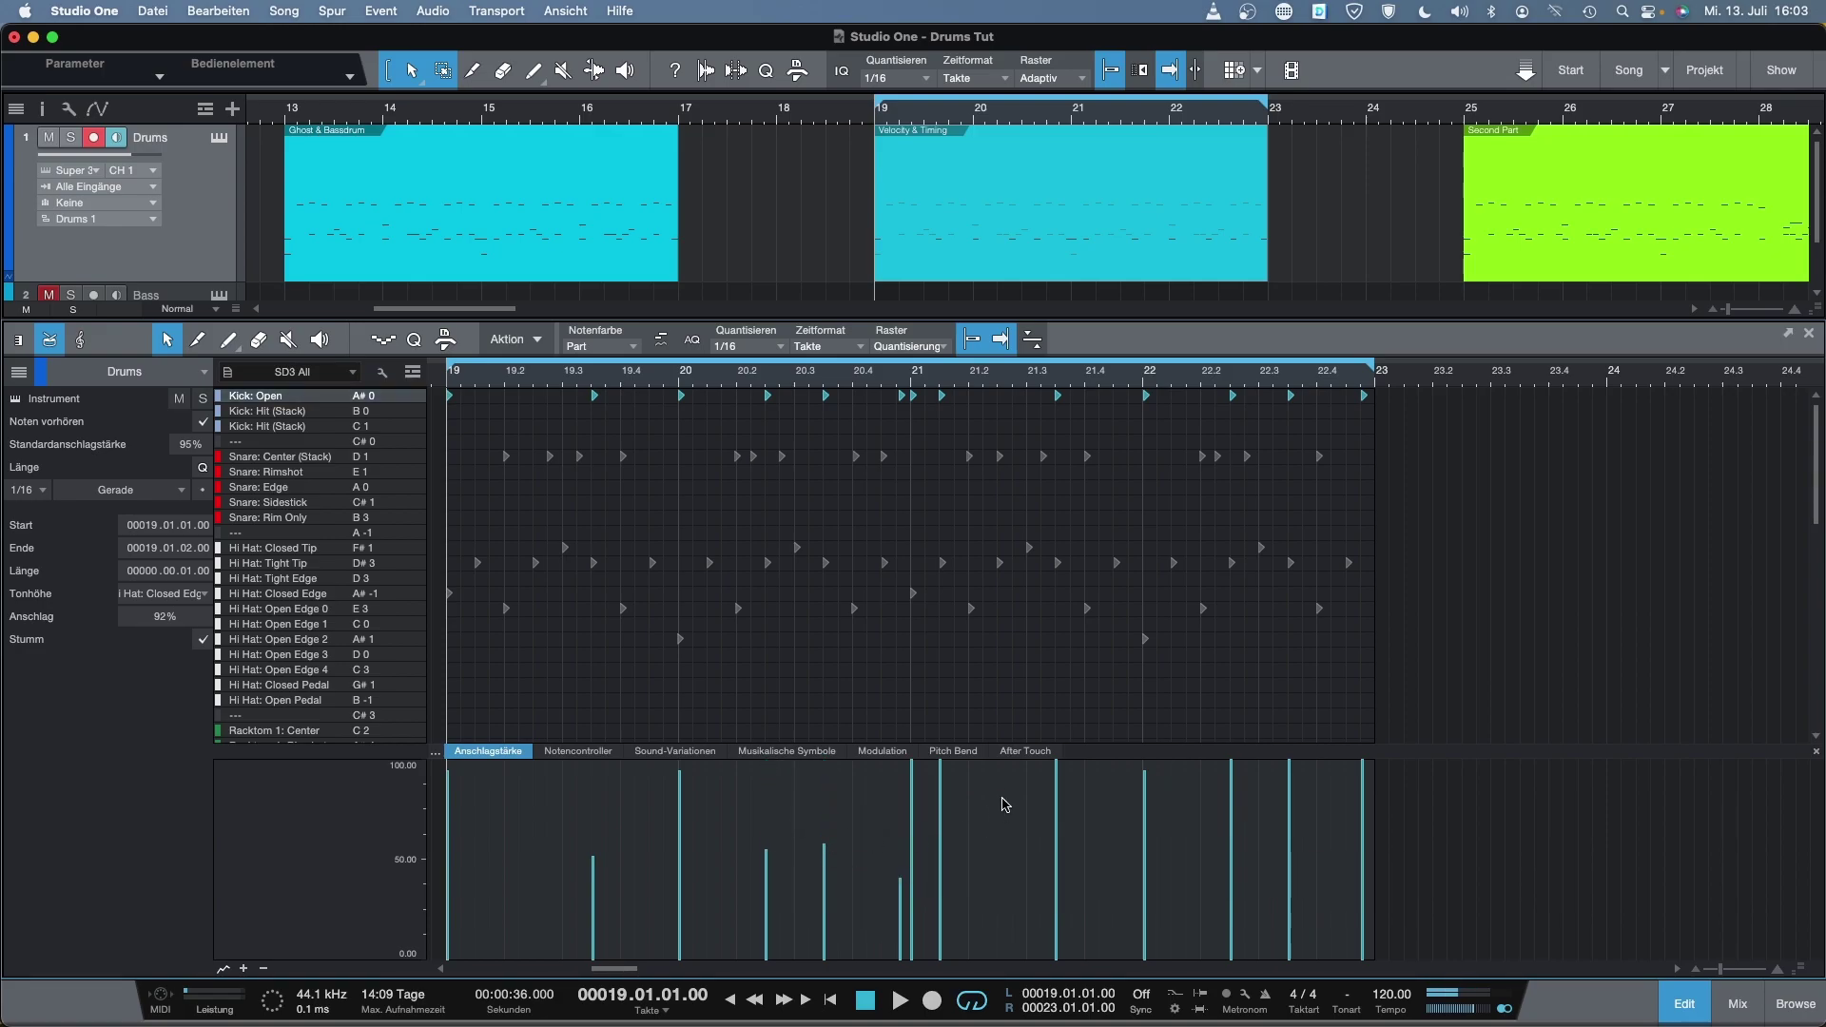
Lower the off-beat Kick: Open hits in bars 21 and 22 to roughly 50–70% velocity and play the kick pattern
{"action": "left_click_drag", "start_coordinate": [944, 773], "coordinate": [946, 848]}
{"action": "left_click_drag", "start_coordinate": [1055, 790], "coordinate": [1056, 834]}
{"action": "left_click_drag", "start_coordinate": [1231, 768], "coordinate": [1230, 860]}
{"action": "left_click_drag", "start_coordinate": [1290, 767], "coordinate": [1290, 855]}
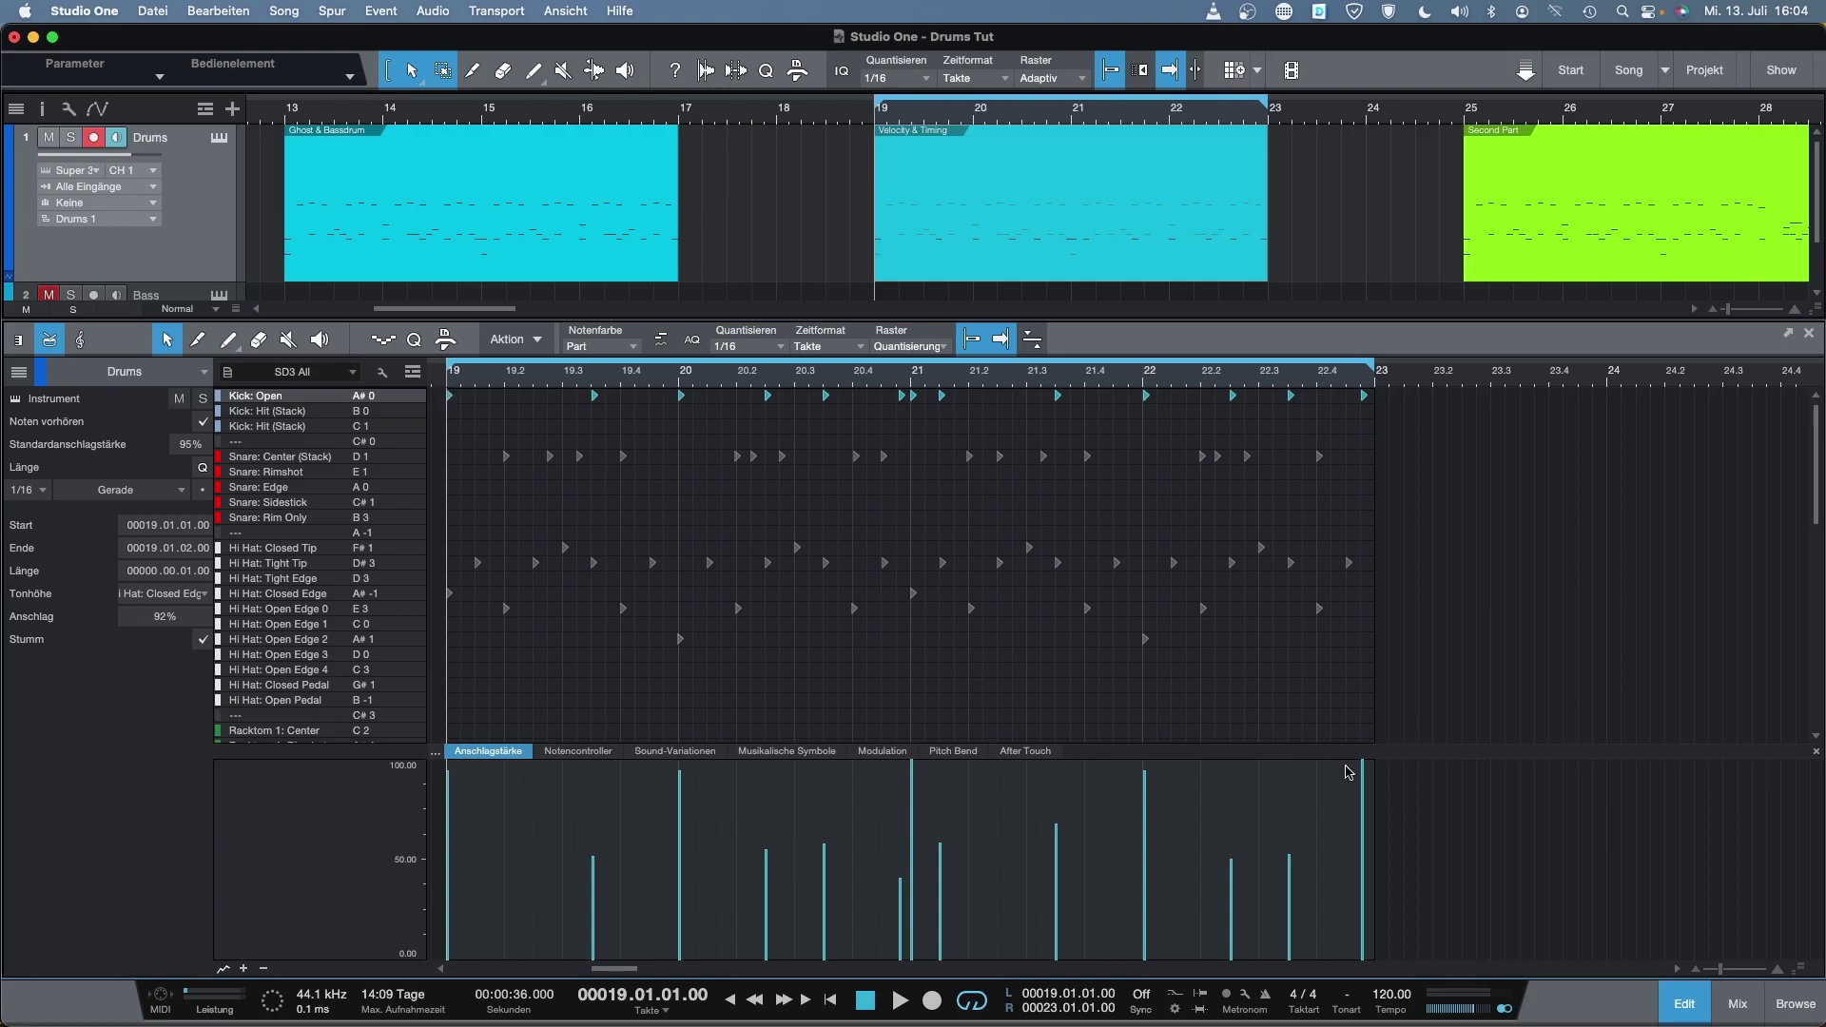
{"action": "left_click_drag", "start_coordinate": [1361, 772], "coordinate": [1364, 853]}
{"action": "key", "text": "space"}
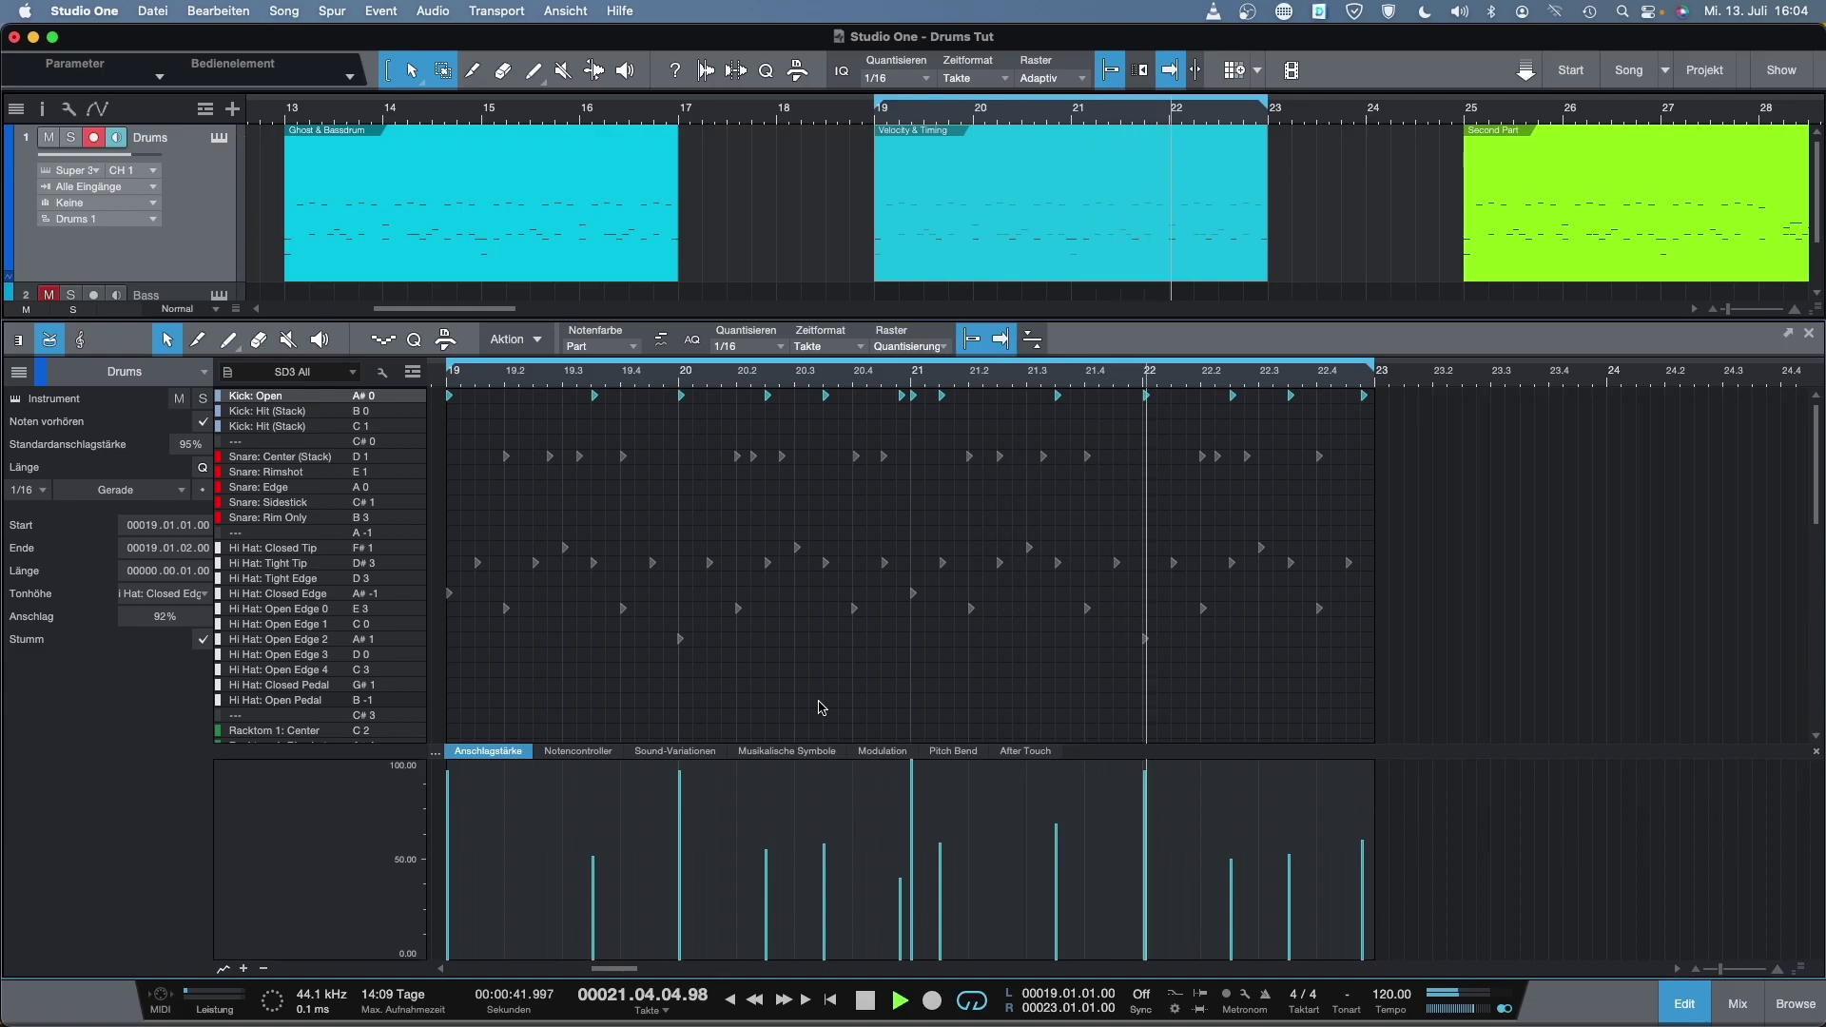
{"action": "key", "text": "space"}
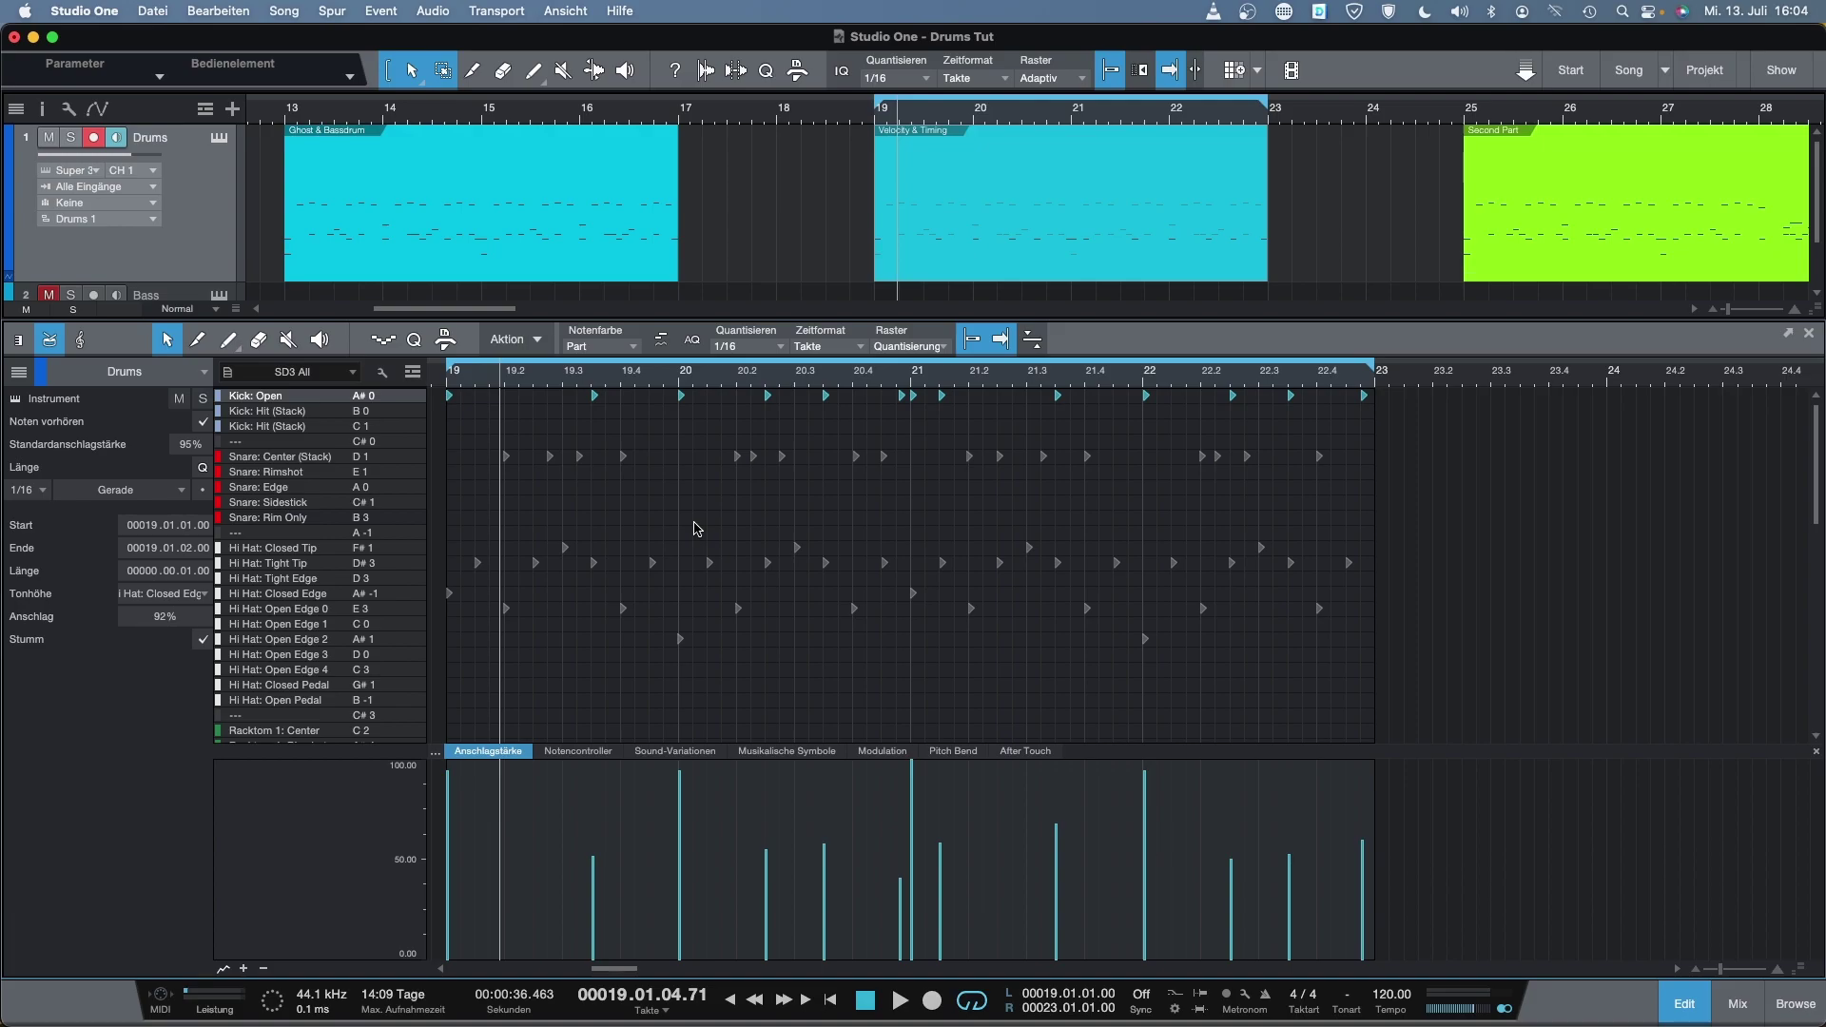
Unmute all Snare: Center (Stack) notes in the Velocity & Timing part and play the kick and snare together
{"action": "left_click", "coordinate": [407, 460]}
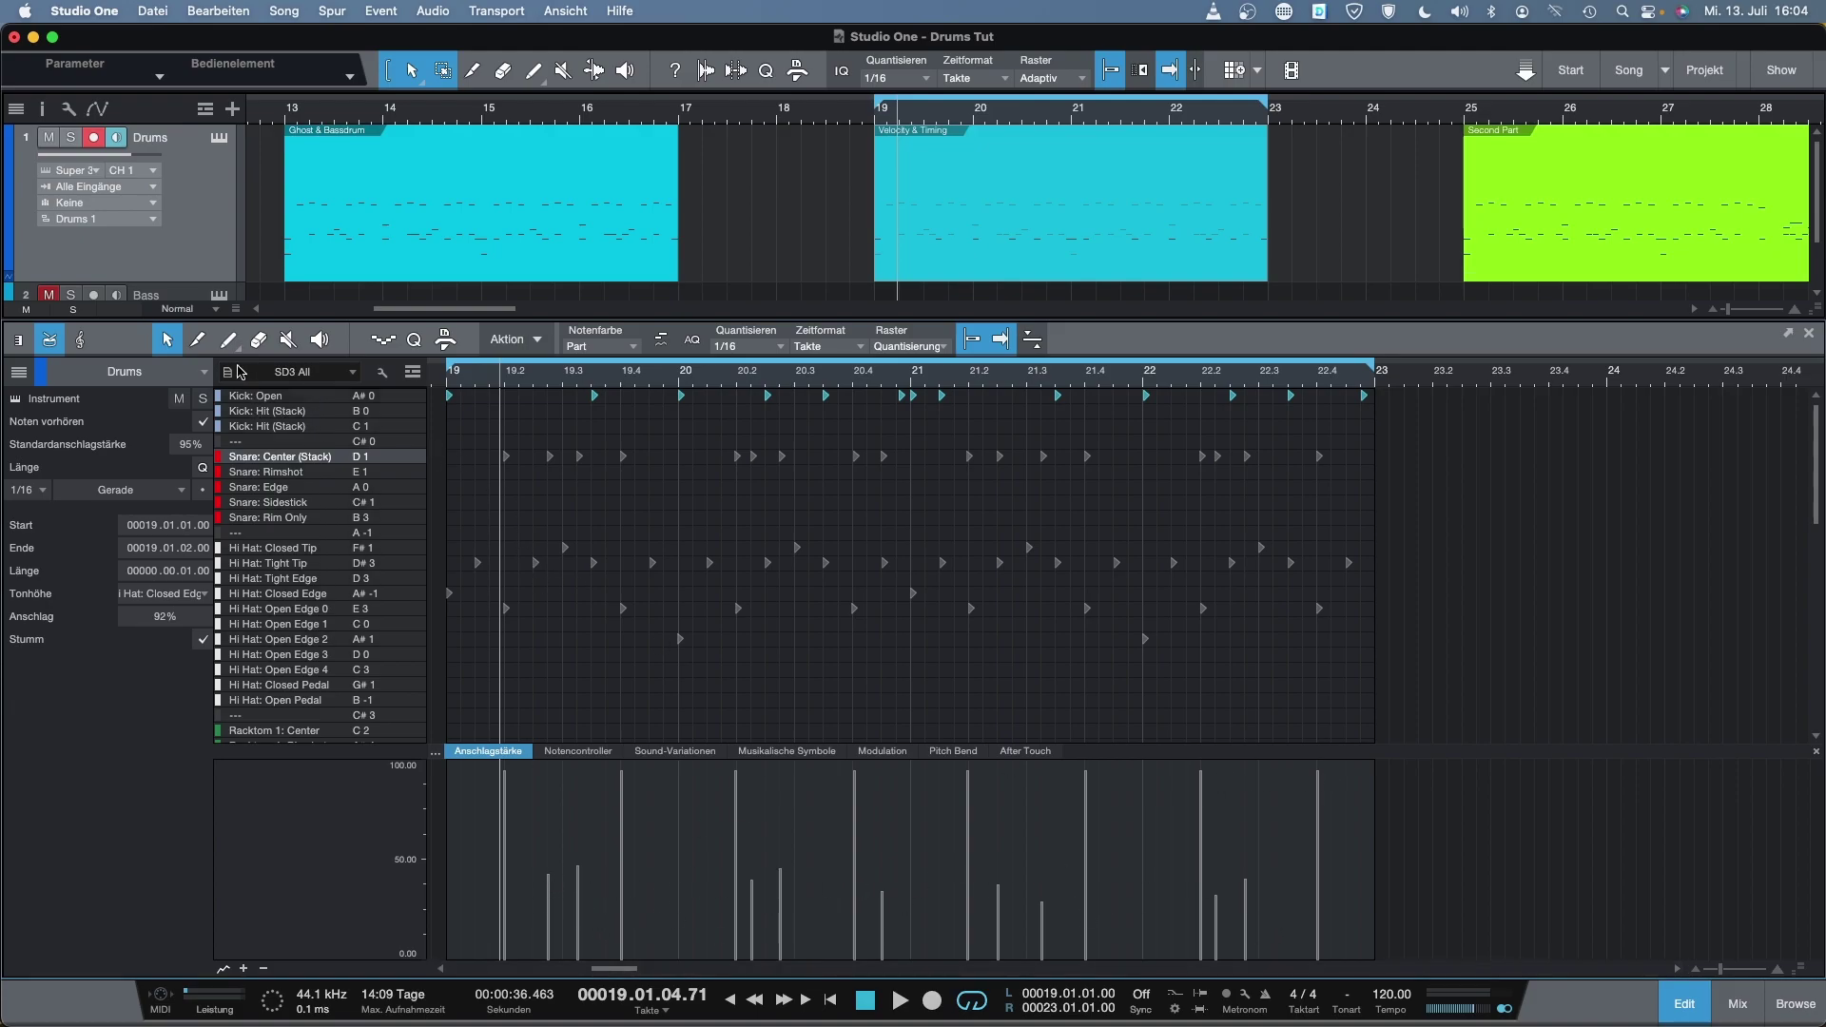
{"action": "left_click", "coordinate": [288, 340]}
{"action": "left_click_drag", "start_coordinate": [473, 416], "coordinate": [1391, 511]}
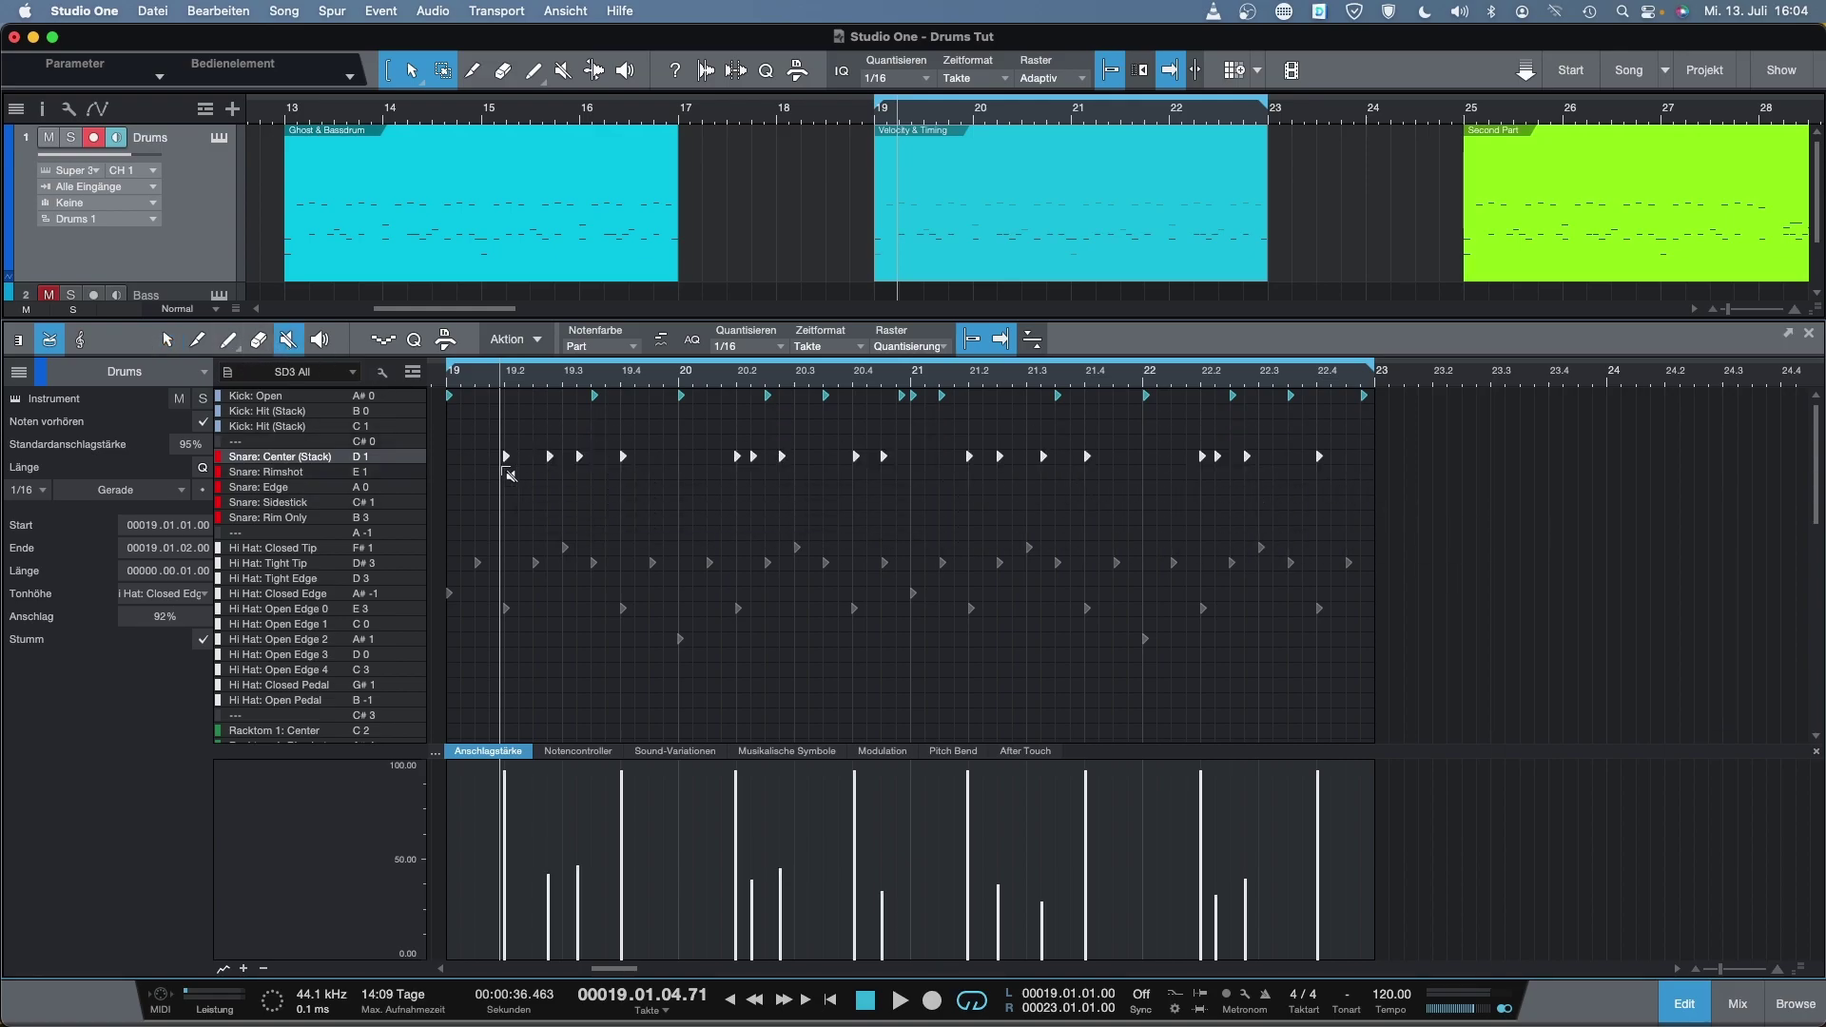
{"action": "key", "text": "KP_1"}
{"action": "key", "text": "space"}
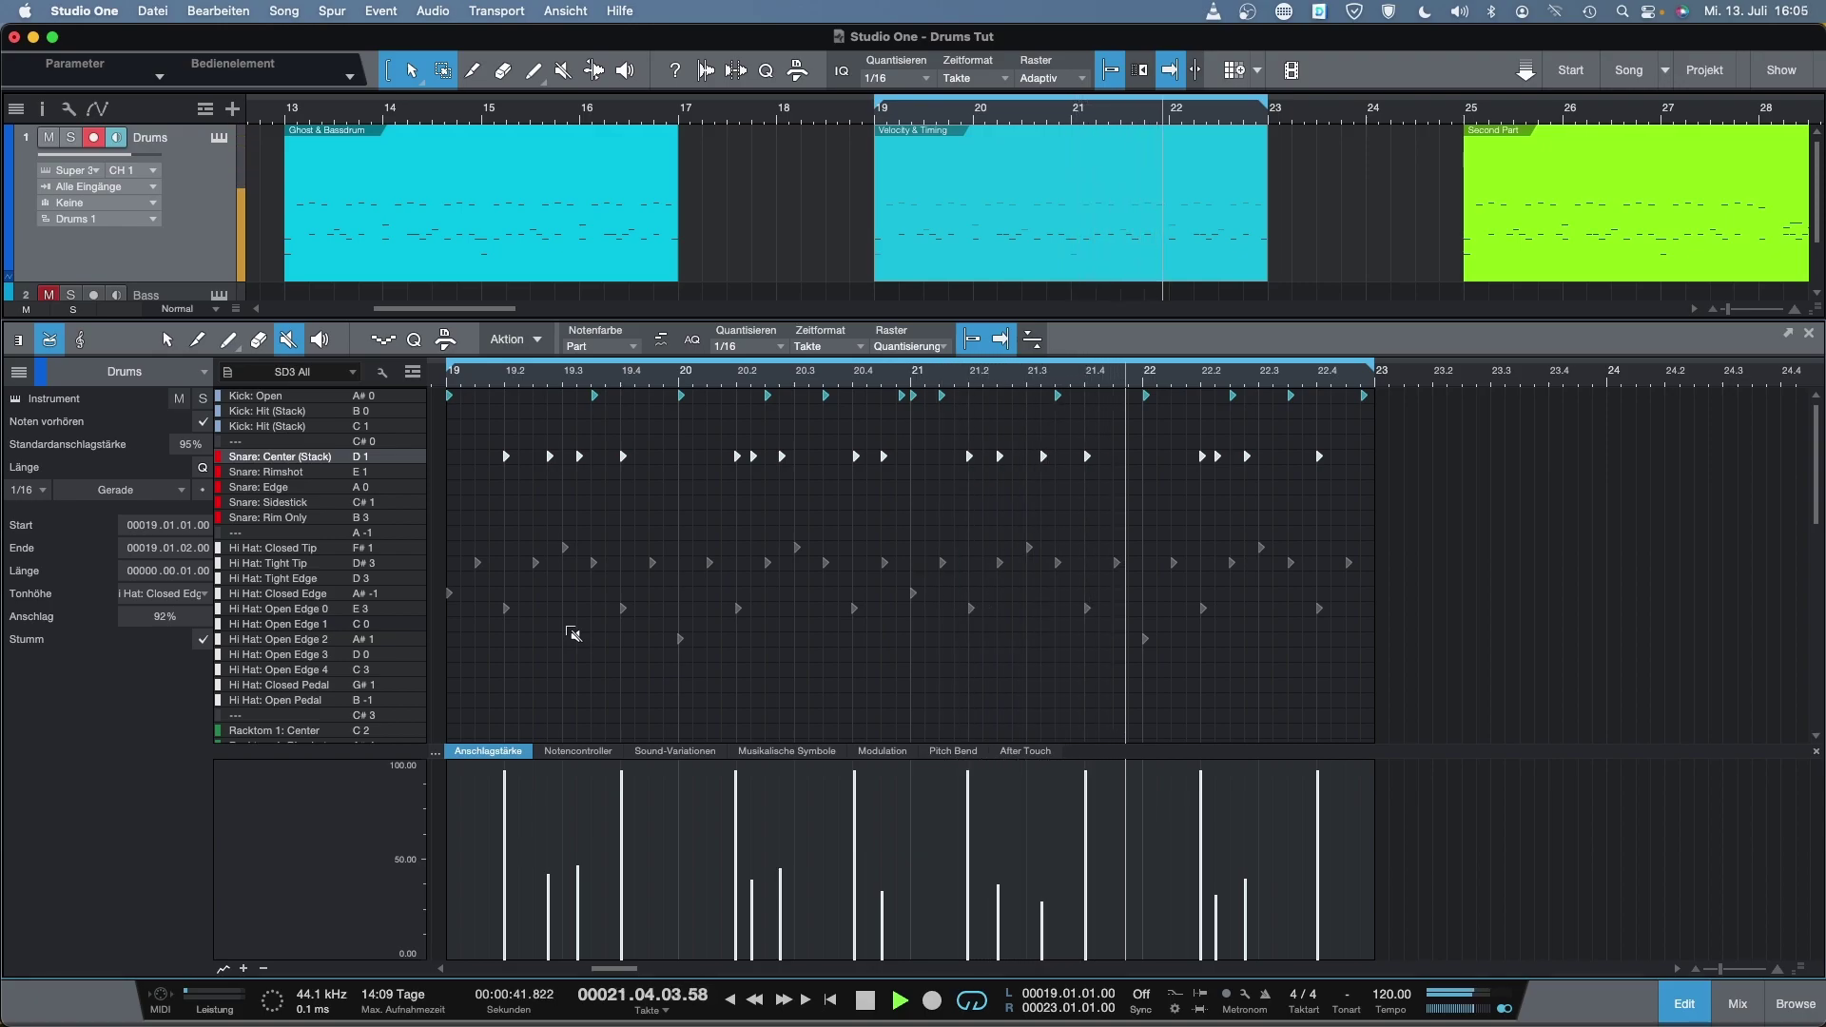
{"action": "key", "text": "space"}
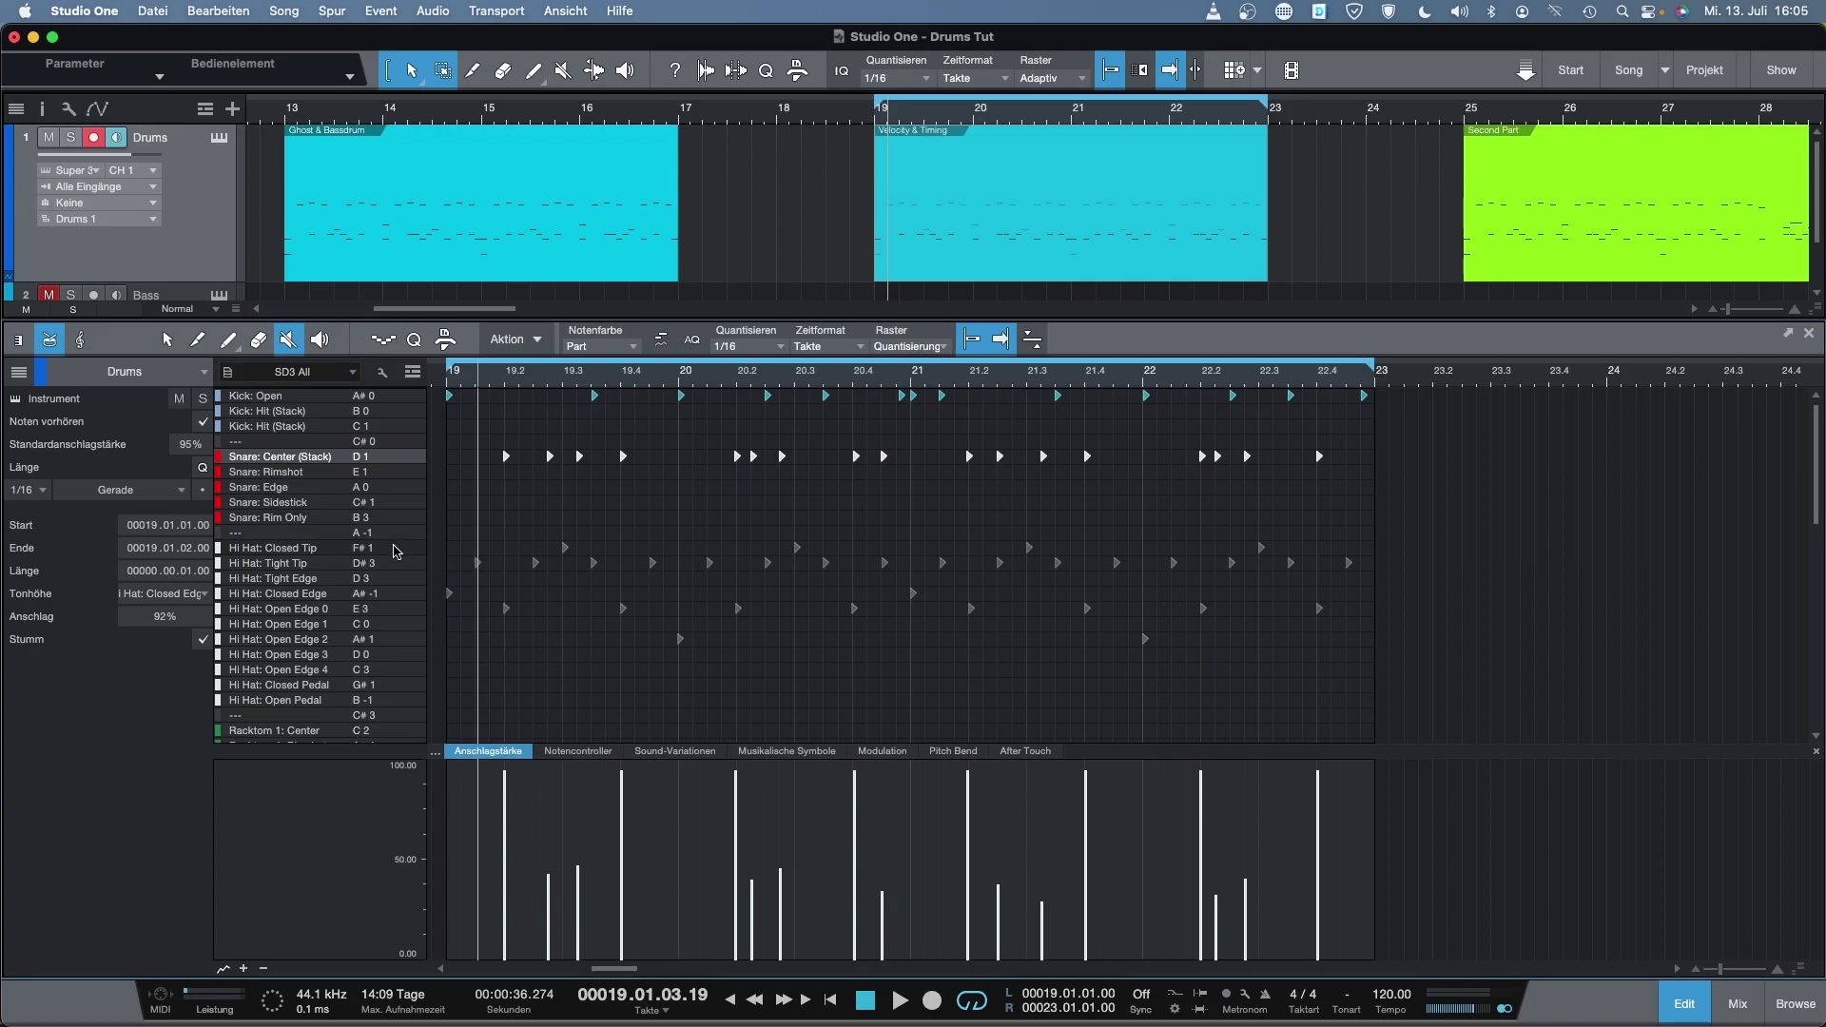
Examine the velocities of the Hi Hat: Closed Tip, Tight Tip, Closed Edge and Open Edge 0 notes in turn
{"action": "left_click", "coordinate": [329, 552]}
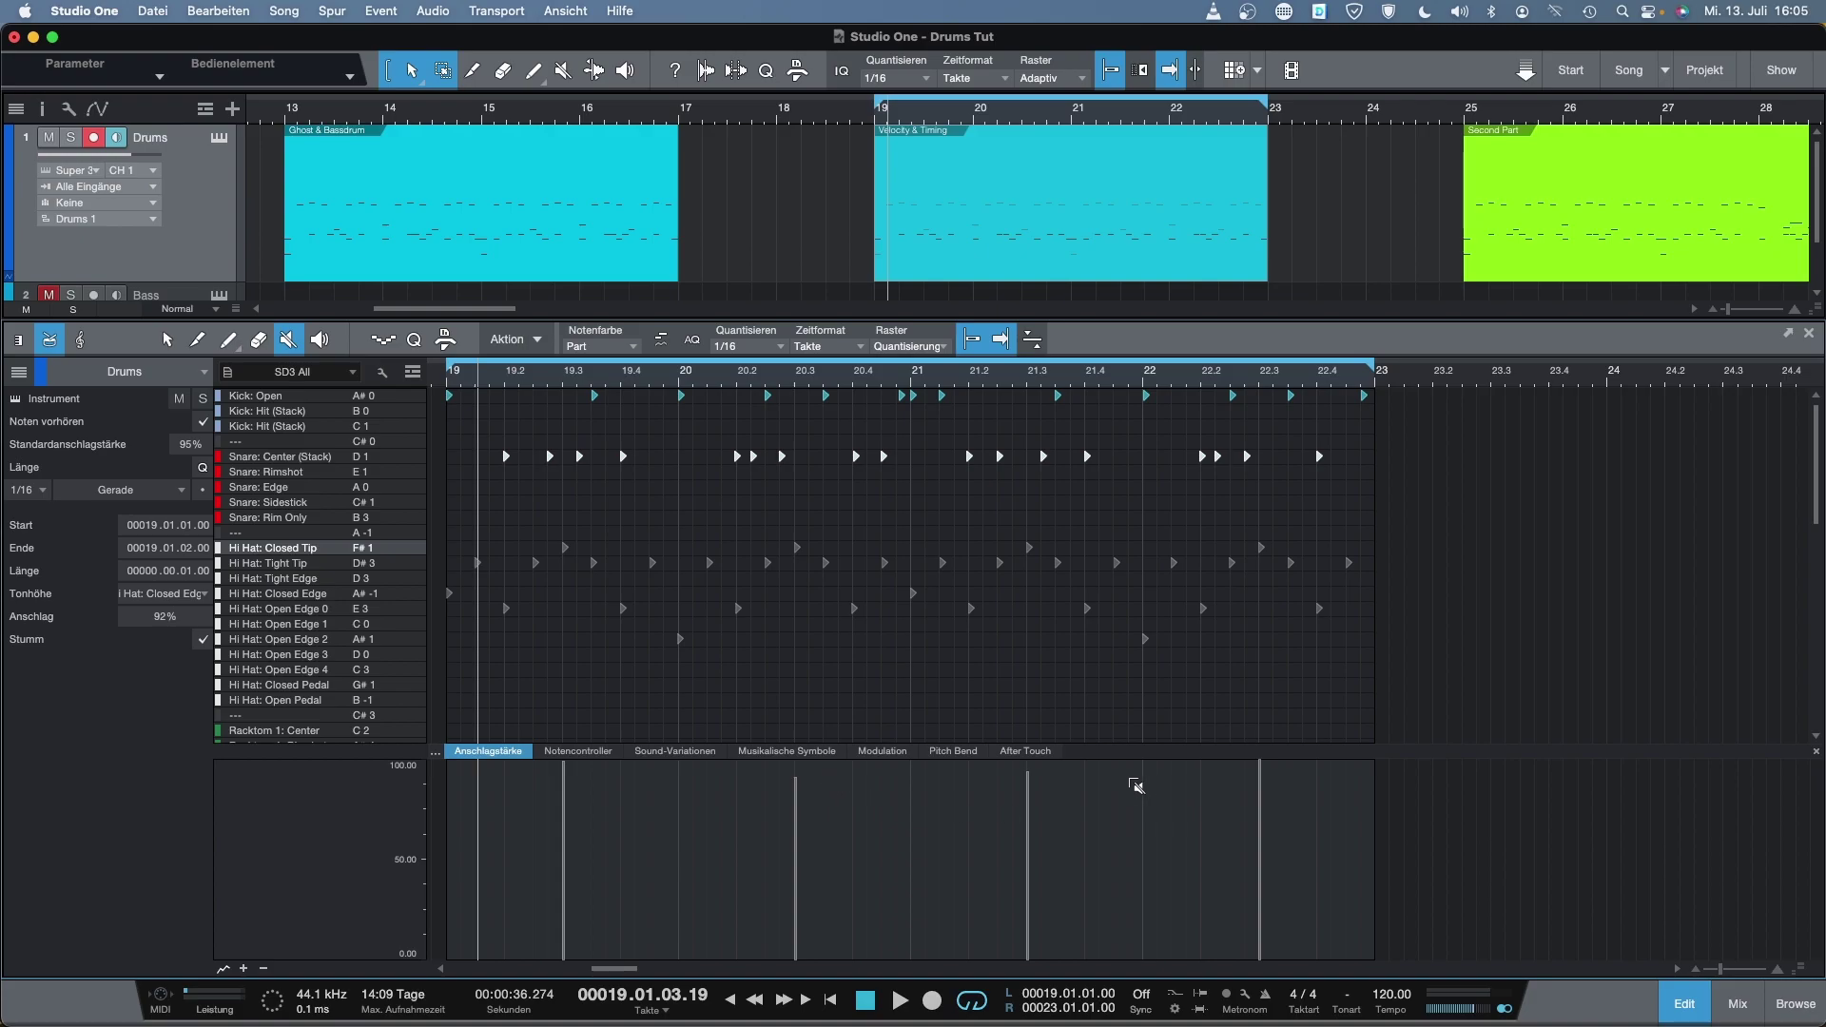
{"action": "mouse_move", "coordinate": [569, 782]}
{"action": "left_click", "coordinate": [451, 381]}
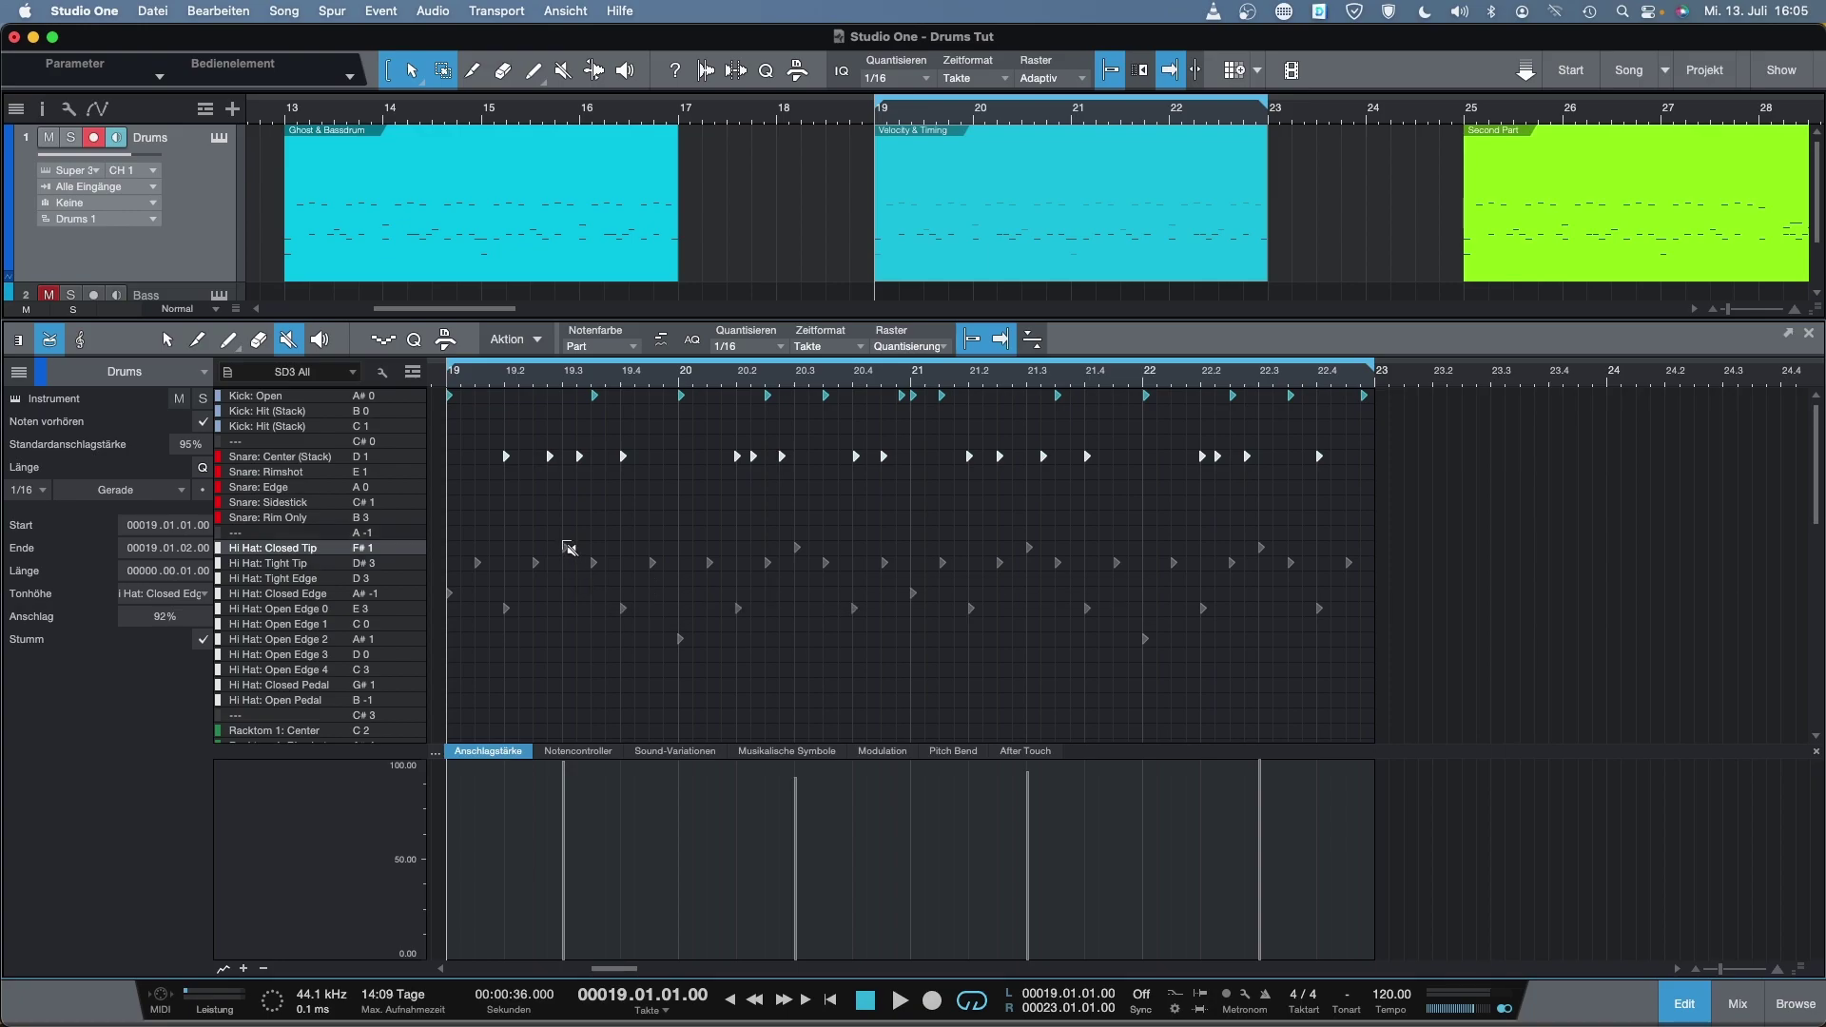
{"action": "mouse_move", "coordinate": [538, 574]}
{"action": "left_click", "coordinate": [371, 569]}
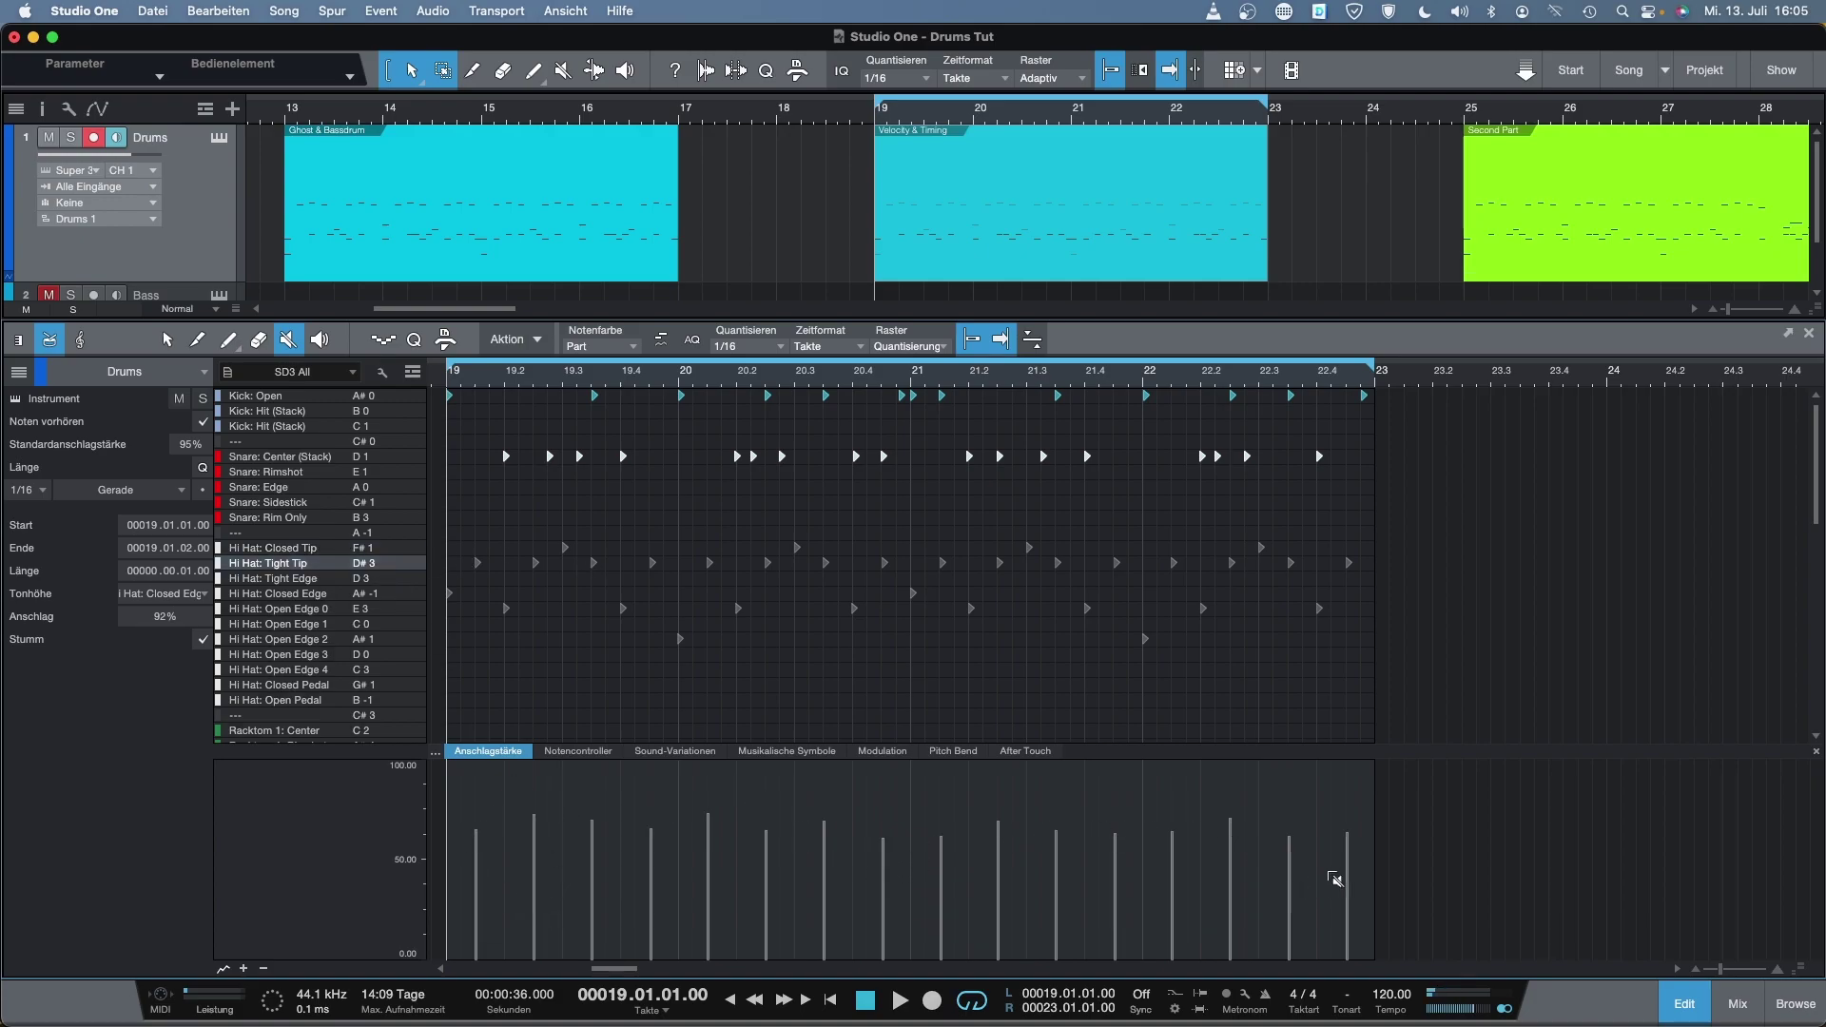
{"action": "left_click", "coordinate": [373, 595]}
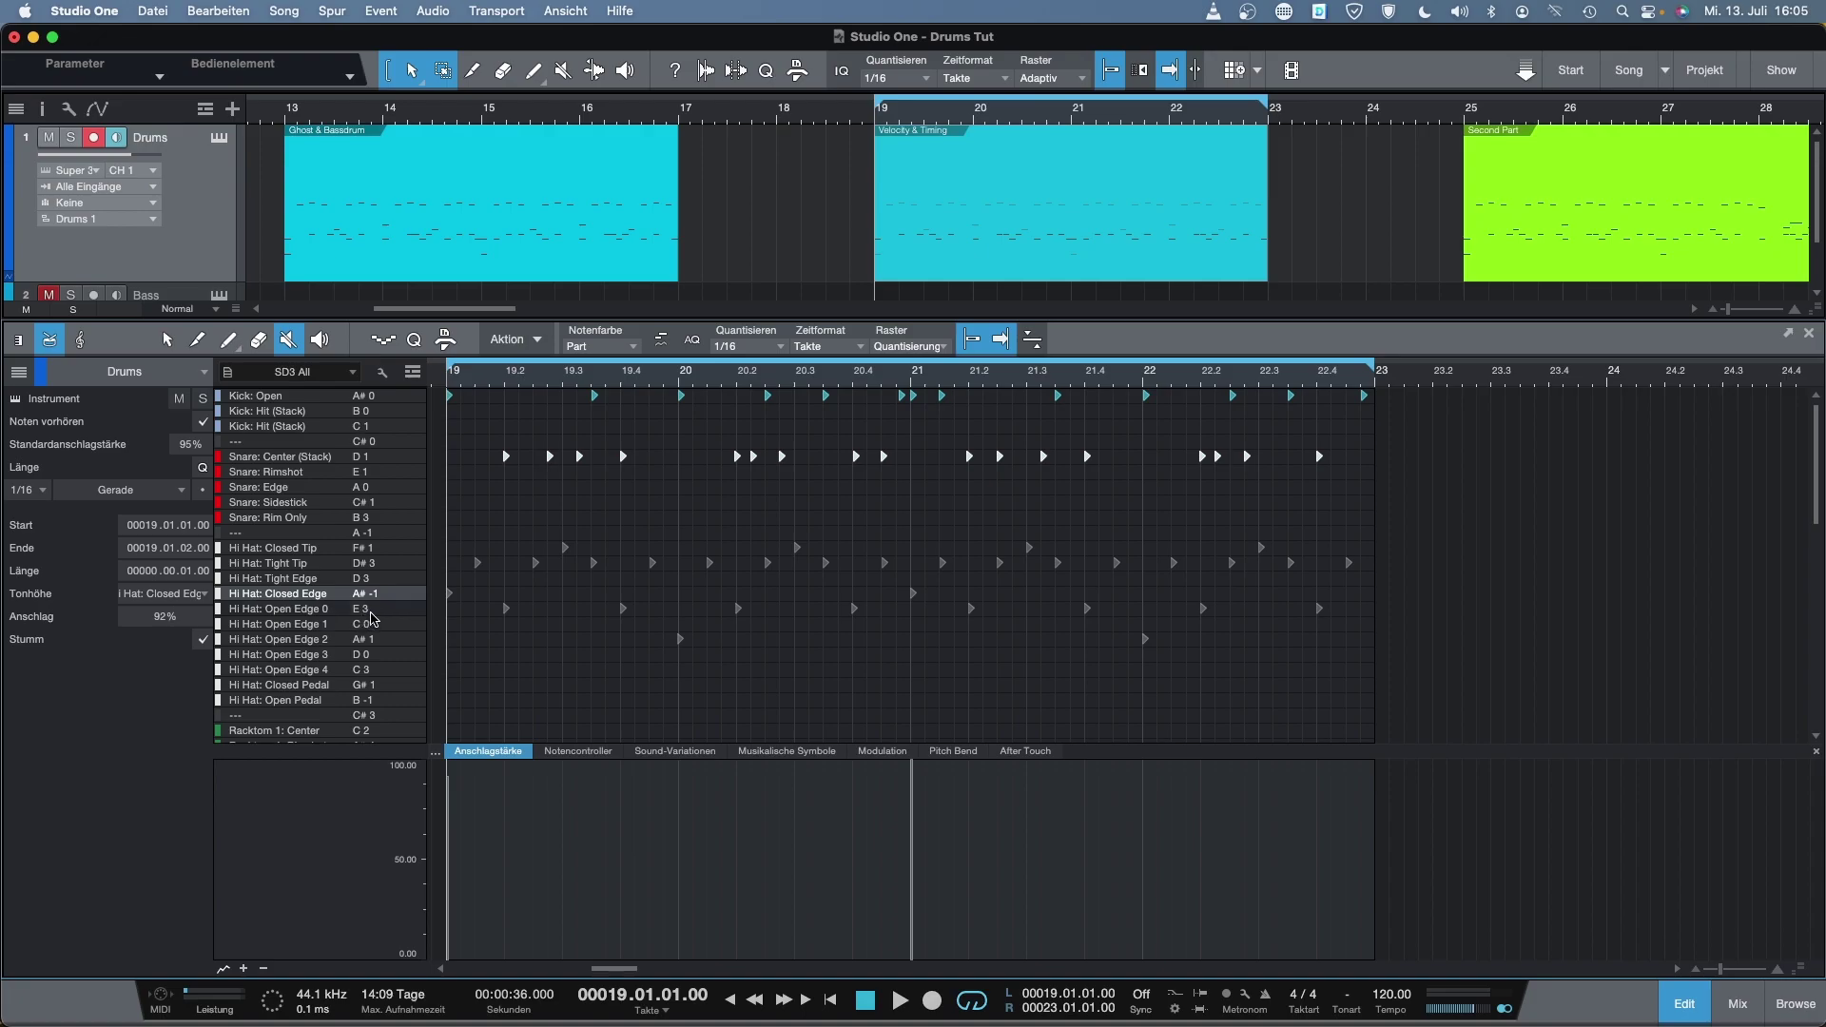
{"action": "left_click", "coordinate": [371, 608]}
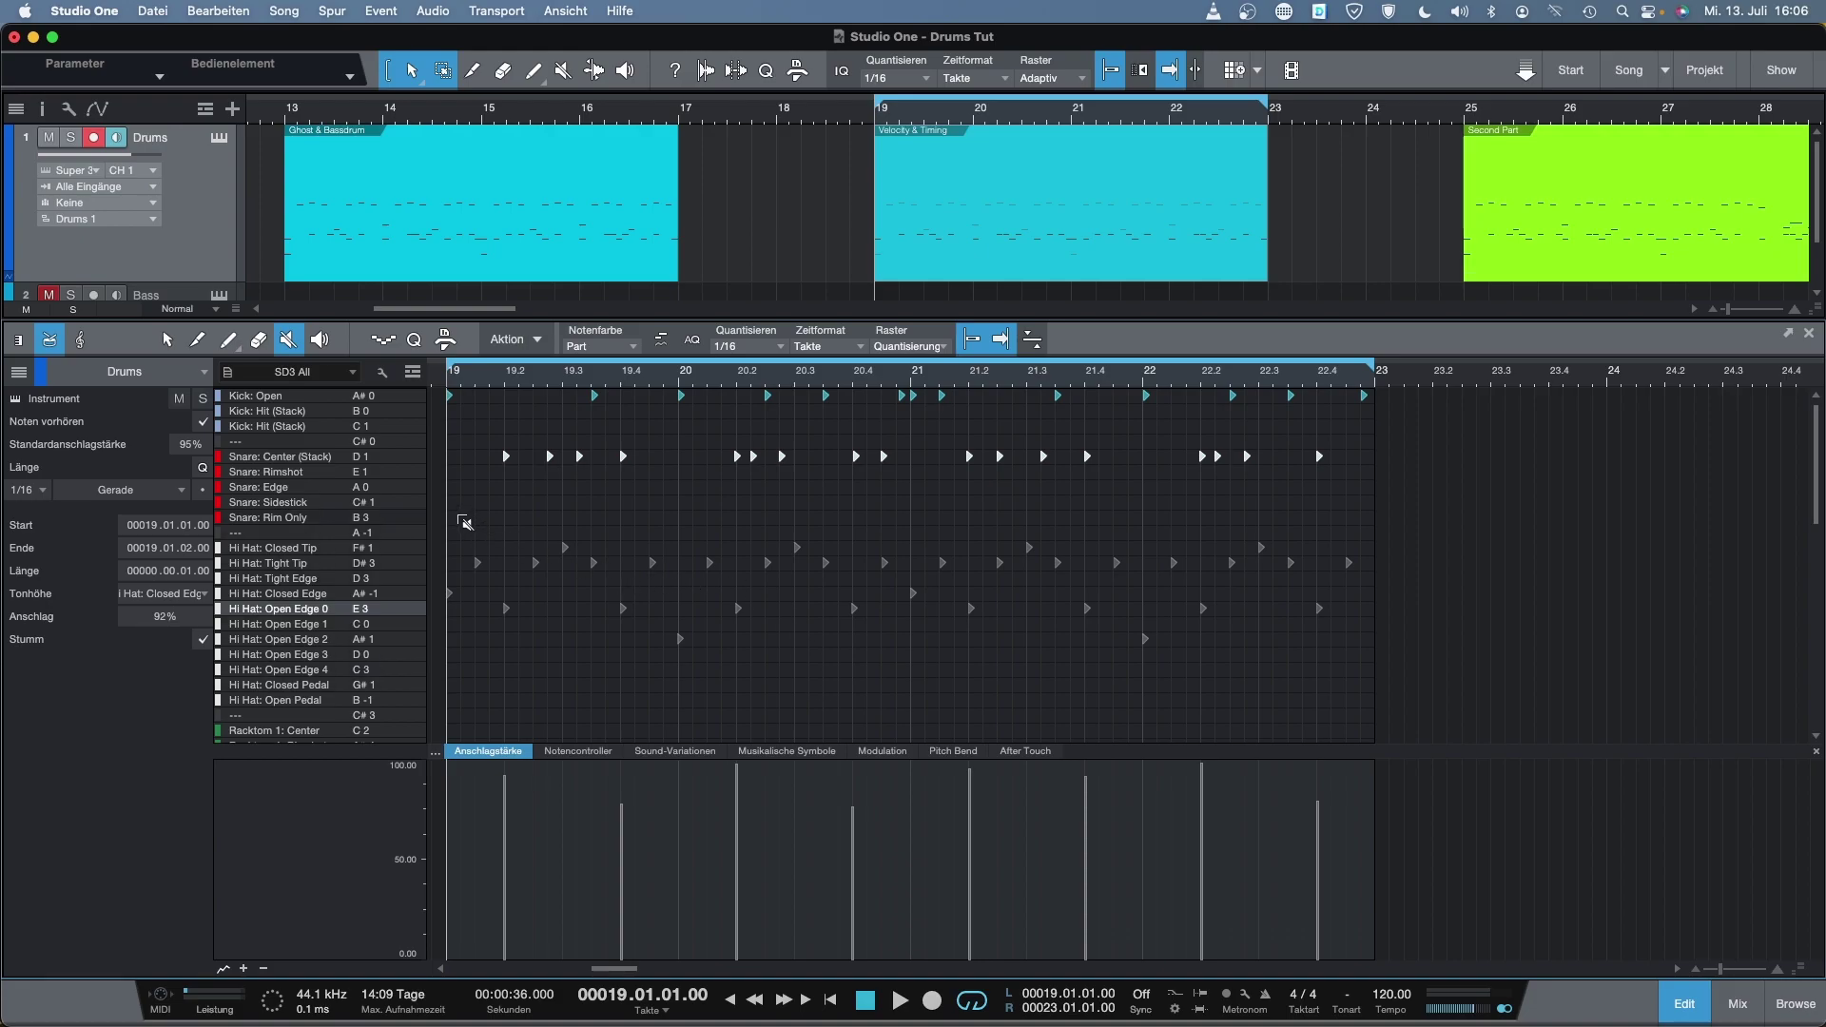
Unmute all hi-hat notes, including the two Hi Hat: Open Edge 2 hits, and play the full groove
{"action": "left_click_drag", "start_coordinate": [462, 512], "coordinate": [1398, 585]}
{"action": "left_click_drag", "start_coordinate": [932, 589], "coordinate": [476, 595]}
{"action": "left_click_drag", "start_coordinate": [481, 605], "coordinate": [1360, 619]}
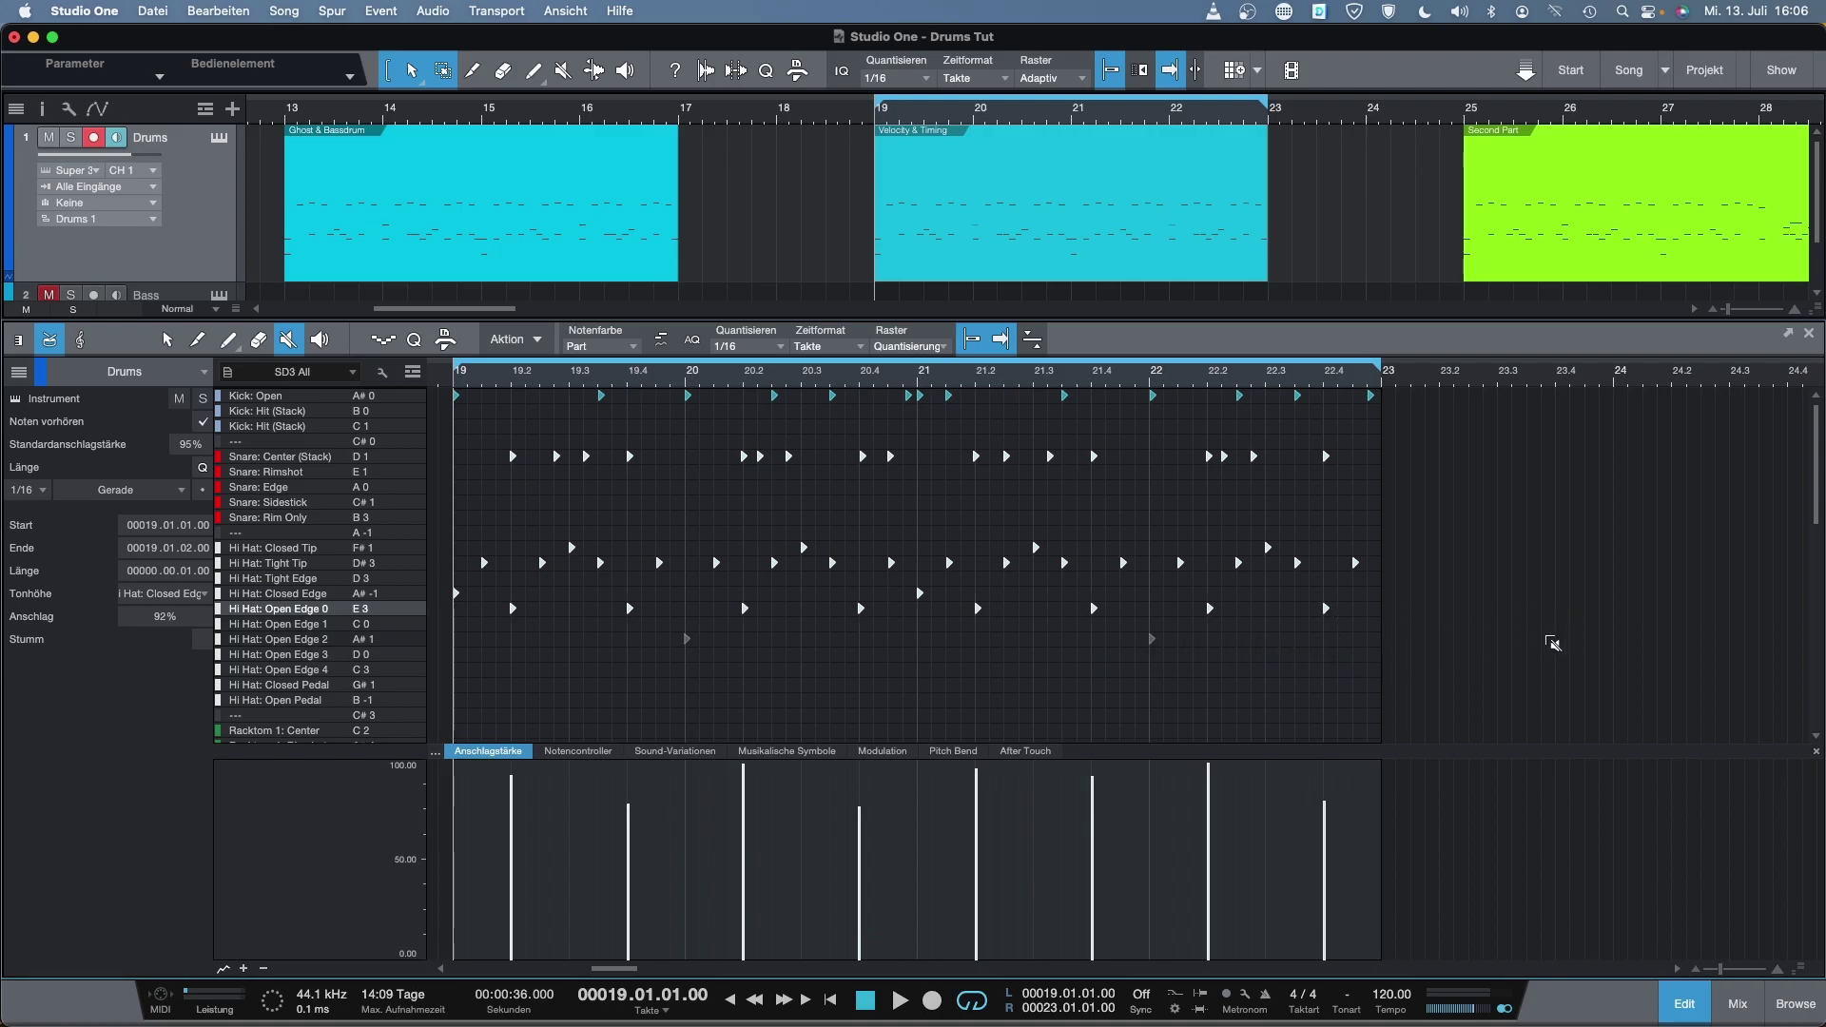
{"action": "key", "text": "space"}
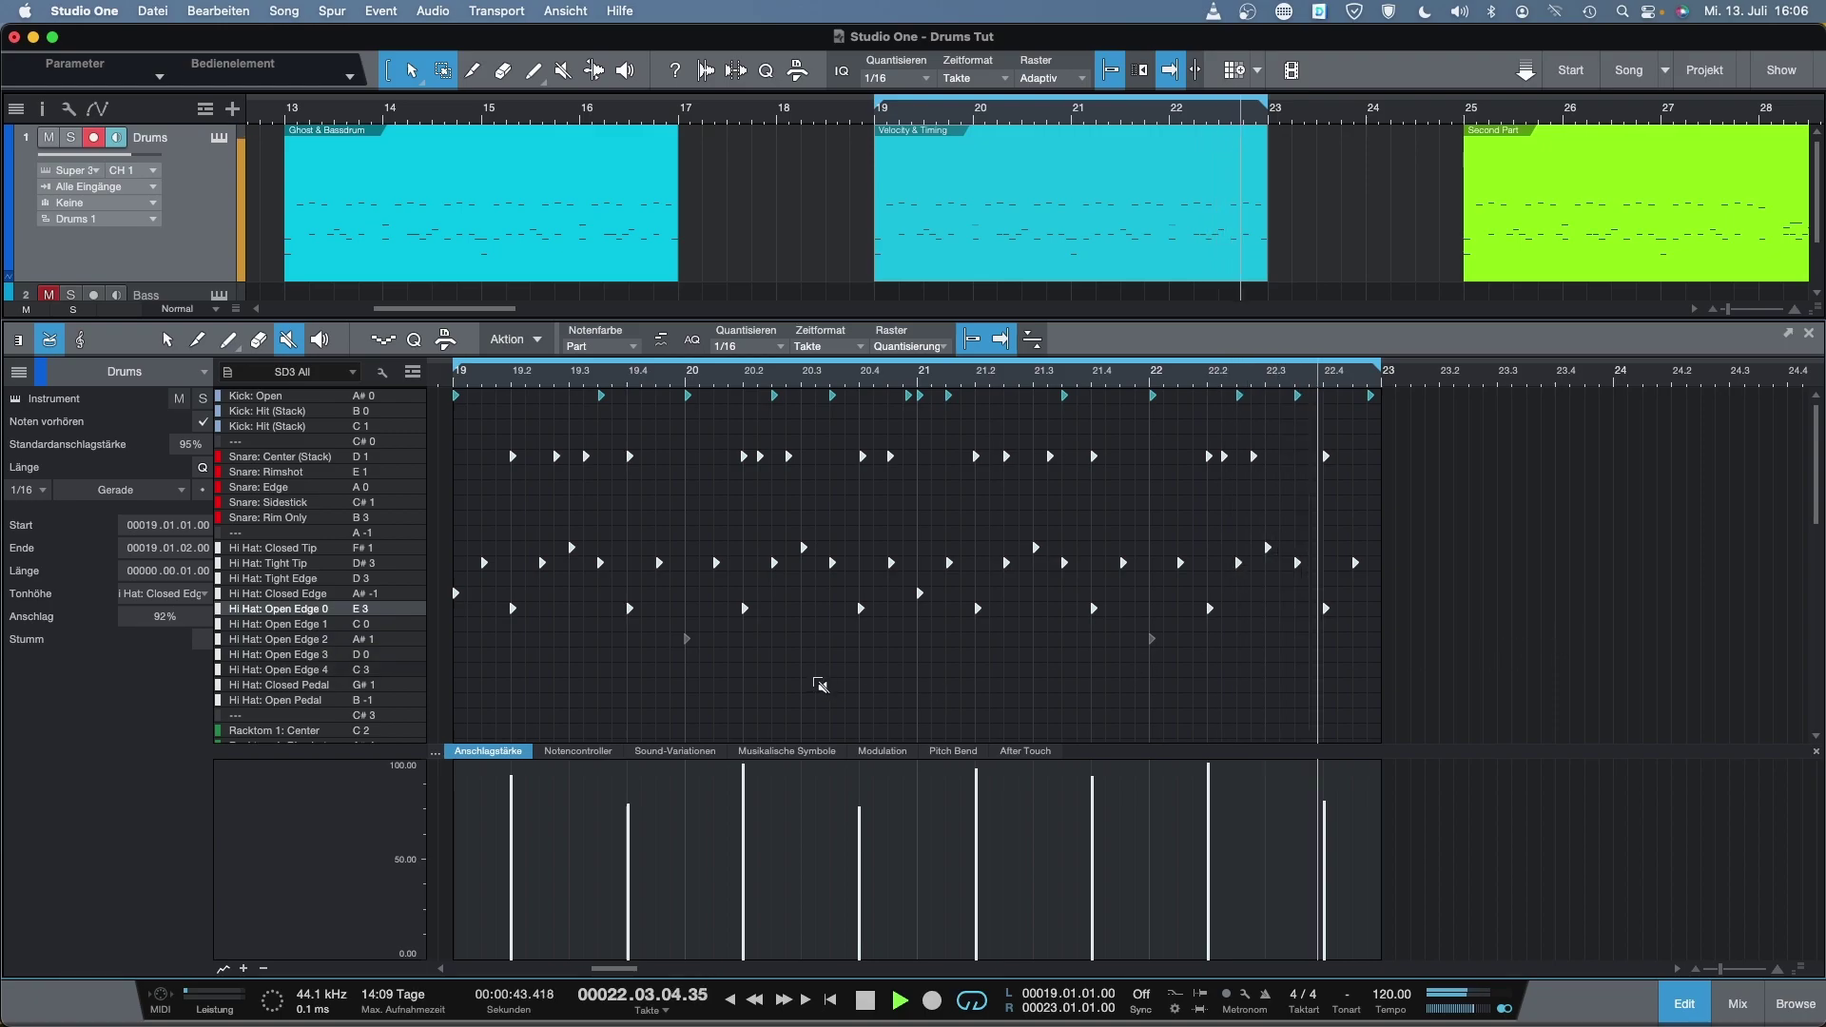
{"action": "left_click", "coordinate": [687, 638]}
{"action": "left_click", "coordinate": [1151, 638]}
{"action": "key", "text": "space"}
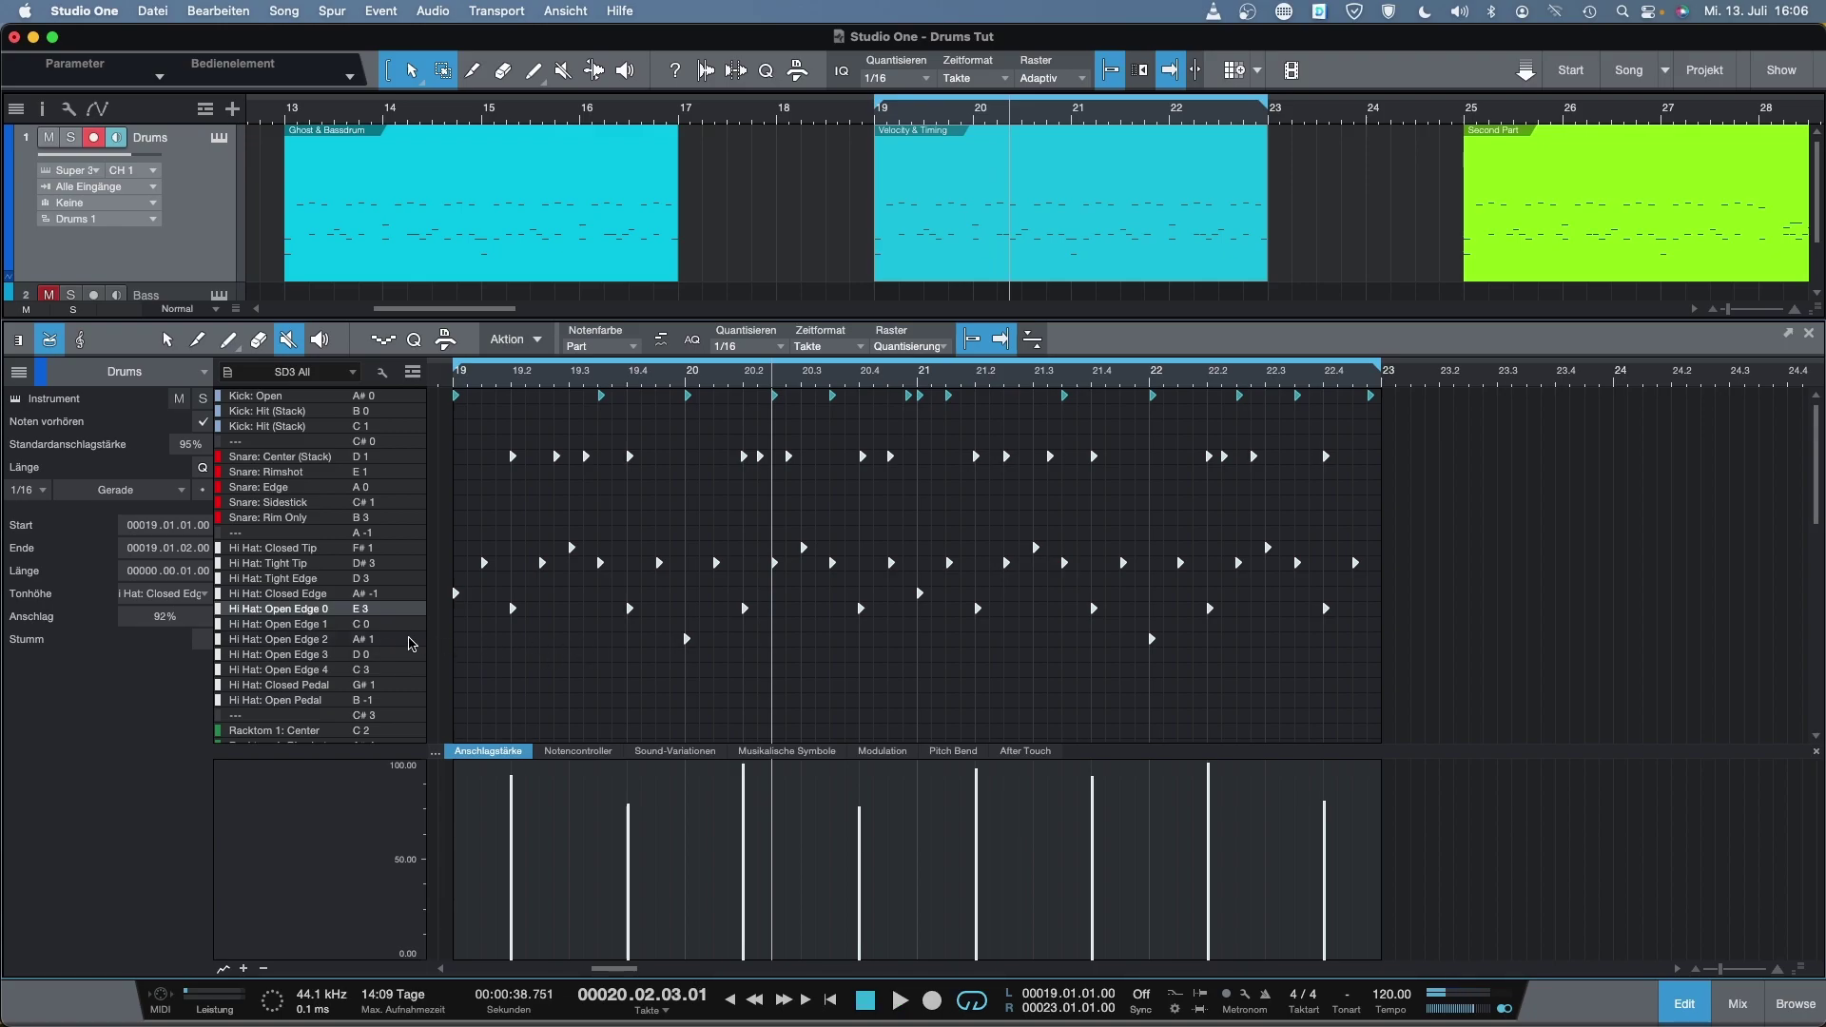
Show the Hi Hat: Open Edge 2 velocities, then quantize all notes in the Velocity & Timing part at 1/16
{"action": "left_click", "coordinate": [412, 641]}
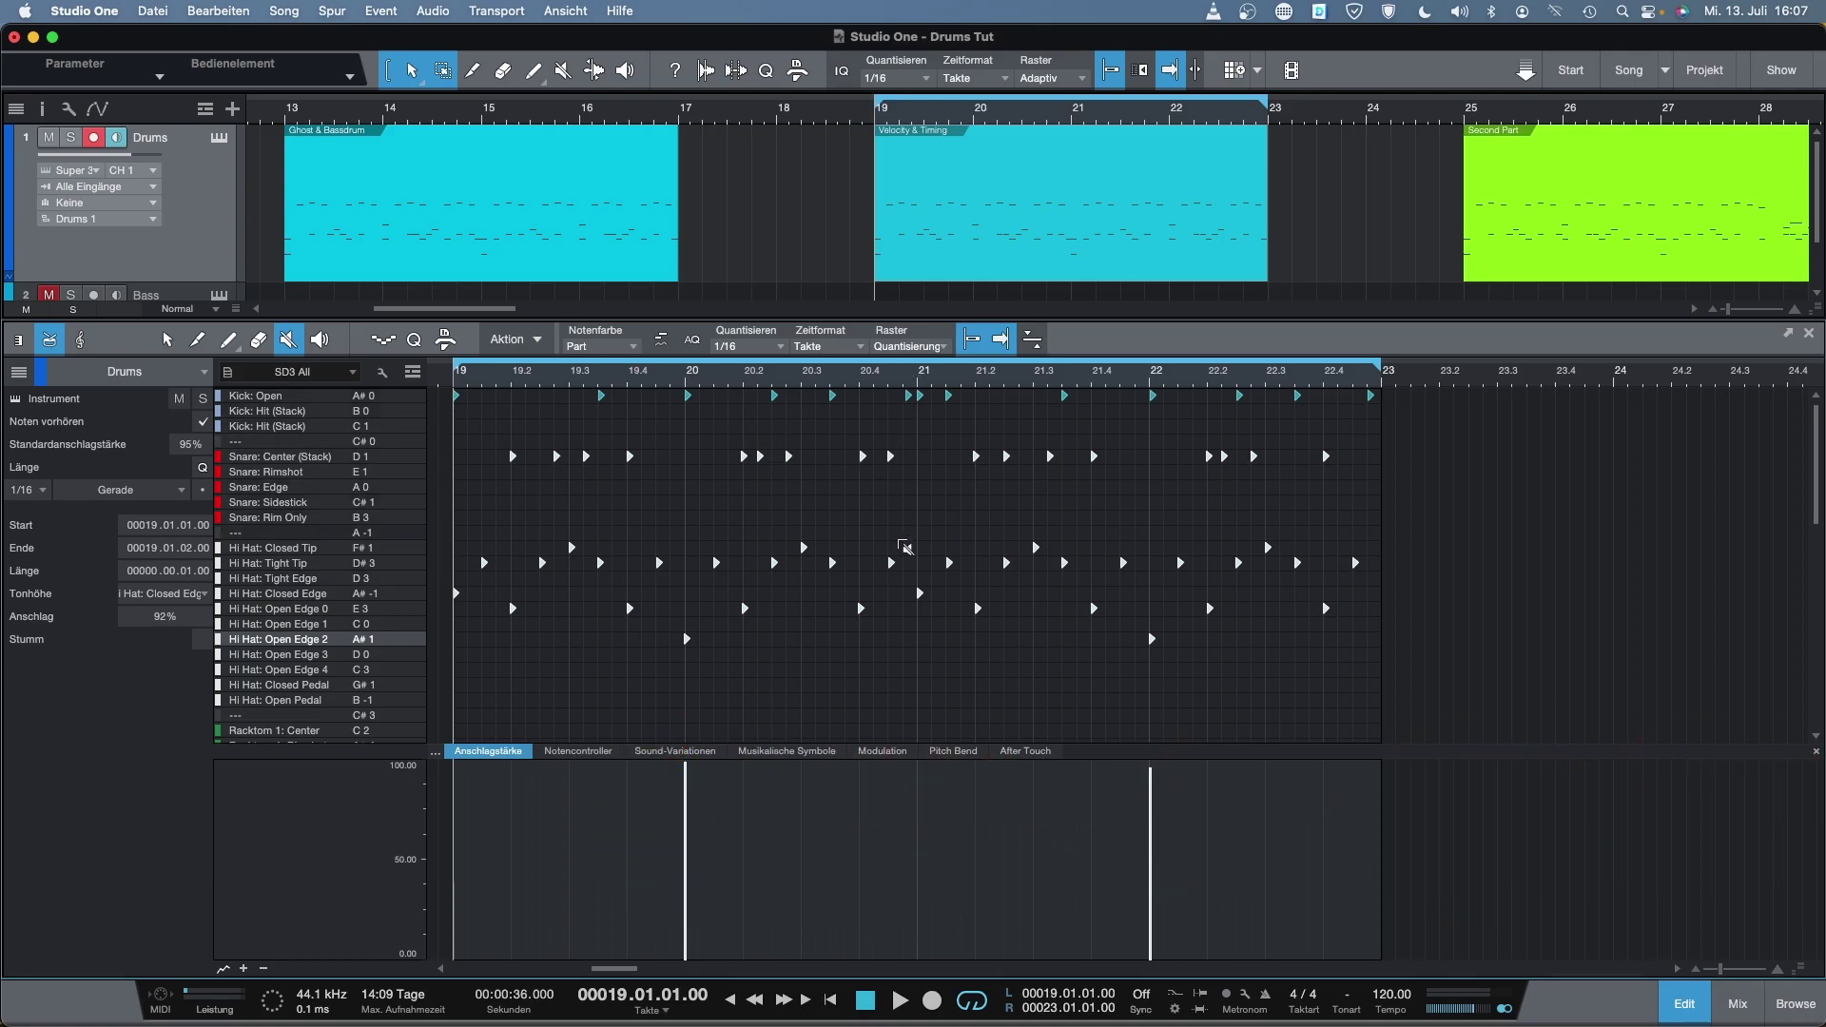
{"action": "key", "text": "1"}
{"action": "left_click_drag", "start_coordinate": [1396, 390], "coordinate": [448, 700]}
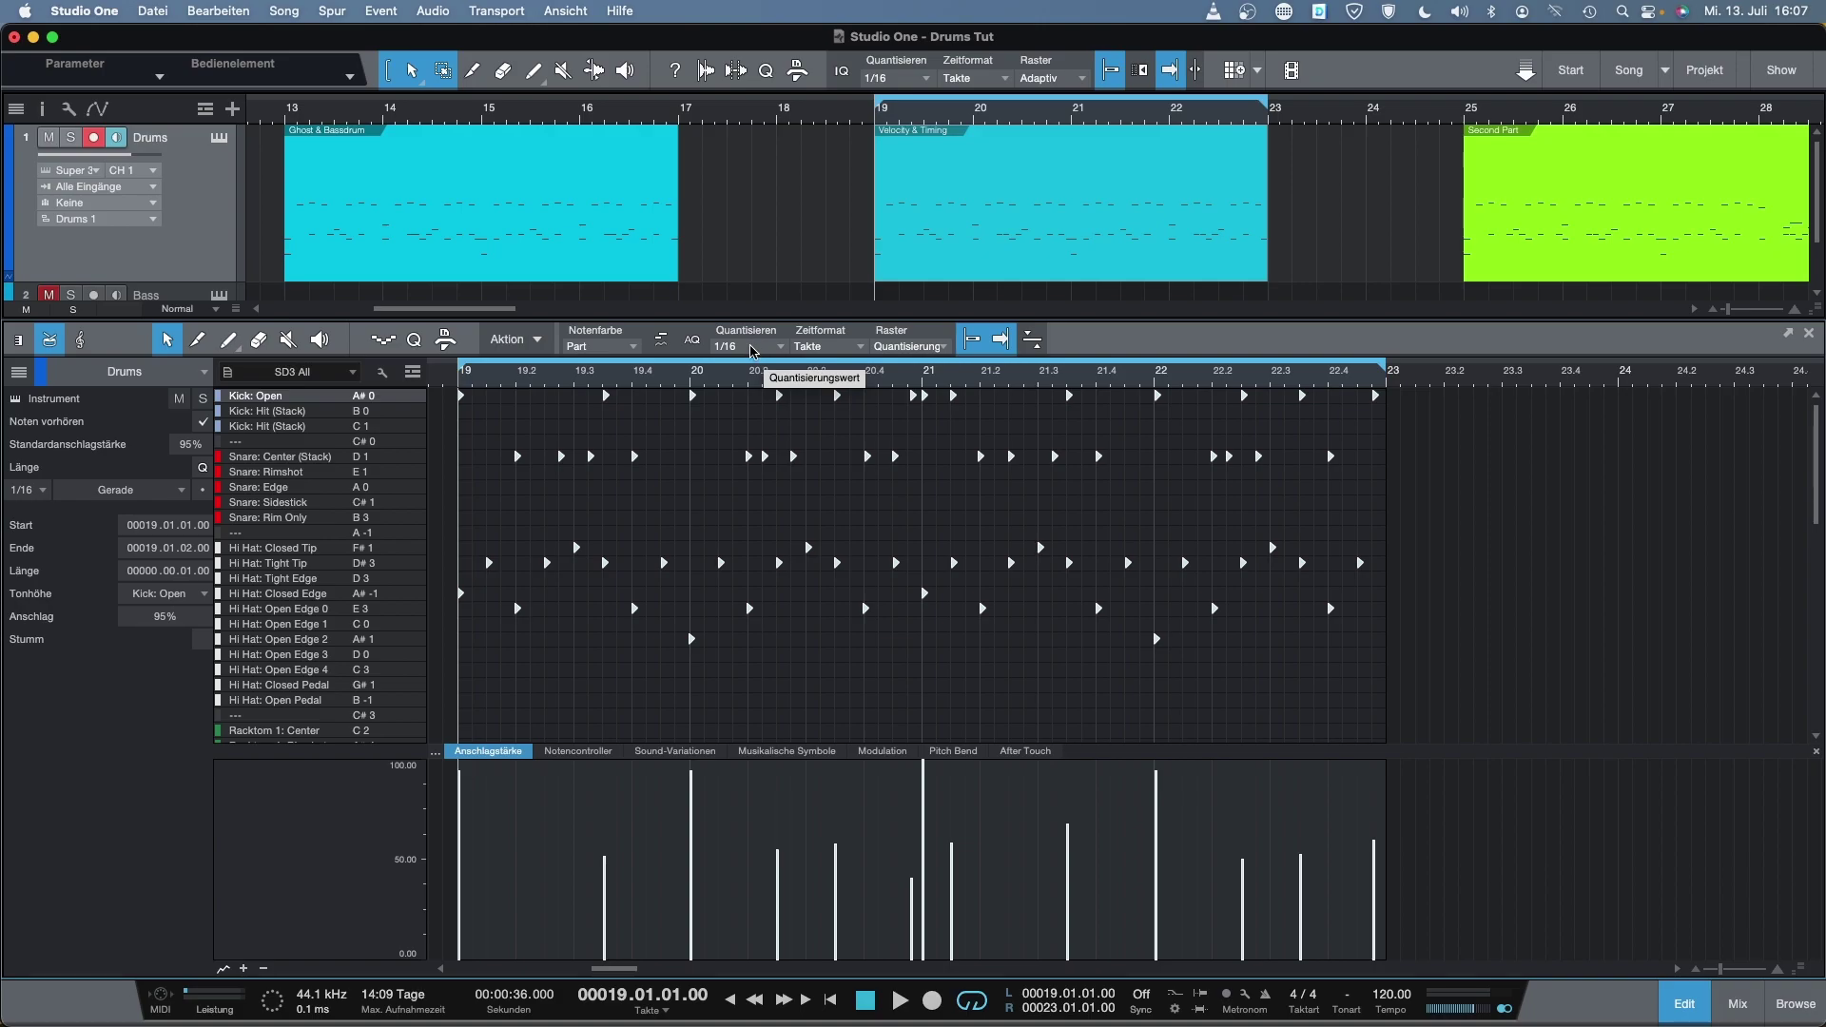
{"action": "key", "text": "alt+q"}
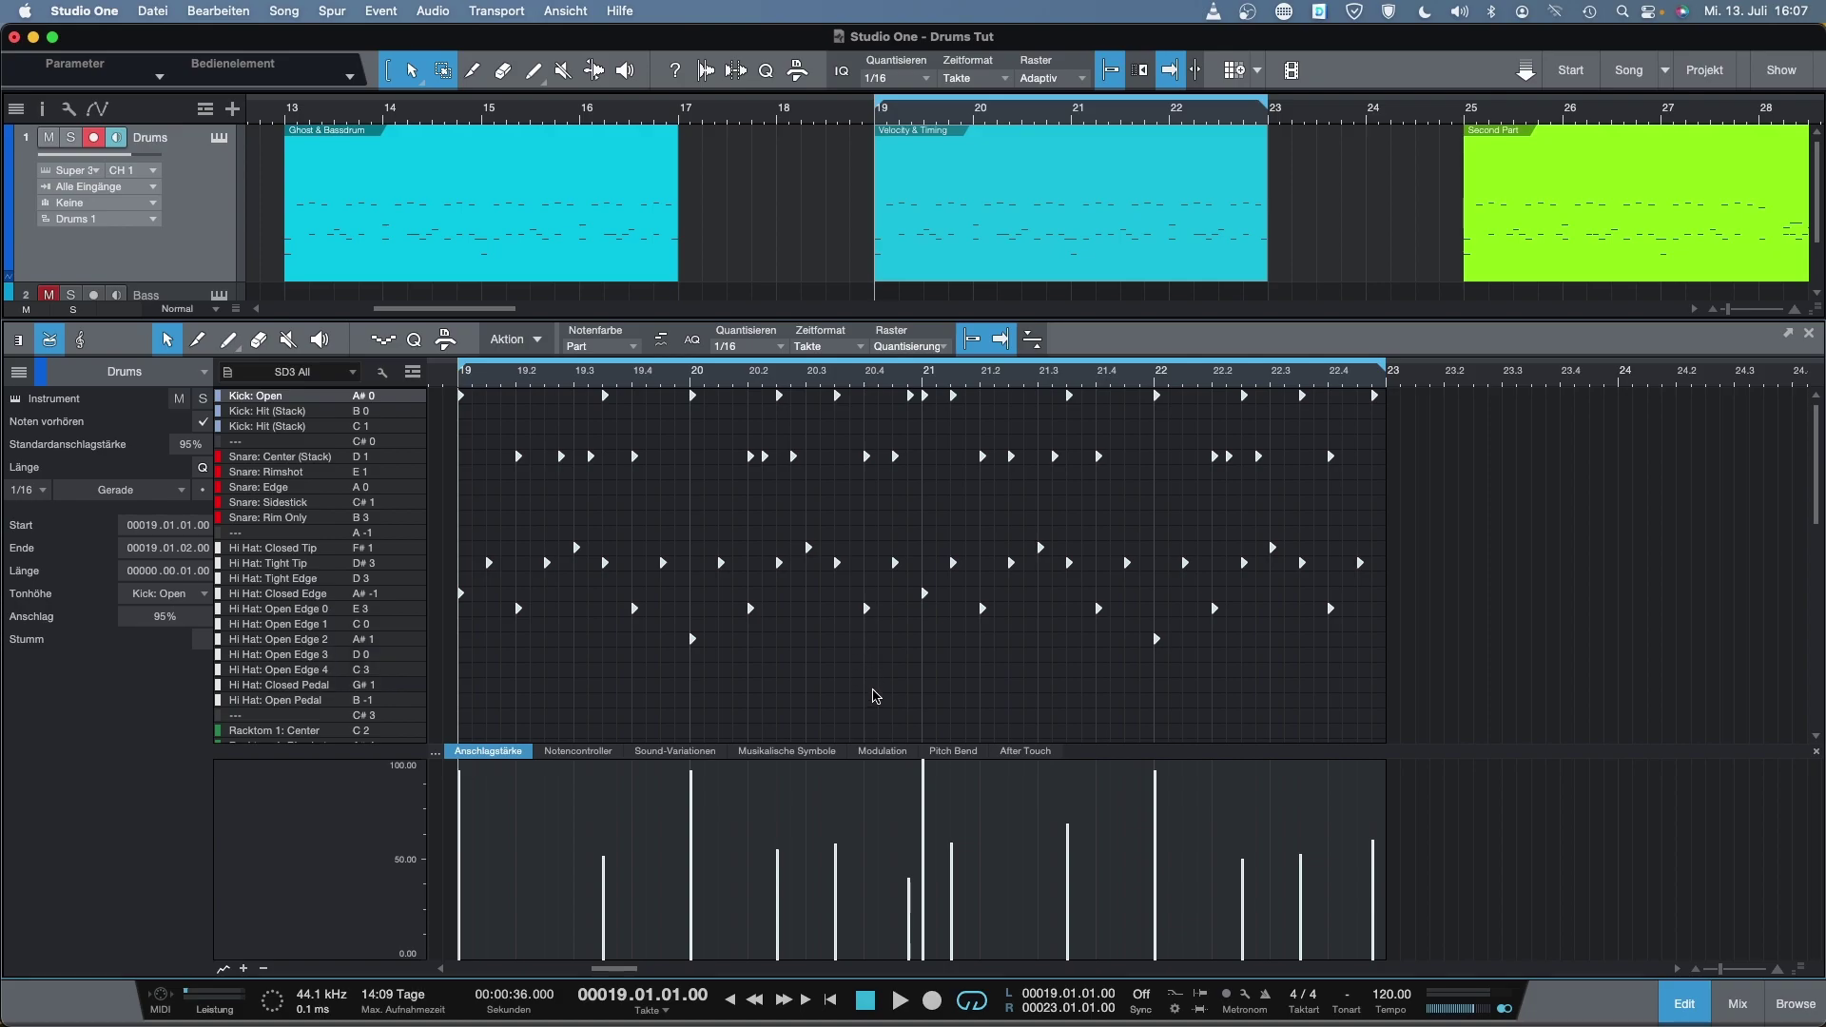
Deselect the notes and play the quantized Velocity & Timing part
{"action": "left_click", "coordinate": [518, 399]}
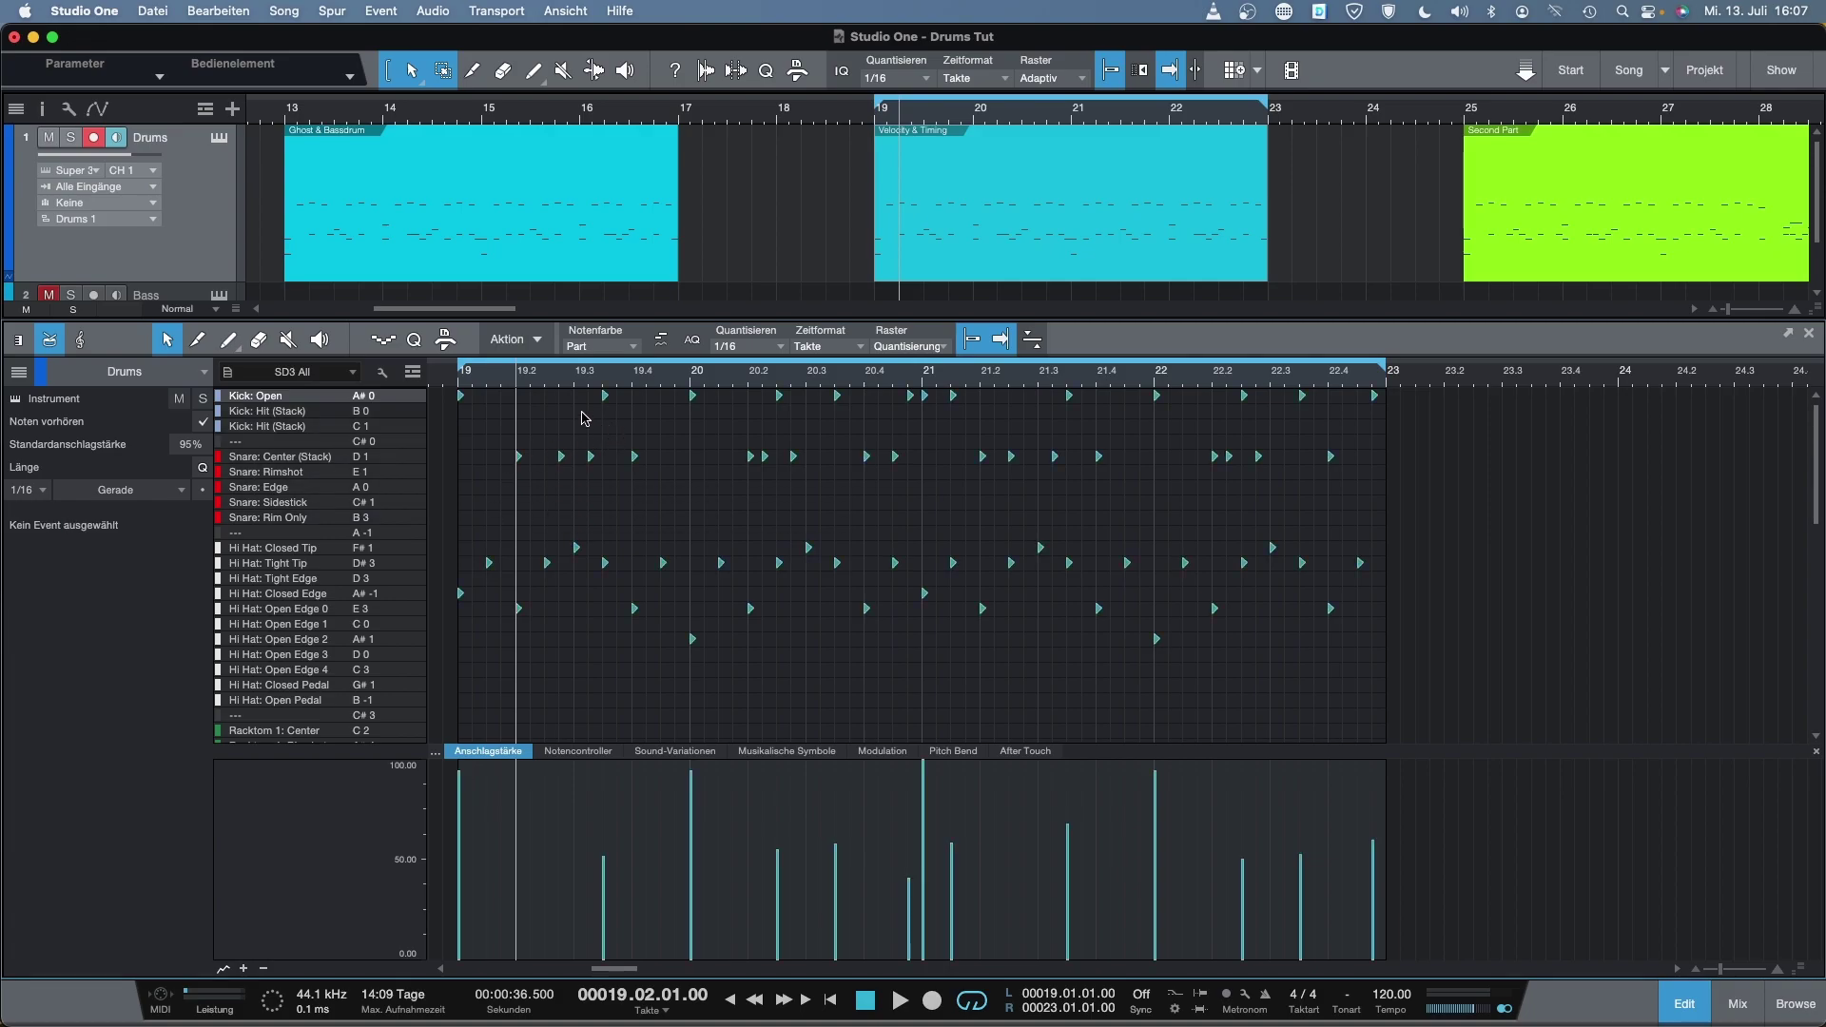
{"action": "mouse_move", "coordinate": [521, 462]}
{"action": "key", "text": "space"}
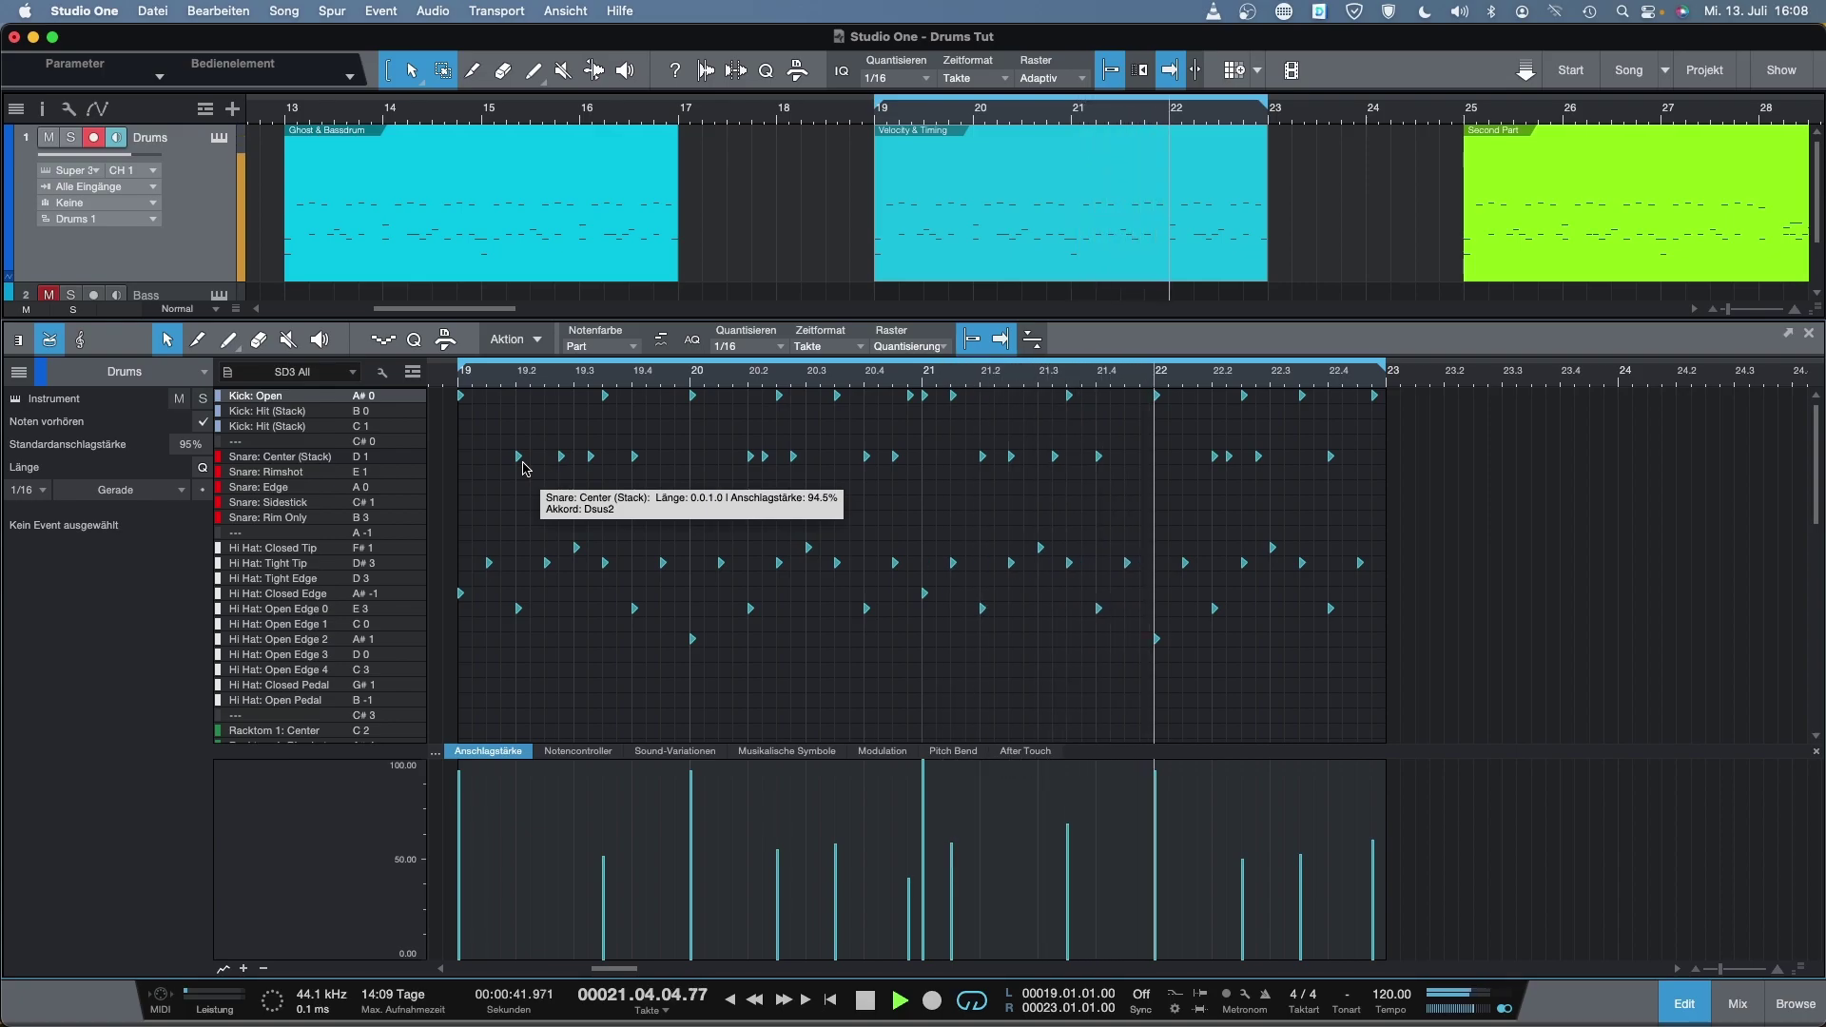
{"action": "key", "text": "space"}
Shift the Snare: Center (Stack) hit on beat 19.2 slightly early, to 19.01.04.98, without grid snapping
{"action": "left_click", "coordinate": [516, 380]}
{"action": "left_click_drag", "start_coordinate": [502, 434], "coordinate": [531, 476]}
{"action": "key", "text": "e"}
{"action": "key", "text": "e"}
{"action": "key", "text": "e"}
{"action": "key", "text": "e"}
{"action": "key", "text": "e"}
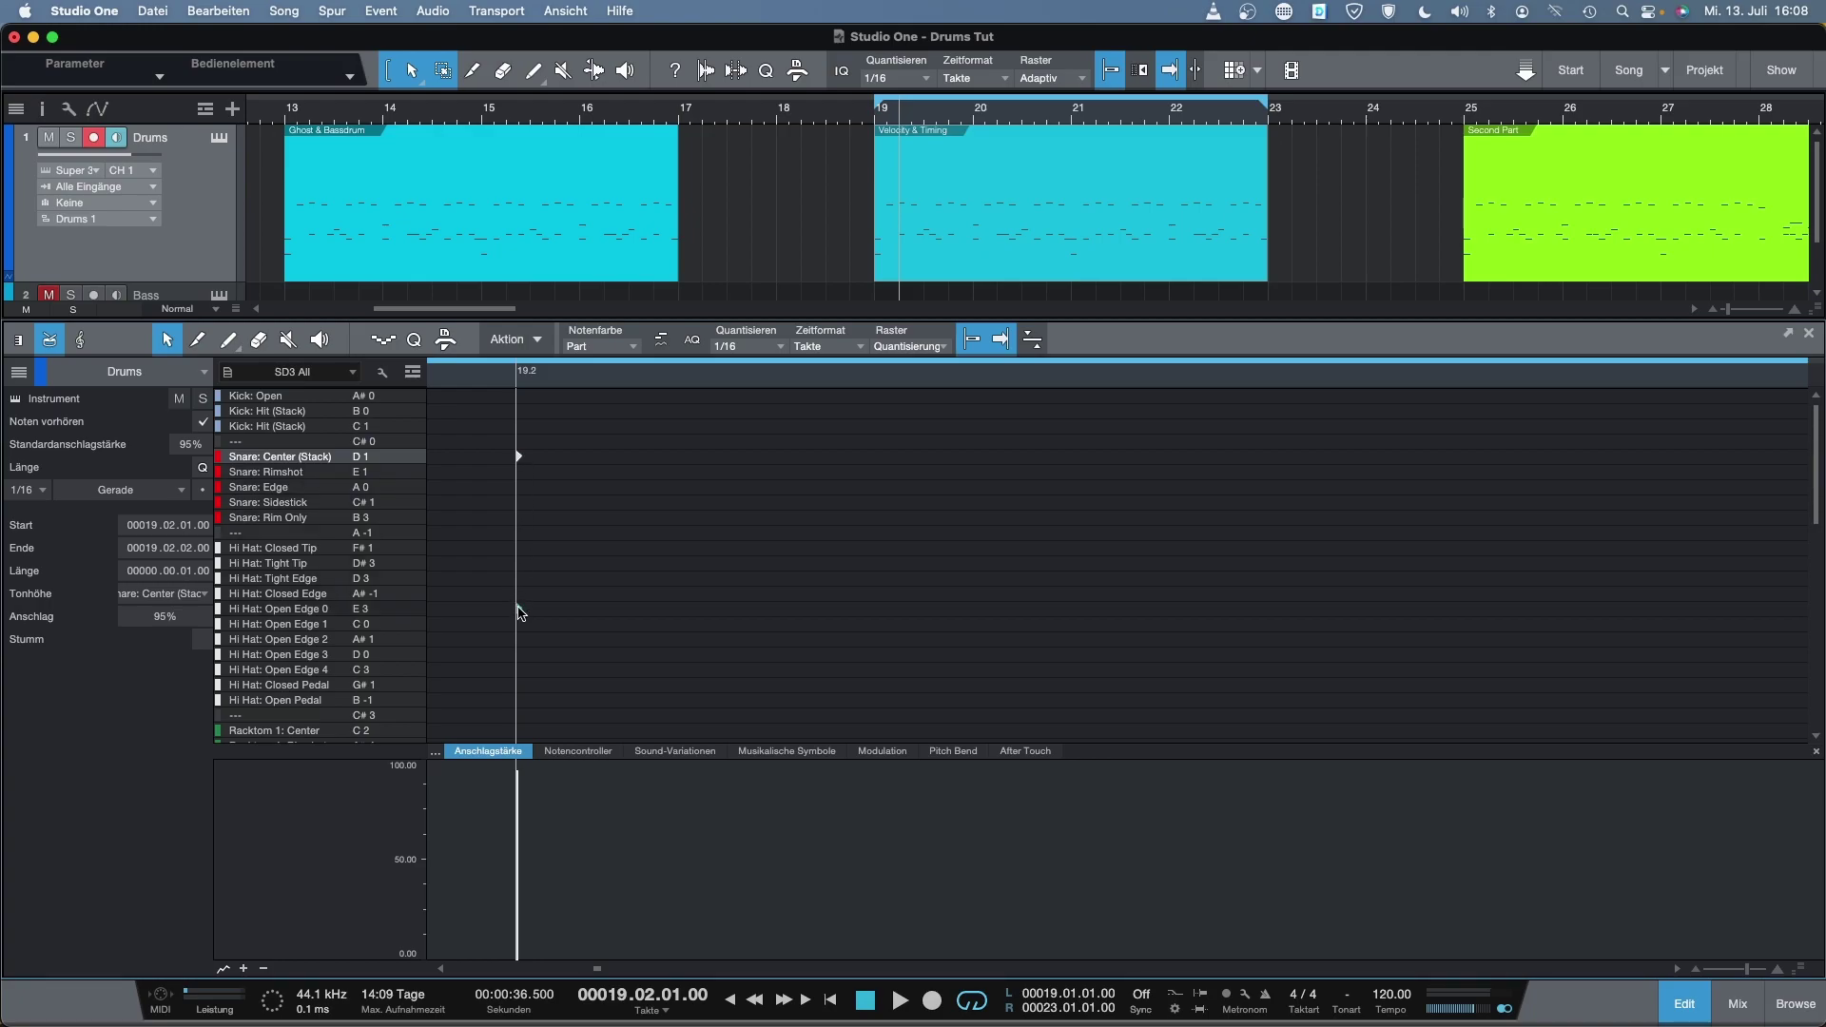
{"action": "mouse_move", "coordinate": [520, 612]}
{"action": "mouse_move", "coordinate": [522, 467]}
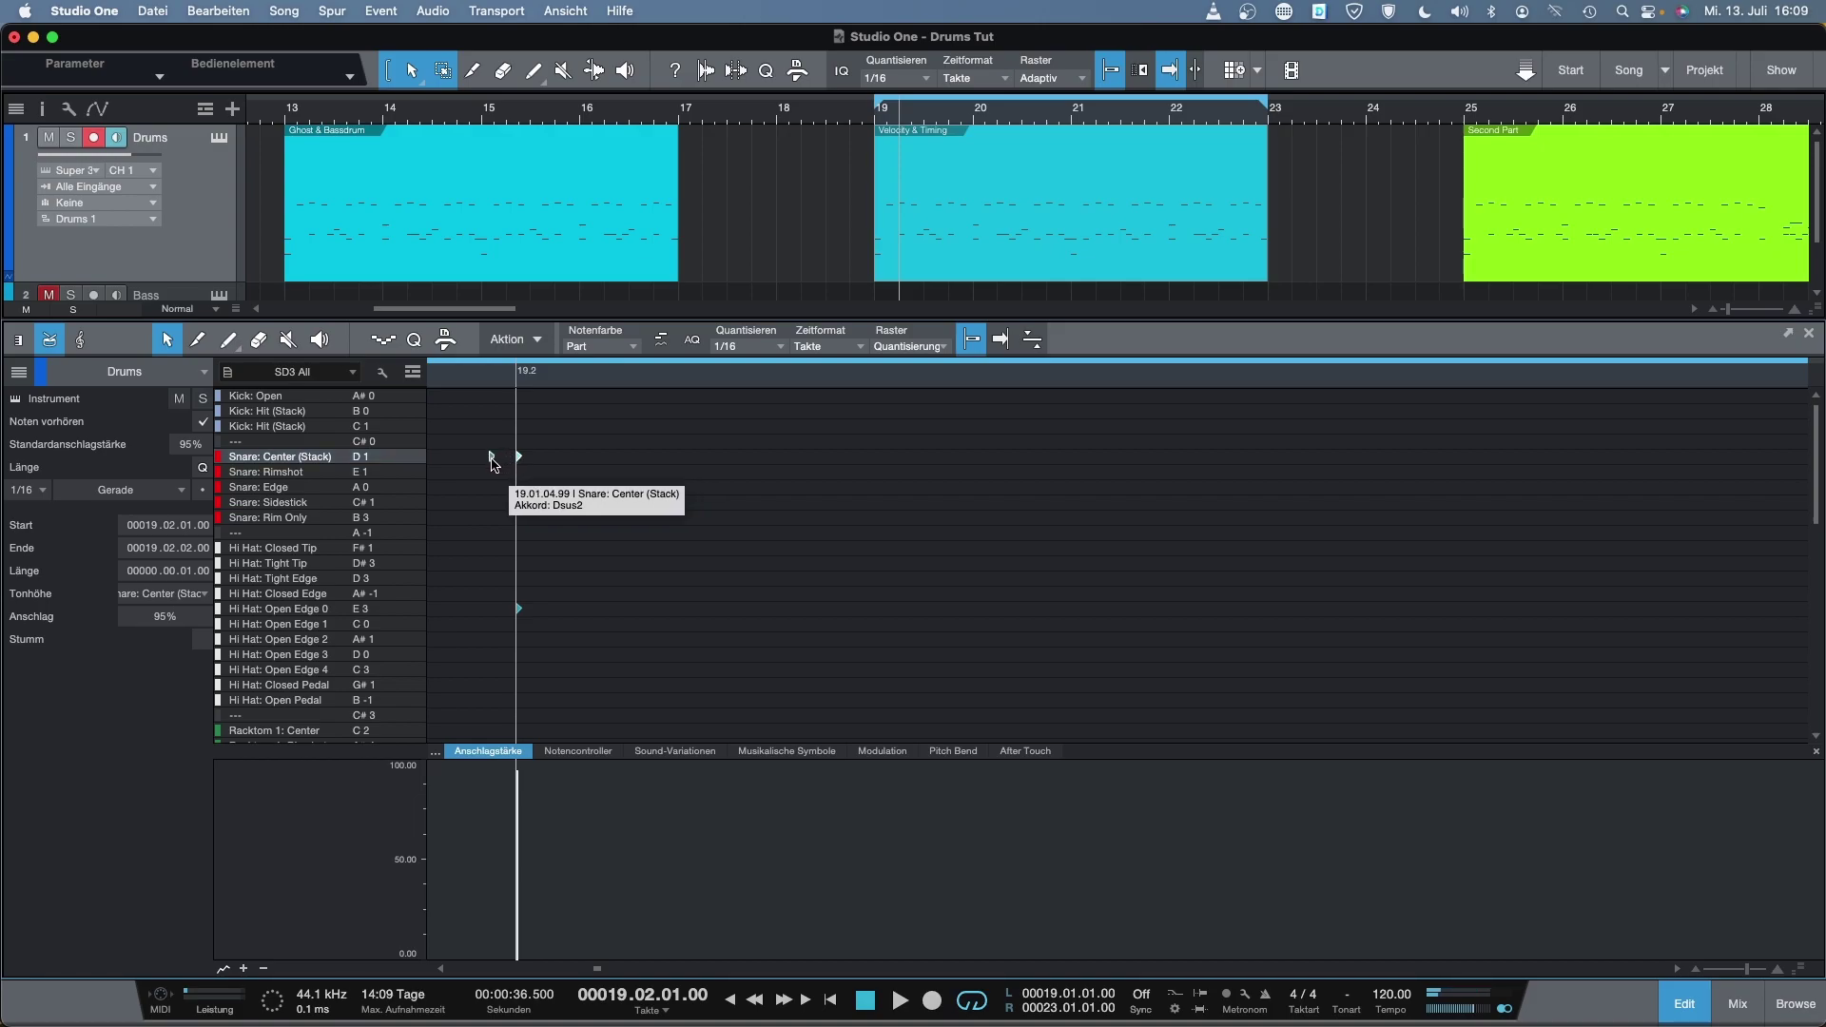
{"action": "left_click_drag", "start_coordinate": [490, 463], "coordinate": [490, 463]}
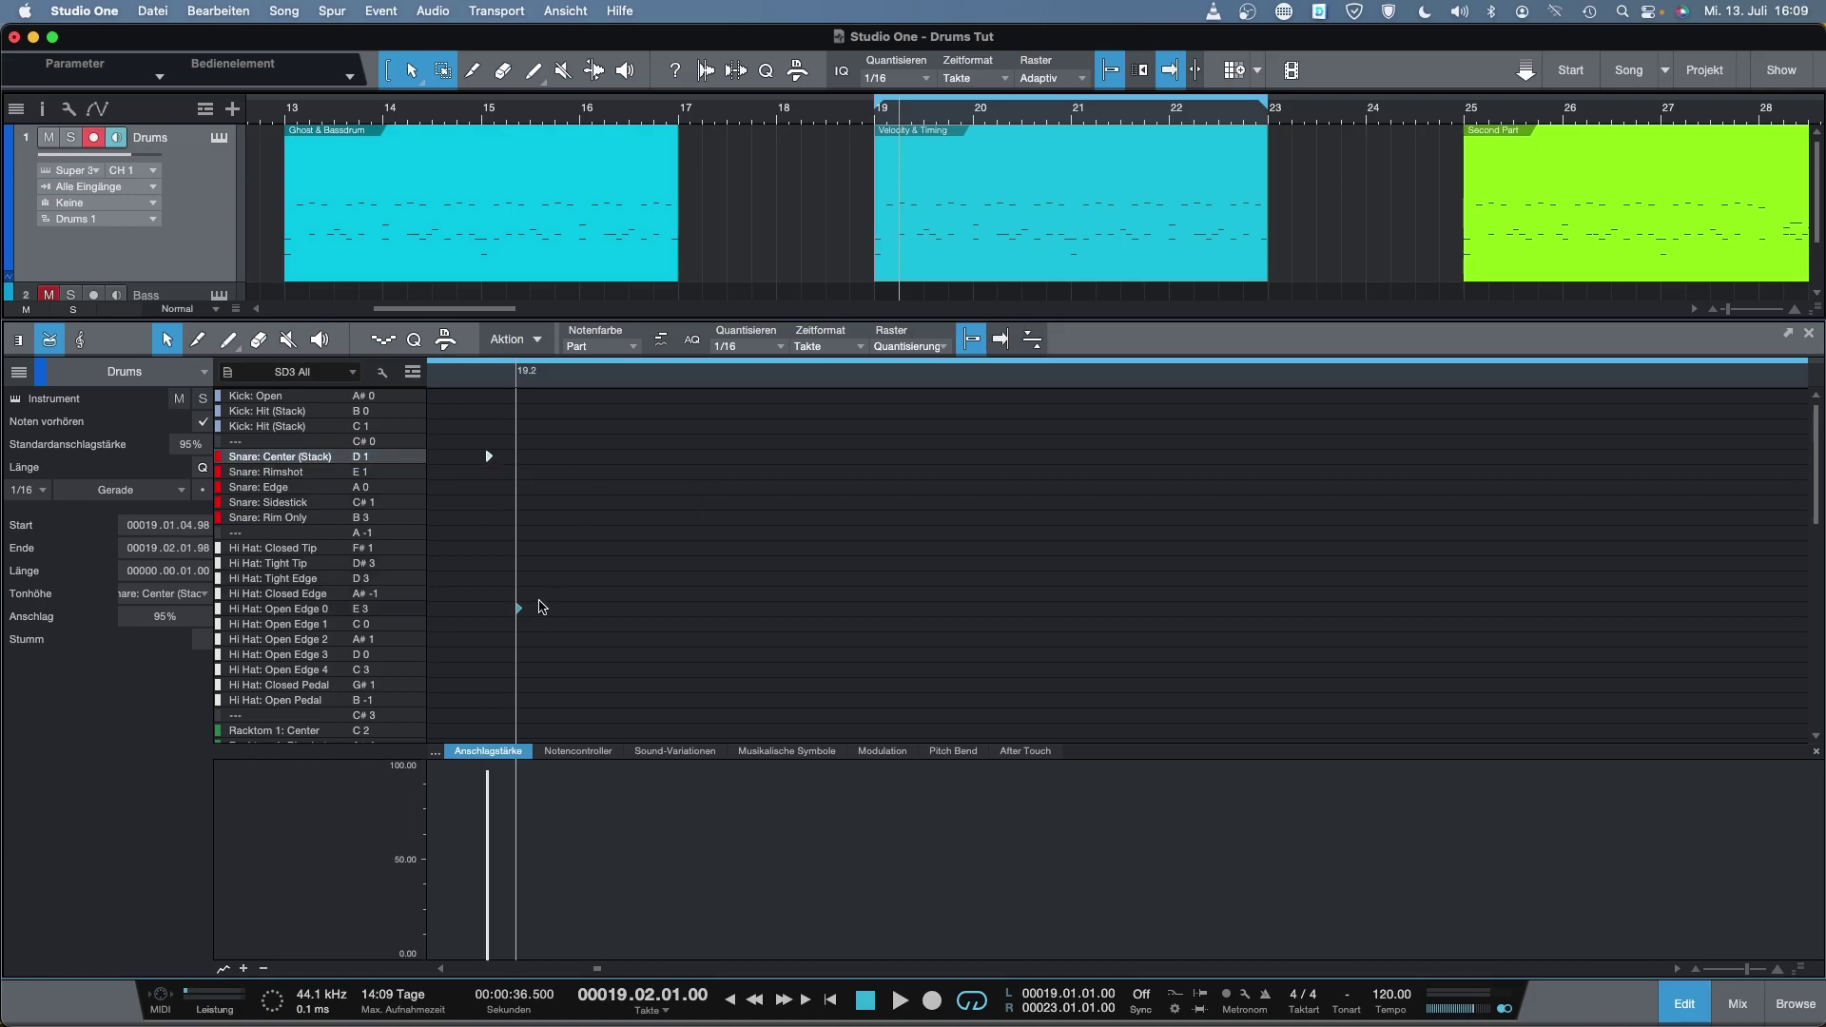
{"action": "key", "text": "q"}
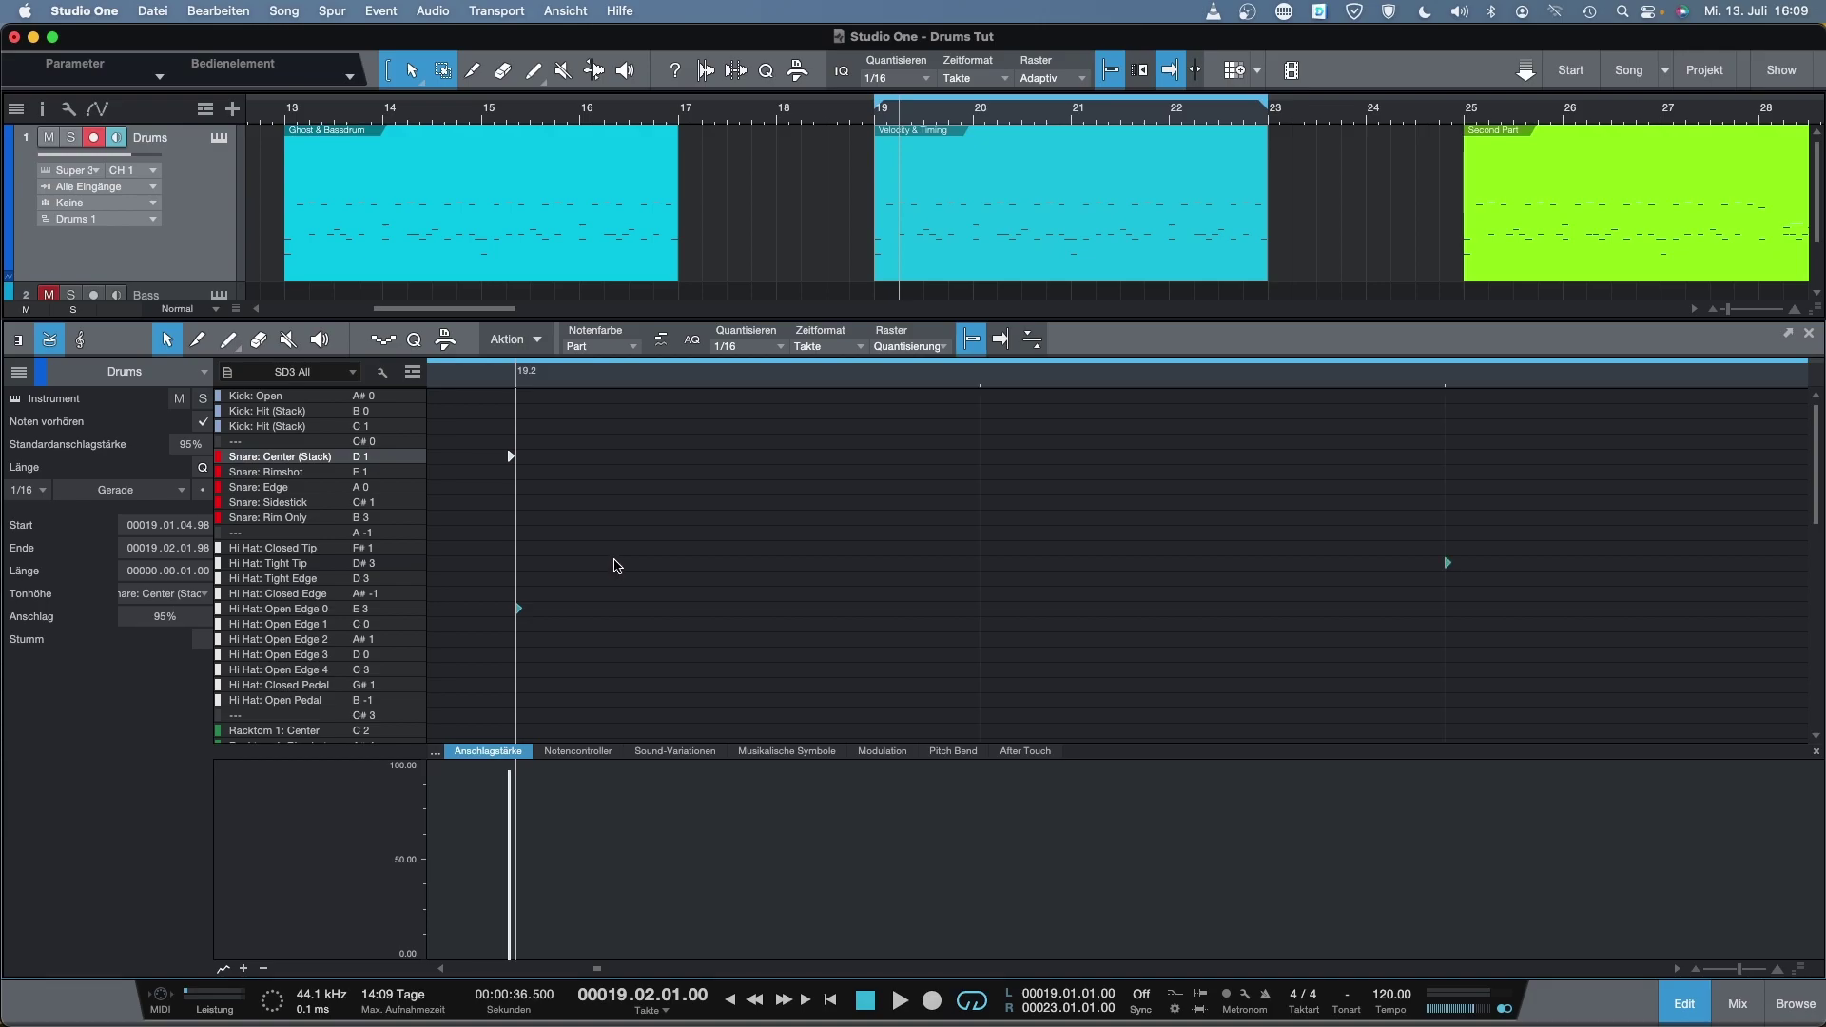
{"action": "key", "text": "w"}
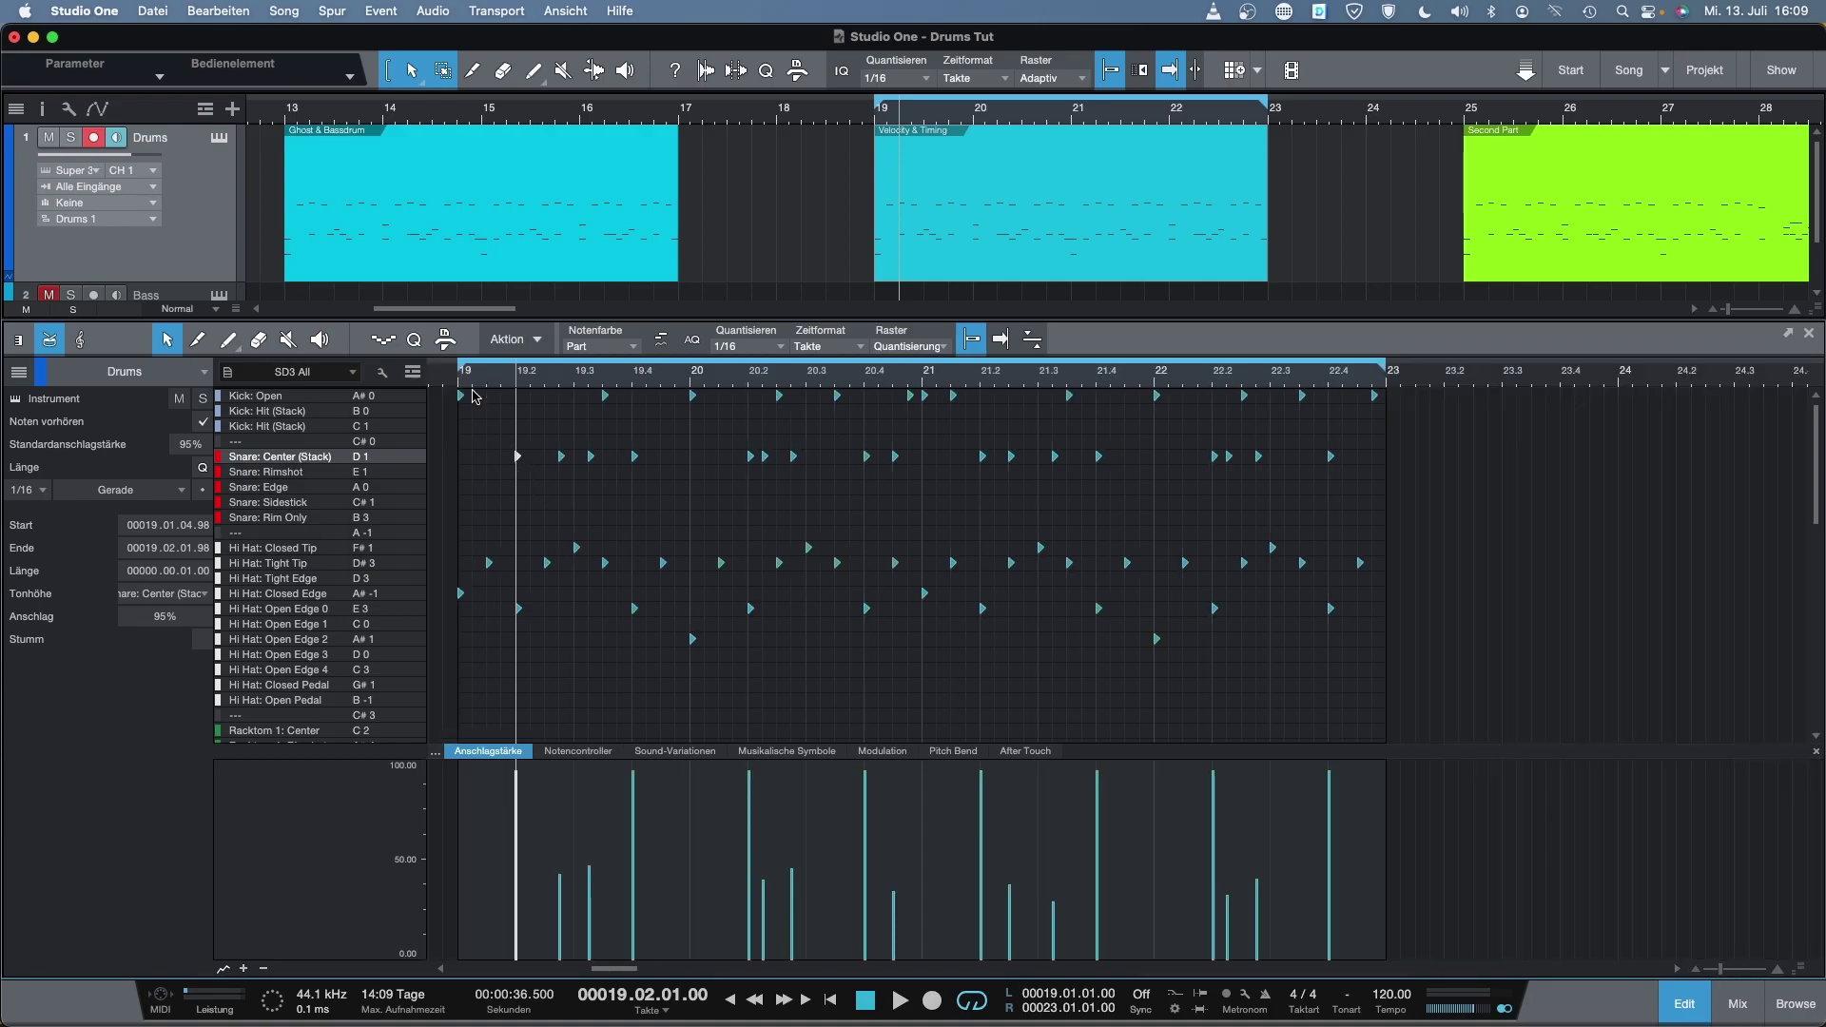
Shorten the loop range to bar 19 only and play it with the early snare hit
{"action": "left_click_drag", "start_coordinate": [1383, 373], "coordinate": [695, 446]}
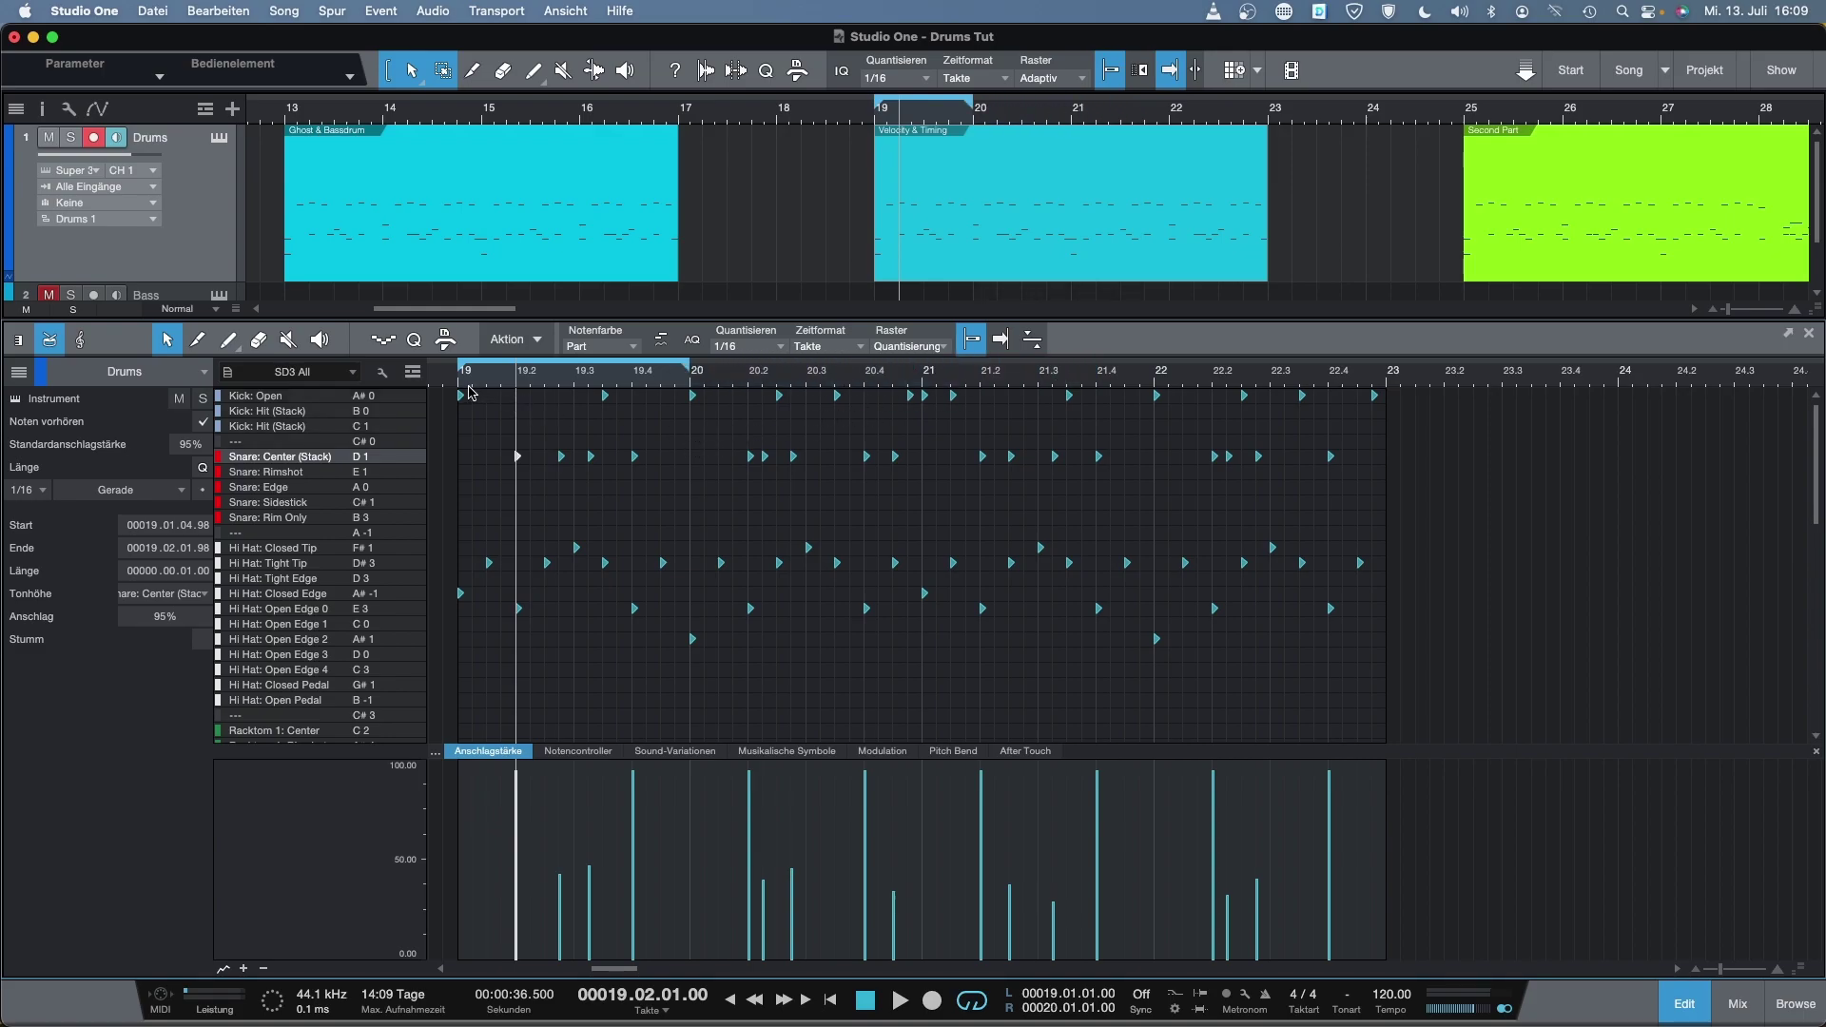
{"action": "key", "text": "space"}
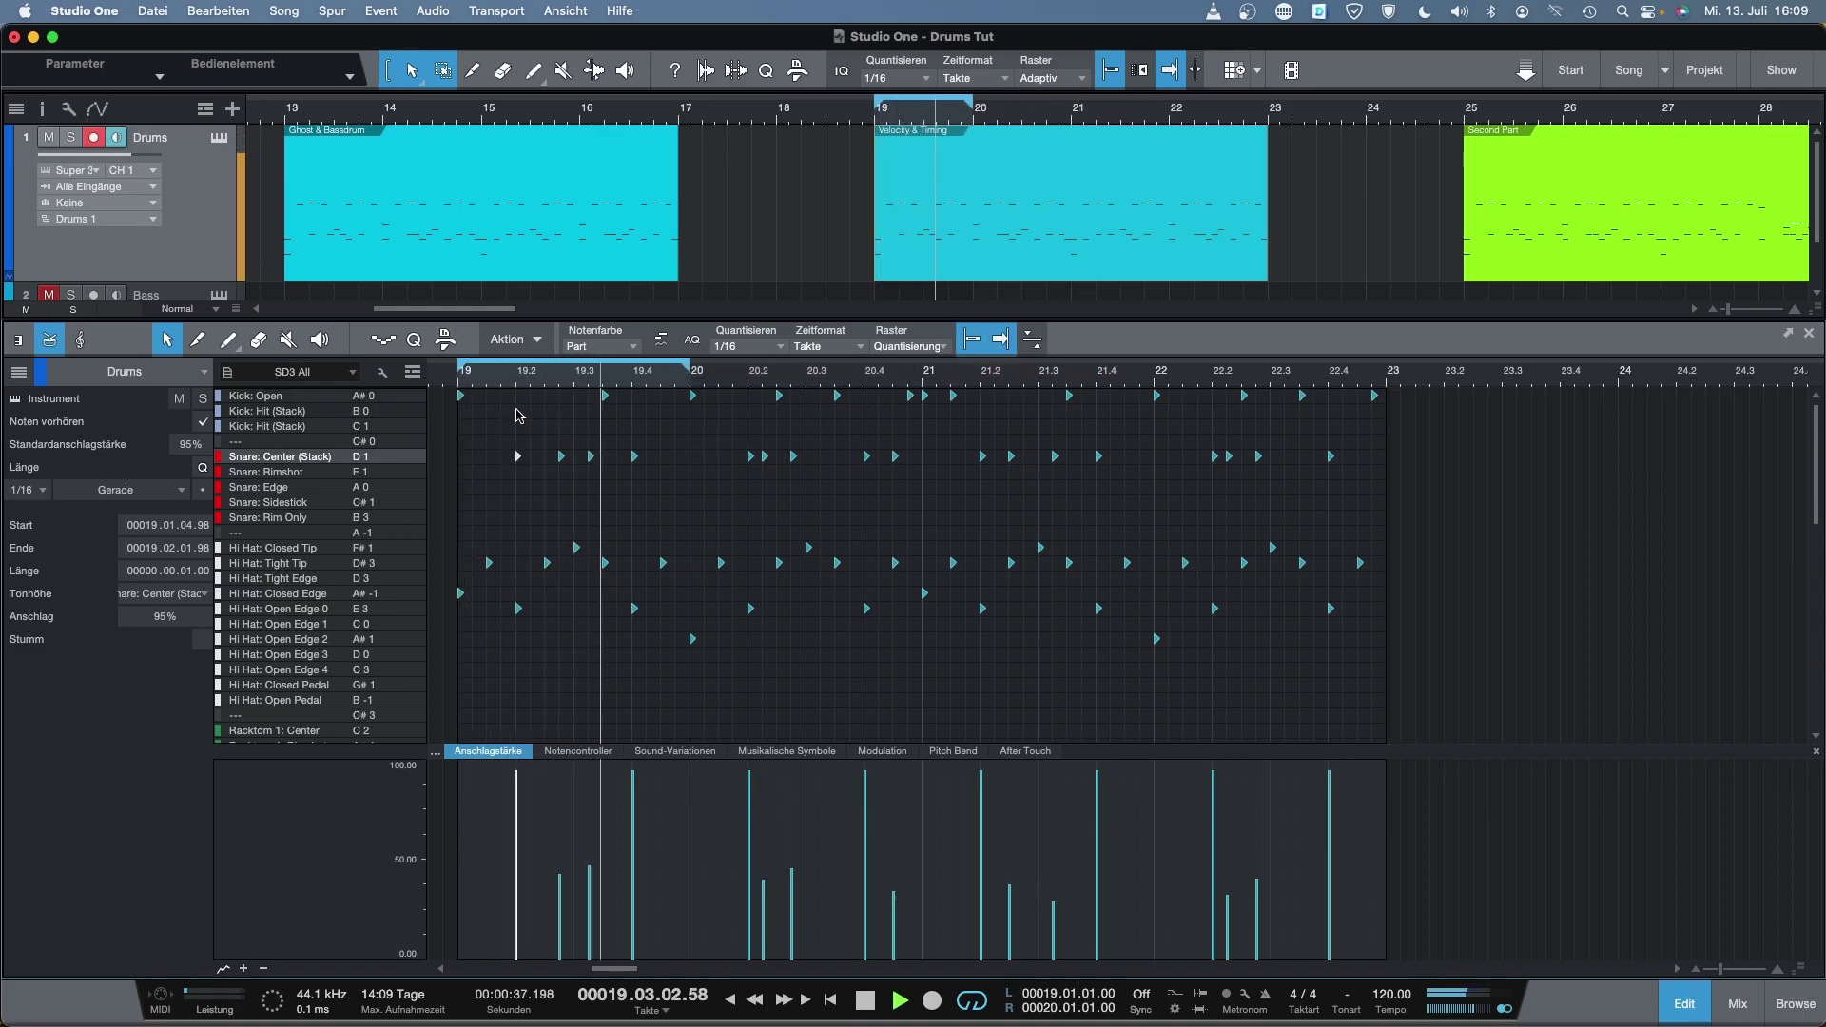
{"action": "key", "text": "space"}
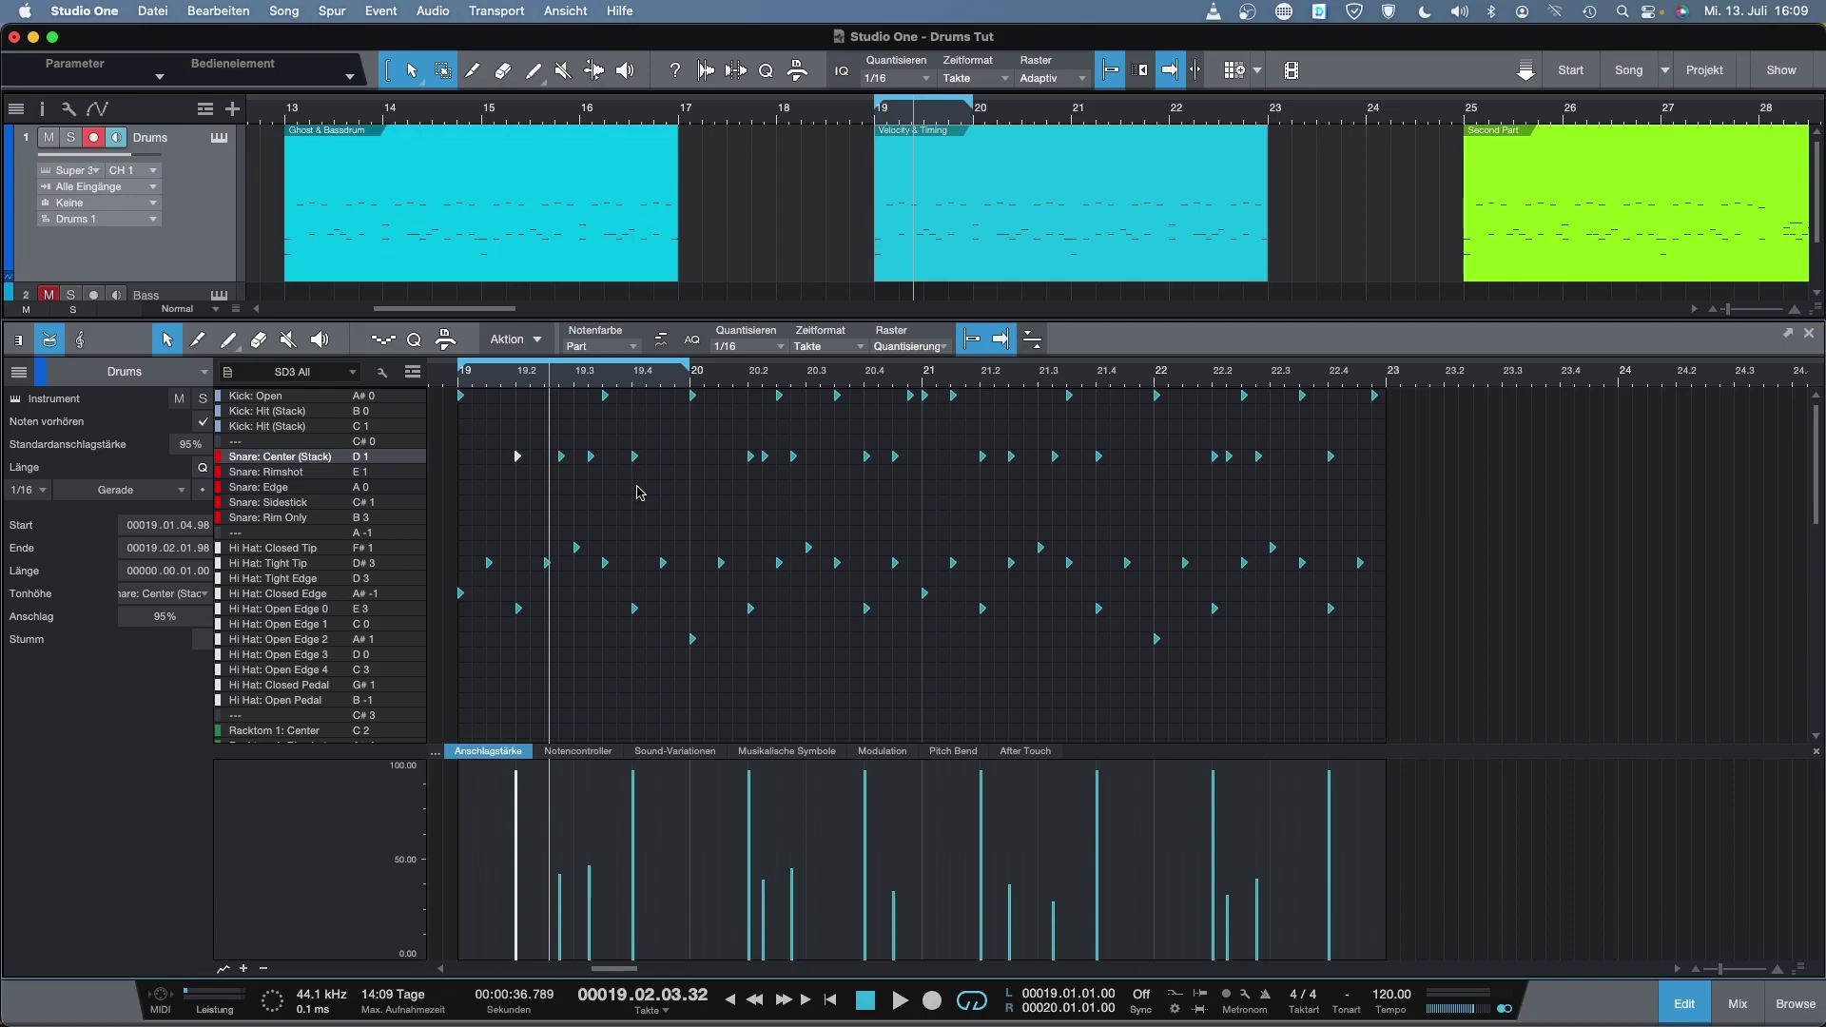
Shift the Snare: Center (Stack) hit on beat 19.4 slightly late, to 19.04.01.03, without grid snapping
{"action": "left_click", "coordinate": [635, 385]}
{"action": "mouse_move", "coordinate": [635, 463]}
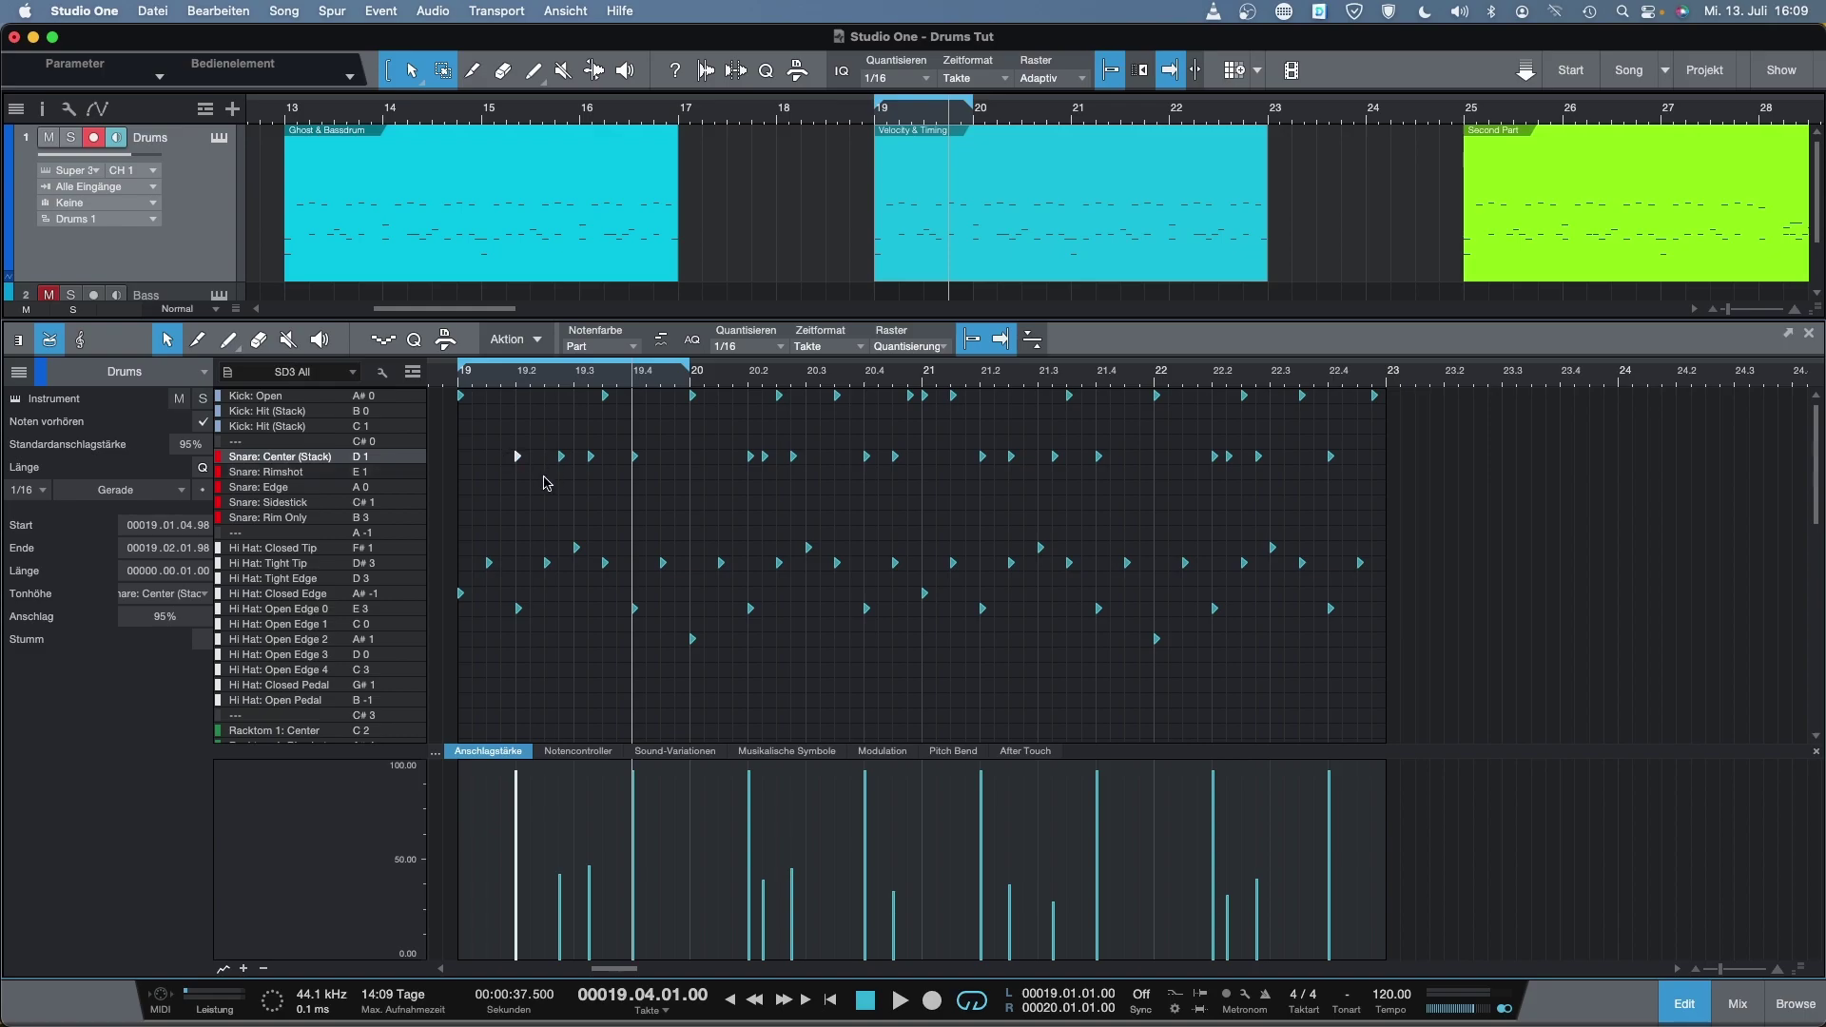
{"action": "key", "text": "e"}
{"action": "key", "text": "e"}
{"action": "key", "text": "e"}
{"action": "key", "text": "e"}
{"action": "key", "text": "e"}
{"action": "key", "text": "e"}
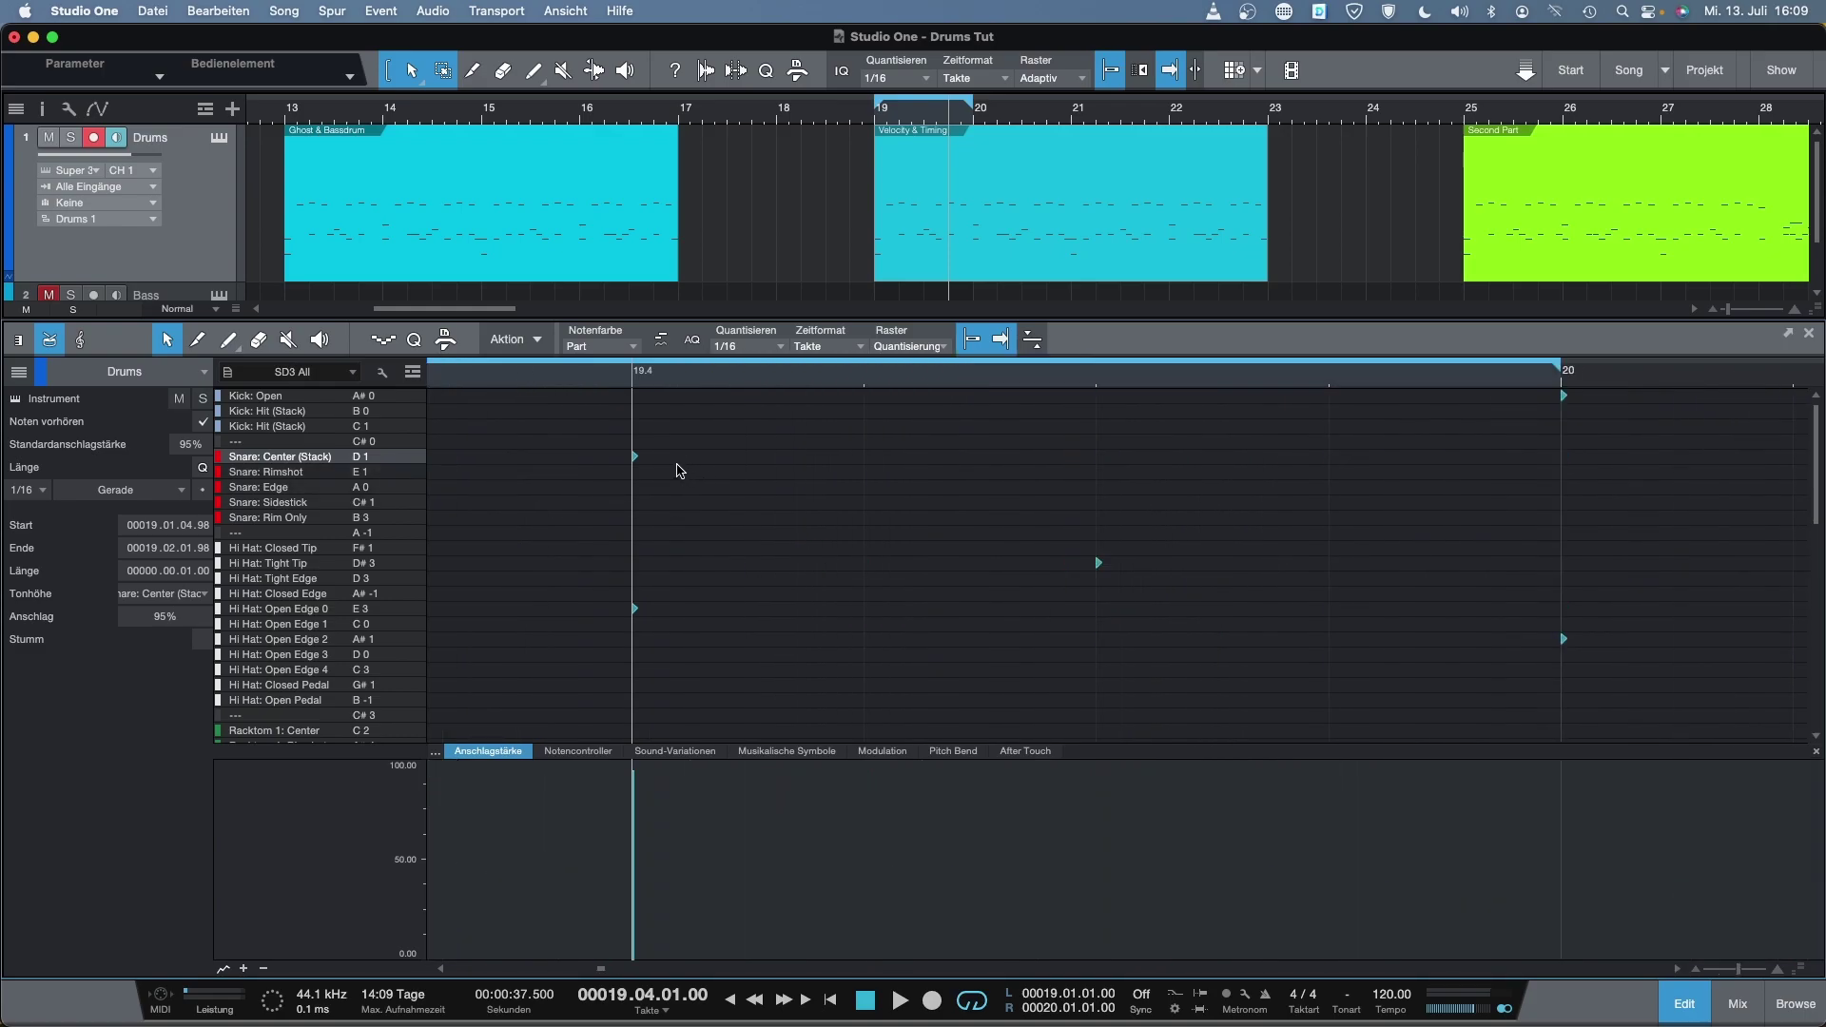
{"action": "left_click", "coordinate": [635, 460]}
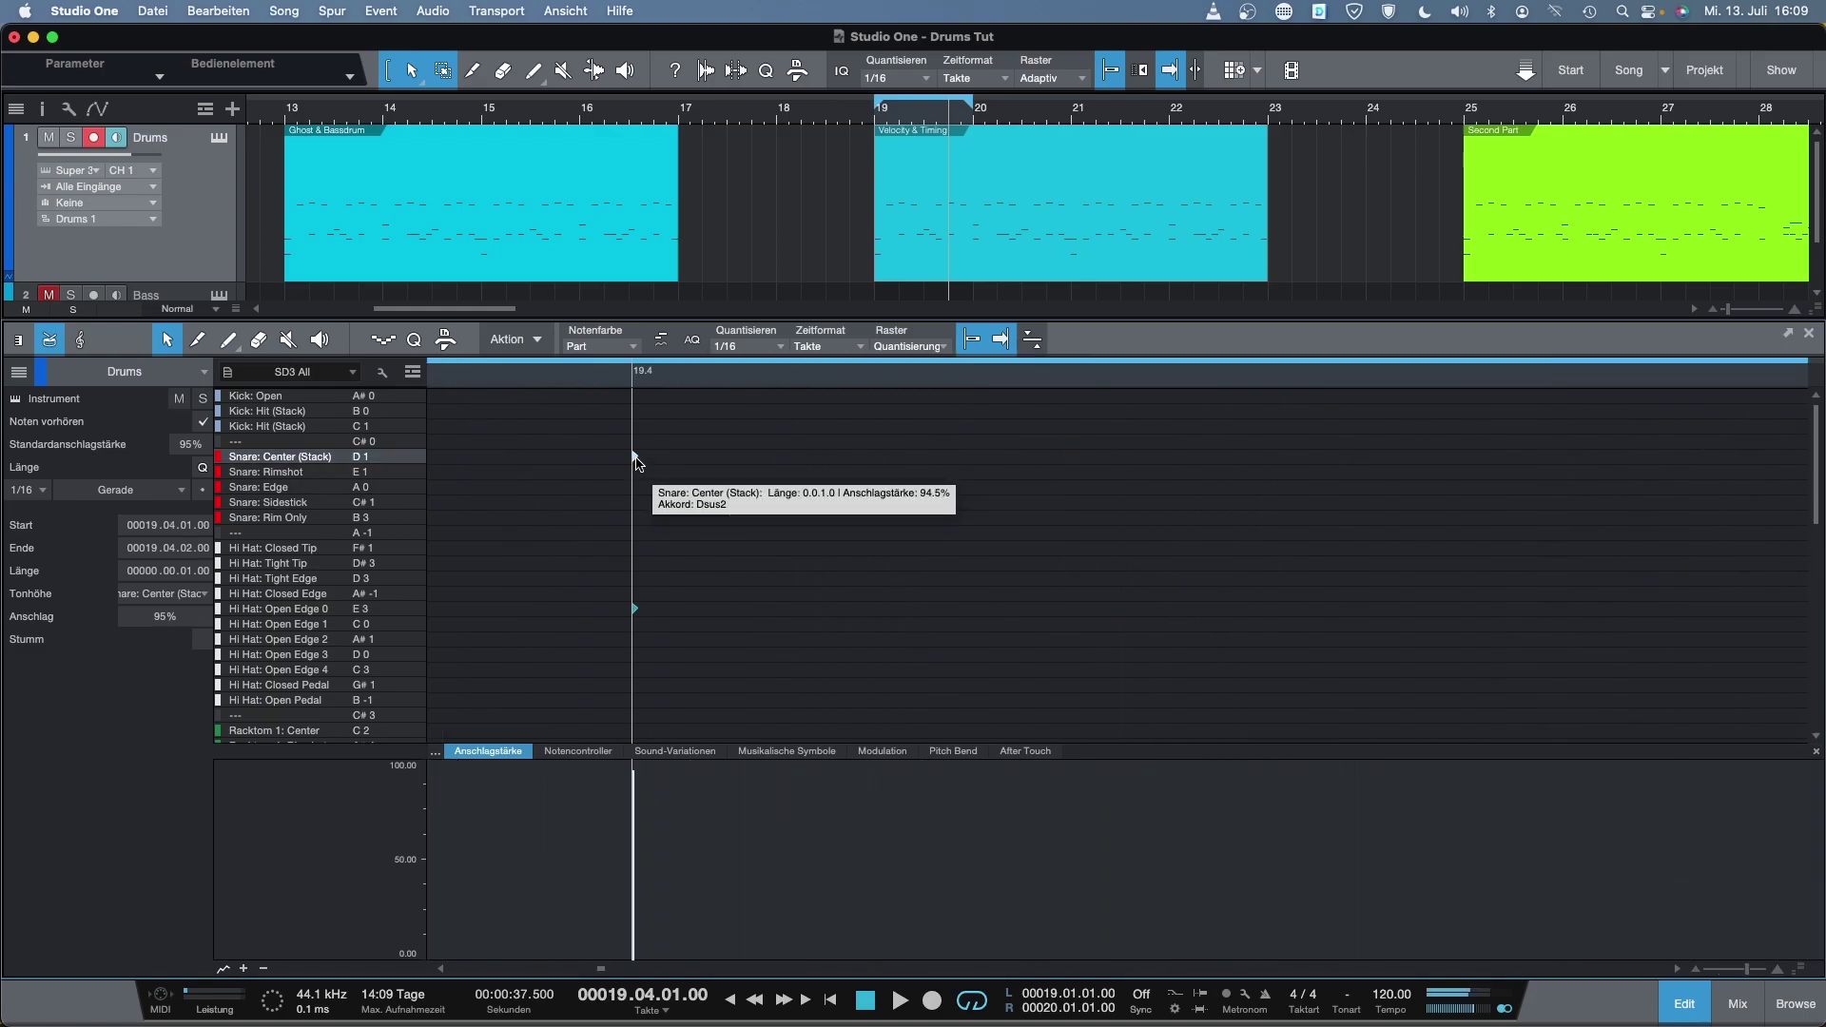
{"action": "left_click_drag", "start_coordinate": [635, 456], "coordinate": [686, 456]}
{"action": "key", "text": "w"}
{"action": "key", "text": "w"}
{"action": "key", "text": "w"}
{"action": "key", "text": "w"}
{"action": "key", "text": "w"}
{"action": "key", "text": "w"}
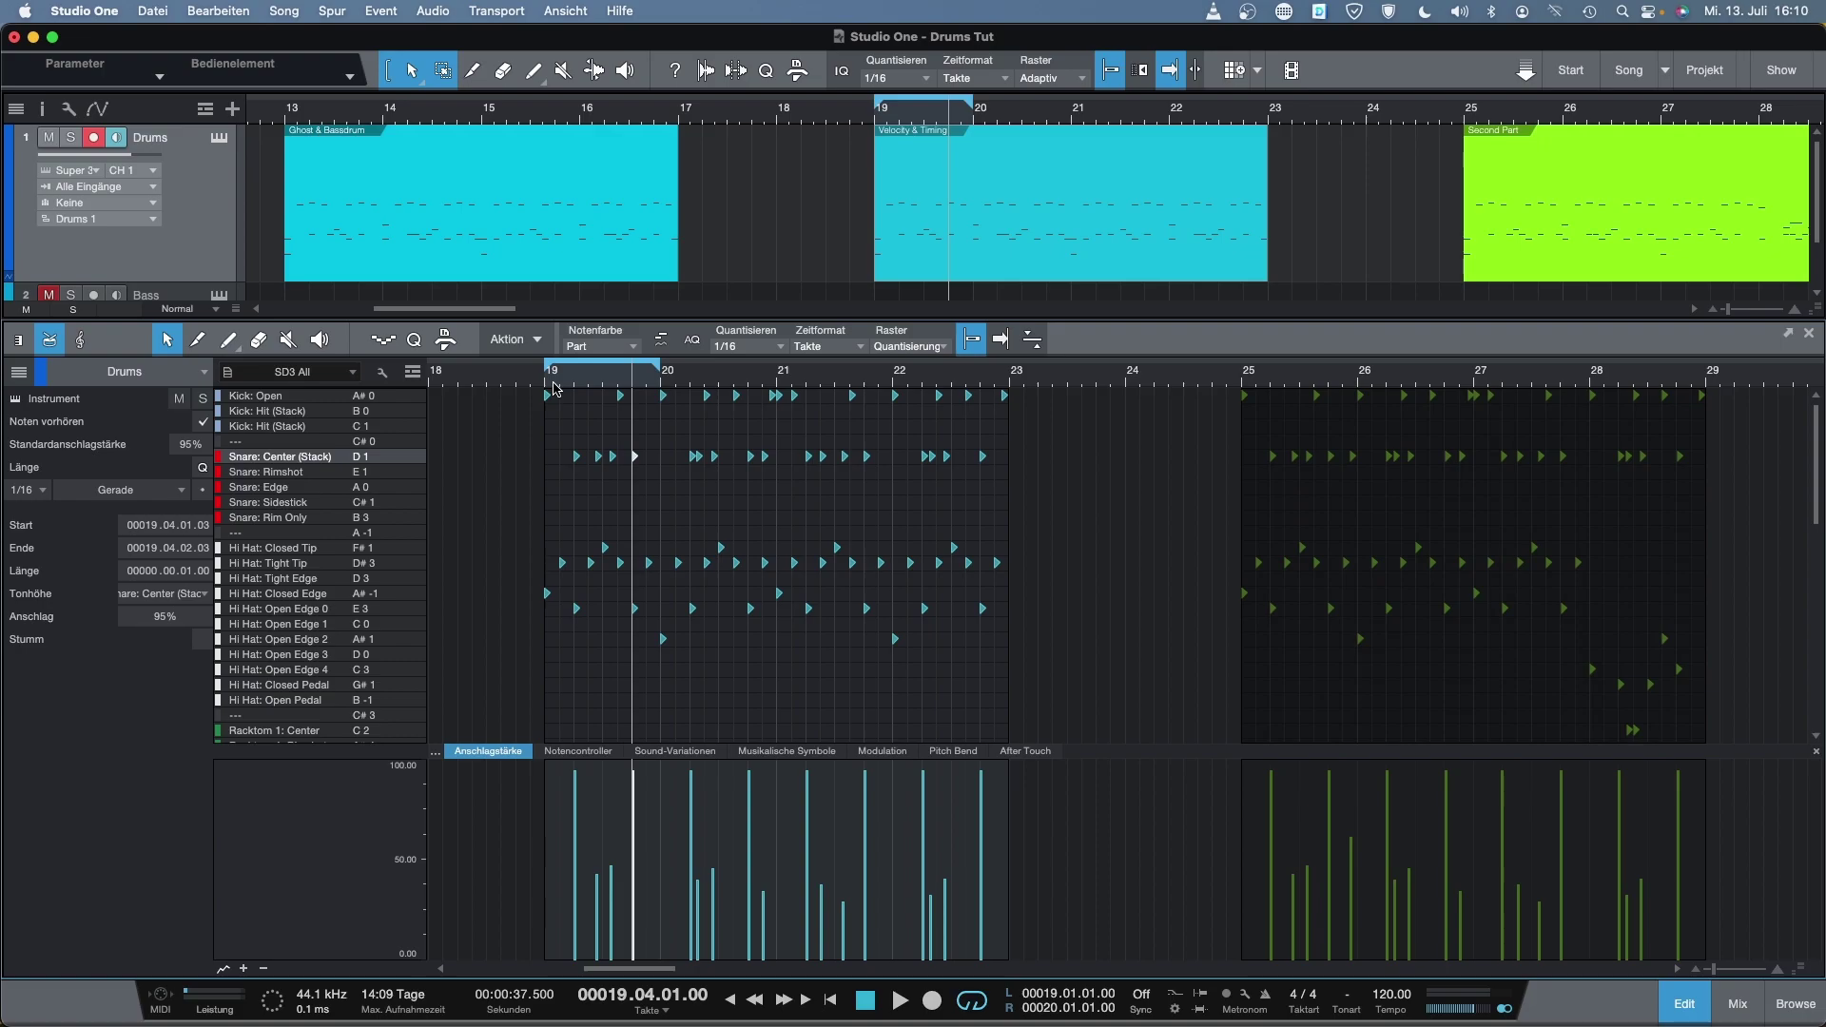
Play bar 19 with the early and late snare hits, and return the playhead to the start of the bar
{"action": "key", "text": "space"}
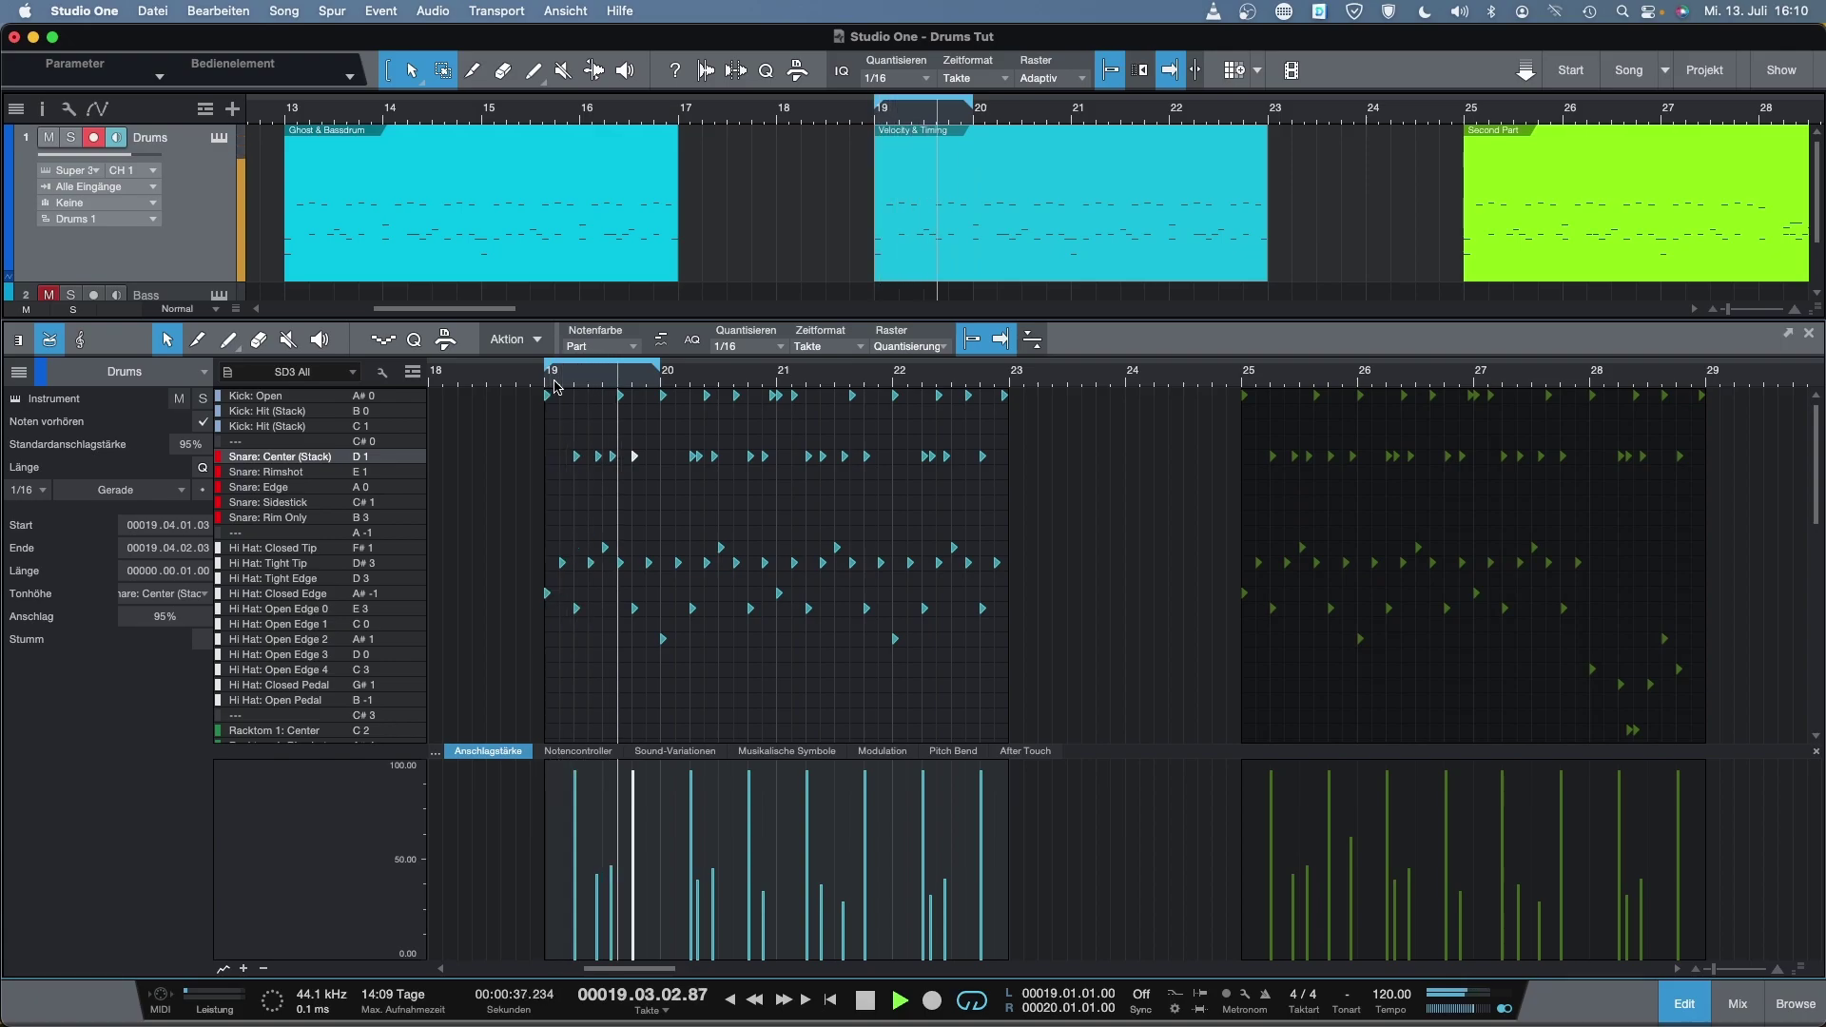
{"action": "key", "text": "space"}
{"action": "left_click", "coordinate": [546, 382]}
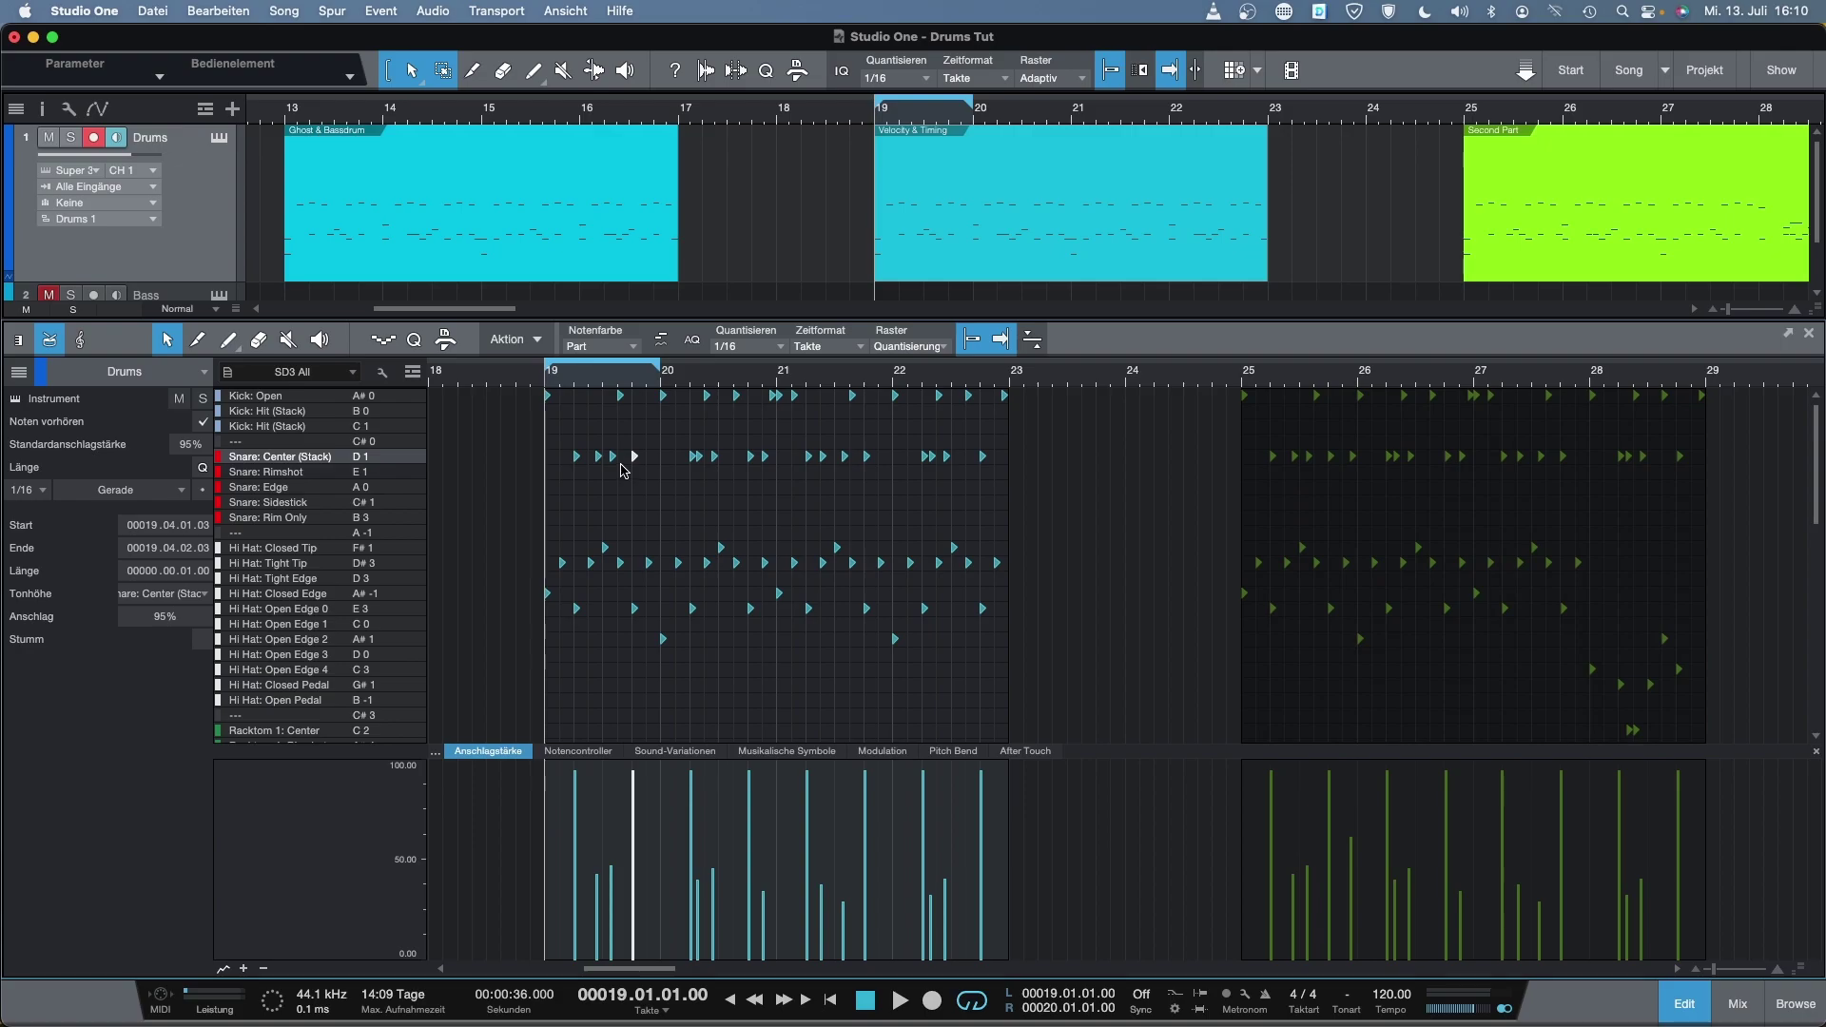
Extend the loop range to bar 23 so it covers the whole Velocity & Timing part
{"action": "key", "text": "e"}
{"action": "key", "text": "e"}
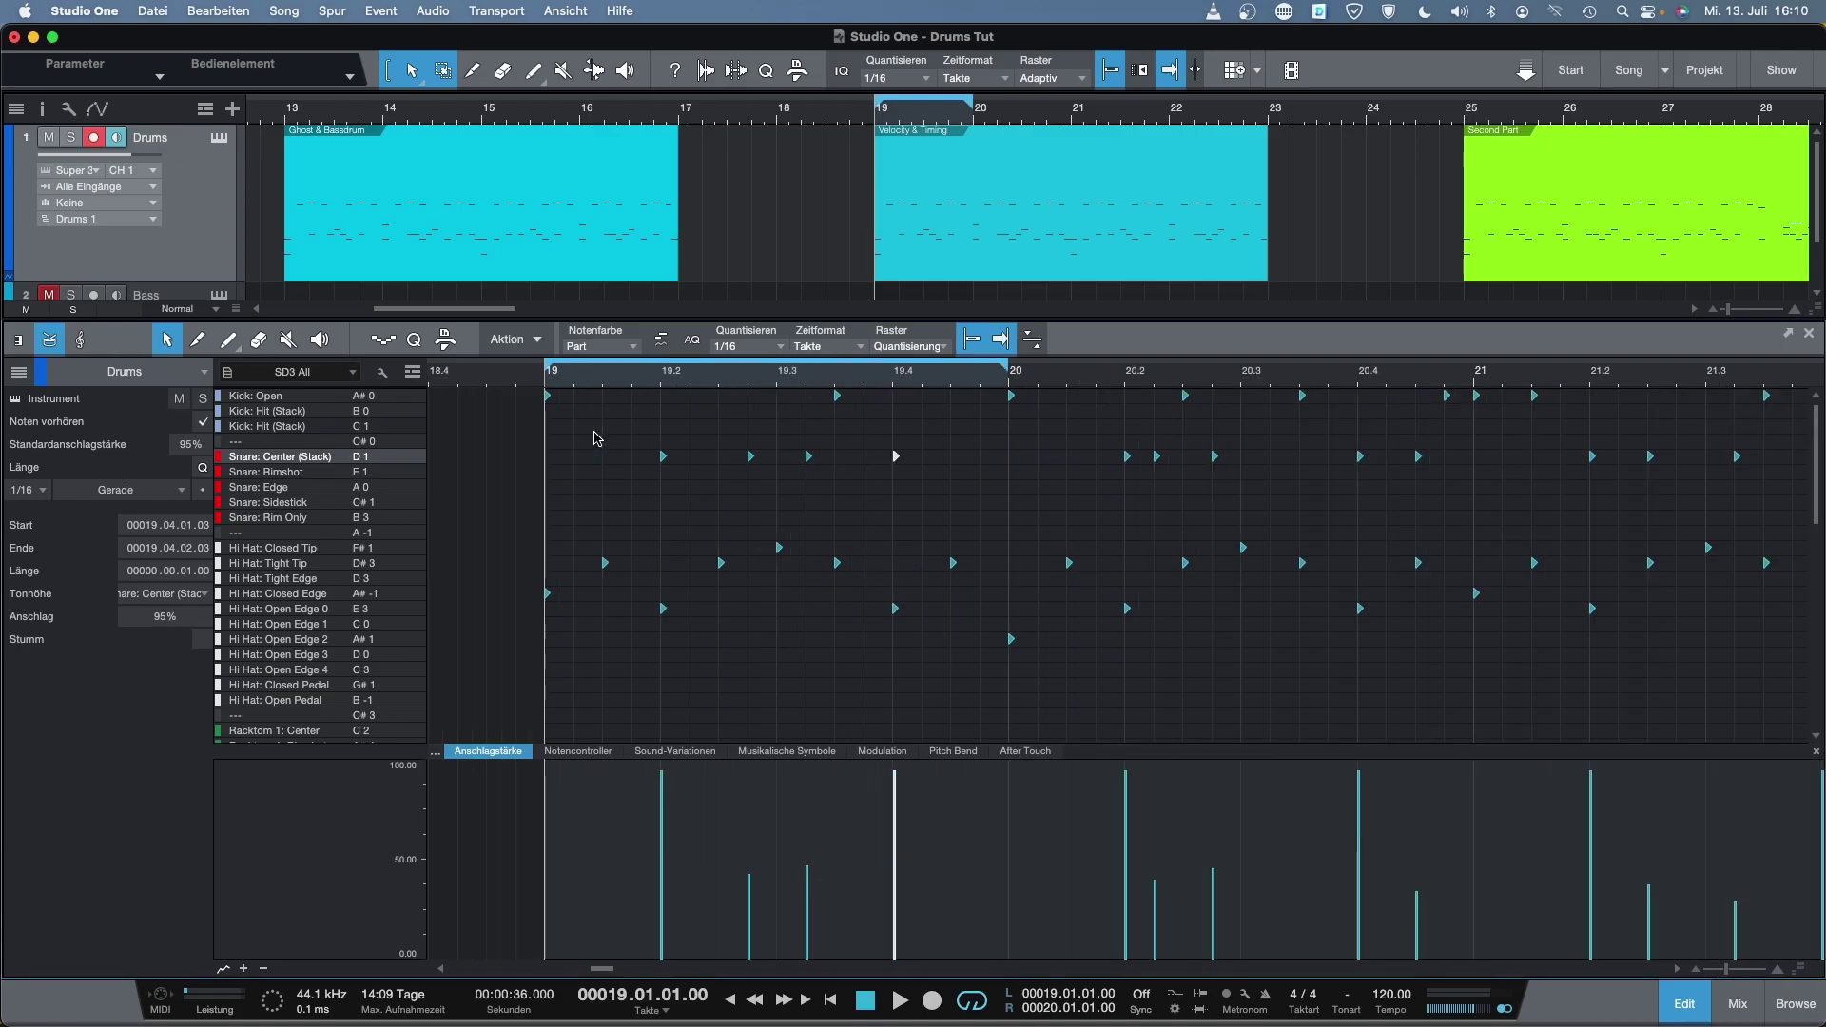
{"action": "key", "text": "w"}
{"action": "key", "text": "w"}
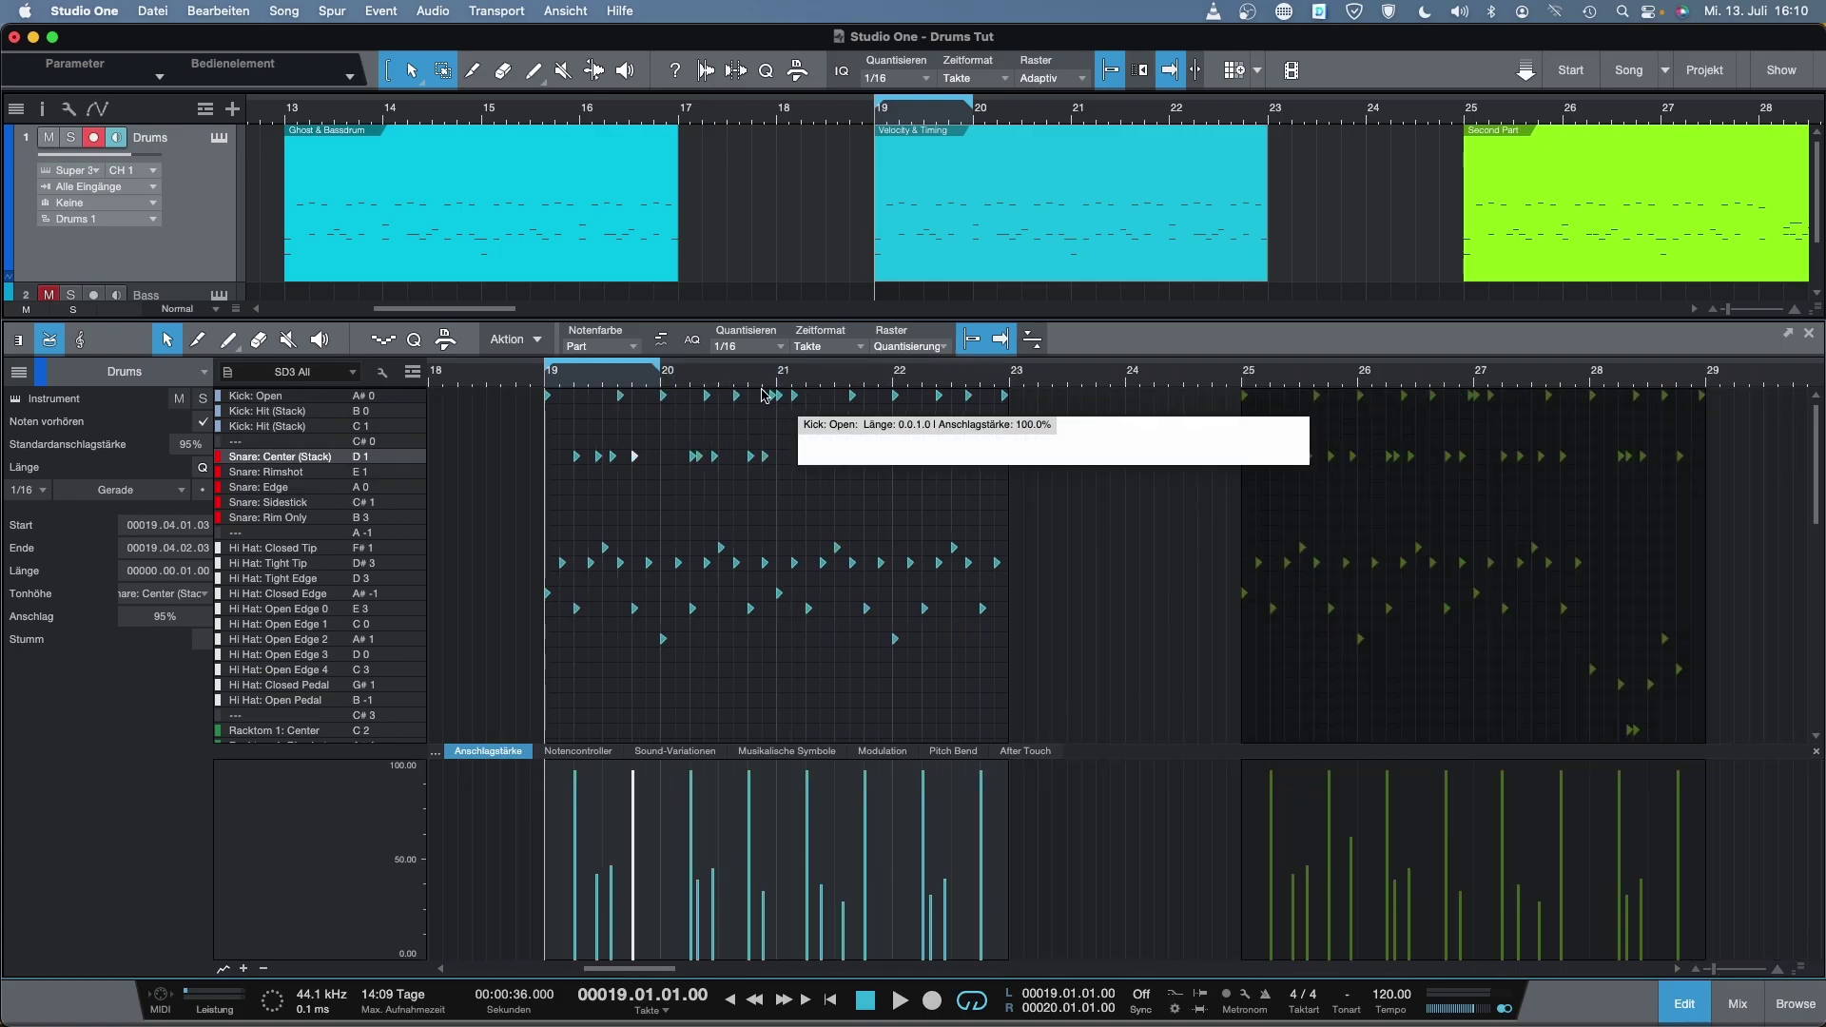
{"action": "left_click_drag", "start_coordinate": [654, 371], "coordinate": [1015, 389]}
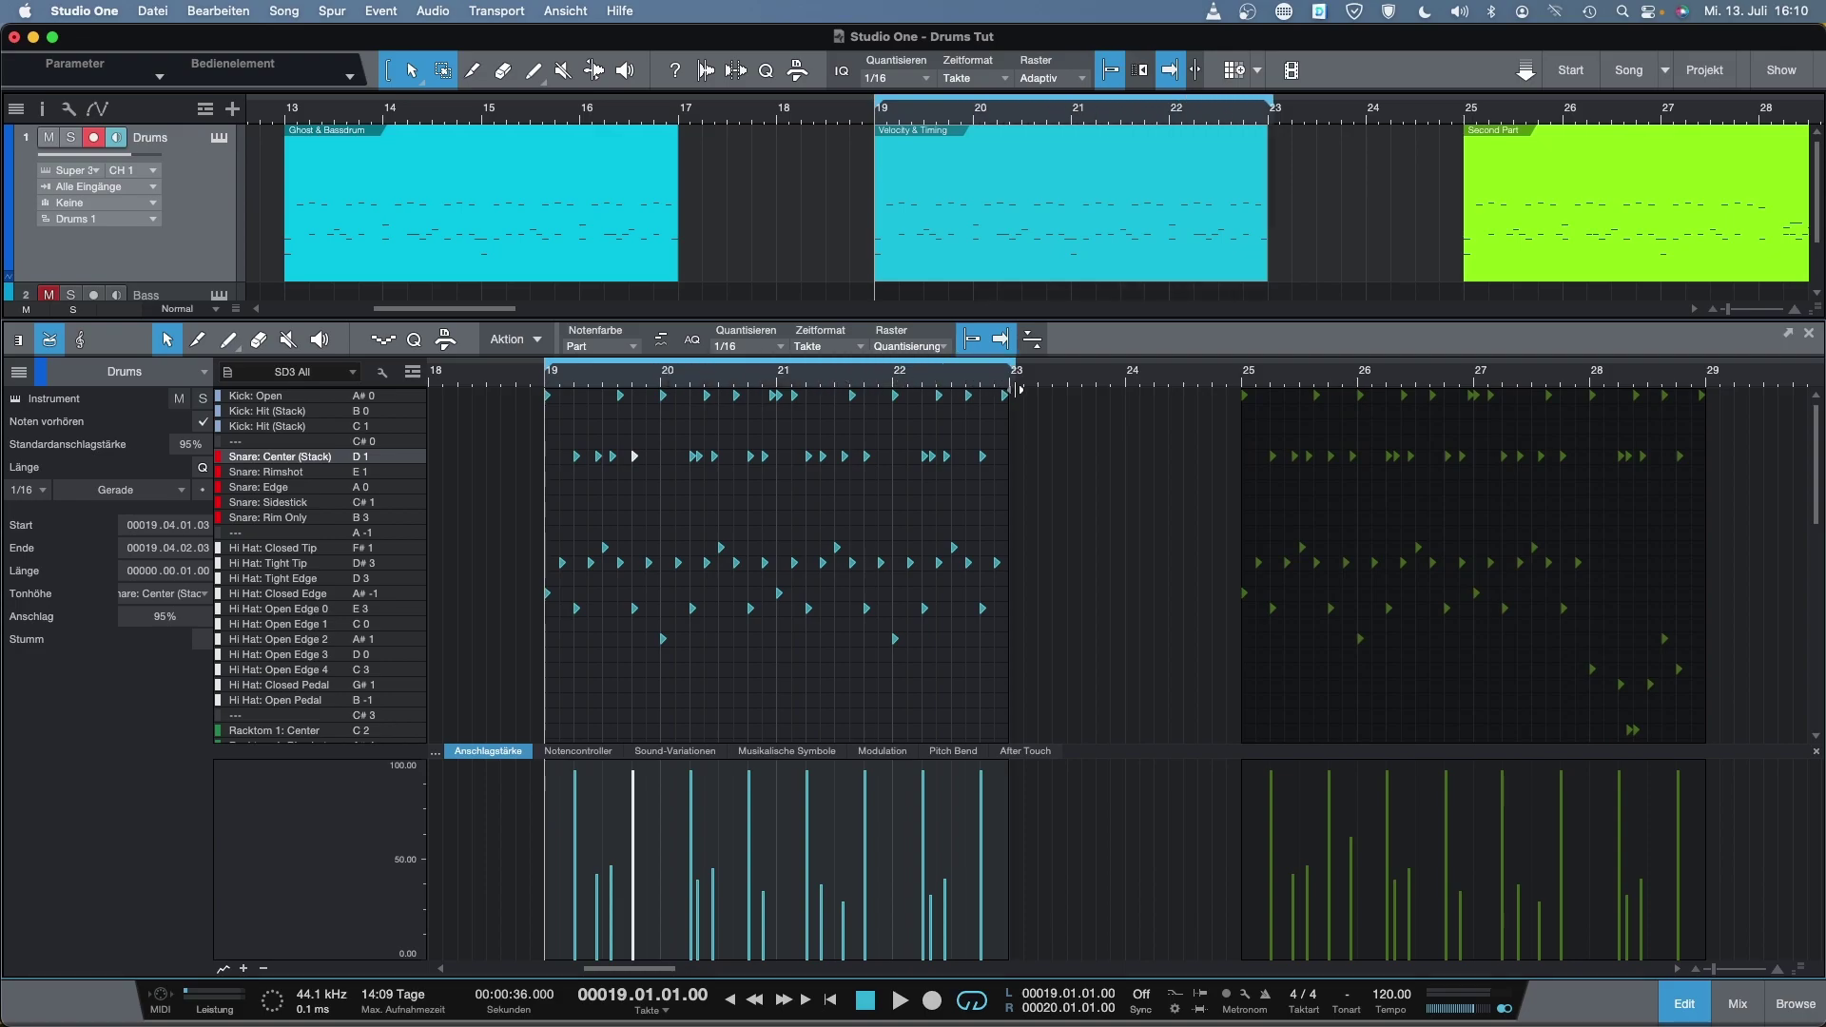
Shift the Snare: Center (Stack) hit on beat 20.2 slightly early, to 20.01.04.93, without grid snapping
{"action": "left_click", "coordinate": [691, 457]}
{"action": "key", "text": "z"}
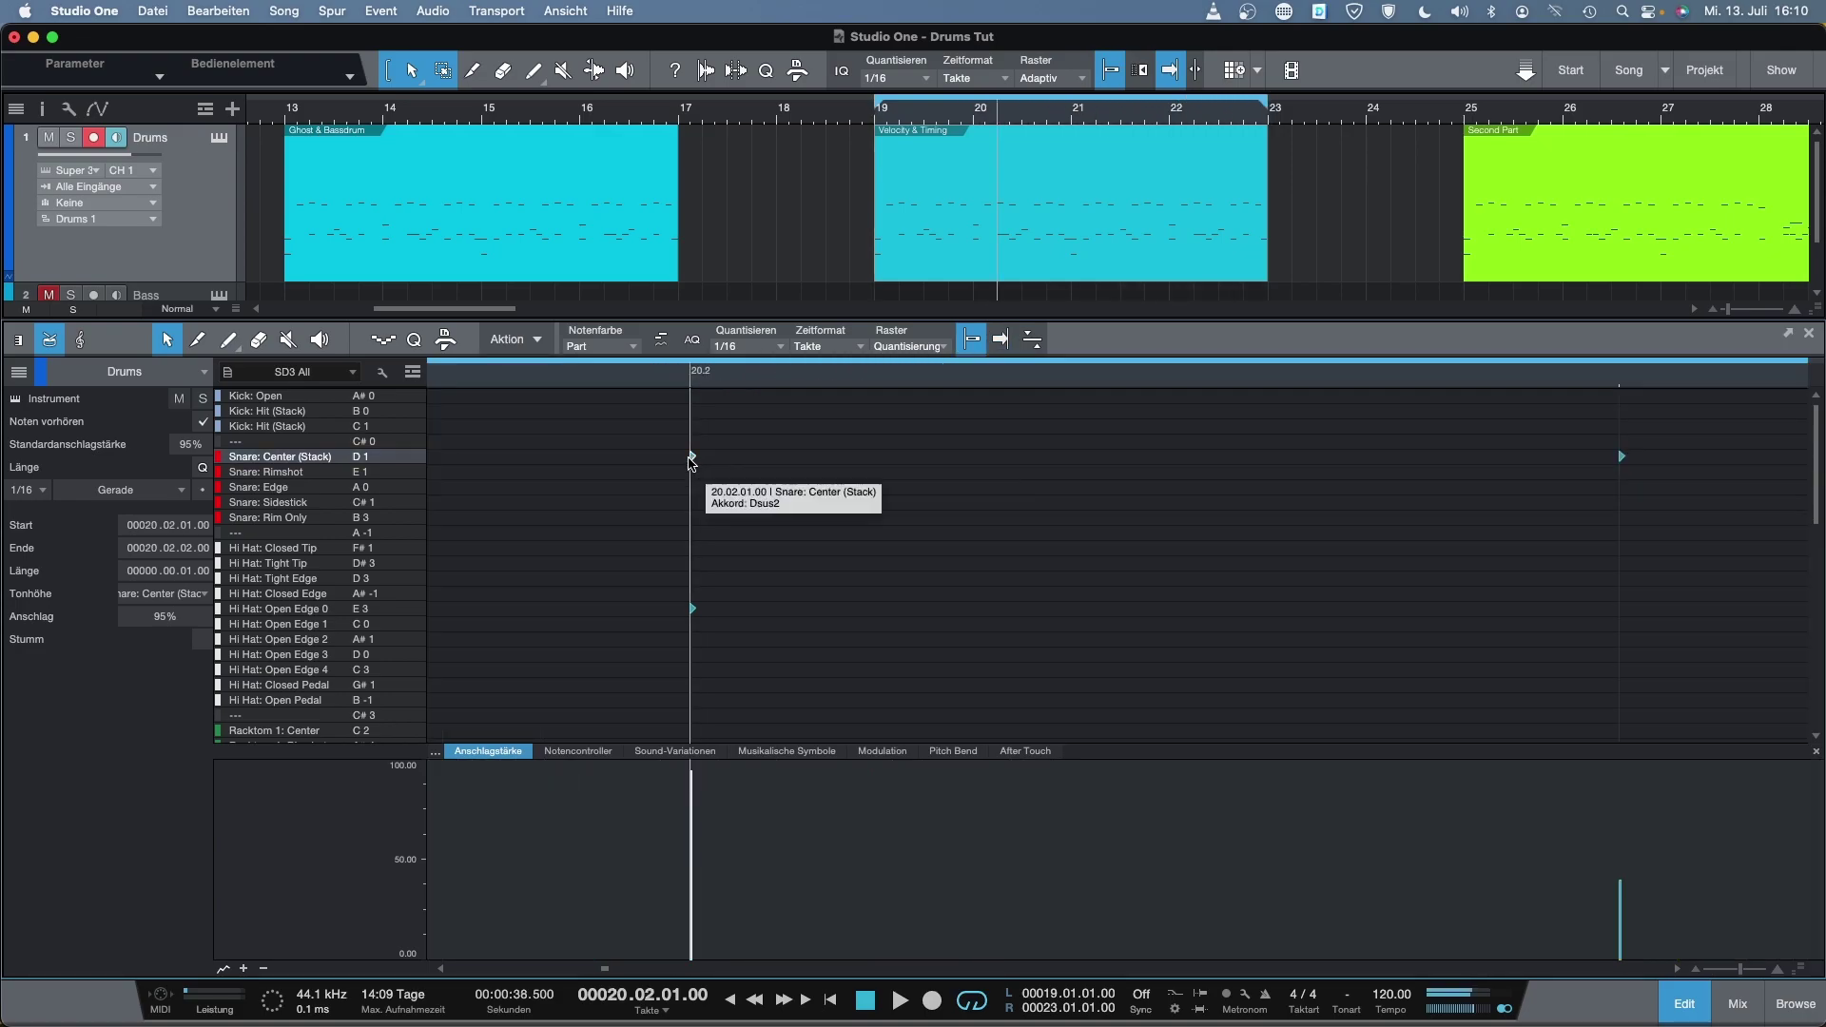
{"action": "key", "text": "w"}
{"action": "key", "text": "w"}
{"action": "key", "text": "w"}
{"action": "key", "text": "w"}
{"action": "key", "text": "w"}
{"action": "key", "text": "w"}
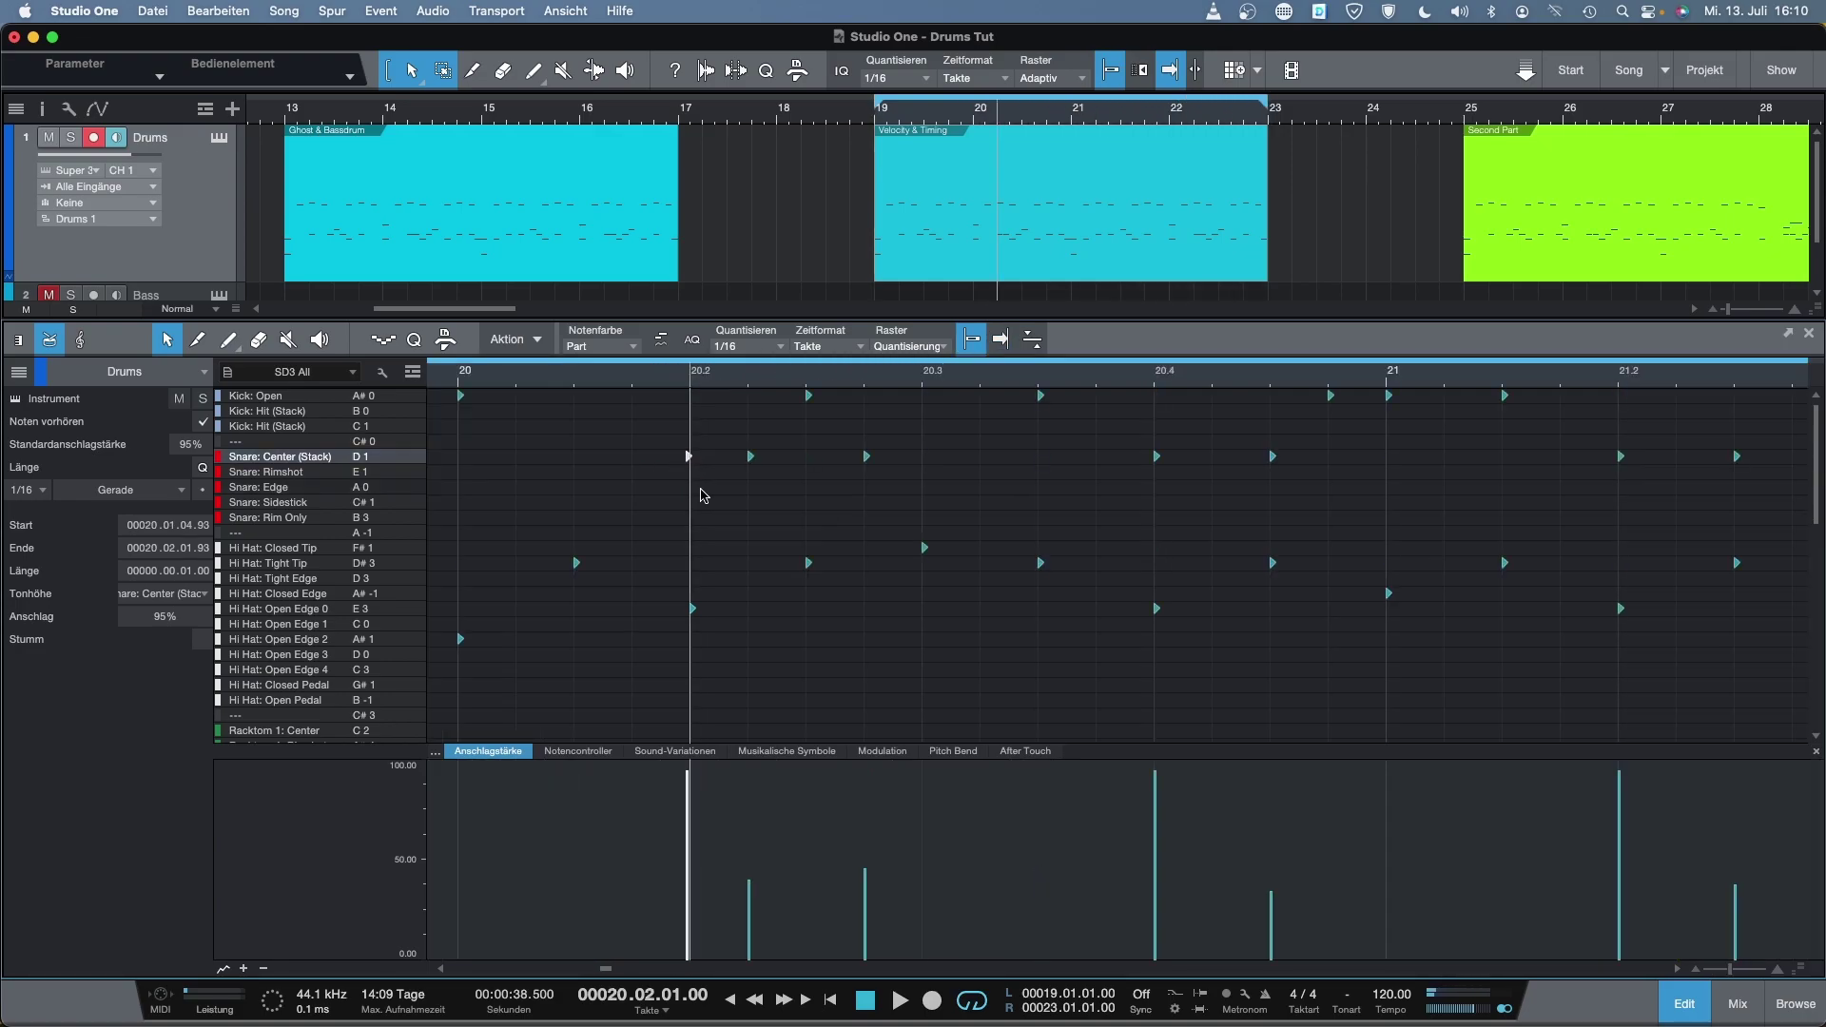
Play the groove from bar 20 several times to judge the early snare hit on beat 20.2
{"action": "left_click", "coordinate": [635, 382]}
{"action": "key", "text": "space"}
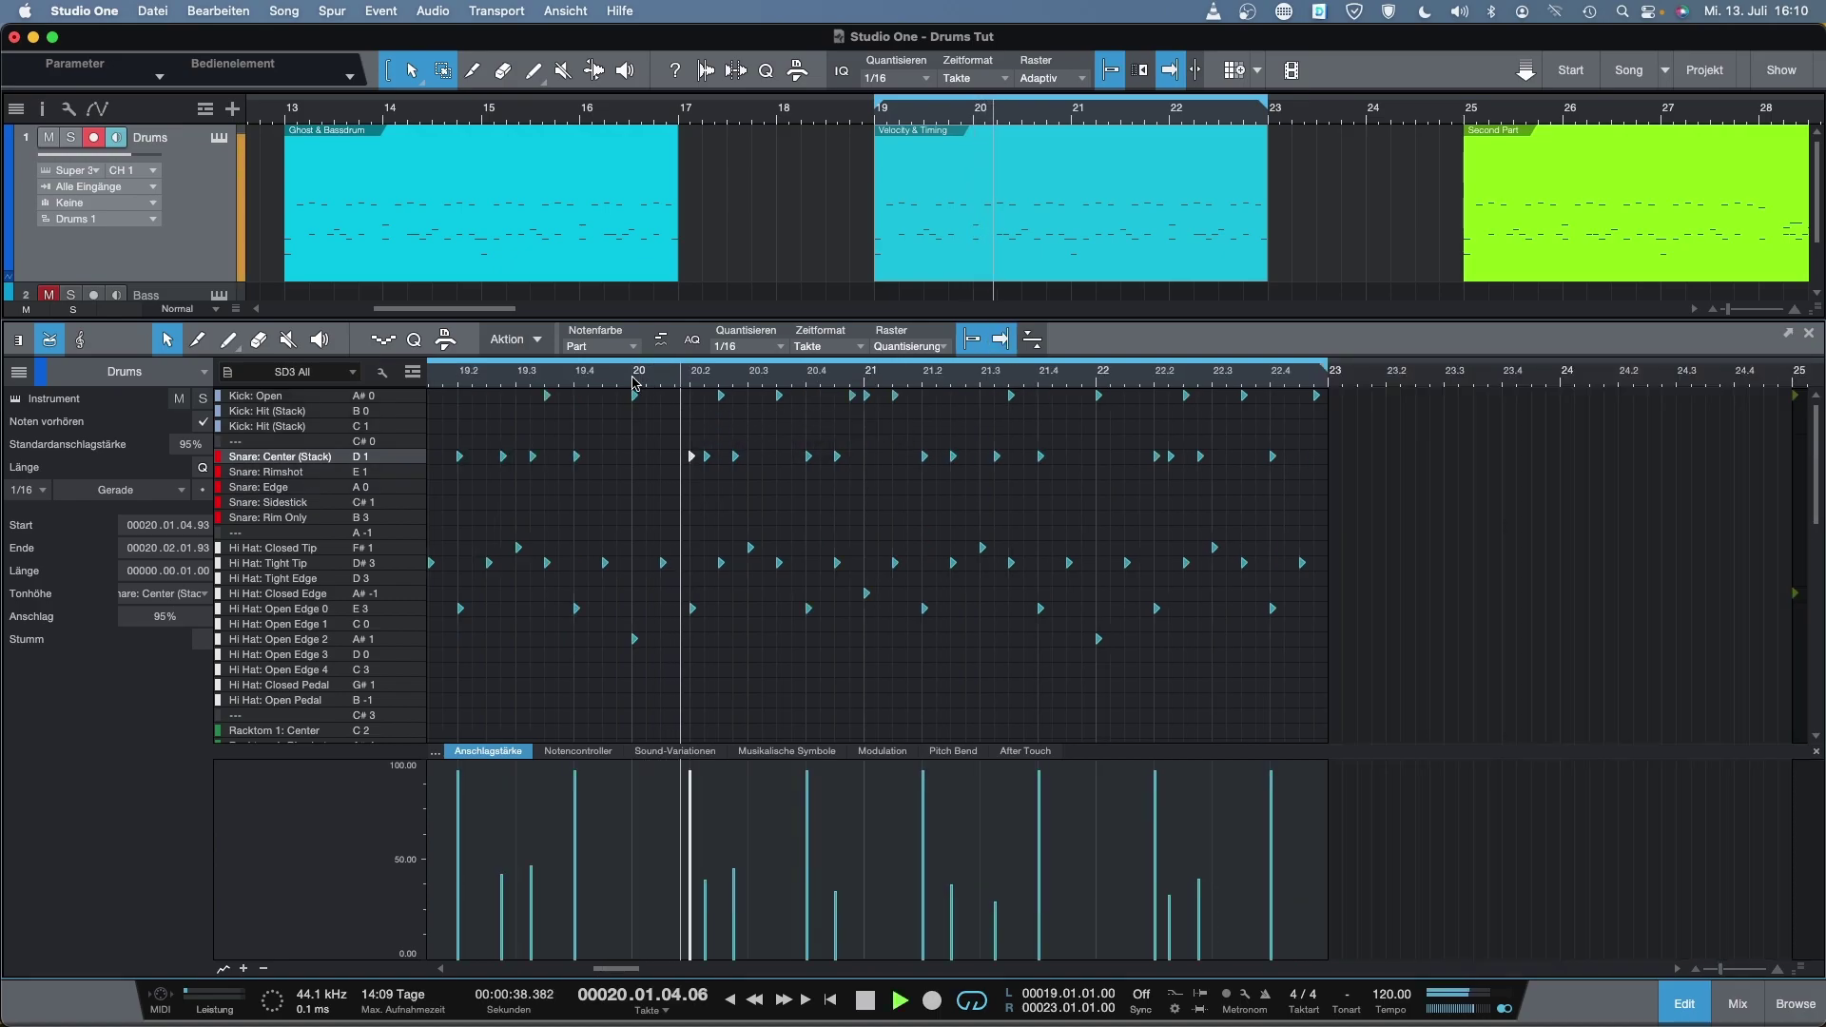
{"action": "left_click", "coordinate": [635, 382]}
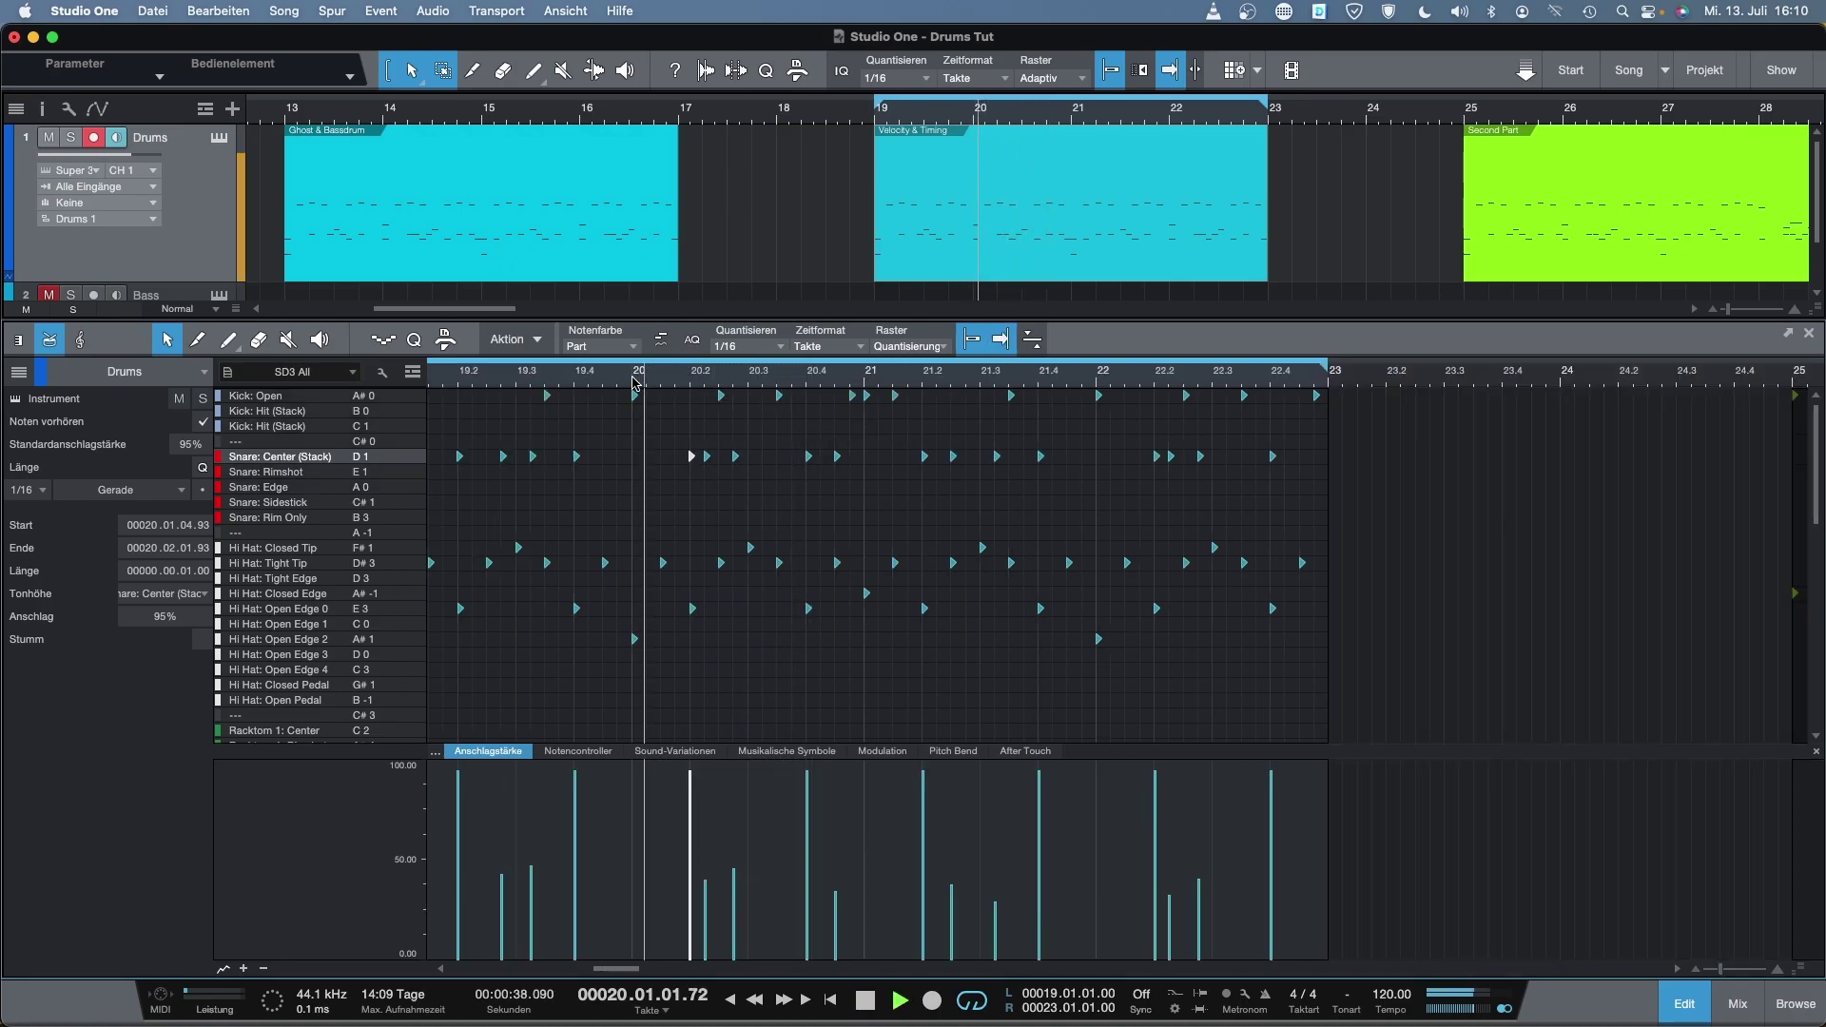
{"action": "key", "text": "space"}
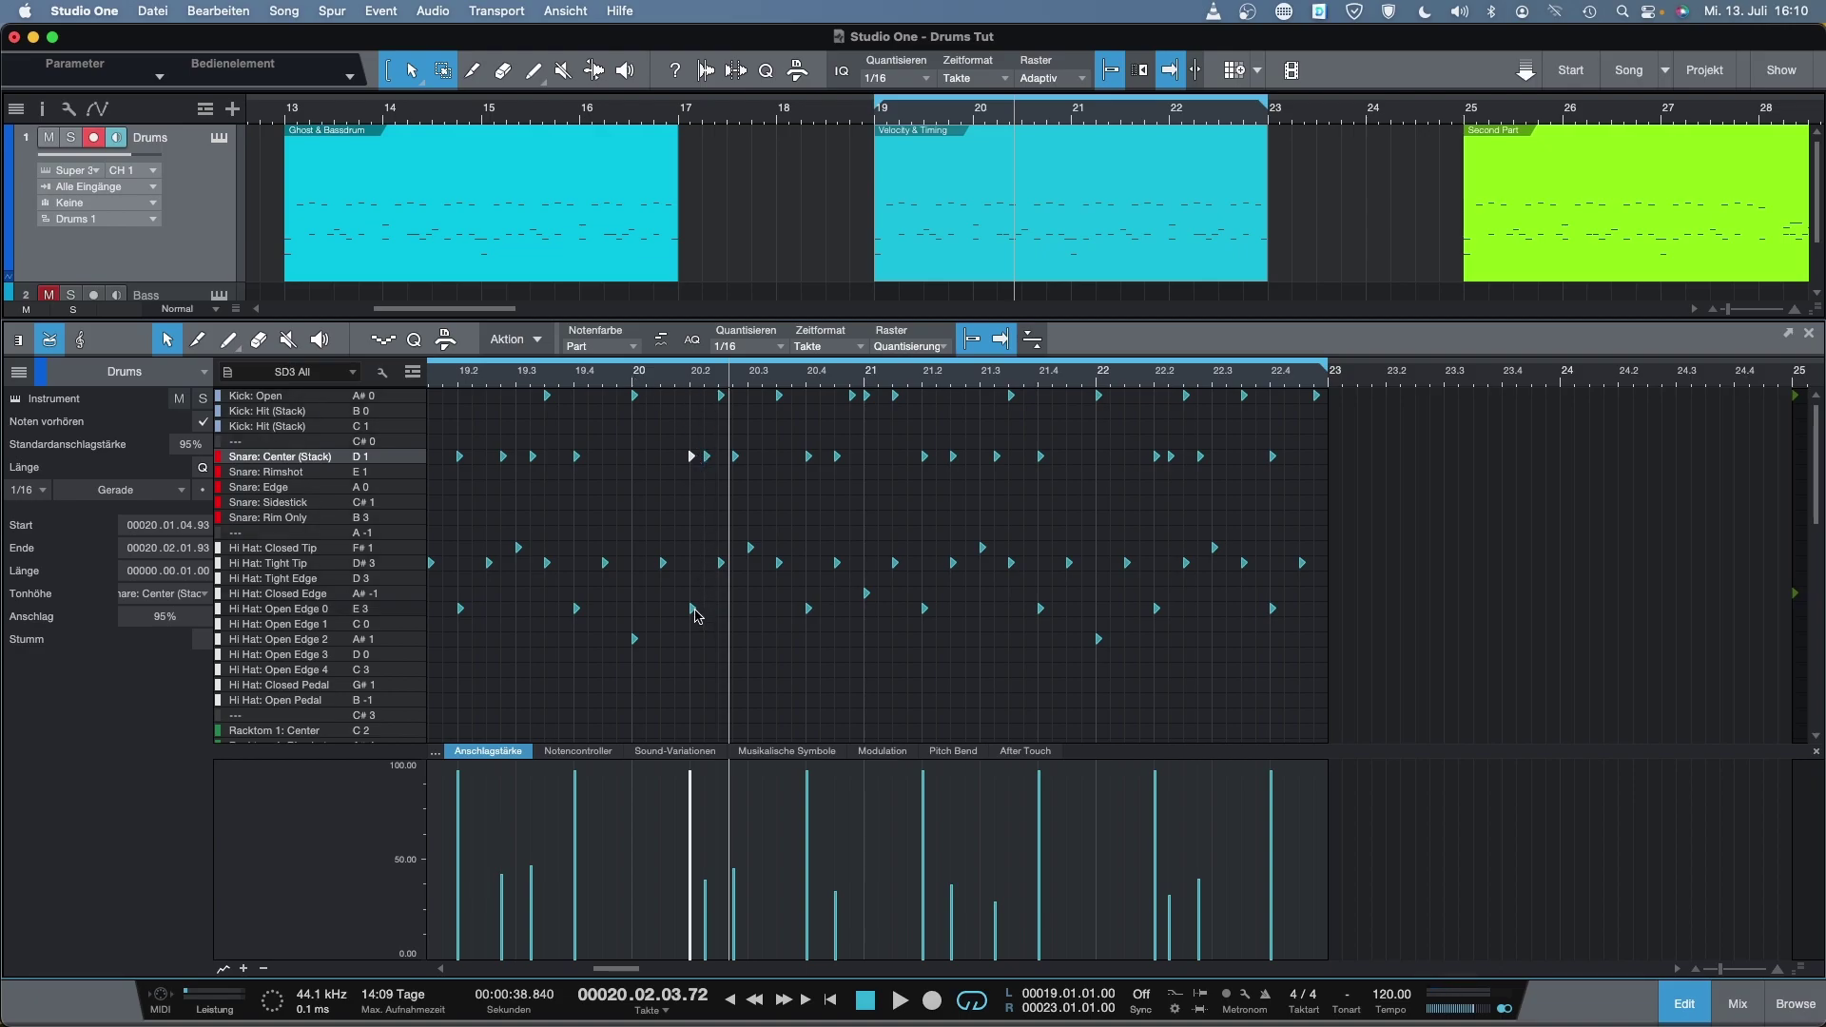
{"action": "left_click", "coordinate": [637, 384]}
{"action": "key", "text": "space"}
{"action": "key", "text": "space"}
Shift the Snare: Center (Stack) hit on beat 21.2 slightly early, to 21.01.04.98, without grid snapping
{"action": "left_click_drag", "start_coordinate": [928, 385], "coordinate": [884, 458]}
{"action": "left_click", "coordinate": [927, 458]}
{"action": "key", "text": "n"}
{"action": "key", "text": "w"}
{"action": "key", "text": "w"}
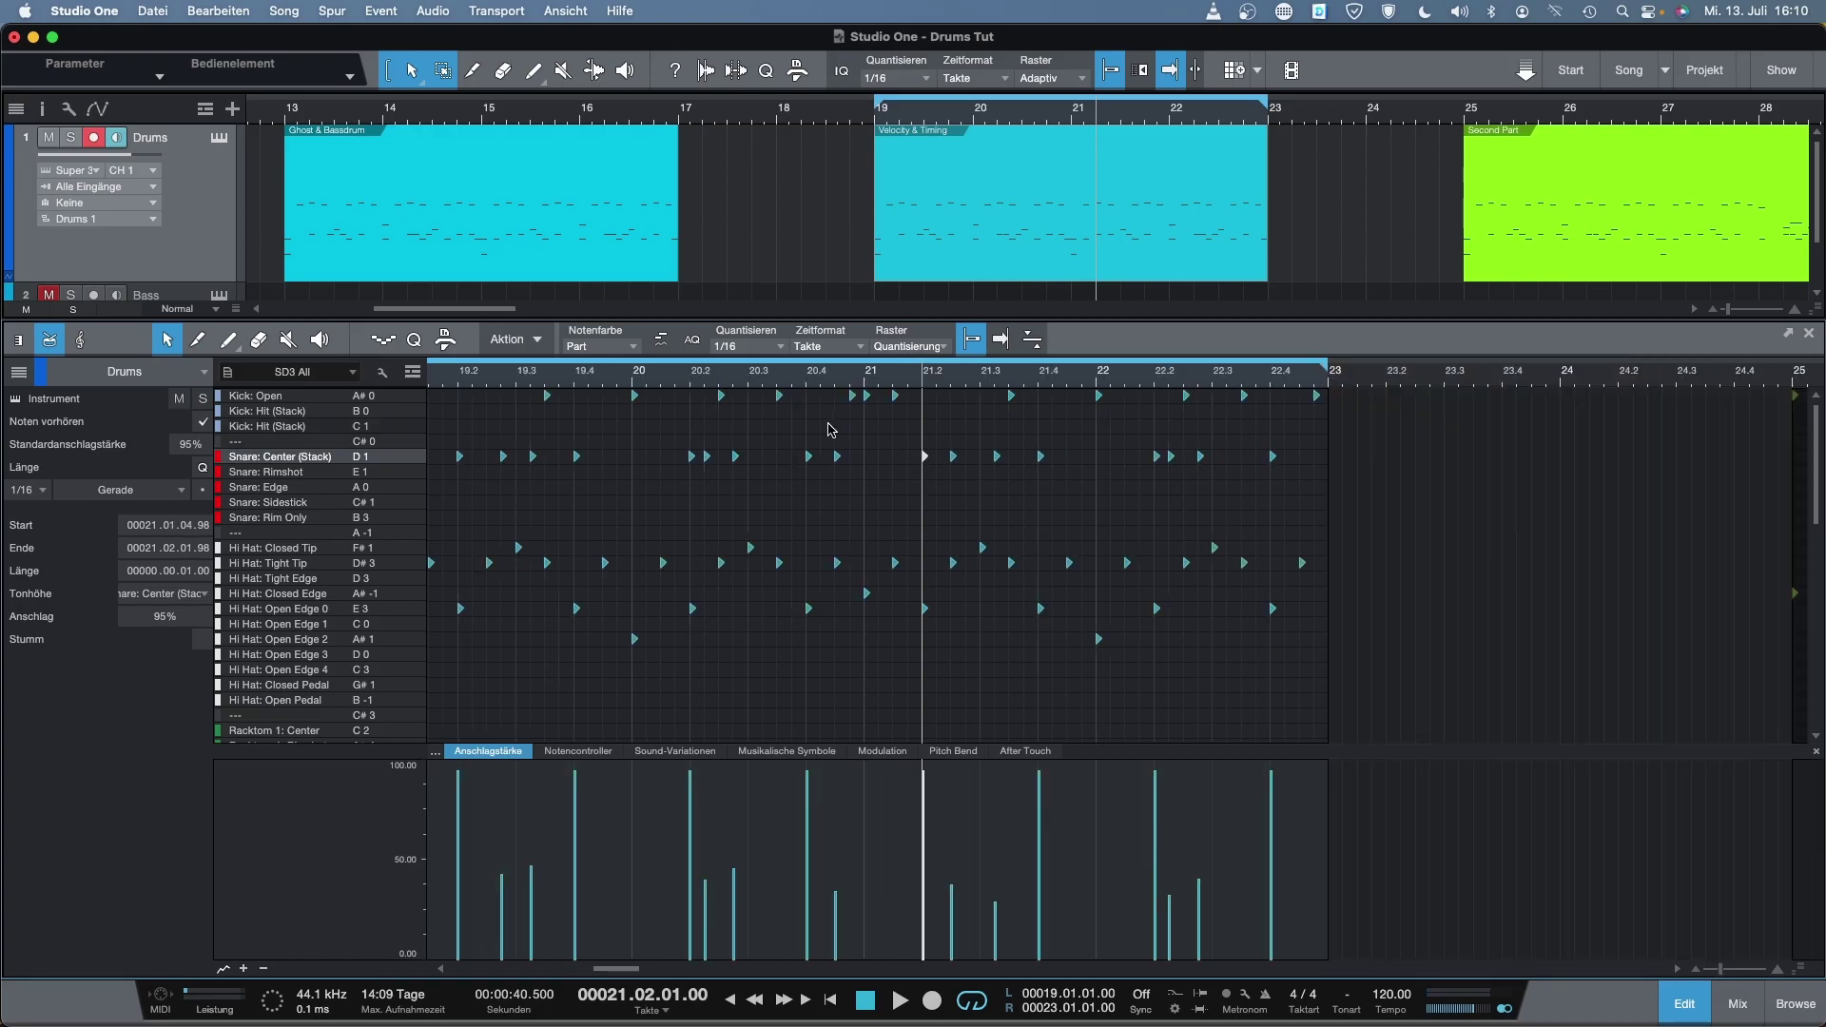
Play from bar 20 through the early snare hit on beat 21.2
{"action": "left_click", "coordinate": [631, 385]}
{"action": "key", "text": "space"}
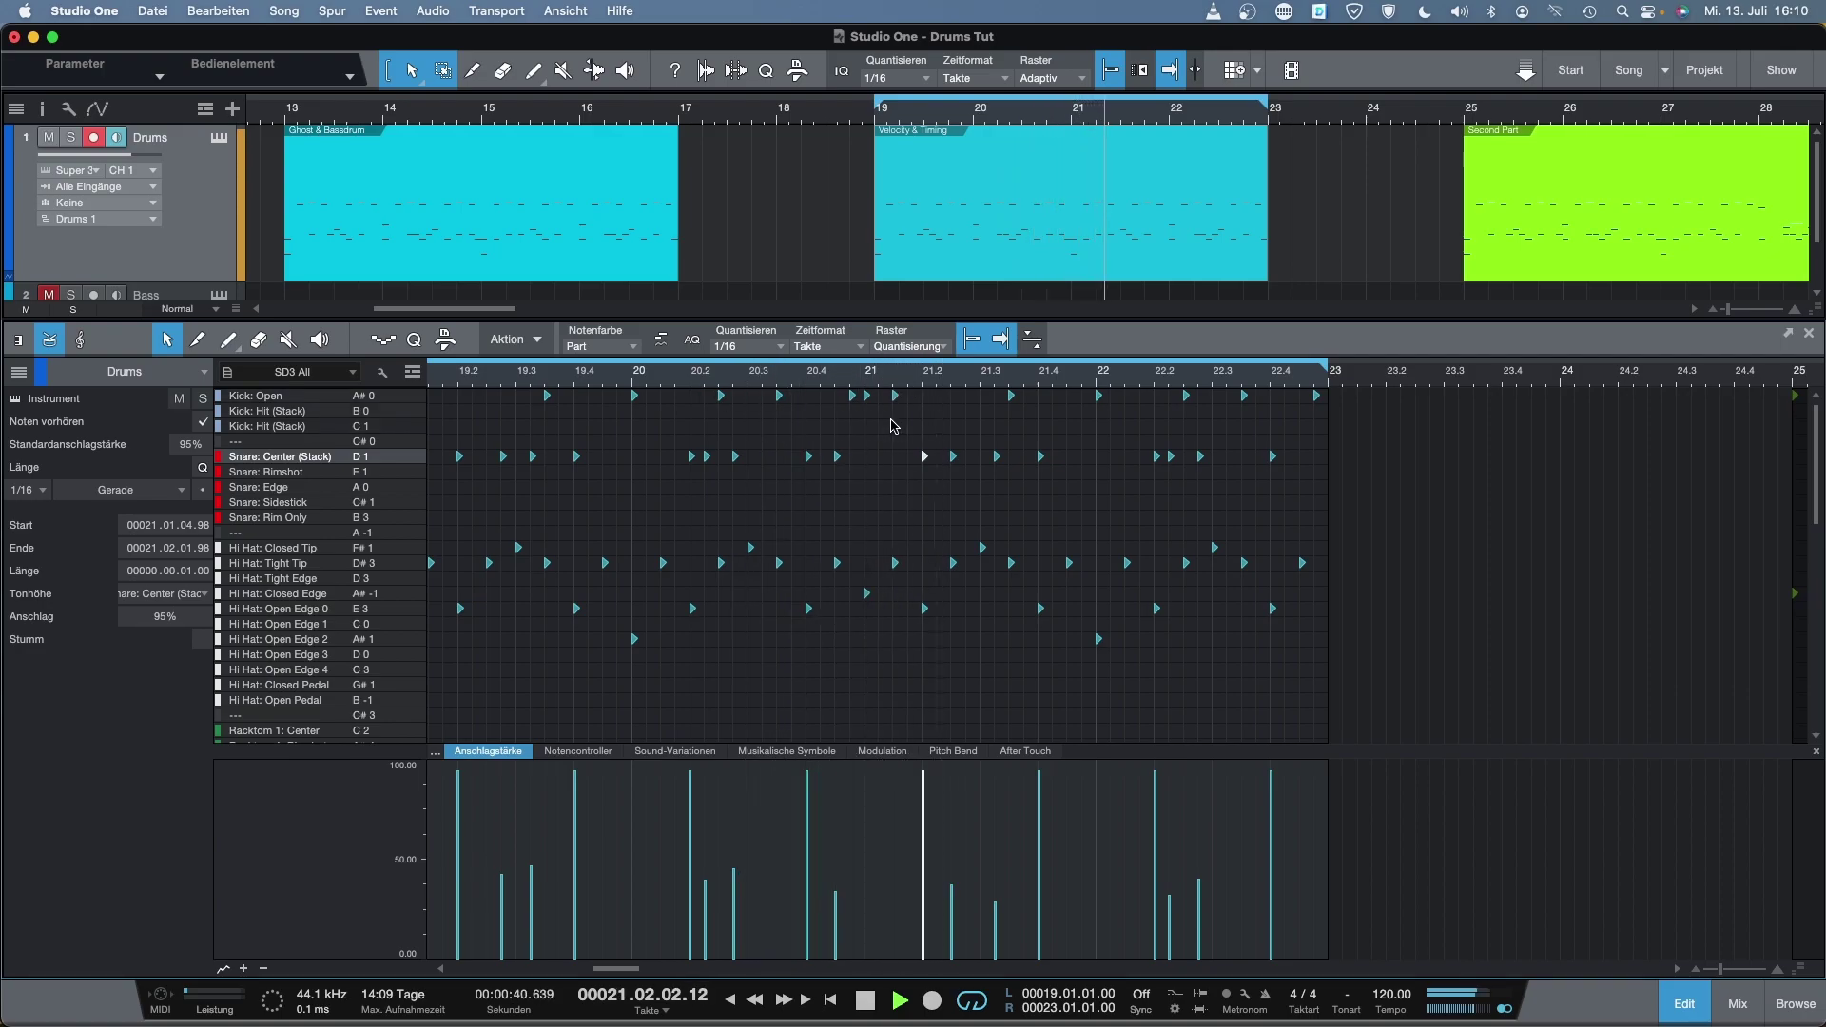
{"action": "key", "text": "space"}
Shift the Snare: Center (Stack) hit on beat 22.2 slightly early, to 22.01.04.96, without grid snapping
{"action": "left_click_drag", "start_coordinate": [1157, 384], "coordinate": [1112, 452]}
{"action": "left_click", "coordinate": [1157, 456]}
{"action": "key", "text": "z"}
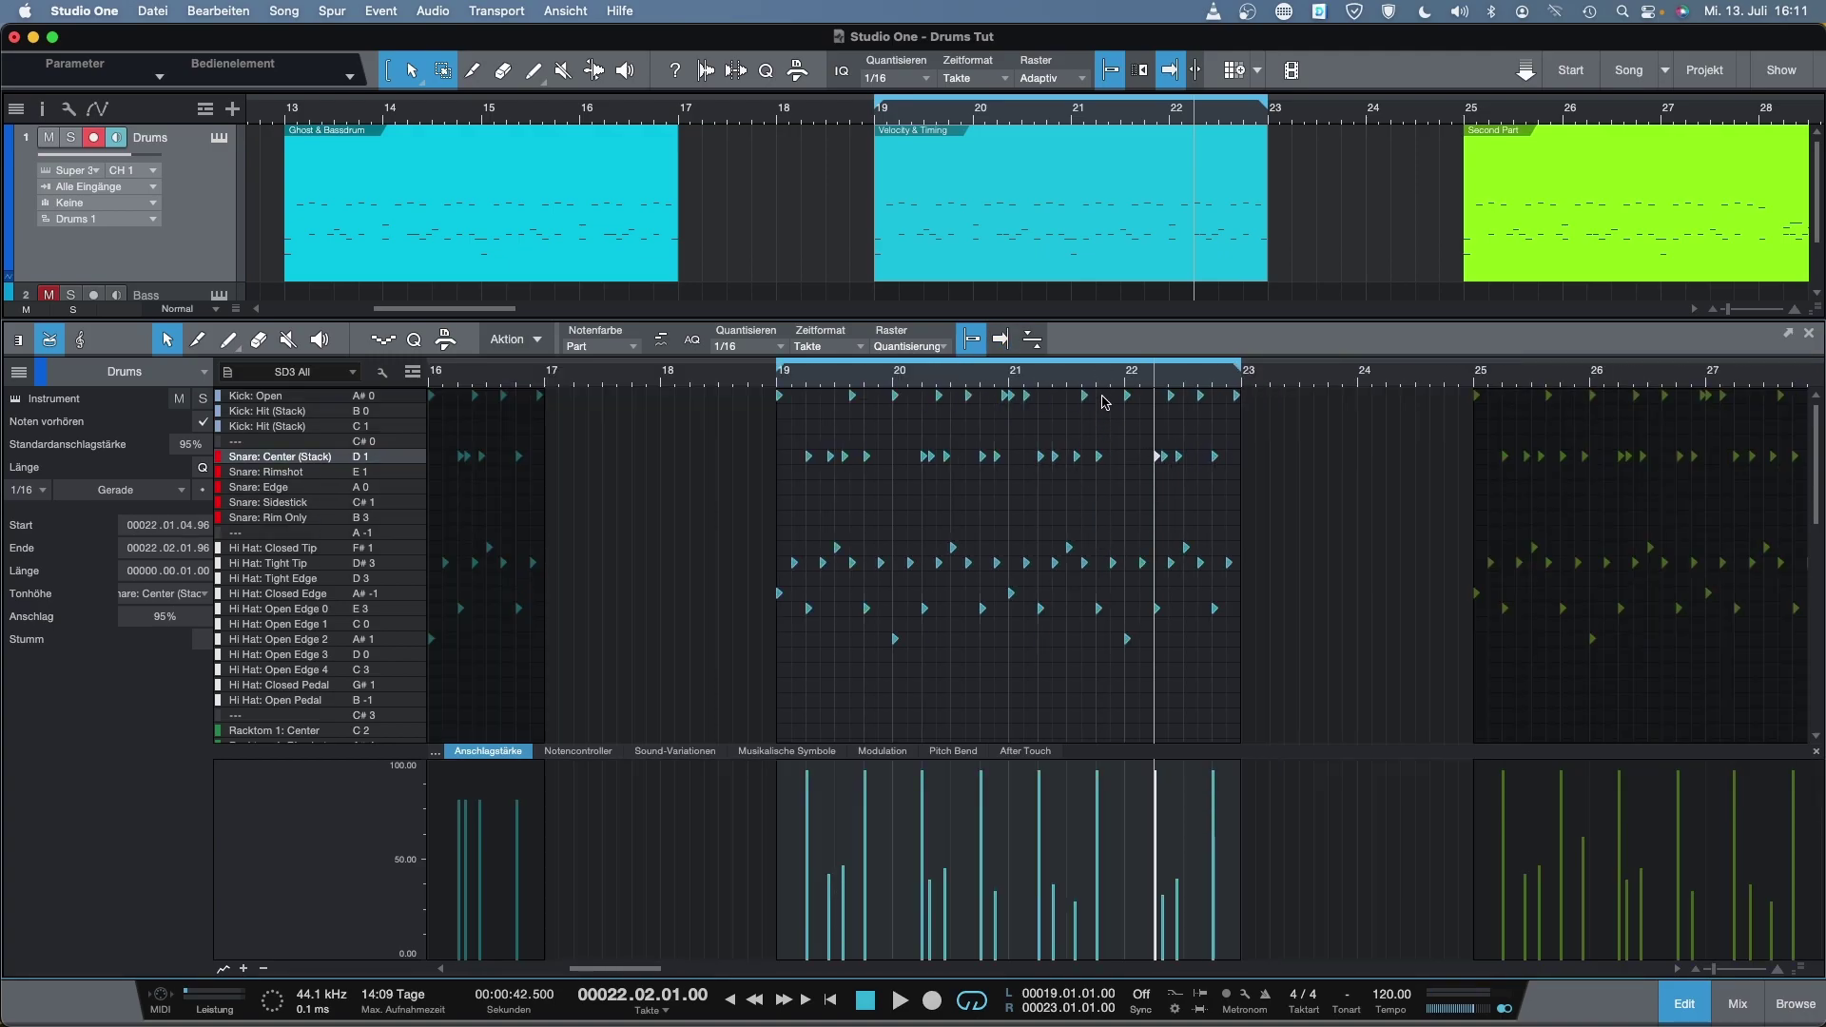
Play from bar 21 through the early snare hit on beat 22.2
{"action": "left_click", "coordinate": [1010, 388]}
{"action": "key", "text": "space"}
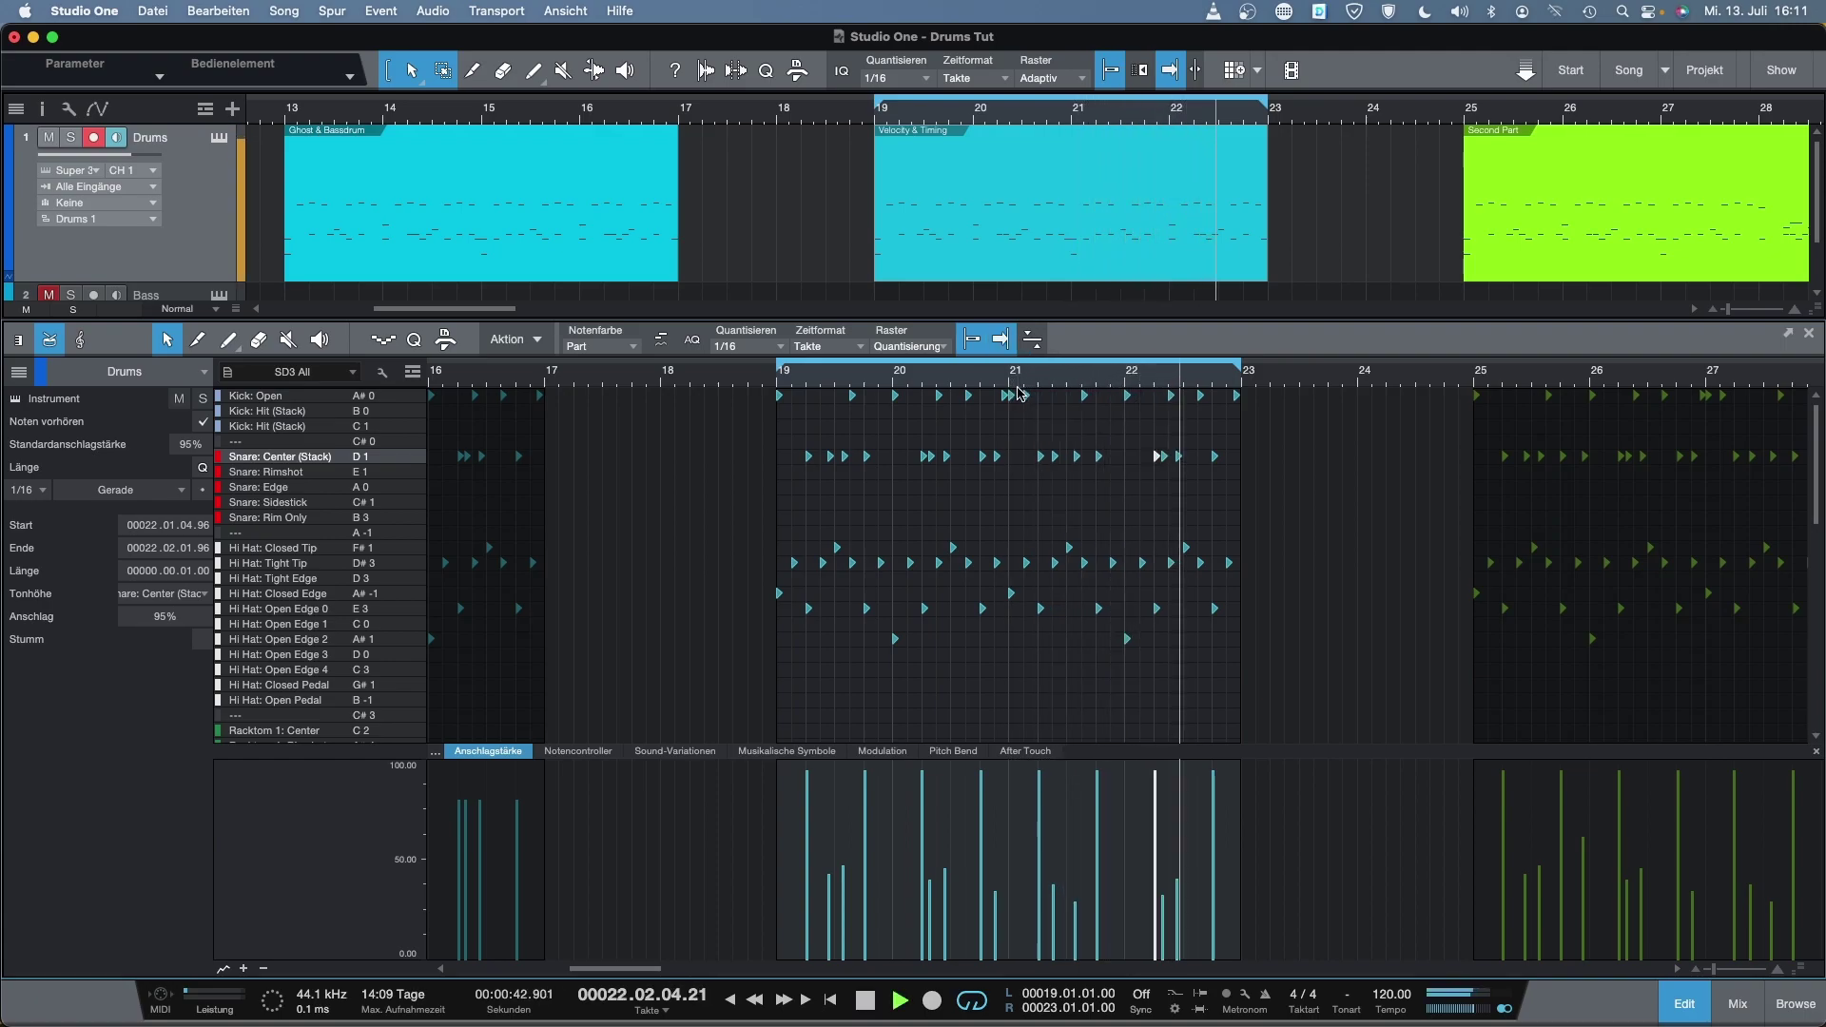
{"action": "key", "text": "space"}
Shift the Snare: Center (Stack) hit on beat 20.4 late, to 20.04.01.11, without grid snapping
{"action": "left_click", "coordinate": [985, 383]}
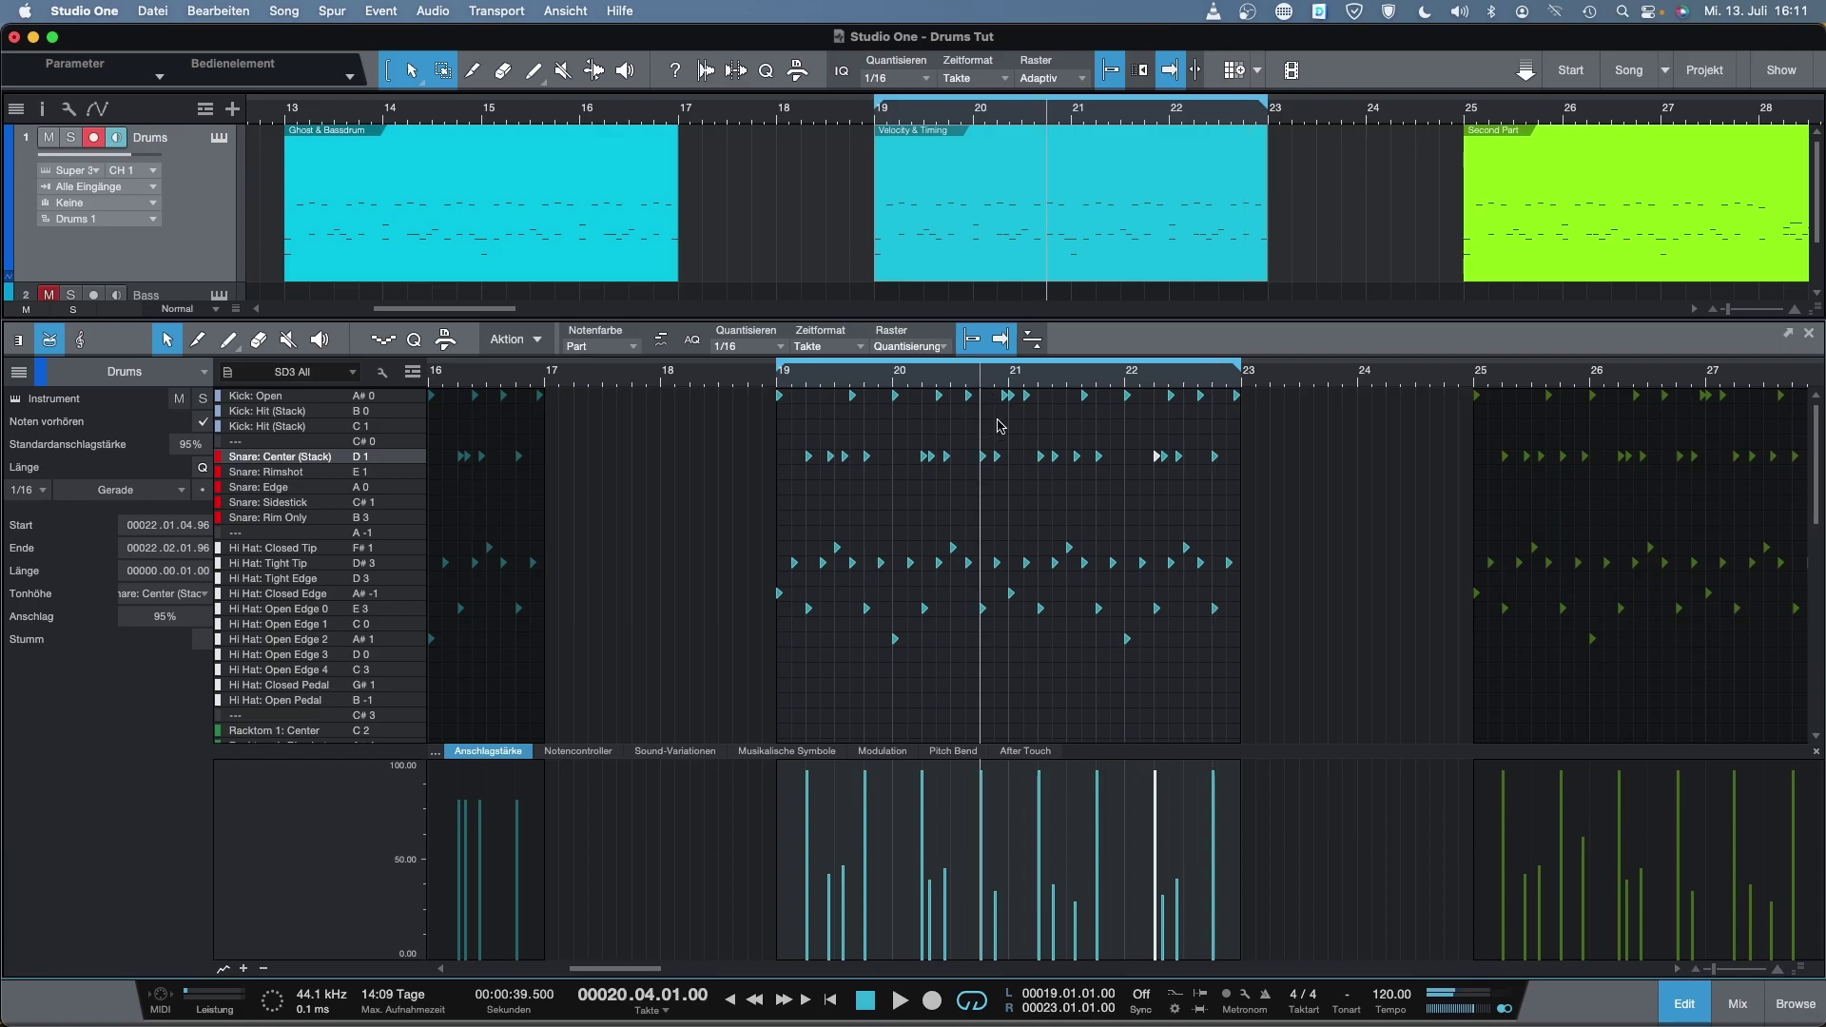
{"action": "key", "text": "z"}
{"action": "key", "text": "z"}
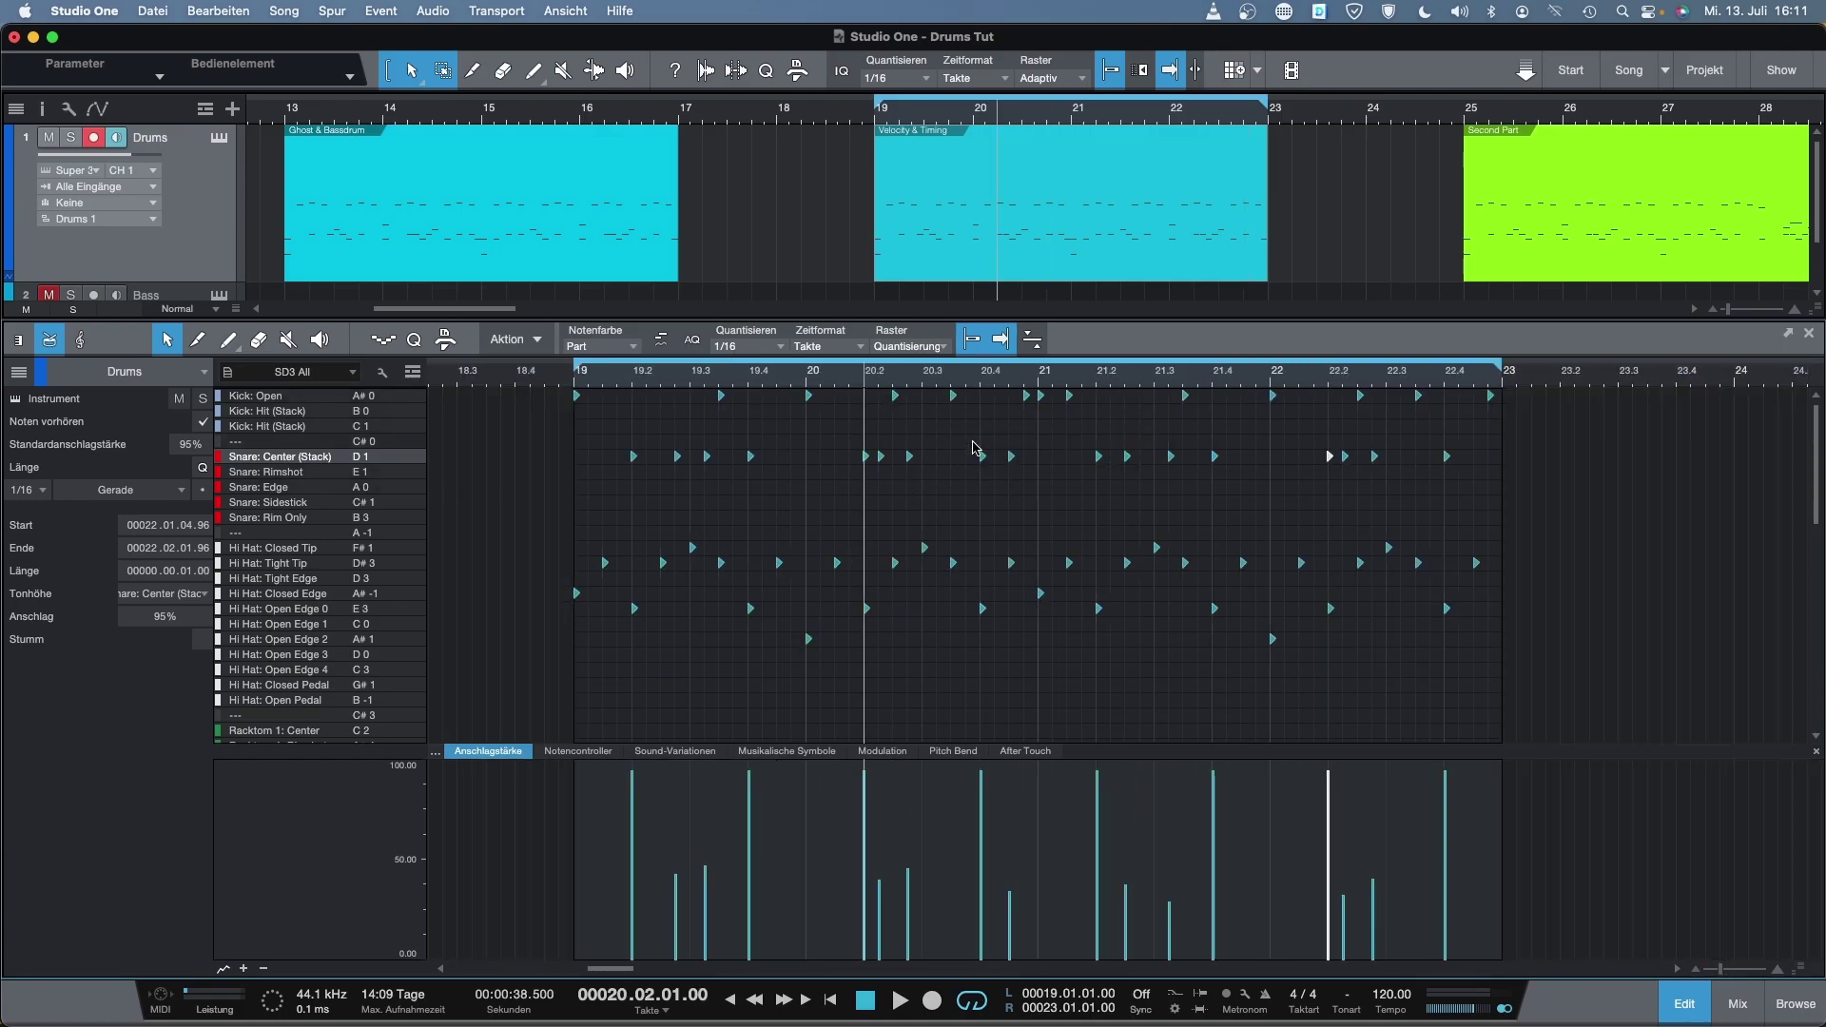
{"action": "key", "text": "z"}
{"action": "key", "text": "e"}
{"action": "left_click_drag", "start_coordinate": [984, 461], "coordinate": [1093, 464]}
{"action": "key", "text": "w"}
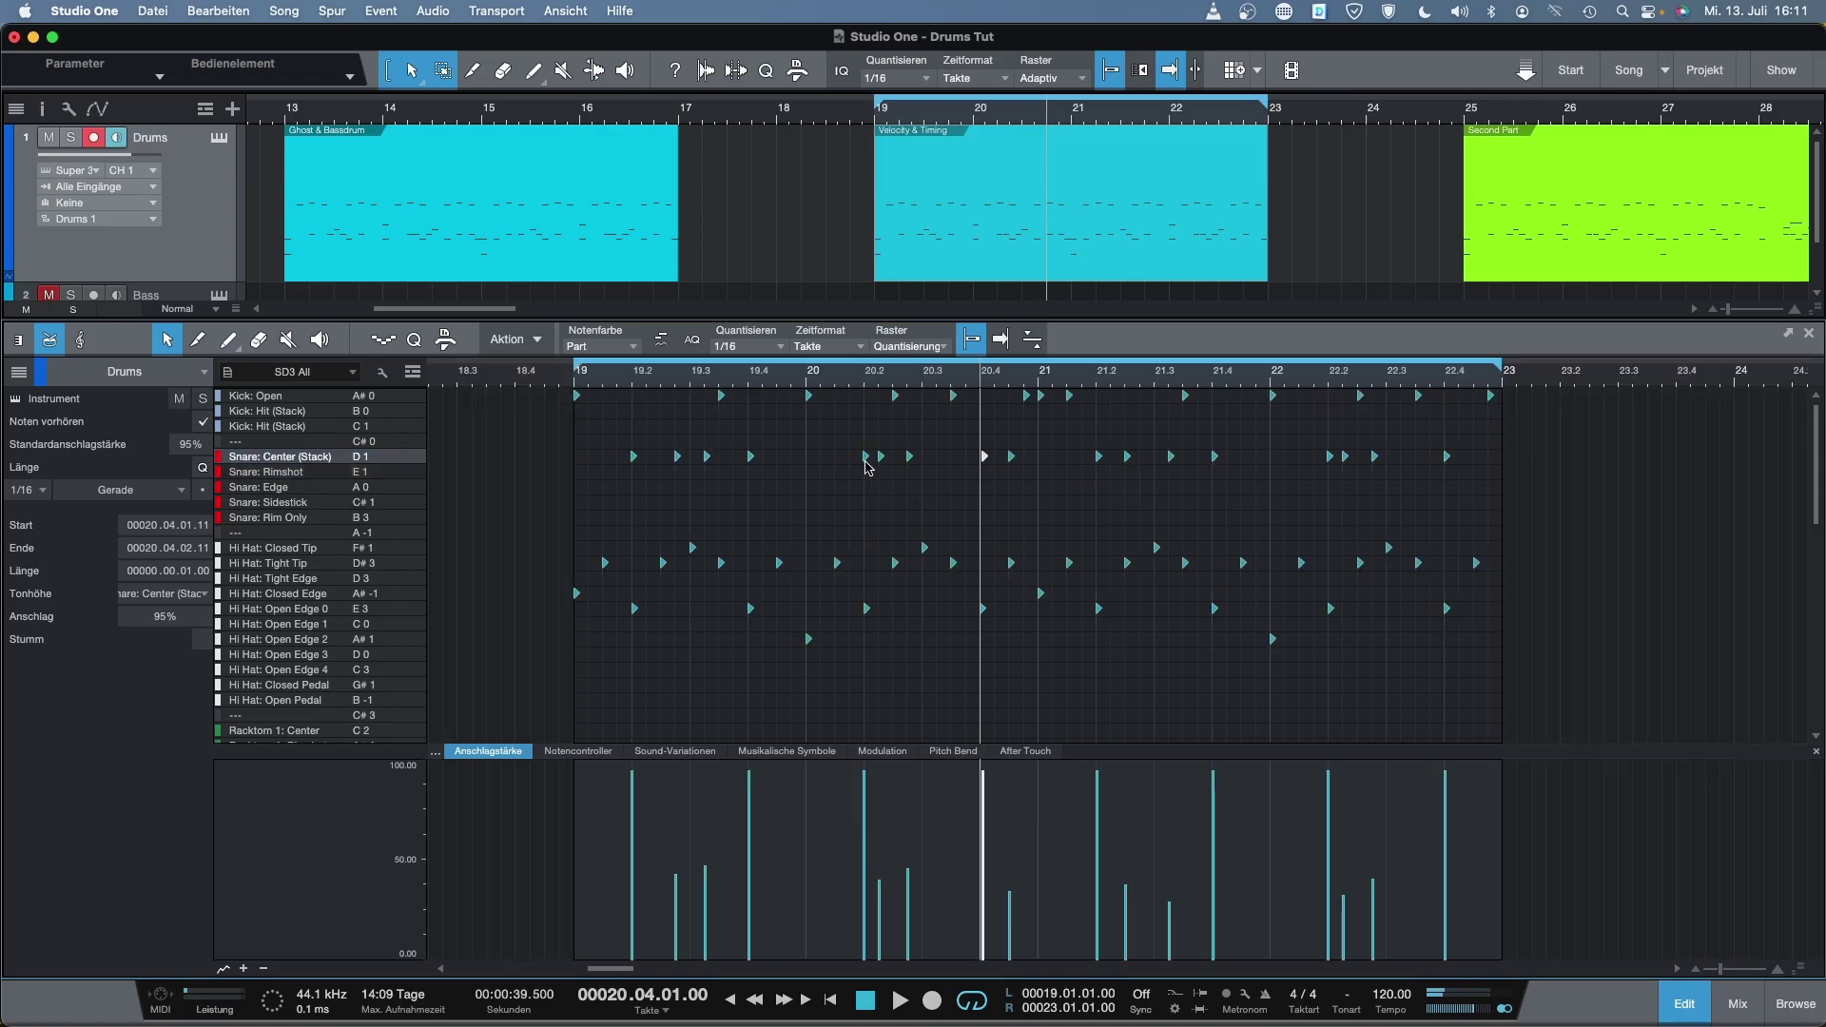
Play from bar 20 through the late snare hit on beat 20.4
{"action": "double_click", "coordinate": [806, 397]}
{"action": "key", "text": "space"}
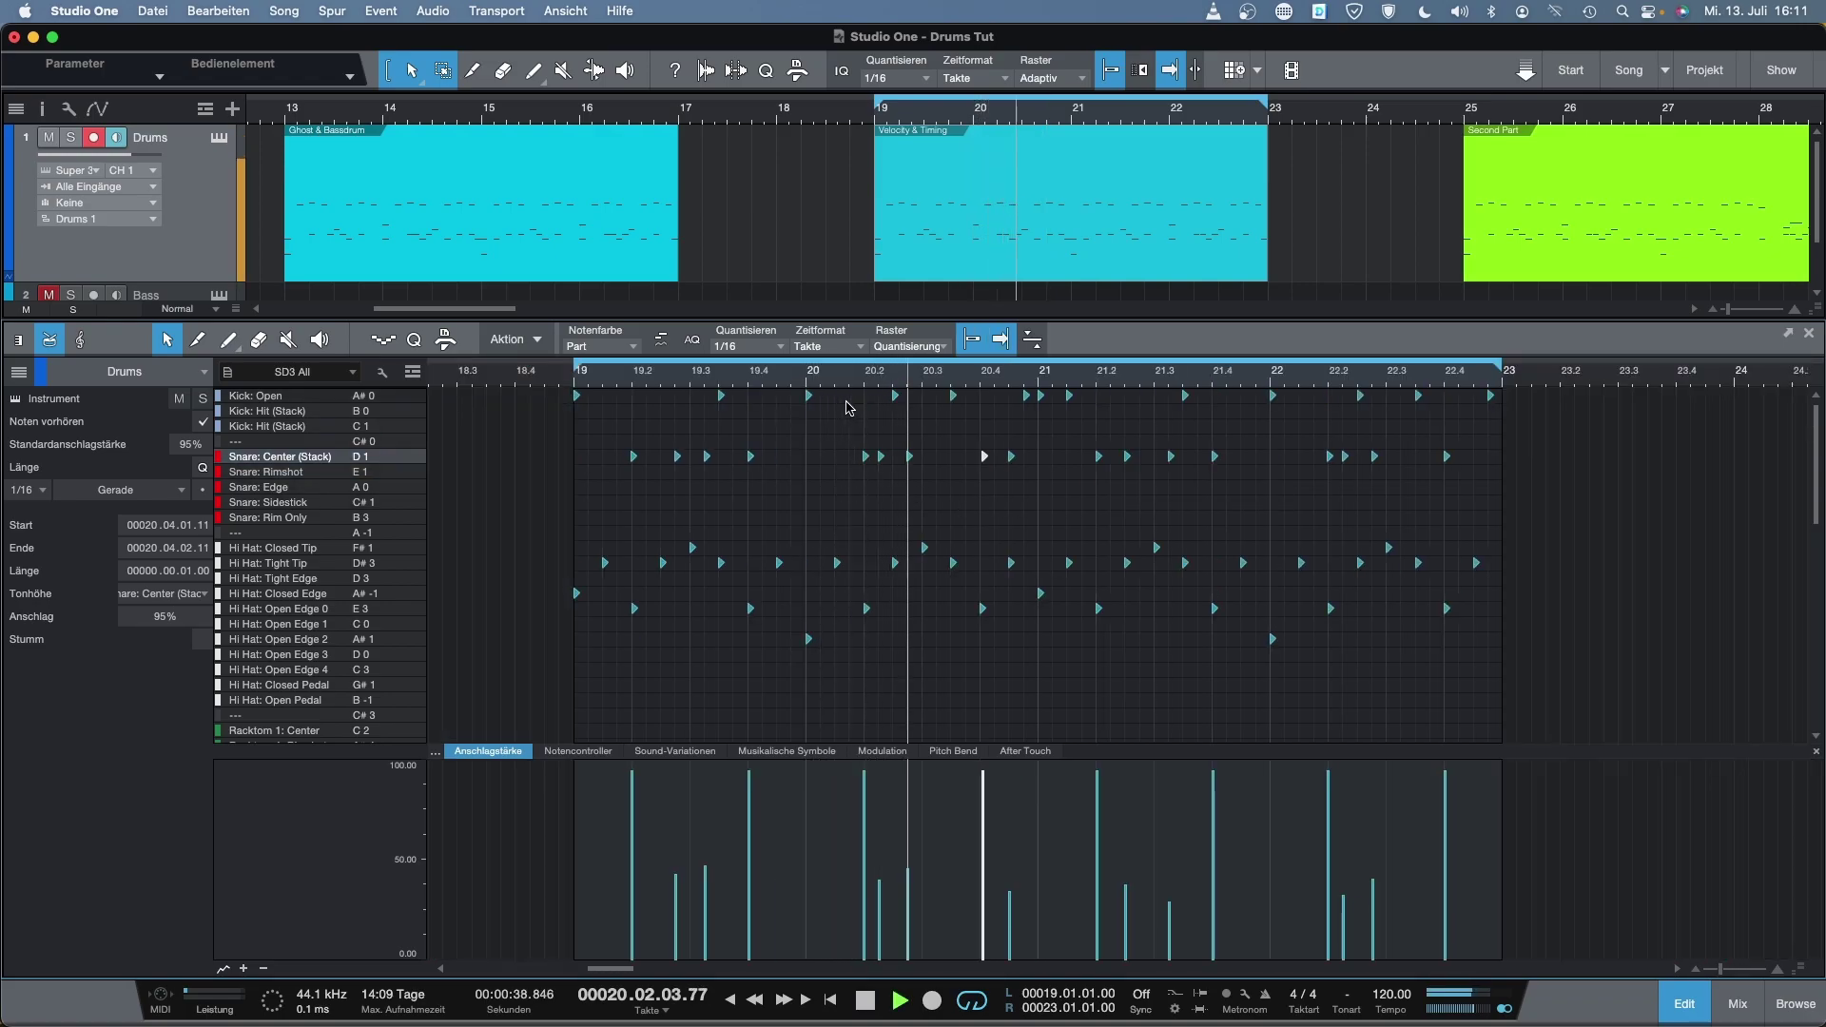
{"action": "key", "text": "space"}
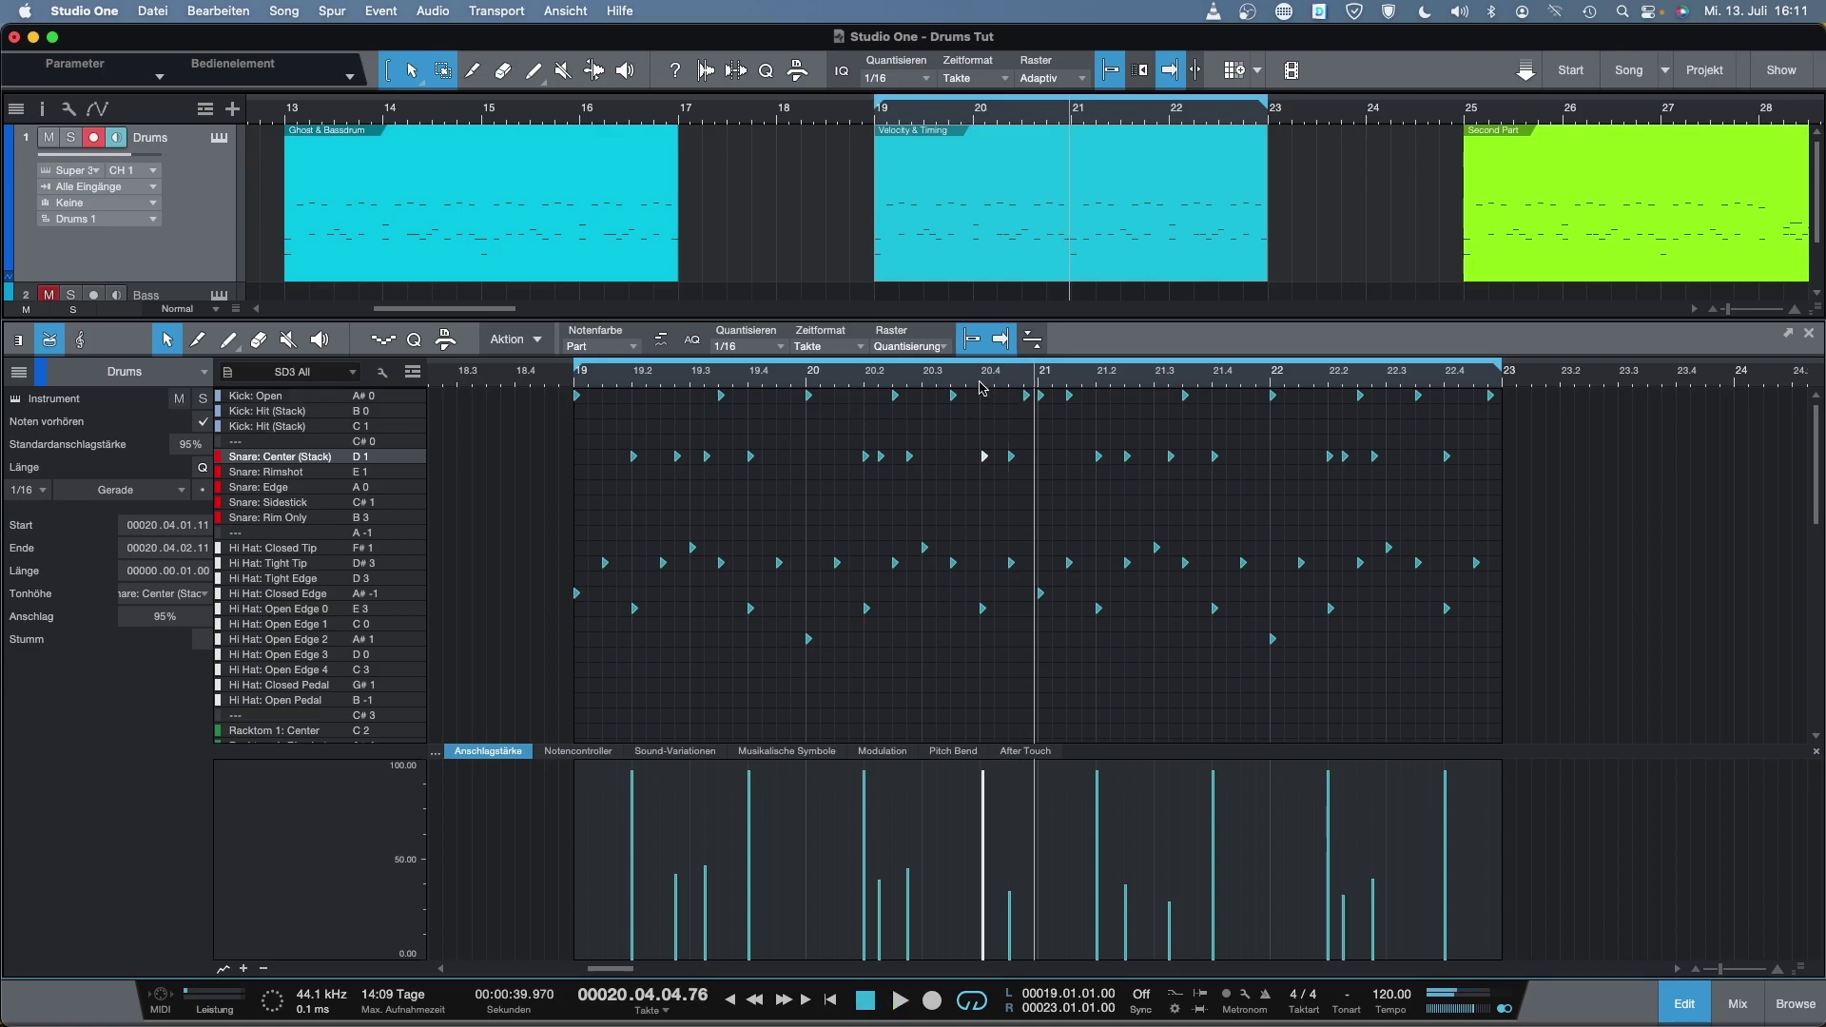
Pull the late Snare: Center (Stack) hit on beat 20.4 closer to the beat, to 20.04.01.07
{"action": "left_click", "coordinate": [984, 407]}
{"action": "key", "text": "e"}
{"action": "key", "text": "e"}
{"action": "key", "text": "e"}
{"action": "key", "text": "e"}
{"action": "mouse_move", "coordinate": [1089, 461]}
{"action": "left_click_drag", "start_coordinate": [1088, 457], "coordinate": [1047, 457]}
{"action": "key", "text": "w"}
{"action": "key", "text": "w"}
{"action": "key", "text": "w"}
{"action": "key", "text": "w"}
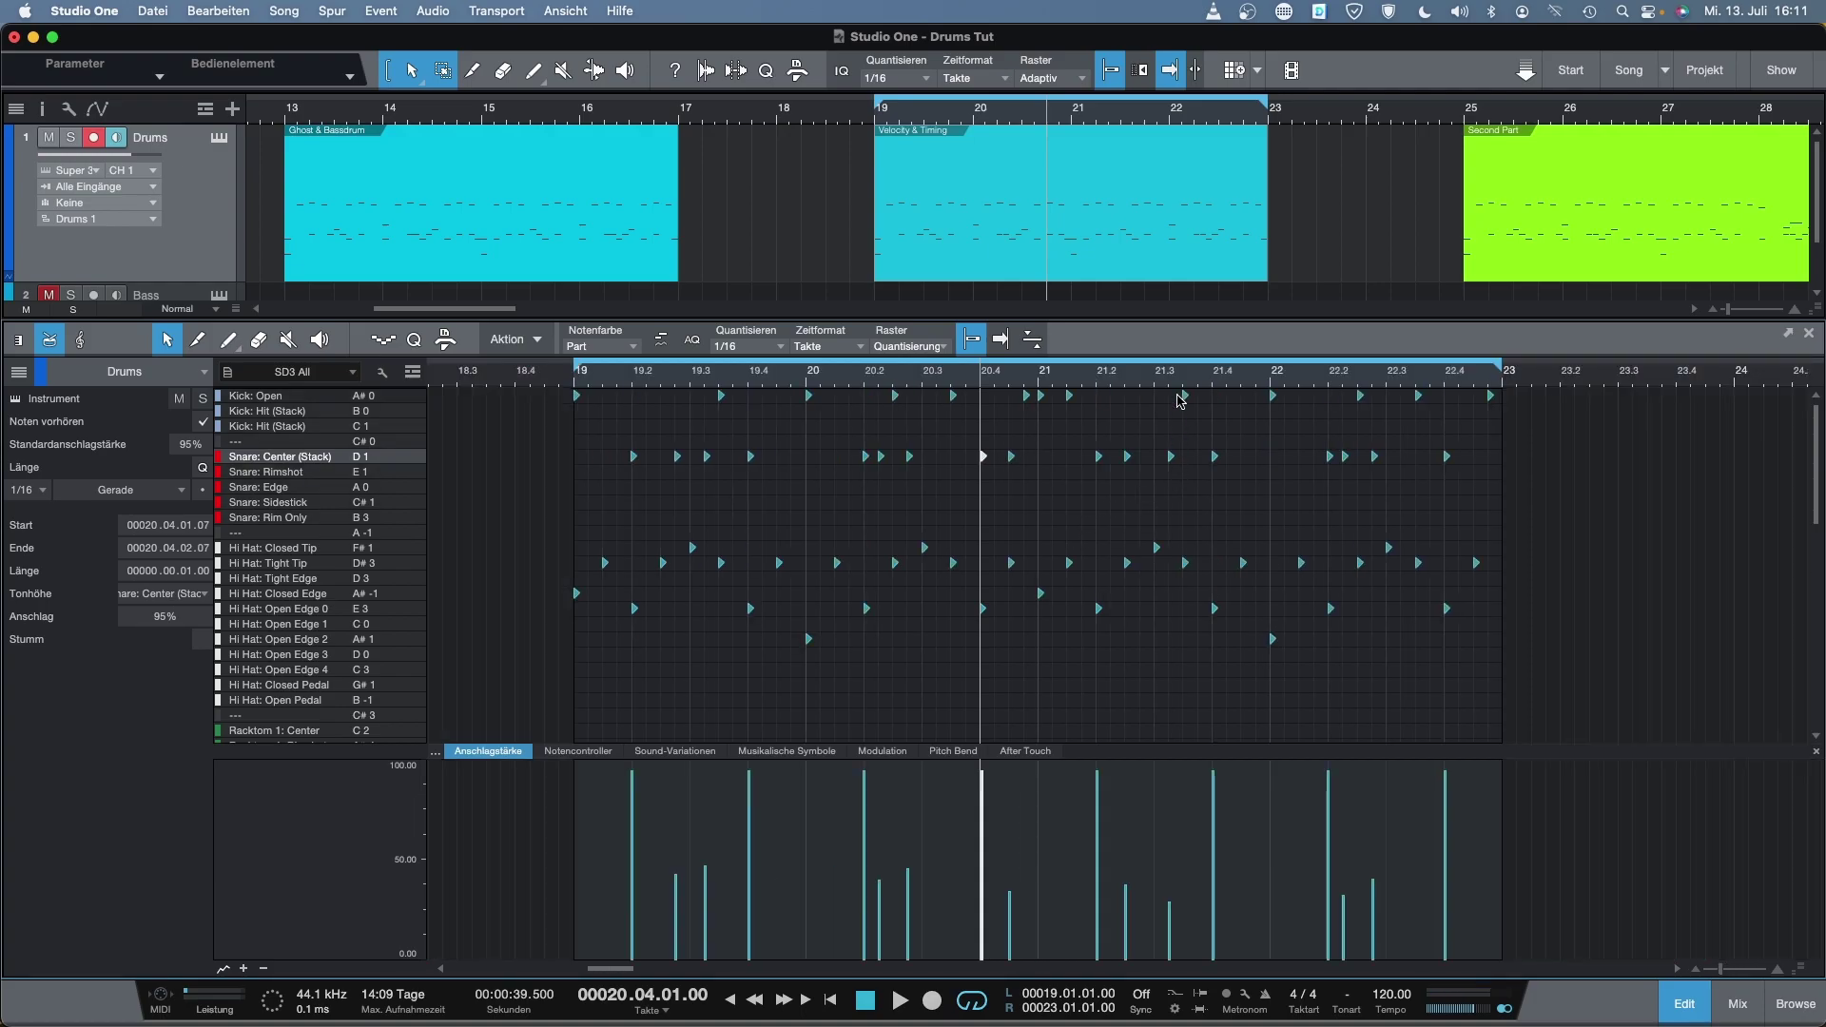
Shift the Snare: Center (Stack) hit on beat 21.4 late, to 21.04.01.16, without grid snapping
{"action": "left_click", "coordinate": [1214, 383]}
{"action": "key", "text": "e"}
{"action": "key", "text": "e"}
{"action": "key", "text": "e"}
{"action": "key", "text": "e"}
{"action": "left_click", "coordinate": [1216, 458]}
{"action": "left_click_drag", "start_coordinate": [1218, 464], "coordinate": [1255, 462]}
{"action": "key", "text": "w"}
{"action": "key", "text": "w"}
{"action": "key", "text": "w"}
{"action": "key", "text": "w"}
{"action": "key", "text": "w"}
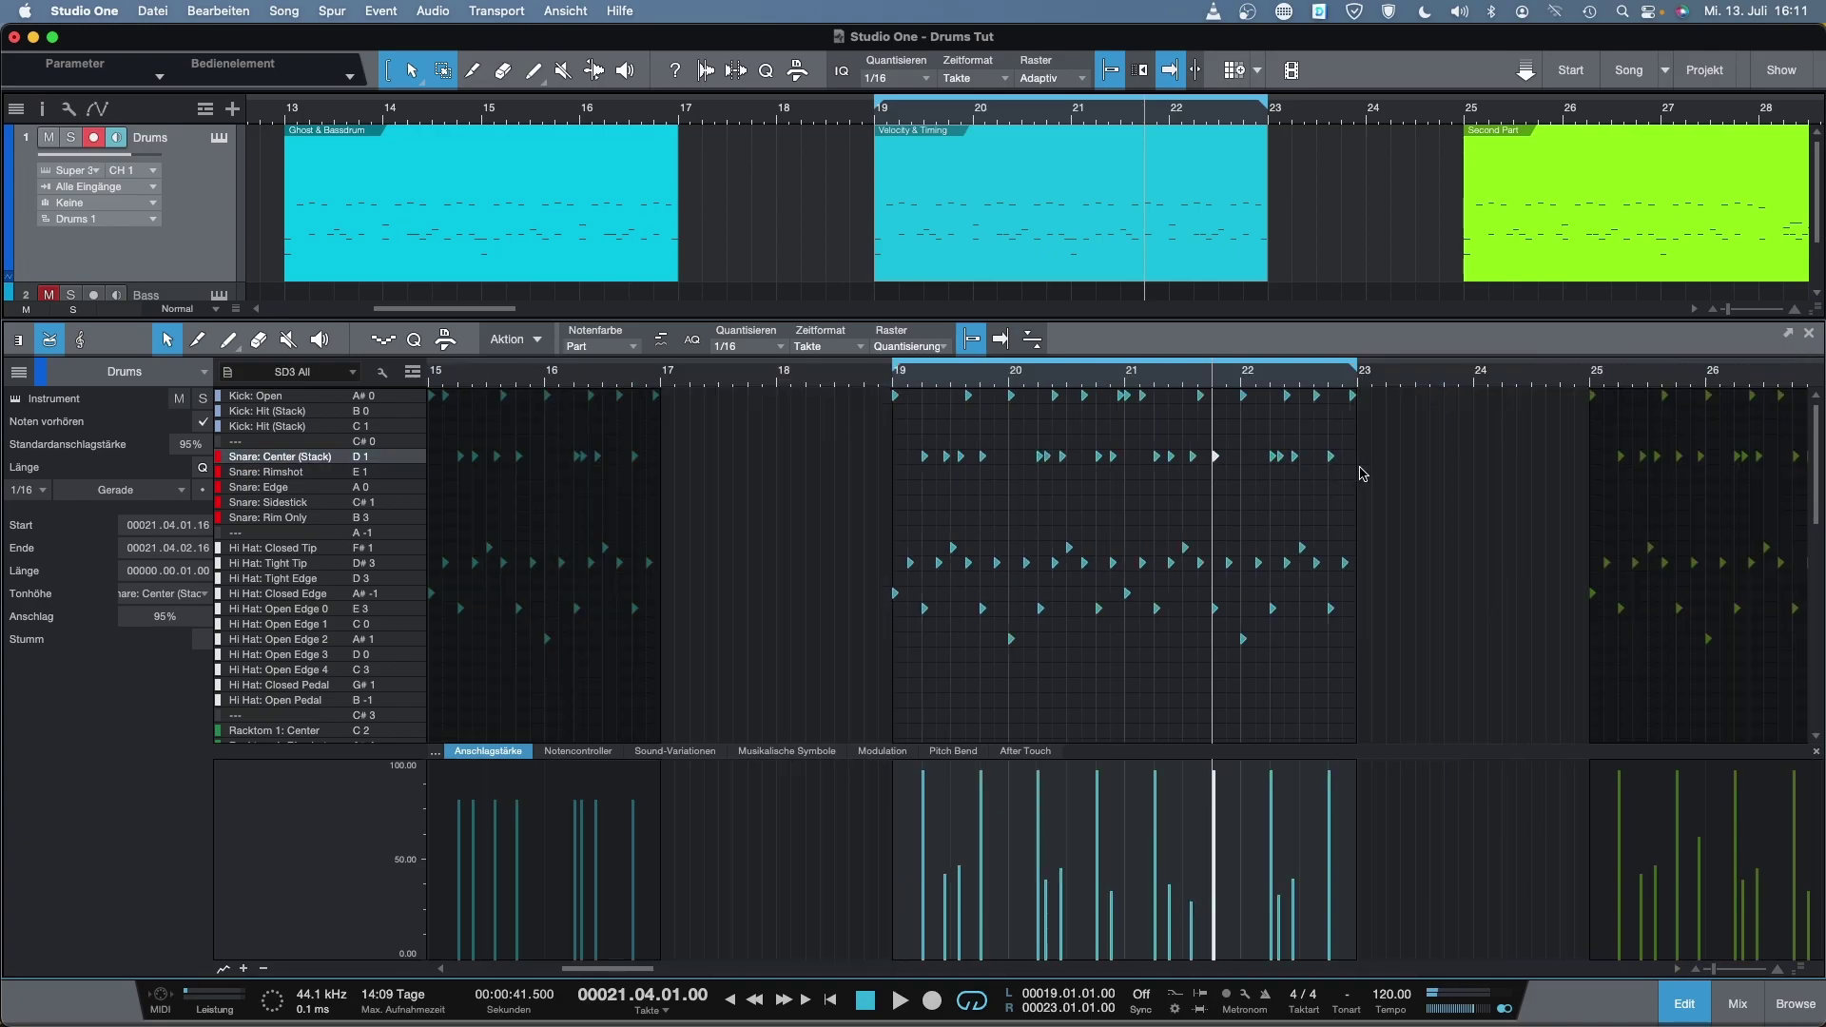
{"action": "key", "text": "w"}
Shift the Snare: Center (Stack) hit on beat 22.4 late, to 22.04.01.48, without grid snapping
{"action": "left_click", "coordinate": [1275, 384]}
{"action": "key", "text": "e"}
{"action": "key", "text": "e"}
{"action": "key", "text": "e"}
{"action": "key", "text": "e"}
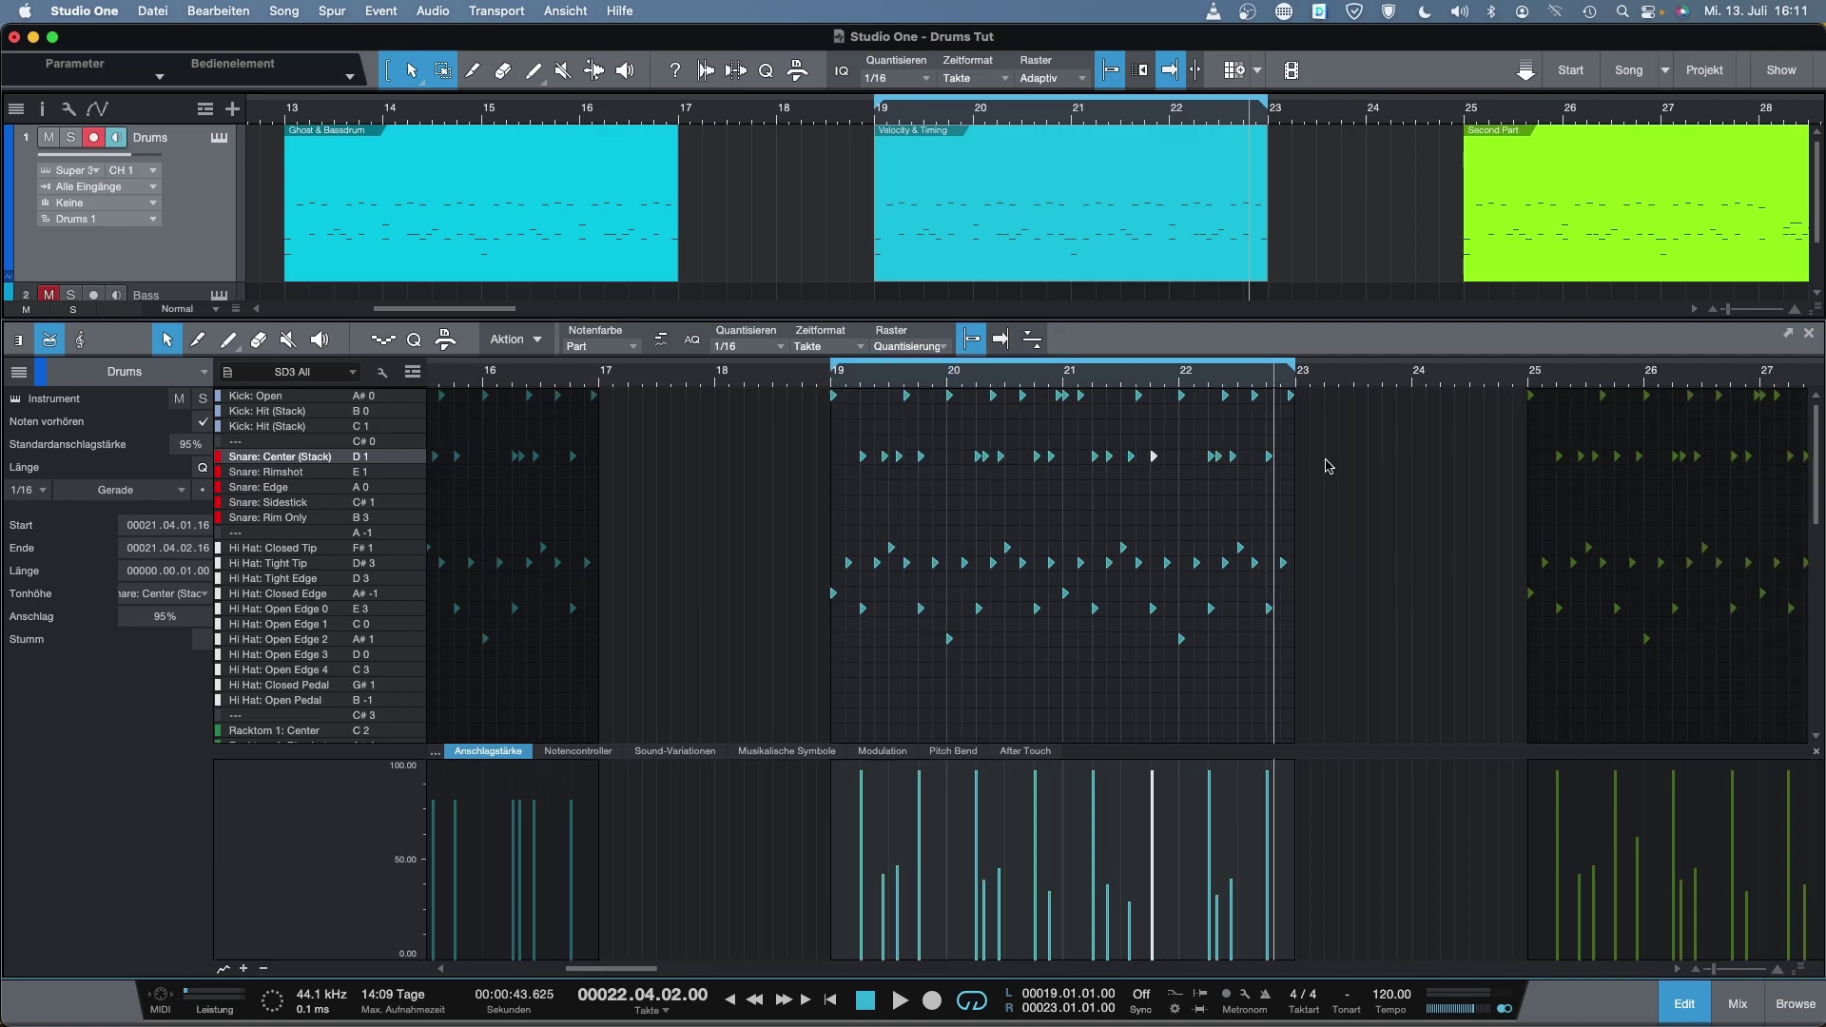
{"action": "left_click", "coordinate": [1220, 460]}
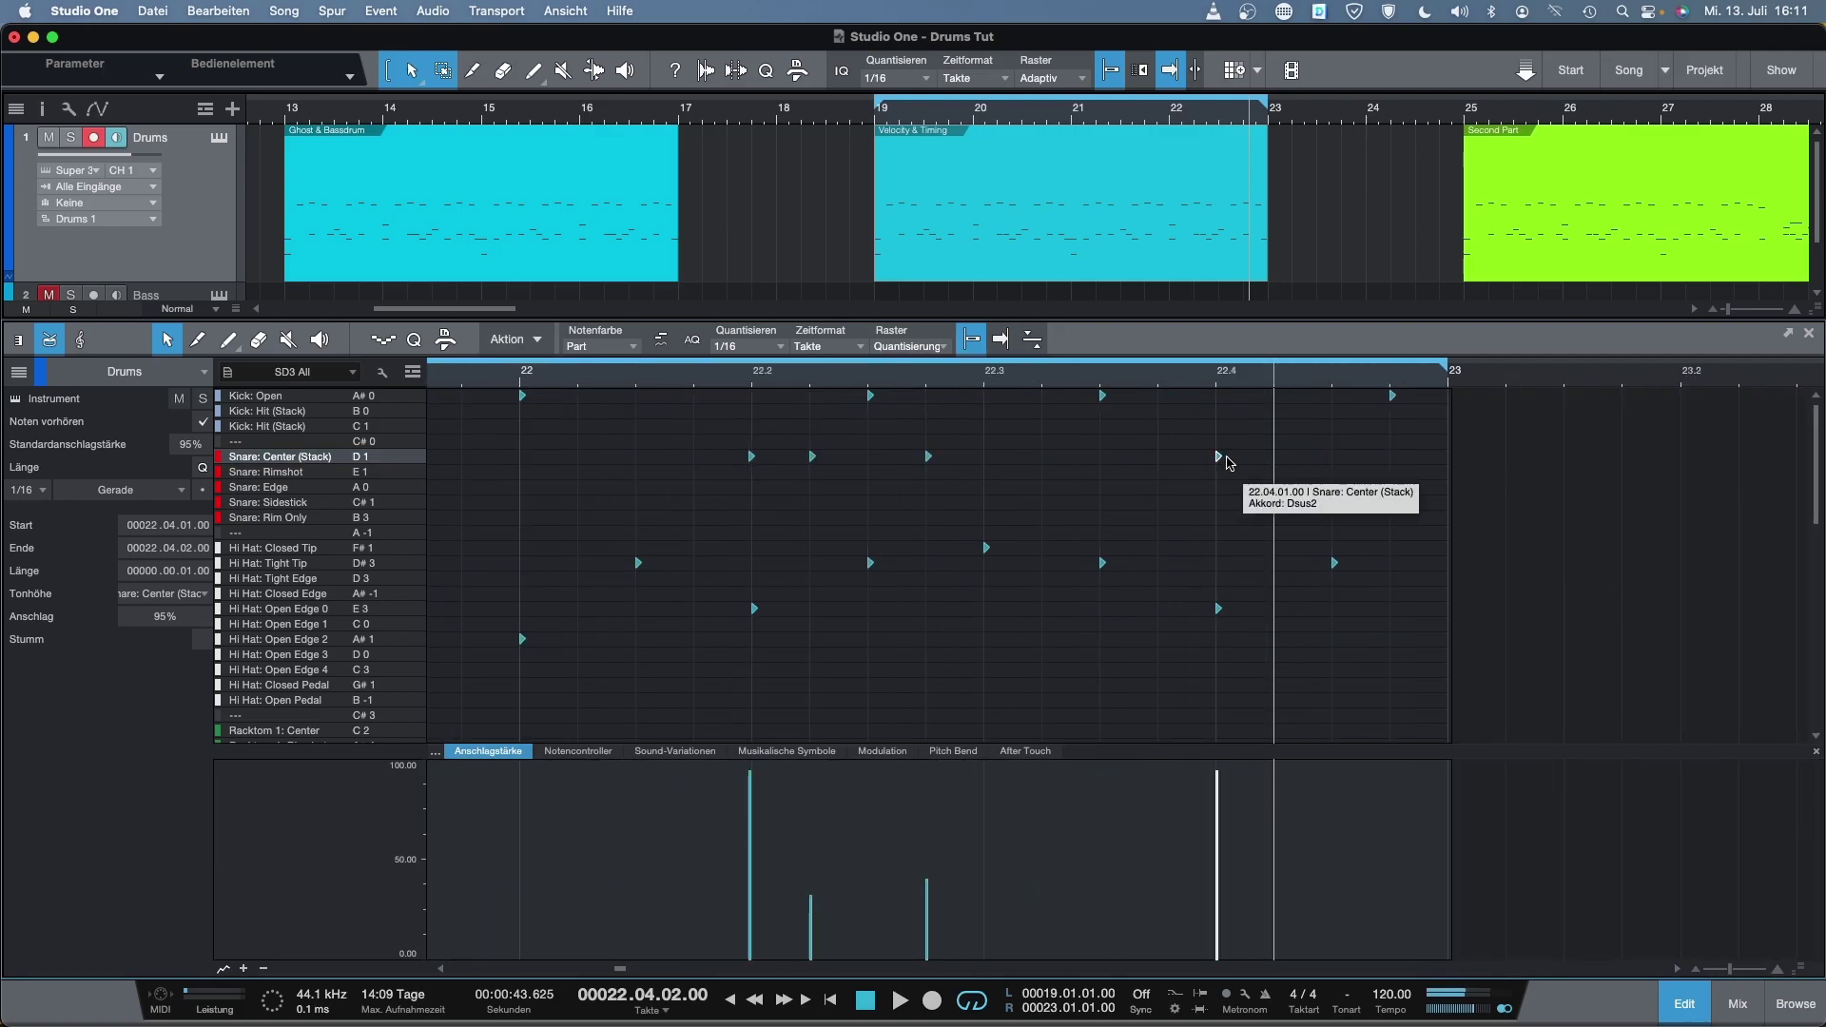
{"action": "left_click_drag", "start_coordinate": [1238, 458], "coordinate": [1266, 458]}
{"action": "key", "text": "w"}
{"action": "key", "text": "w"}
{"action": "key", "text": "w"}
{"action": "key", "text": "w"}
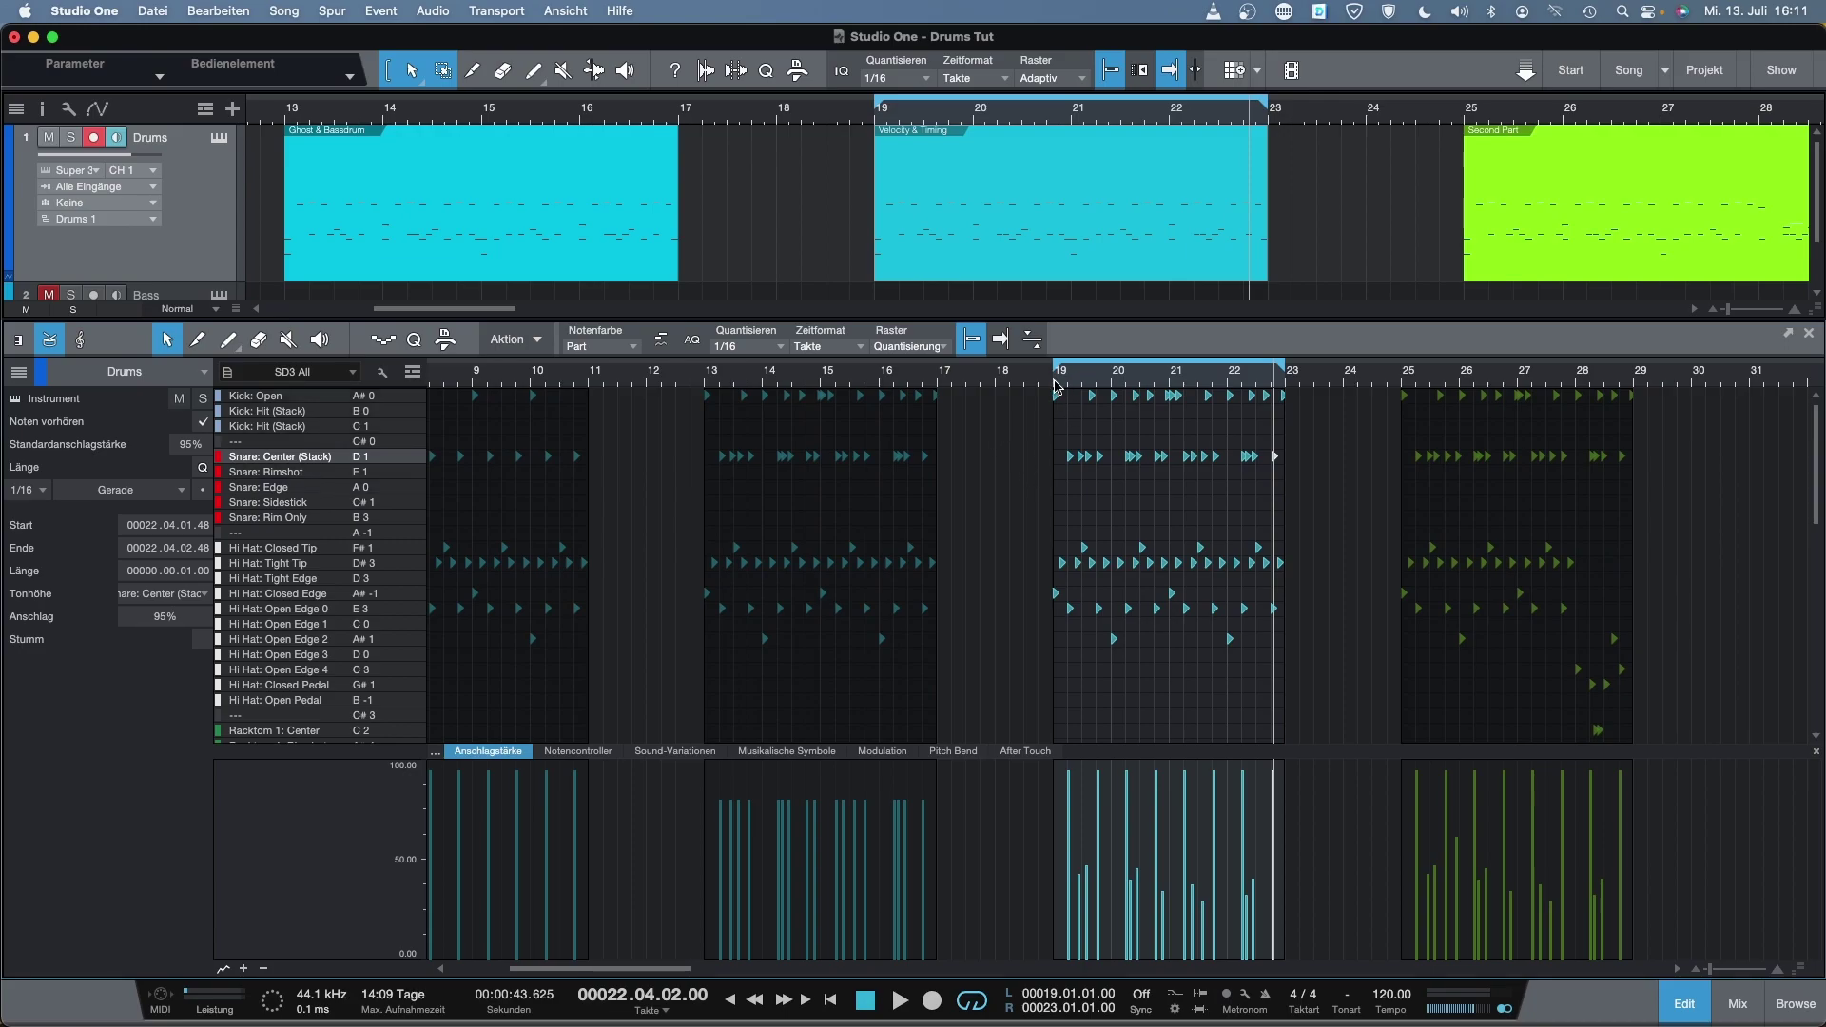
Play the Velocity & Timing part to judge all the shifted snare hits
{"action": "key", "text": "e"}
{"action": "key", "text": "space"}
{"action": "key", "text": "f"}
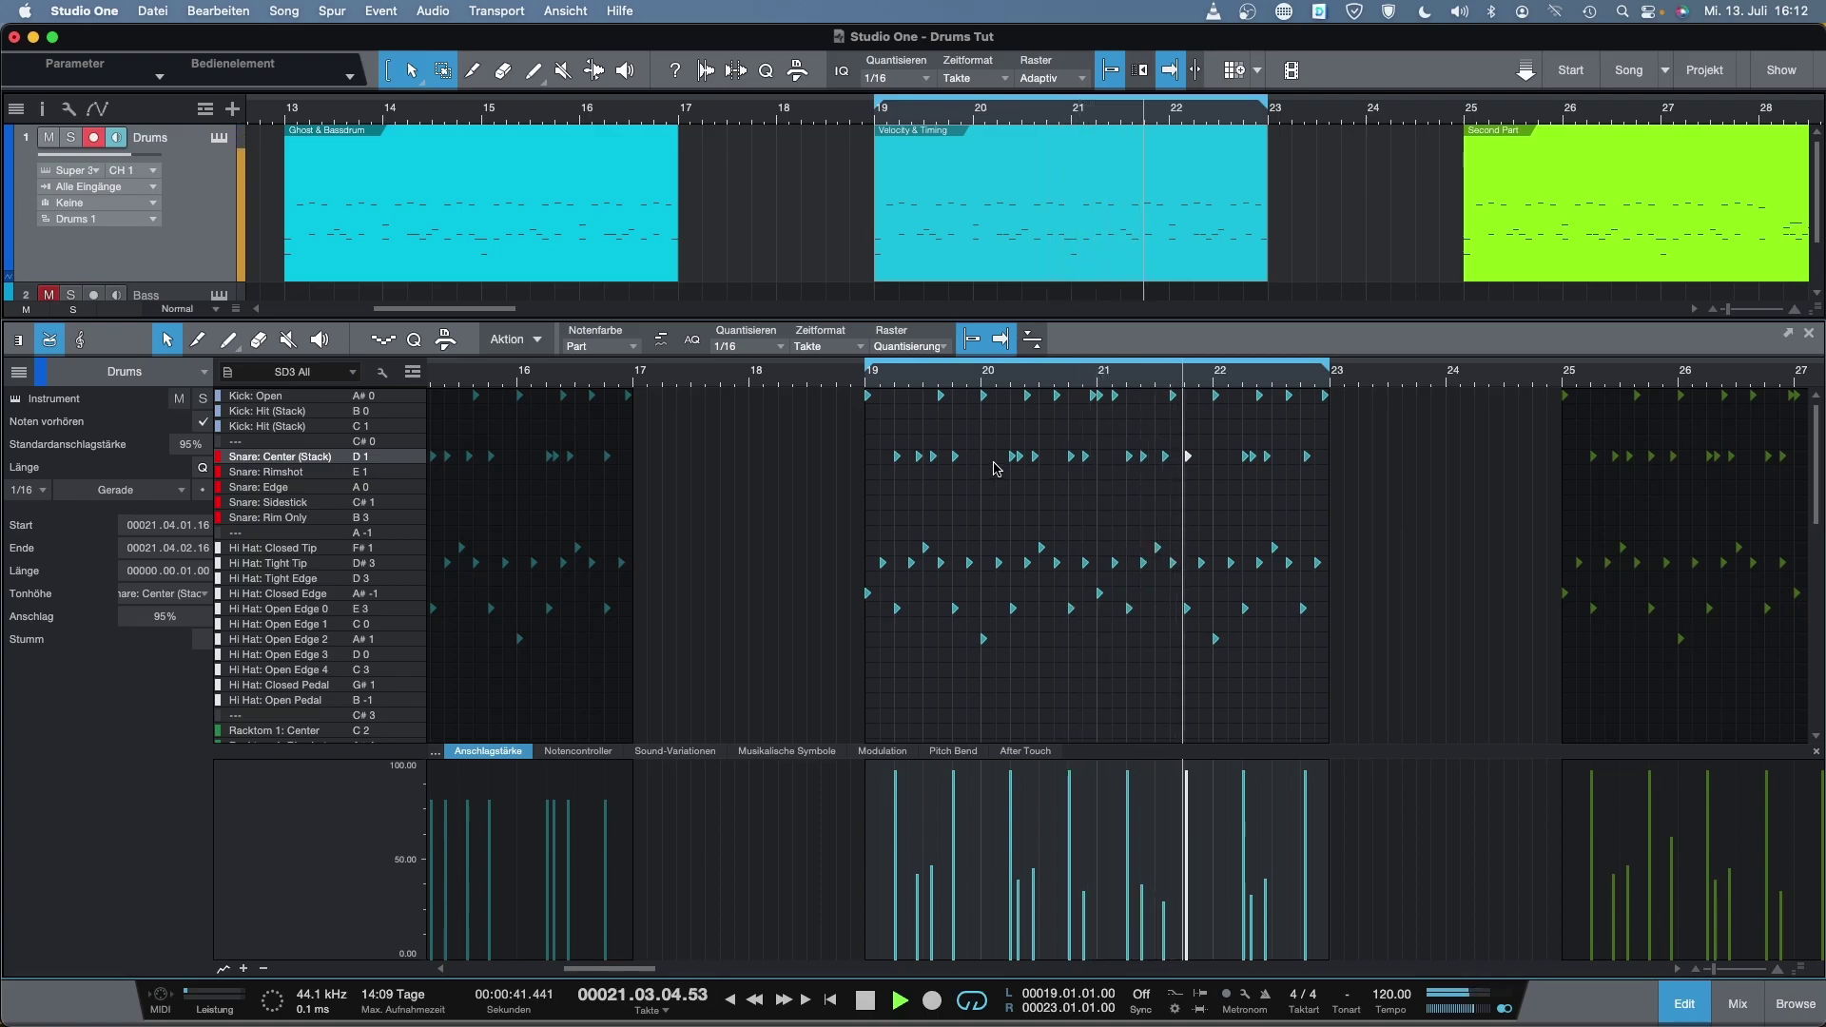
{"action": "key", "text": "space"}
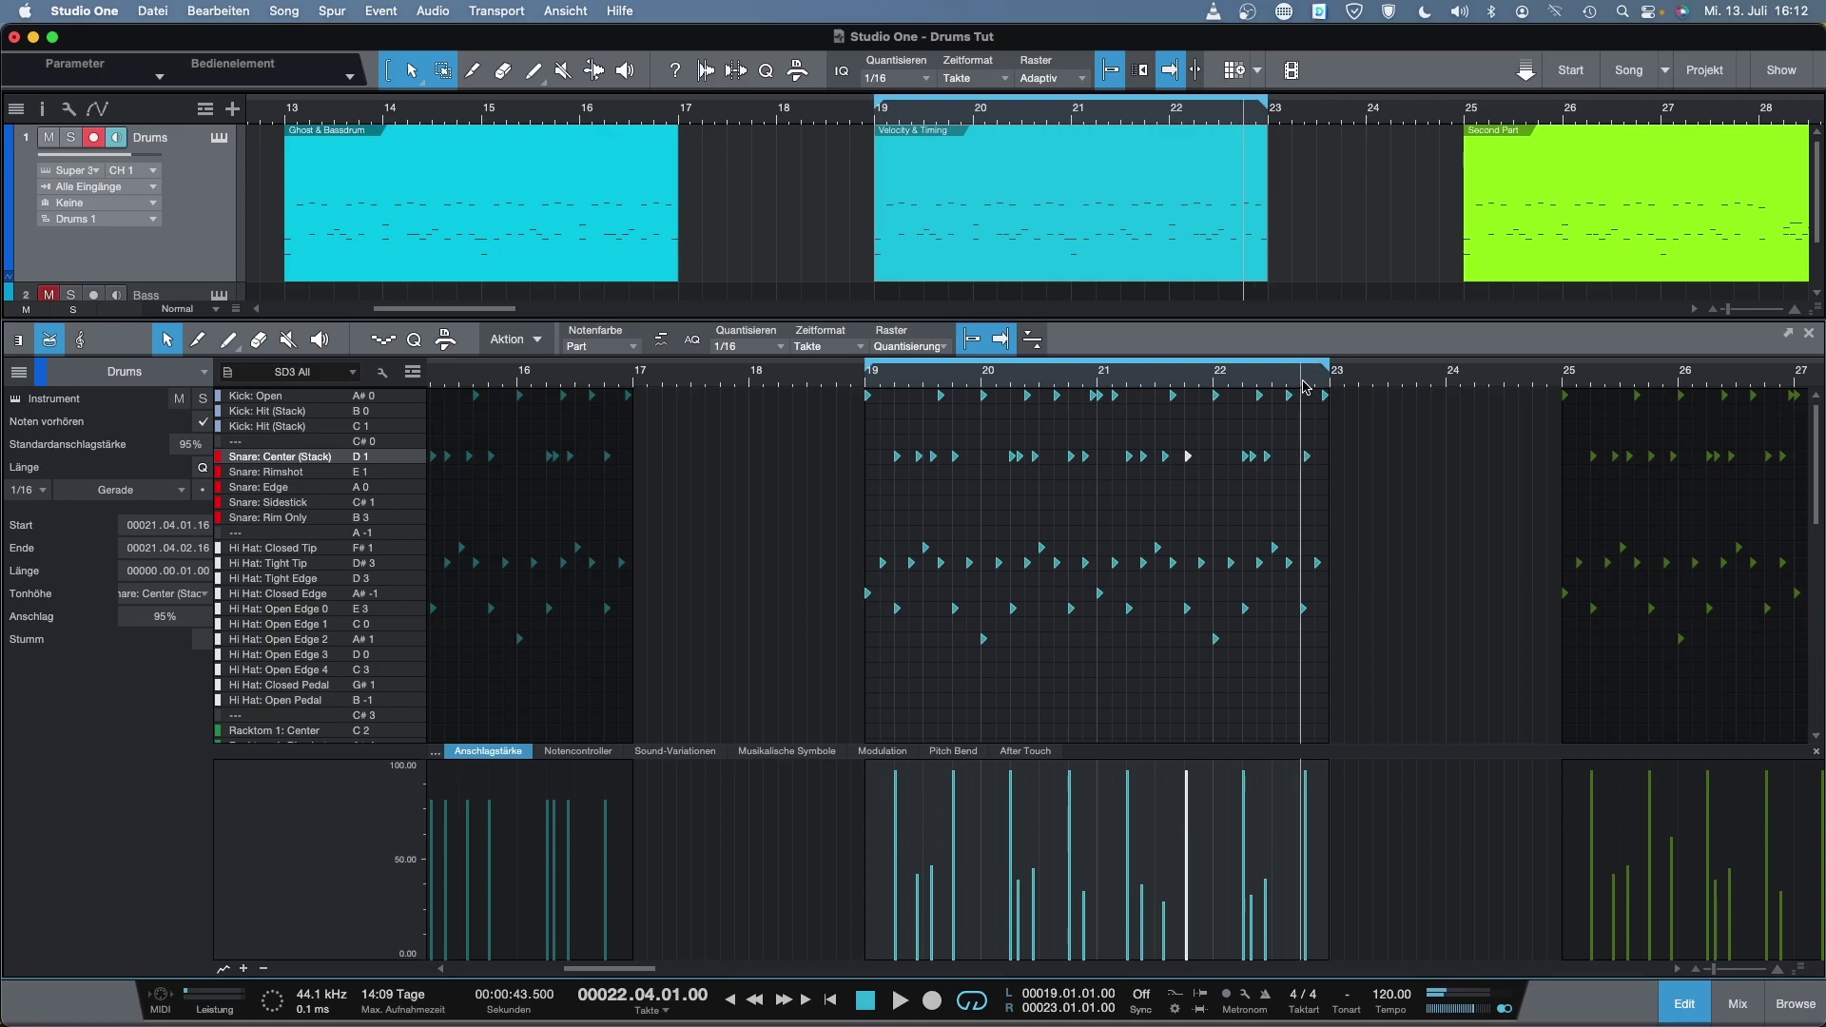
Pull the late Snare: Center (Stack) hit on beat 22.4 closer to the beat, to 22.04.01.09, with grid snapping off
{"action": "scroll", "coordinate": [1306, 385], "scroll_direction": "up", "scroll_amount": 5}
{"action": "left_click_drag", "start_coordinate": [1359, 457], "coordinate": [1330, 464]}
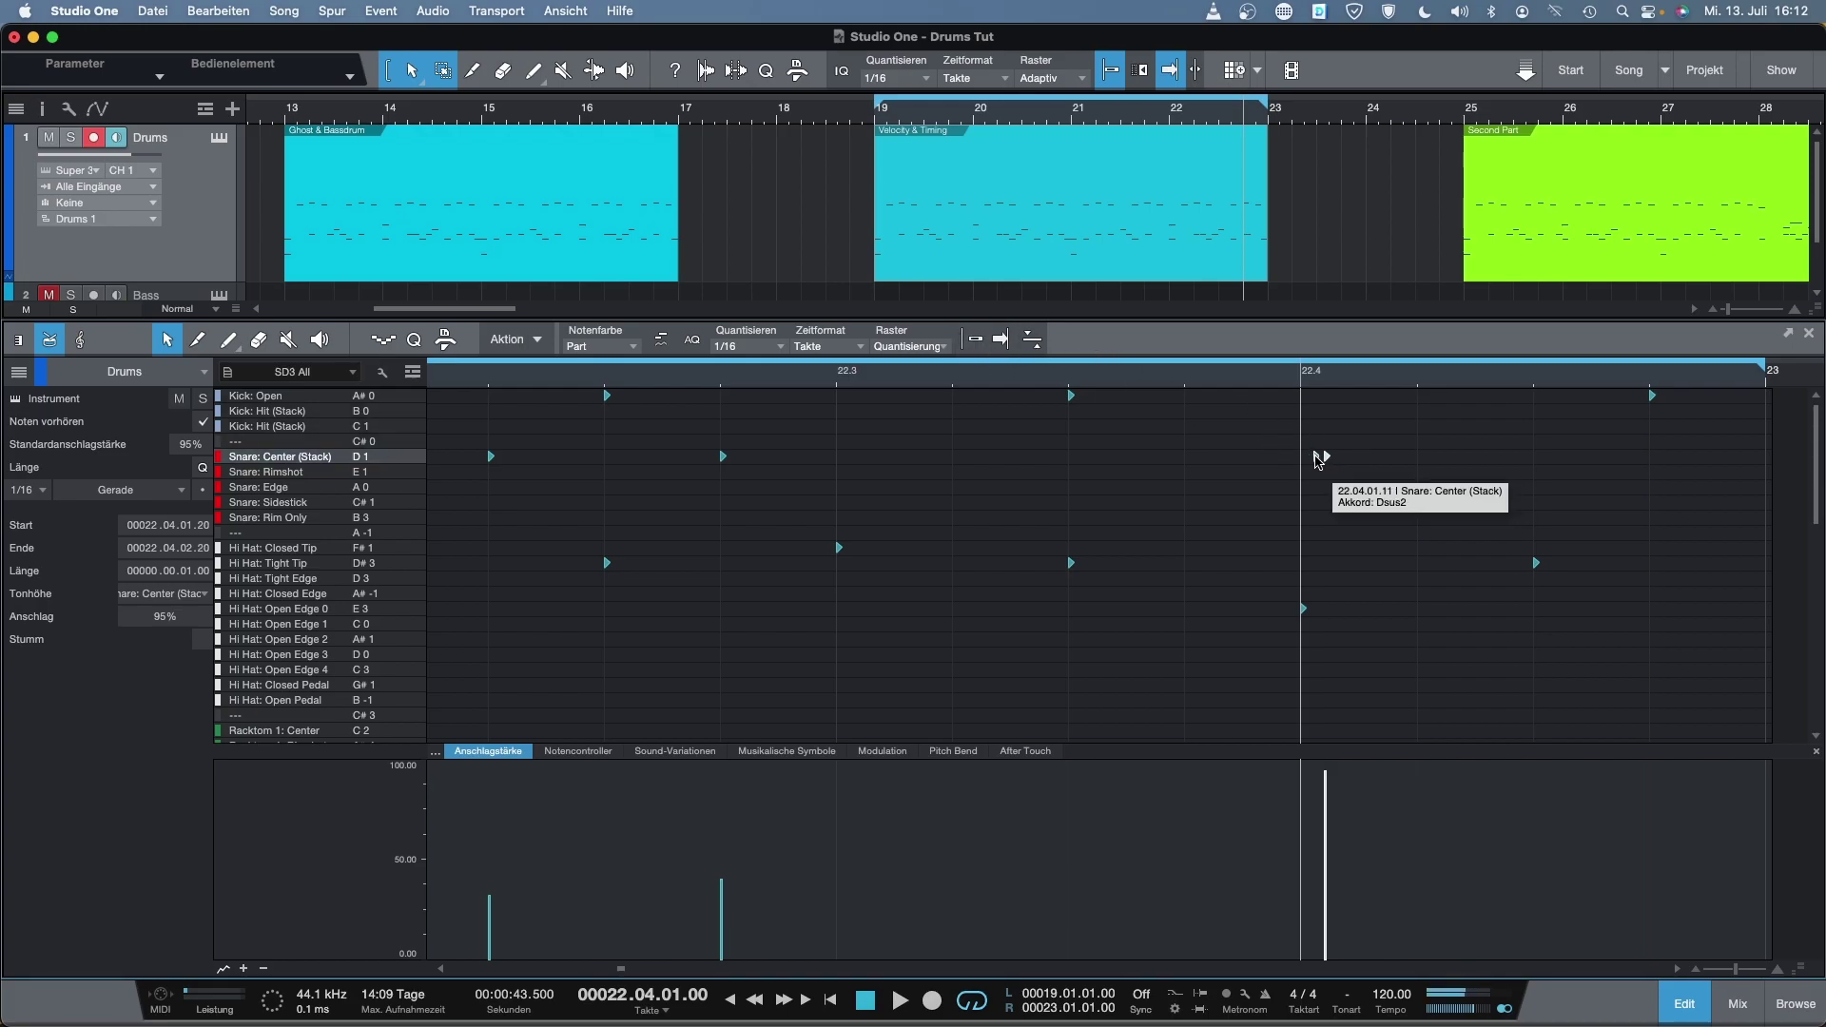
{"action": "left_click_drag", "start_coordinate": [1312, 457], "coordinate": [1312, 458]}
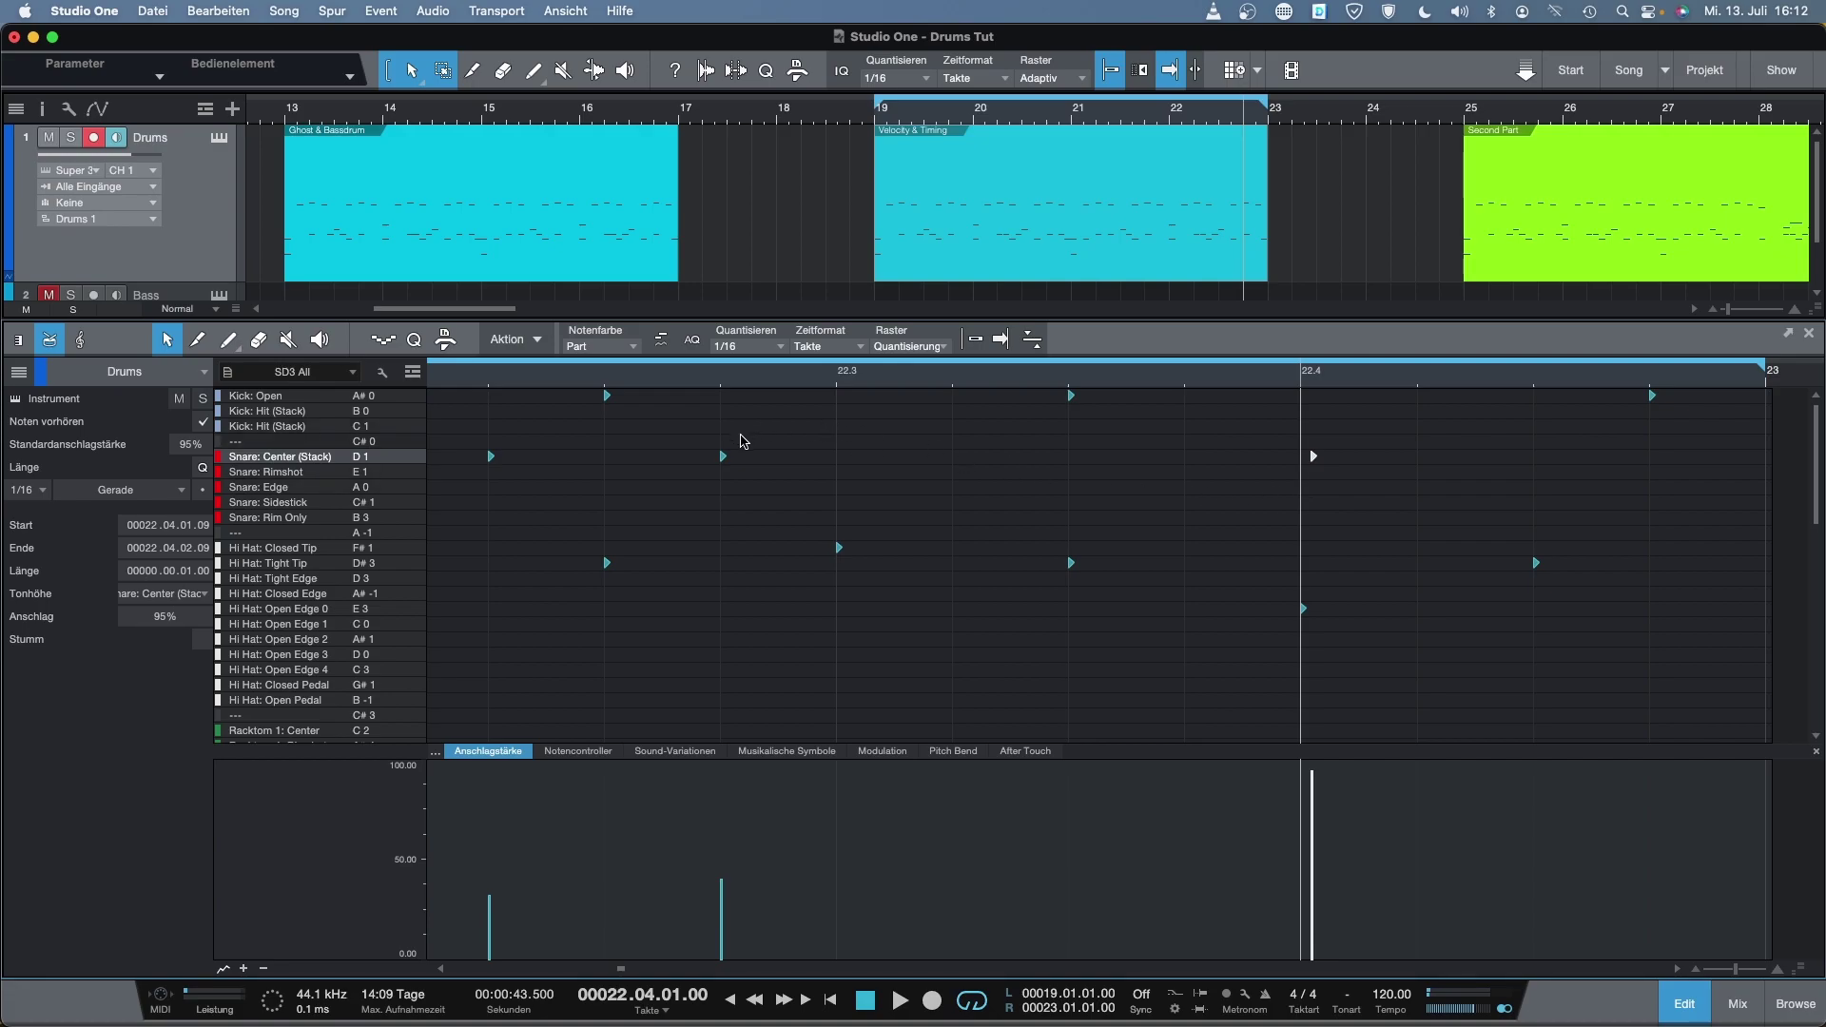
{"action": "key", "text": "w"}
Pull the late Snare: Center (Stack) hit on beat 21.4 closer to the beat, to 21.04.01.10
{"action": "left_click", "coordinate": [840, 381]}
{"action": "key", "text": "e"}
{"action": "left_click_drag", "start_coordinate": [856, 460], "coordinate": [846, 462]}
{"action": "key", "text": "w"}
{"action": "key", "text": "w"}
{"action": "key", "text": "w"}
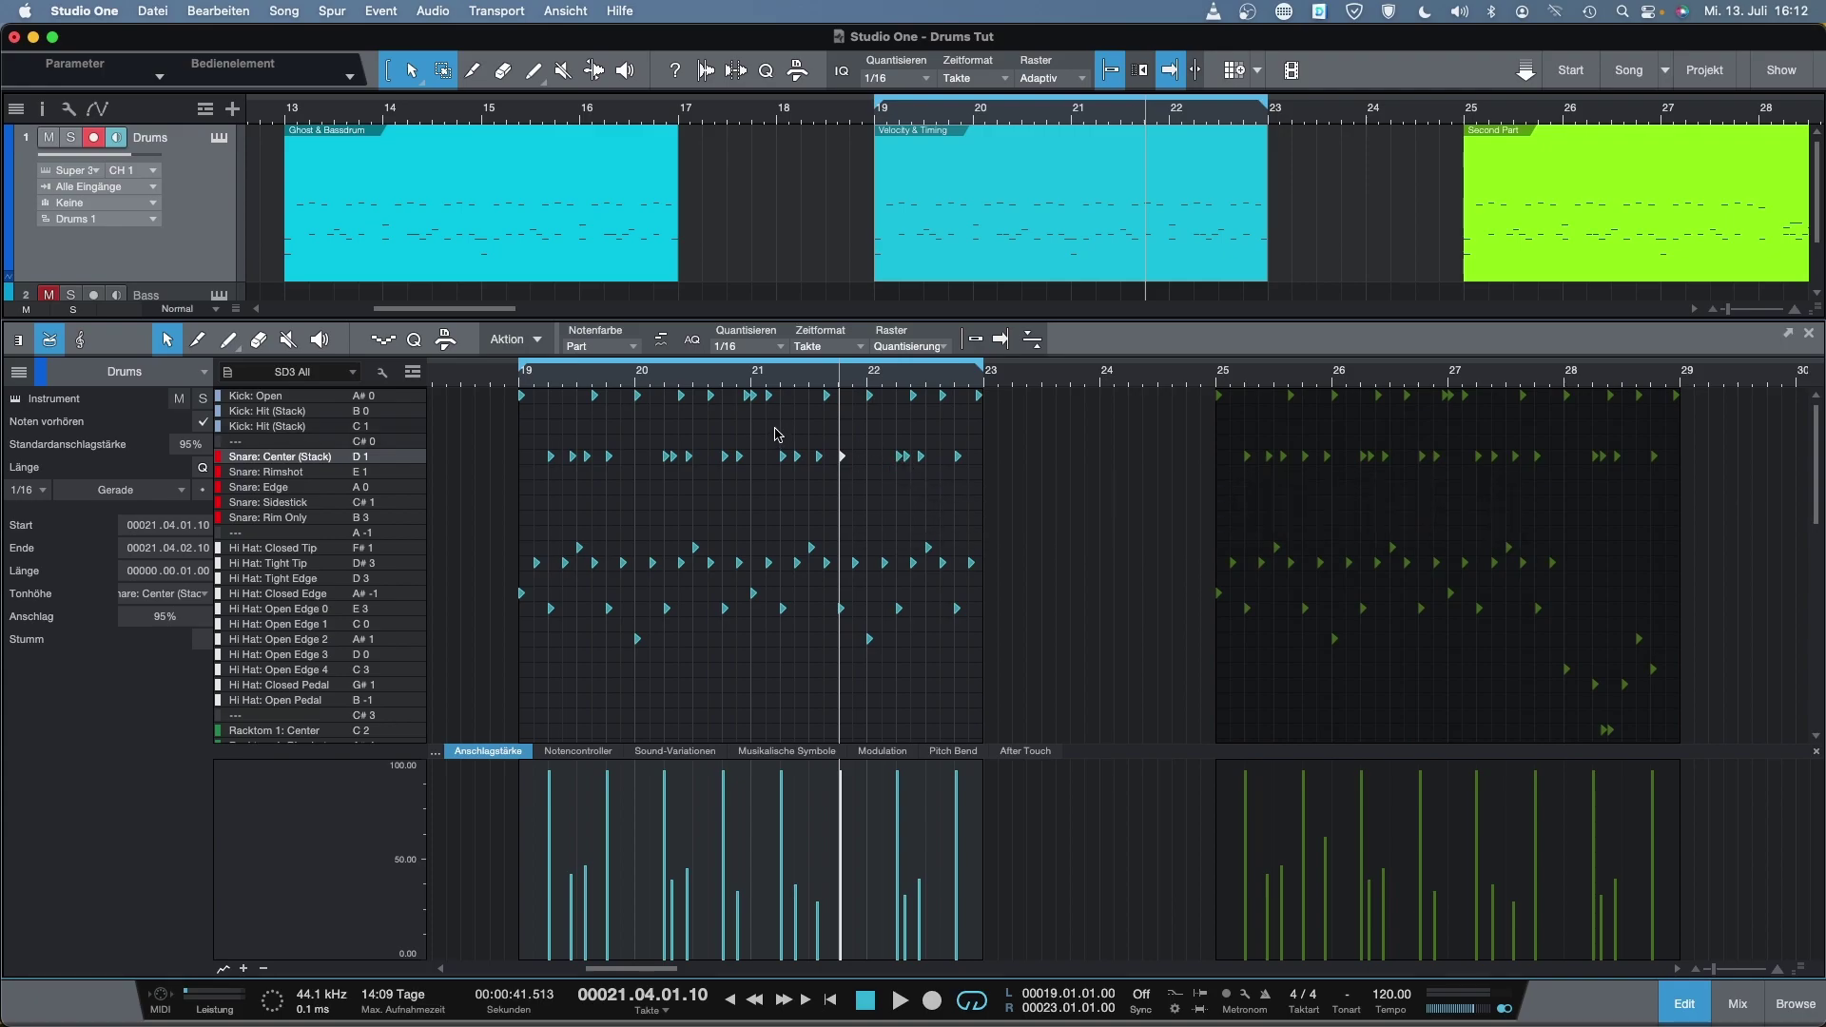
Play the looped Velocity & Timing part from bar 21 with the corrected snare timing
{"action": "left_click", "coordinate": [757, 379]}
{"action": "key", "text": "space"}
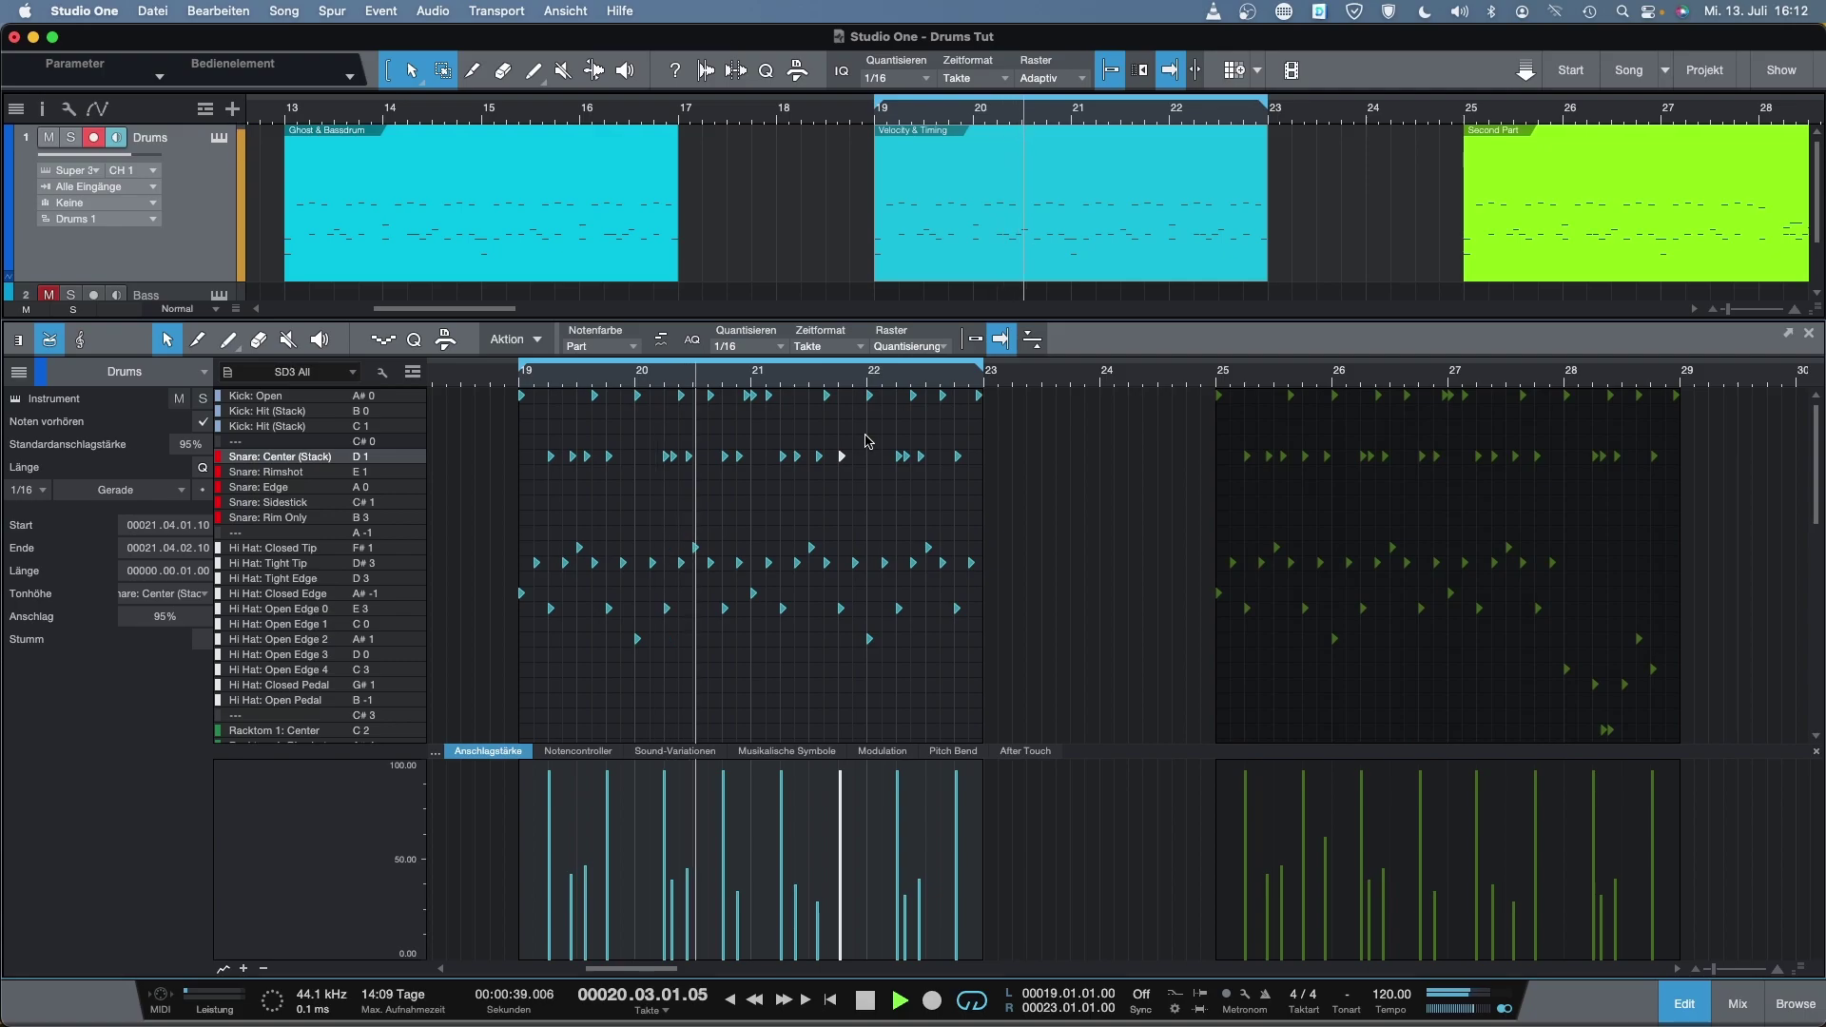
{"action": "key", "text": "space"}
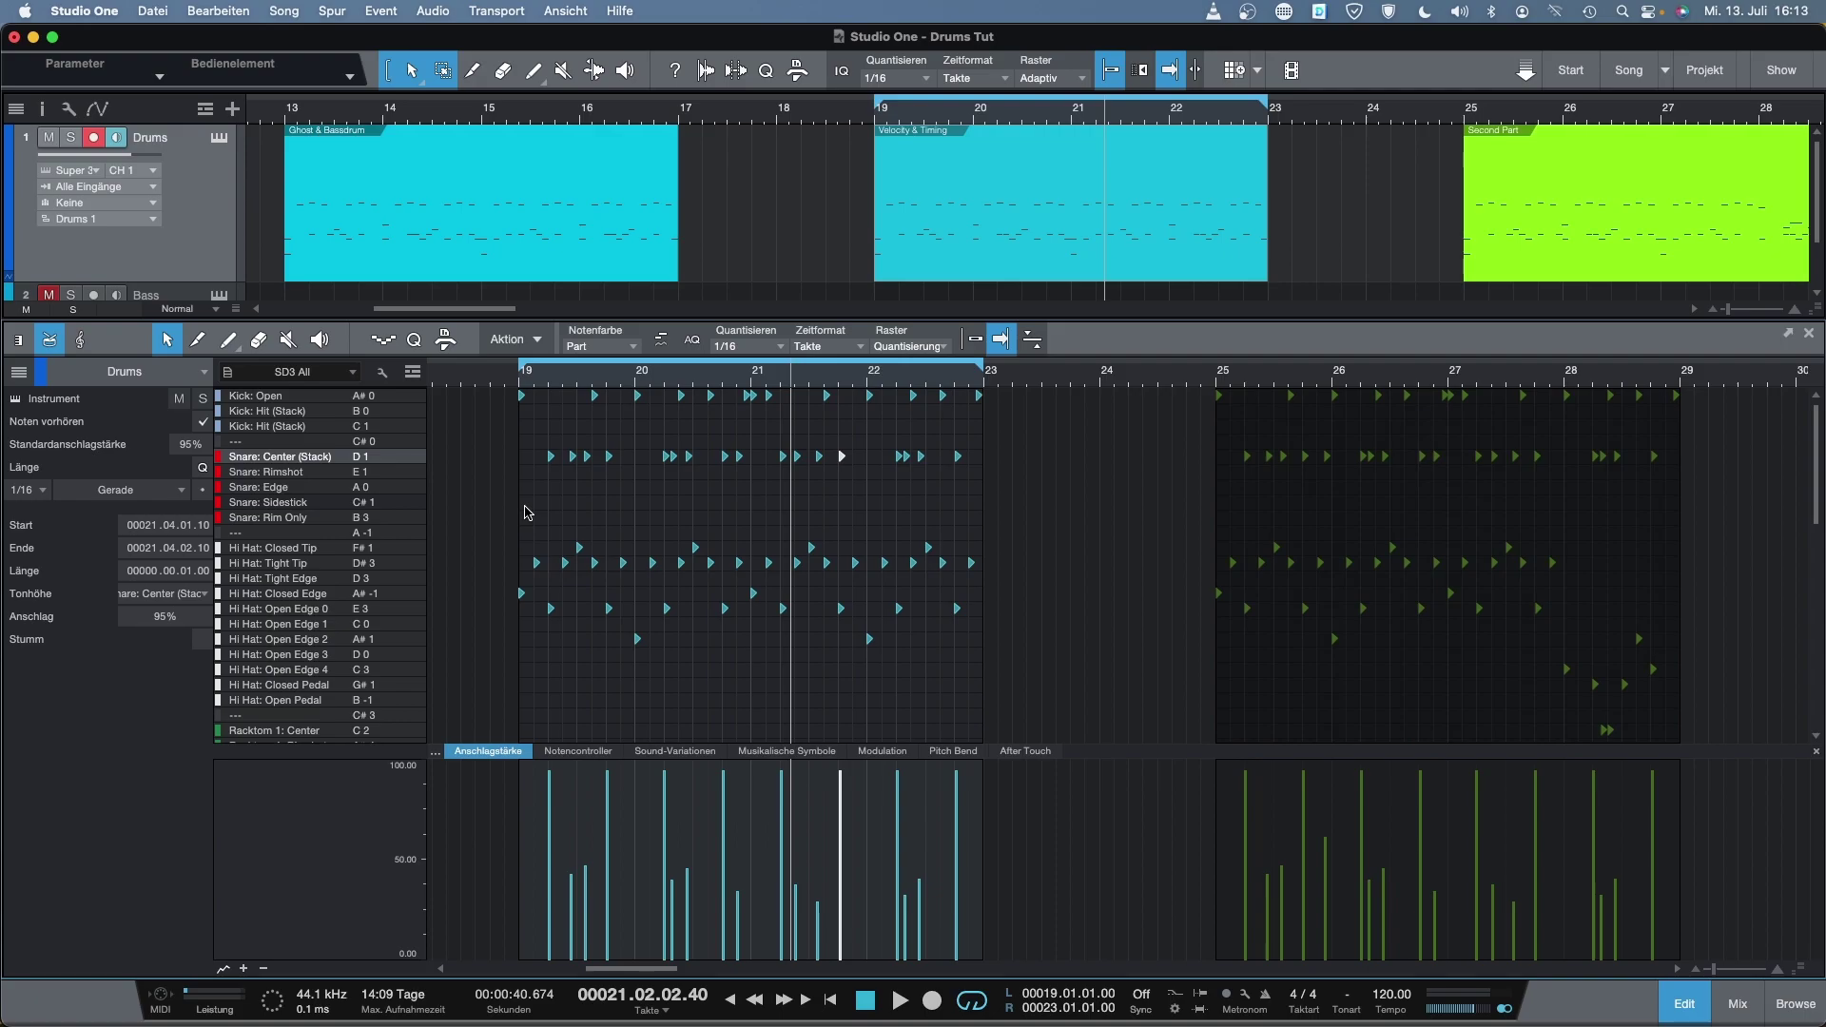
Humanize the start timing of all hi-hat notes in the Velocity & Timing part, with the velocity range sliders centered
{"action": "left_click", "coordinate": [518, 381]}
{"action": "left_click_drag", "start_coordinate": [505, 498], "coordinate": [998, 677]}
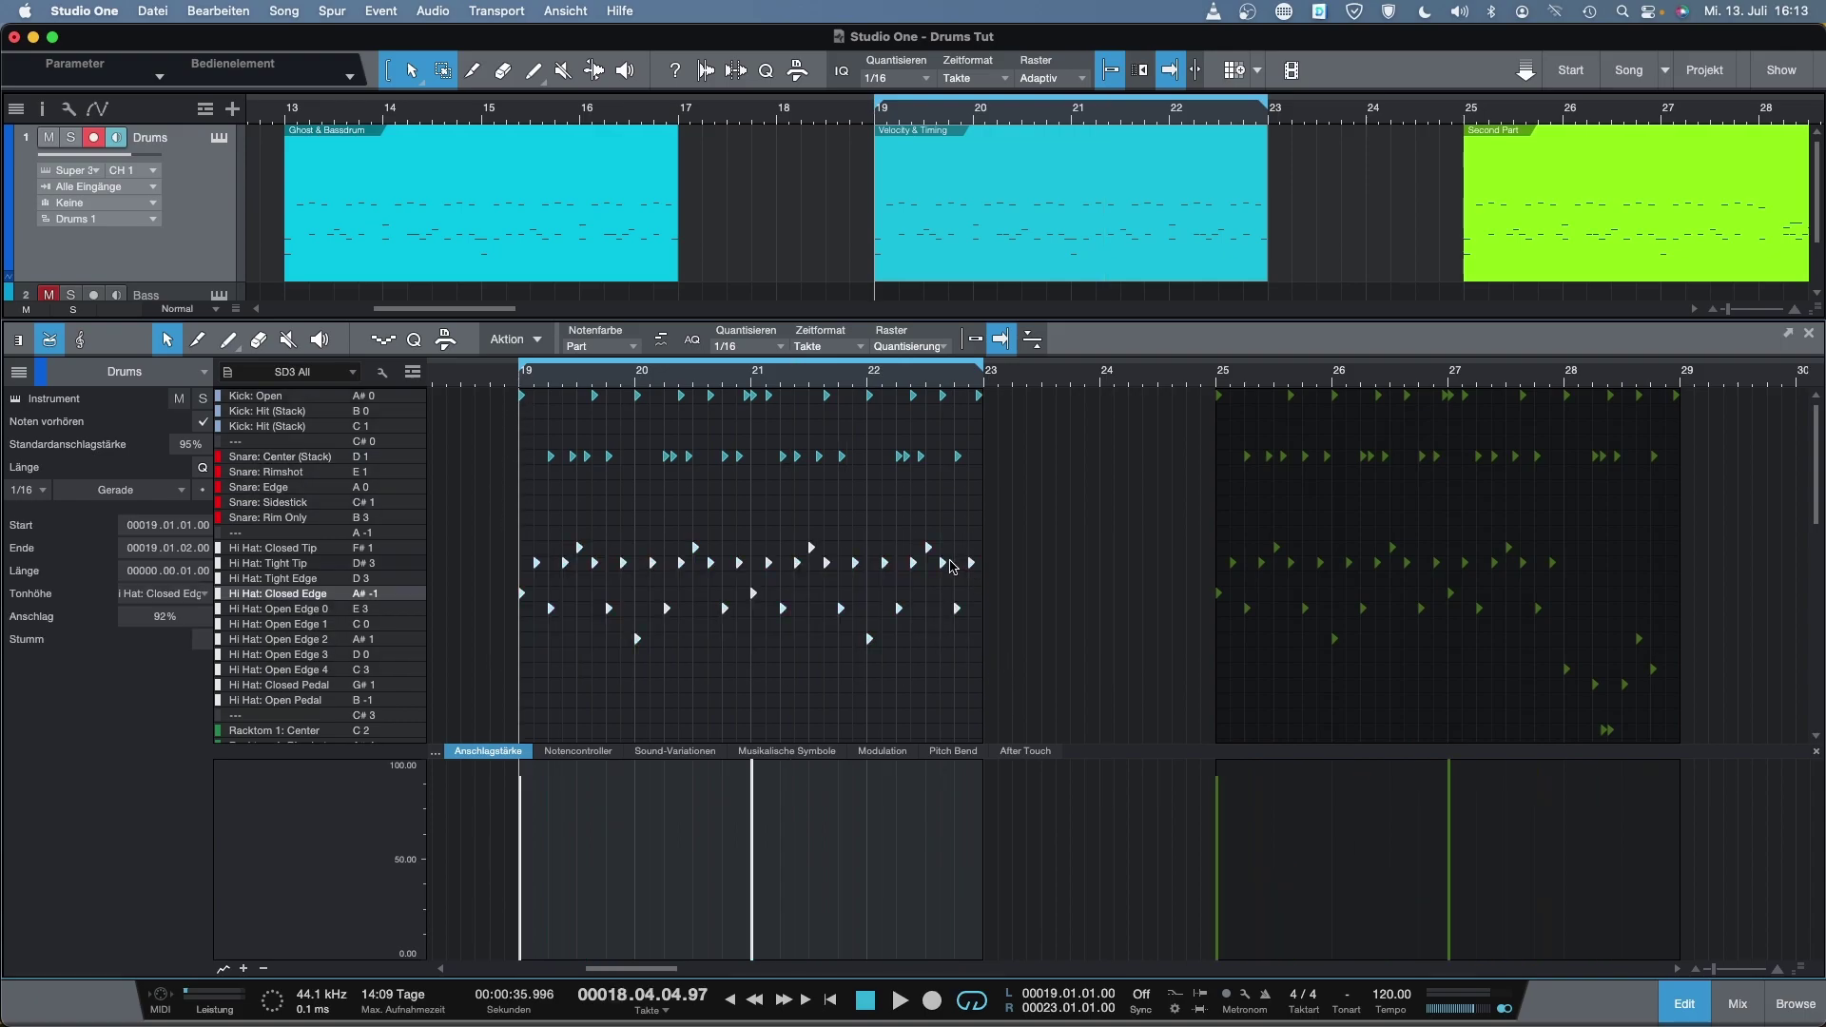
{"action": "right_click", "coordinate": [952, 565]}
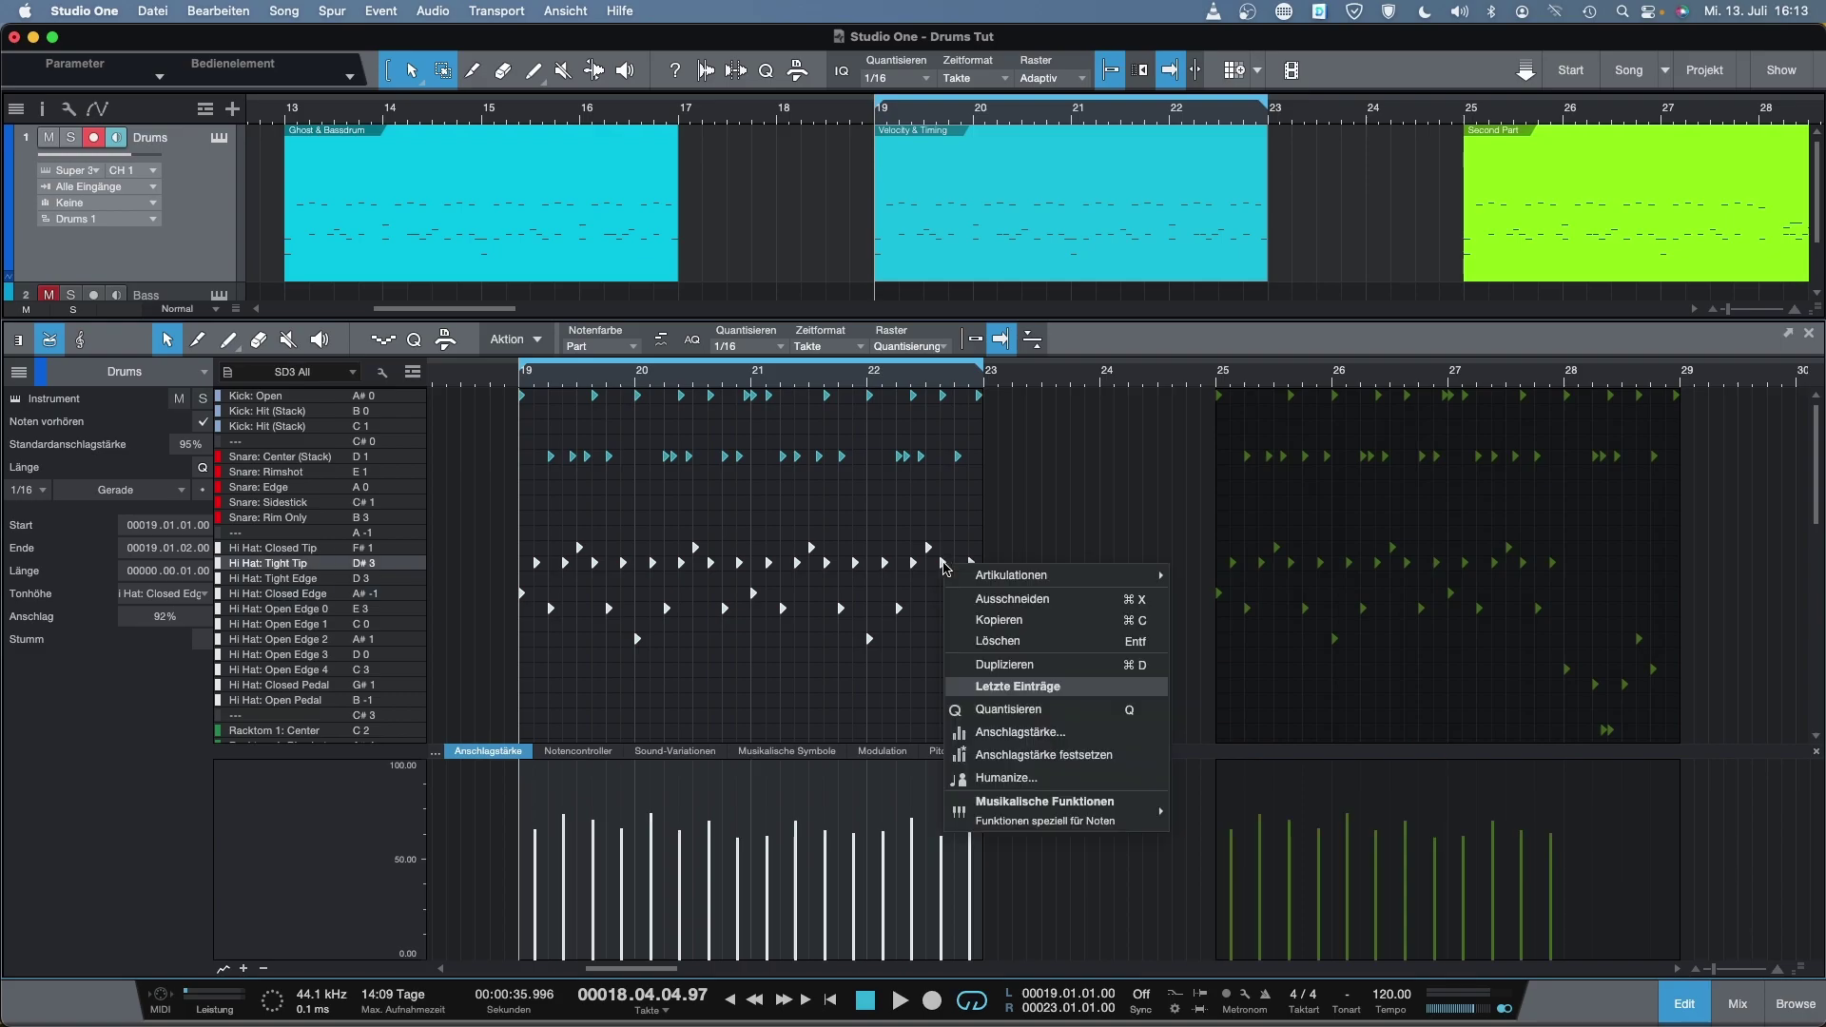
{"action": "left_click", "coordinate": [1006, 777]}
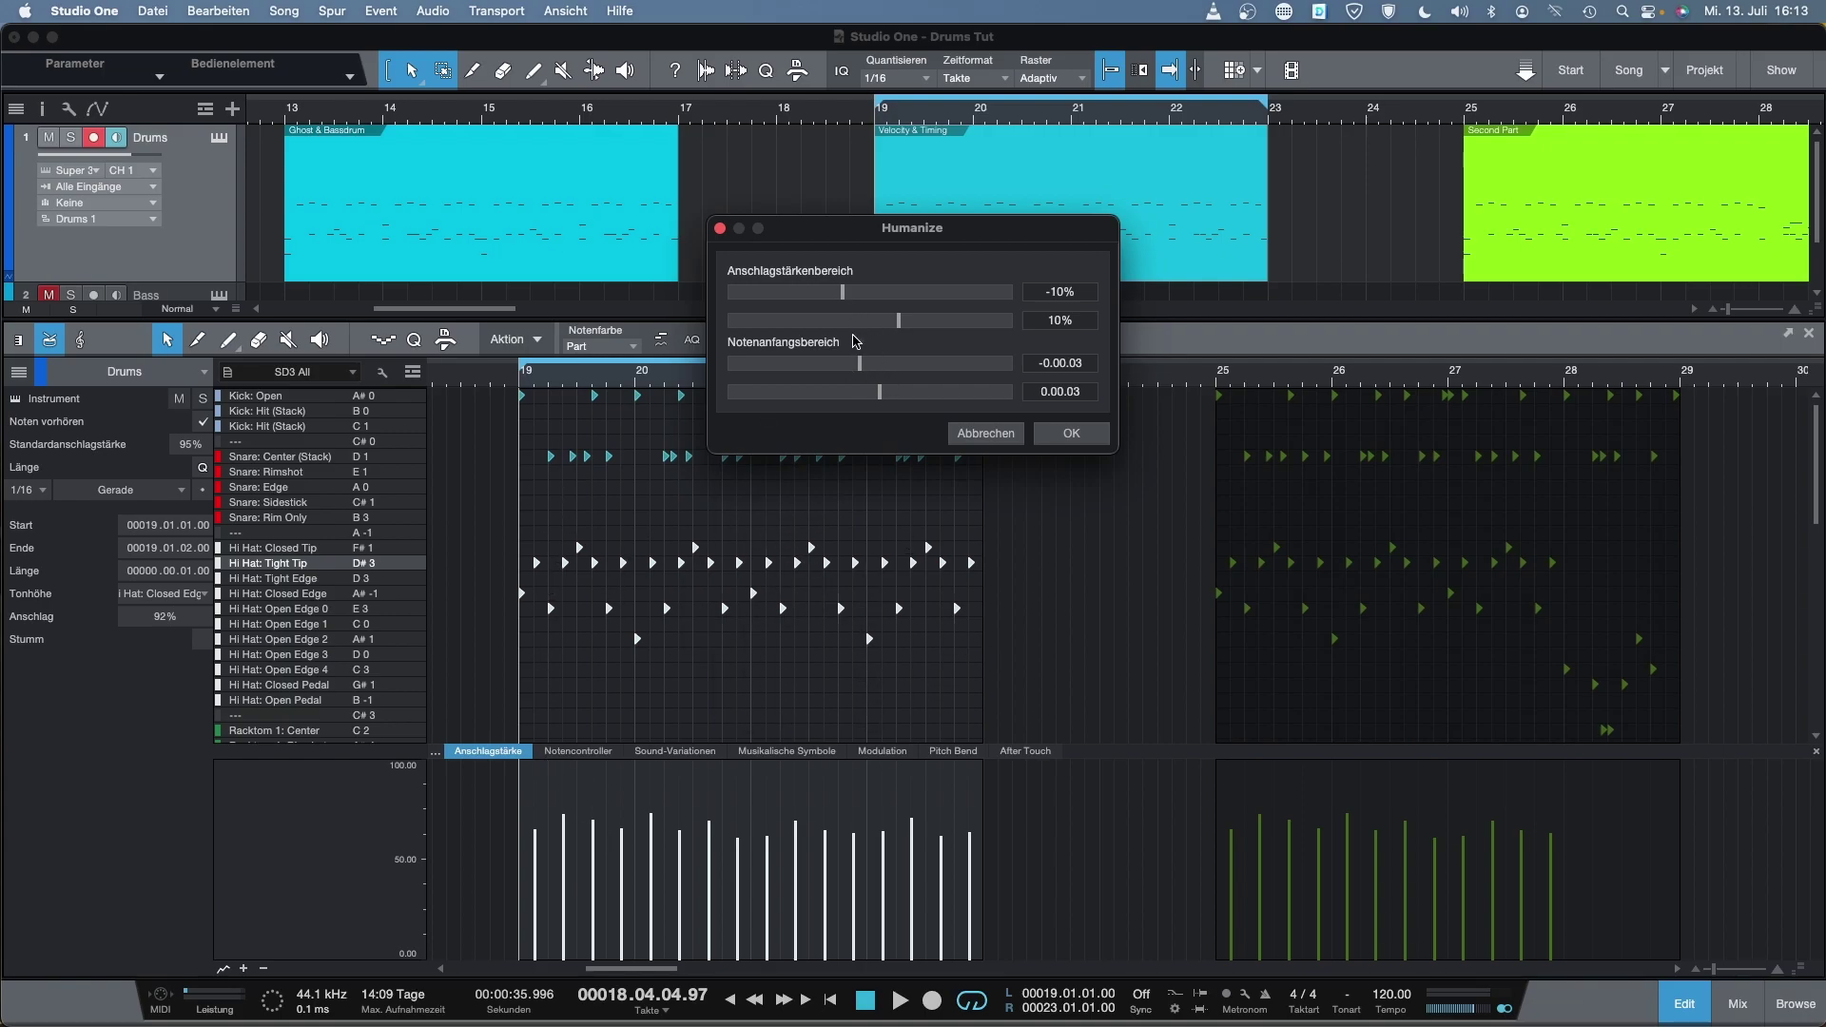
{"action": "left_click_drag", "start_coordinate": [861, 364], "coordinate": [885, 392]}
{"action": "left_click", "coordinate": [869, 297]}
{"action": "left_click", "coordinate": [871, 321]}
{"action": "left_click", "coordinate": [1078, 436]}
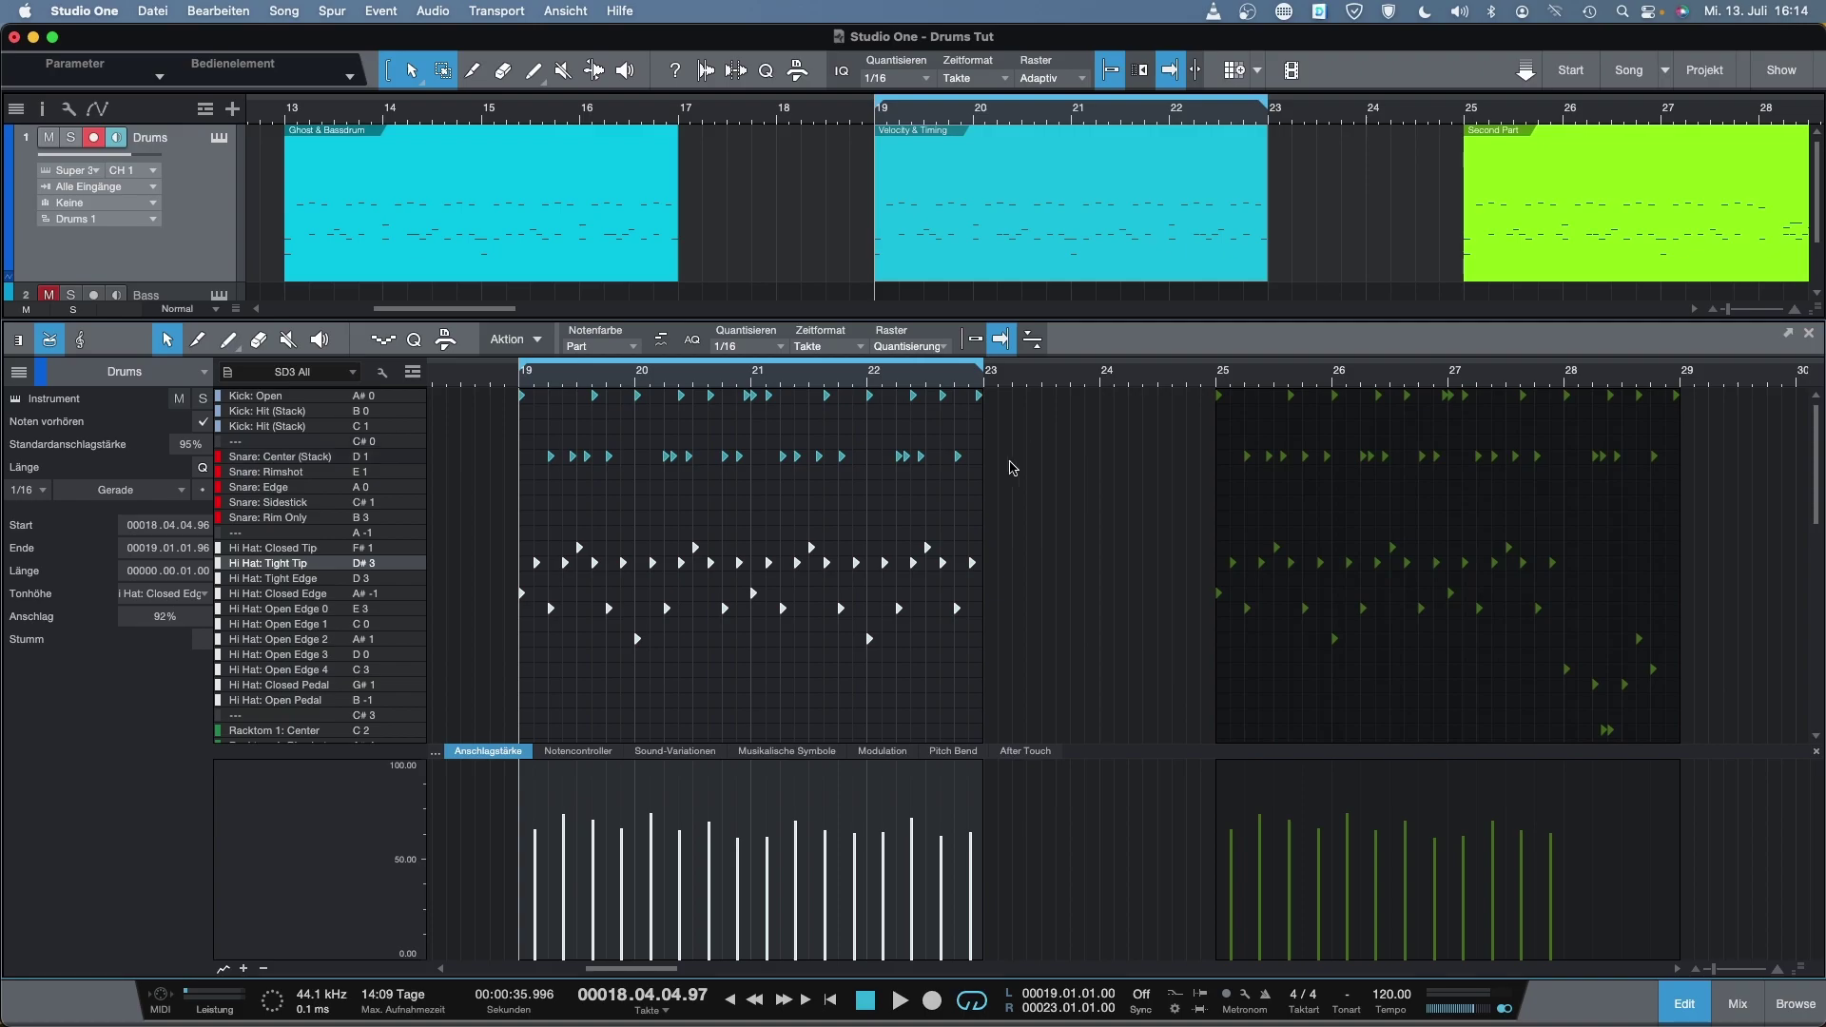
Examine how far the humanized hi-hat hits sit from the grid between bar 19 and beat 19.2
{"action": "key", "text": "e"}
{"action": "key", "text": "e"}
{"action": "key", "text": "e"}
{"action": "key", "text": "e"}
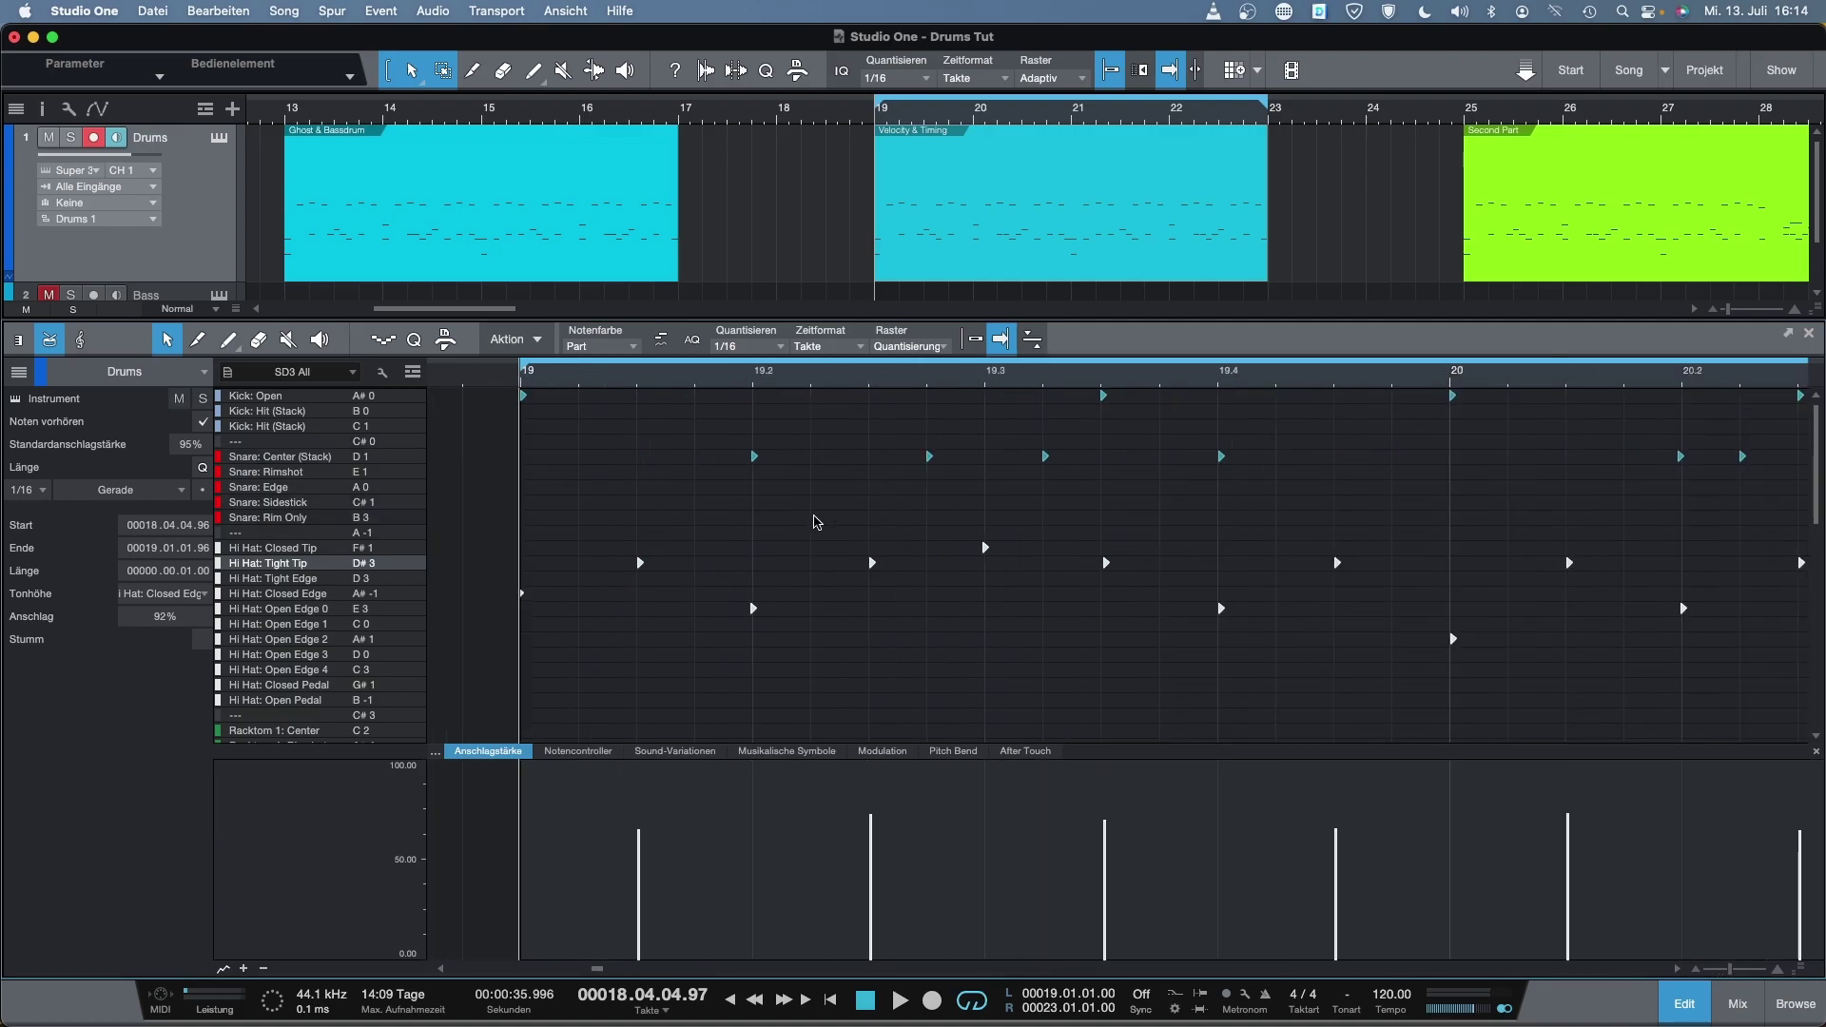
{"action": "left_click", "coordinate": [635, 395]}
{"action": "key", "text": "e"}
{"action": "key", "text": "e"}
{"action": "key", "text": "e"}
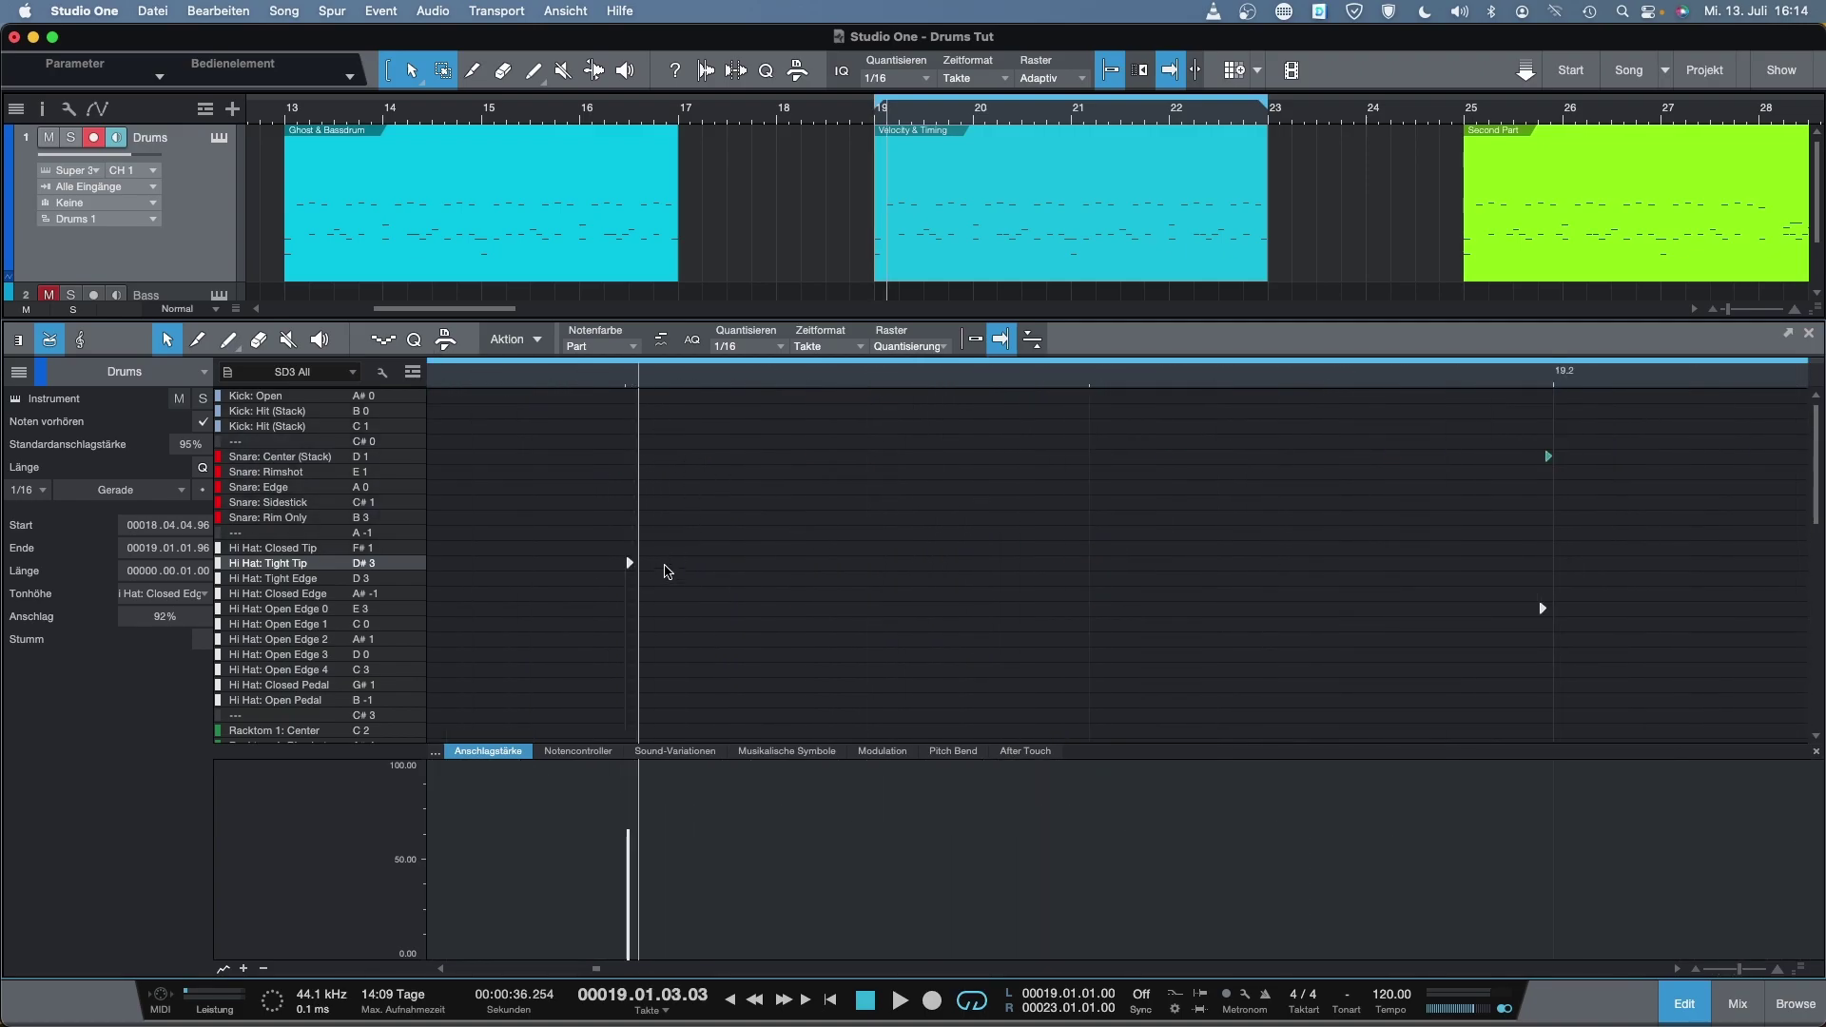
{"action": "mouse_move", "coordinate": [584, 562]}
{"action": "left_mouse_down"}
{"action": "mouse_move", "coordinate": [541, 565]}
{"action": "mouse_move", "coordinate": [628, 569]}
{"action": "left_mouse_up"}
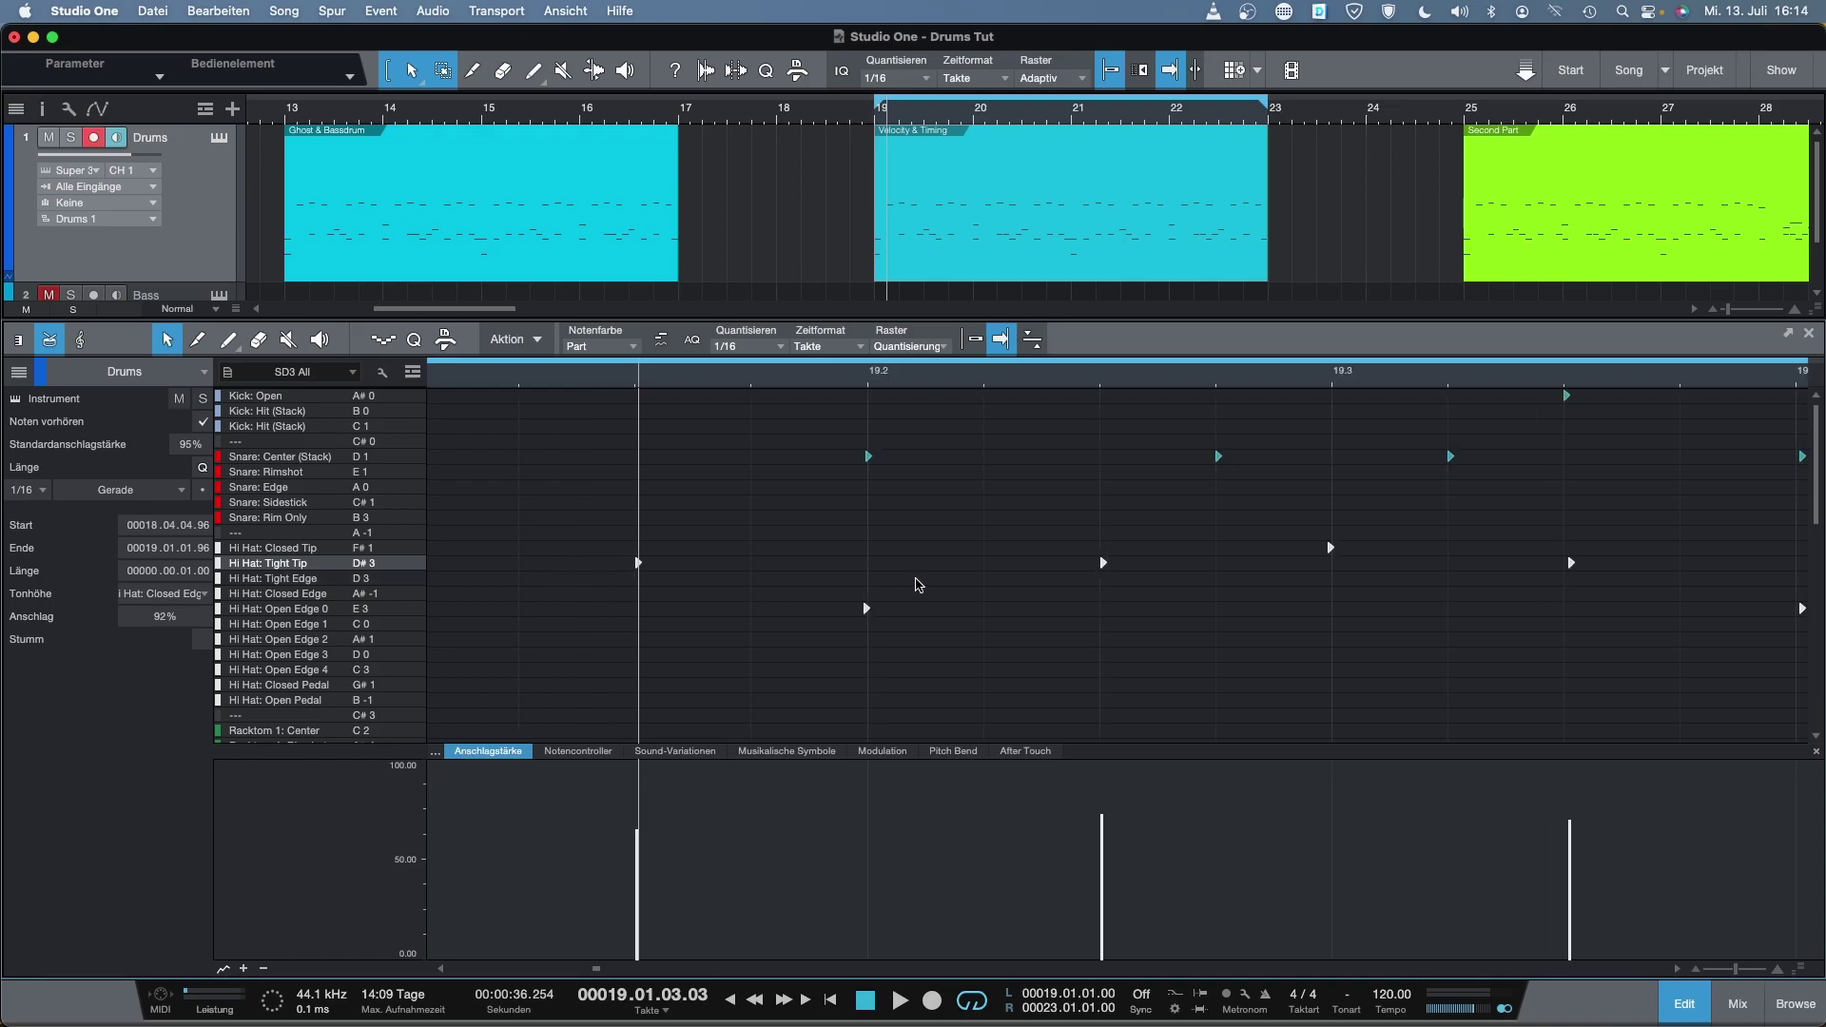
{"action": "left_click", "coordinate": [862, 381]}
{"action": "key", "text": "e"}
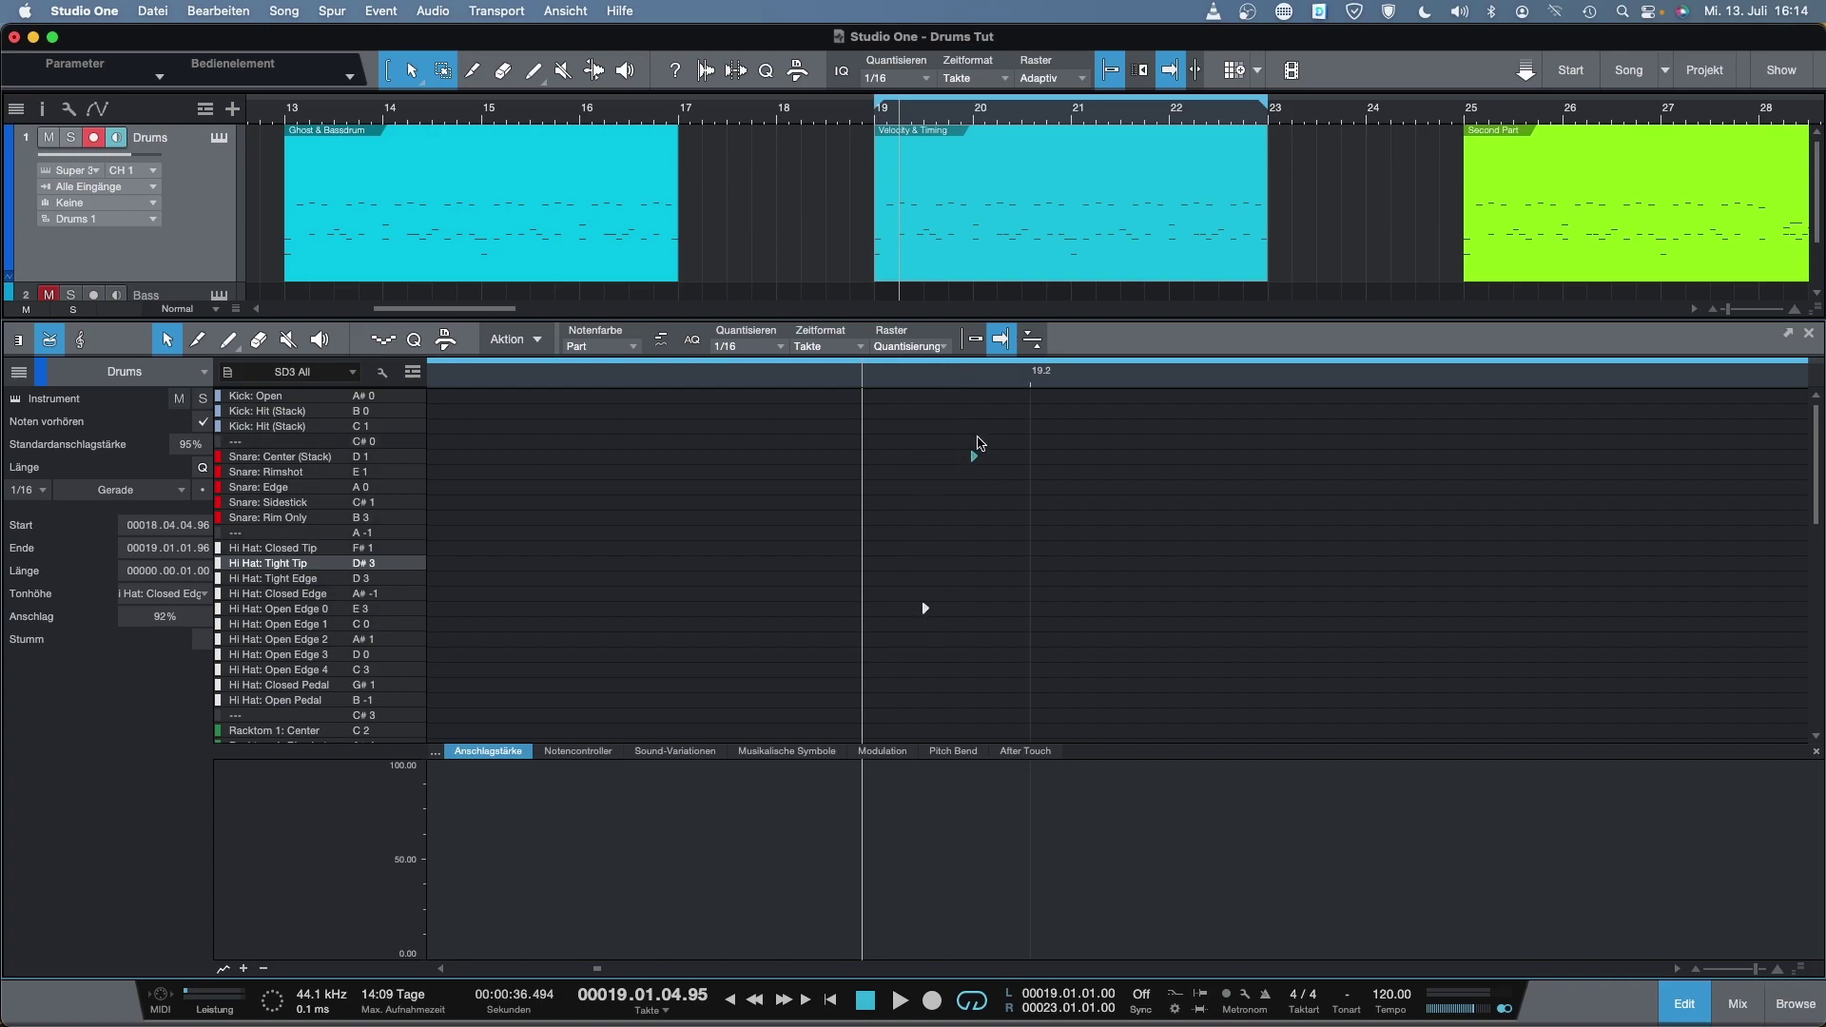
{"action": "key", "text": "w"}
{"action": "key", "text": "w"}
{"action": "key", "text": "w"}
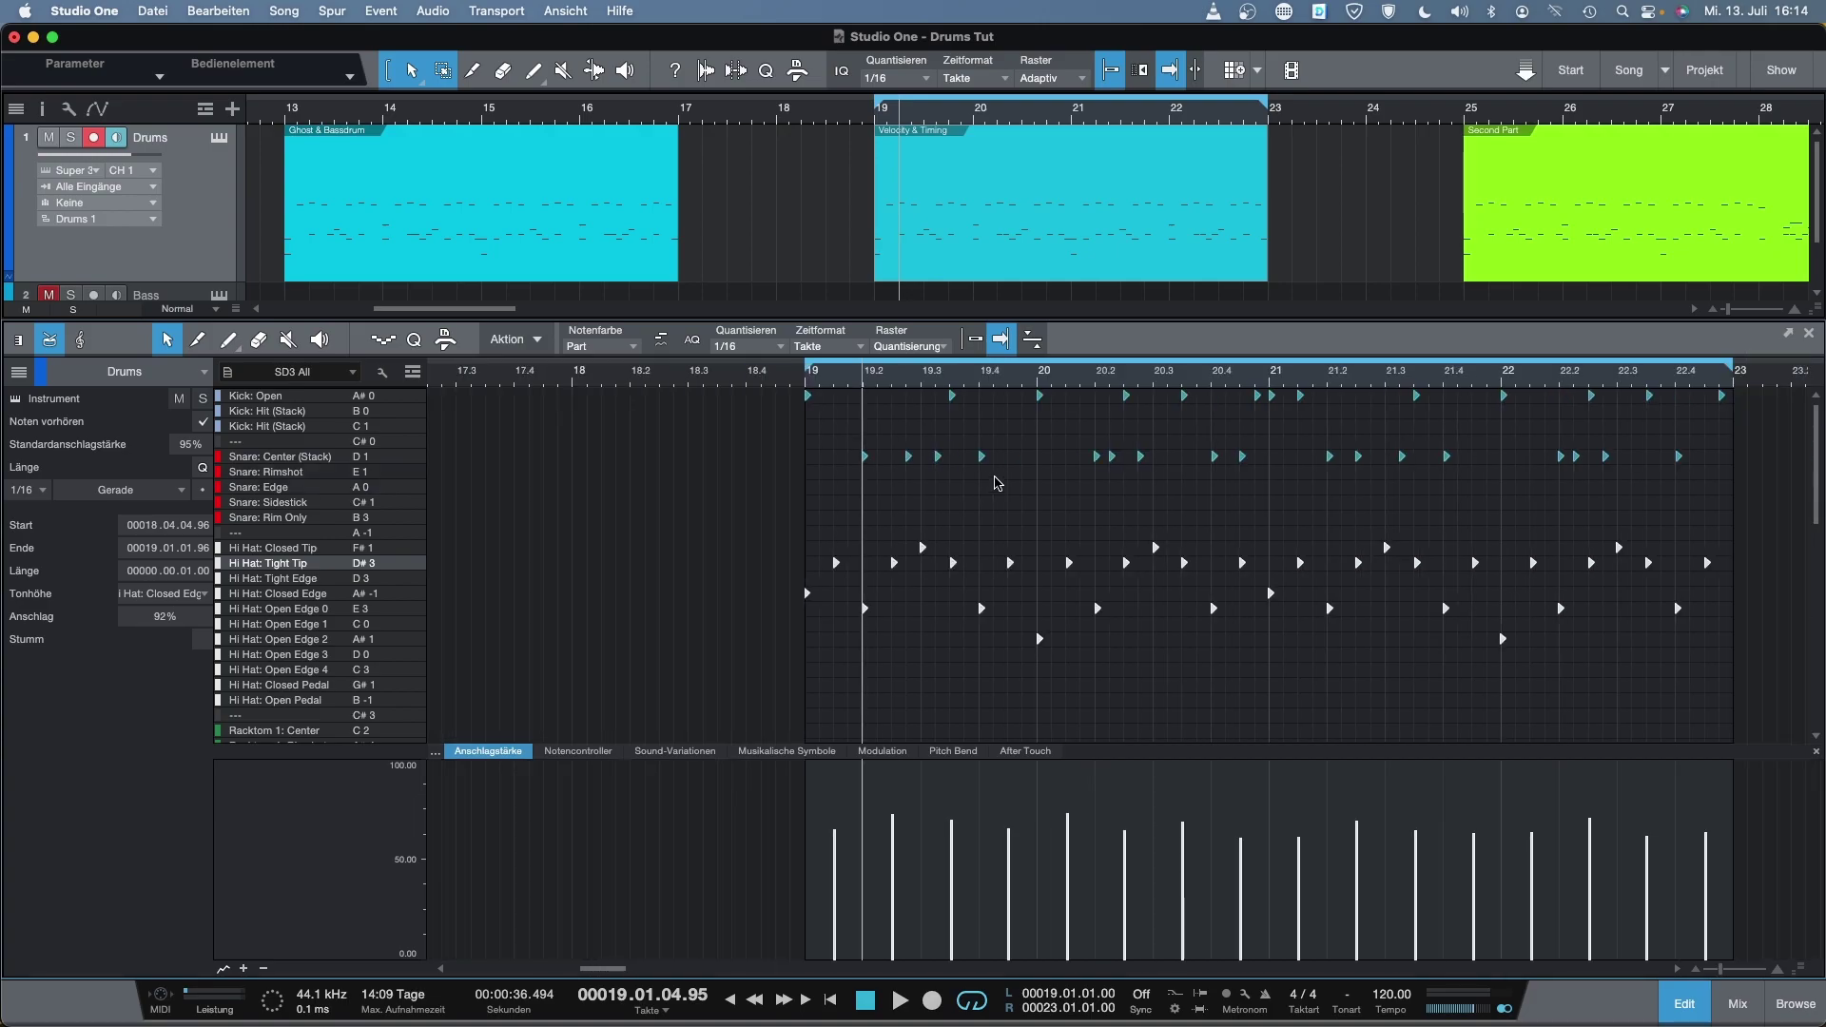
Inspect the note offsets around beat 19.4 up close and play the humanized Velocity & Timing part
{"action": "left_click", "coordinate": [977, 373]}
{"action": "key", "text": "e"}
{"action": "key", "text": "e"}
{"action": "key", "text": "e"}
{"action": "key", "text": "w"}
{"action": "key", "text": "w"}
{"action": "key", "text": "w"}
{"action": "key", "text": "w"}
{"action": "key", "text": "w"}
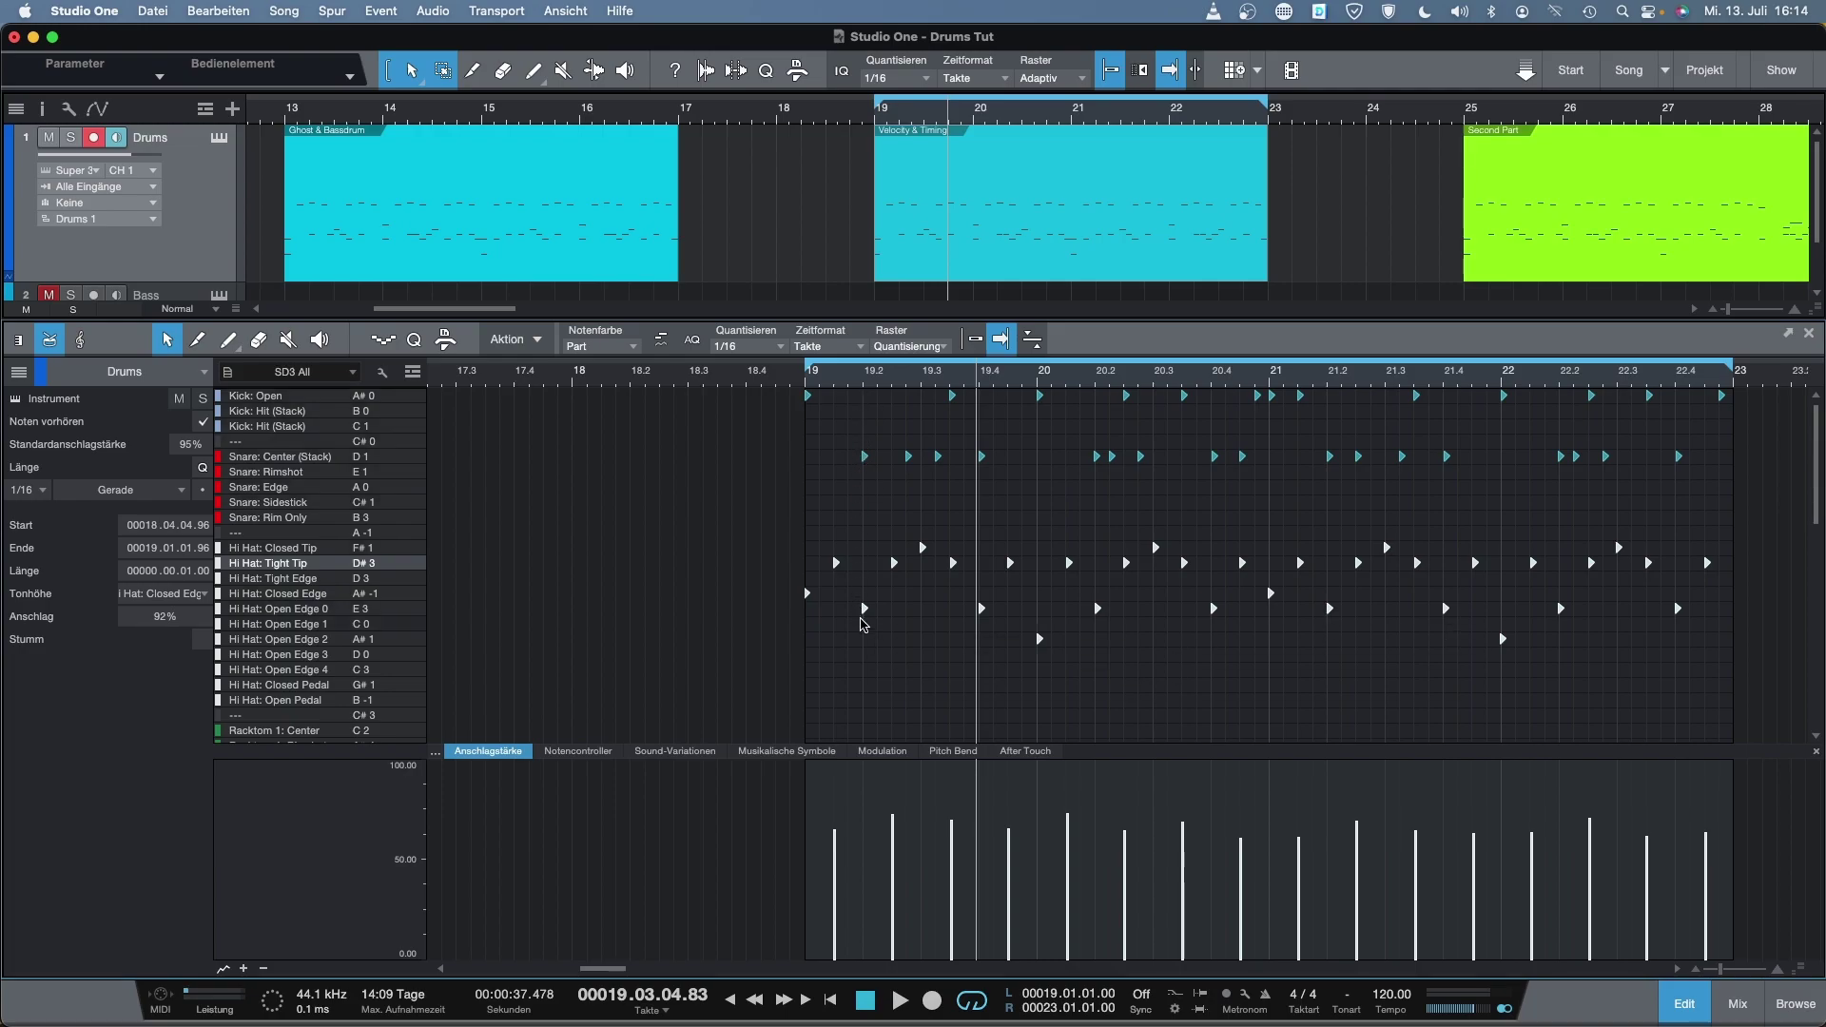
{"action": "key", "text": "space"}
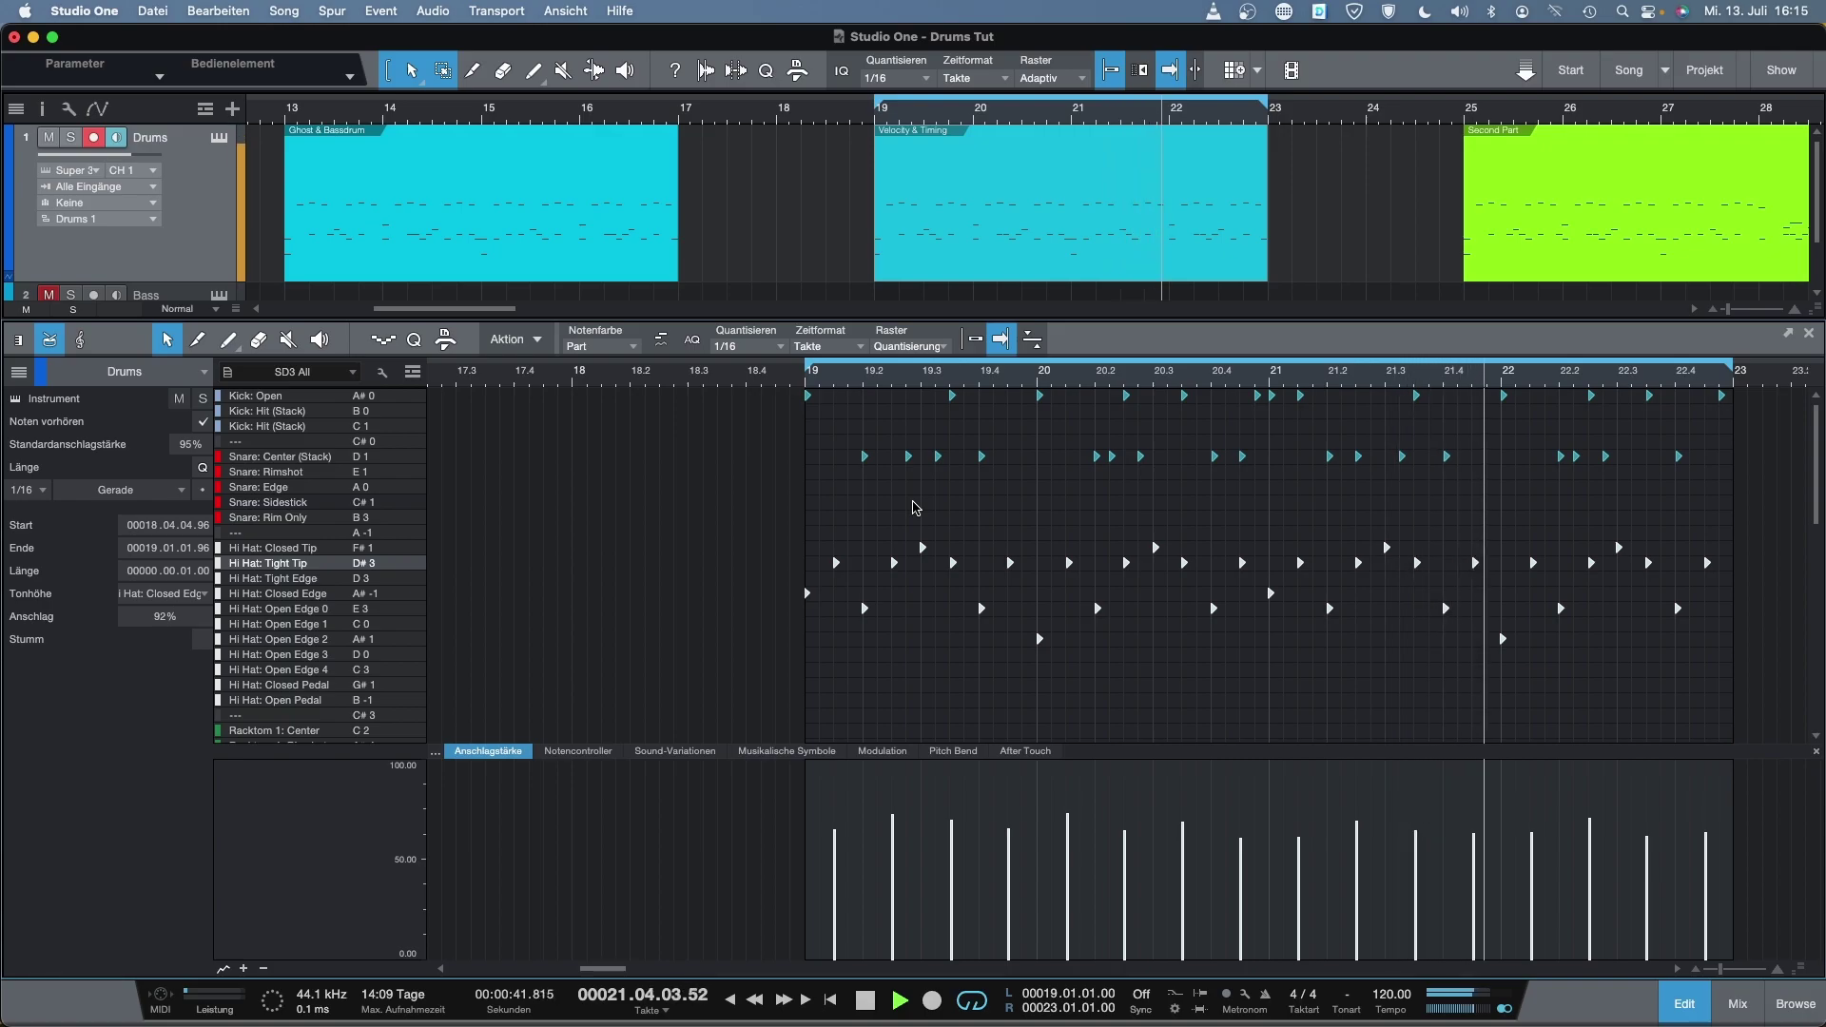
{"action": "key", "text": "space"}
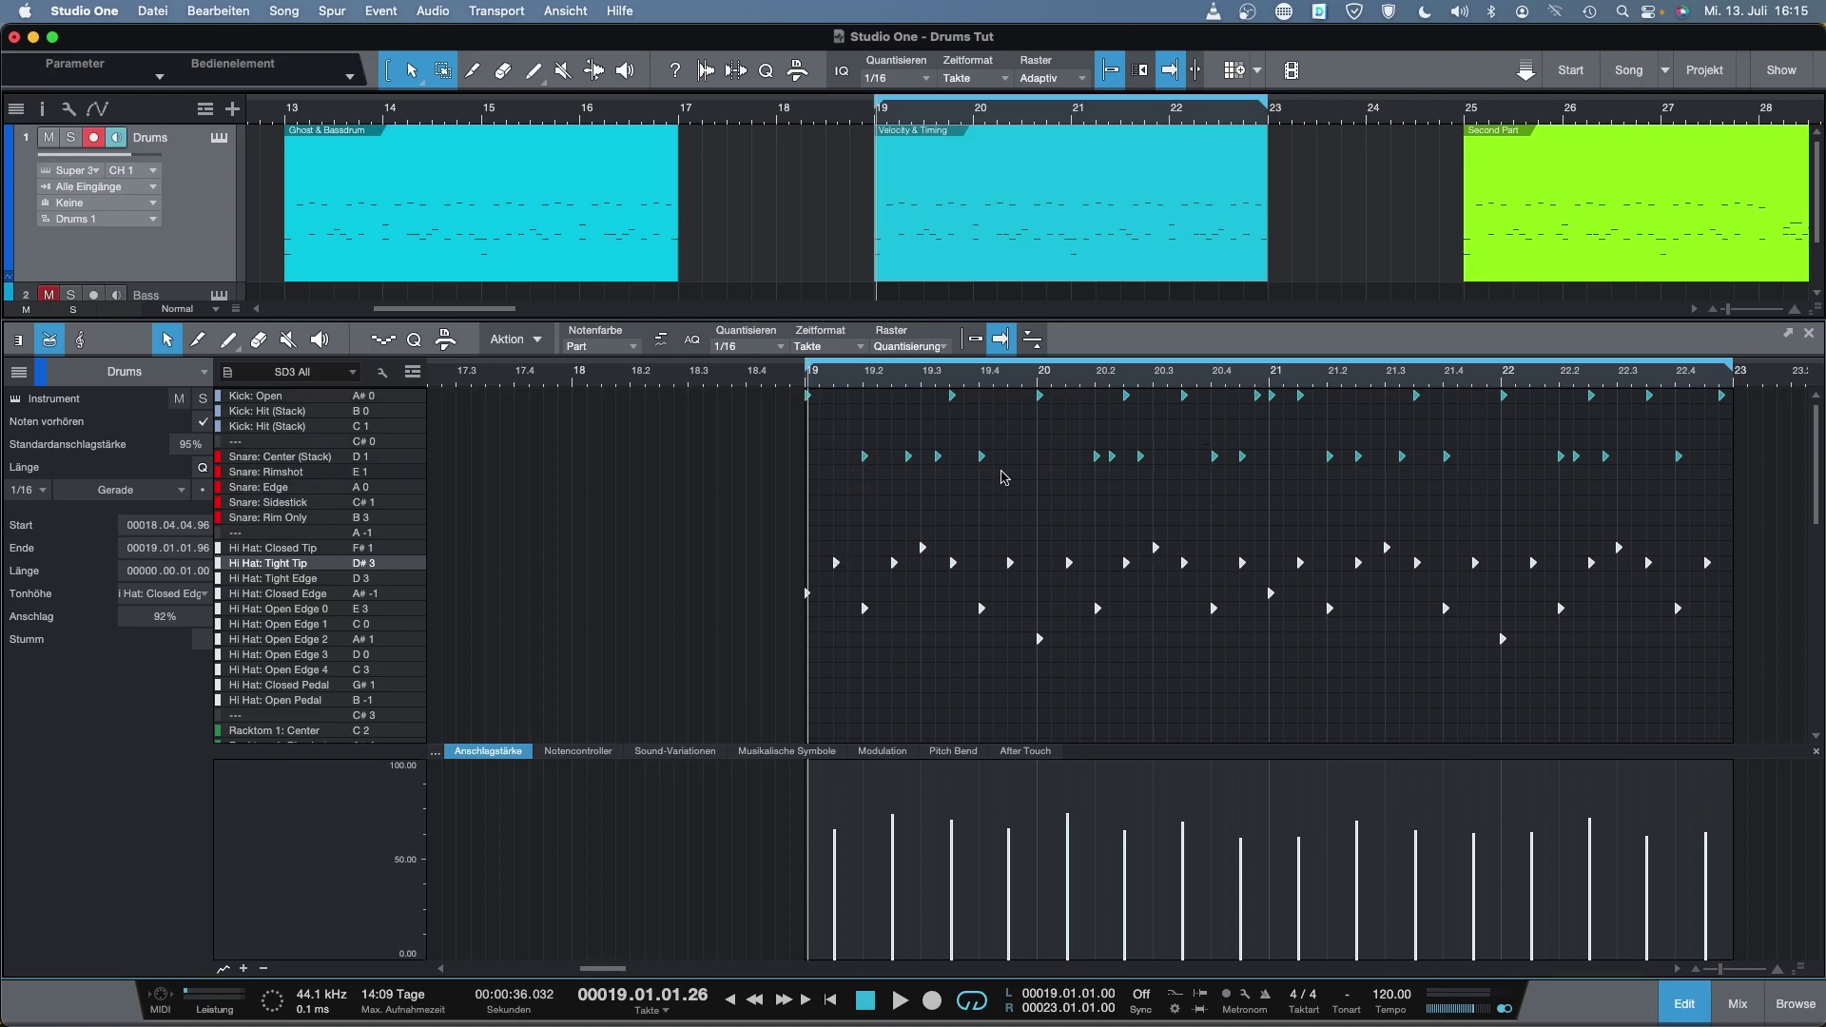
Compare the timing of the Kick: Open and Hi Hat: Tight Tip hits at 19.3.3 up close
{"action": "left_click", "coordinate": [951, 377]}
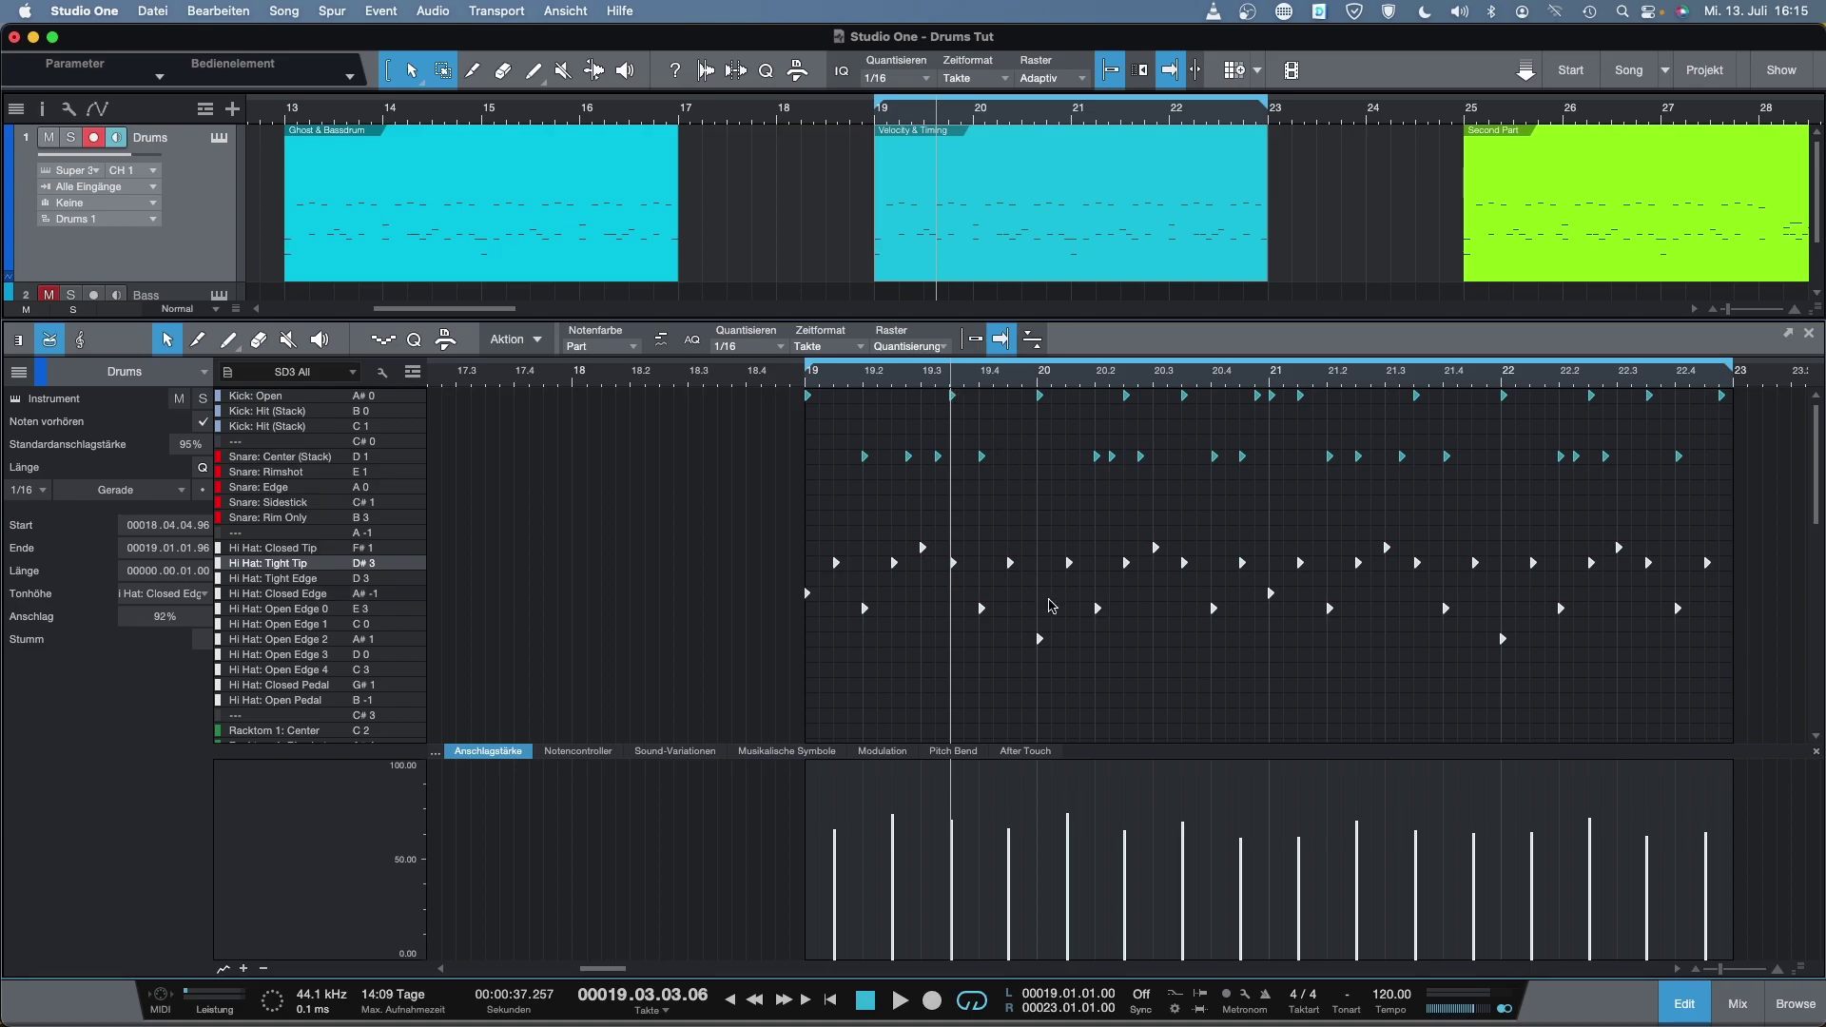
{"action": "key", "text": "e"}
{"action": "key", "text": "e"}
{"action": "key", "text": "e"}
{"action": "key", "text": "e"}
{"action": "key", "text": "e"}
{"action": "key", "text": "e"}
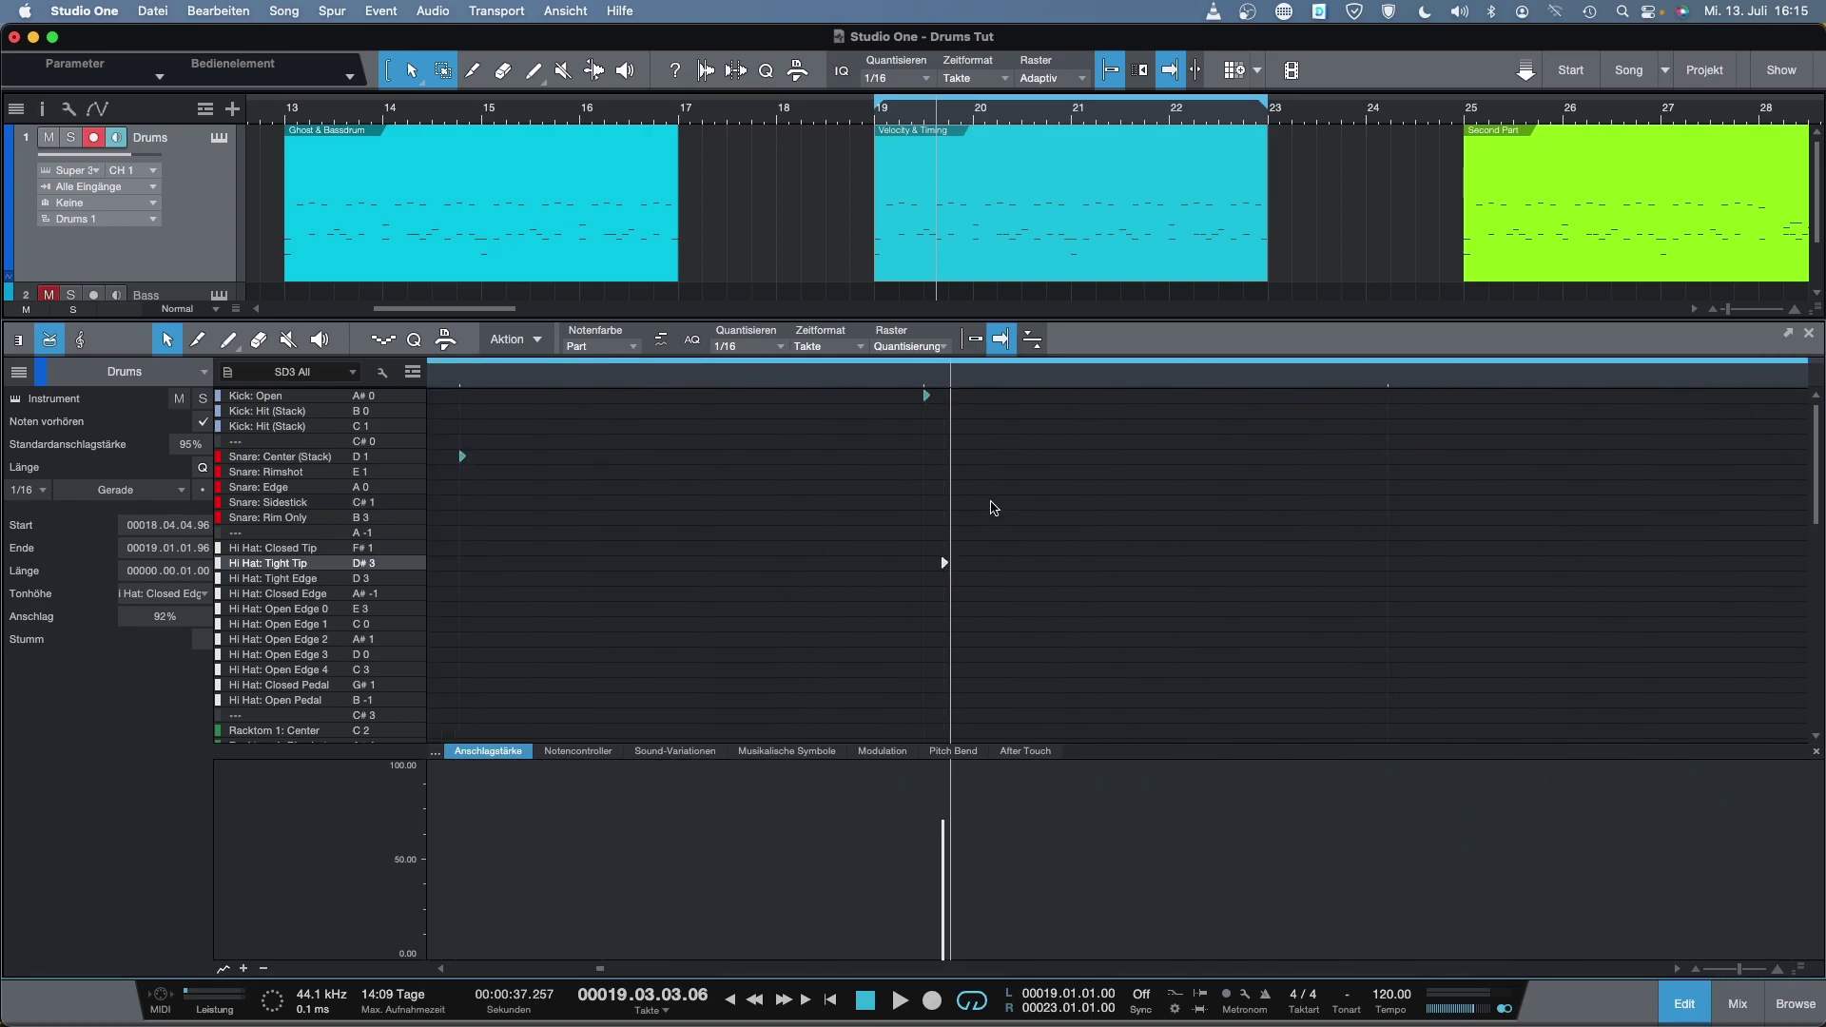
{"action": "key", "text": "w"}
{"action": "key", "text": "w"}
{"action": "key", "text": "w"}
{"action": "key", "text": "w"}
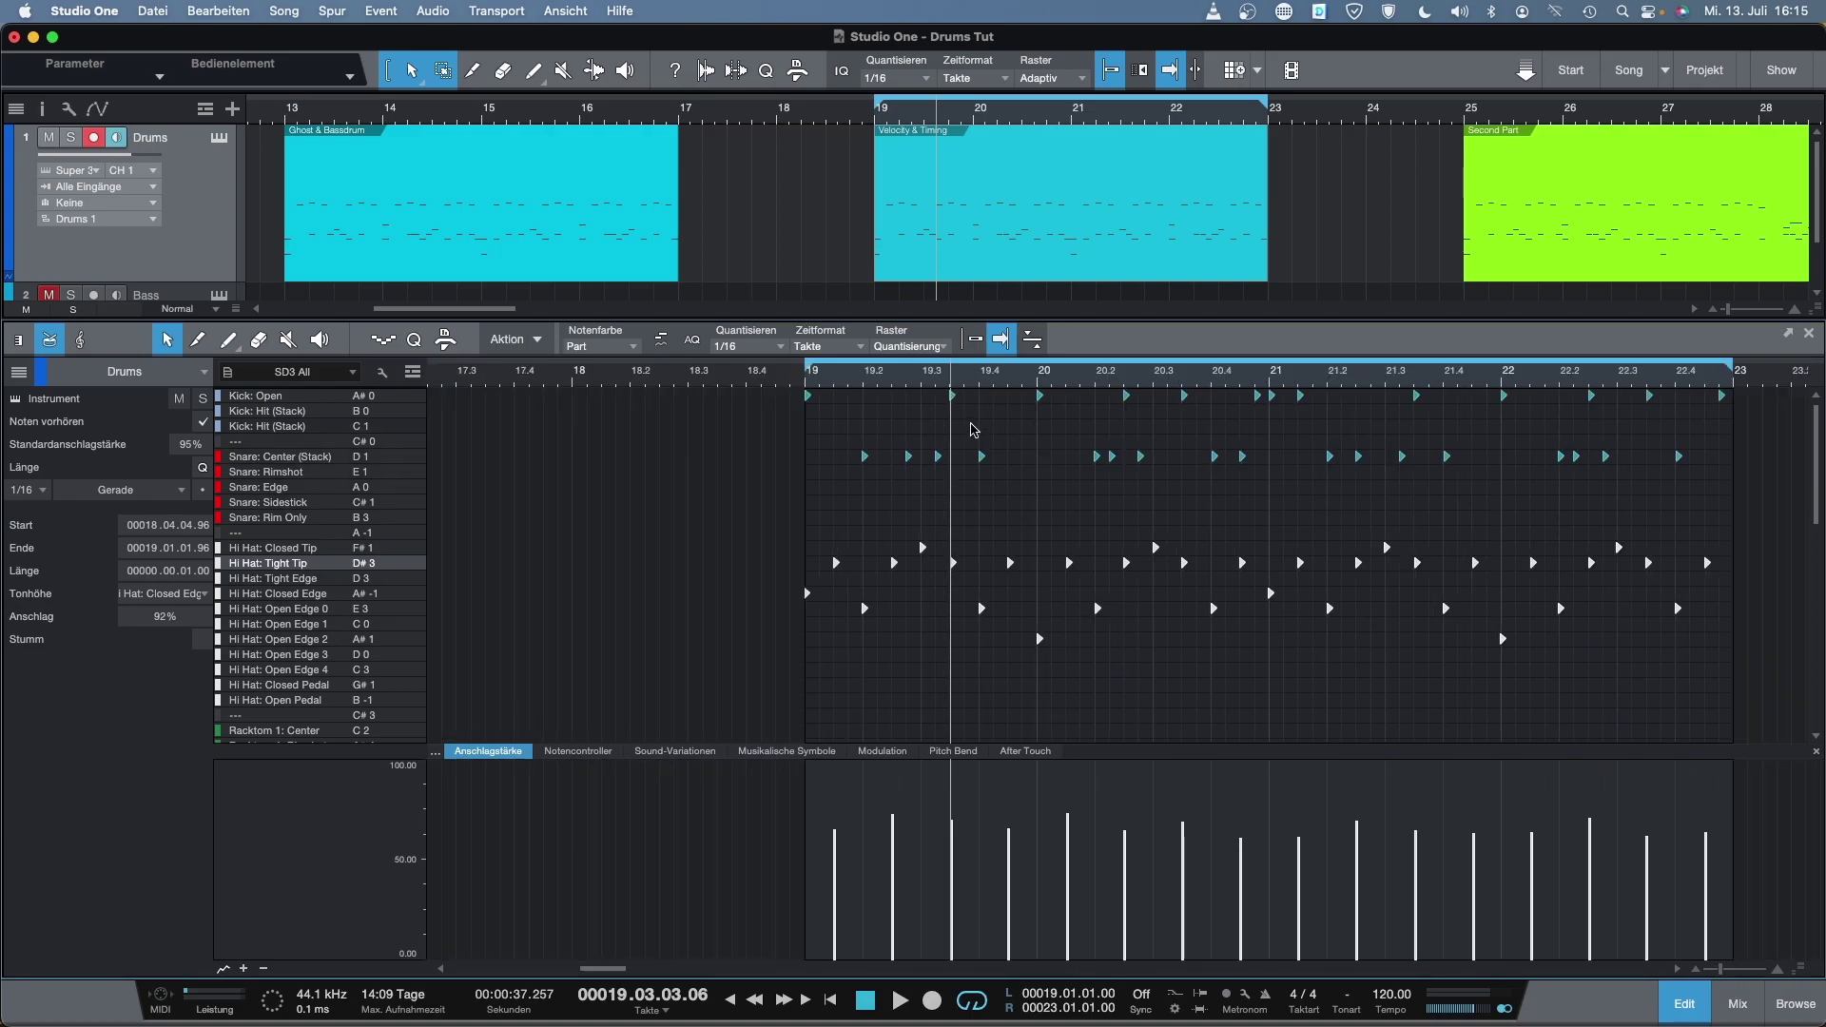
Play the groove from bar 19 to hear the kick and hi-hat together at 19.3.3
{"action": "mouse_move", "coordinate": [1043, 402]}
{"action": "left_click", "coordinate": [808, 378]}
{"action": "key", "text": "space"}
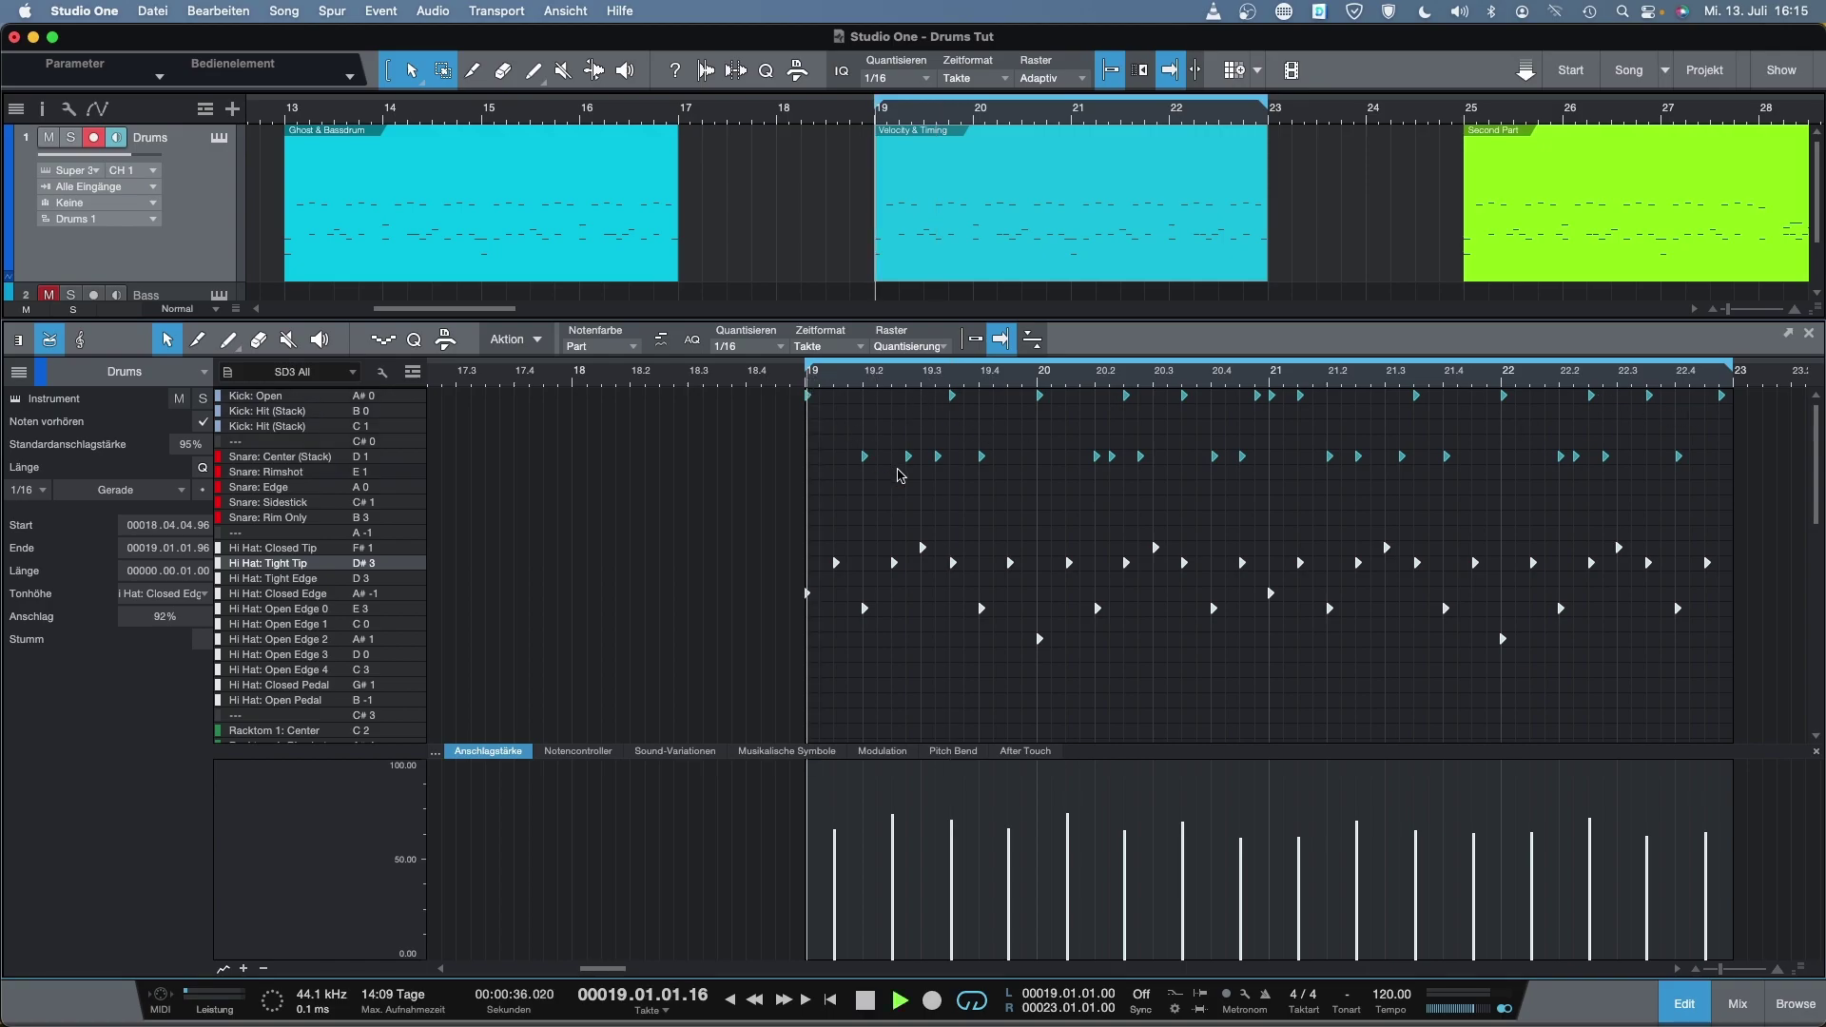
{"action": "key", "text": "space"}
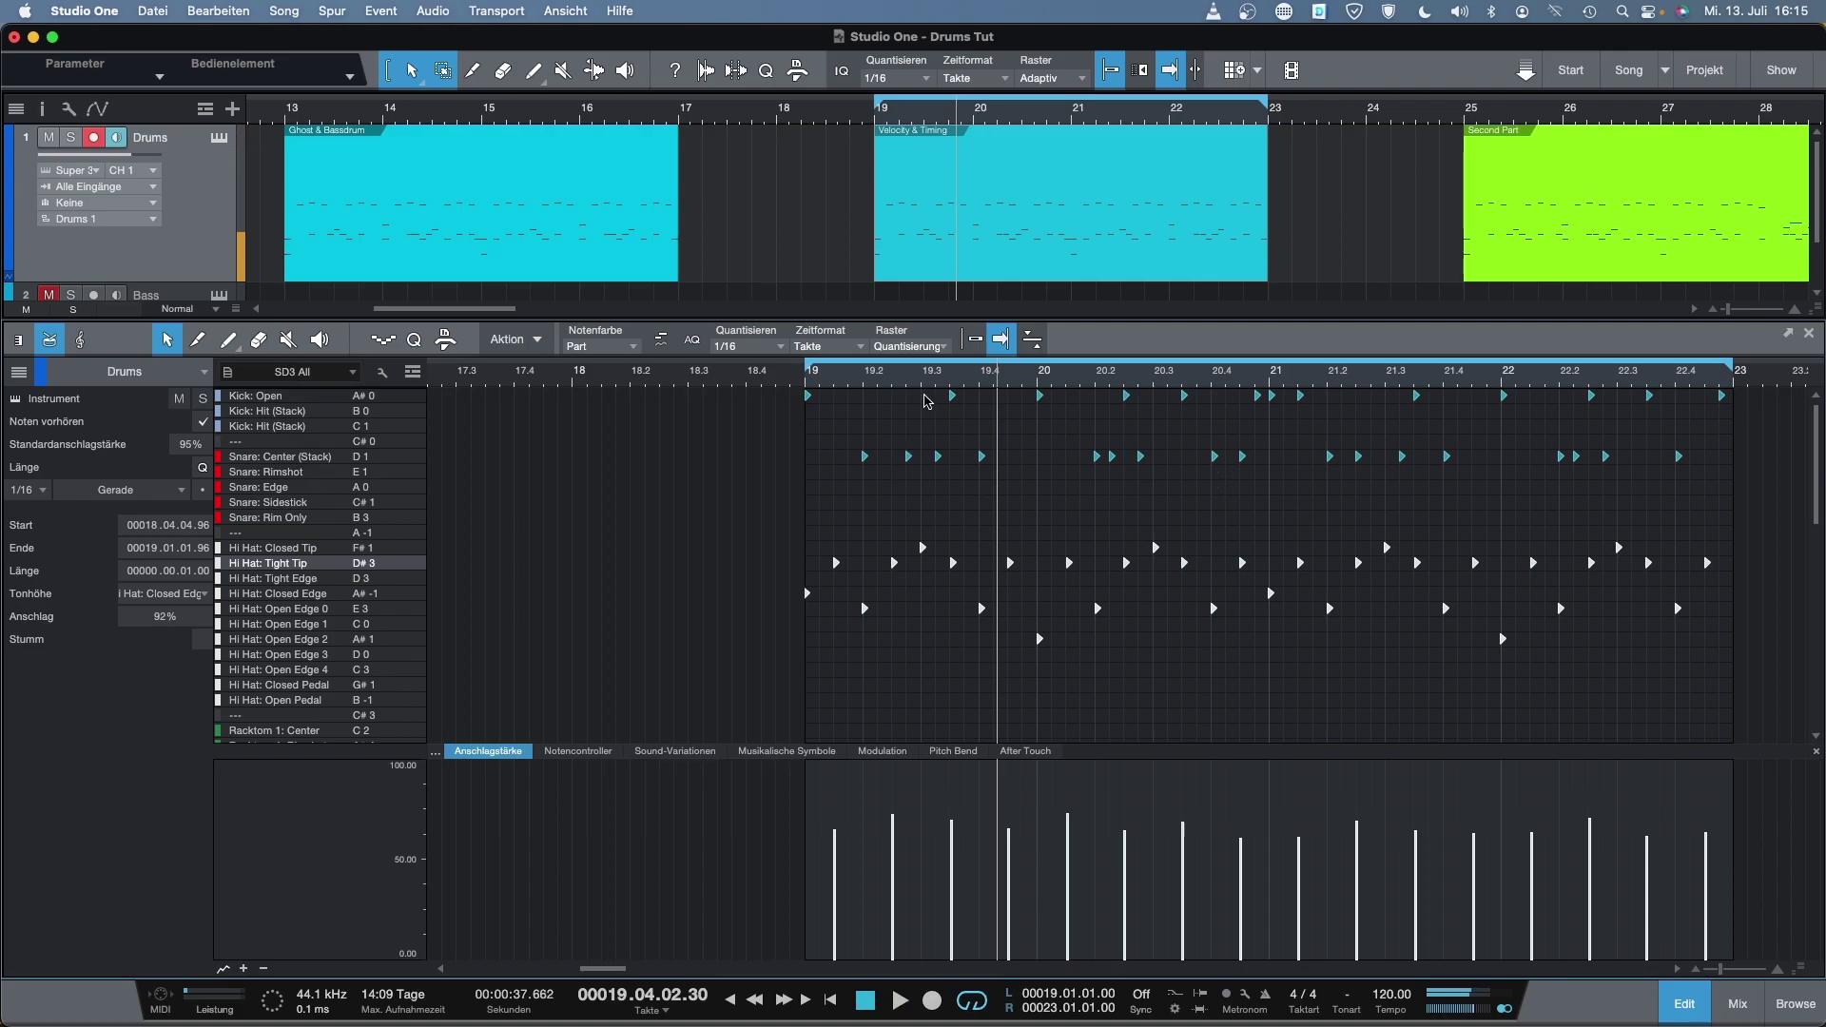
Shift the Kick: Open hit at 19.3.3 slightly later and pull its Hi Hat: Tight Tip hit to 19.03.02.99
{"action": "left_click", "coordinate": [948, 385]}
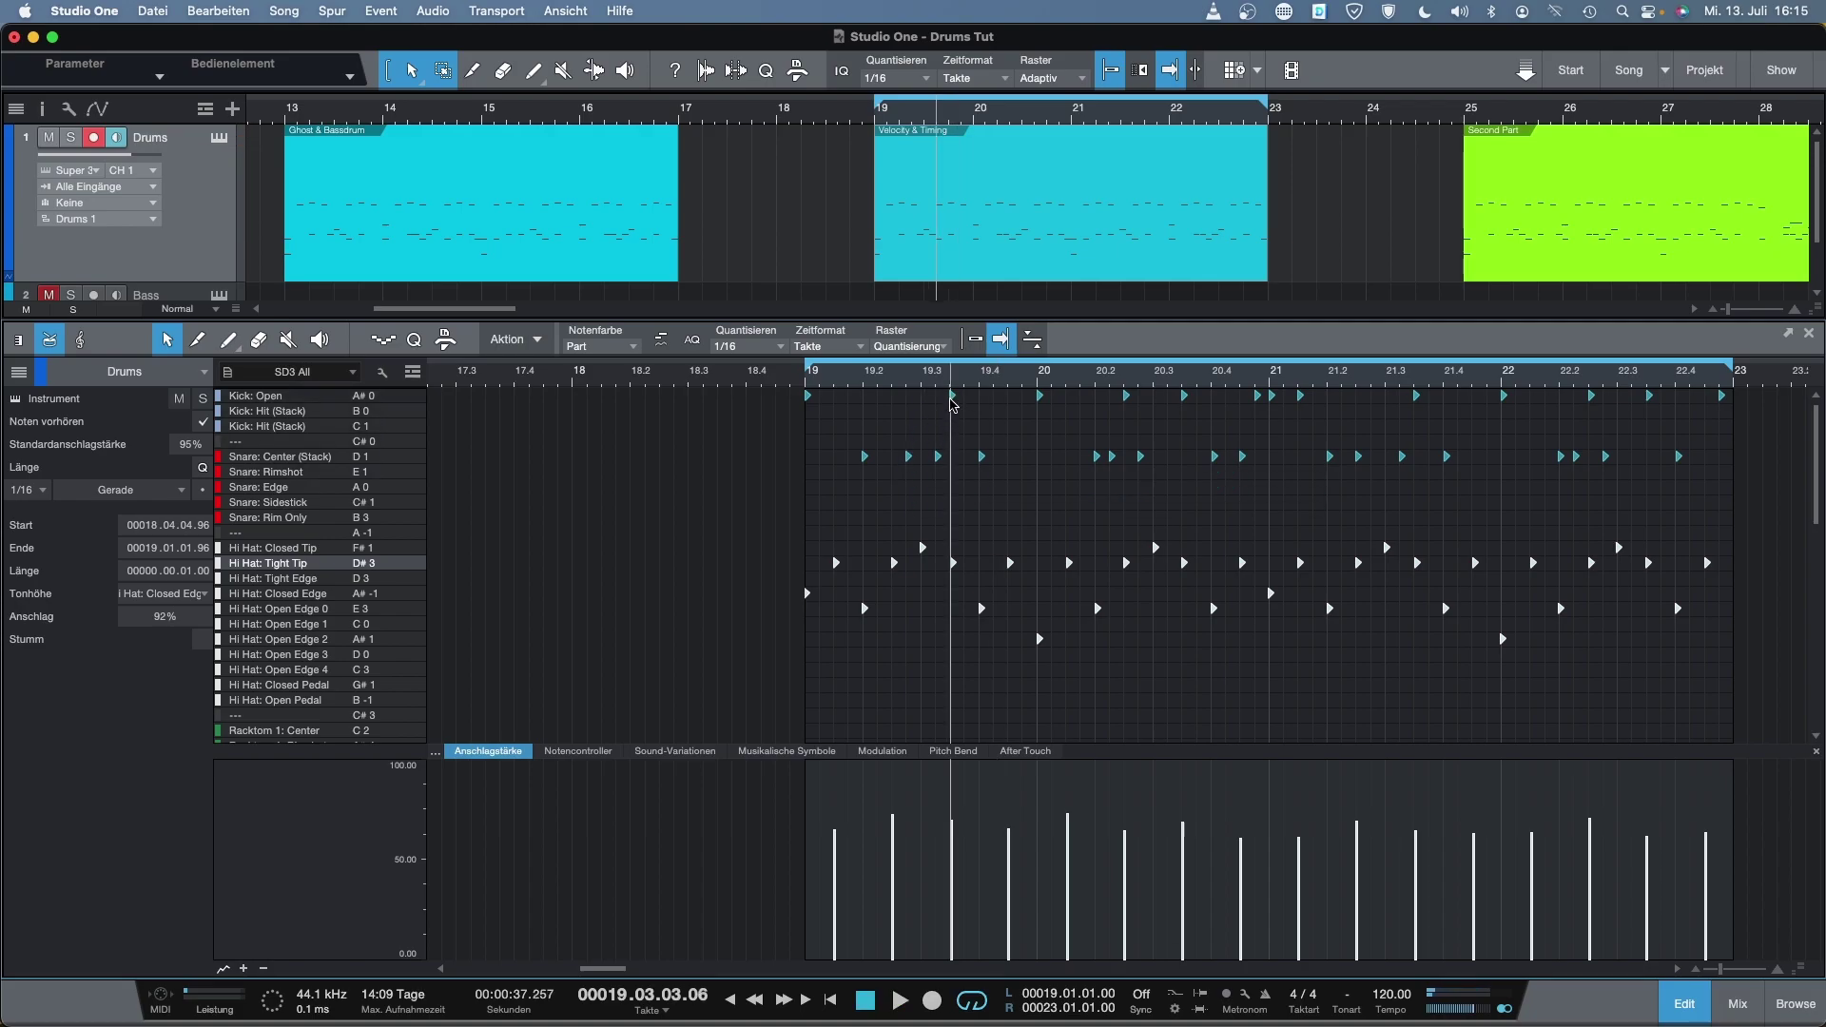
{"action": "scroll", "coordinate": [947, 406], "scroll_direction": "up", "scroll_amount": 5}
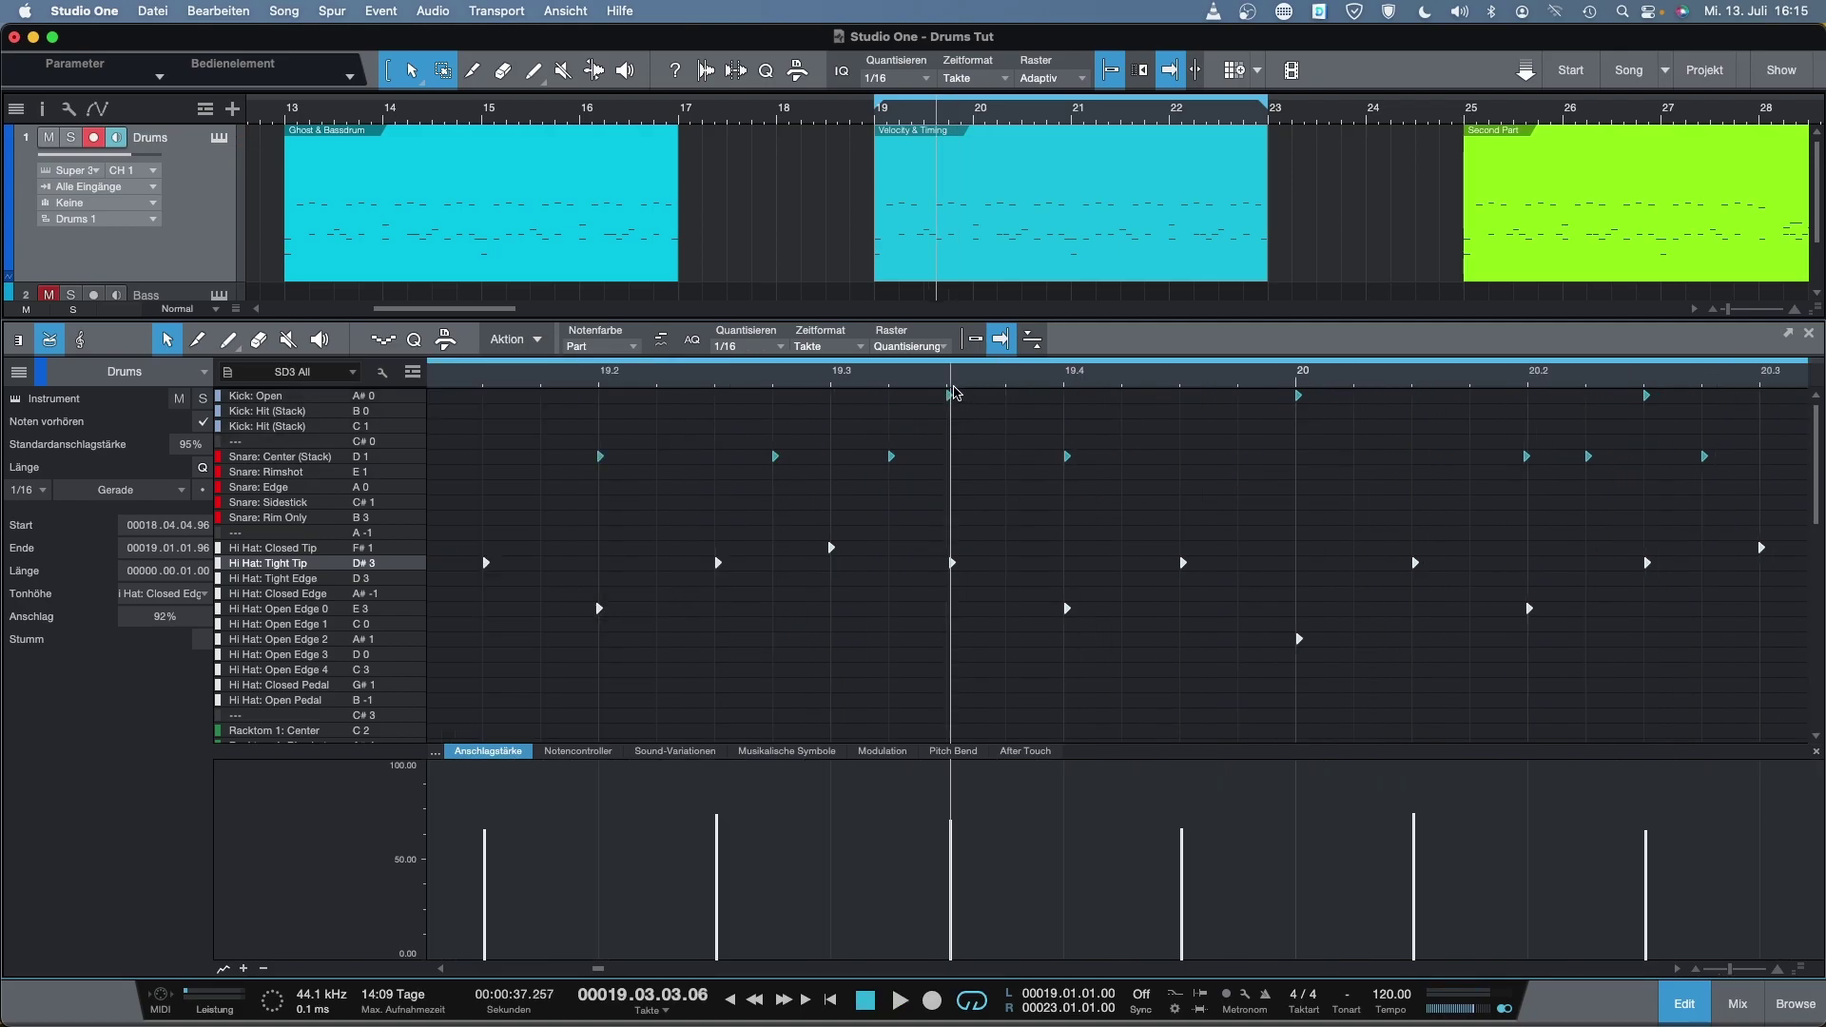
{"action": "left_click", "coordinate": [926, 396]}
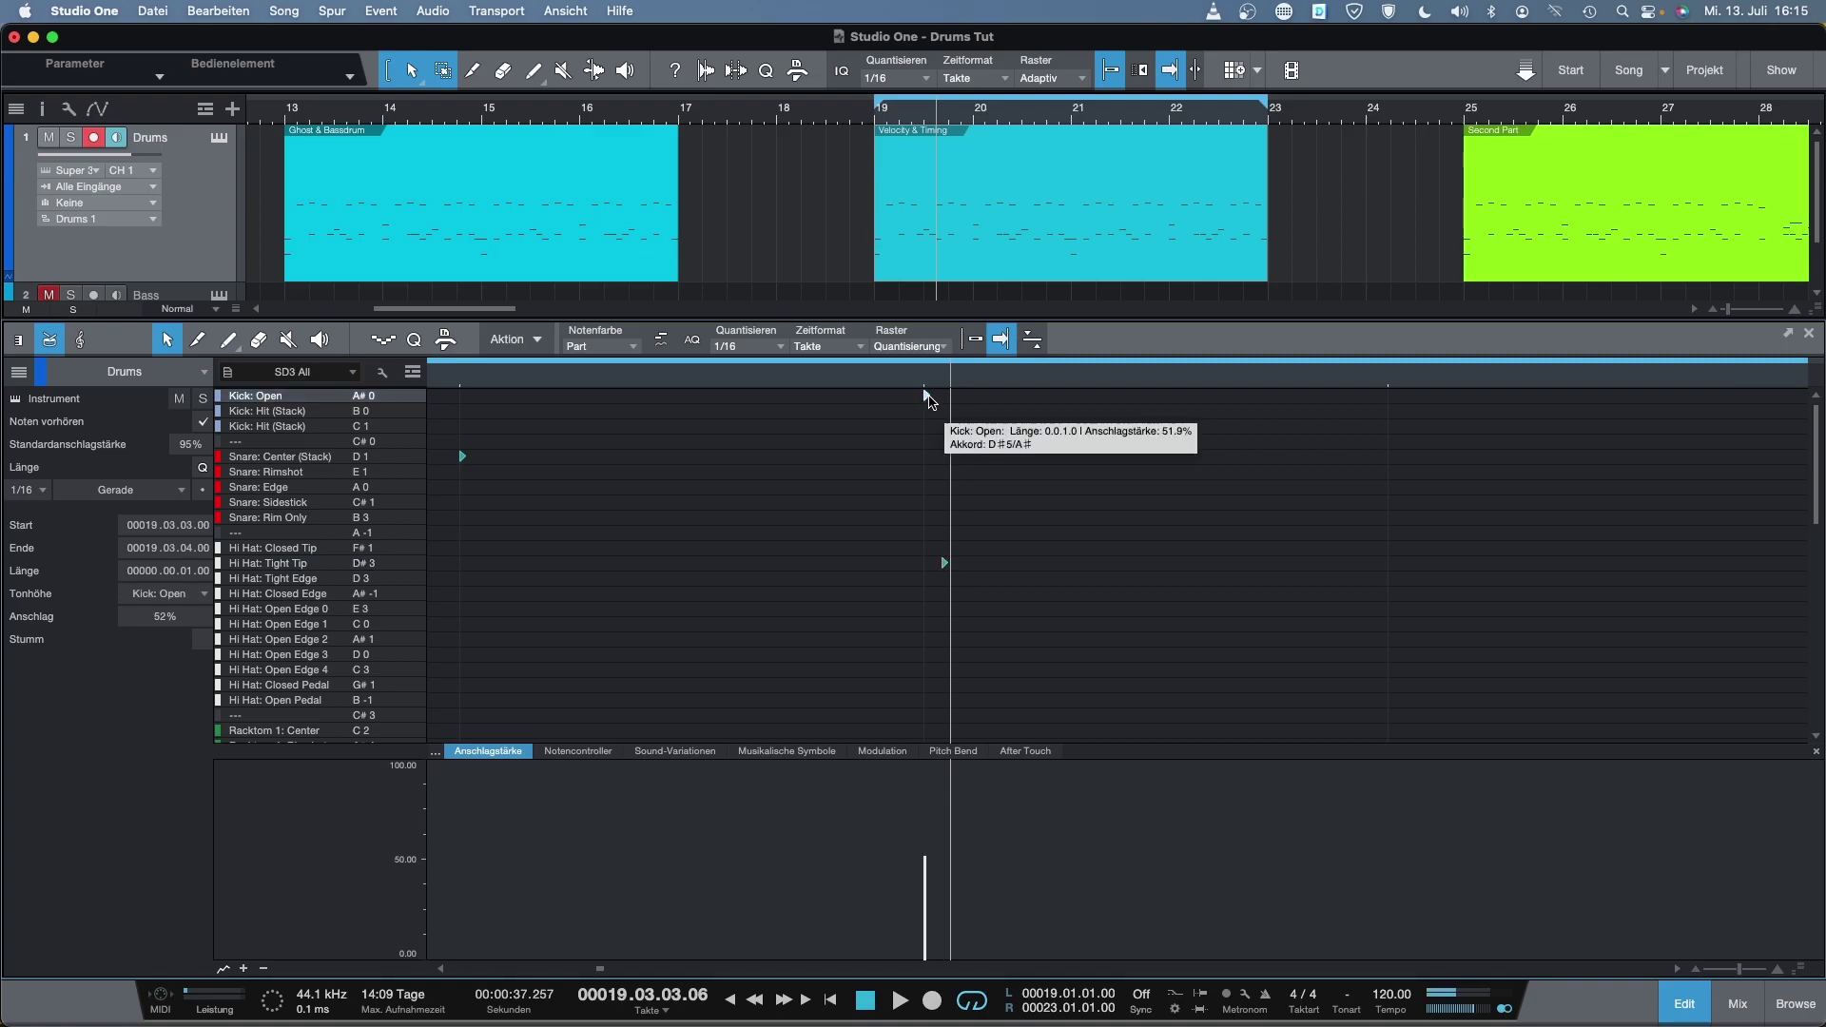
{"action": "left_click_drag", "start_coordinate": [927, 398], "coordinate": [949, 397]}
{"action": "left_click_drag", "start_coordinate": [946, 568], "coordinate": [927, 568]}
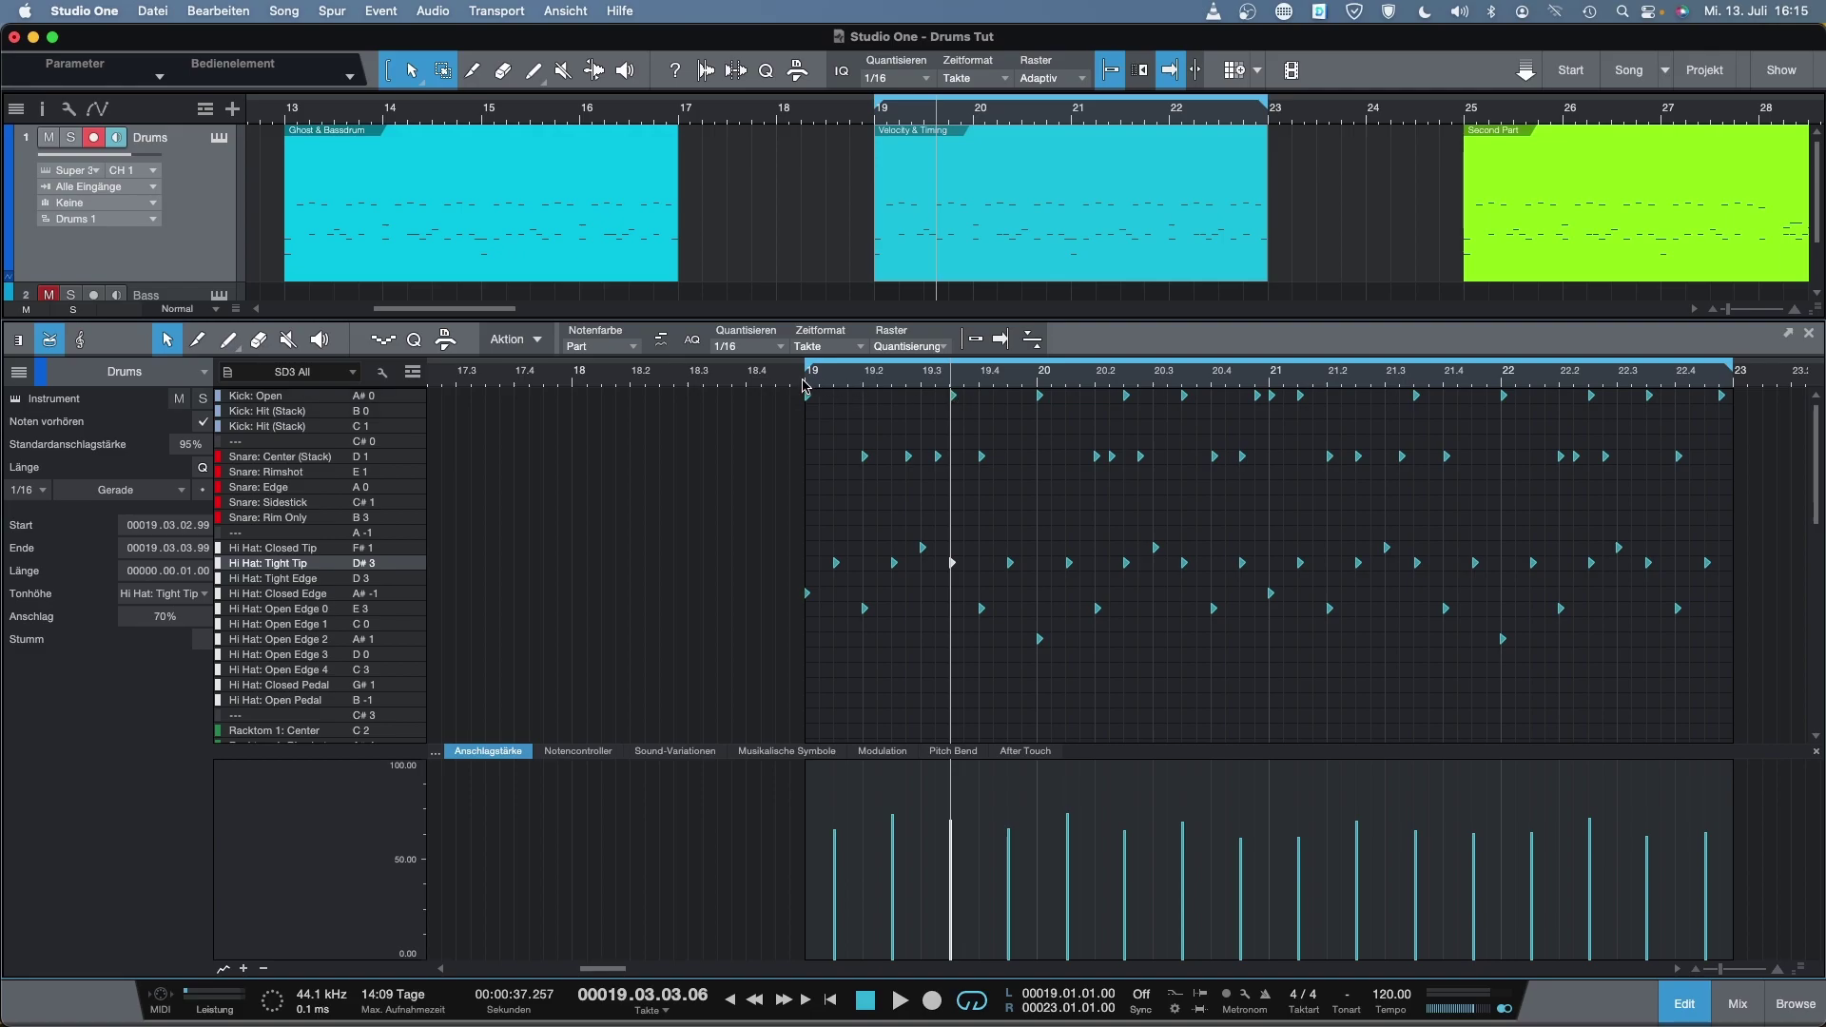
Play the part from bar 19 to check the shifted hits at 19.3.3 and listen on into bar 20
{"action": "left_click", "coordinate": [805, 385]}
{"action": "key", "text": "space"}
{"action": "key", "text": "space"}
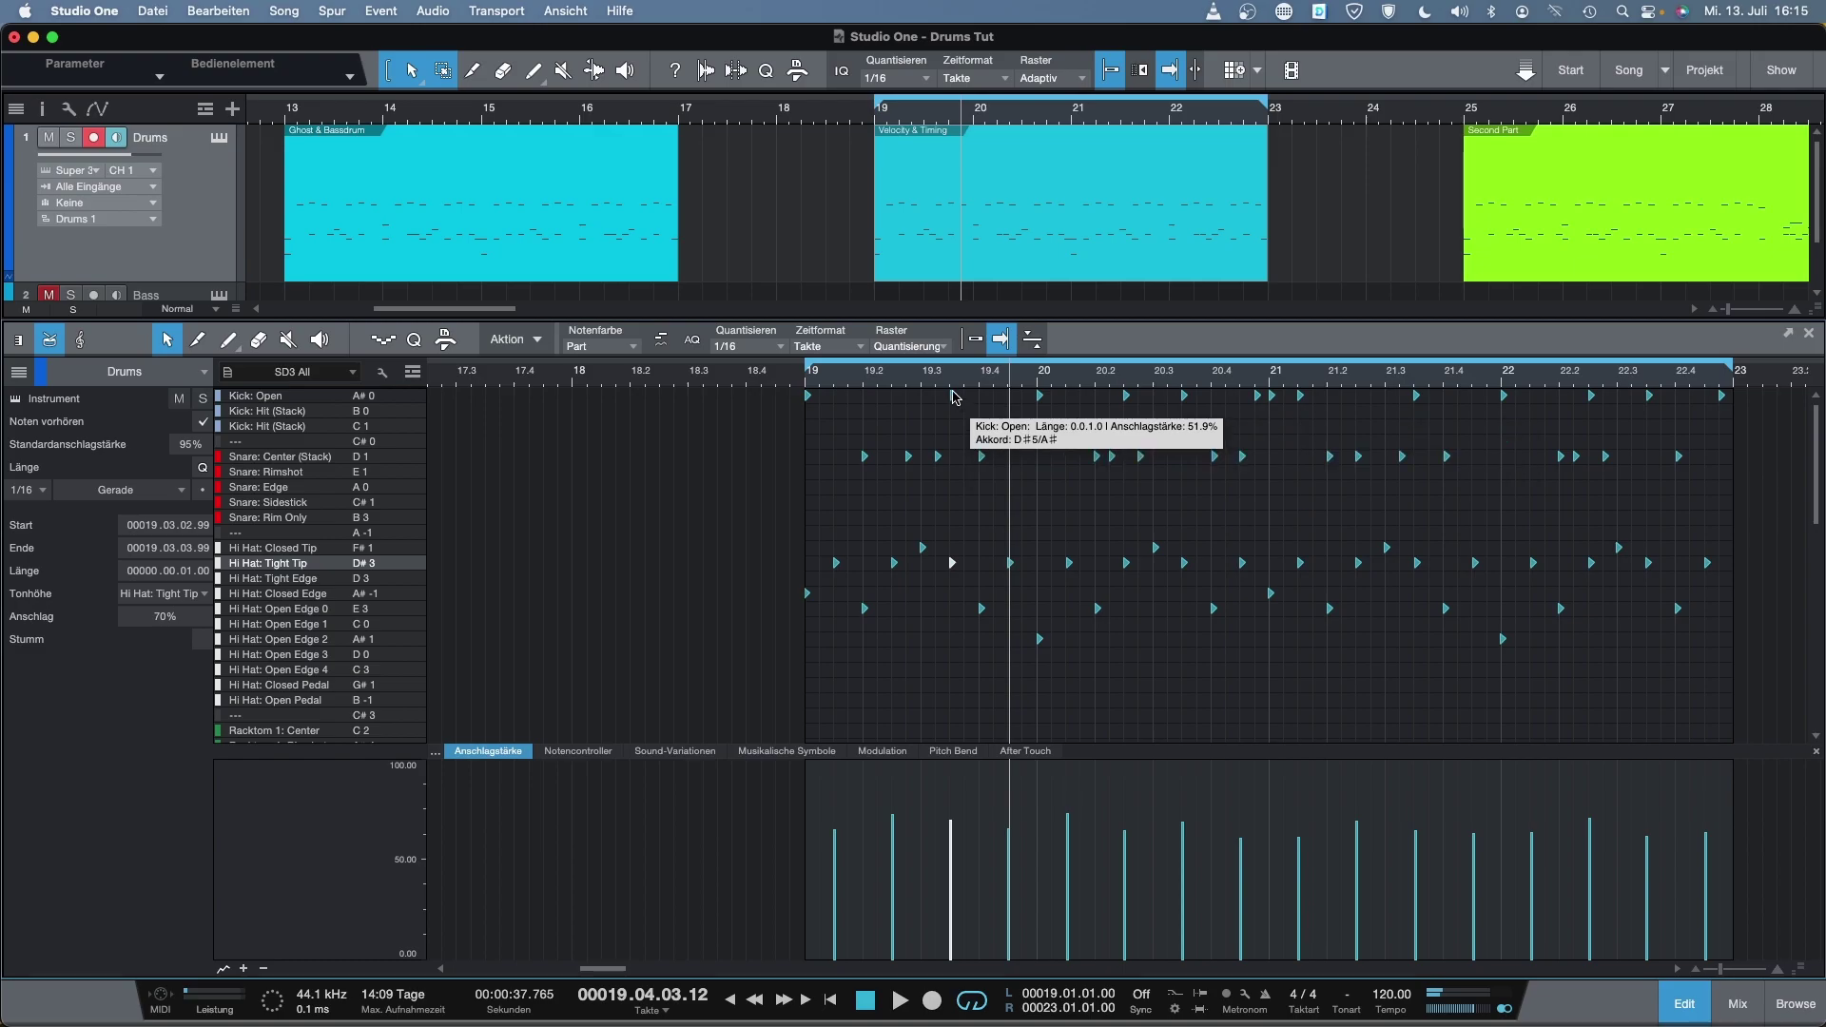
{"action": "left_click", "coordinate": [1125, 382]}
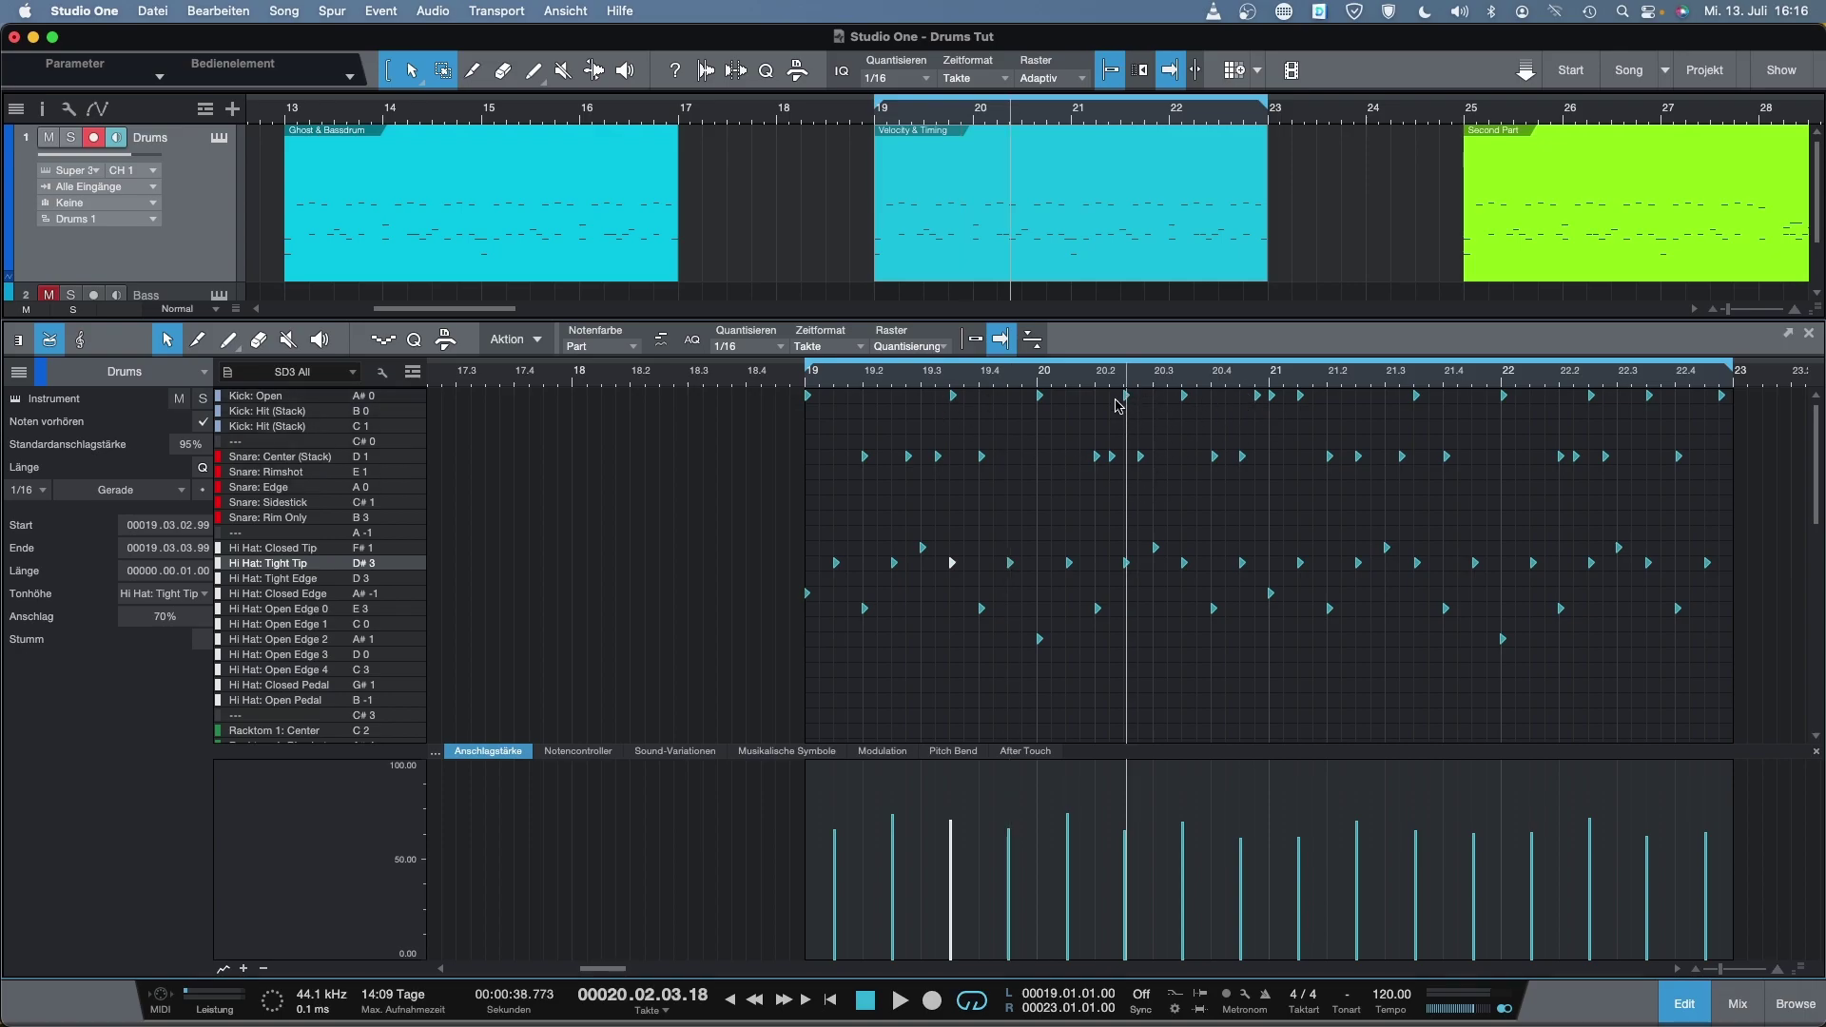
{"action": "left_click", "coordinate": [807, 379]}
{"action": "key", "text": "space"}
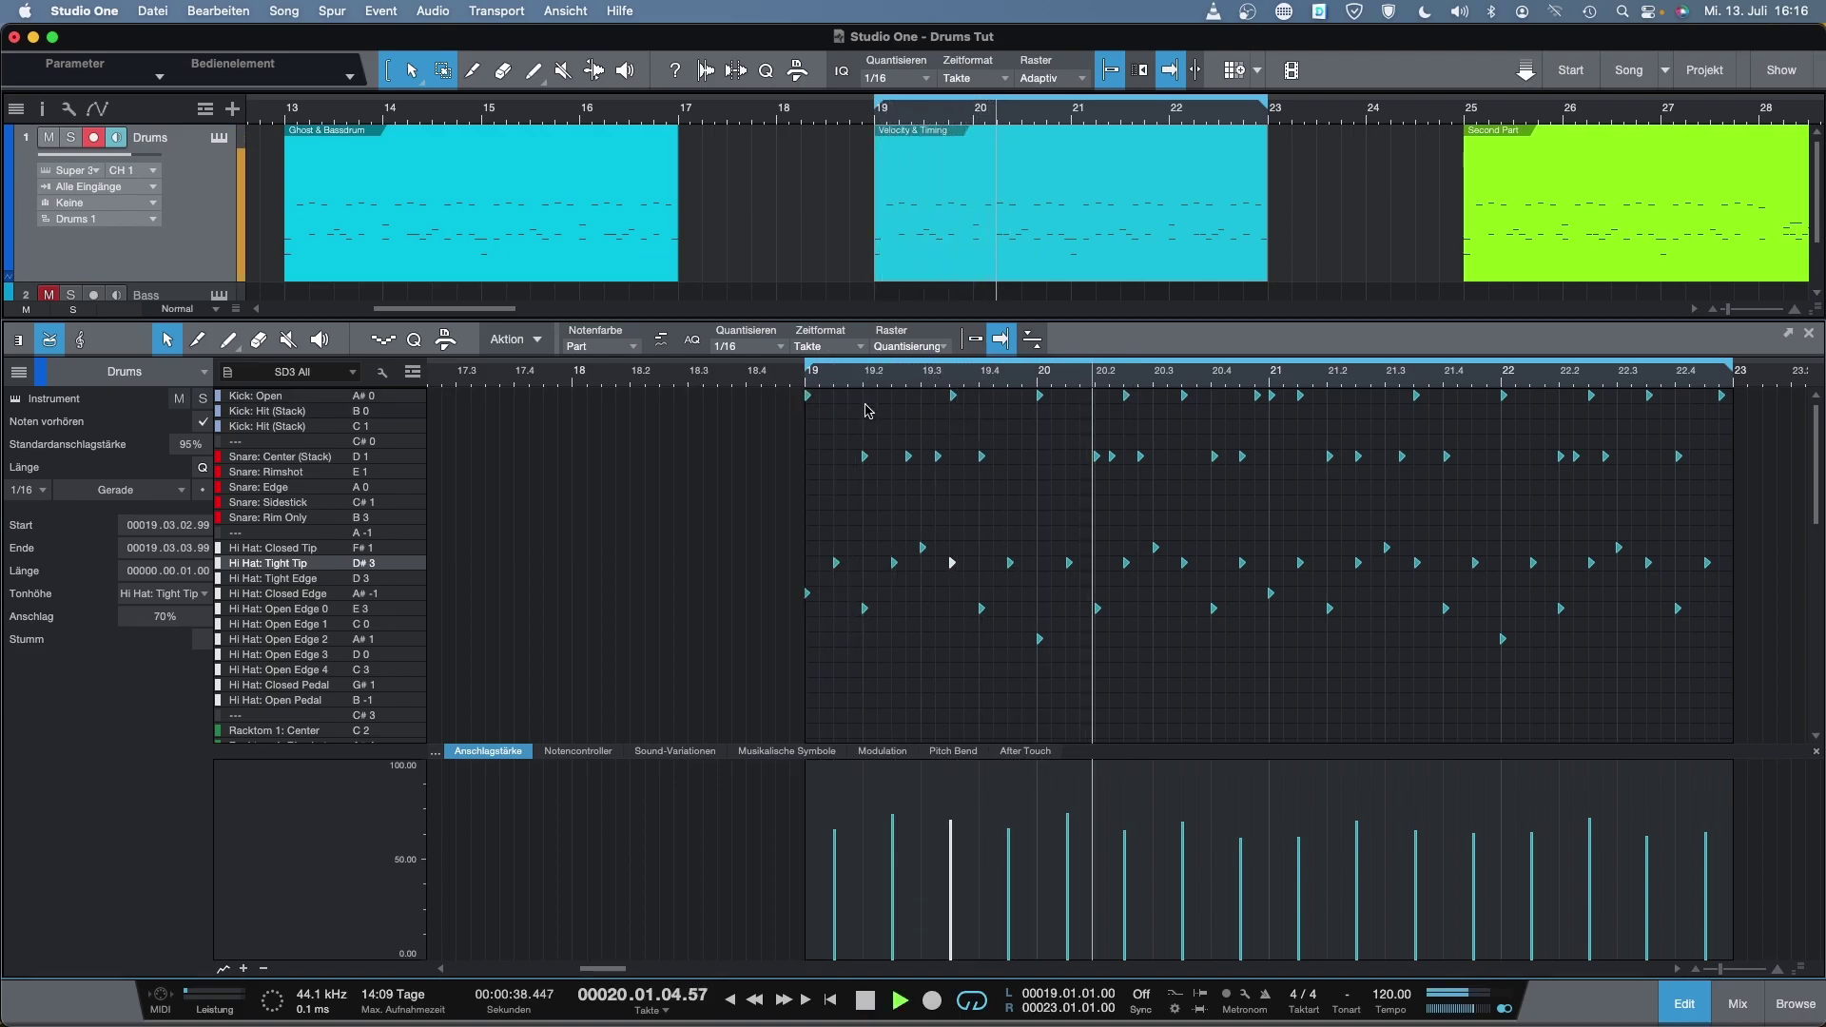
{"action": "key", "text": "space"}
Shift the Kick: Open hit at 20.2.3 slightly later and pull its Hi Hat: Tight Tip hit to 20.02.02.99
{"action": "left_click", "coordinate": [1127, 380]}
{"action": "key", "text": "e"}
{"action": "key", "text": "e"}
{"action": "key", "text": "e"}
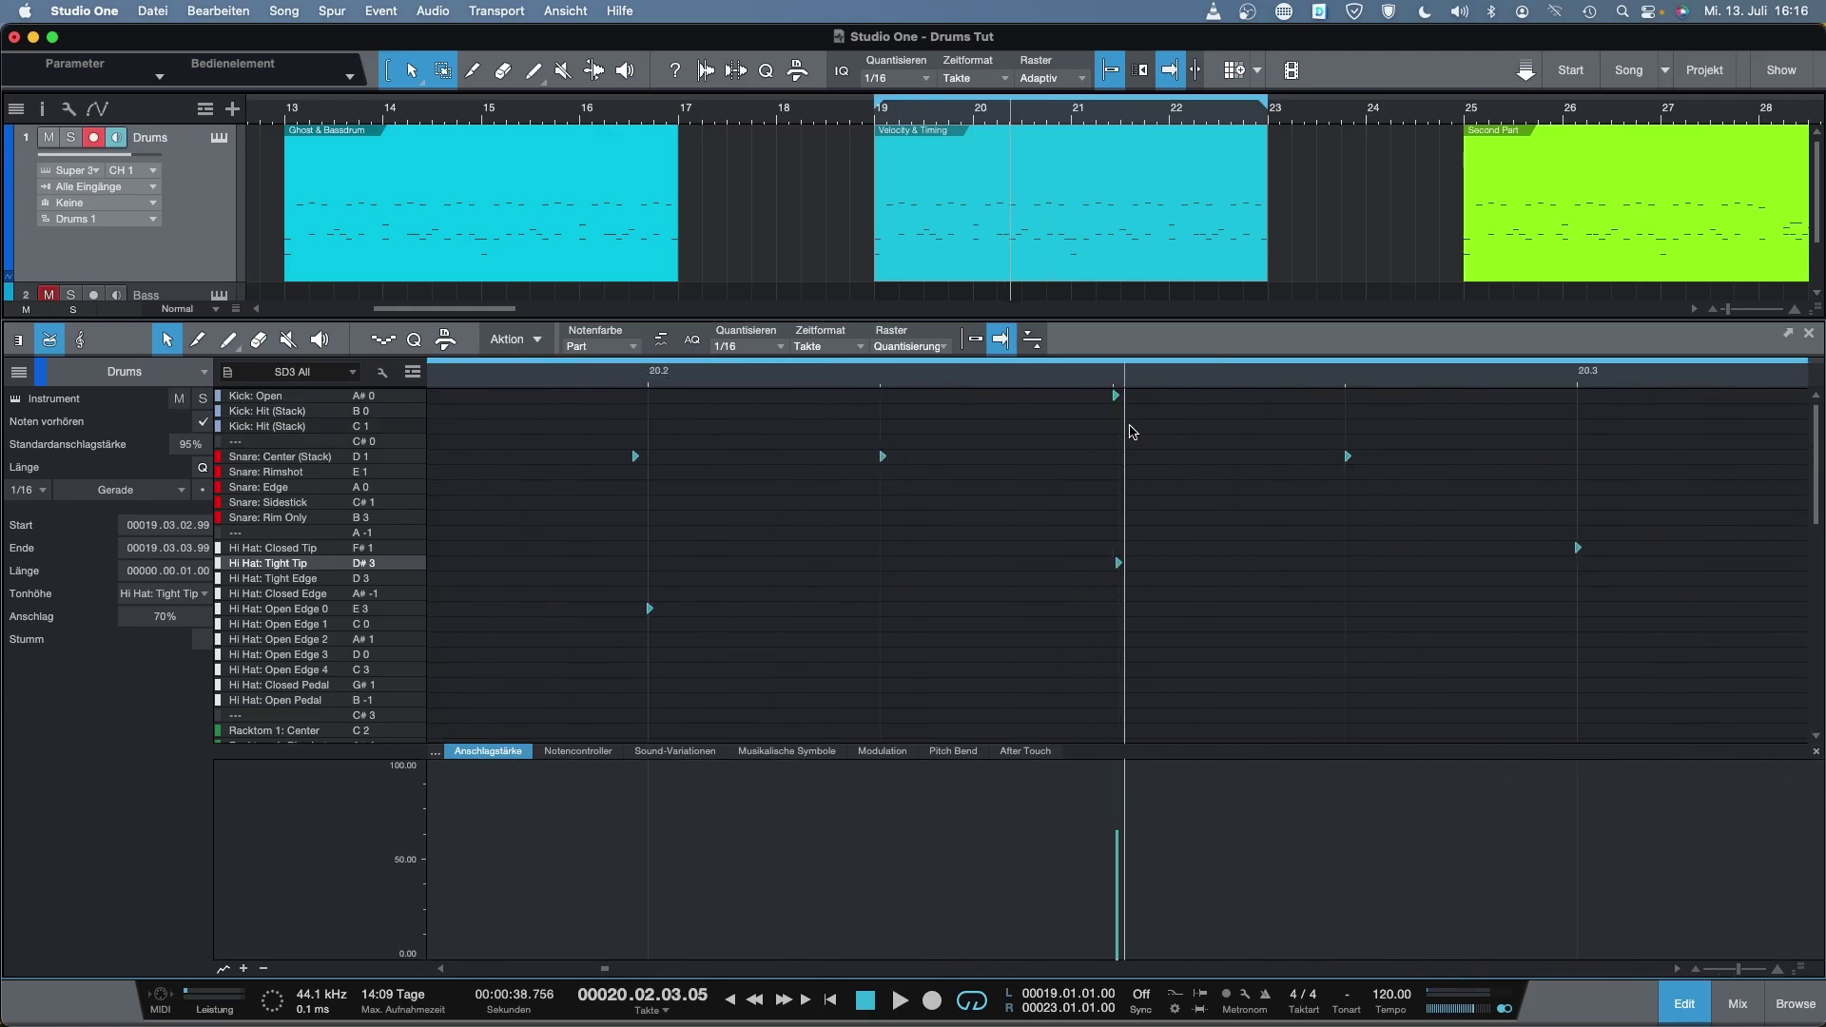
{"action": "left_click", "coordinate": [1103, 396]}
{"action": "left_click_drag", "start_coordinate": [1103, 395], "coordinate": [1114, 396]}
{"action": "left_click_drag", "start_coordinate": [1113, 564], "coordinate": [1100, 564]}
Play from bar 20 to hear the adjusted kick and hi-hat at 20.2.3
{"action": "key", "text": "w"}
{"action": "key", "text": "w"}
{"action": "key", "text": "w"}
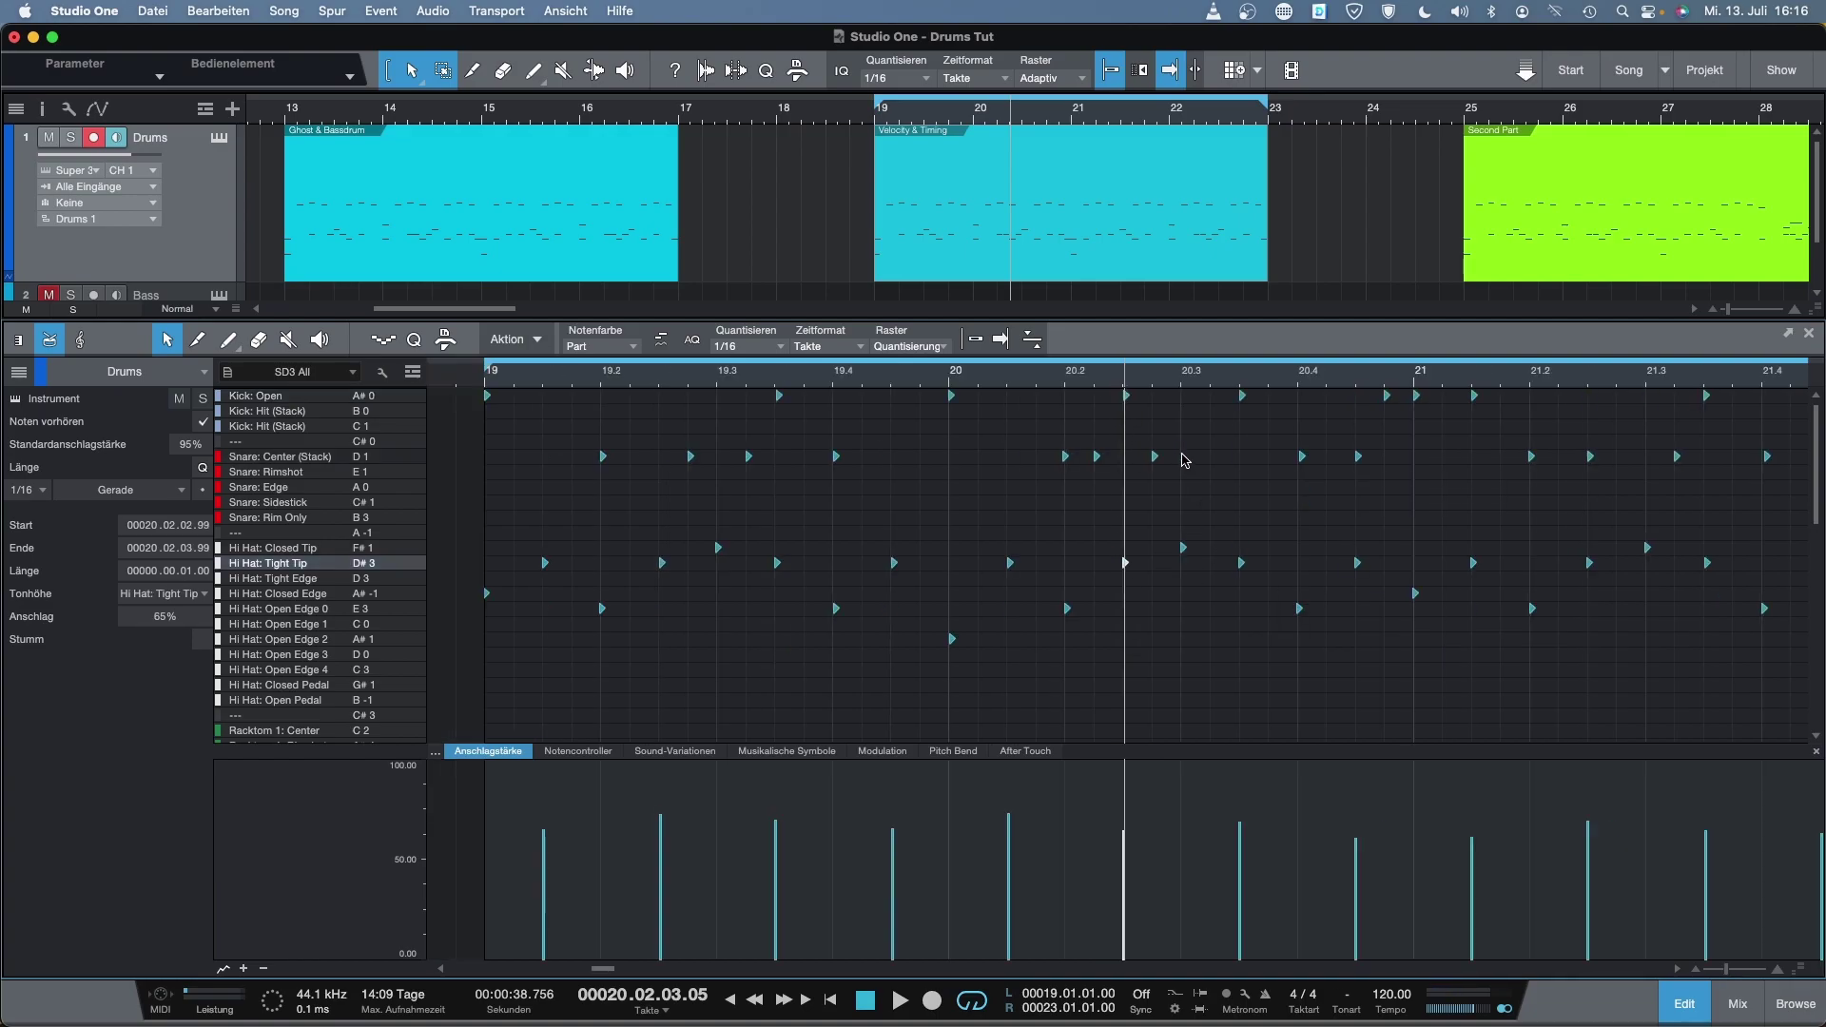
{"action": "left_click", "coordinate": [1037, 382]}
{"action": "key", "text": "space"}
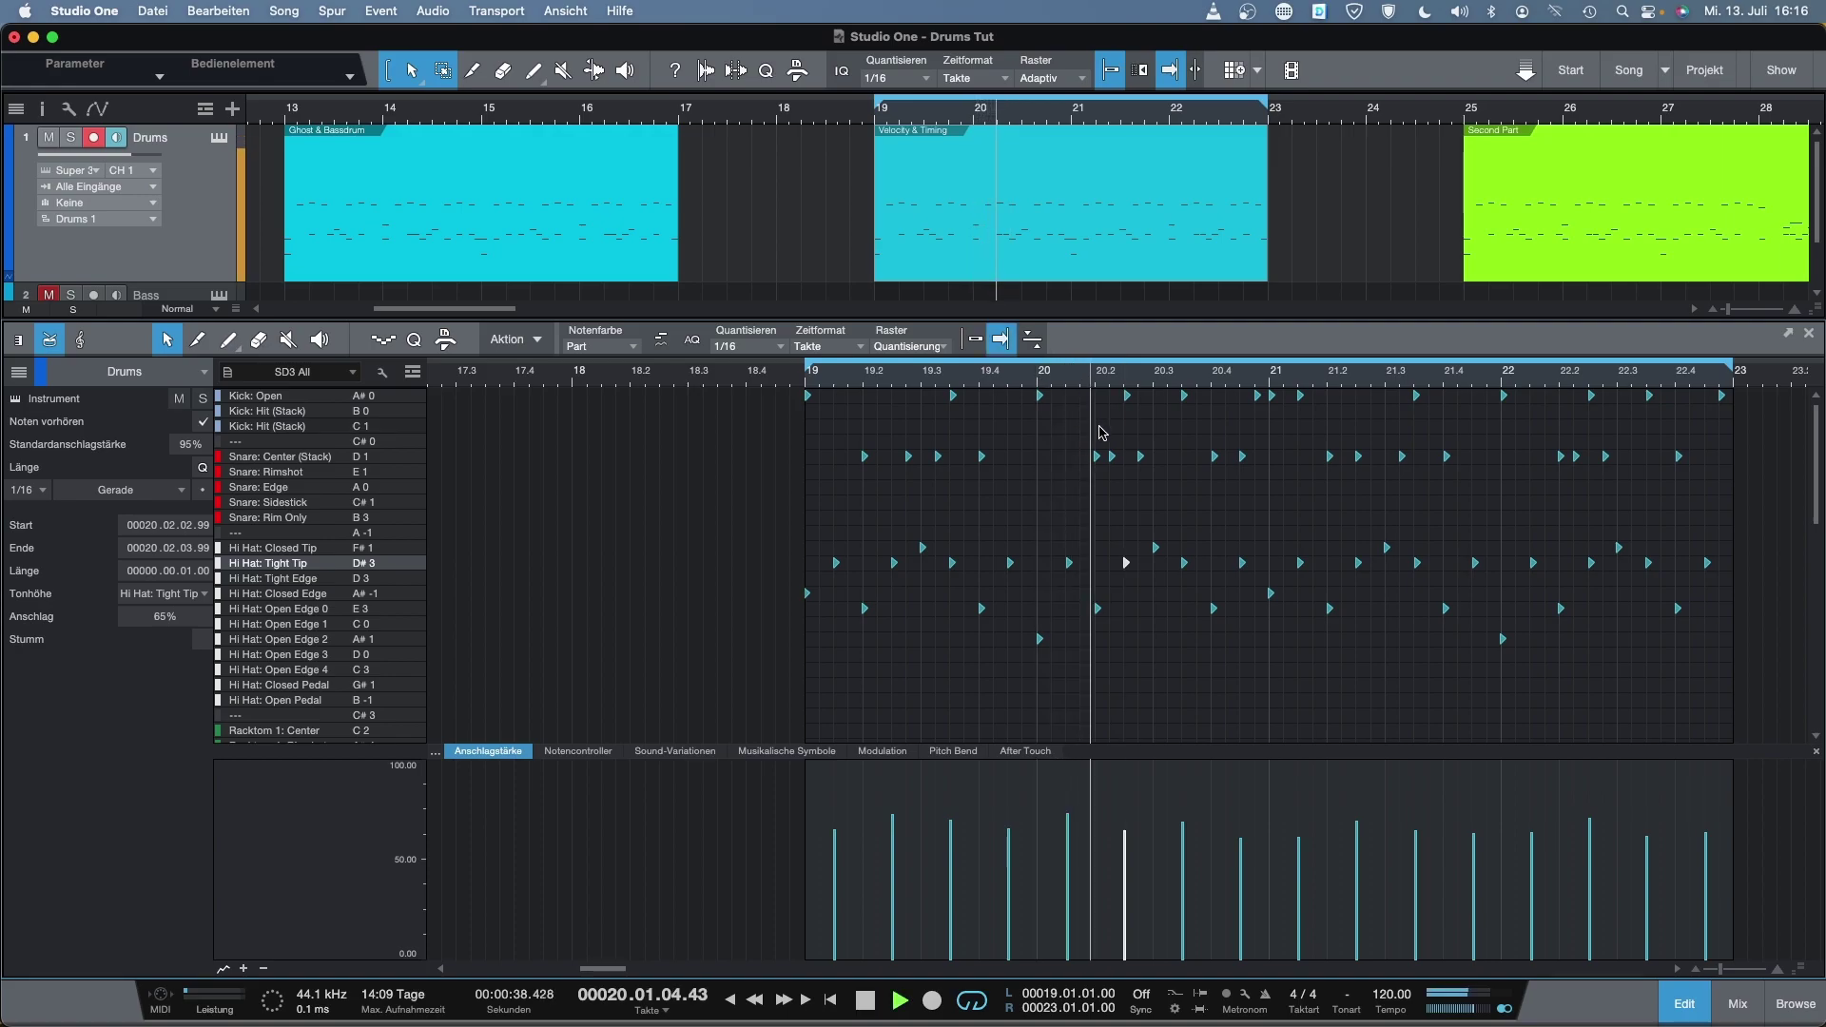
{"action": "key", "text": "space"}
Pull the Kick: Open hit at 20.3.3 slightly early, to 20.03.02.94, and play the passage
{"action": "left_click", "coordinate": [1184, 380]}
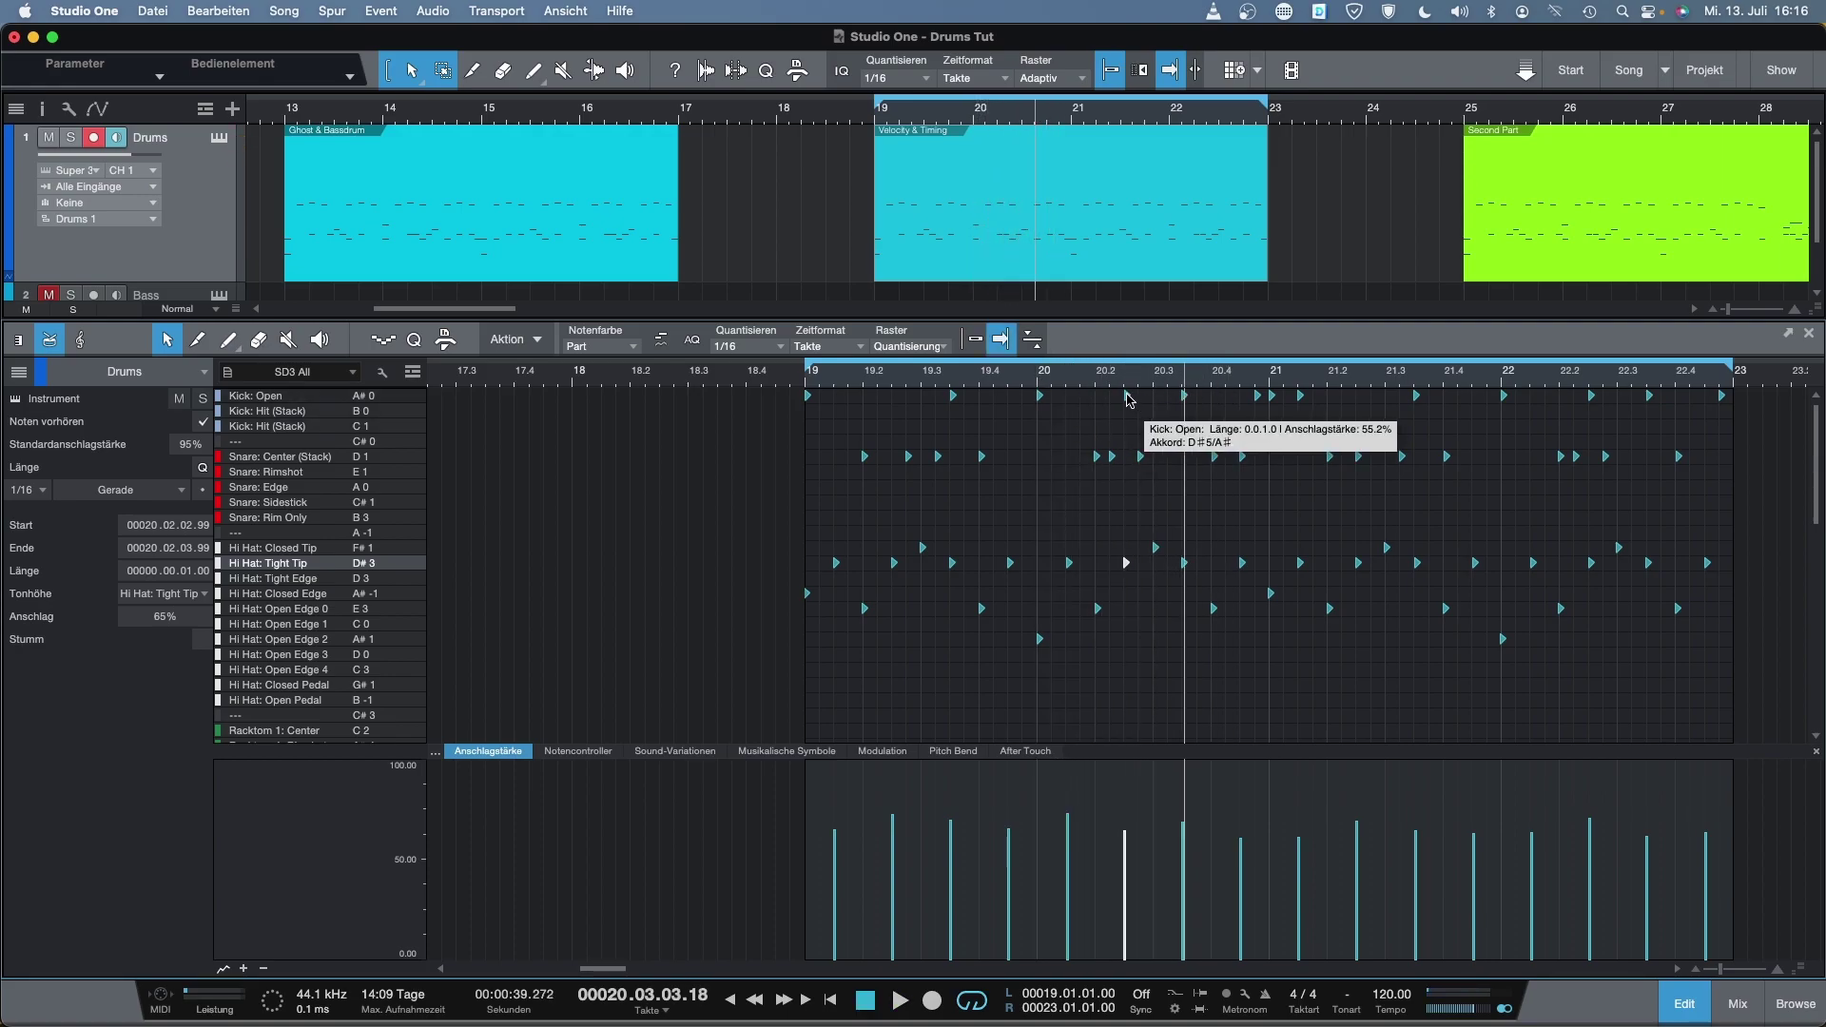
{"action": "key", "text": "e"}
{"action": "key", "text": "e"}
{"action": "key", "text": "e"}
{"action": "left_click", "coordinate": [1168, 395]}
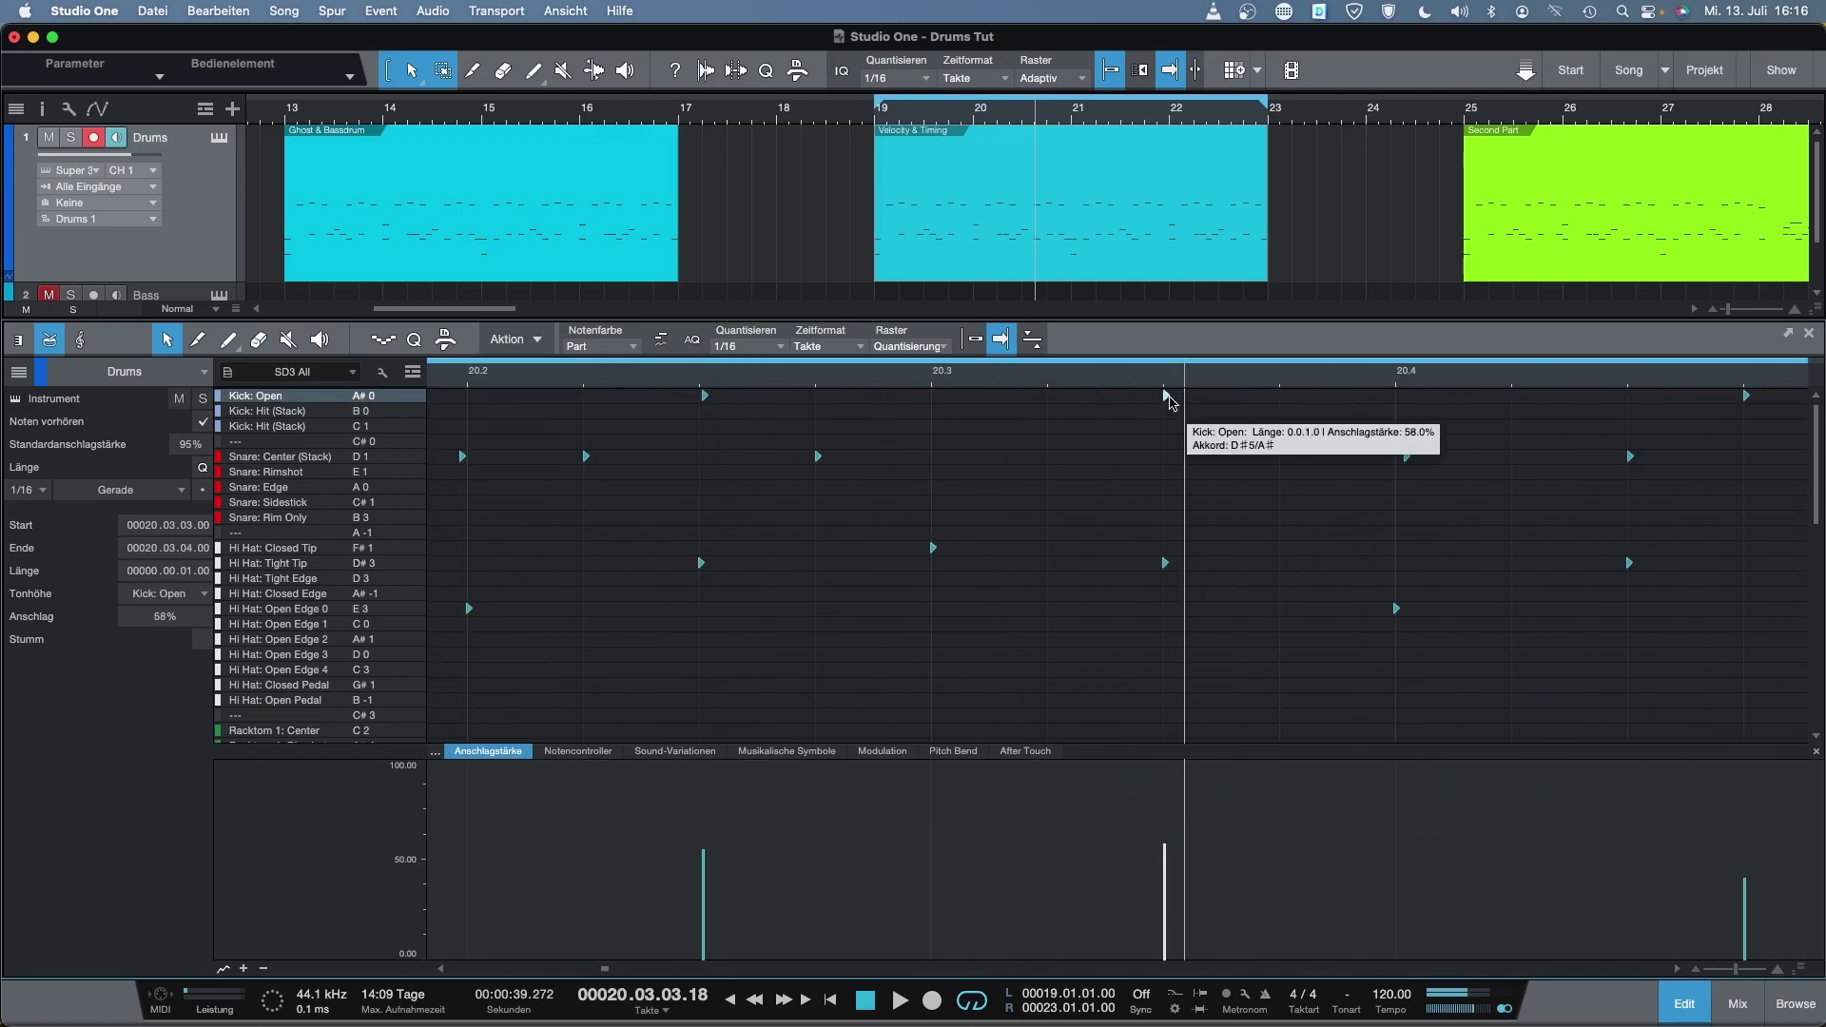
{"action": "key", "text": "w"}
{"action": "key", "text": "w"}
{"action": "key", "text": "w"}
{"action": "key", "text": "w"}
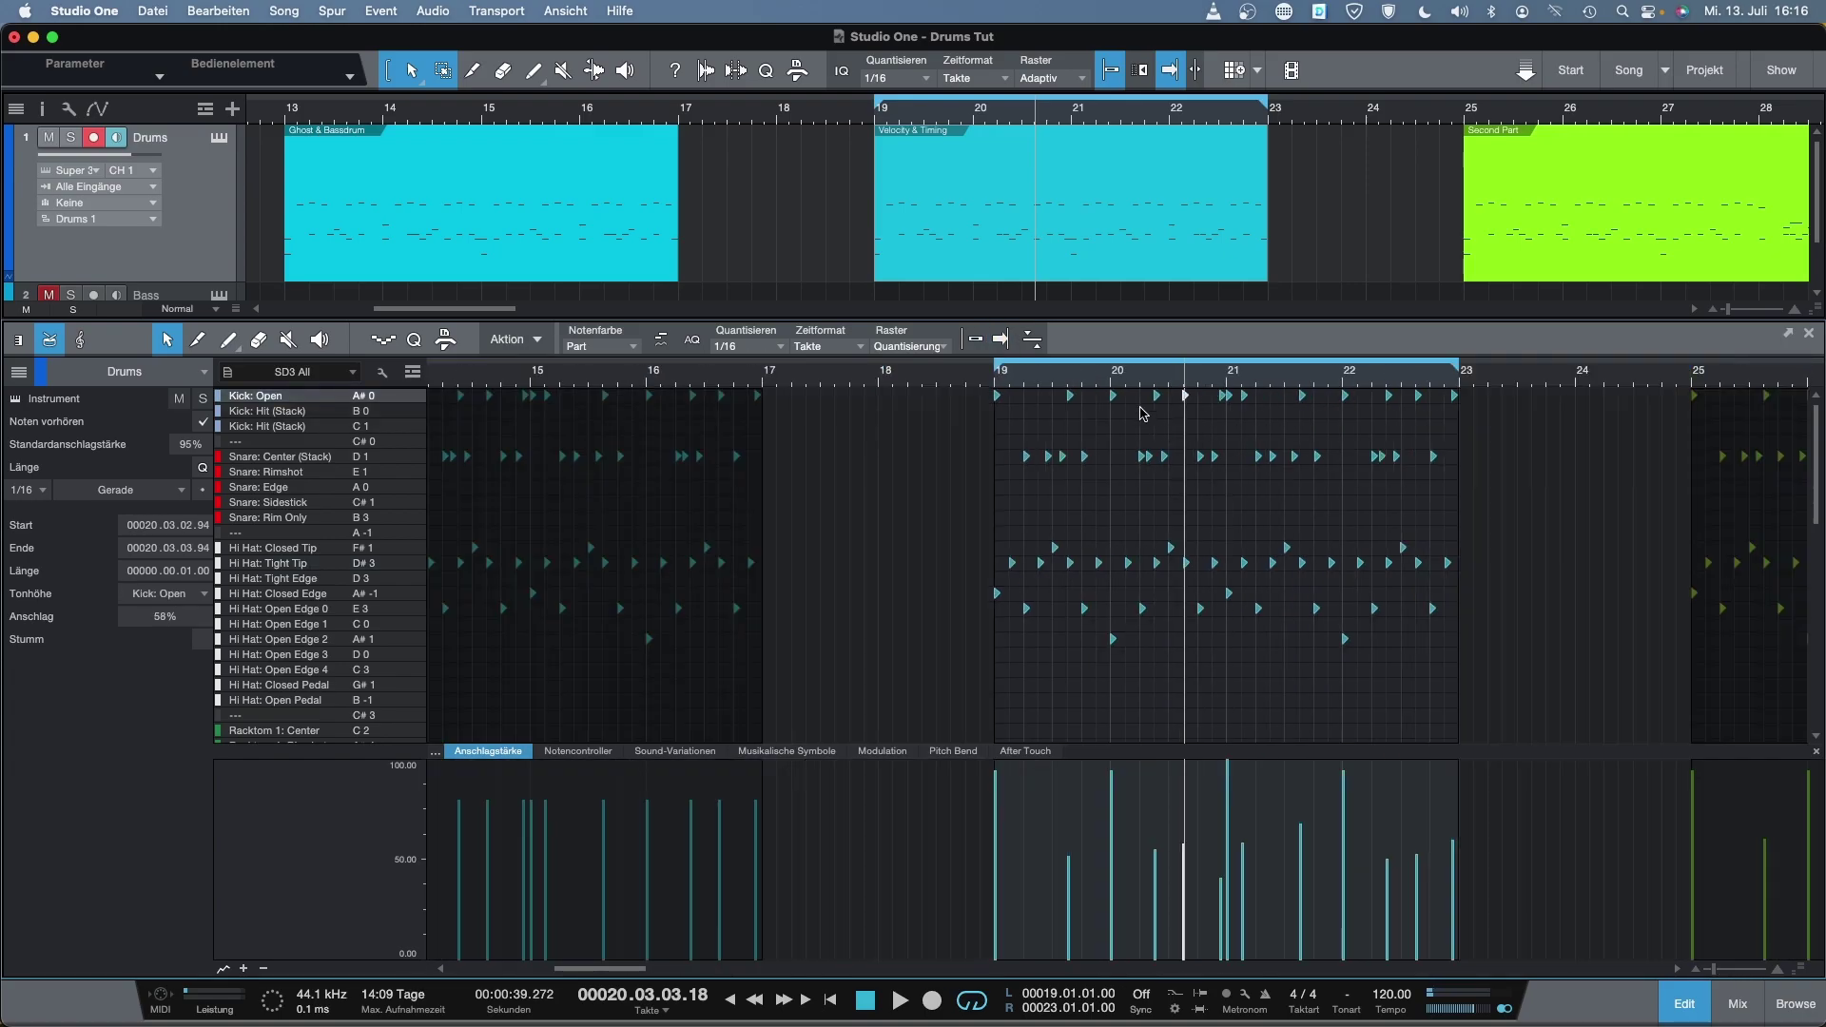
{"action": "key", "text": "space"}
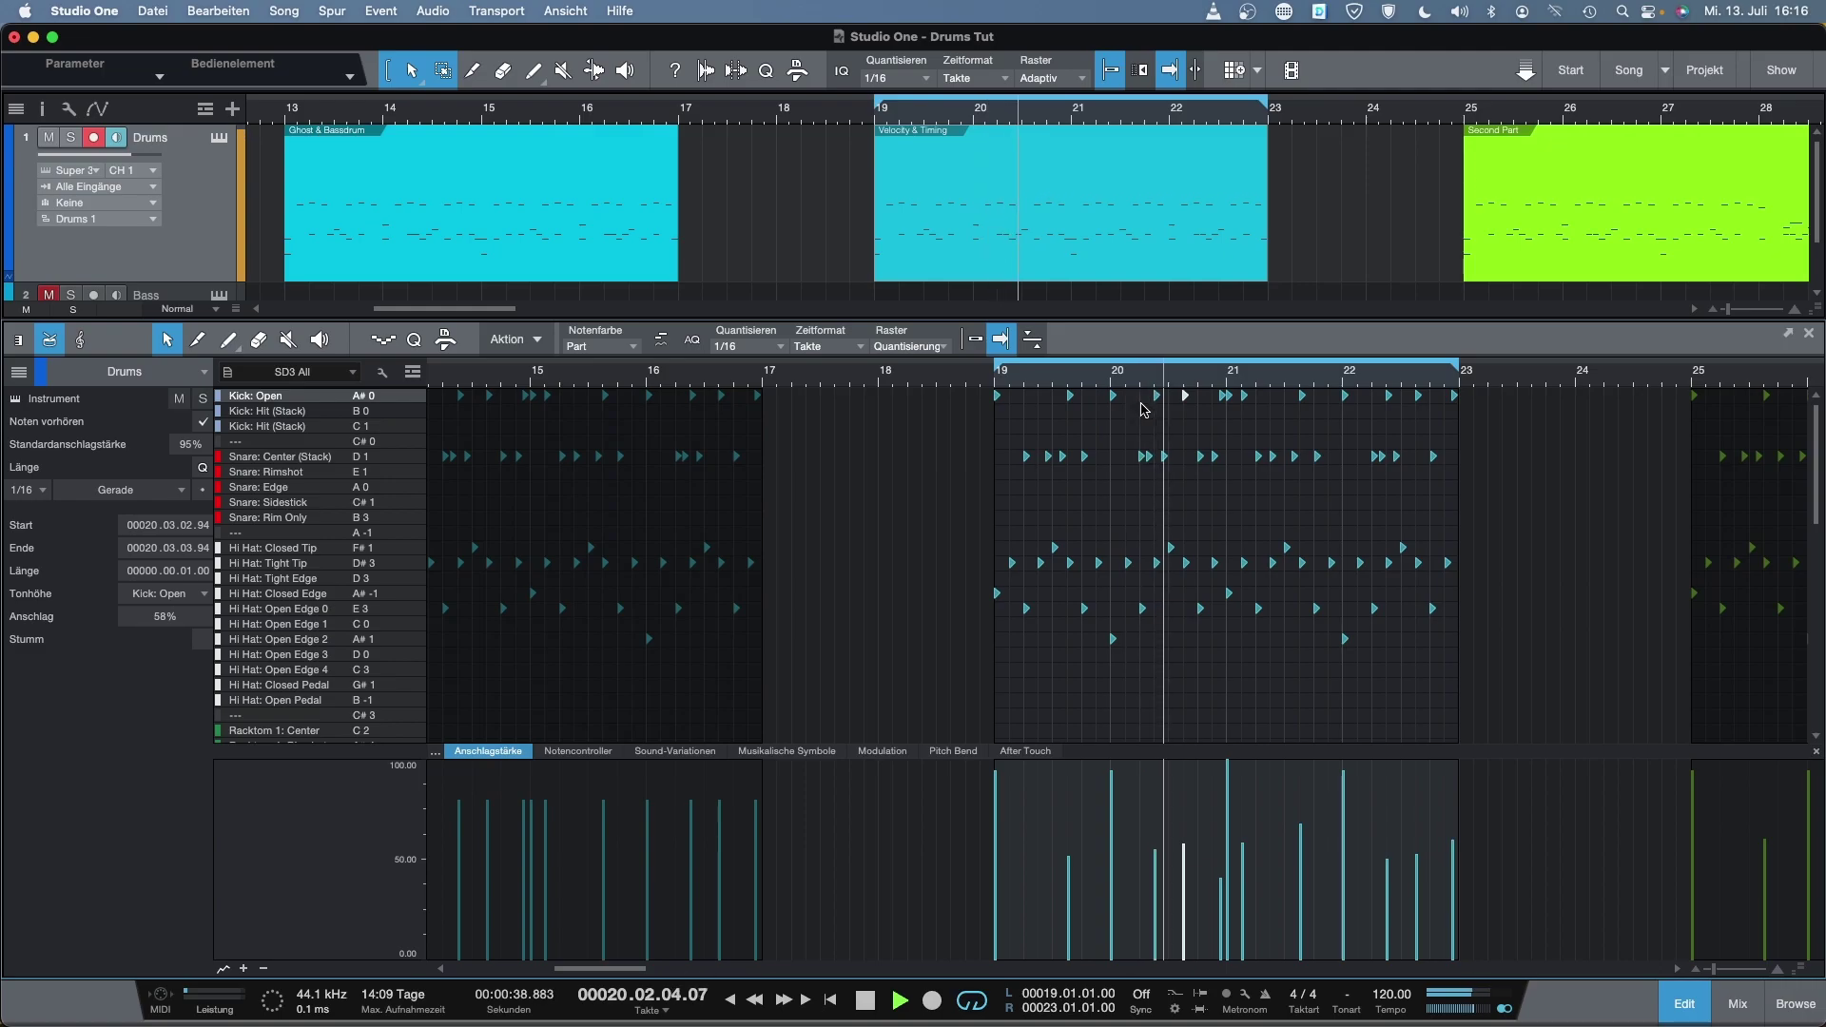
{"action": "key", "text": "space"}
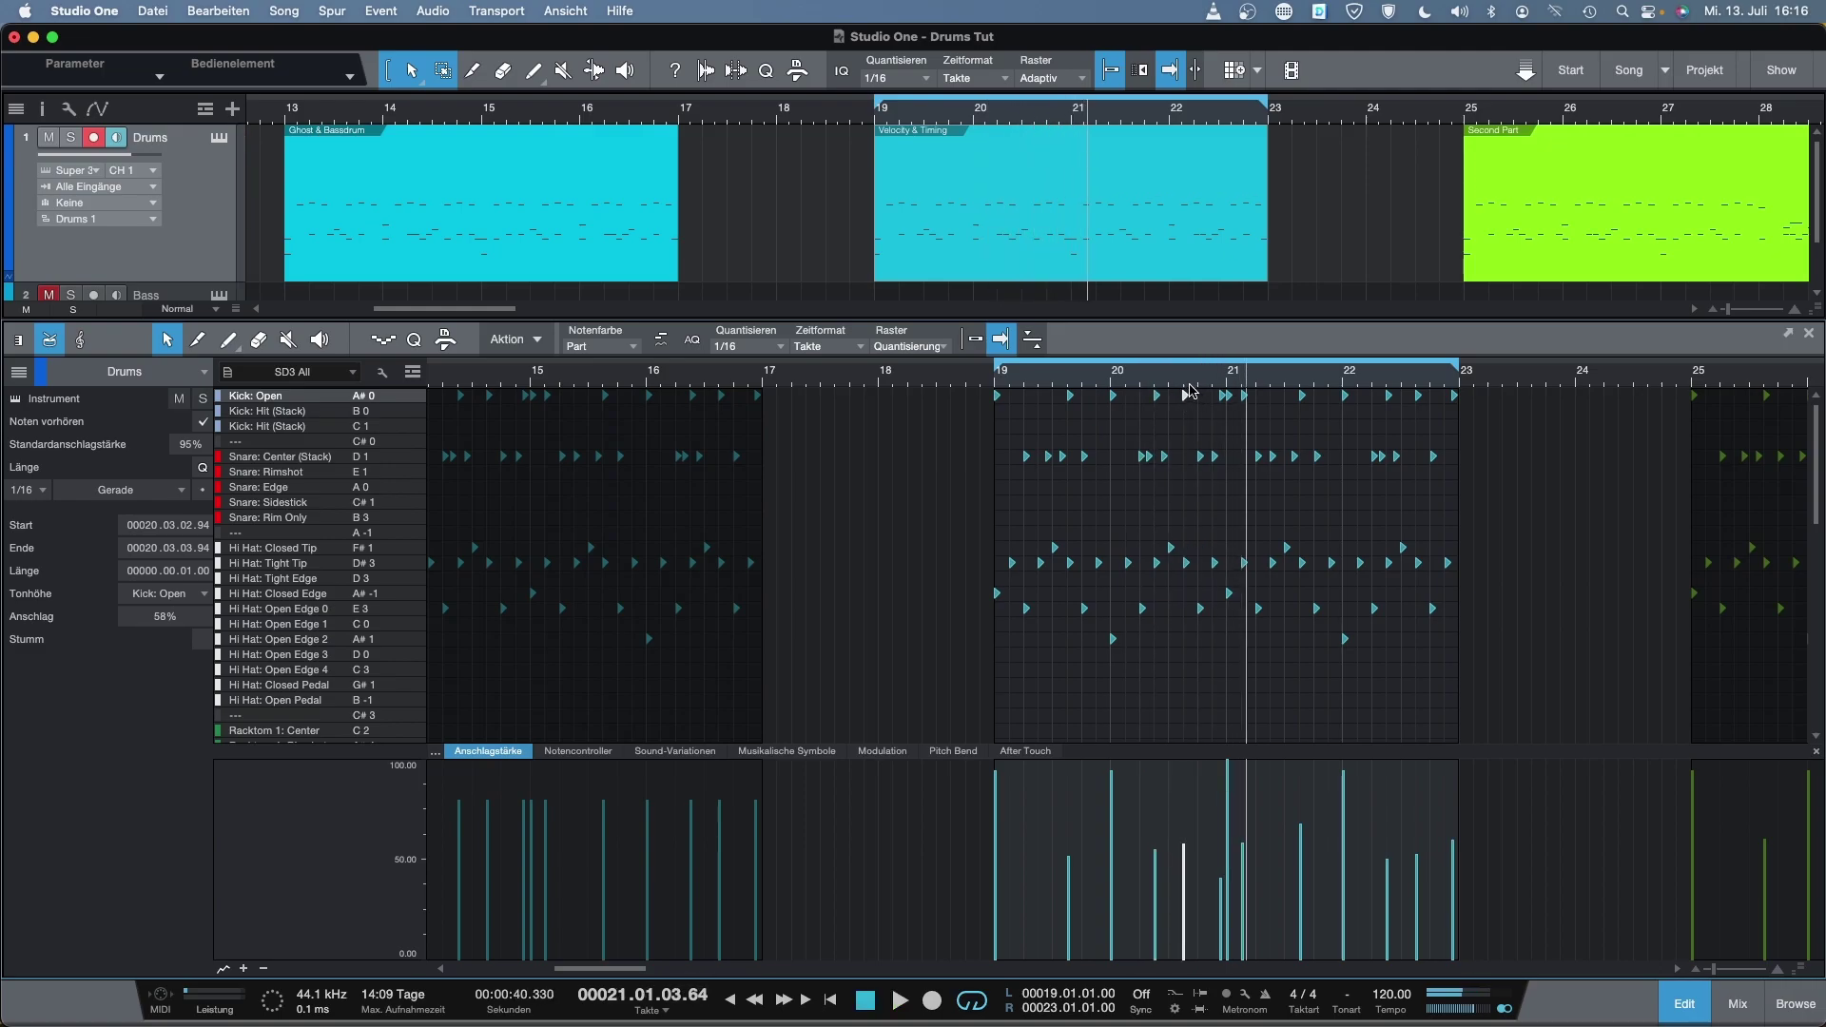
Pull the Hi Hat: Tight Tip hit at 20.3.3 slightly earlier, to 20.03.02.96
{"action": "left_click", "coordinate": [1186, 388]}
{"action": "key", "text": "e"}
{"action": "key", "text": "e"}
{"action": "key", "text": "e"}
{"action": "key", "text": "e"}
{"action": "key", "text": "e"}
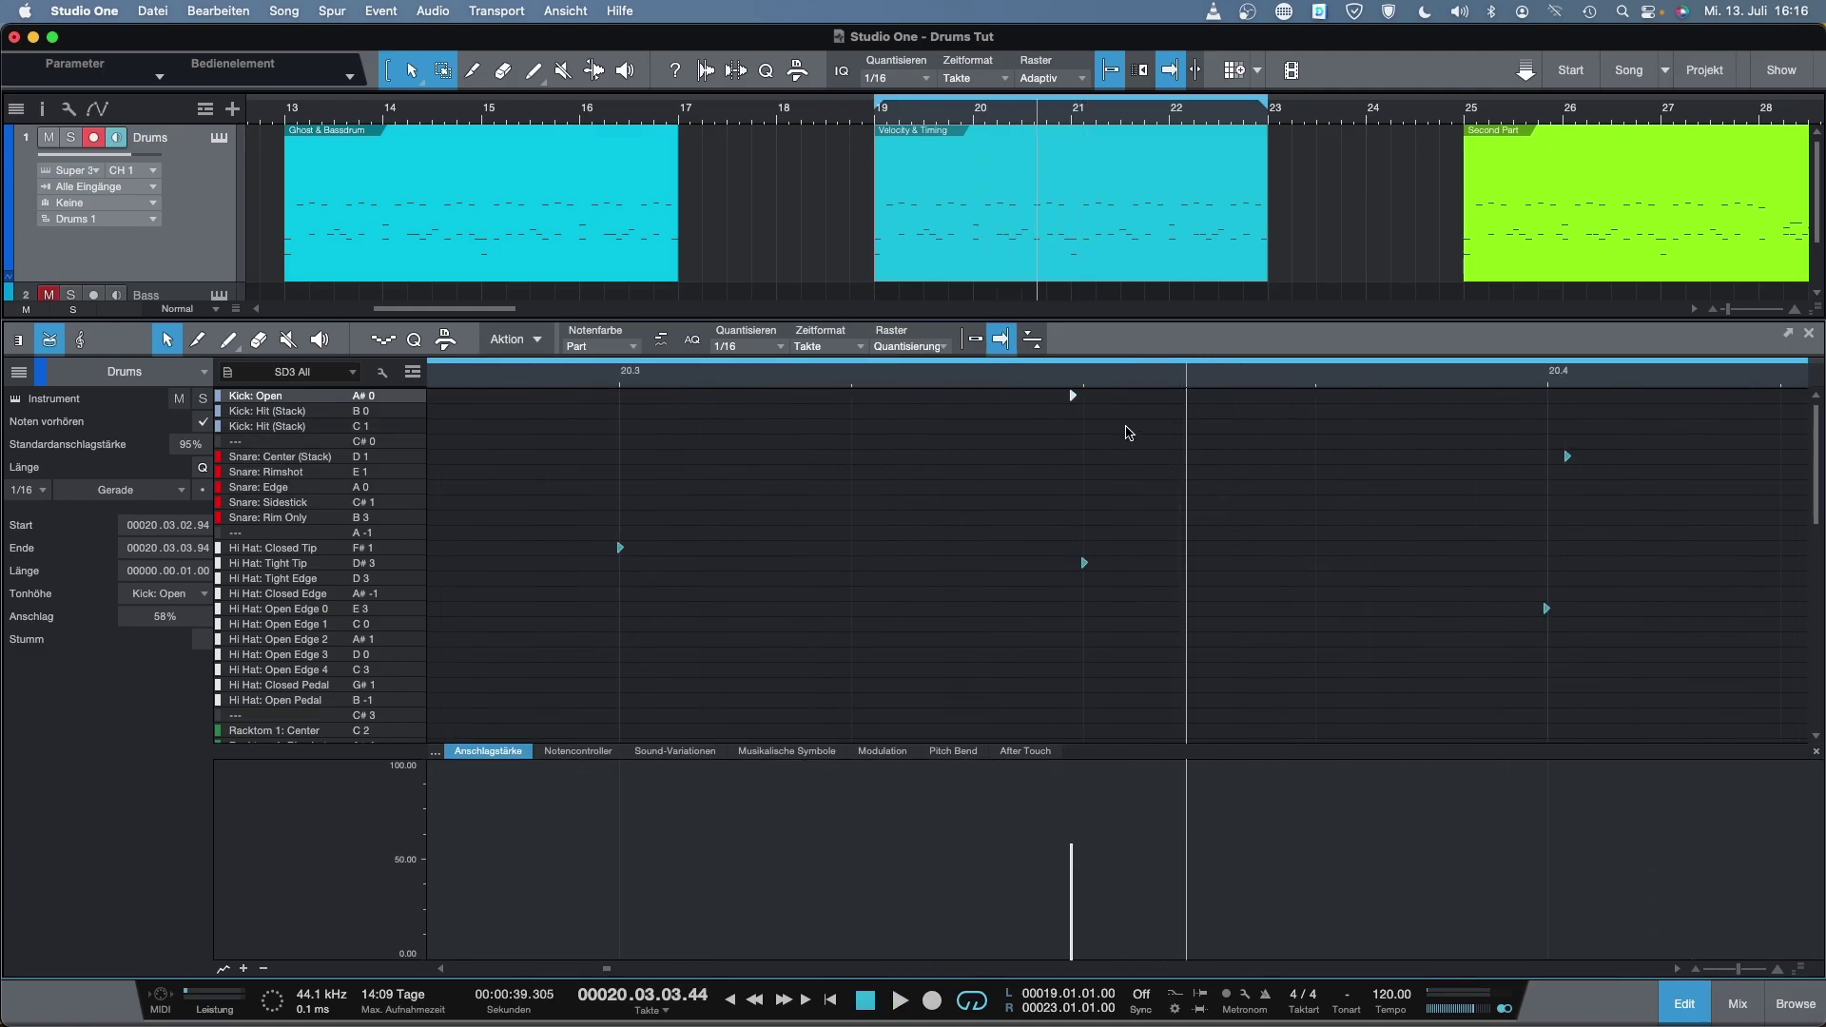
{"action": "left_click", "coordinate": [1087, 383]}
{"action": "left_click", "coordinate": [1084, 563]}
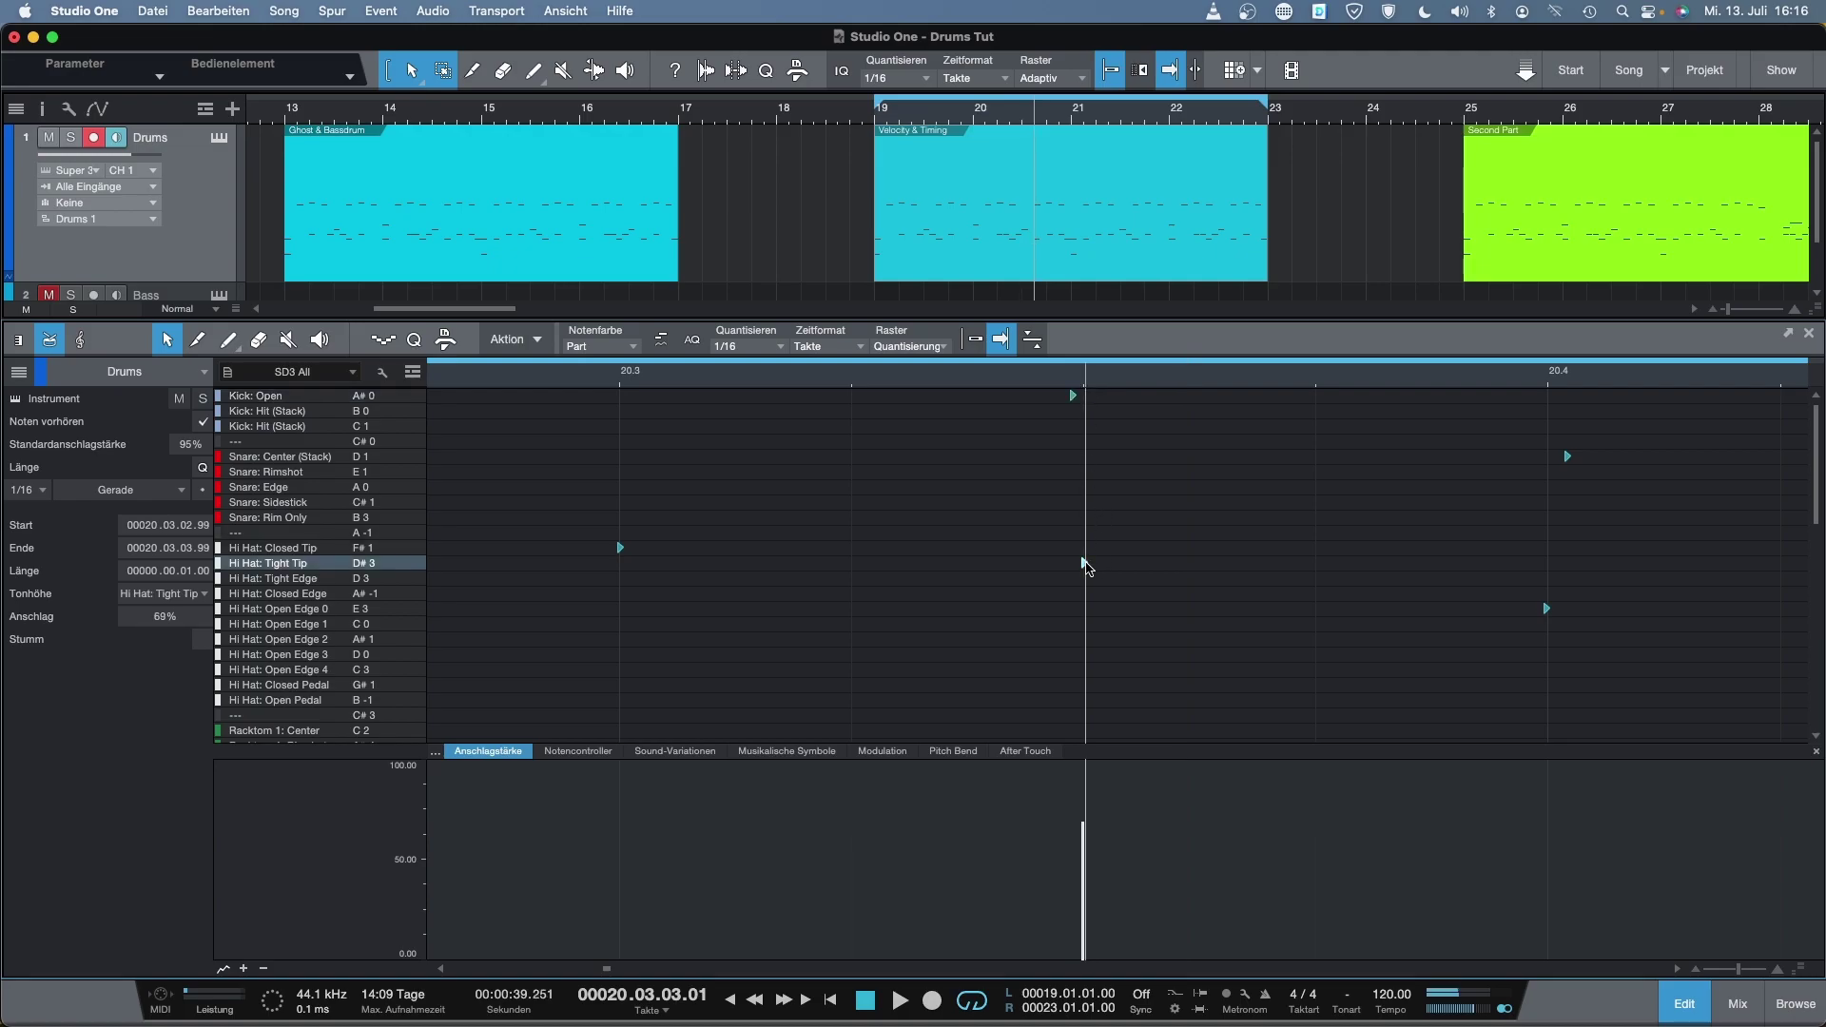
{"action": "left_click_drag", "start_coordinate": [1084, 565], "coordinate": [1075, 559]}
Play from bar 20 to hear the early kick and hi-hat at 20.3.3
{"action": "key", "text": "w"}
{"action": "key", "text": "w"}
{"action": "key", "text": "w"}
{"action": "key", "text": "w"}
{"action": "key", "text": "w"}
{"action": "left_click", "coordinate": [799, 377]}
{"action": "key", "text": "space"}
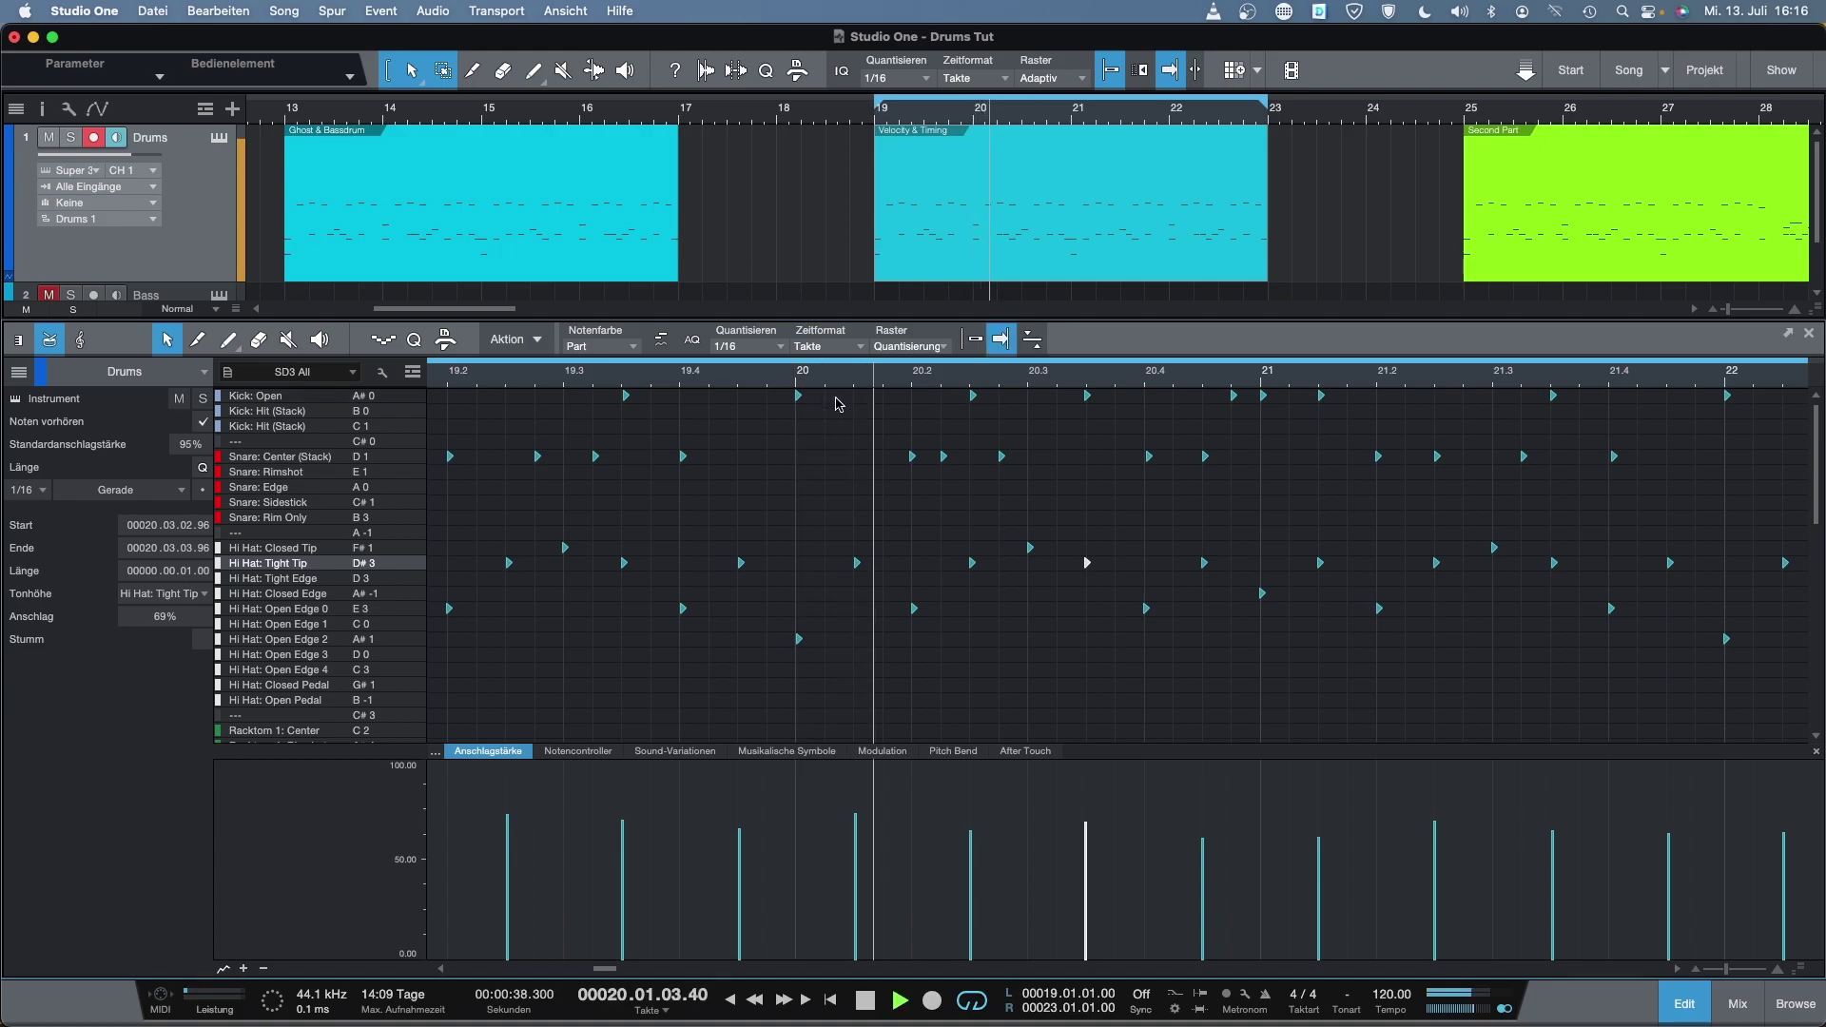
{"action": "key", "text": "space"}
Shift the Kick: Open hit just before bar 21 slightly late, to 20.04.04.05
{"action": "left_click", "coordinate": [1236, 378]}
{"action": "key", "text": "e"}
{"action": "key", "text": "e"}
{"action": "key", "text": "e"}
{"action": "key", "text": "e"}
{"action": "key", "text": "e"}
{"action": "key", "text": "e"}
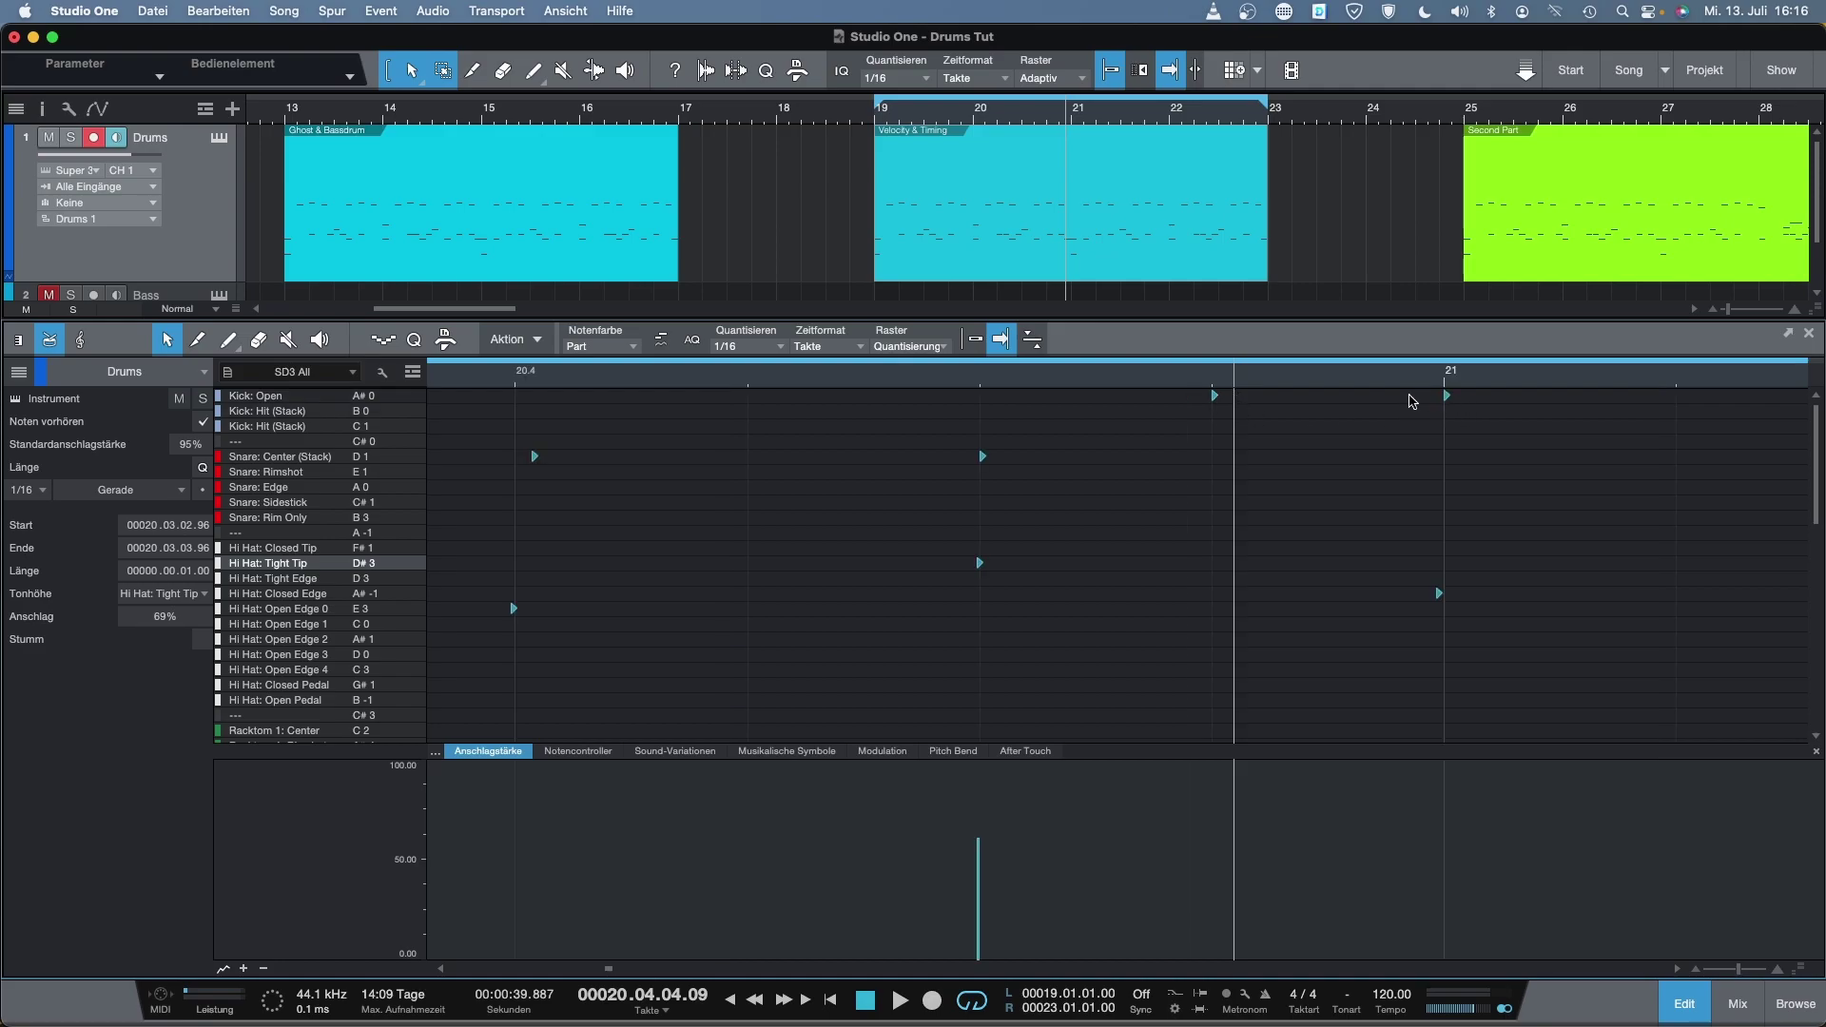
{"action": "left_click", "coordinate": [1215, 397]}
{"action": "key", "text": "w"}
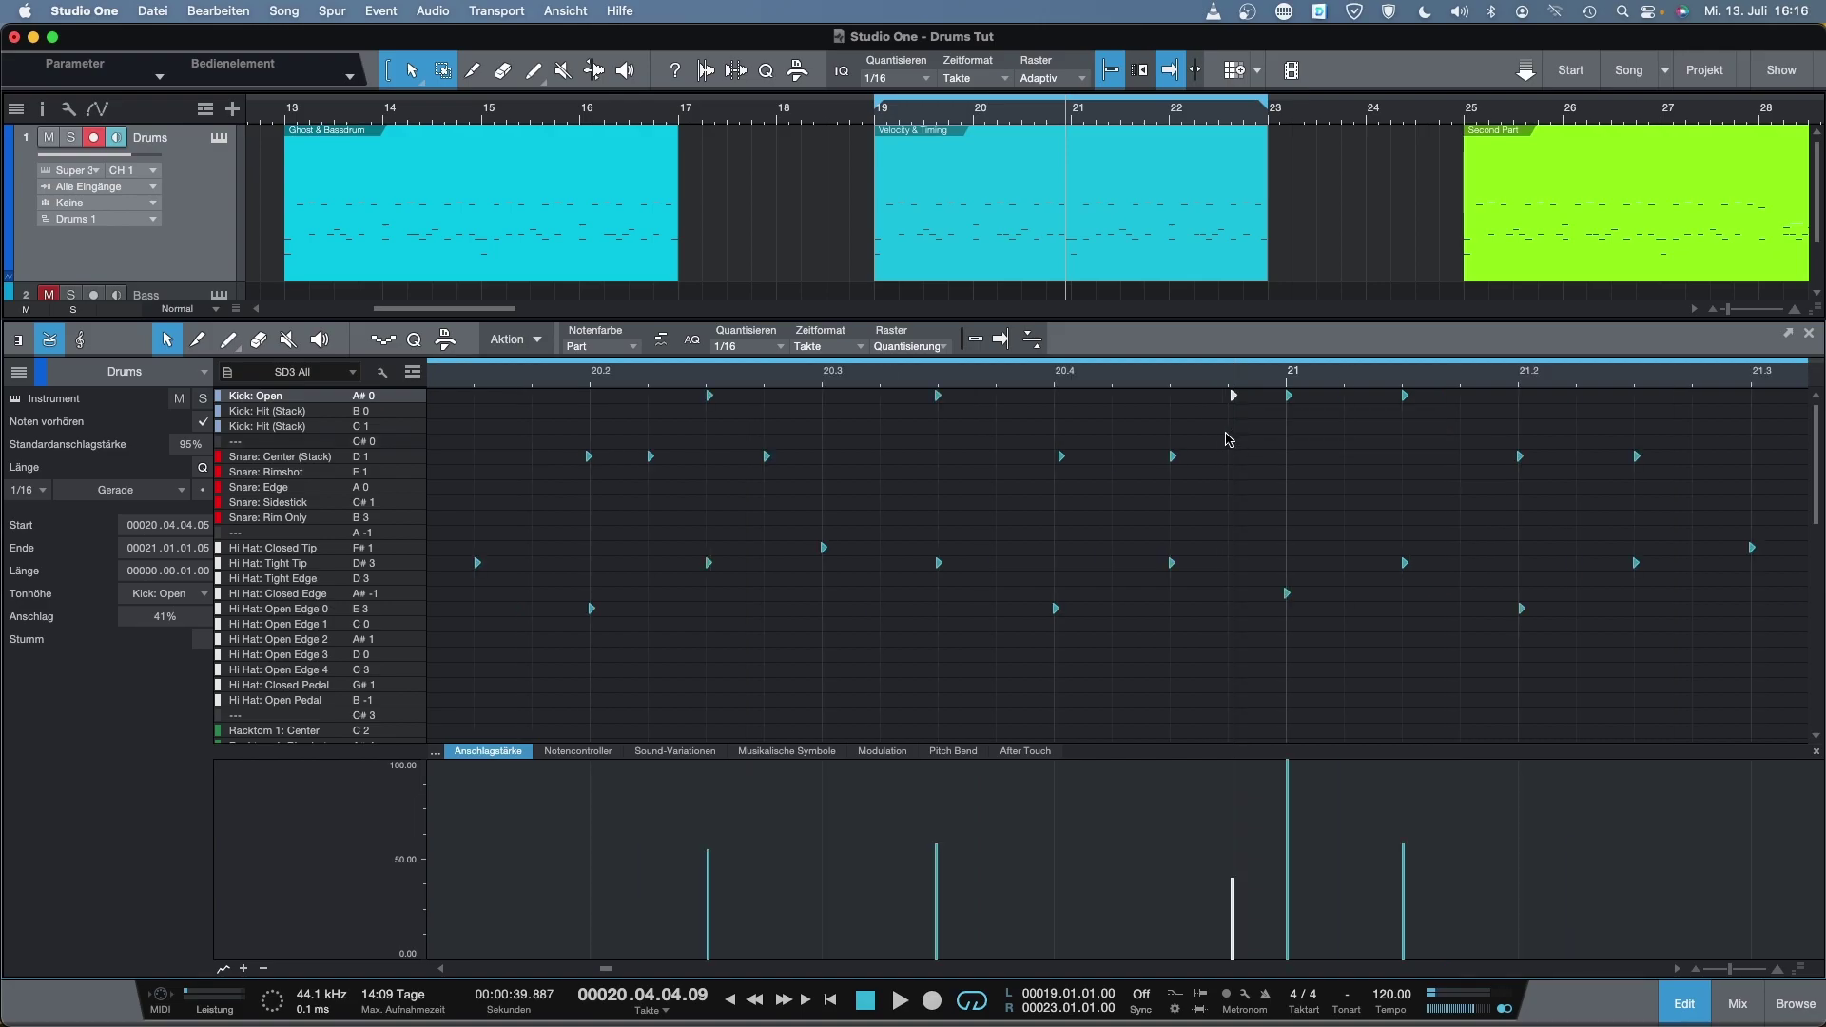
{"action": "key", "text": "w"}
{"action": "key", "text": "w"}
Play the passage leading into bar 21 twice to hear the late kick at 20.4.4
{"action": "key", "text": "space"}
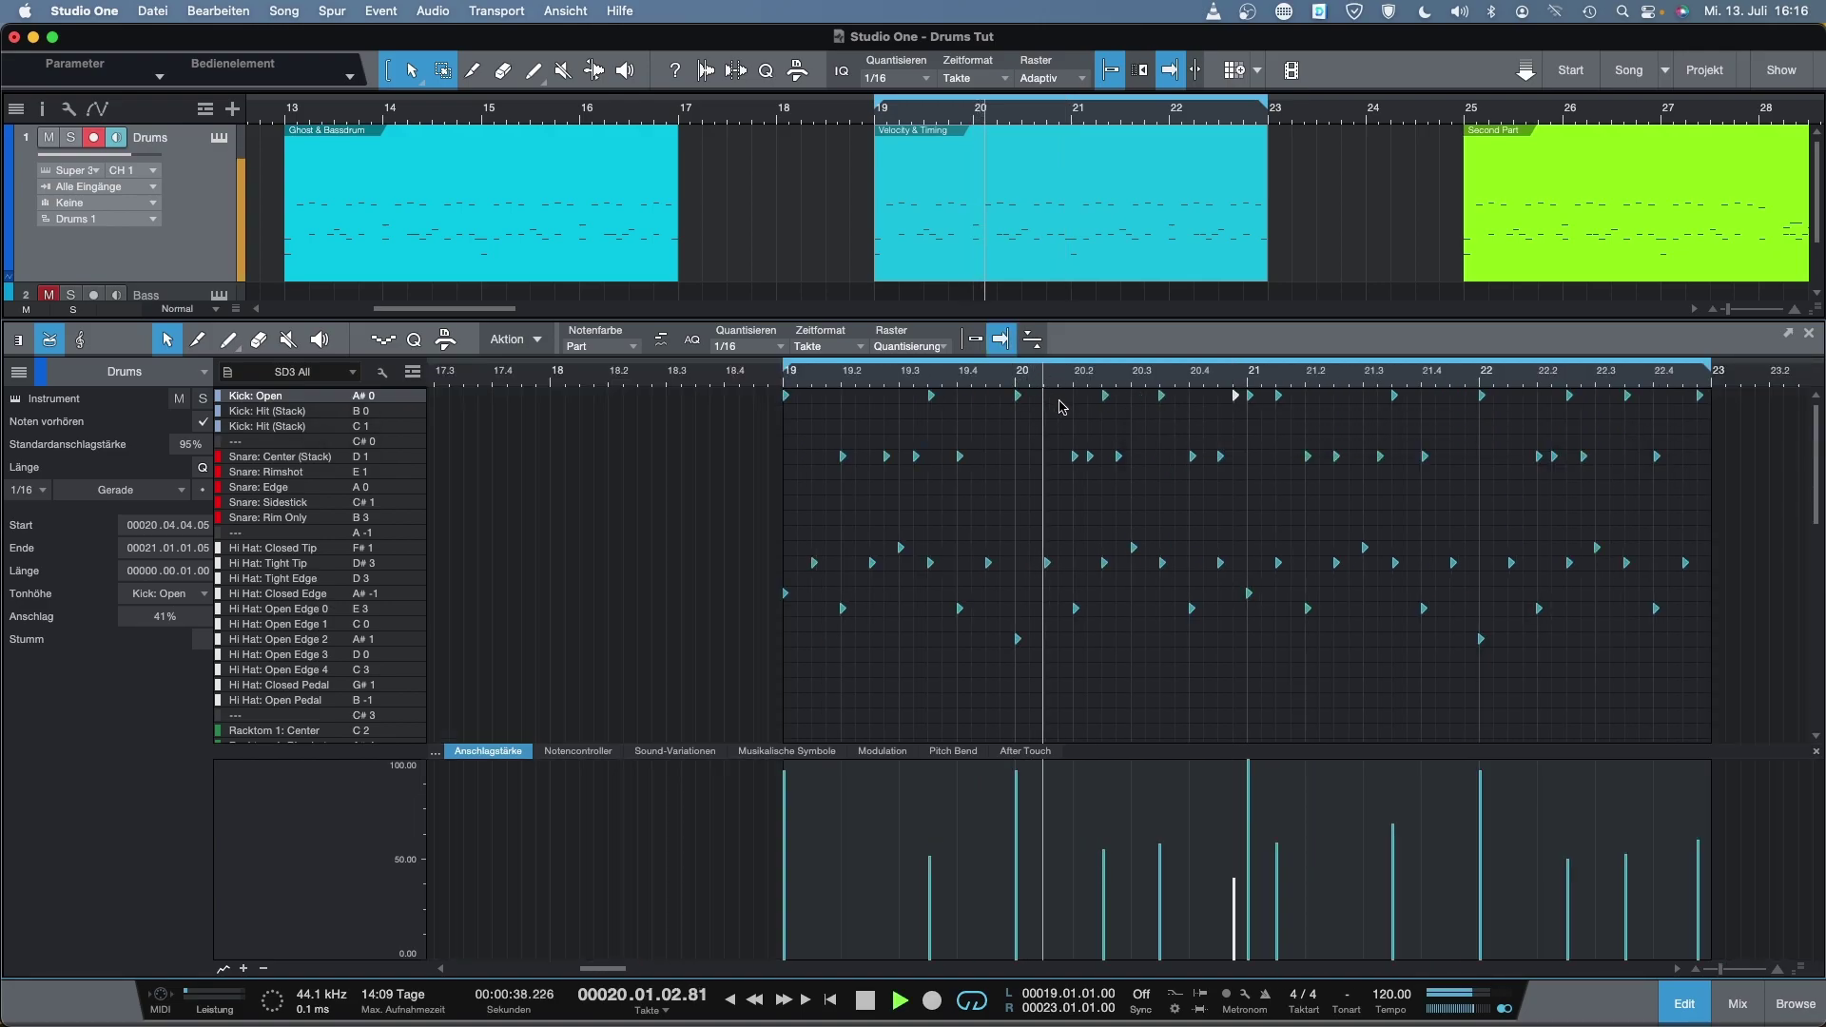
{"action": "key", "text": "space"}
{"action": "left_click", "coordinate": [1179, 383]}
{"action": "key", "text": "space"}
{"action": "key", "text": "space"}
Pull the Hi Hat: Closed Edge hit at bar 21 slightly early, to 20.04.04.98
{"action": "left_click", "coordinate": [1249, 383]}
{"action": "key", "text": "e"}
{"action": "key", "text": "e"}
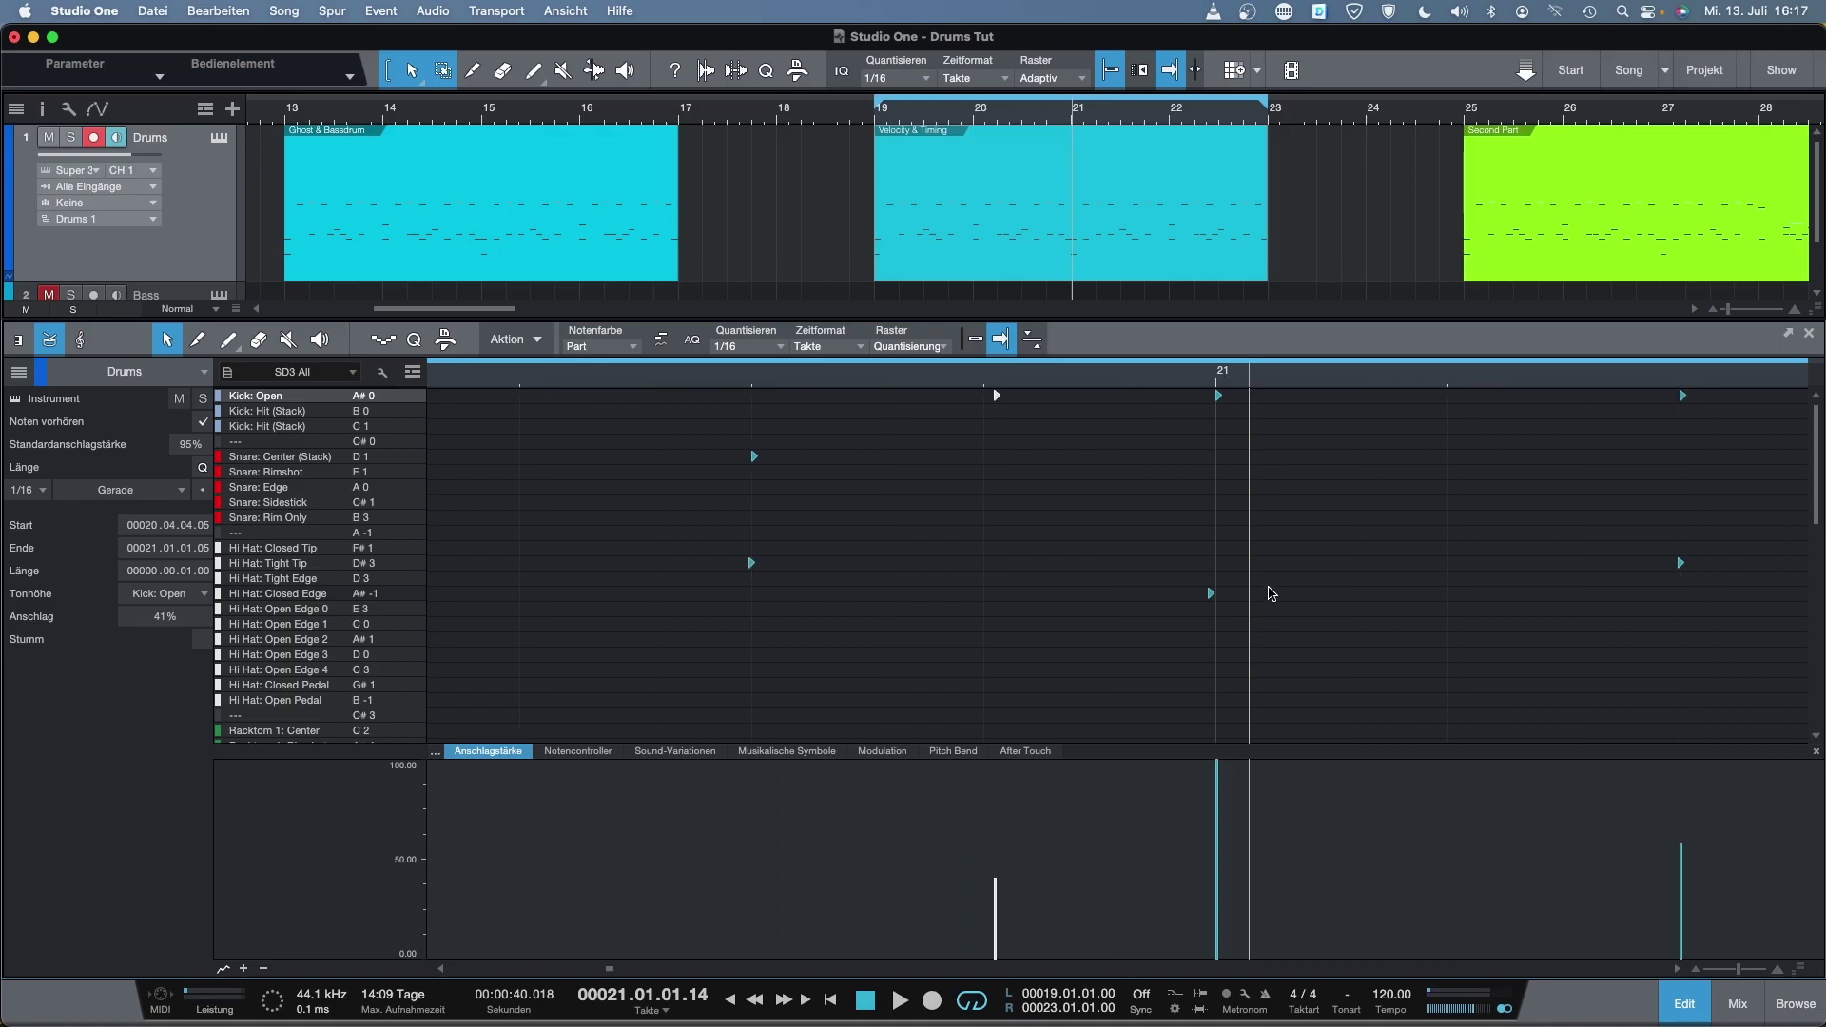
{"action": "left_click", "coordinate": [1090, 596]}
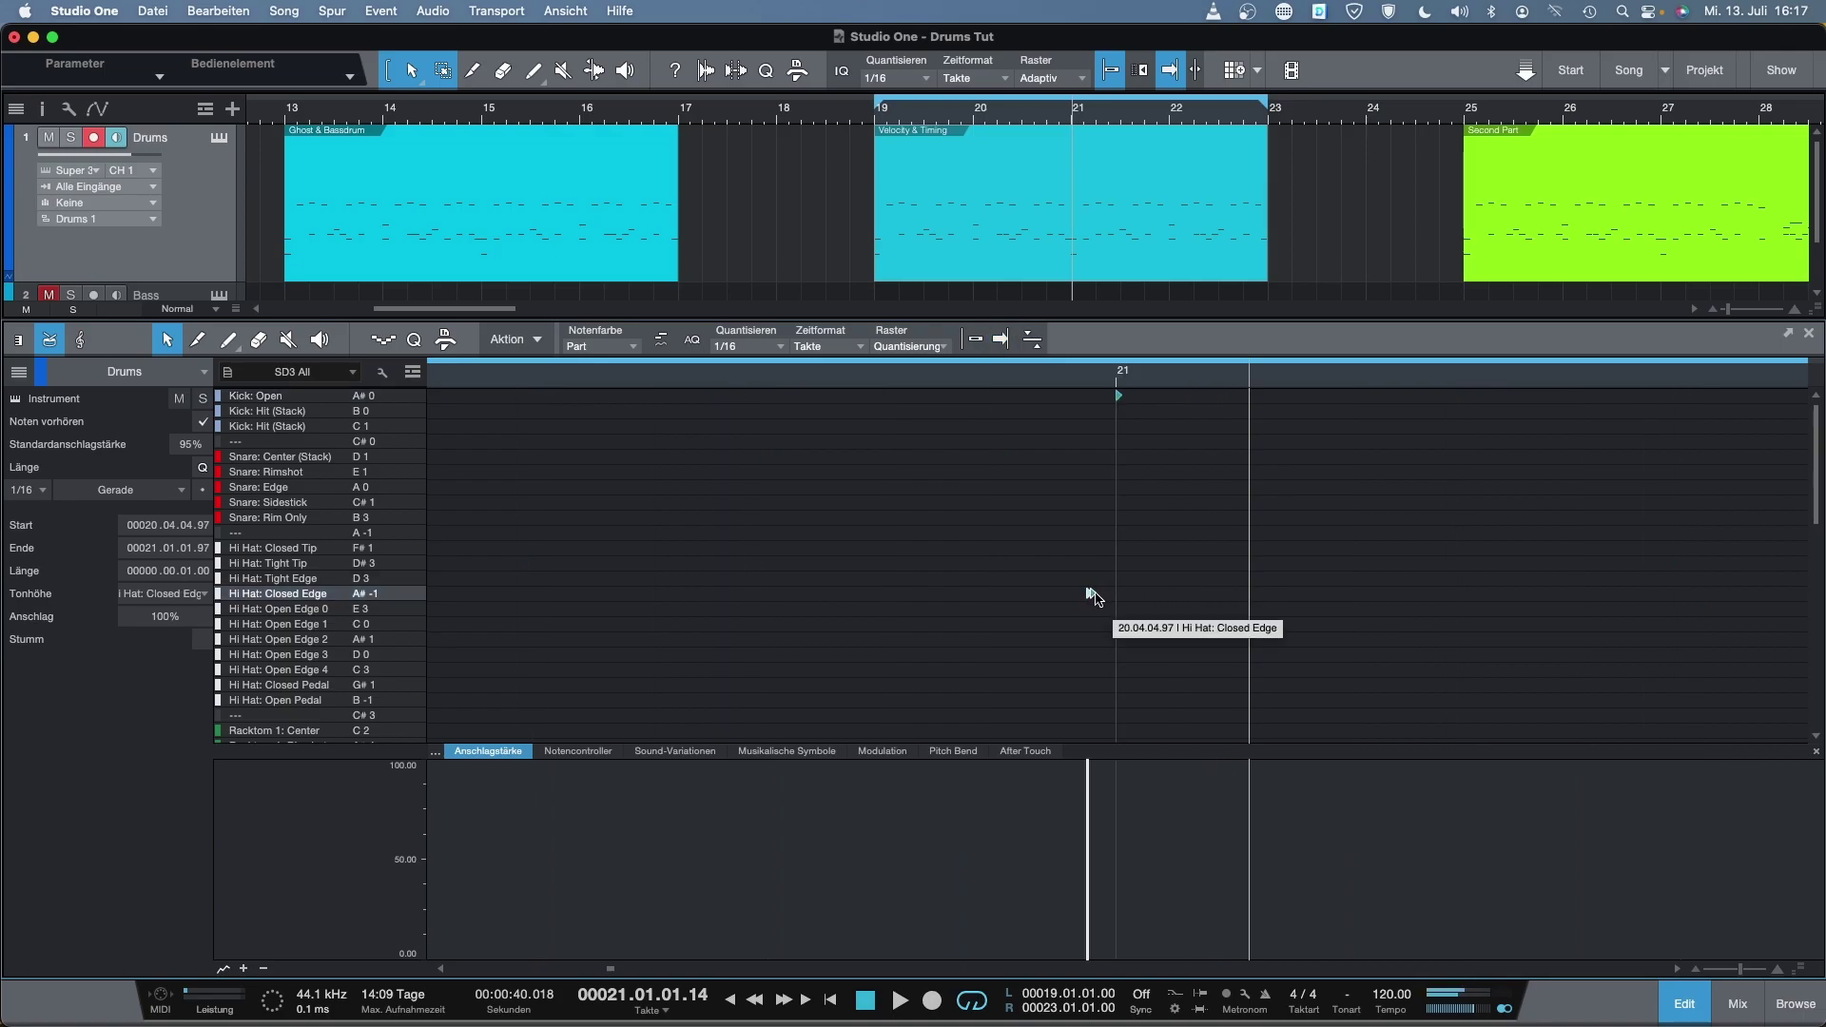
{"action": "key", "text": "w"}
{"action": "key", "text": "w"}
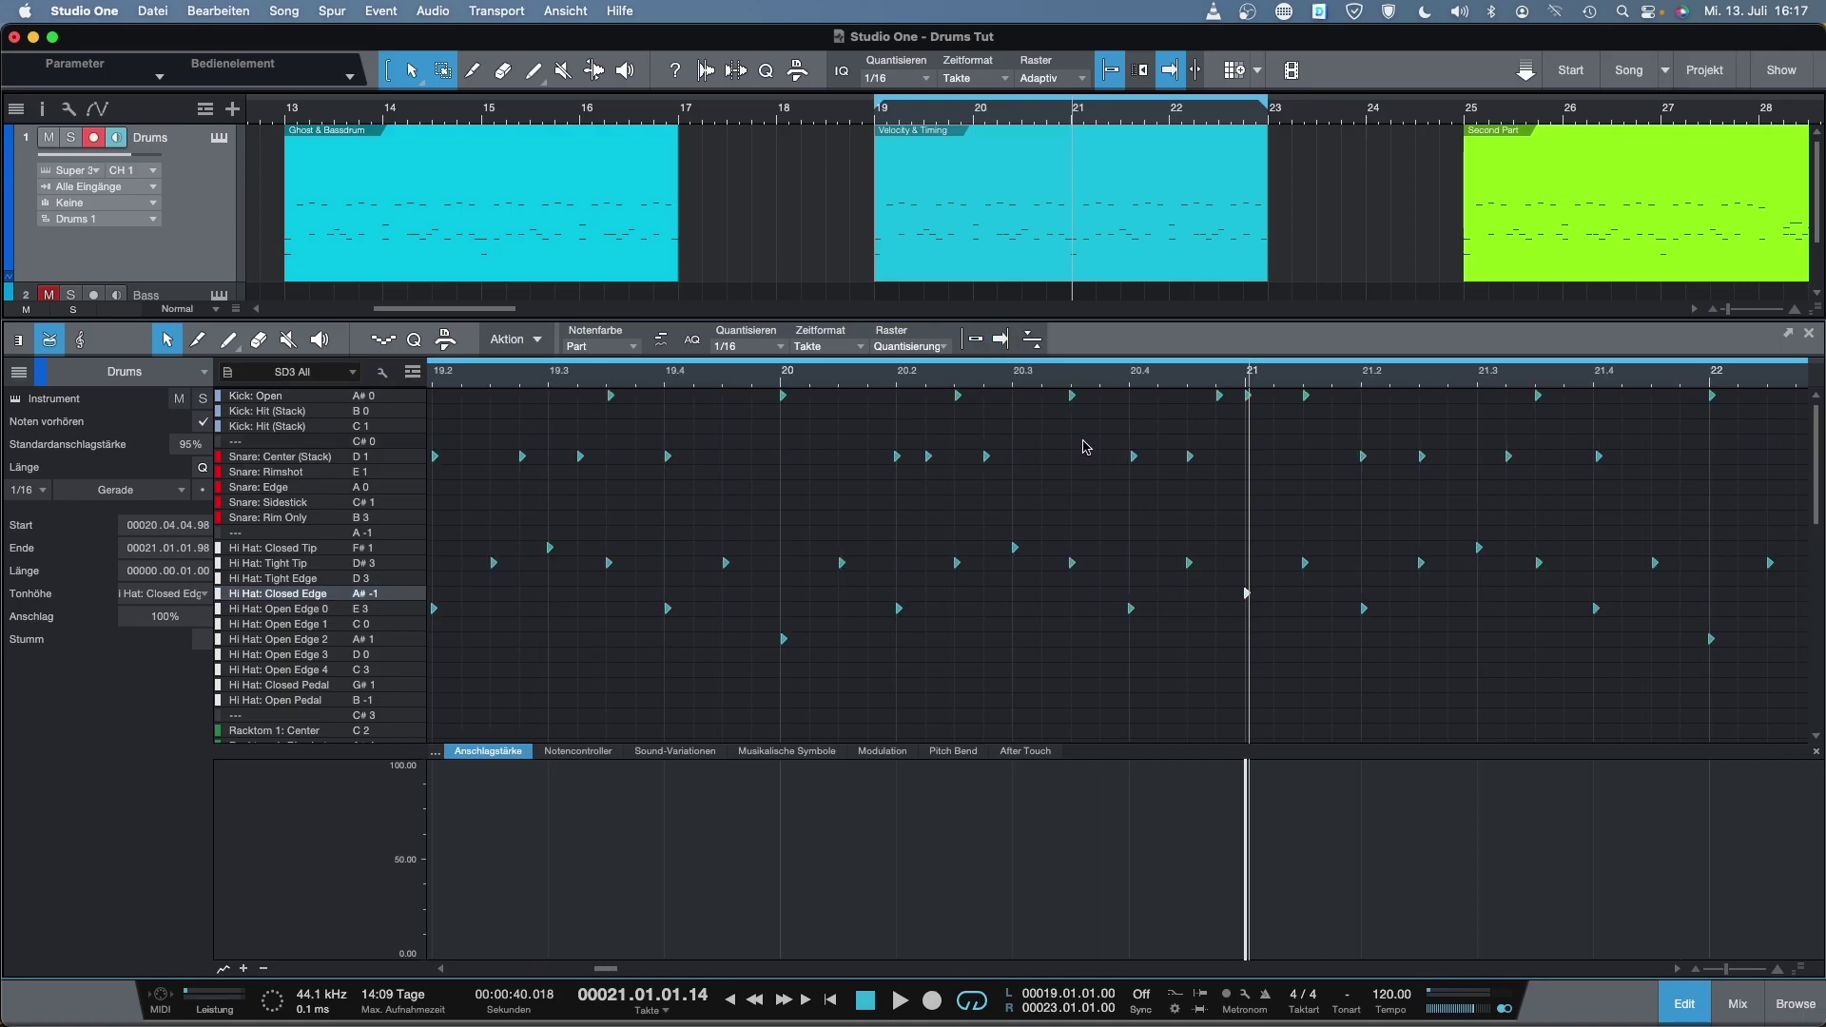
Play from bar 21 and inspect the kick at 21.1.3 to judge the timing after the early hi-hat
{"action": "key", "text": "space"}
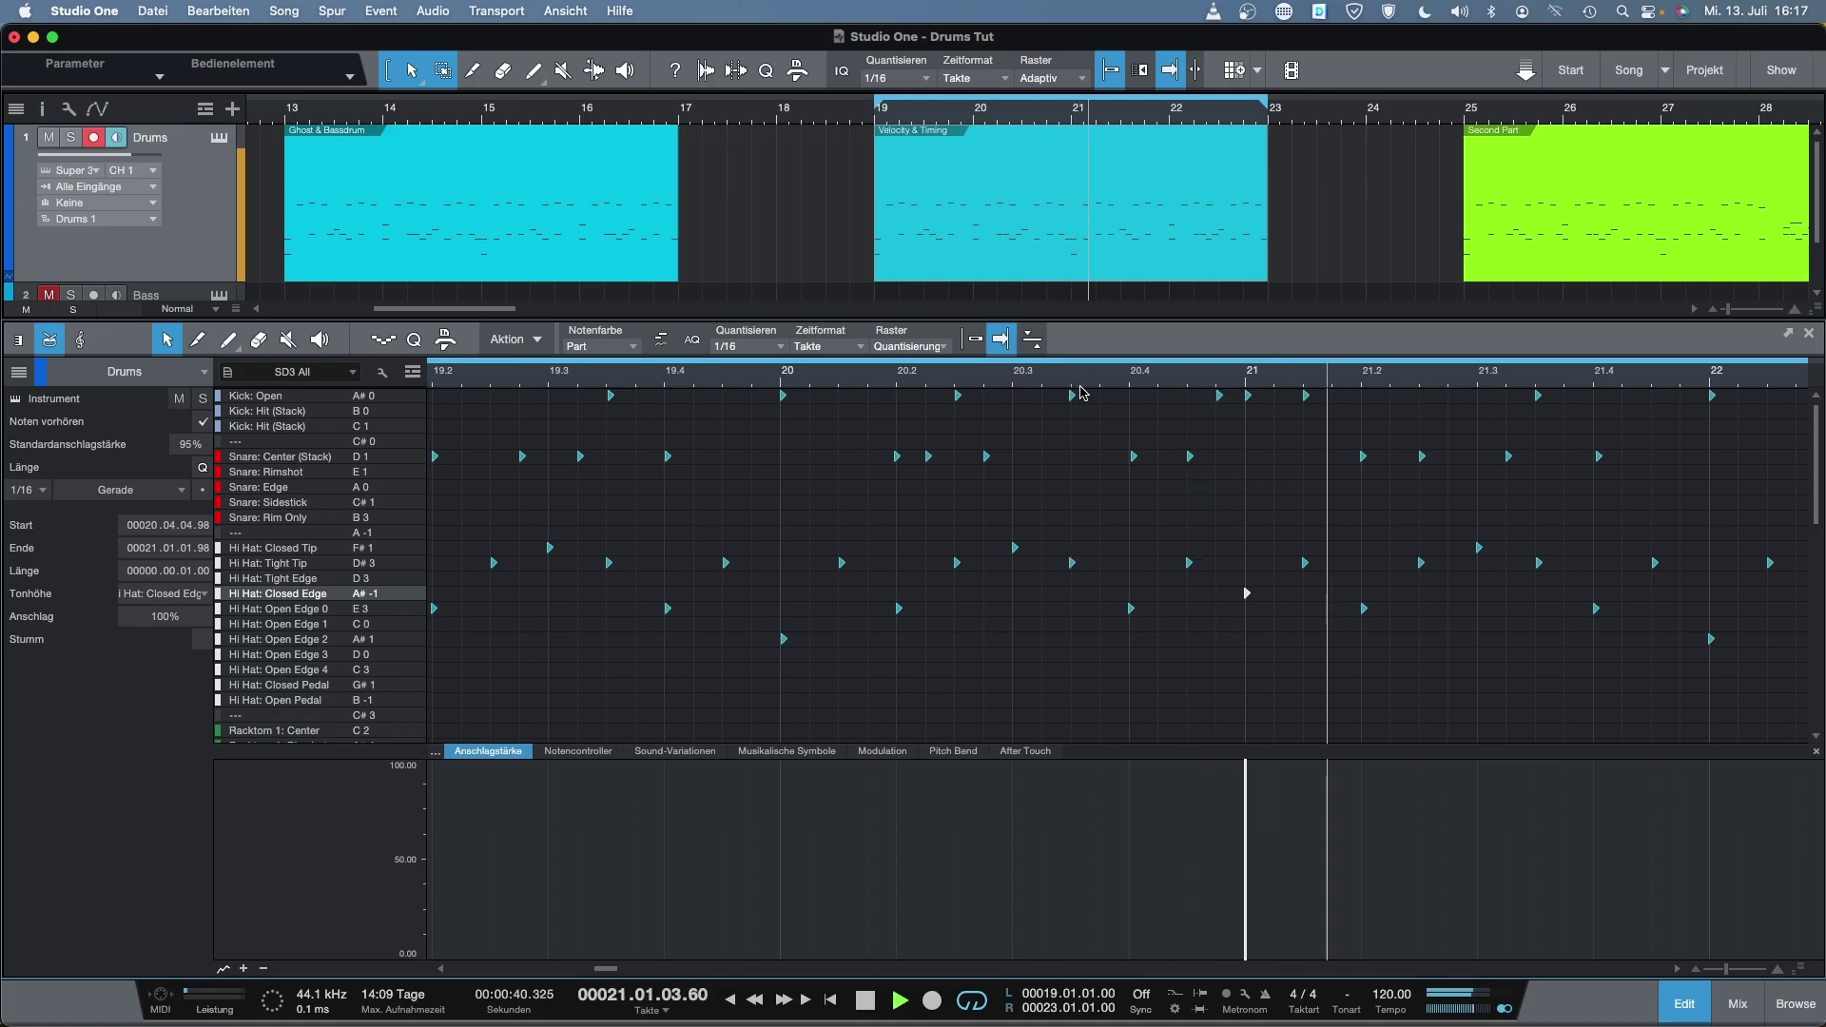
{"action": "key", "text": "space"}
{"action": "left_click", "coordinate": [1242, 380]}
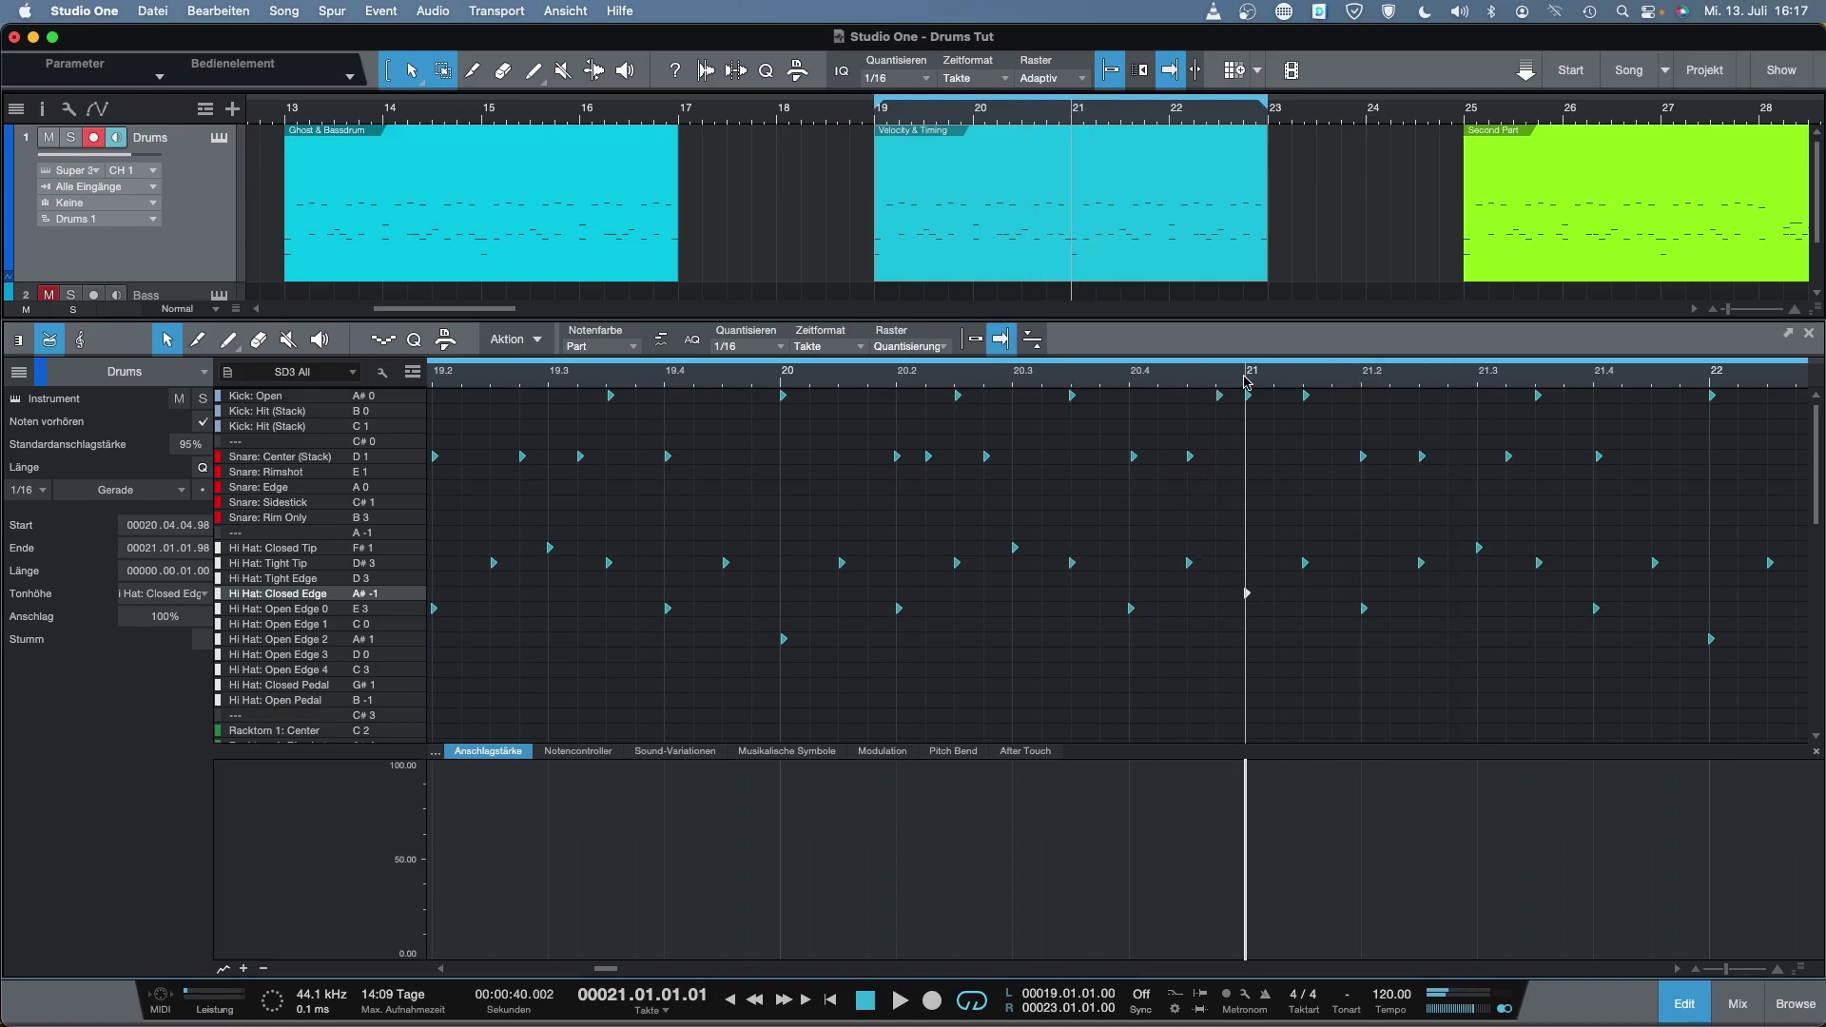
{"action": "left_click", "coordinate": [1307, 385]}
{"action": "key", "text": "e"}
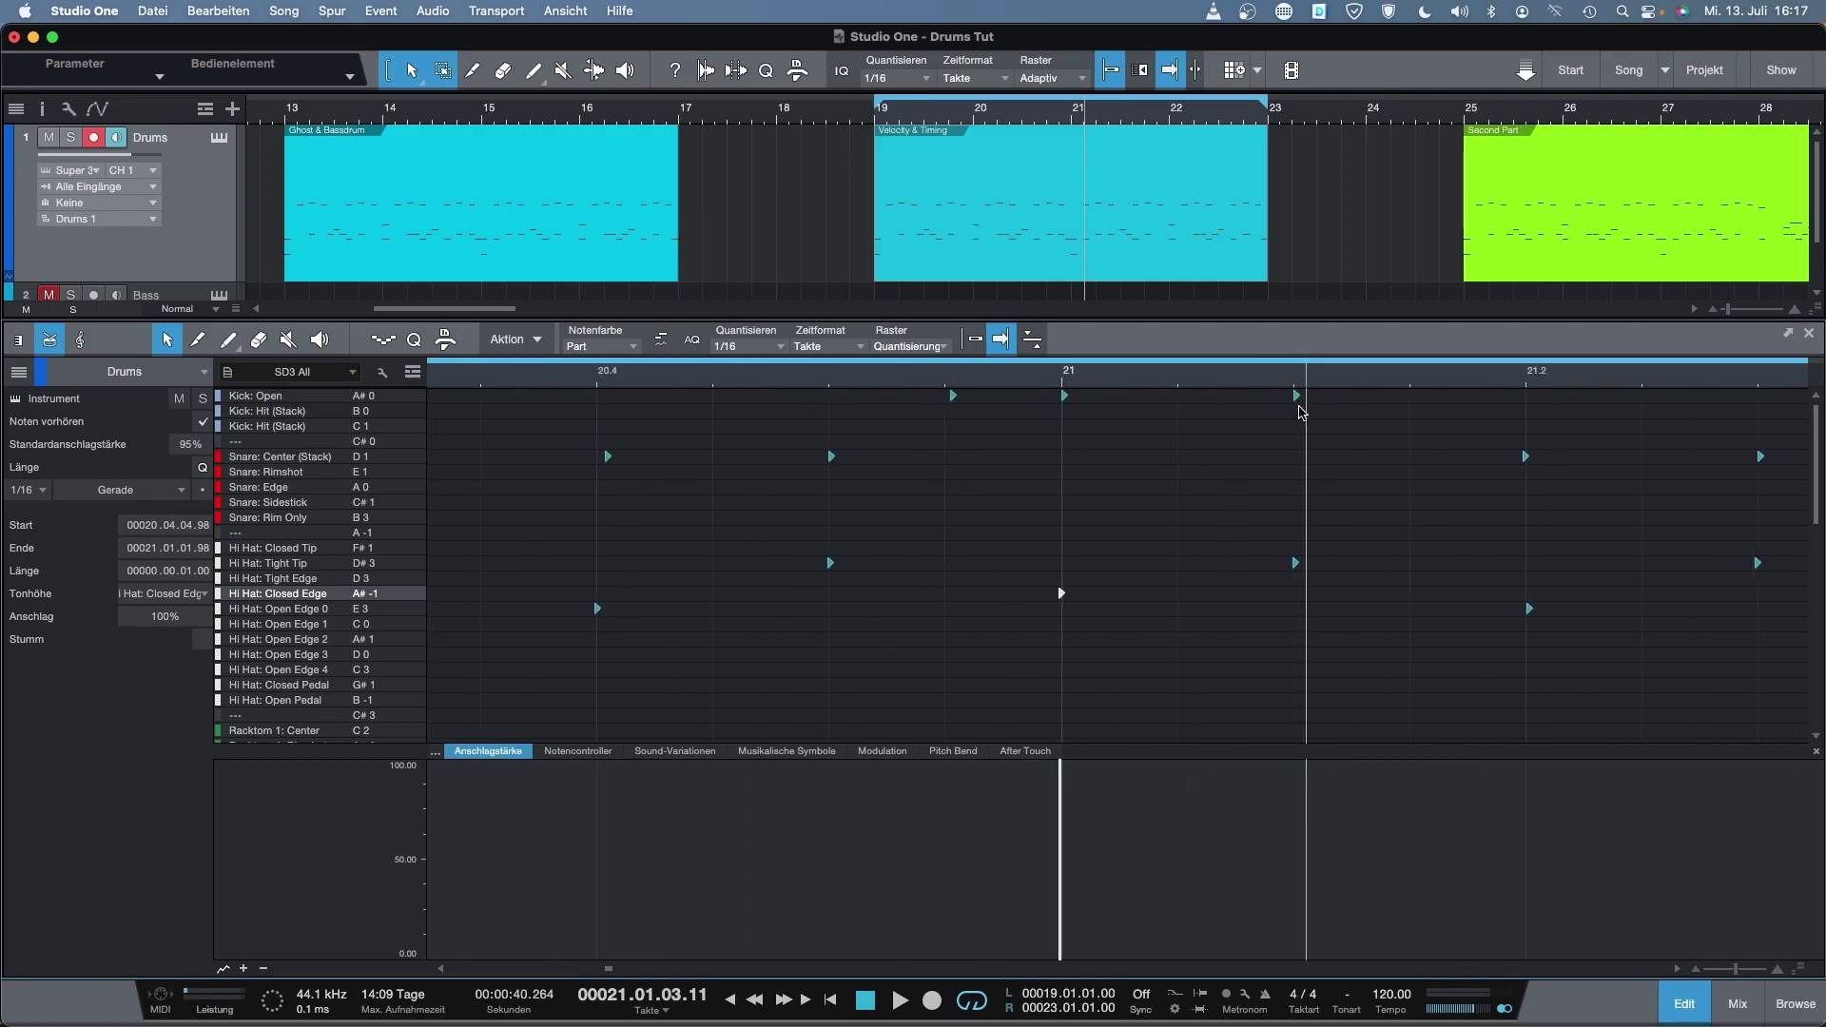
{"action": "key", "text": "w"}
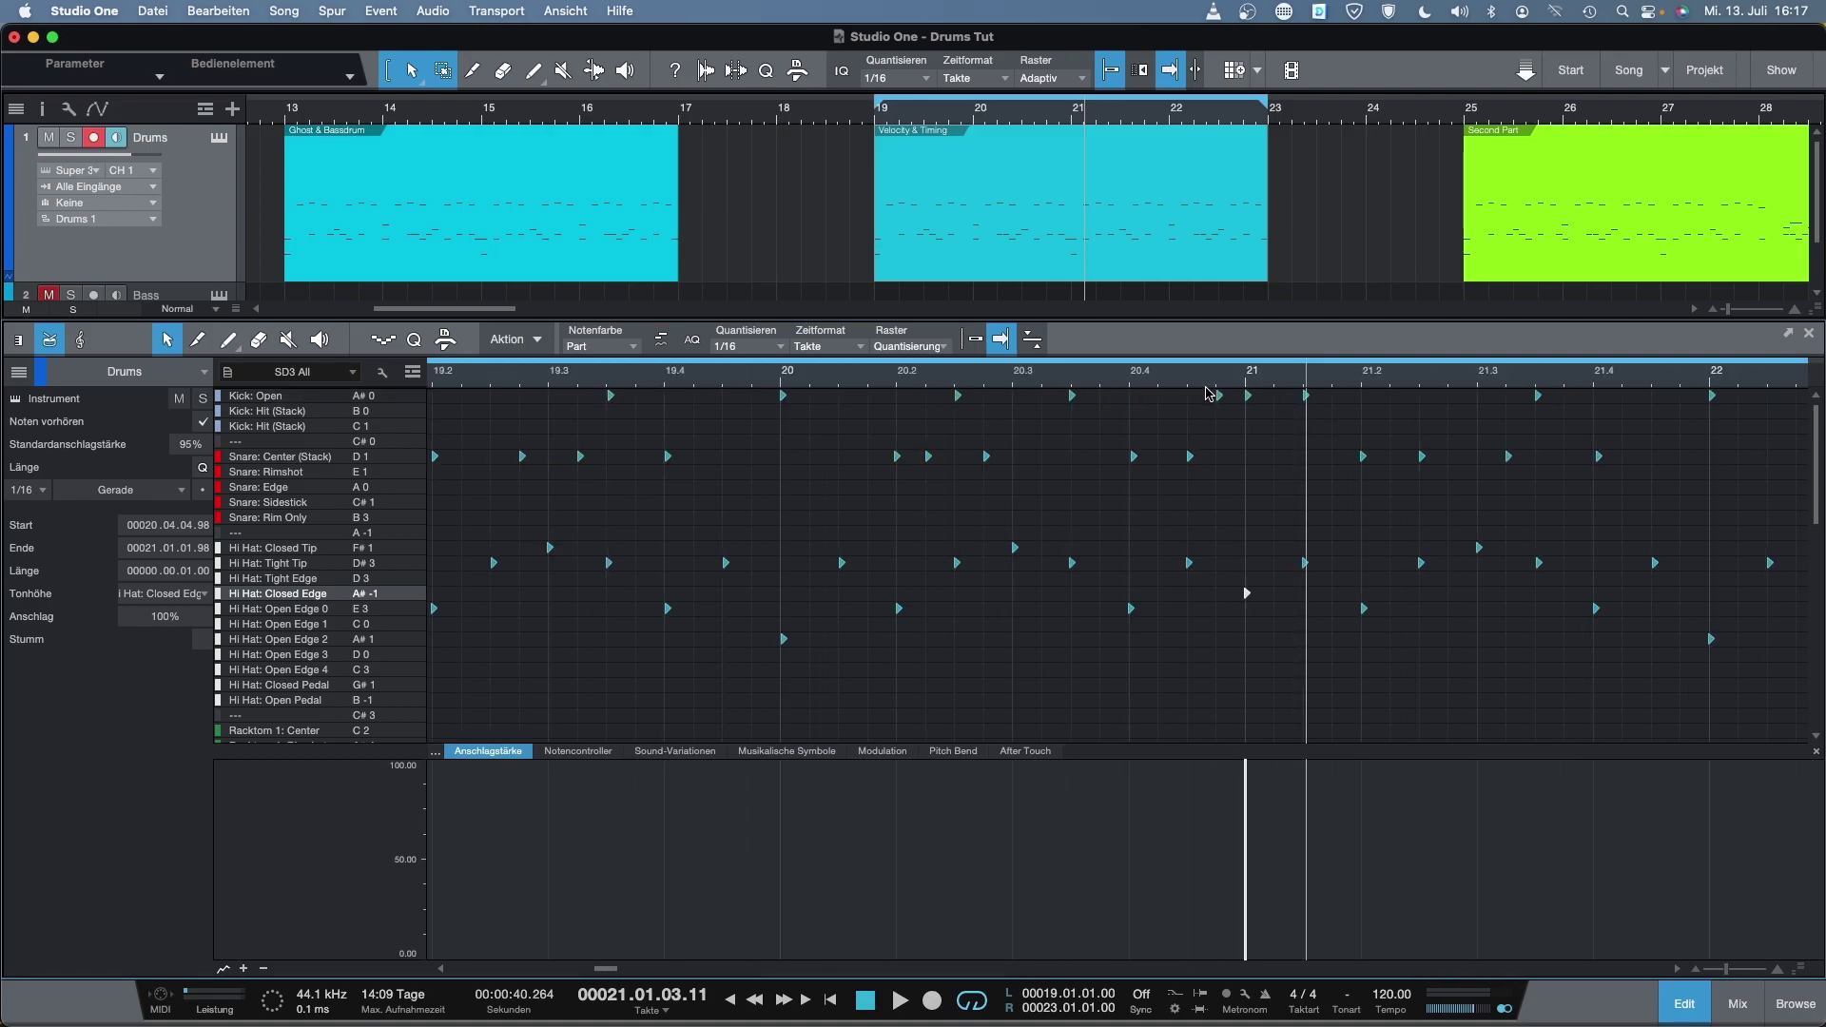
{"action": "key", "text": "space"}
{"action": "key", "text": "space"}
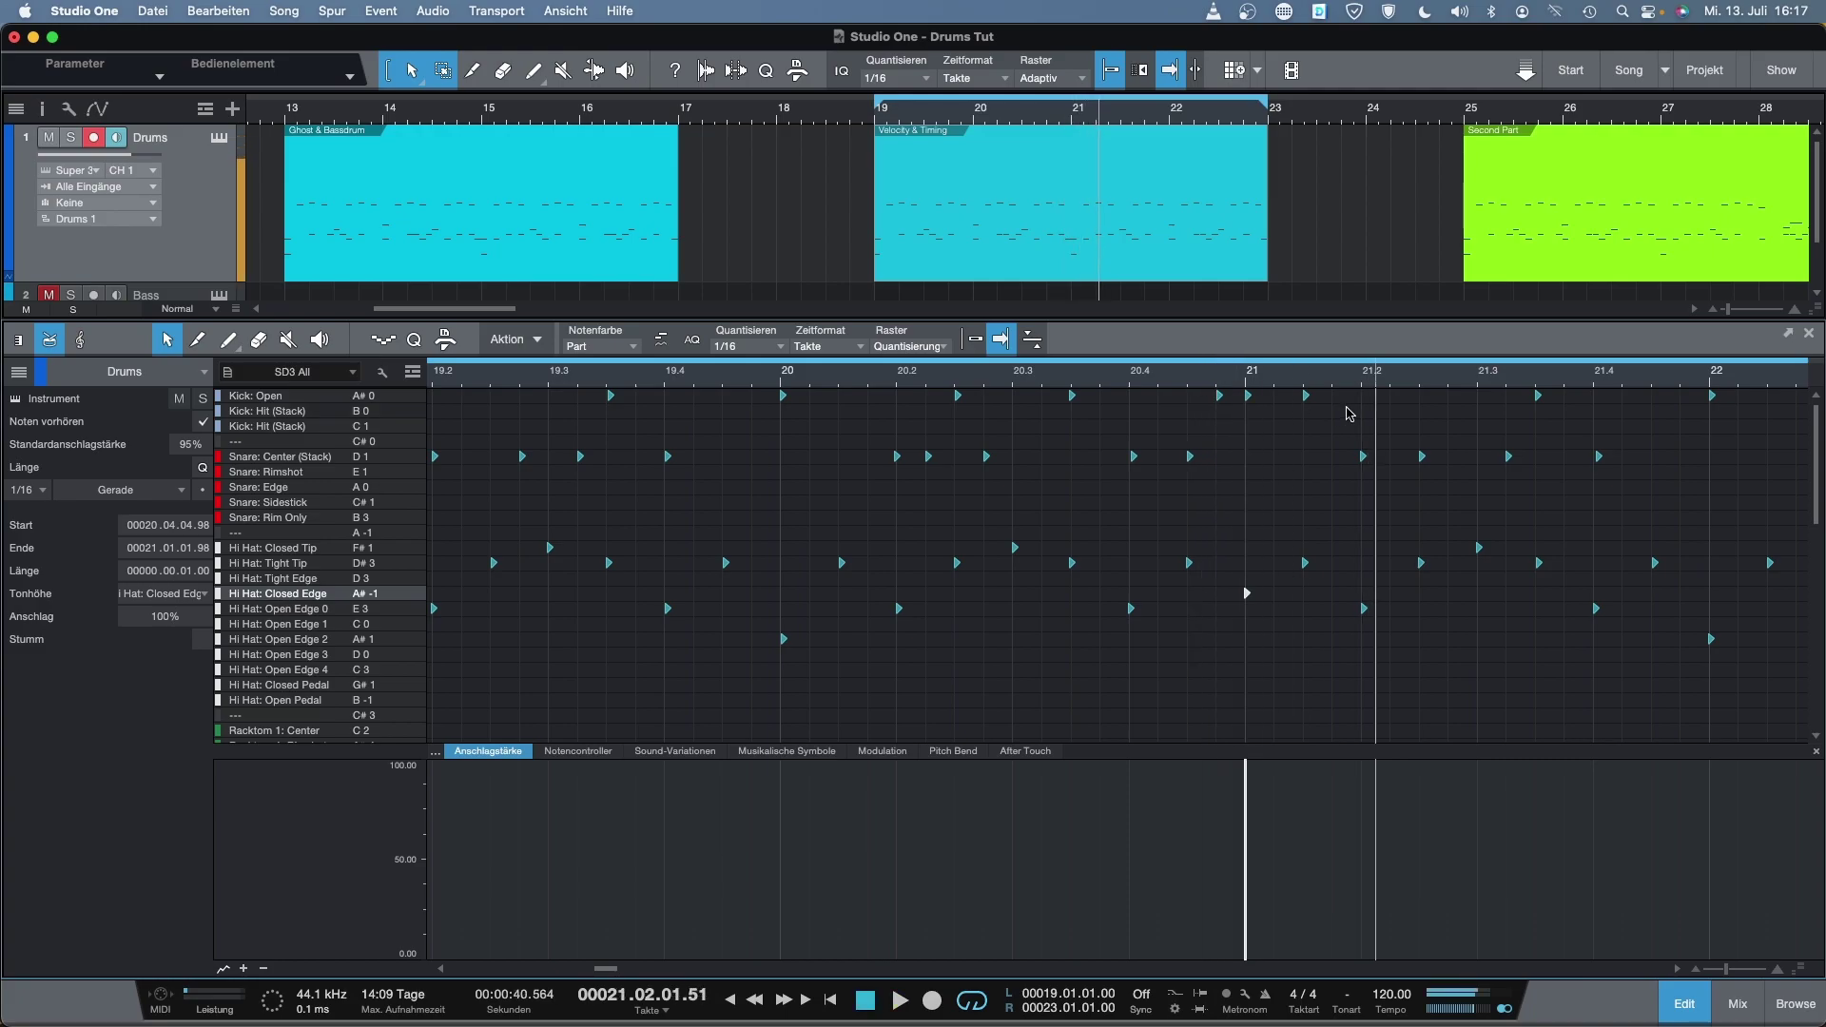
Pull the Kick: Open hit at 21.1.3 slightly early, to 21.01.02.98, and play the passage
{"action": "left_click", "coordinate": [1301, 390]}
{"action": "key", "text": "e"}
{"action": "key", "text": "e"}
{"action": "key", "text": "e"}
{"action": "left_click", "coordinate": [1302, 395]}
{"action": "left_click_drag", "start_coordinate": [1303, 398], "coordinate": [1298, 398]}
{"action": "key", "text": "space"}
{"action": "key", "text": "w"}
{"action": "key", "text": "w"}
{"action": "key", "text": "space"}
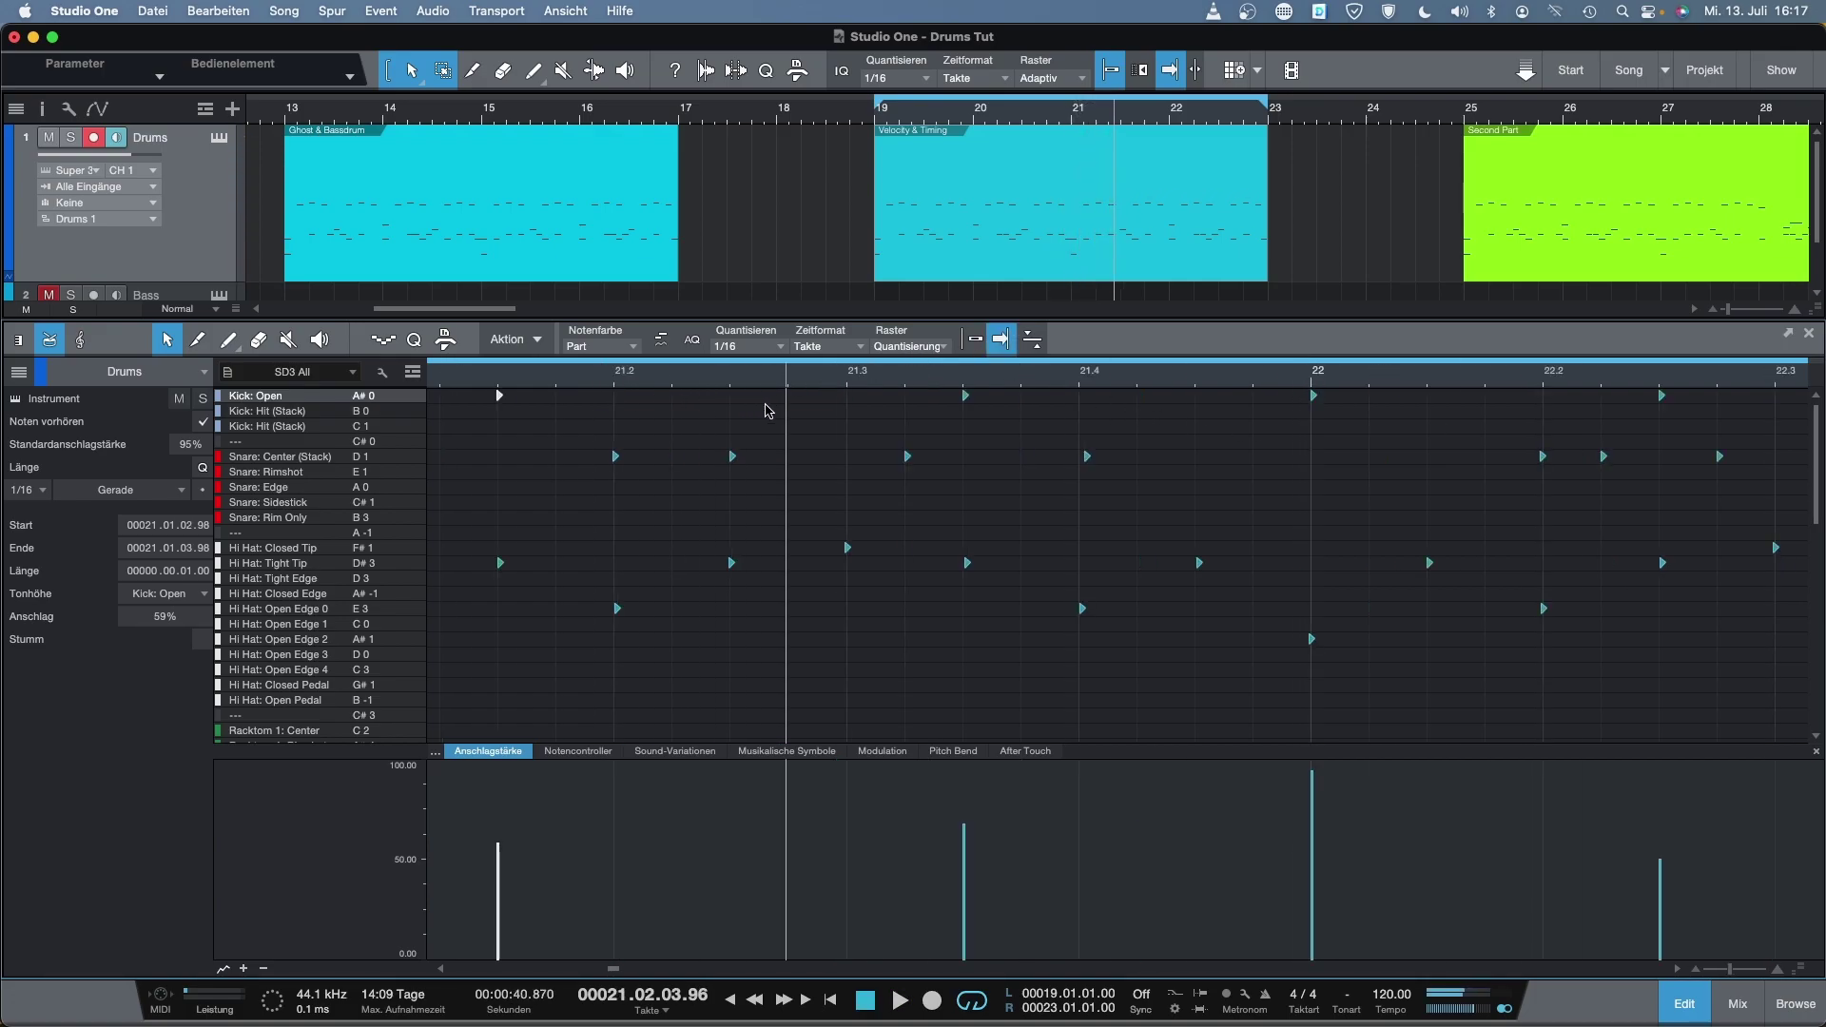
{"action": "key", "text": "w"}
{"action": "key", "text": "w"}
{"action": "key", "text": "w"}
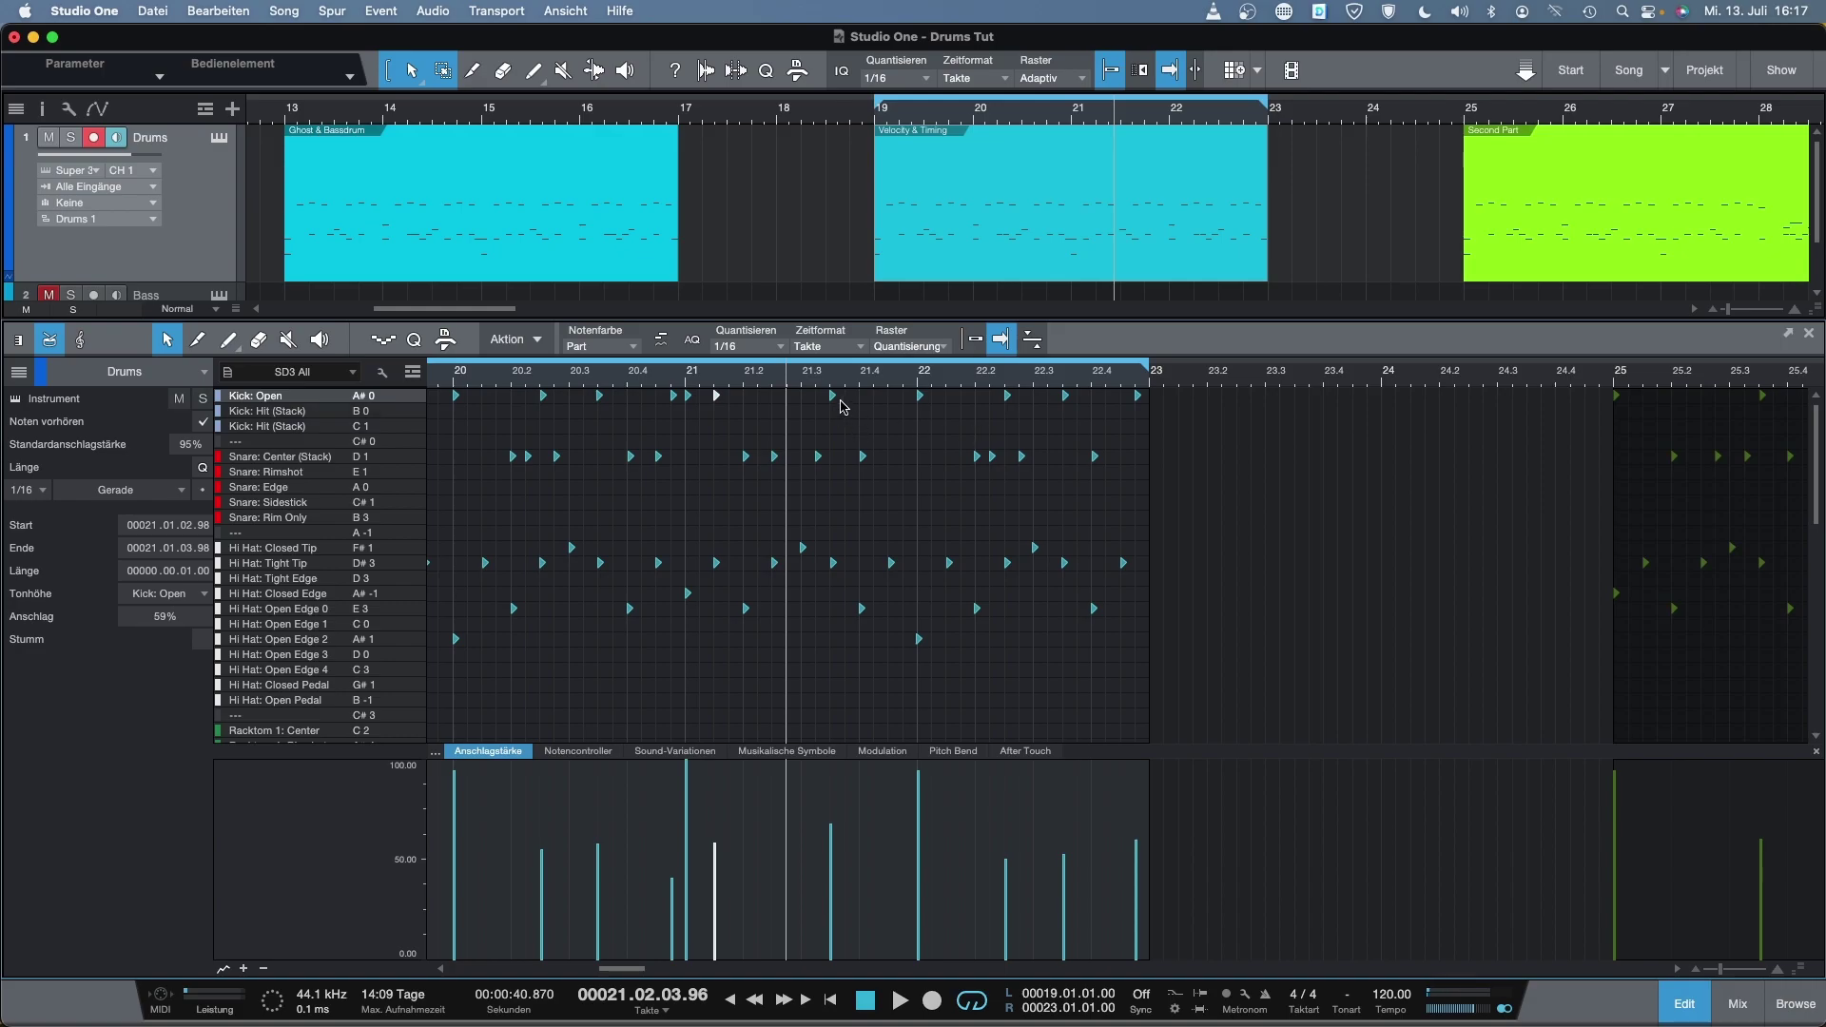
Shift the Kick: Open and Hi Hat: Tight Tip hits at 21.3.3 slightly late, placing the hi-hat at 21.03.03.02
{"action": "left_click", "coordinate": [832, 381]}
{"action": "key", "text": "e"}
{"action": "key", "text": "e"}
{"action": "key", "text": "e"}
{"action": "key", "text": "e"}
{"action": "left_click_drag", "start_coordinate": [865, 396], "coordinate": [873, 399]}
{"action": "left_click_drag", "start_coordinate": [874, 551], "coordinate": [870, 554]}
{"action": "key", "text": "w"}
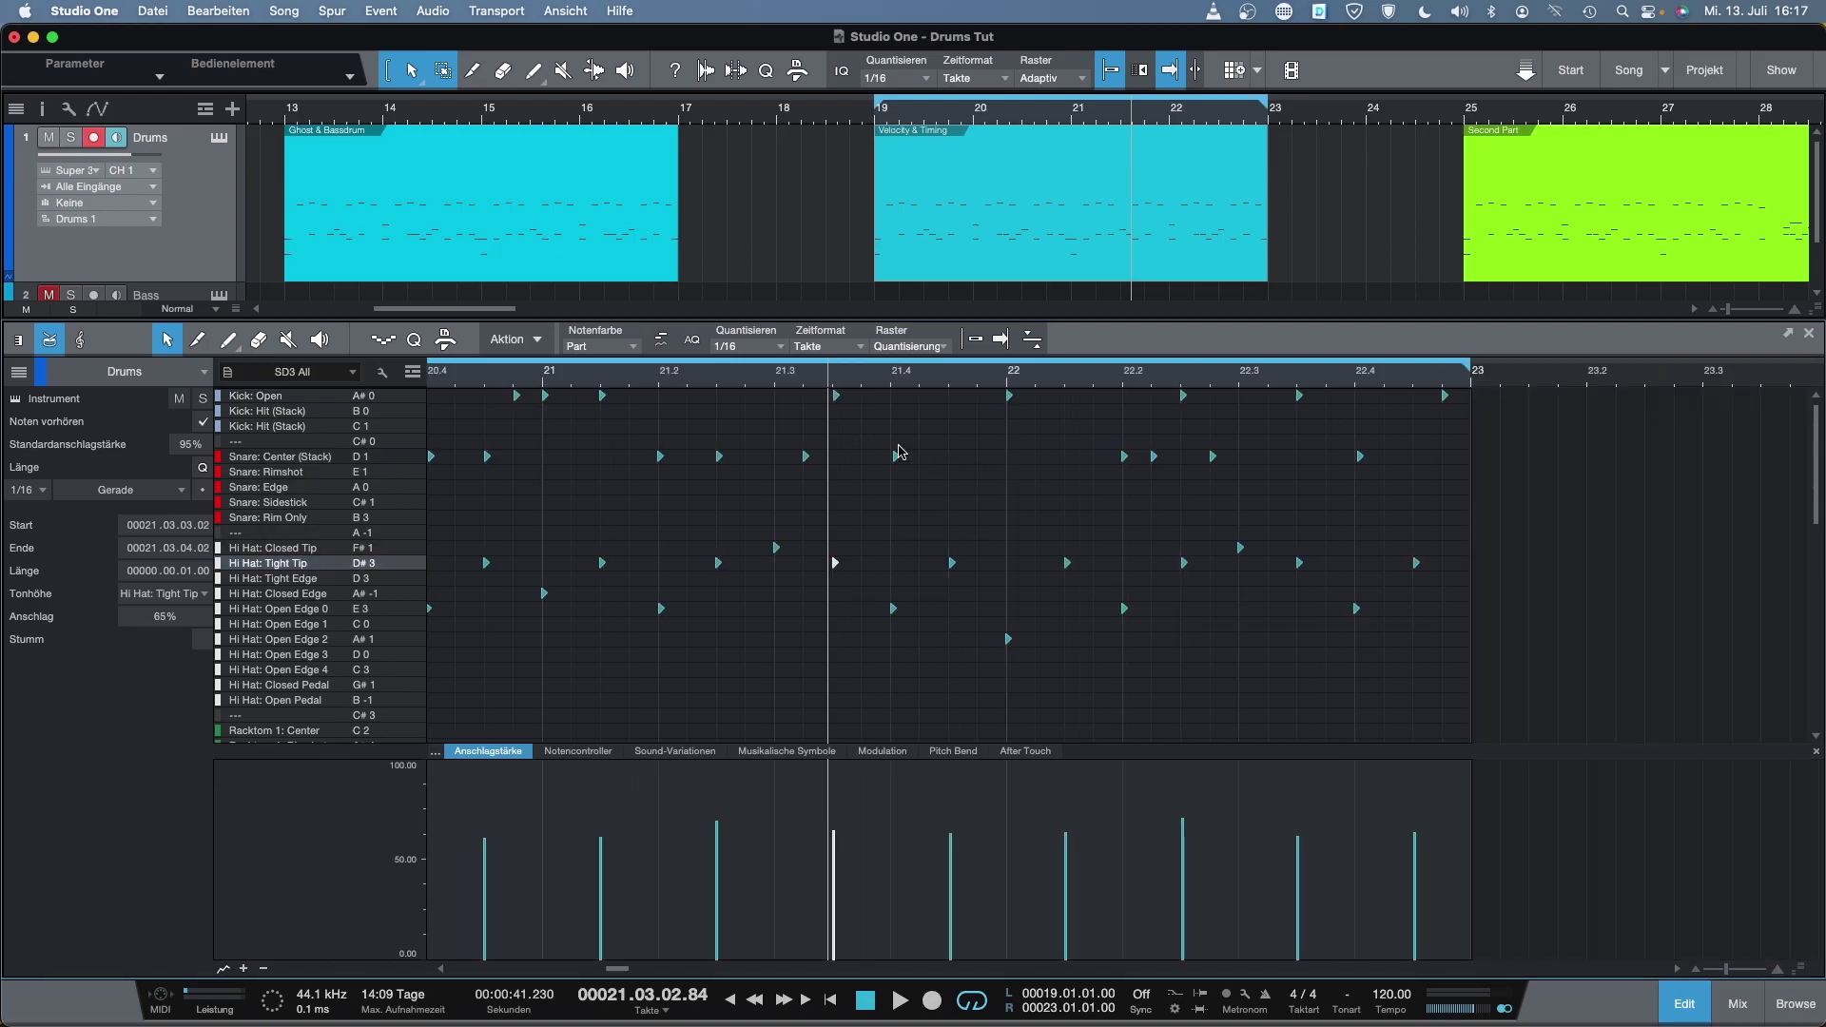
Play the passage from just before bar 21 through bar 22 to hear the shifted kick and hi-hat hits
{"action": "key", "text": "space"}
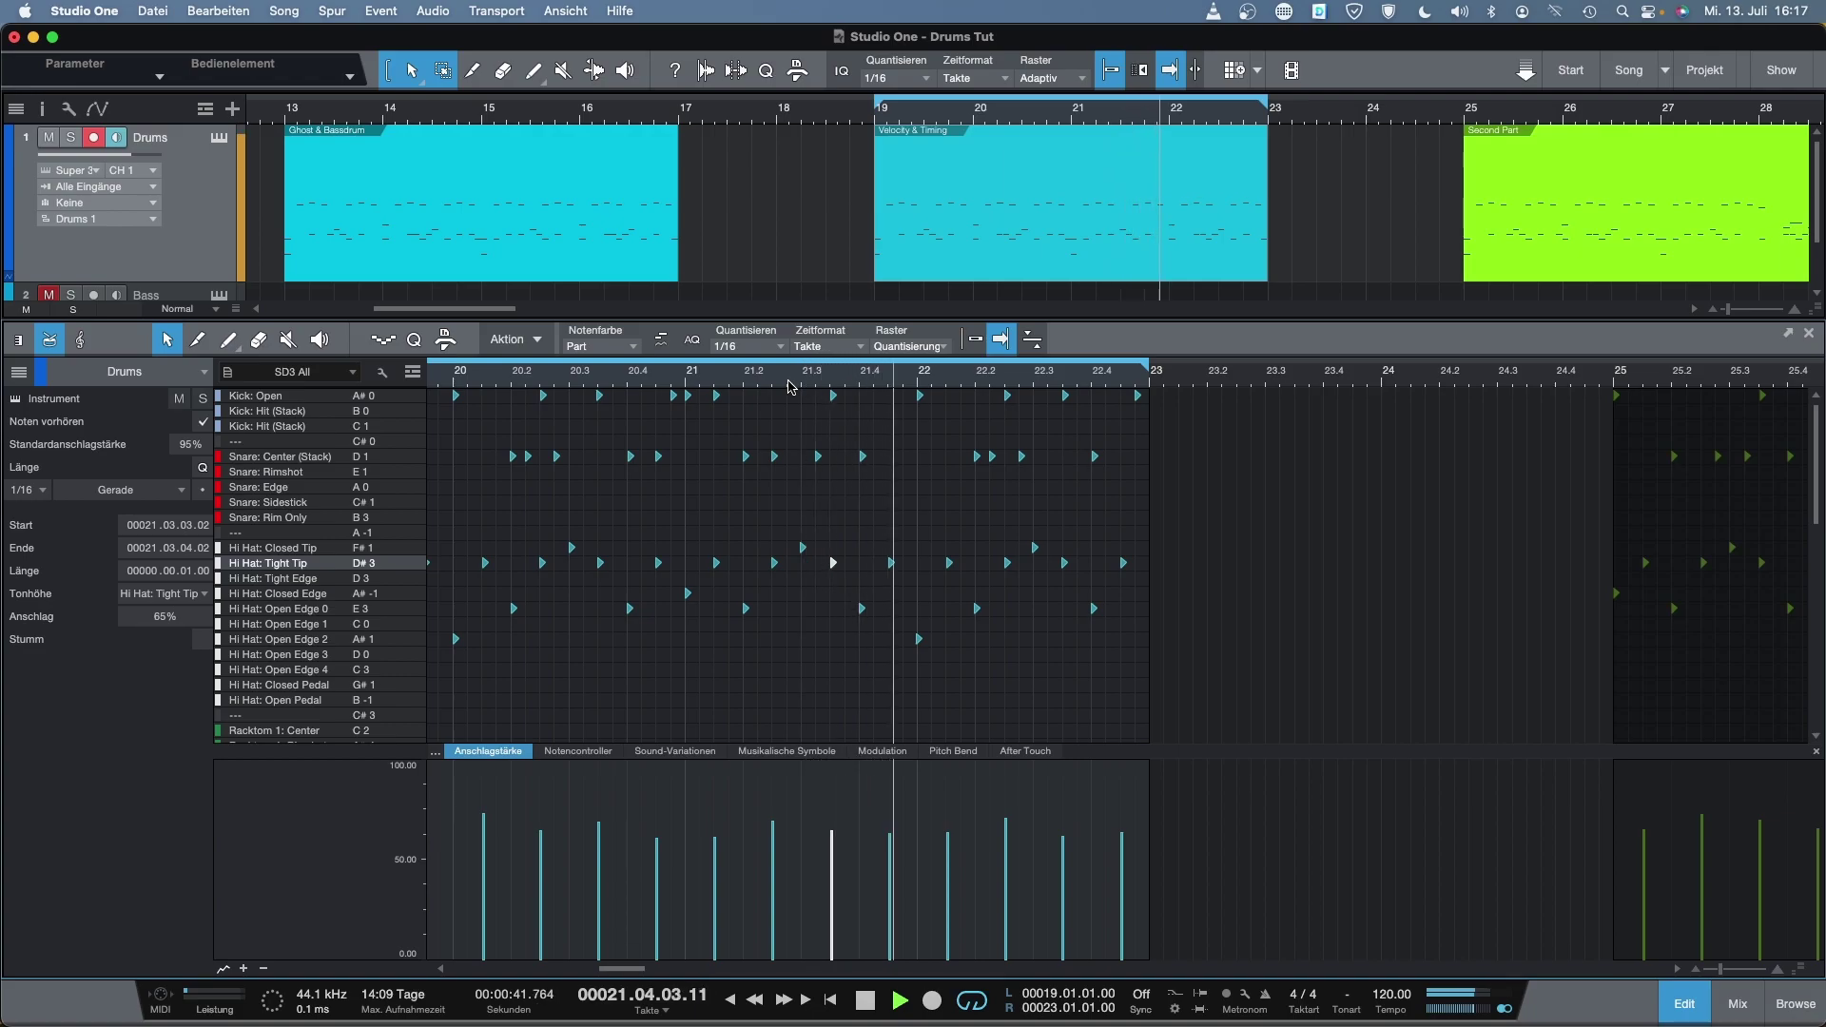
{"action": "key", "text": "space"}
{"action": "left_click", "coordinate": [673, 378]}
{"action": "key", "text": "space"}
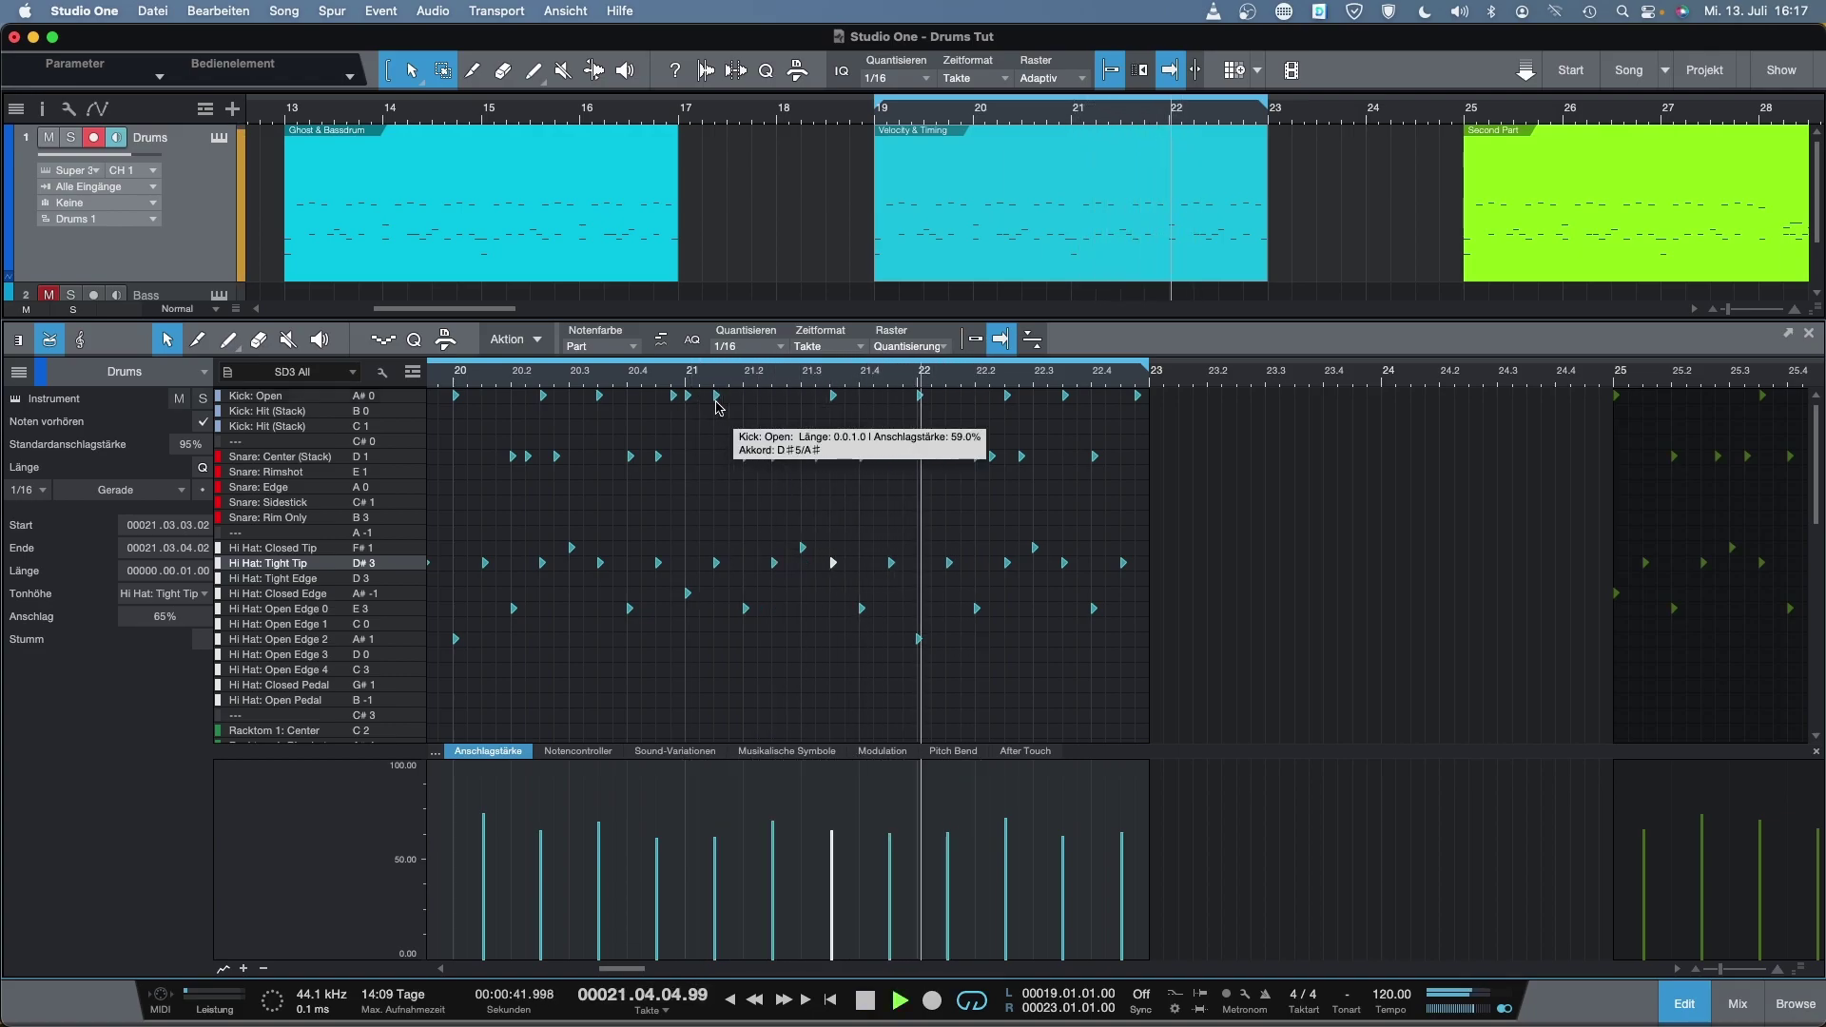
{"action": "key", "text": "space"}
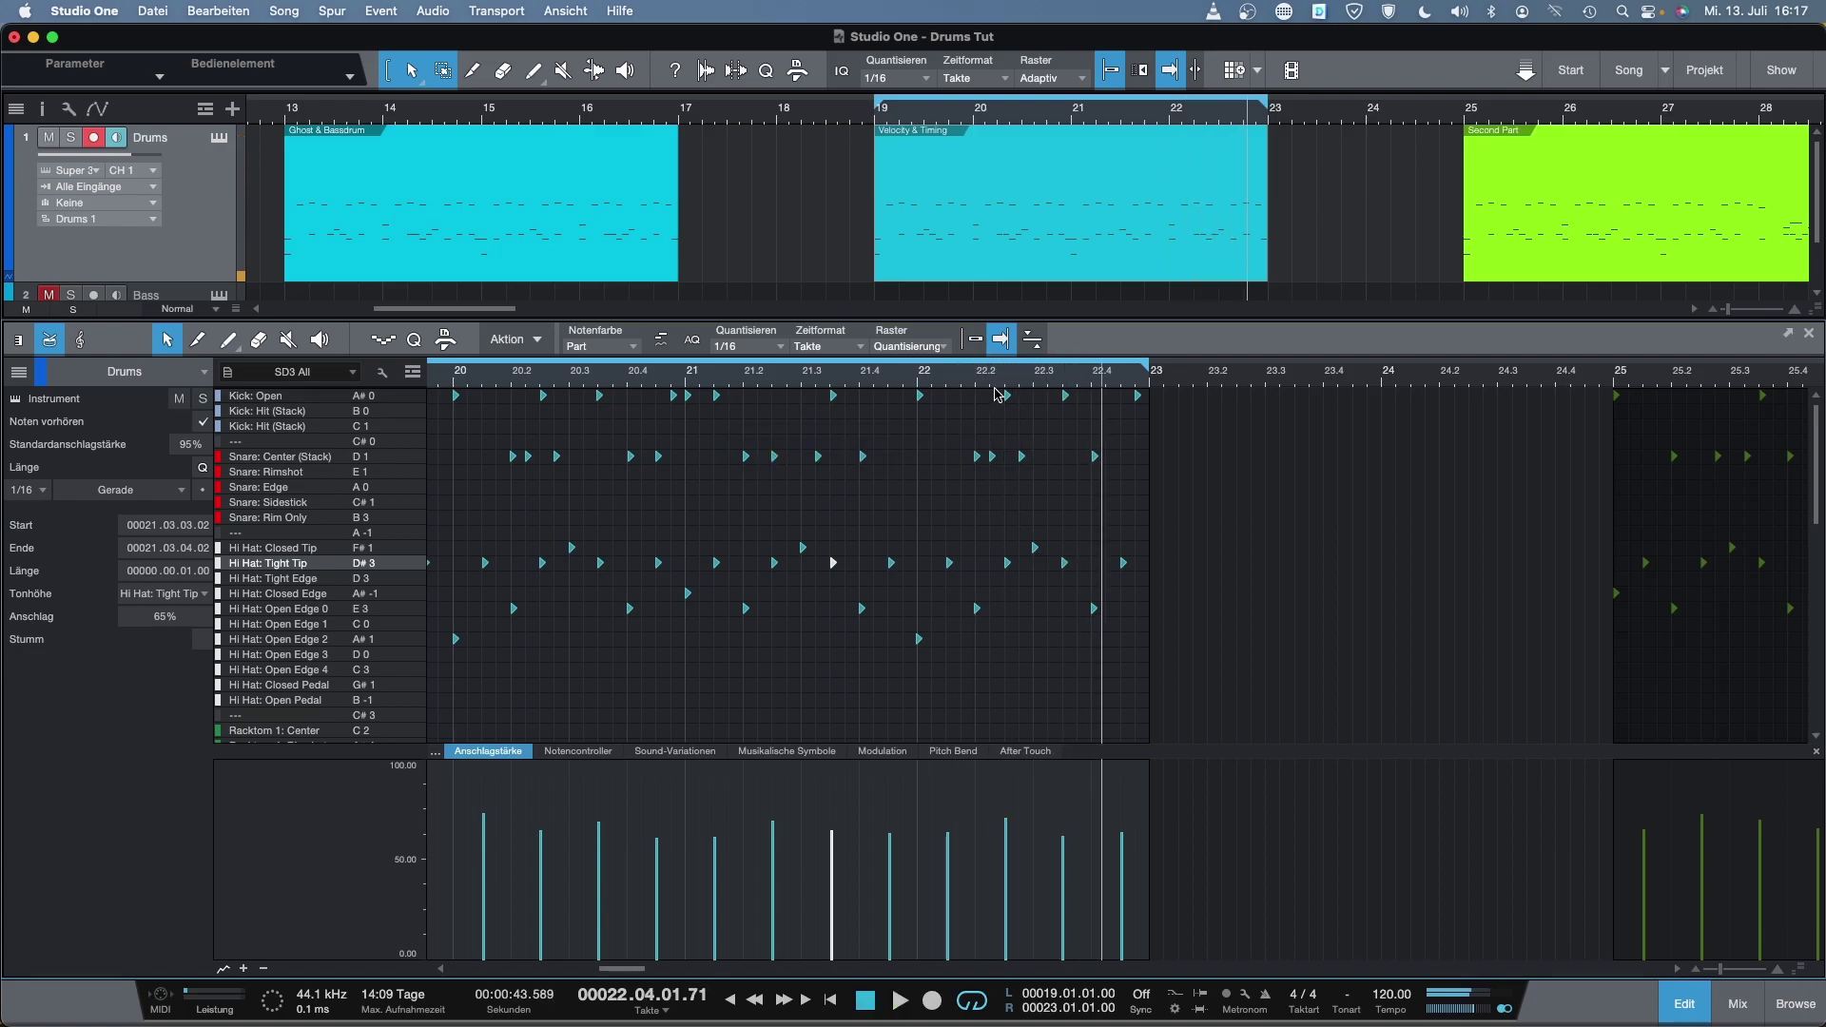
Pull the Kick: Open hit at 22.2.3 slightly early, to 22.02.02.96
{"action": "left_click", "coordinate": [1015, 399]}
{"action": "key", "text": "e"}
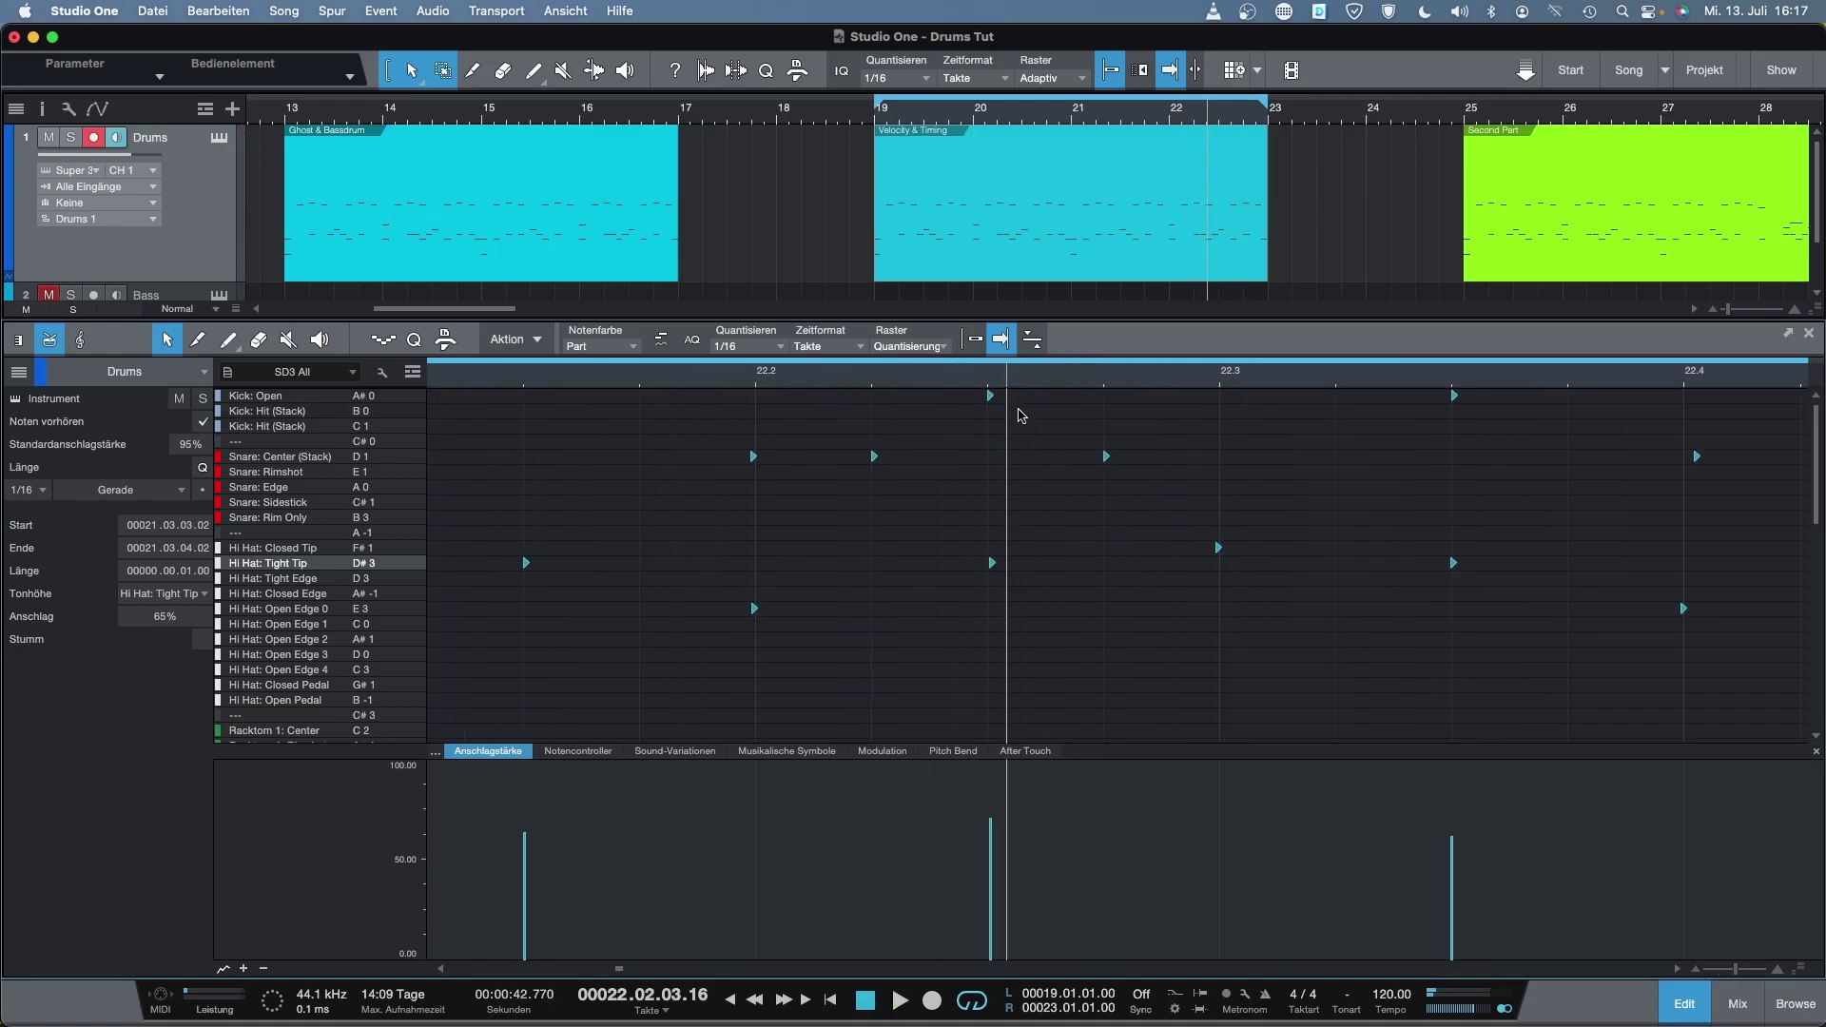
{"action": "left_click", "coordinate": [988, 397]}
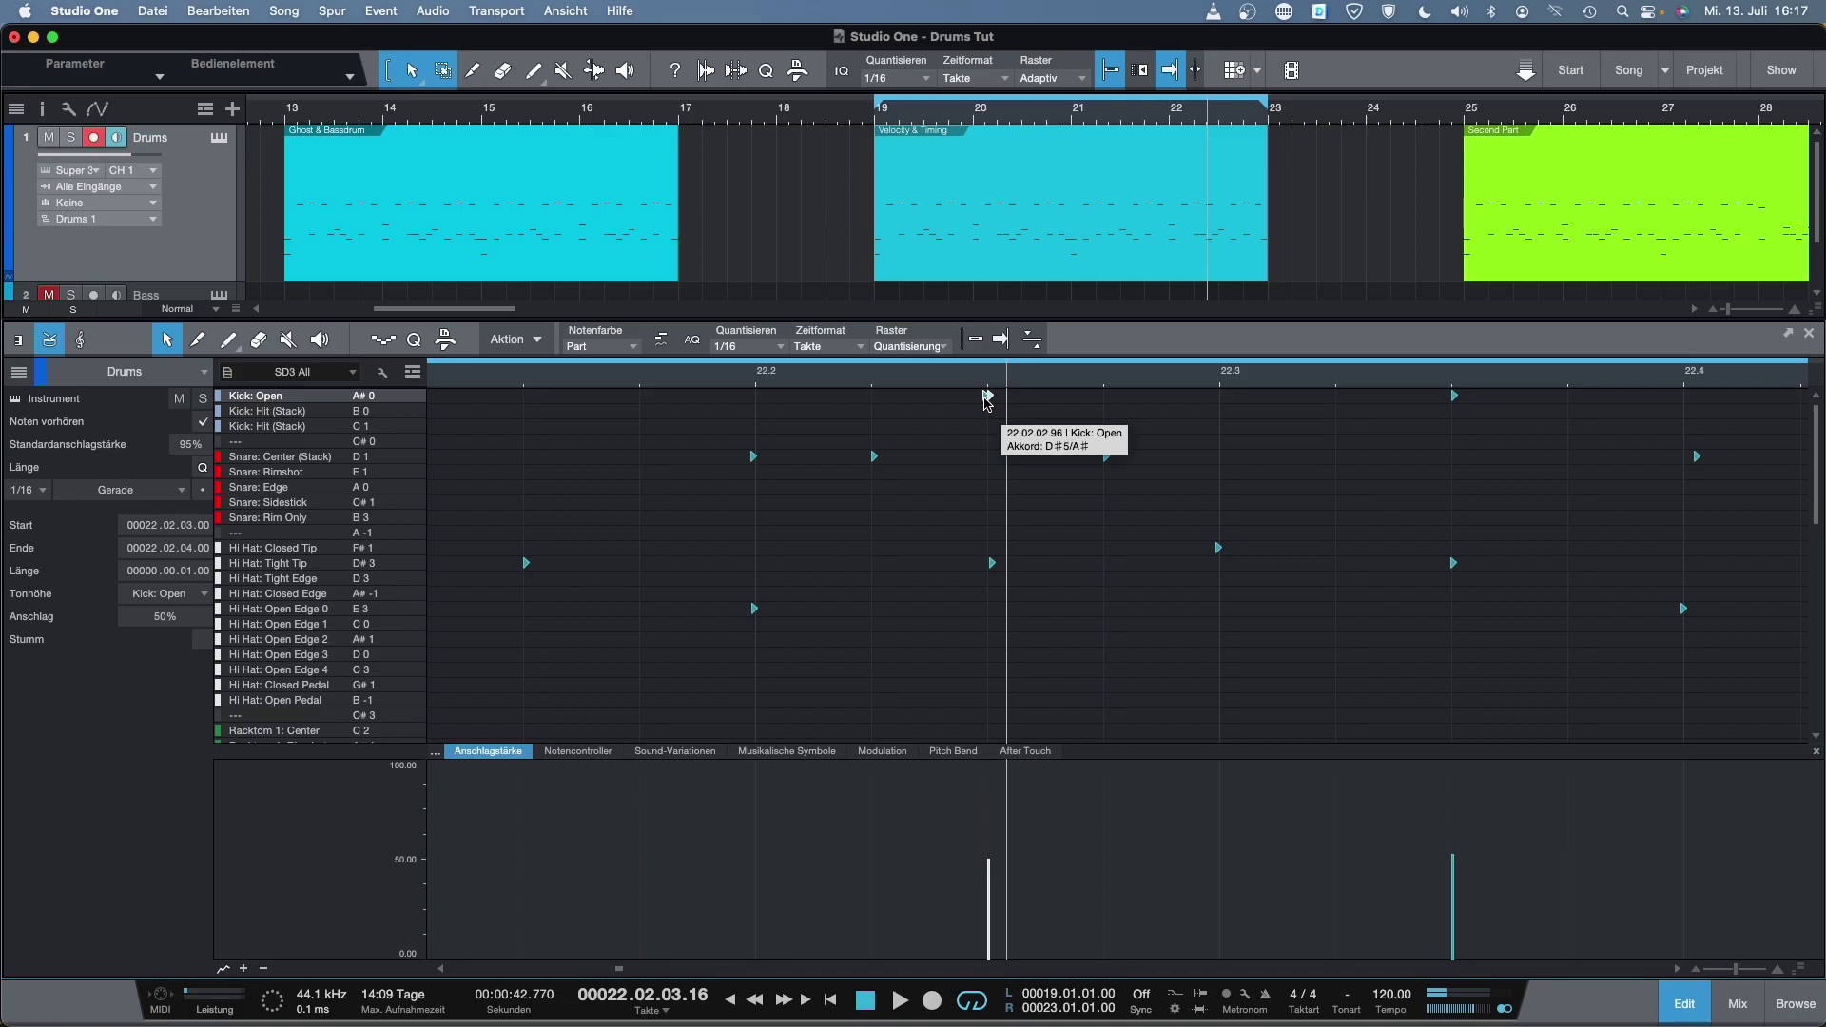
{"action": "left_click_drag", "start_coordinate": [988, 400], "coordinate": [984, 400]}
{"action": "key", "text": "w"}
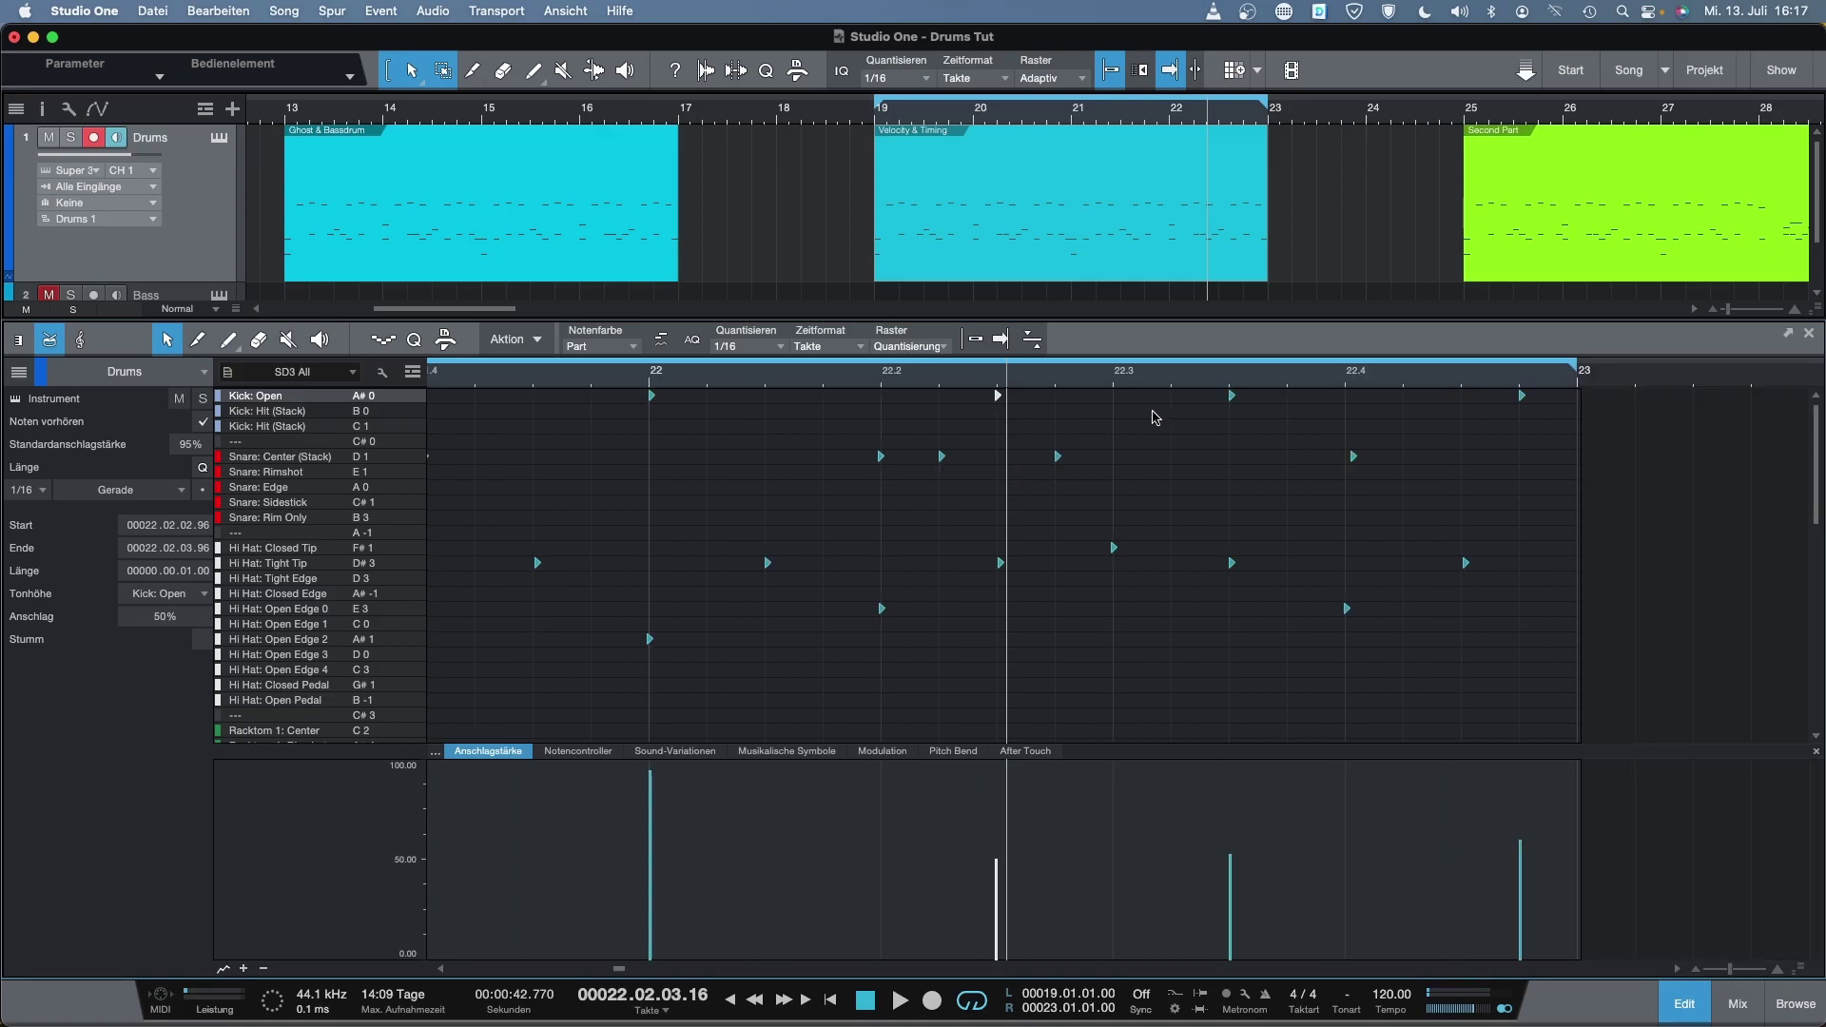
Shift the Kick: Open hit at 22.3.3 slightly late
{"action": "left_click", "coordinate": [1233, 394]}
{"action": "key", "text": "e"}
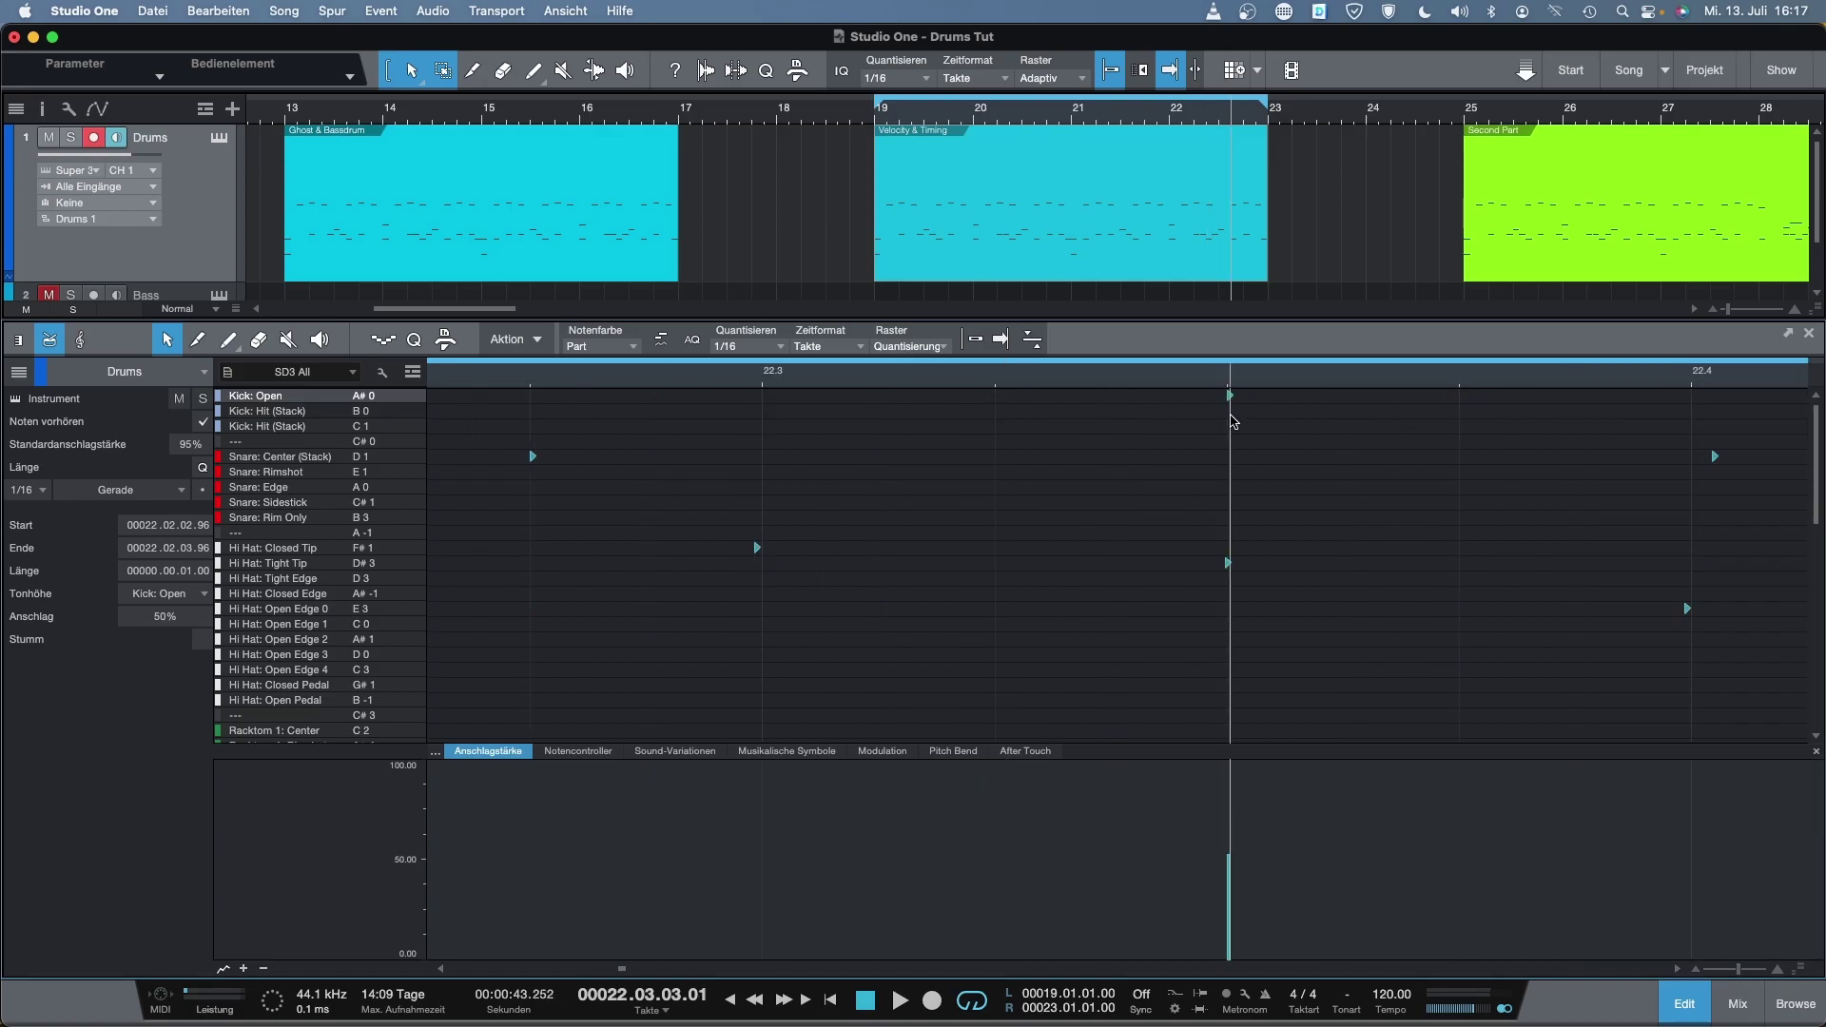
{"action": "left_click_drag", "start_coordinate": [1231, 400], "coordinate": [1236, 400]}
Pull the Snare: Center (Stack) hit at 22.4 slightly ahead of the beat, to 22.03.04.98
{"action": "left_click", "coordinate": [1712, 457]}
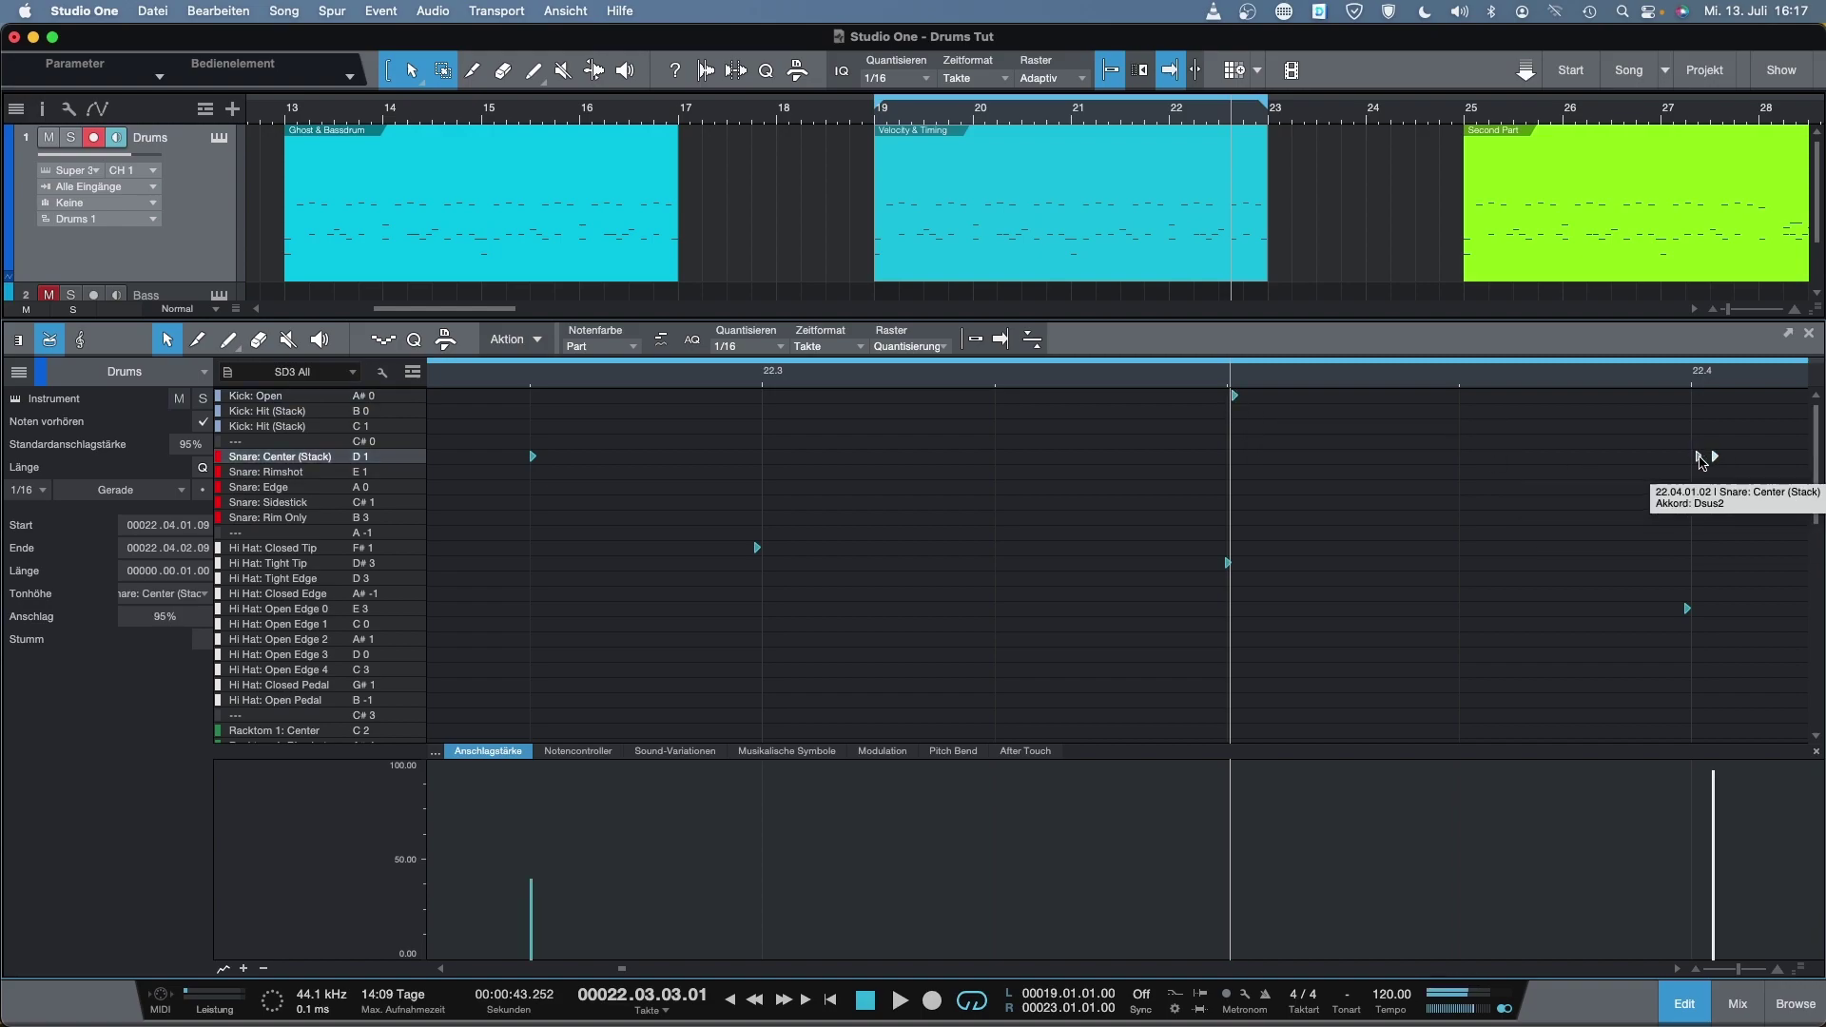
{"action": "left_click_drag", "start_coordinate": [1690, 463], "coordinate": [1689, 462]}
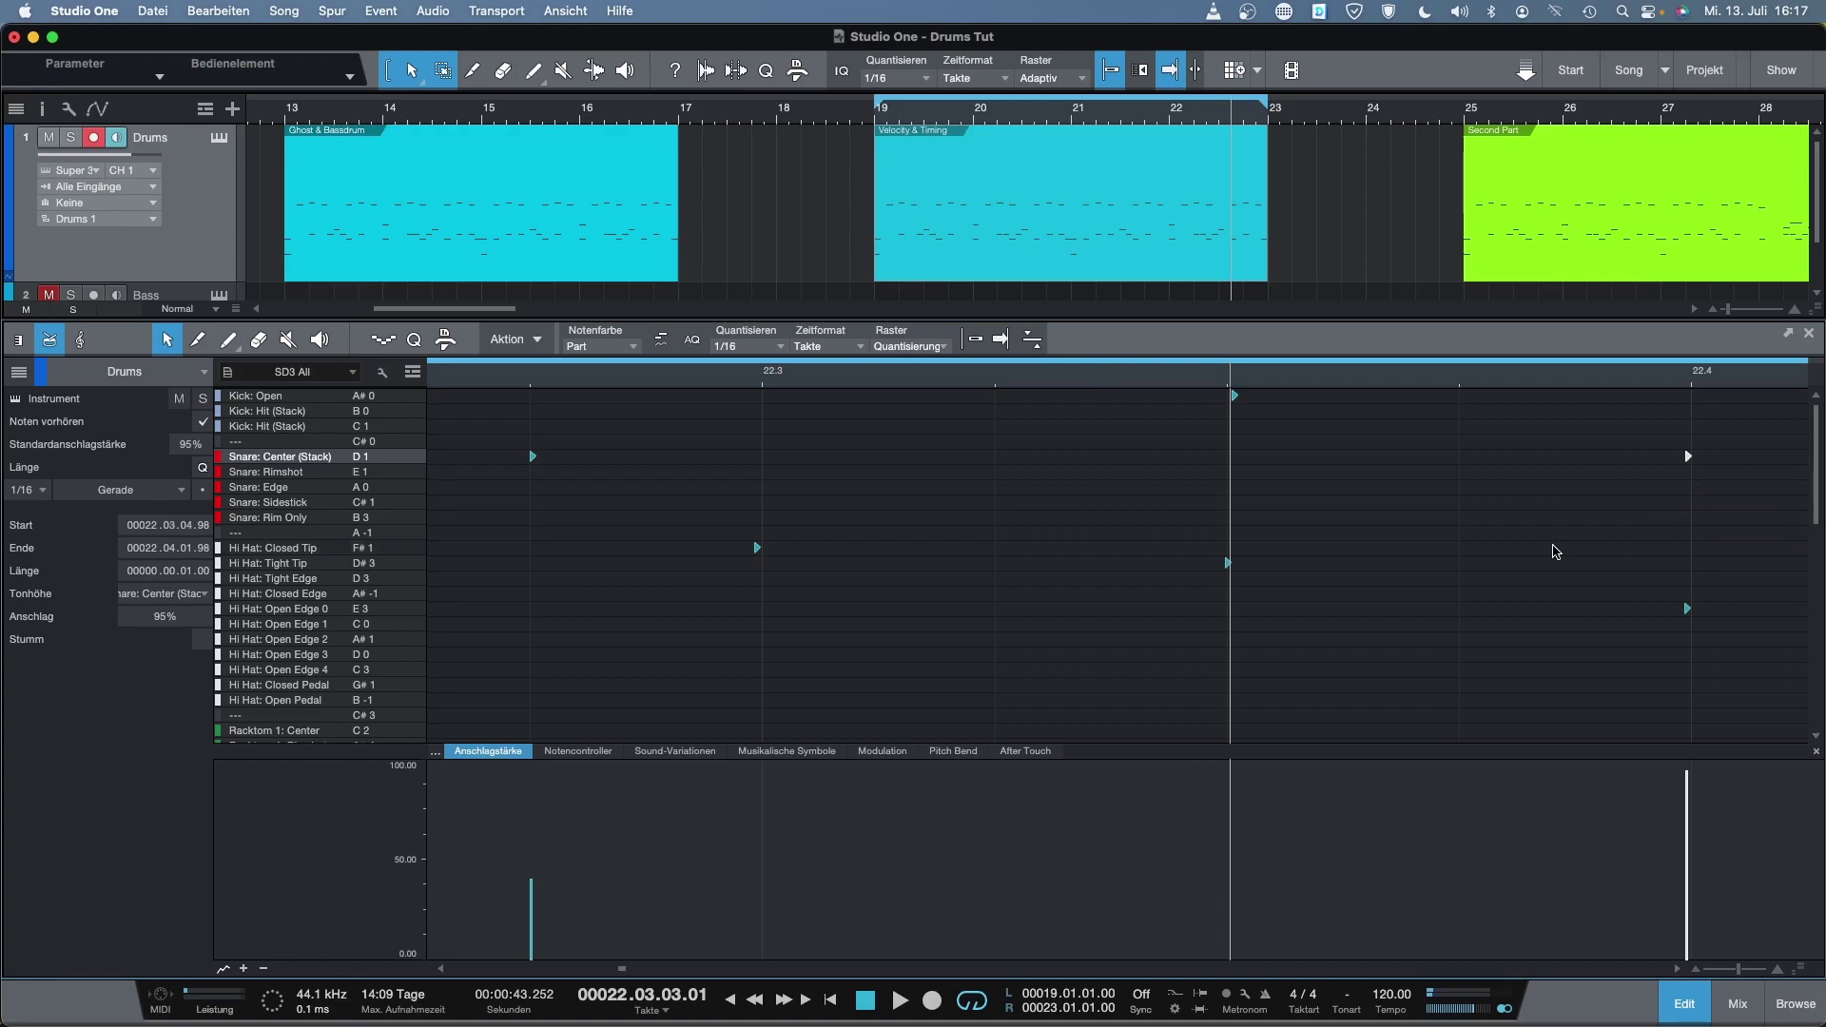
{"action": "key", "text": "w"}
Play the Velocity & Timing part to hear the groove with all the shifted hits
{"action": "left_click", "coordinate": [1033, 385]}
{"action": "key", "text": "space"}
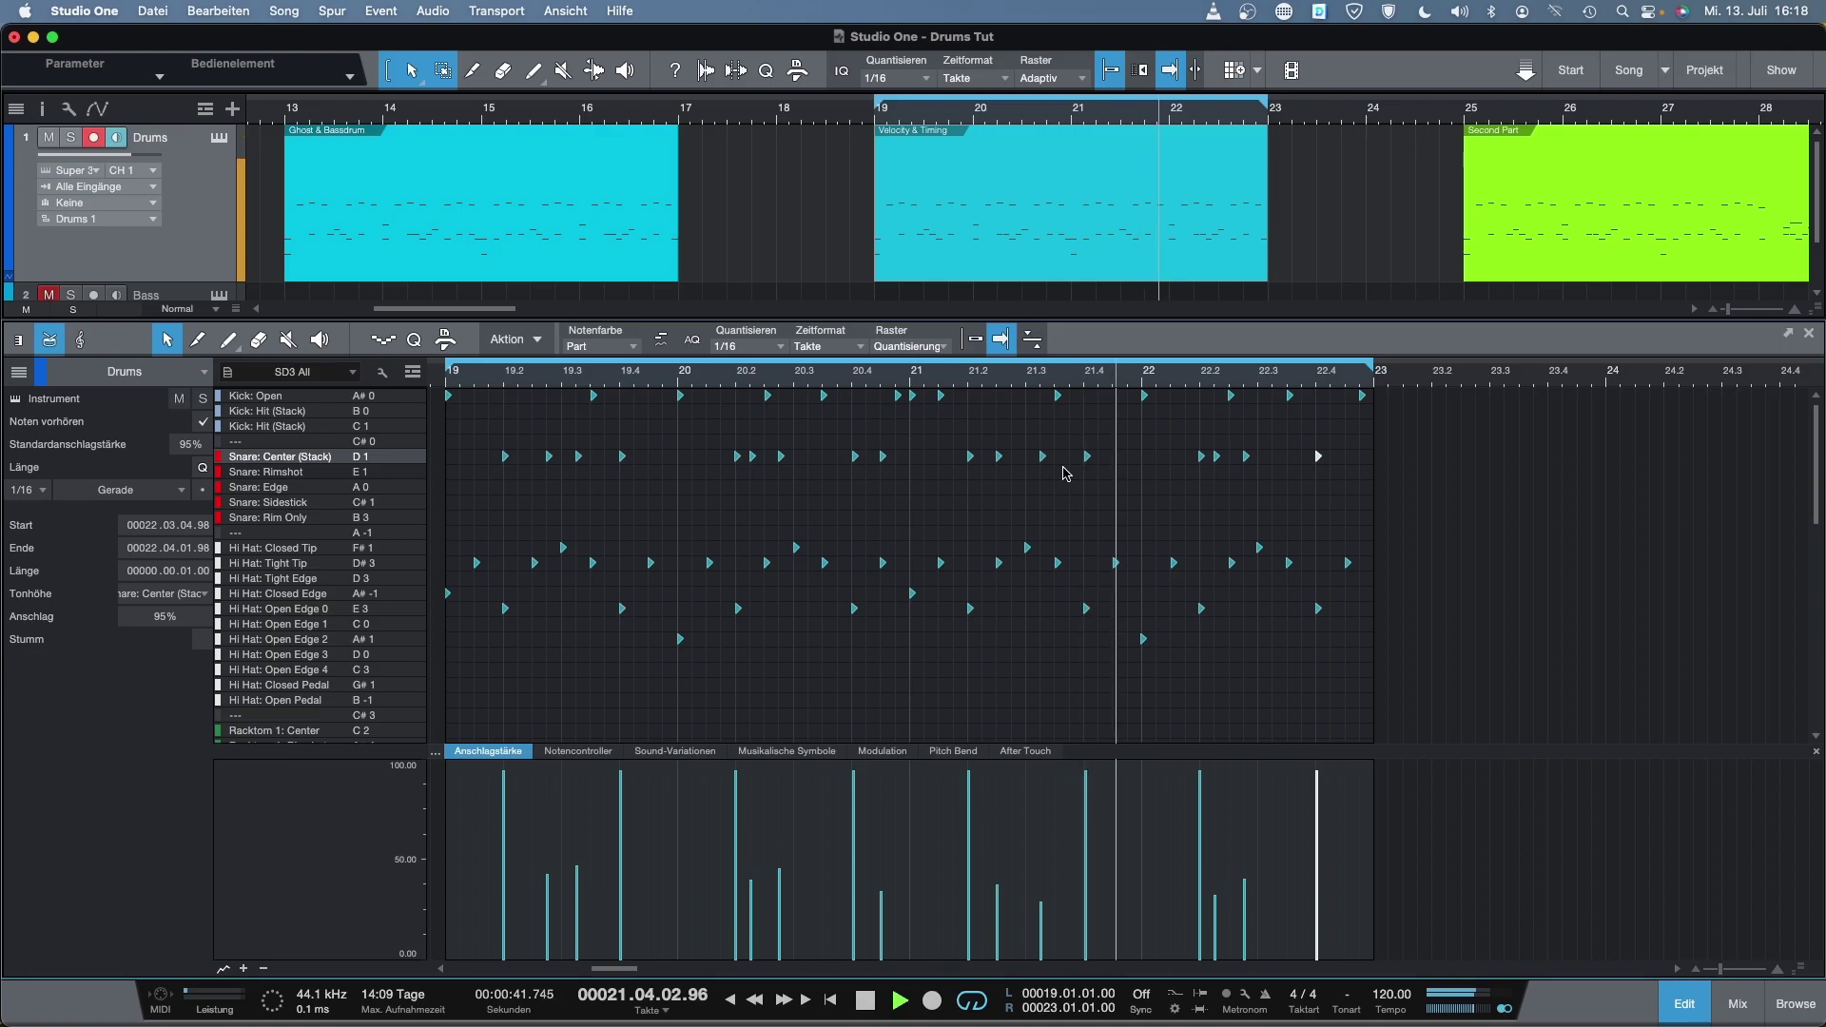
{"action": "key", "text": "space"}
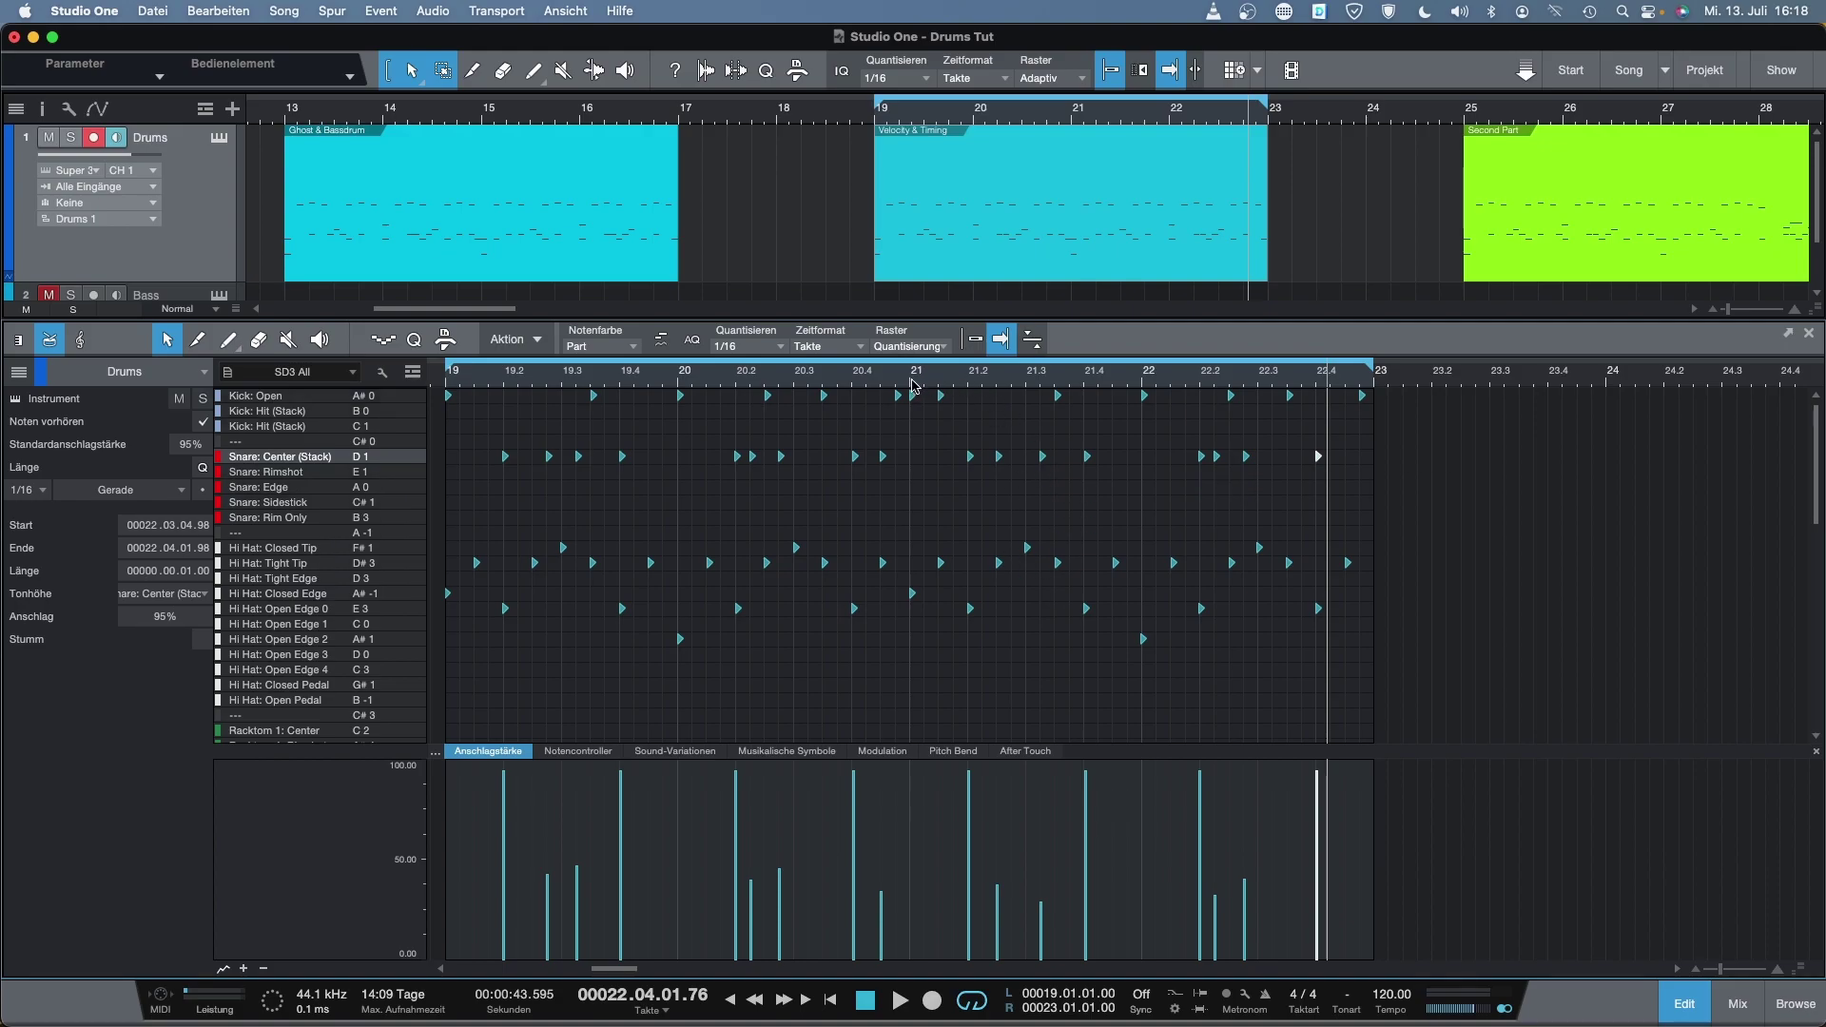
Loop only the bar from 21 to 22 and play it repeatedly
{"action": "left_click_drag", "start_coordinate": [913, 385], "coordinate": [1144, 385]}
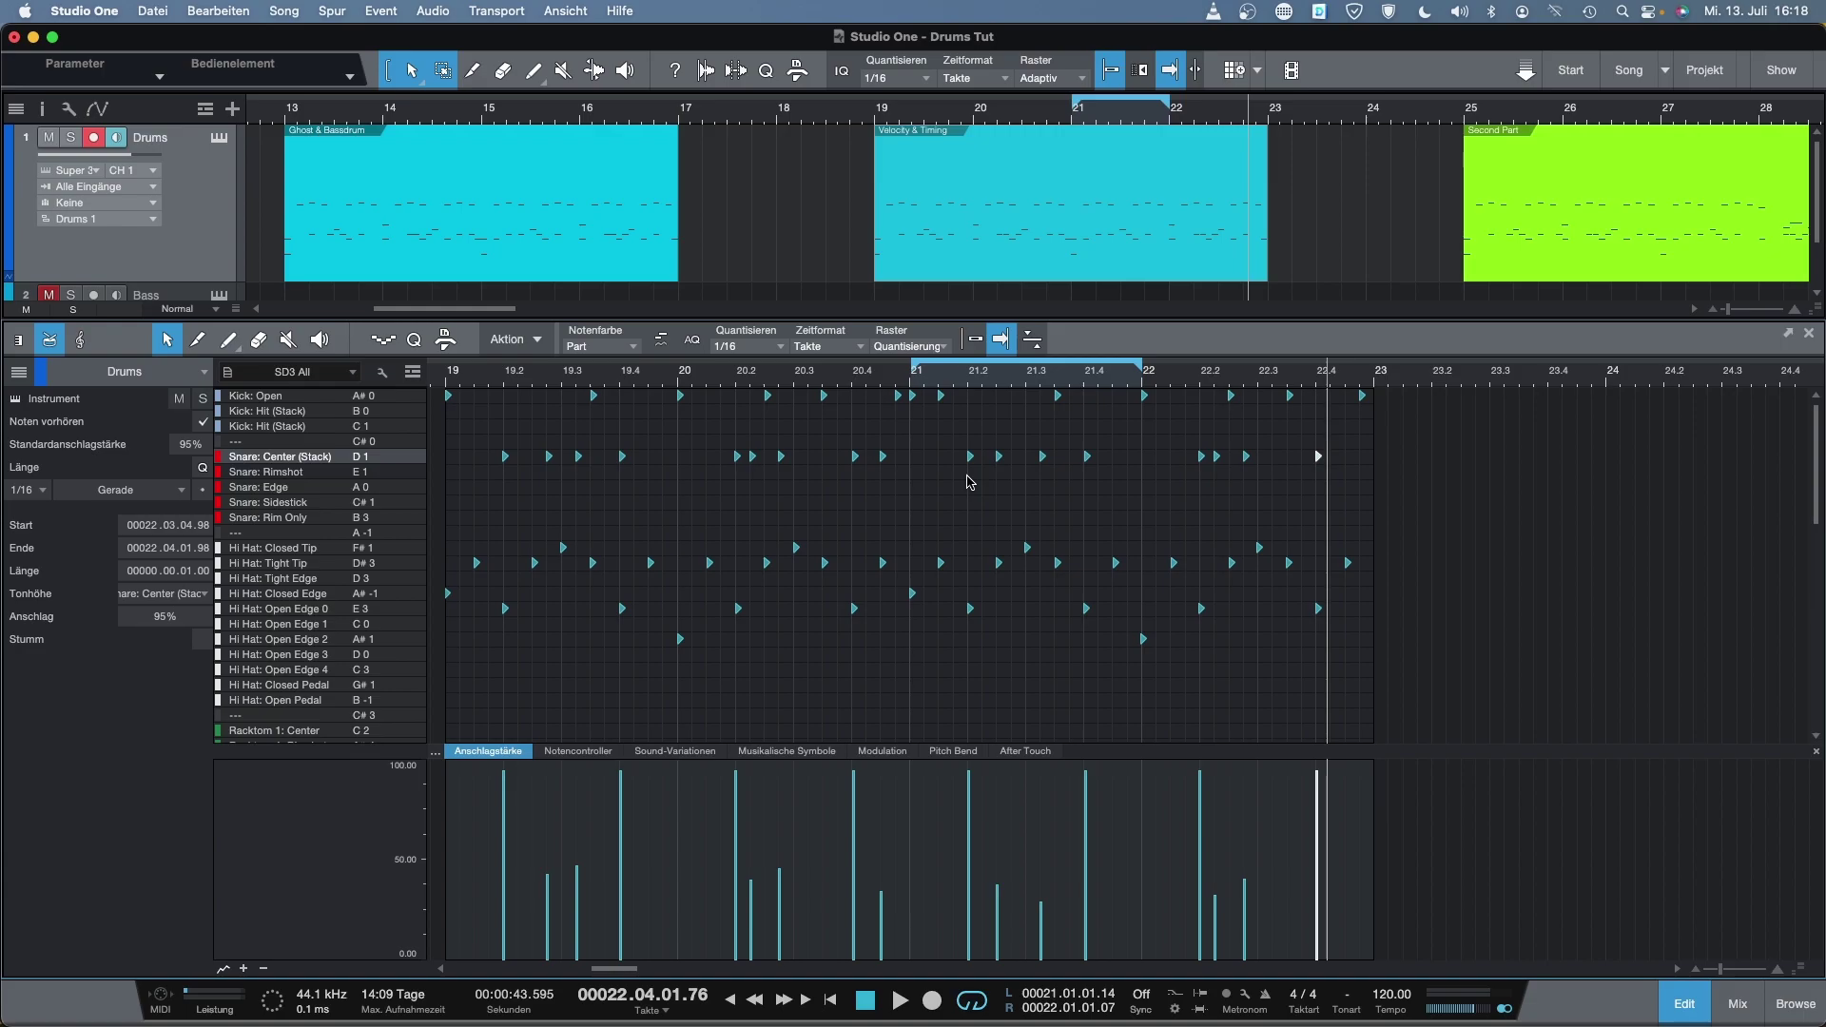
{"action": "key", "text": "space"}
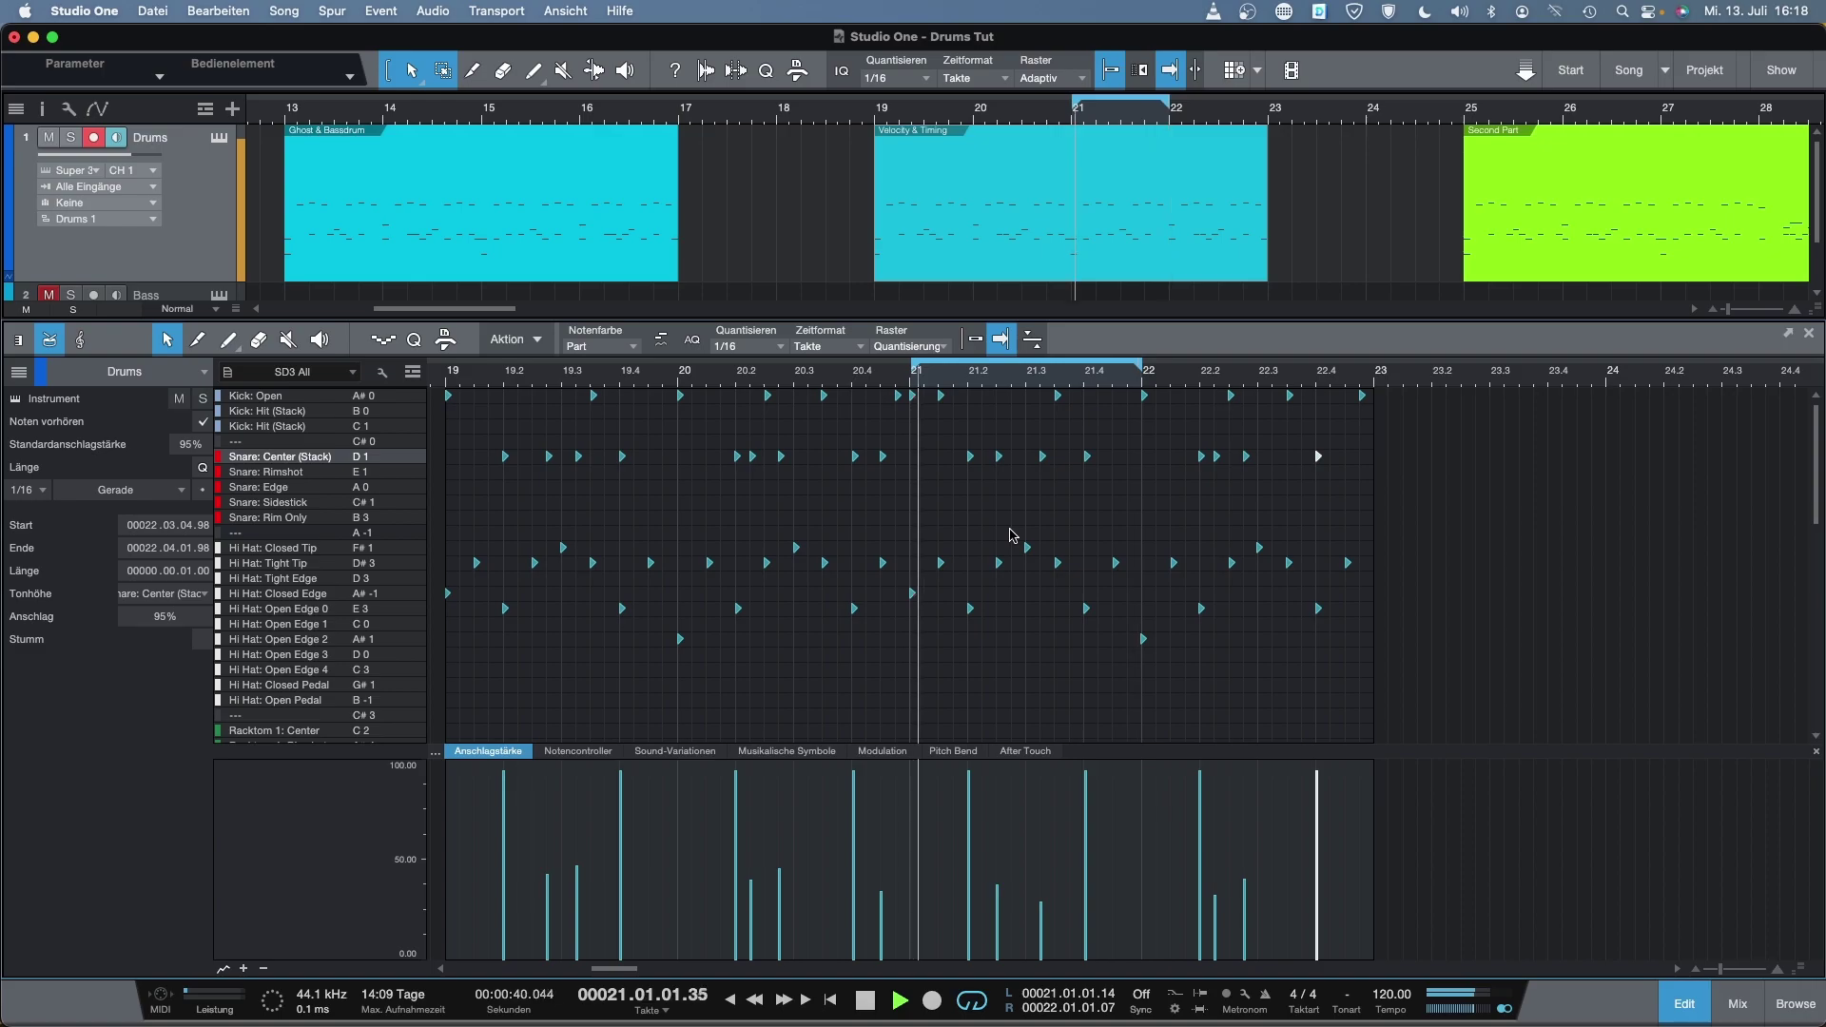
{"action": "key", "text": "space"}
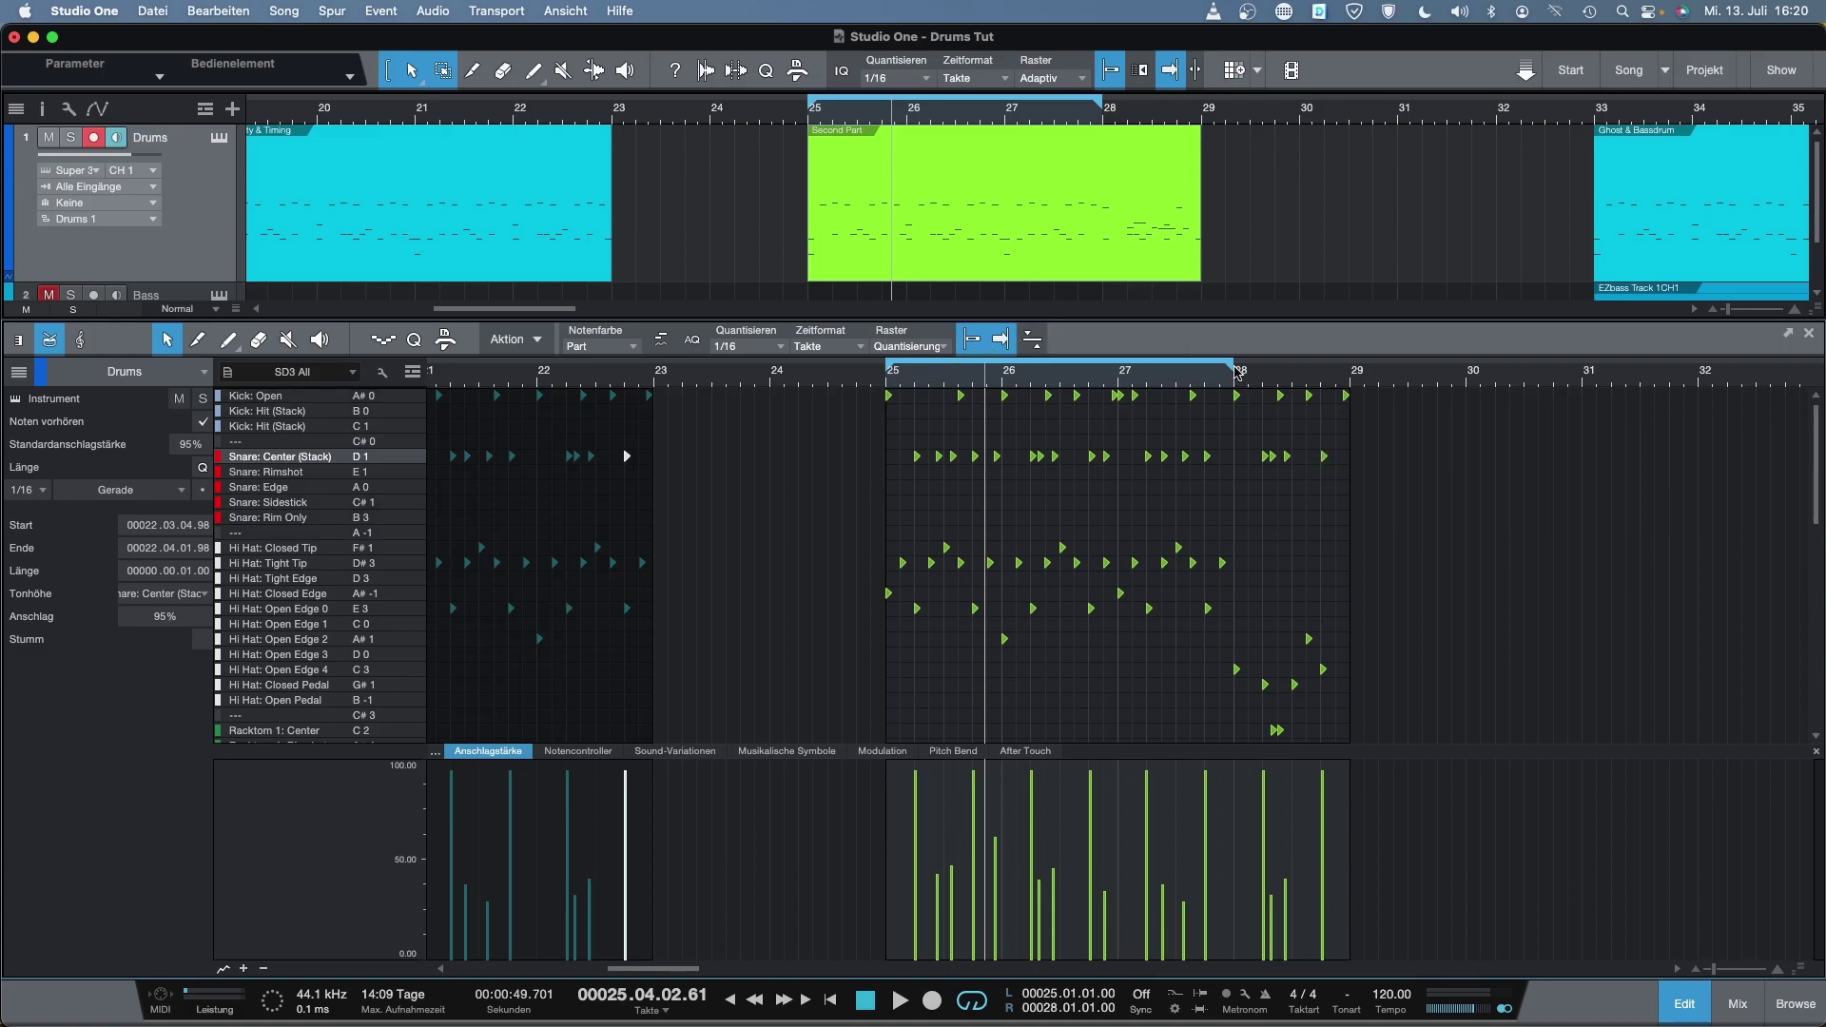
Set the loop range from bar 28 to bar 29 in the Second Part and look through the fill's notes
{"action": "left_click_drag", "start_coordinate": [1235, 369], "coordinate": [1351, 370]}
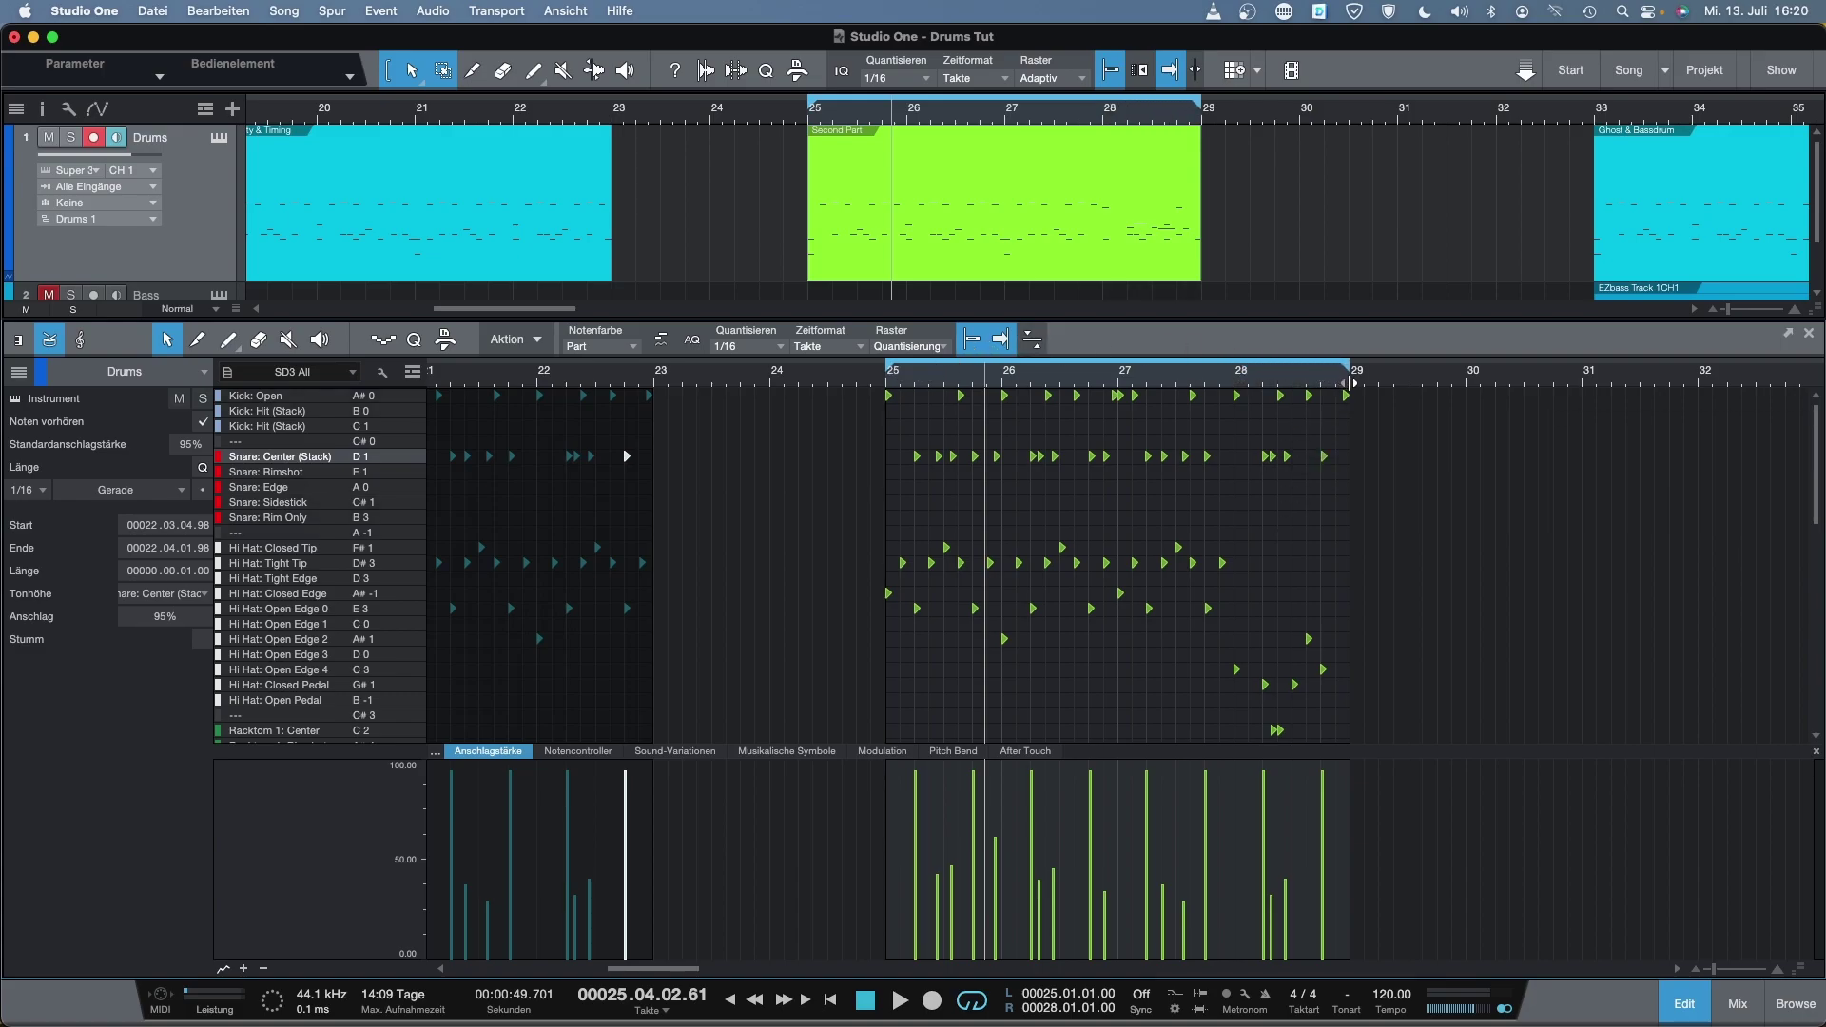
{"action": "left_click_drag", "start_coordinate": [889, 369], "coordinate": [1234, 373]}
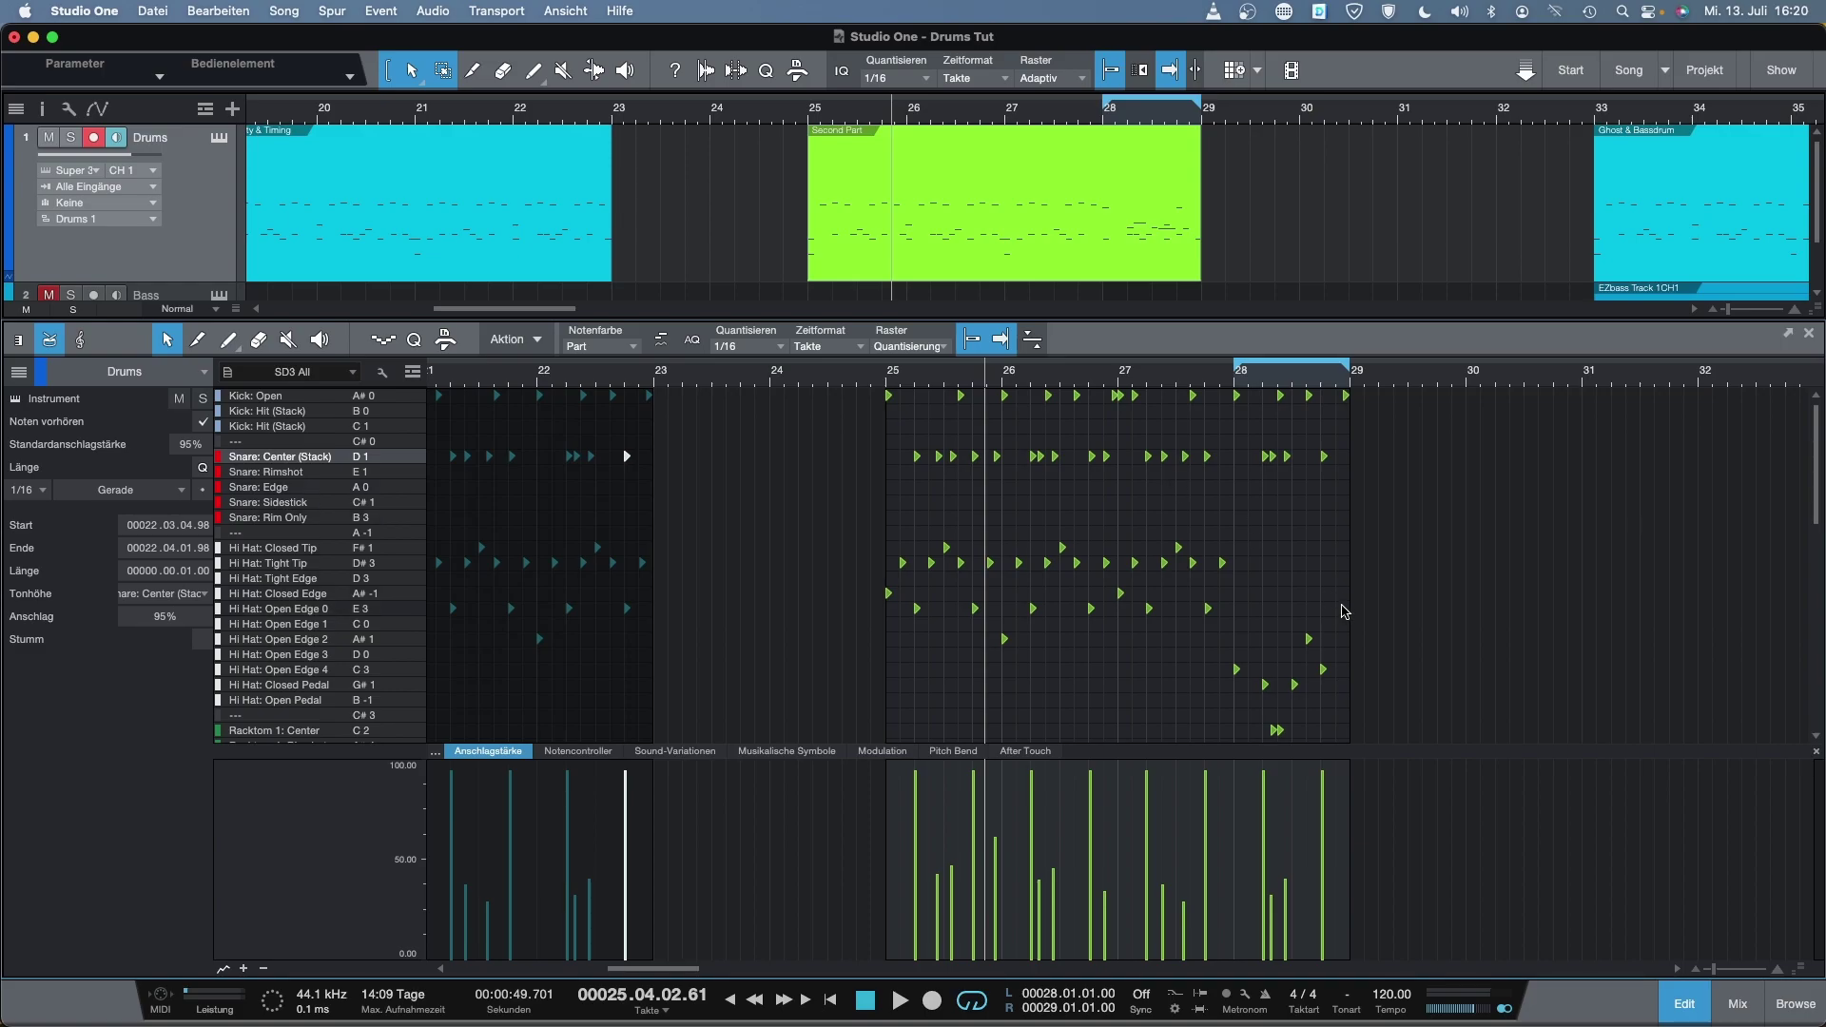
{"action": "scroll", "coordinate": [1339, 606], "scroll_direction": "down", "scroll_amount": 3}
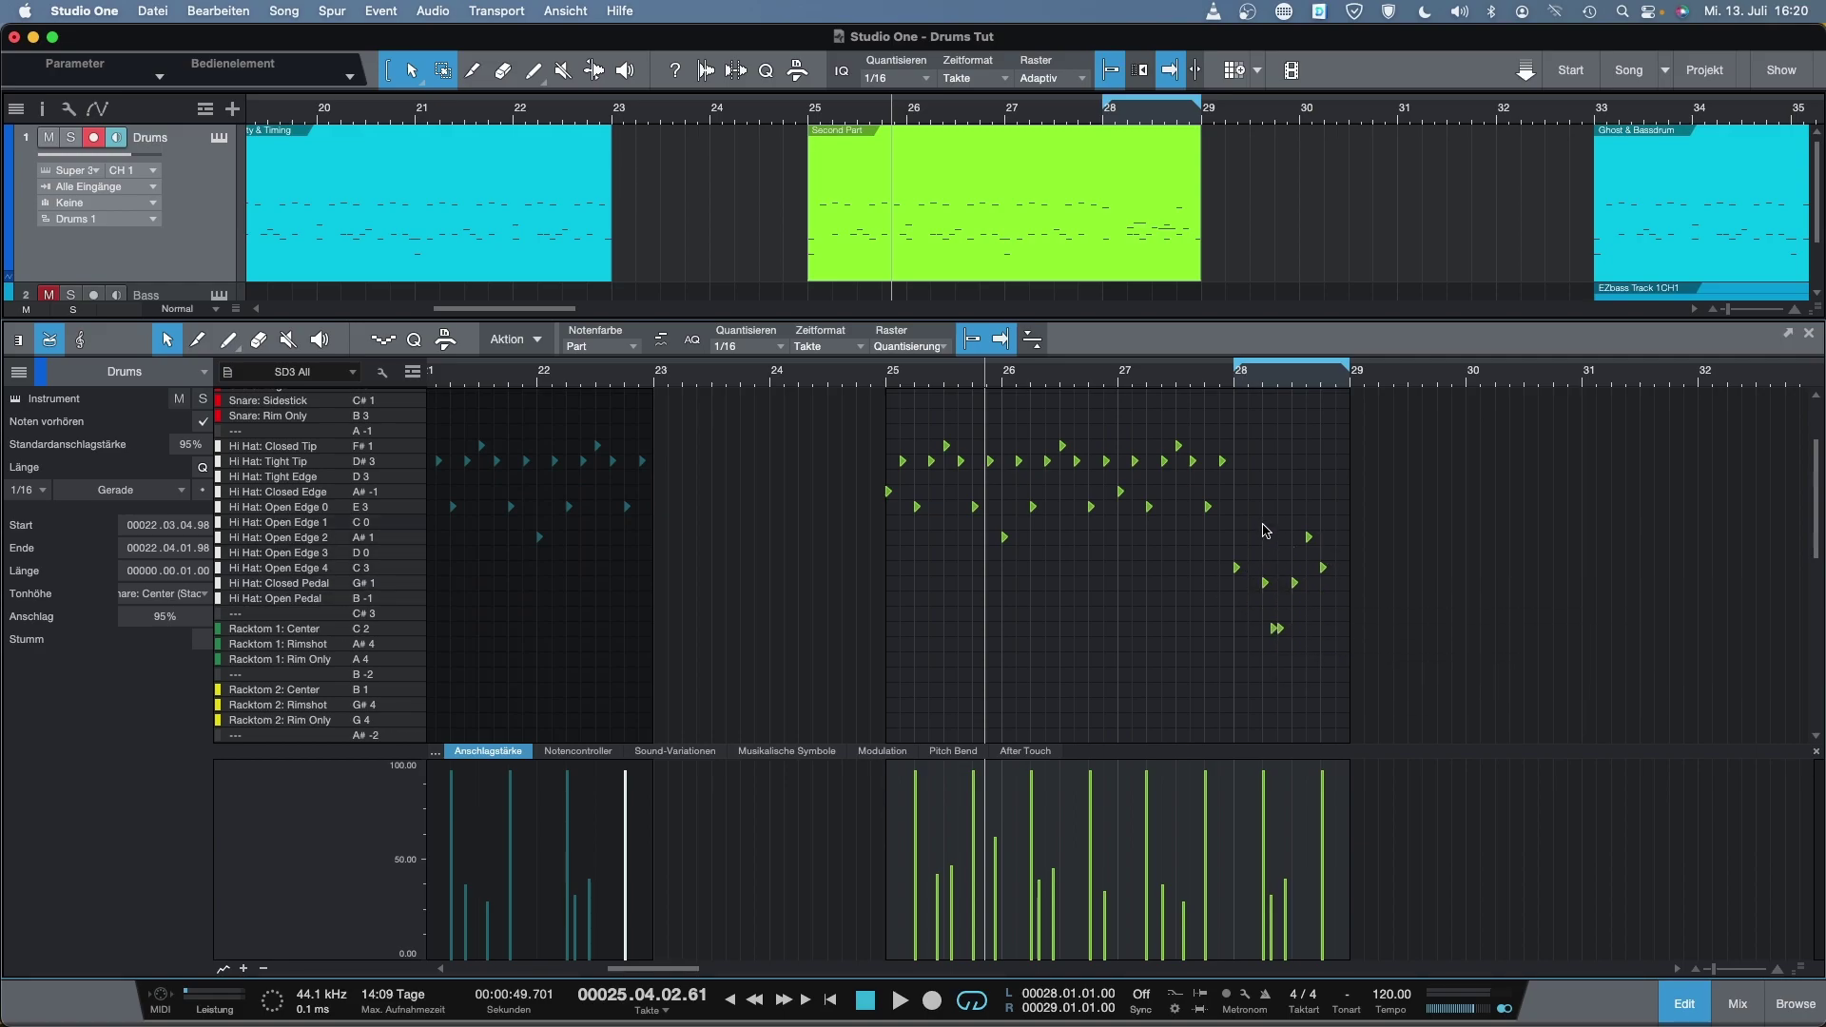
{"action": "scroll", "coordinate": [1301, 571], "scroll_direction": "up", "scroll_amount": 3}
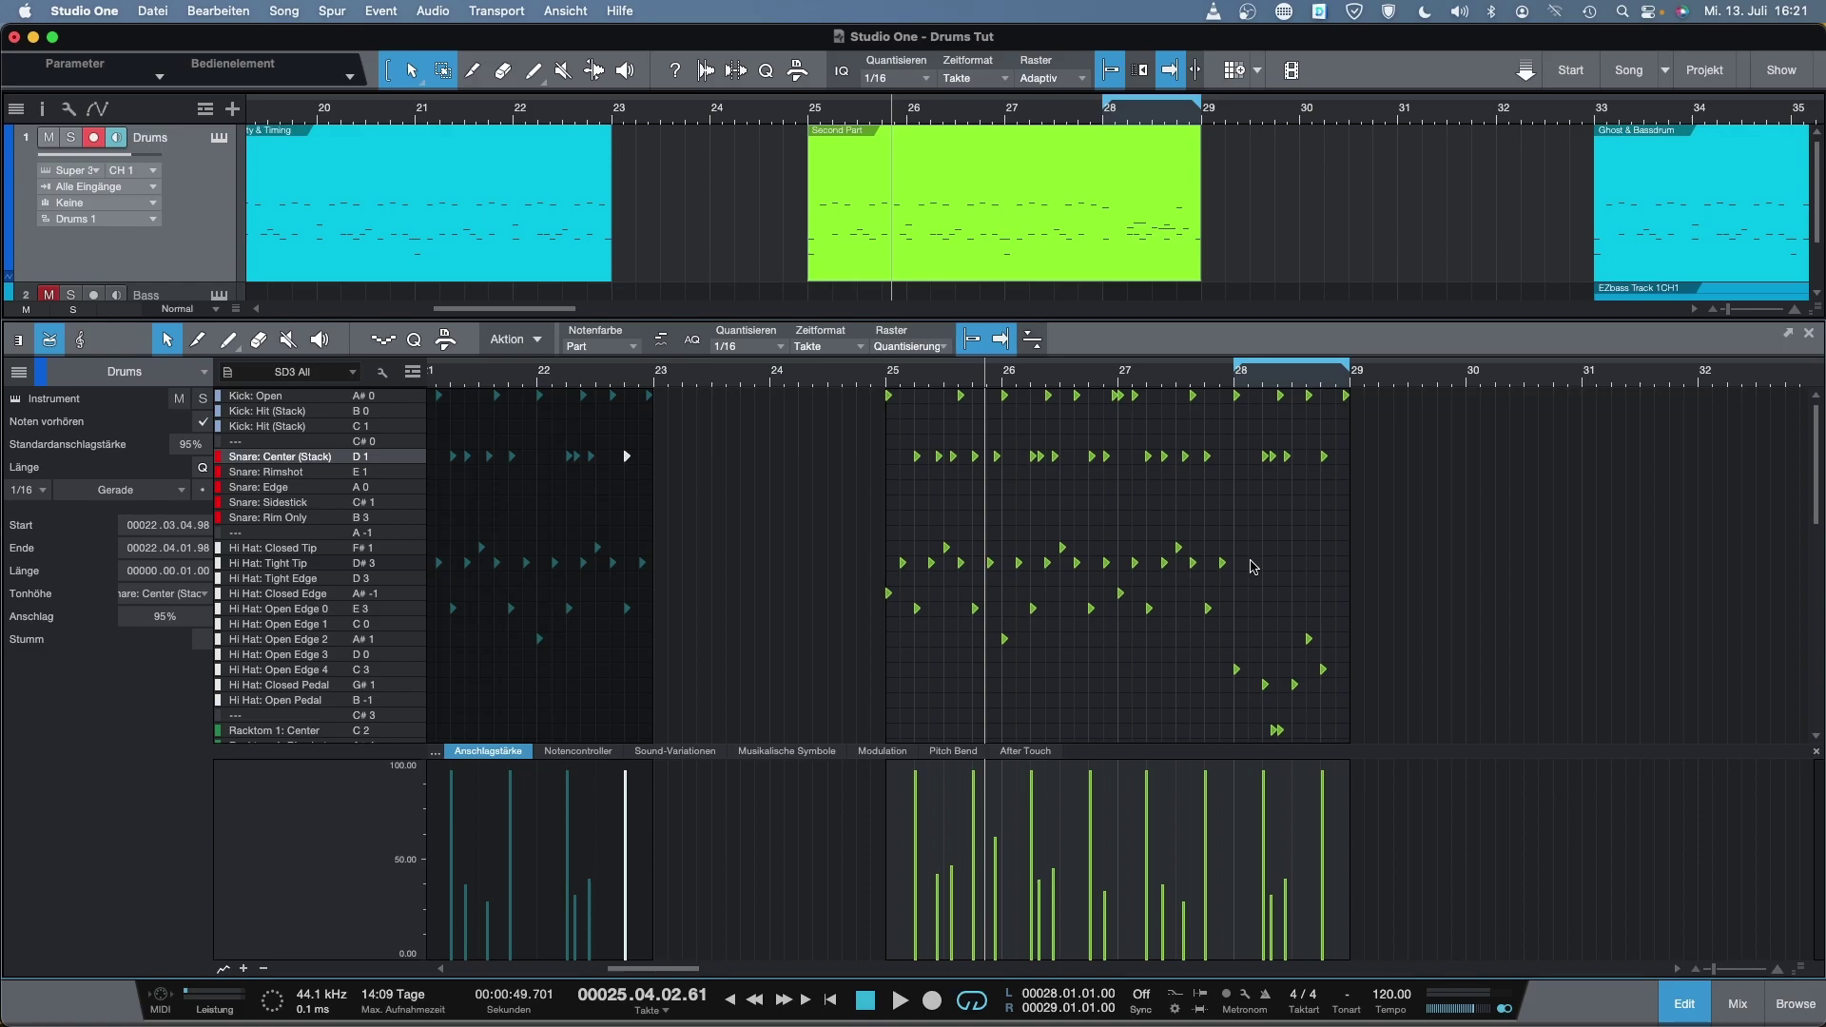
{"action": "scroll", "coordinate": [1302, 720], "scroll_direction": "down", "scroll_amount": 1}
{"action": "scroll", "coordinate": [1304, 613], "scroll_direction": "up", "scroll_amount": 1}
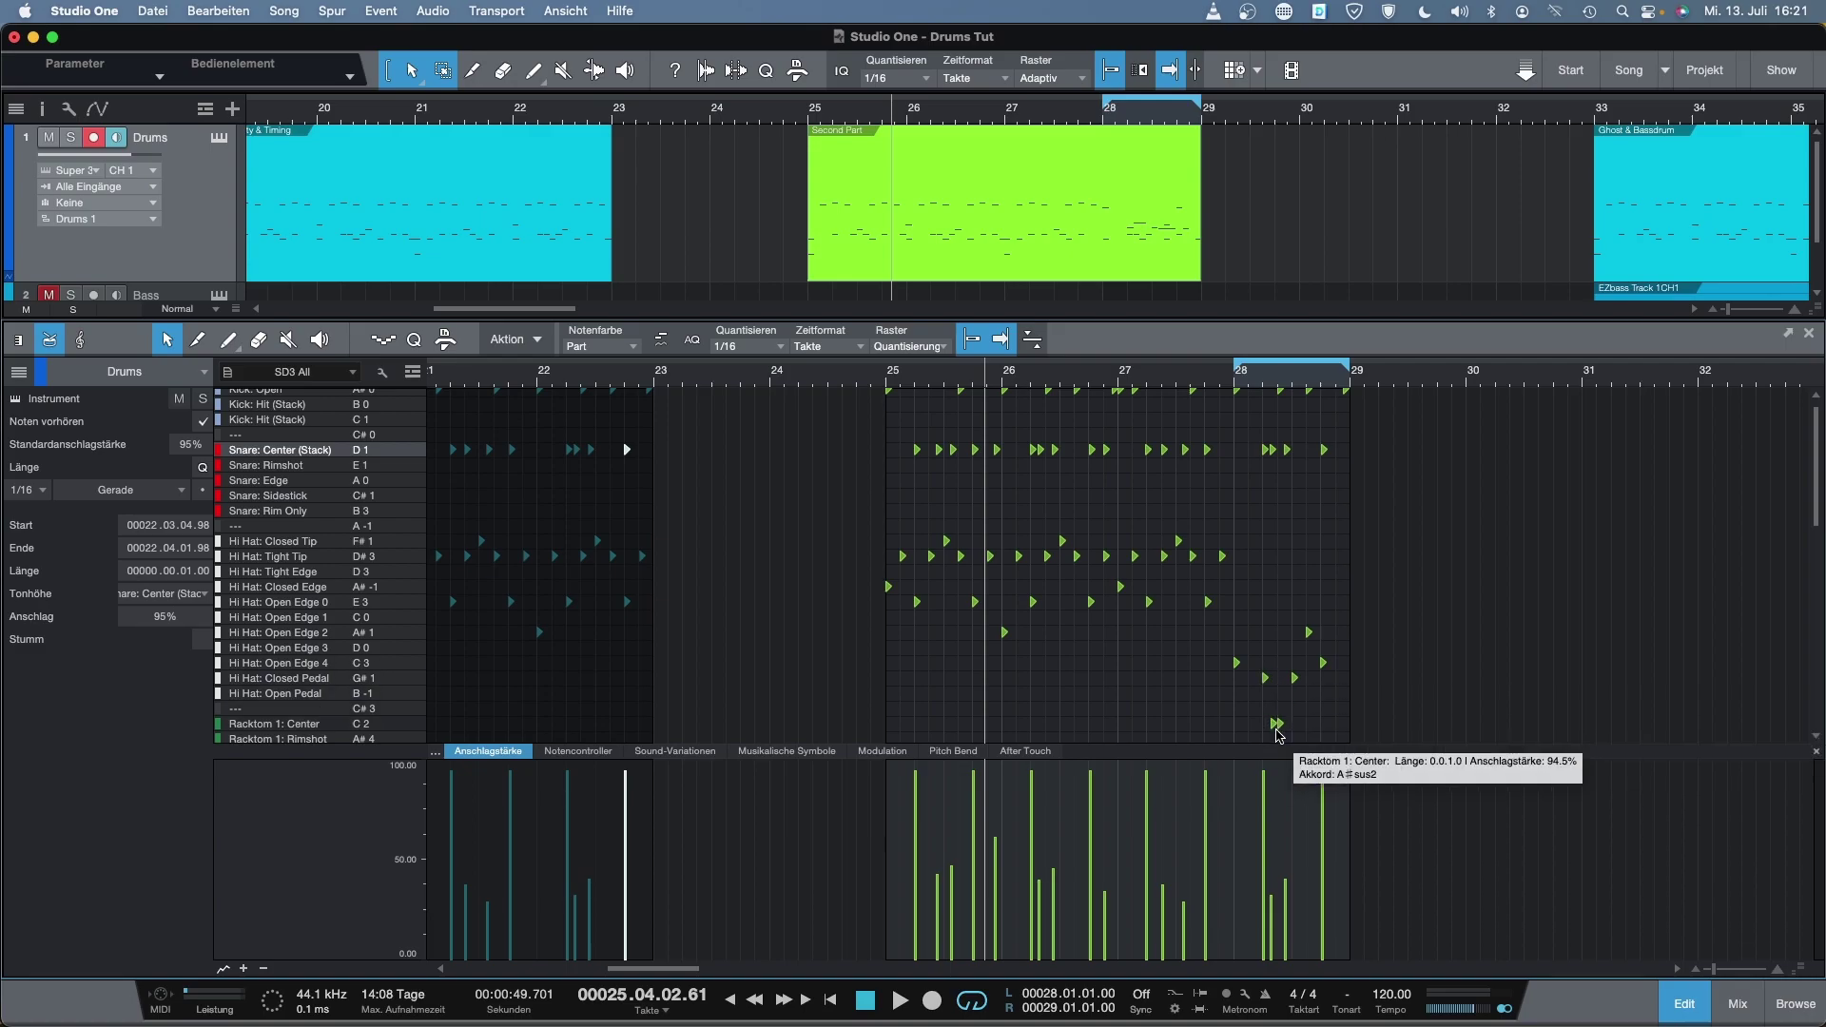
Move the loop start back to bar 27 and examine the Racktom 1: Center and Floortom 1: Center velocities in the fill
{"action": "left_click_drag", "start_coordinate": [1235, 365], "coordinate": [1120, 365]}
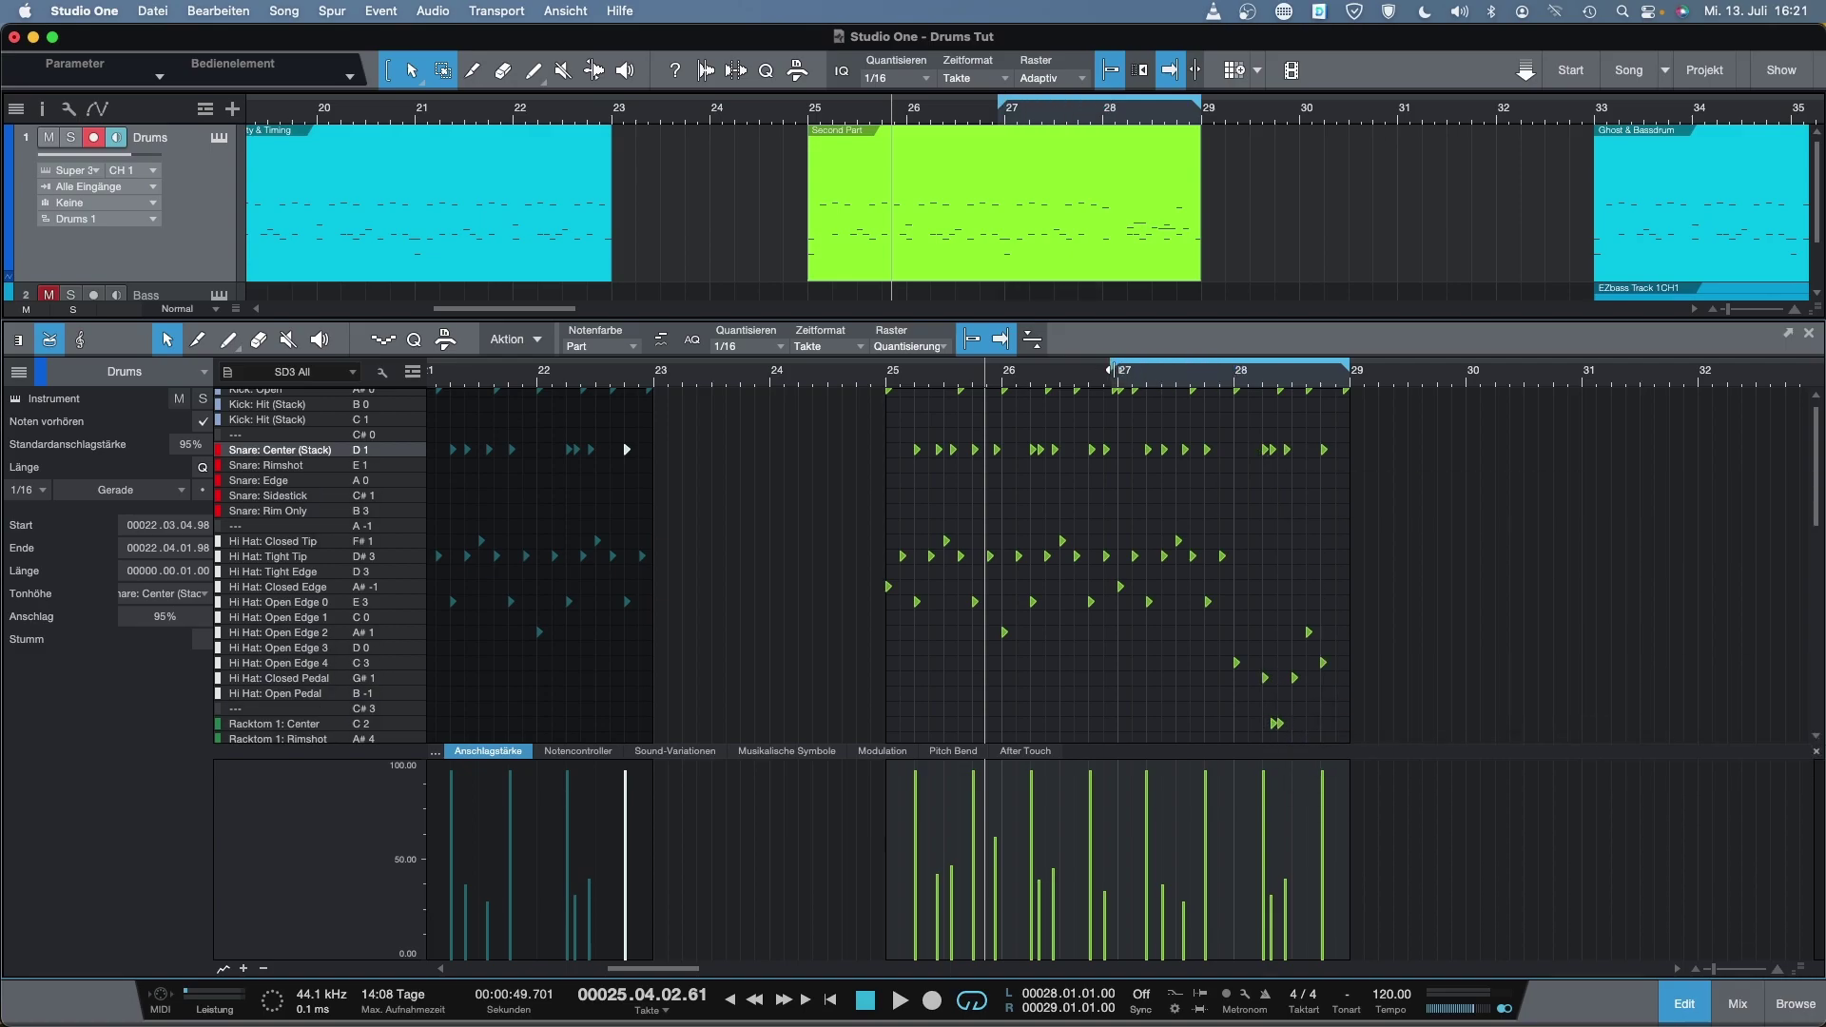
{"action": "scroll", "coordinate": [1312, 622], "scroll_direction": "down", "scroll_amount": 1}
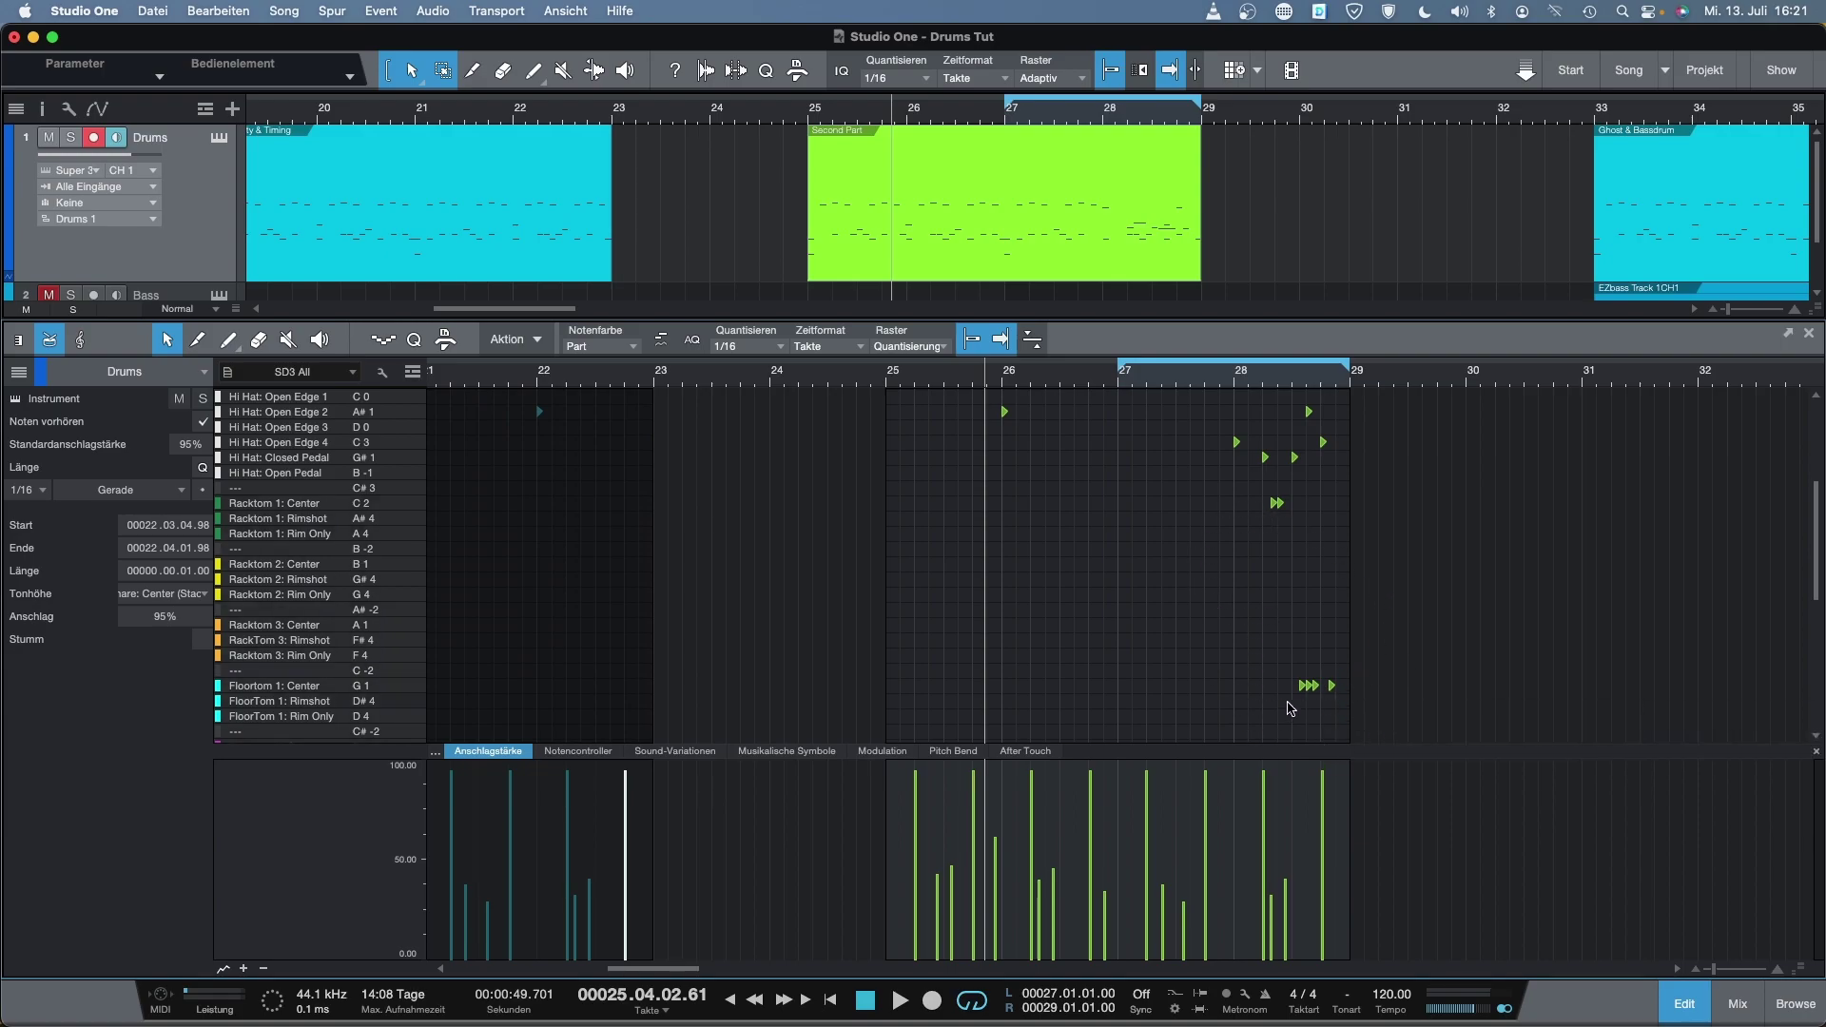
{"action": "left_click", "coordinate": [384, 506]}
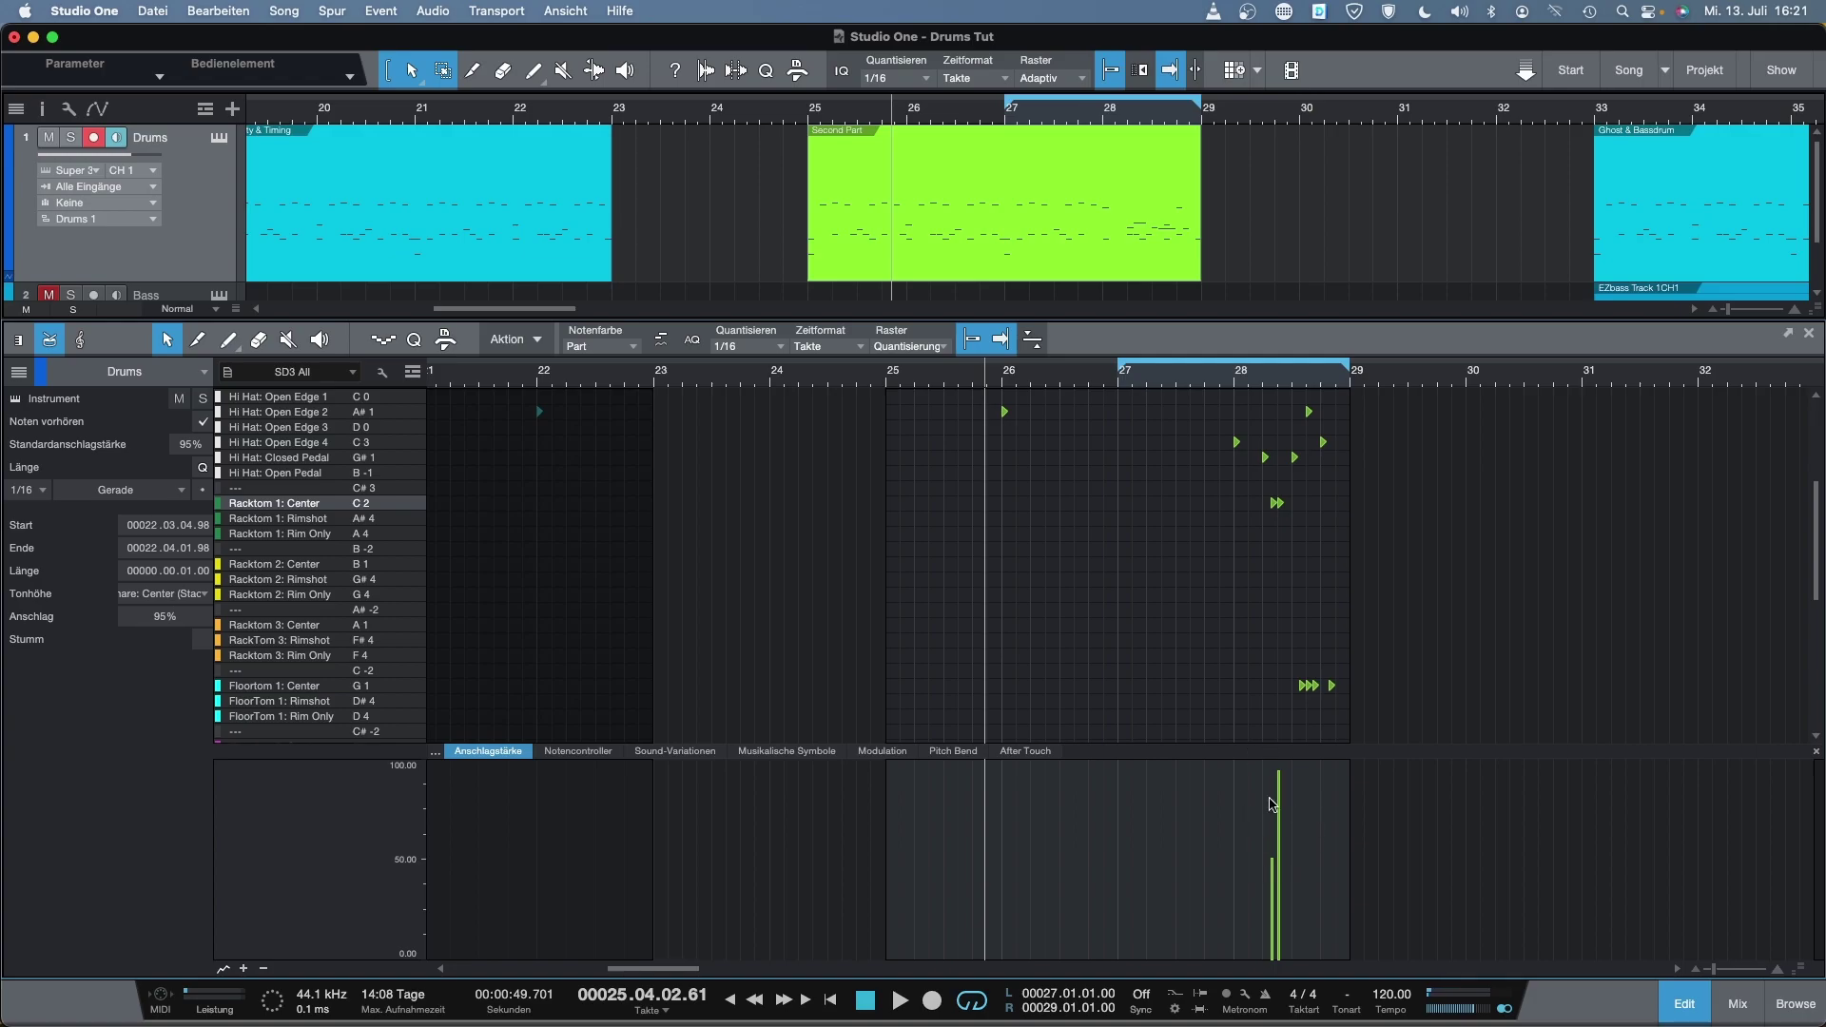
{"action": "left_click", "coordinate": [406, 689]}
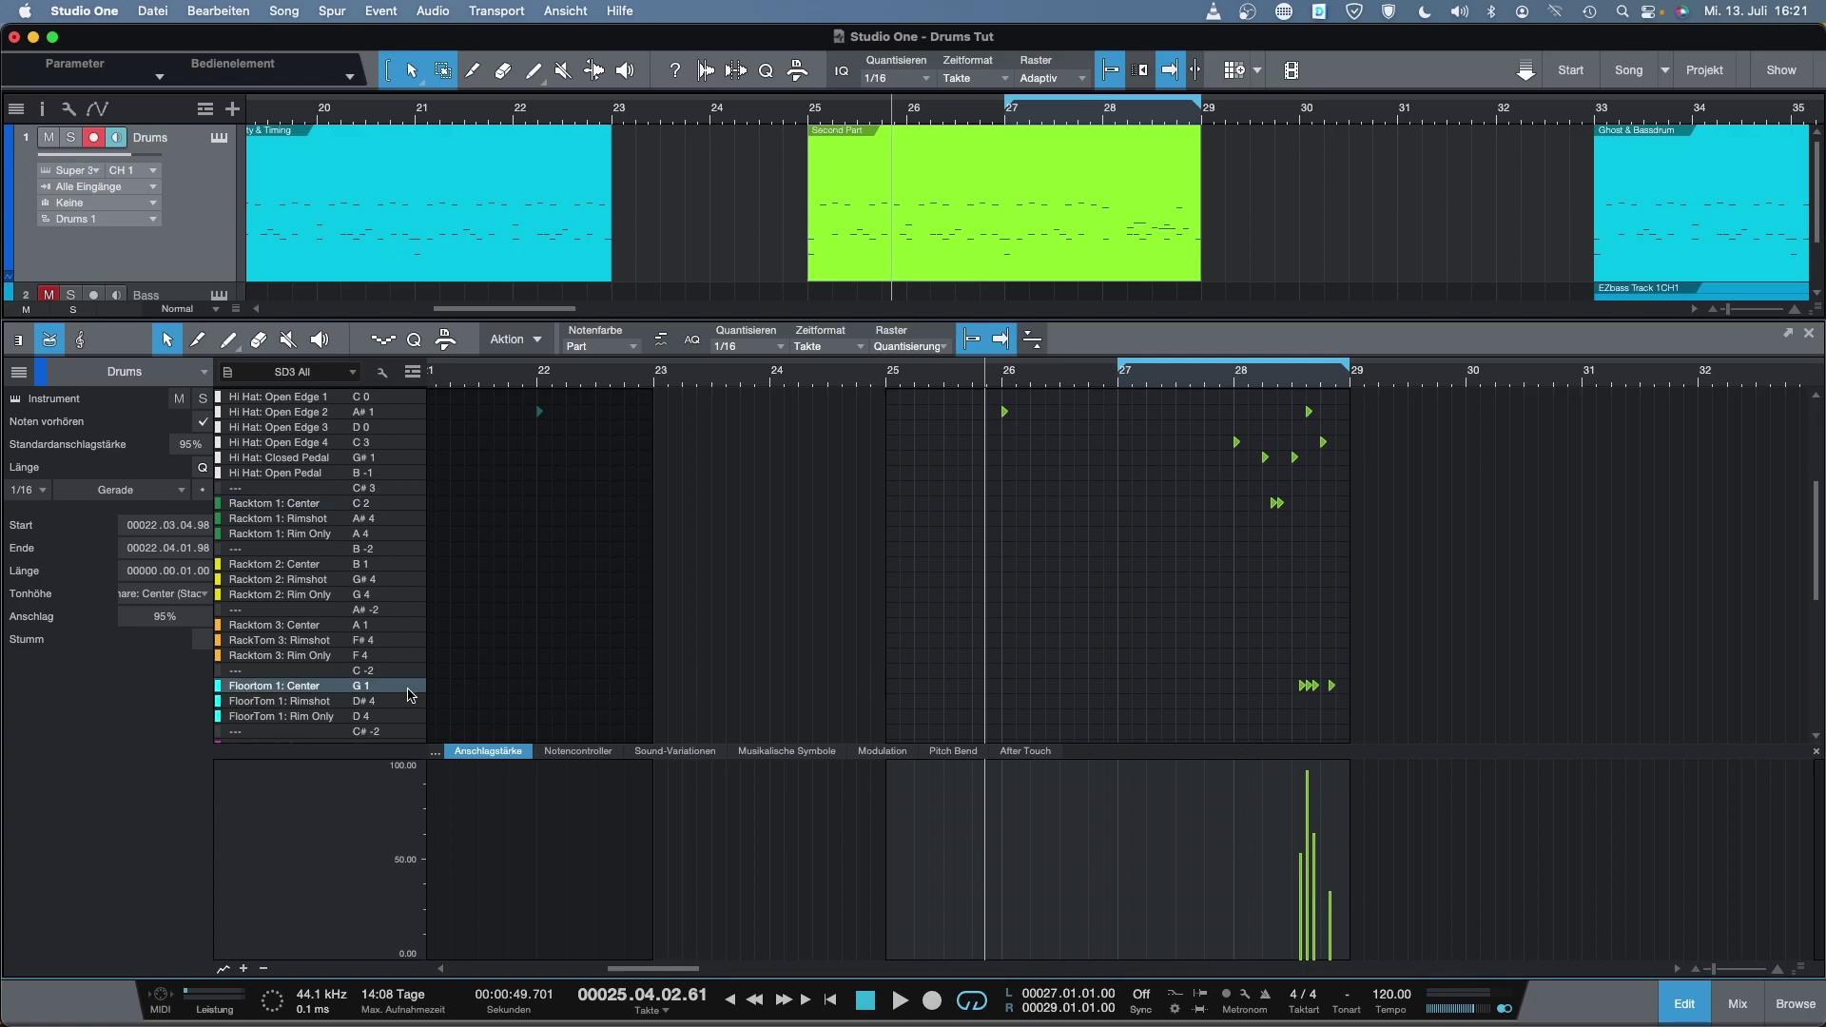
{"action": "scroll", "coordinate": [1401, 582], "scroll_direction": "down", "scroll_amount": 3}
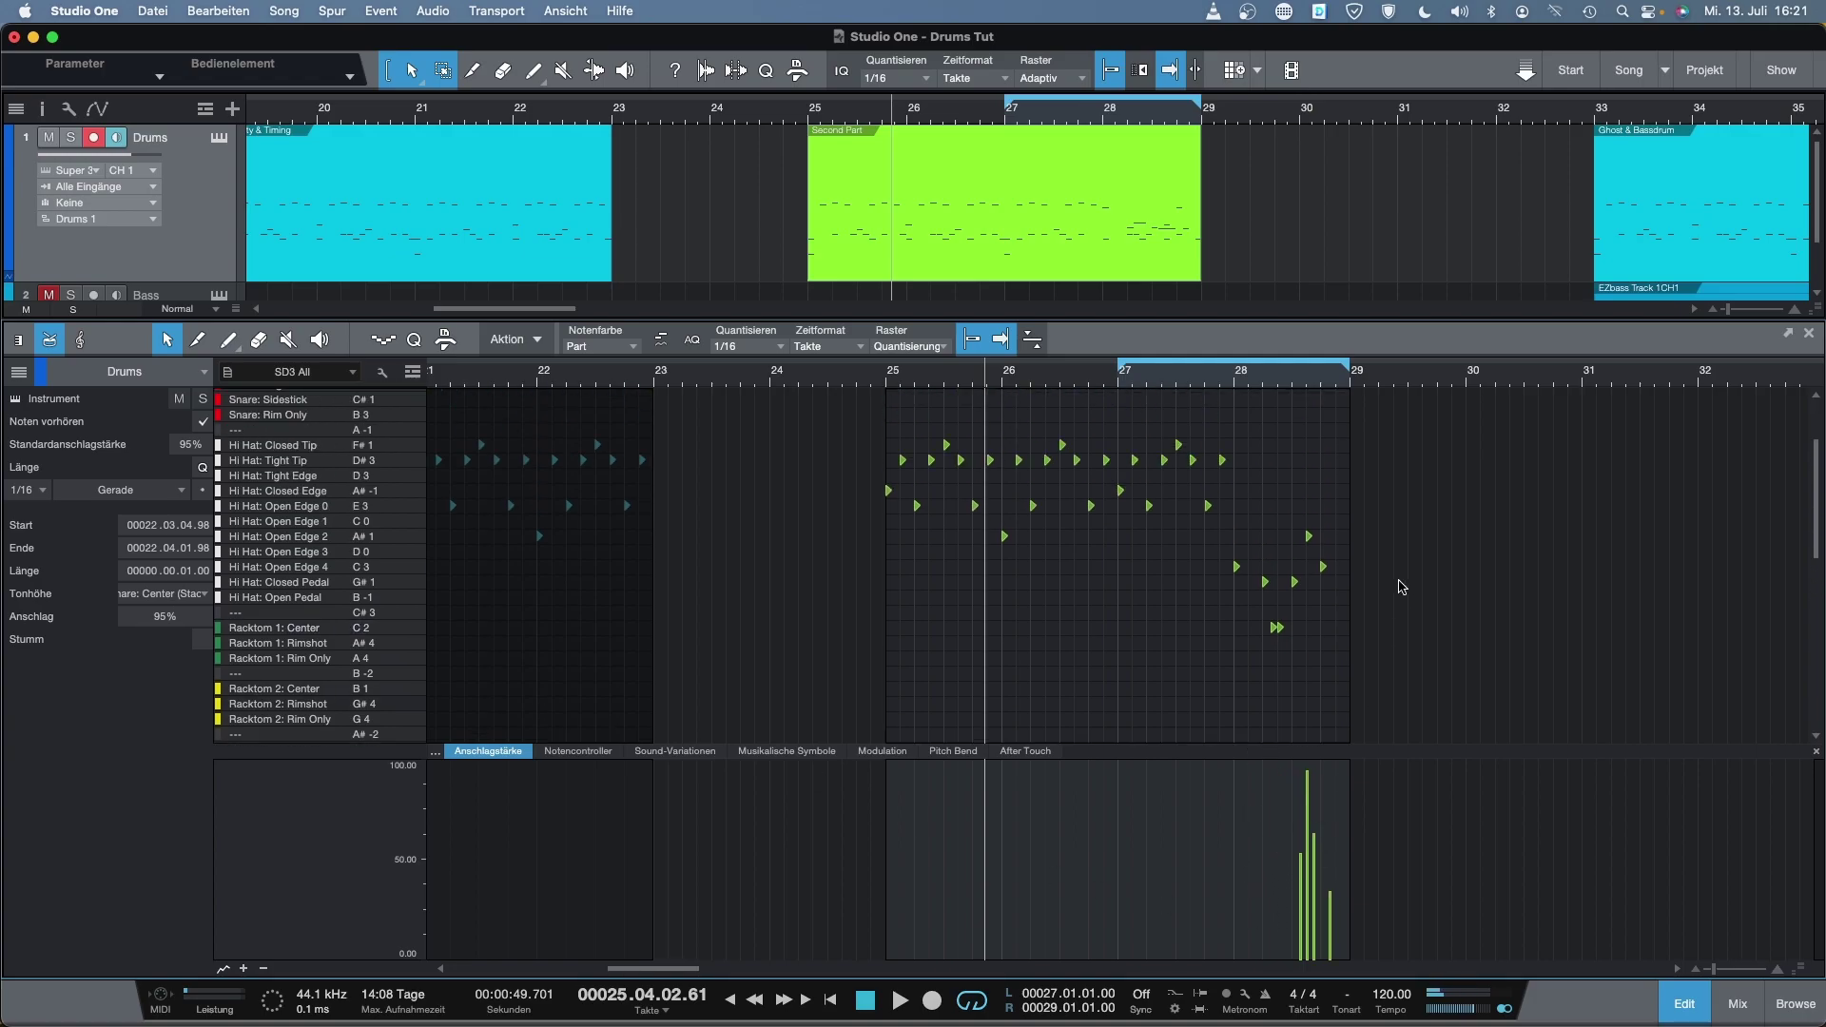
Place the playhead at the start of bar 27 and play the section into the Second Part's closing fill
{"action": "scroll", "coordinate": [1351, 428], "scroll_direction": "left", "scroll_amount": 5}
{"action": "left_click", "coordinate": [1386, 388]}
{"action": "scroll", "coordinate": [1414, 475], "scroll_direction": "up", "scroll_amount": 5}
{"action": "key", "text": "space"}
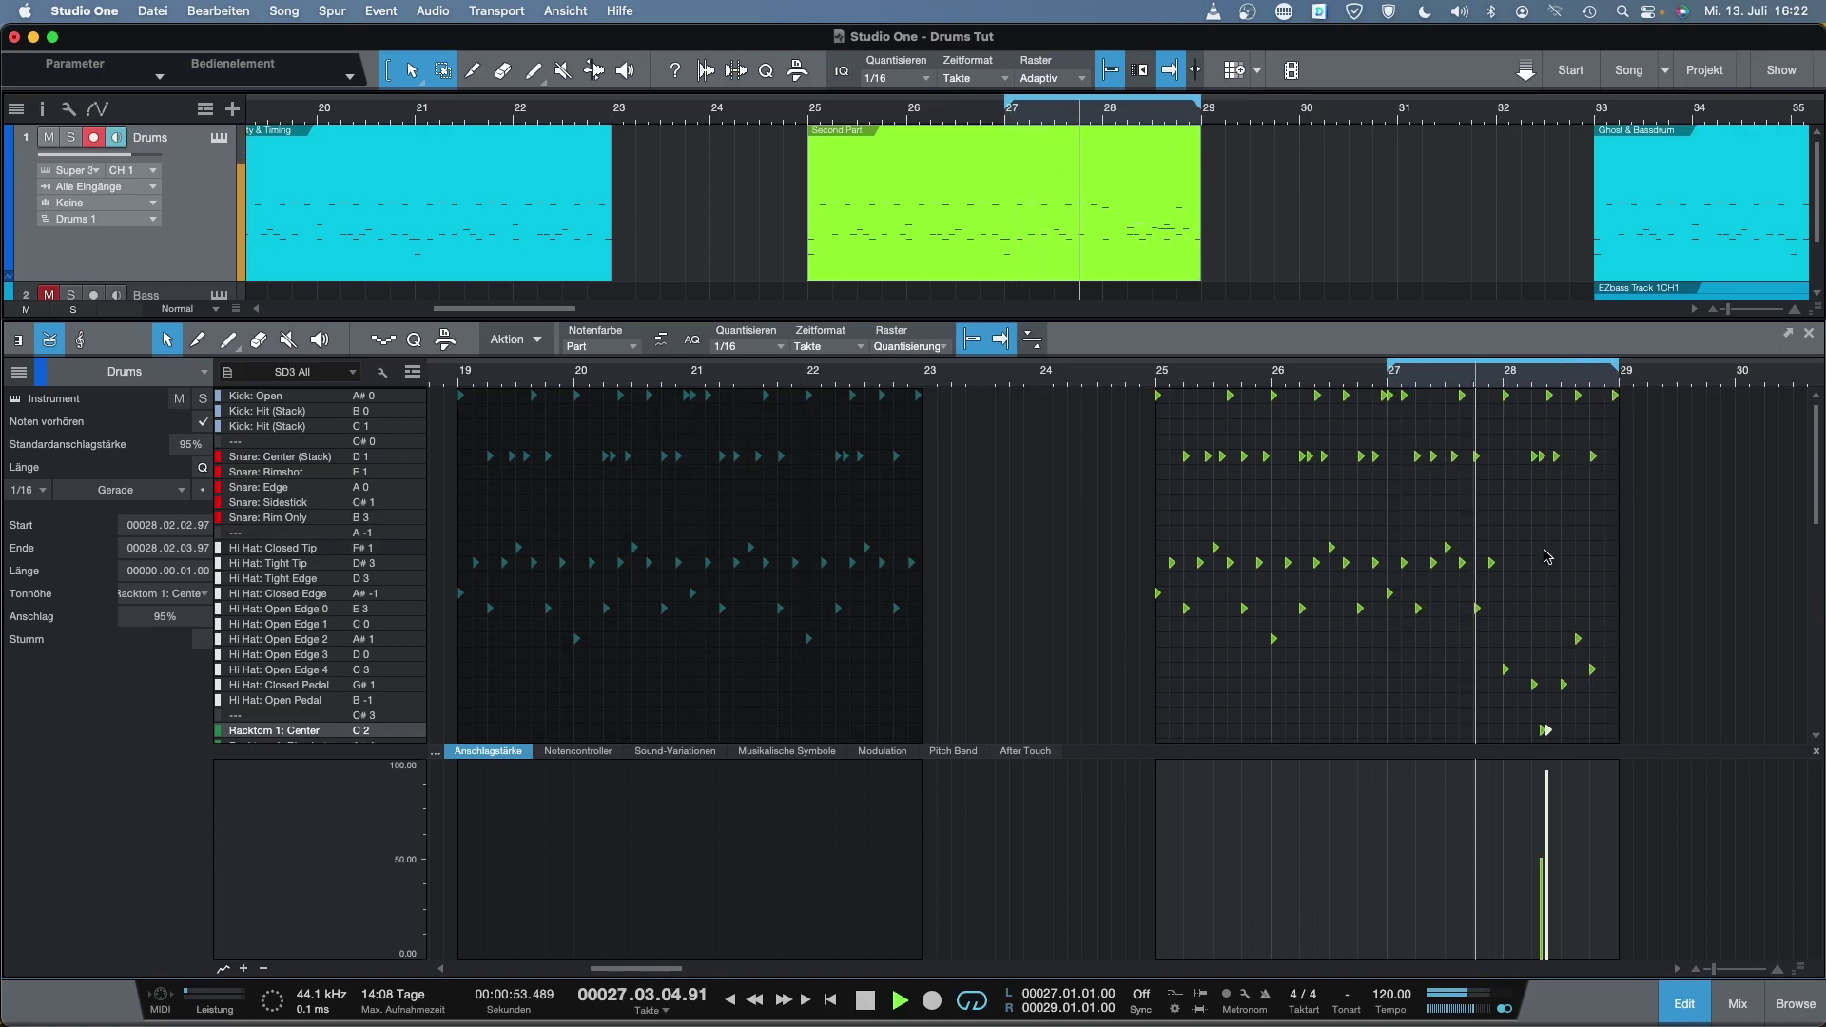
{"action": "key", "text": "space"}
{"action": "scroll", "coordinate": [1551, 554], "scroll_direction": "down", "scroll_amount": 1}
{"action": "scroll", "coordinate": [1551, 554], "scroll_direction": "down", "scroll_amount": 1}
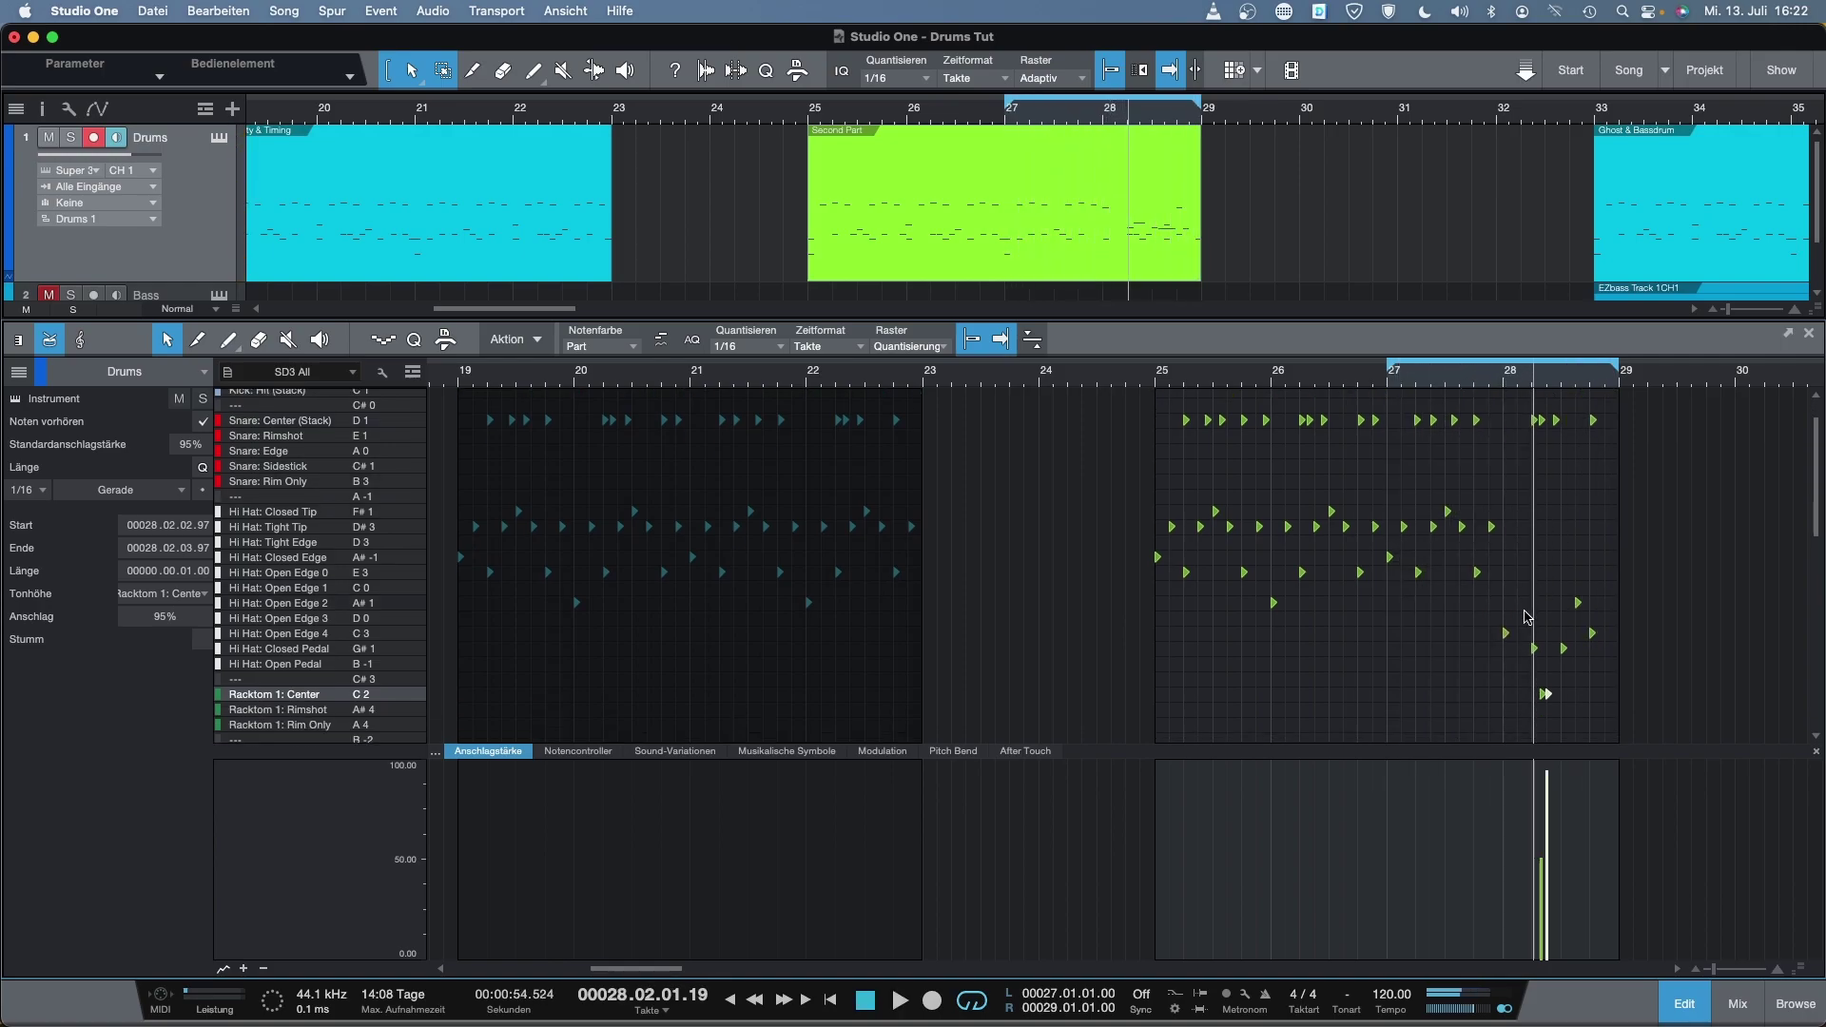
Examine the Hi Hat: Open Edge 4 and first Hi Hat: Closed Pedal notes at the start of the bar 28 fill
{"action": "left_click", "coordinate": [1506, 634]}
{"action": "scroll", "coordinate": [1508, 603], "scroll_direction": "up", "scroll_amount": 2}
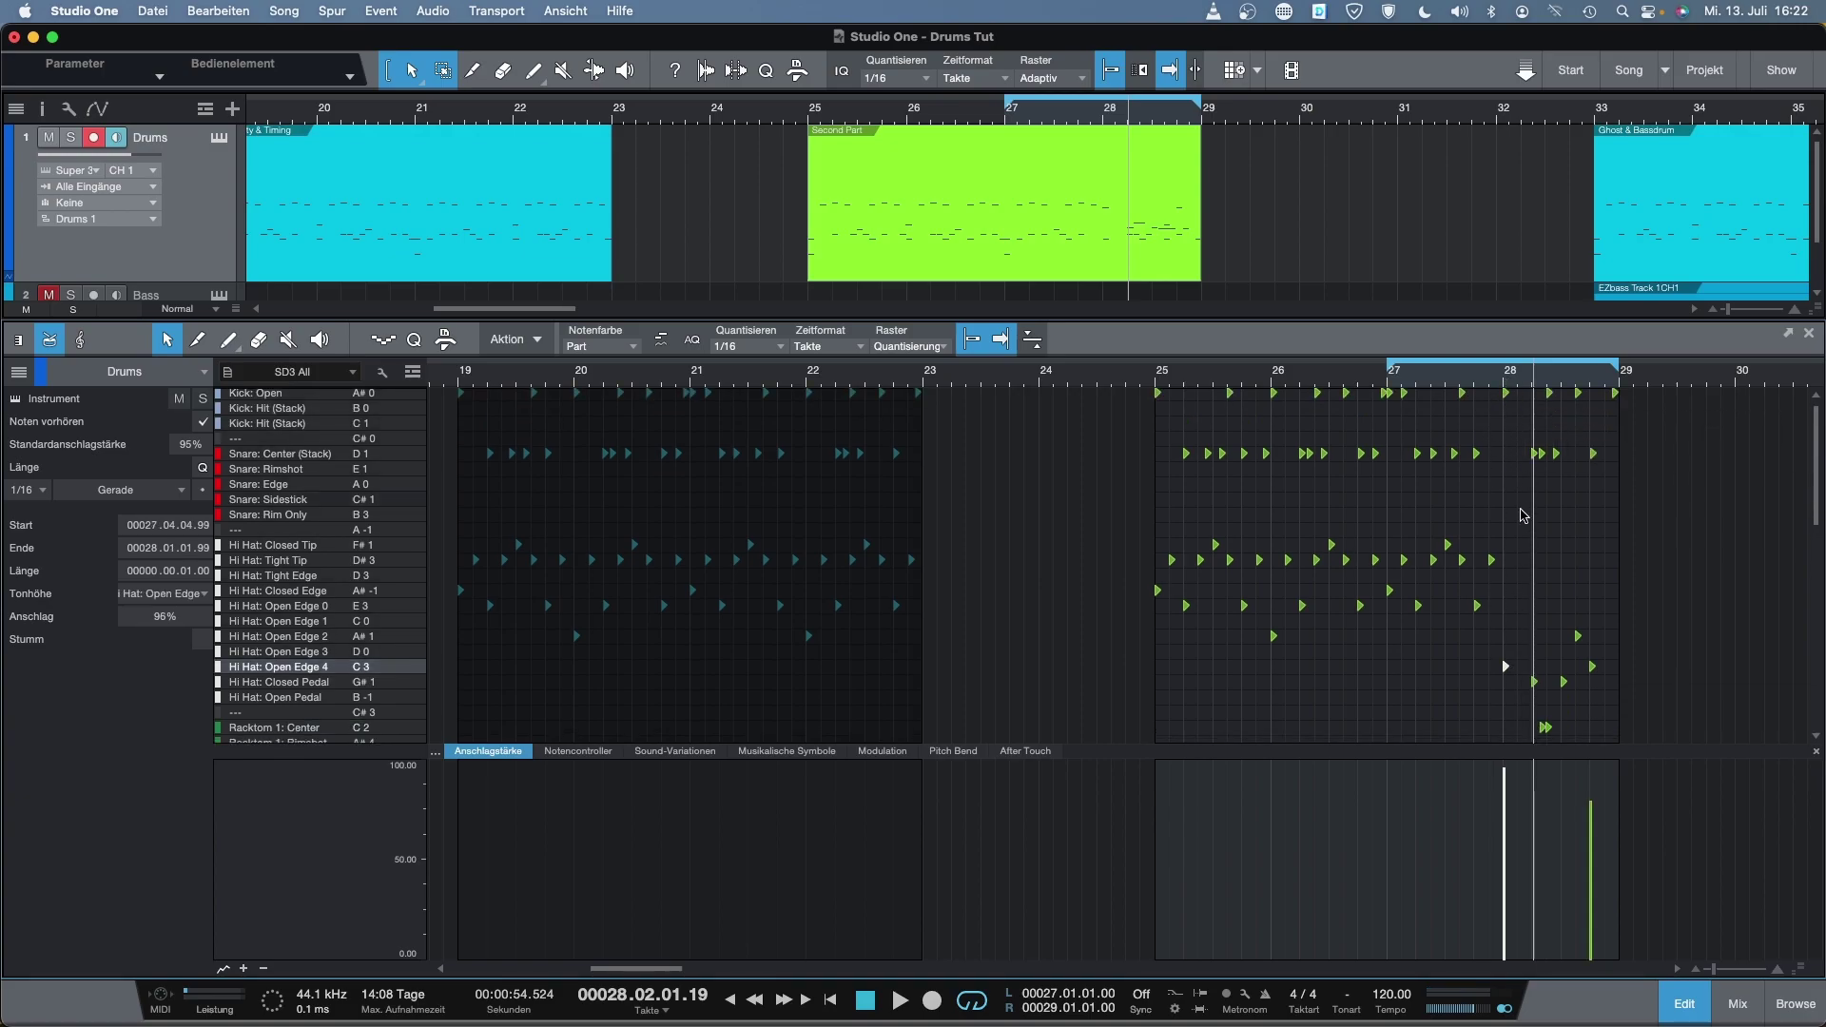
{"action": "scroll", "coordinate": [1529, 644], "scroll_direction": "down", "scroll_amount": 1}
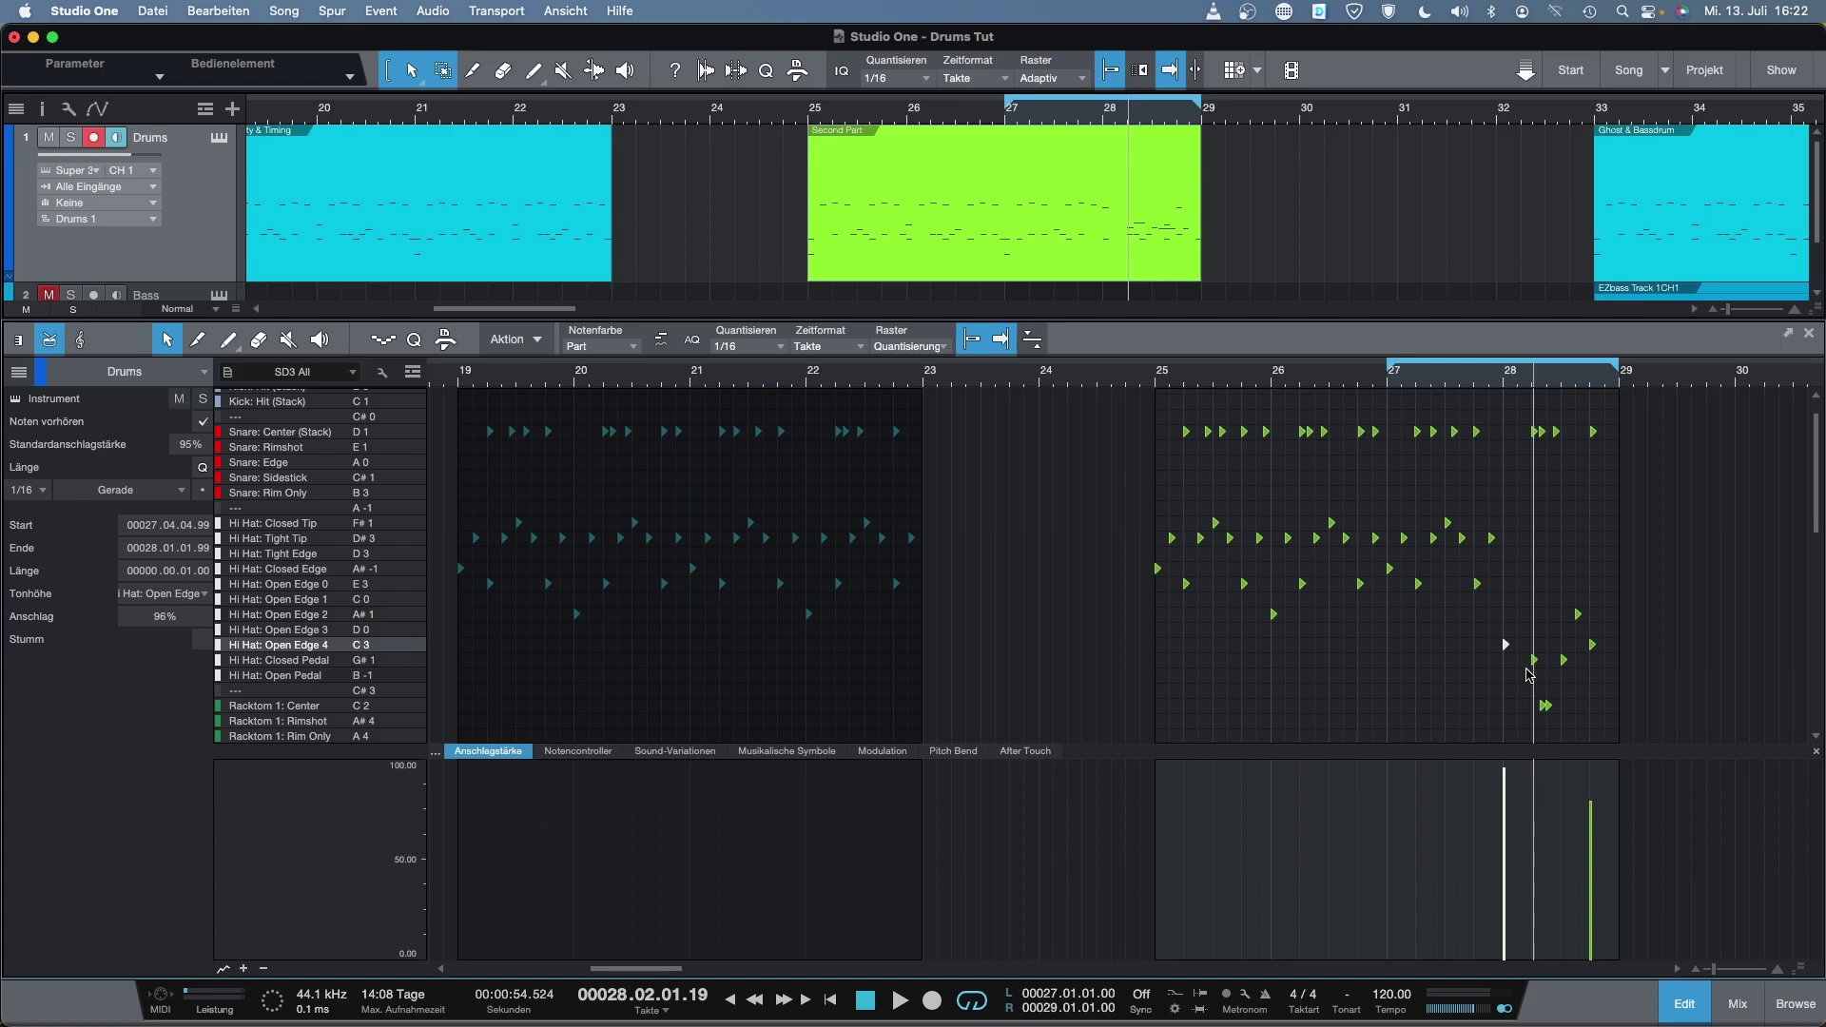
{"action": "left_click", "coordinate": [1535, 660]}
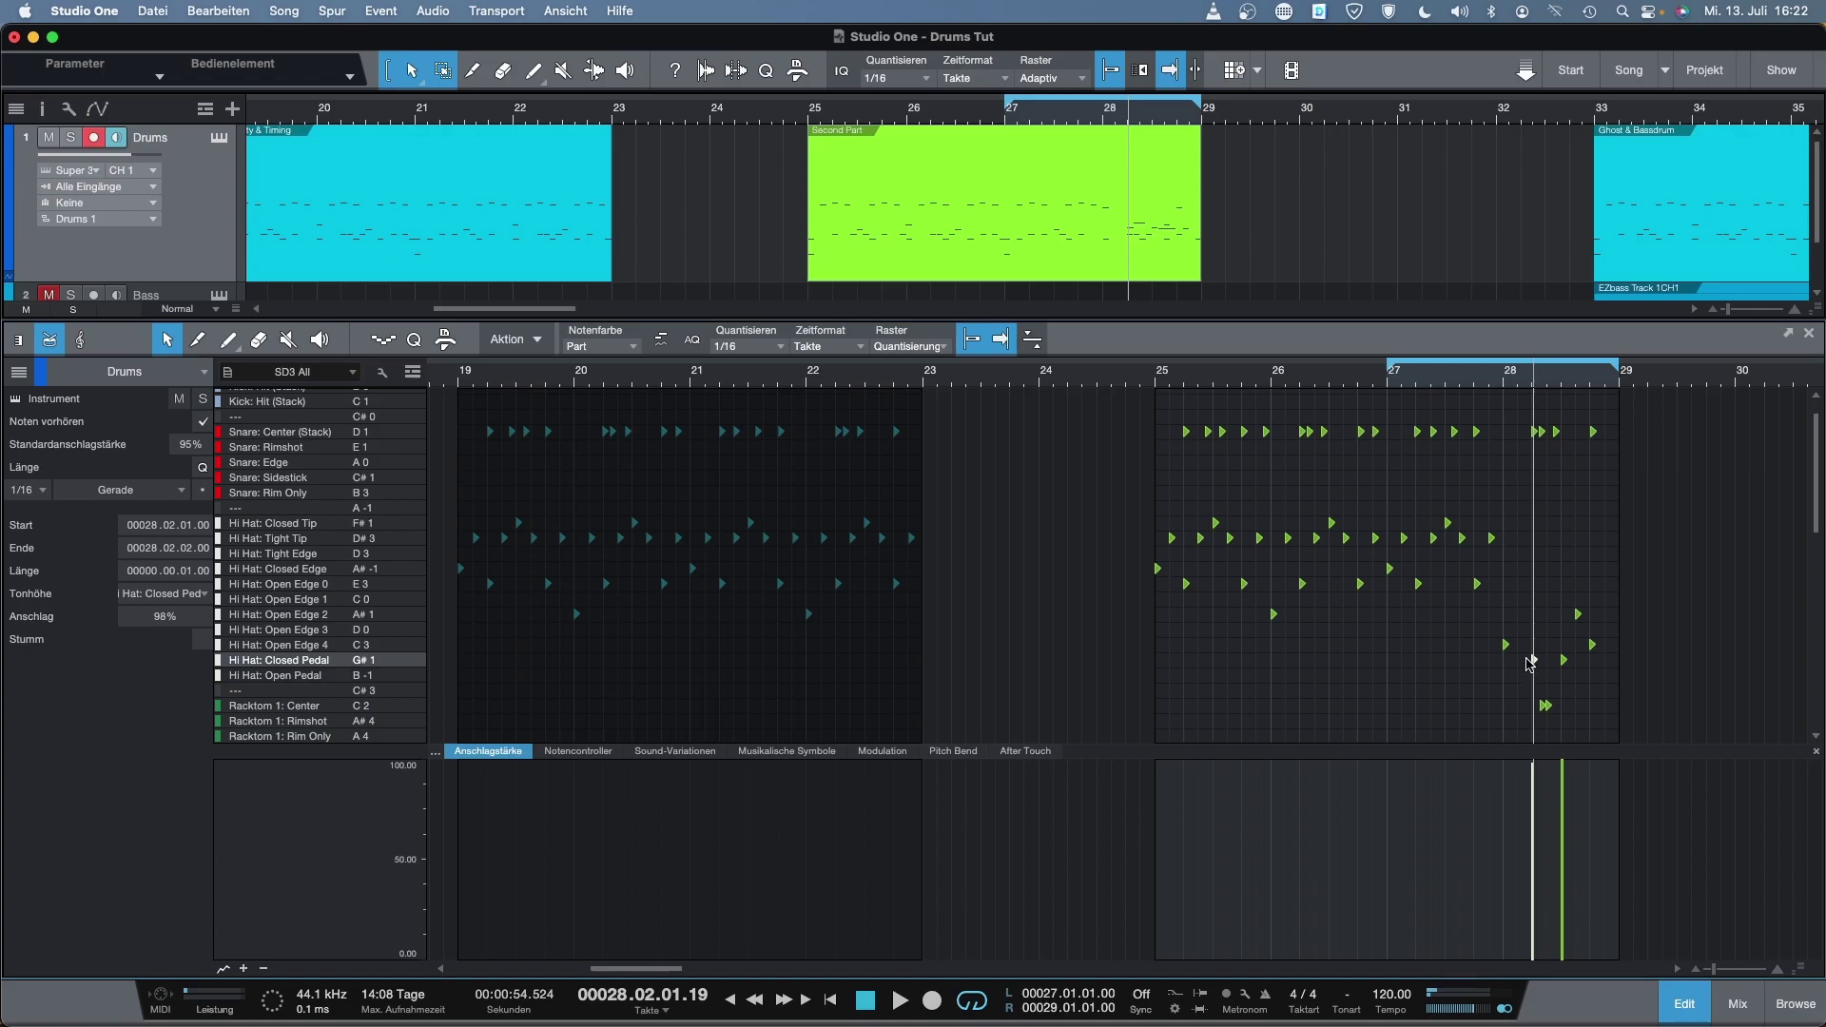
{"action": "left_click", "coordinate": [1504, 645]}
{"action": "scroll", "coordinate": [1559, 569], "scroll_direction": "down", "scroll_amount": 3}
{"action": "key", "text": "e"}
{"action": "key", "text": "e"}
{"action": "key", "text": "e"}
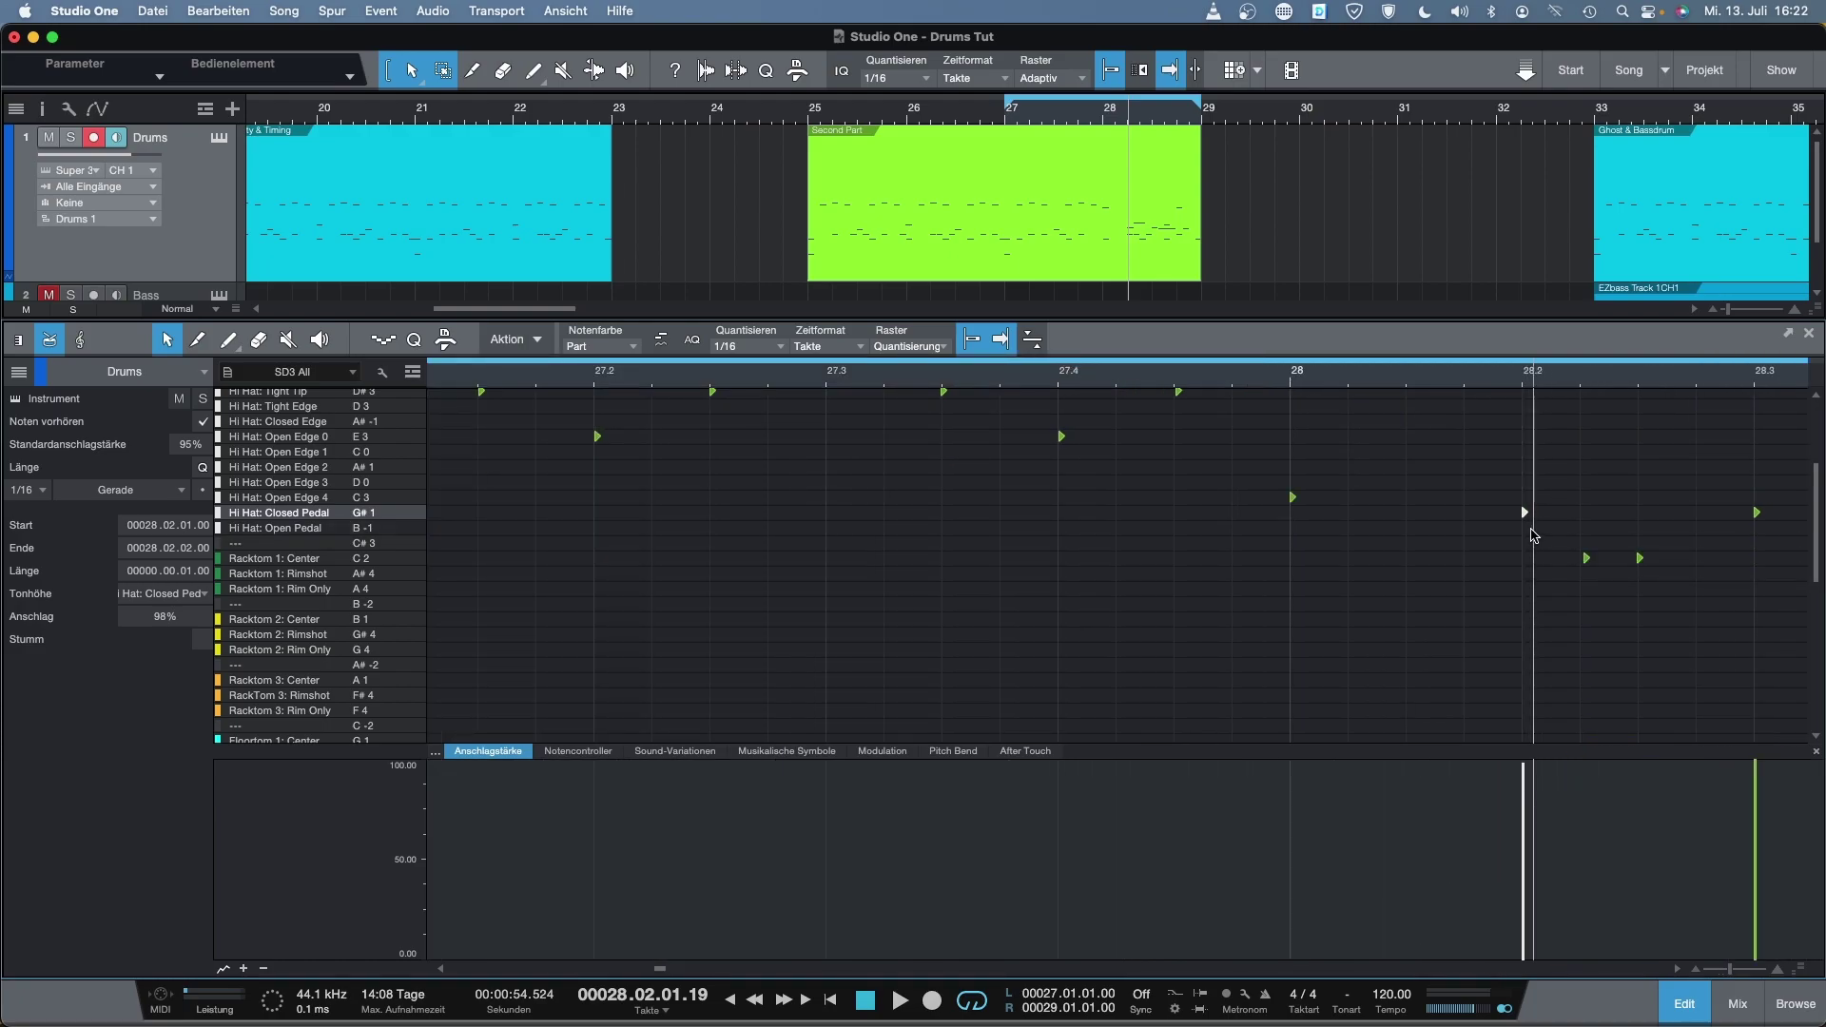
{"action": "key", "text": "w"}
{"action": "key", "text": "w"}
{"action": "key", "text": "w"}
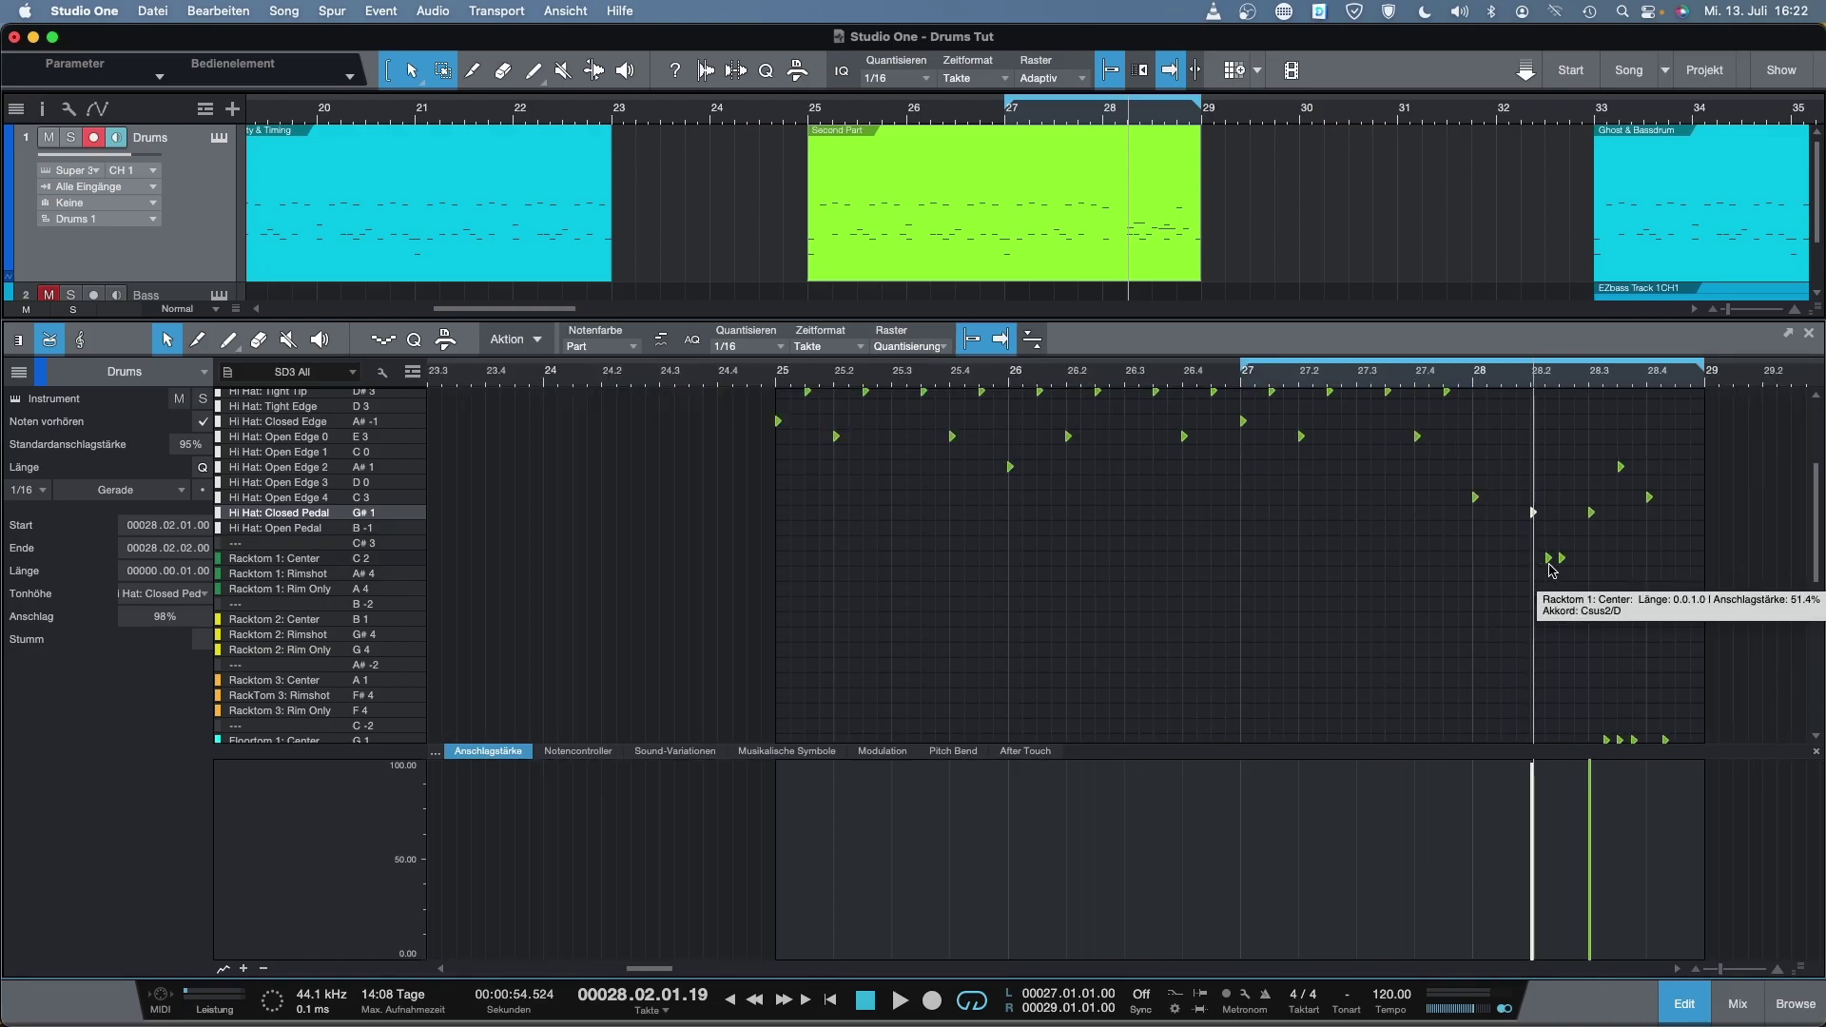
Check the fill's second Hi Hat: Closed Pedal note and its last Open Edge 2 and Open Edge 4 notes
{"action": "left_click", "coordinate": [1591, 513]}
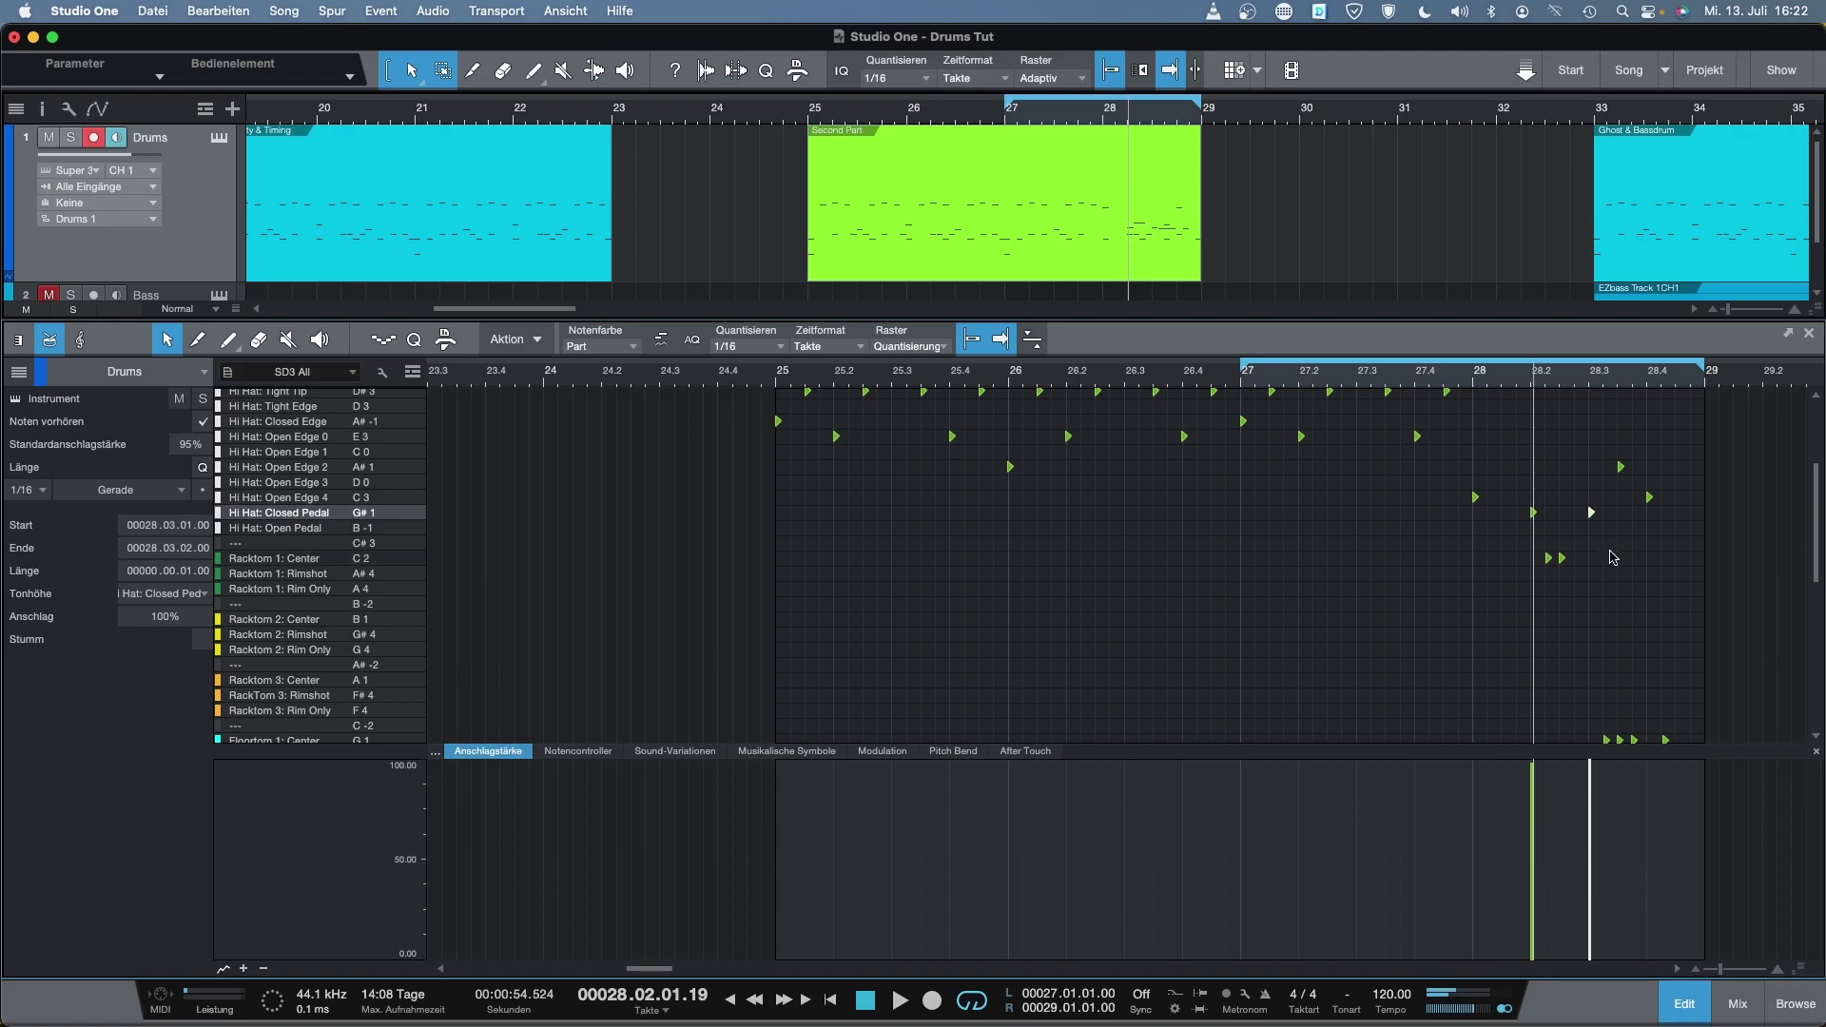
{"action": "scroll", "coordinate": [1617, 563], "scroll_direction": "up", "scroll_amount": 3}
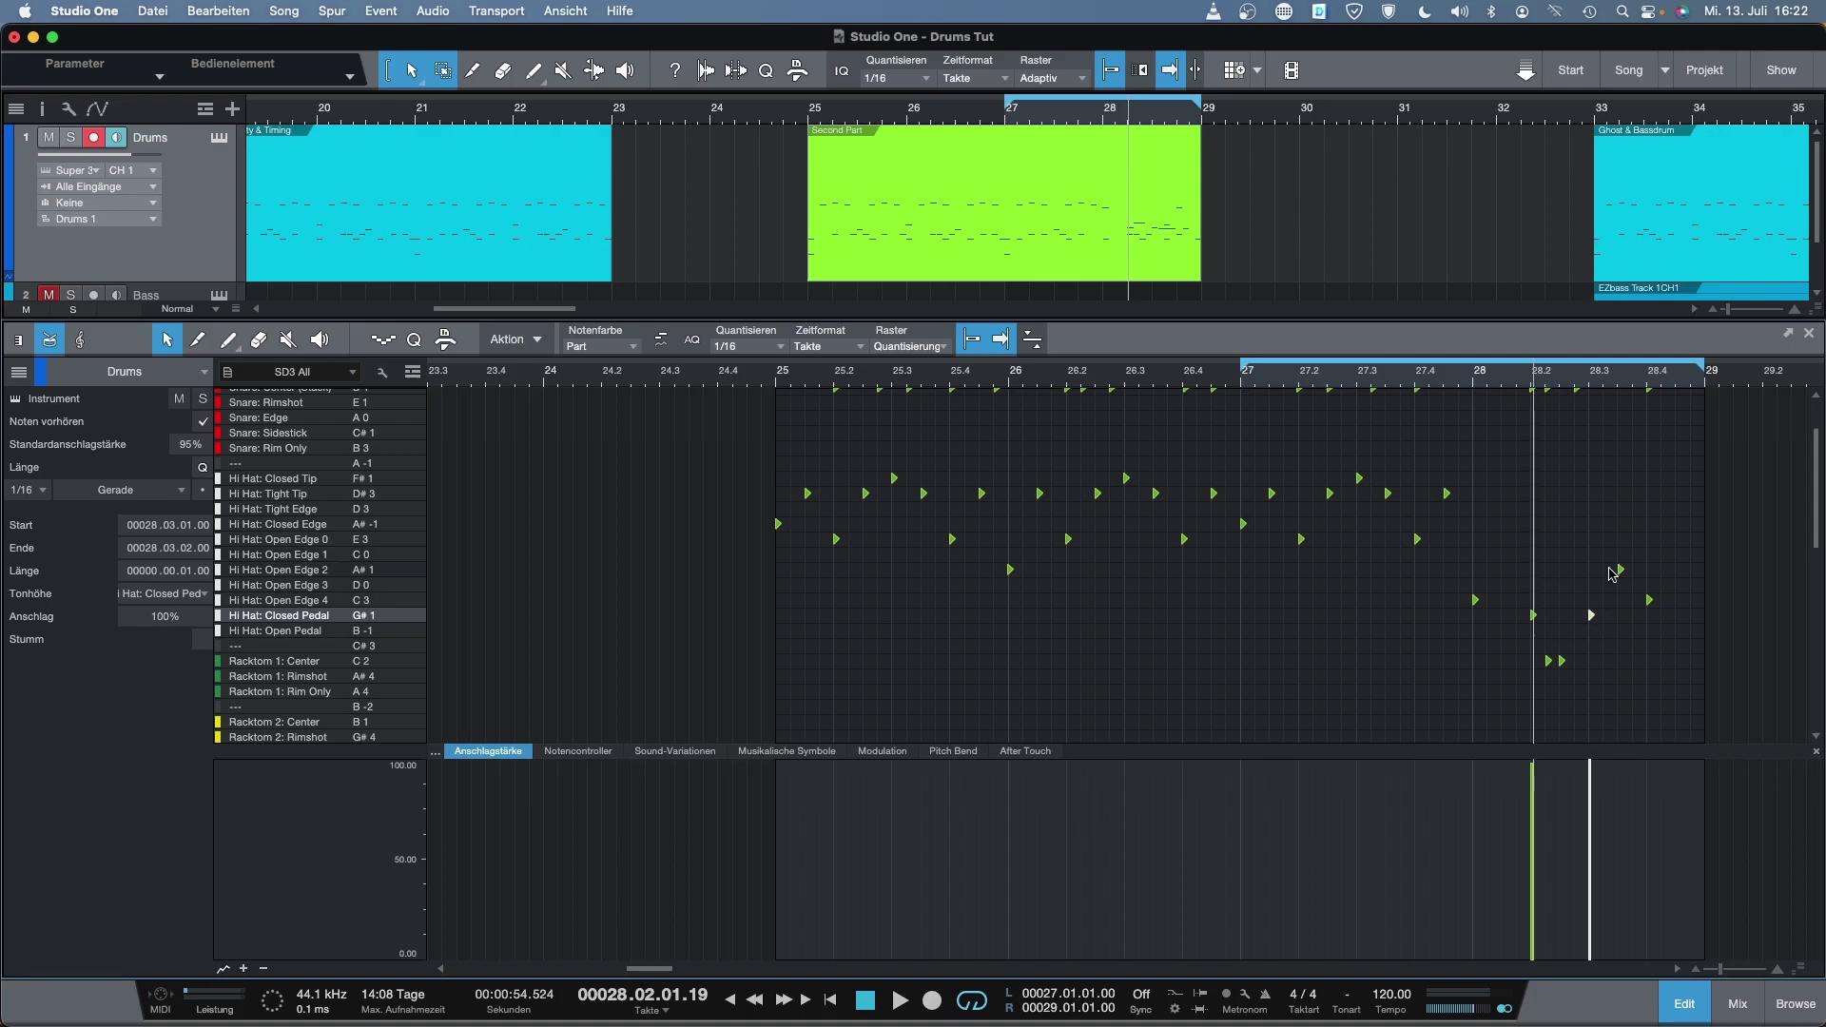
{"action": "left_click", "coordinate": [1622, 571]}
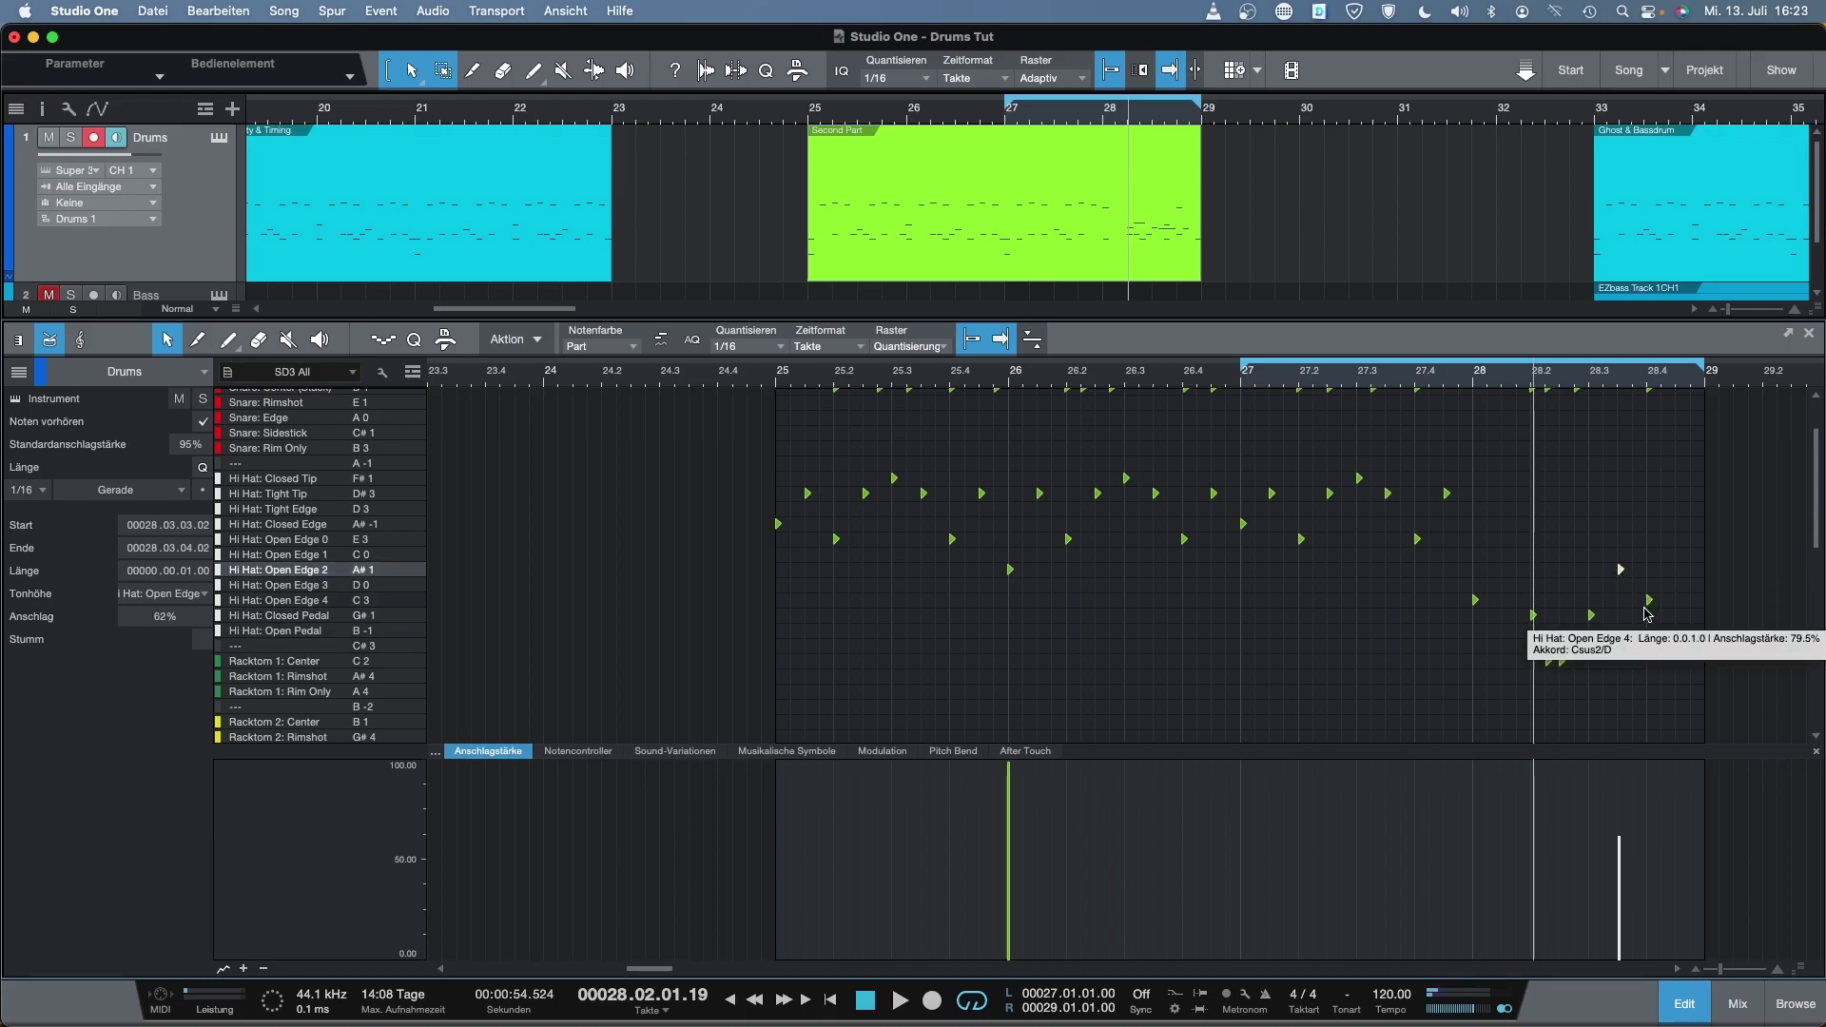
{"action": "left_click", "coordinate": [1649, 600]}
{"action": "scroll", "coordinate": [1666, 658], "scroll_direction": "down", "scroll_amount": 3}
{"action": "scroll", "coordinate": [1670, 644], "scroll_direction": "up", "scroll_amount": 4}
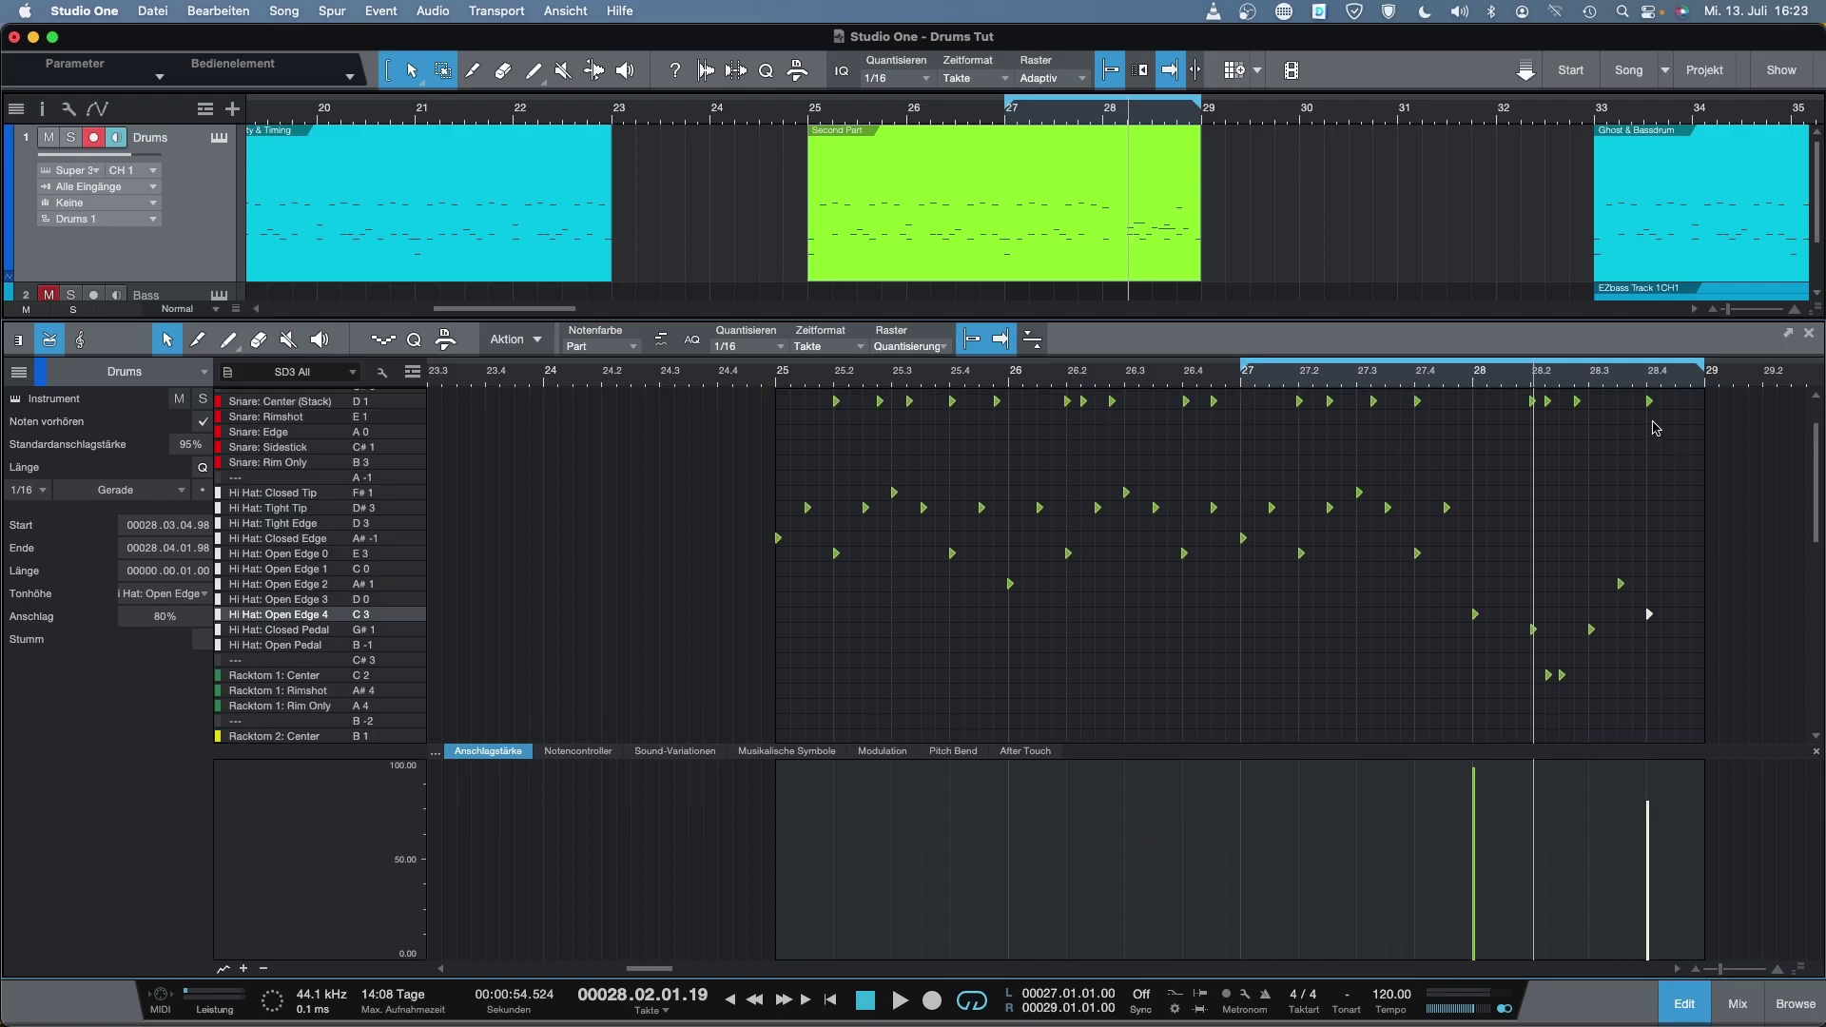
{"action": "scroll", "coordinate": [1594, 543], "scroll_direction": "up", "scroll_amount": 3}
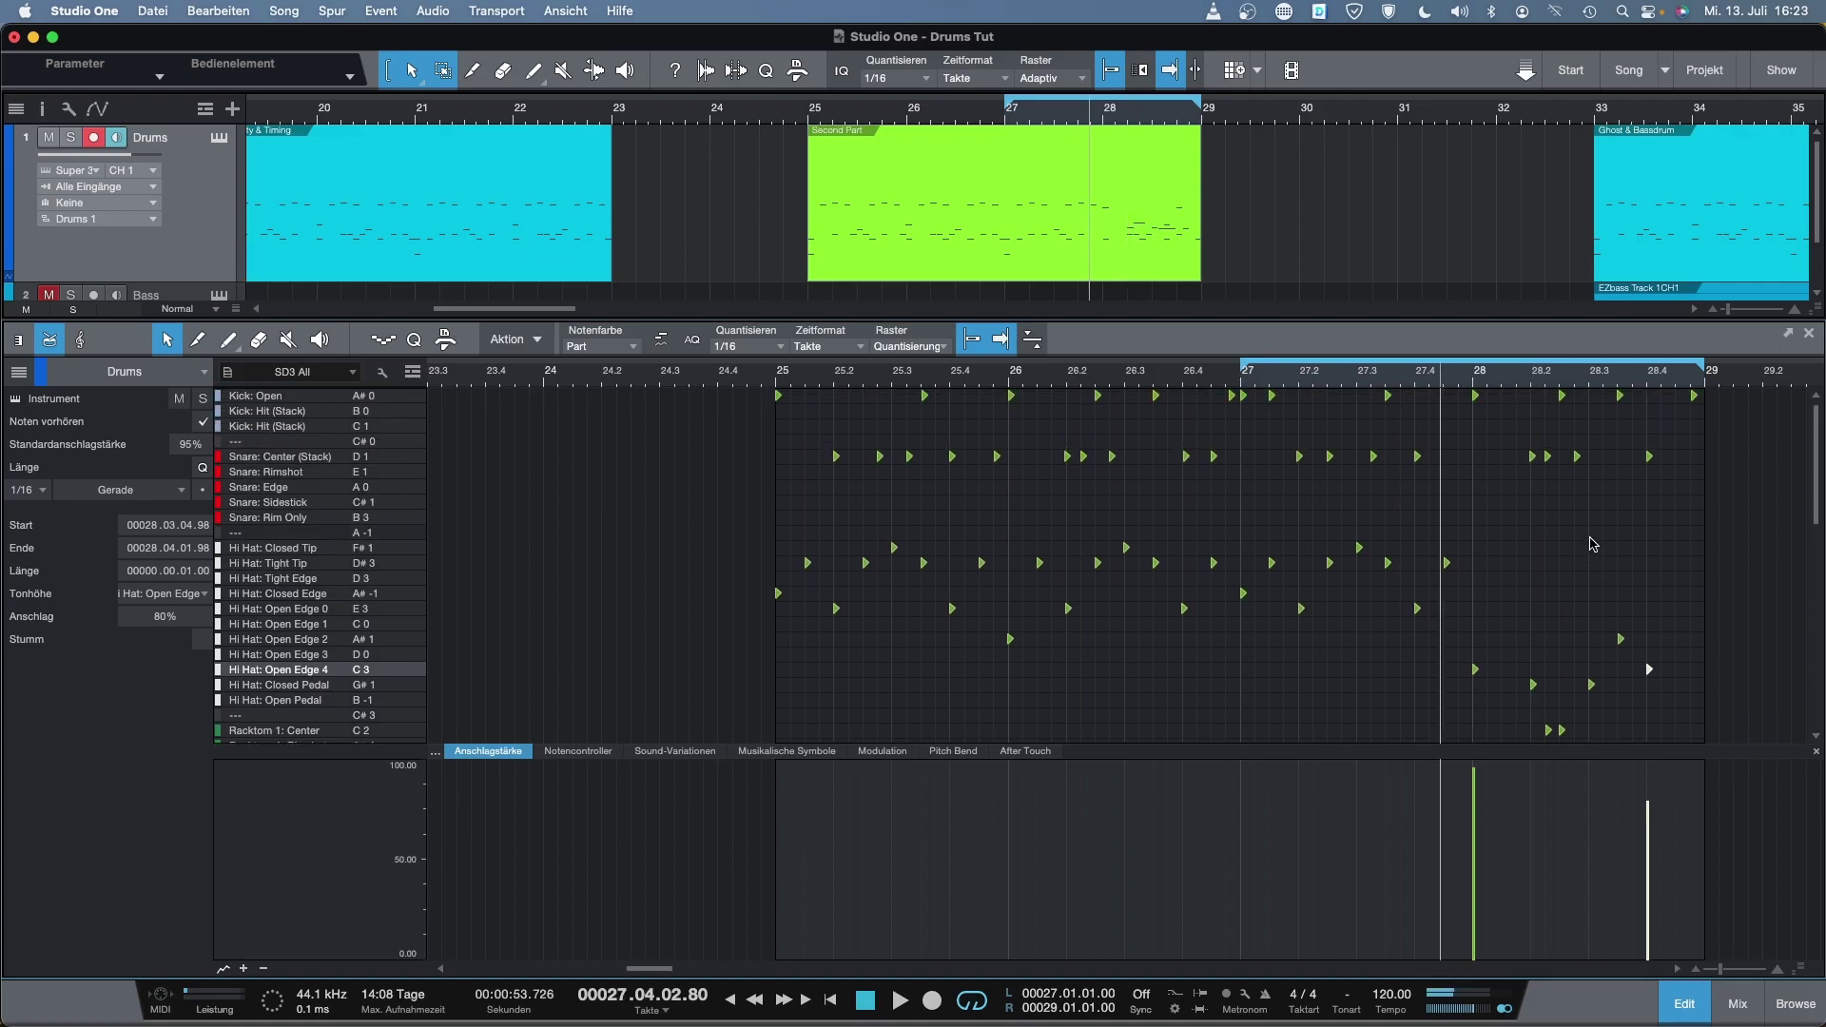
Move the loop start to bar 28 and play just the fill bar
{"action": "left_click", "coordinate": [1476, 385]}
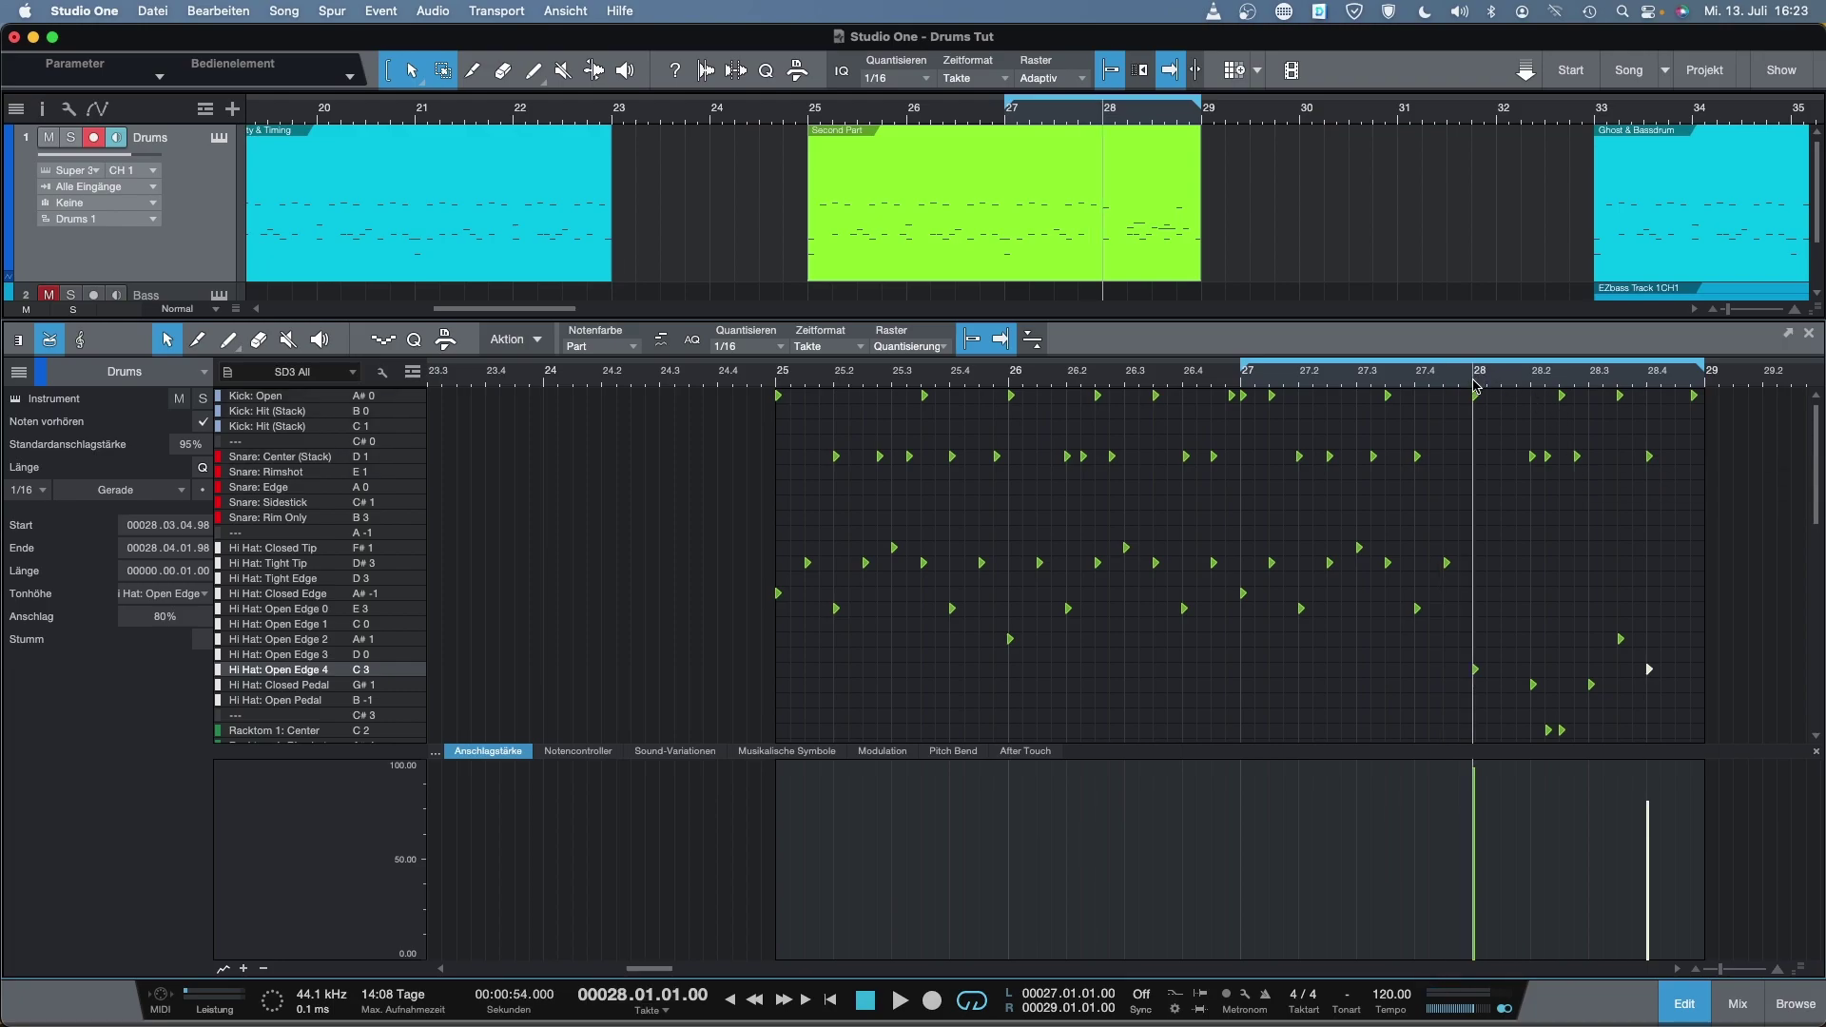
{"action": "key", "text": "i"}
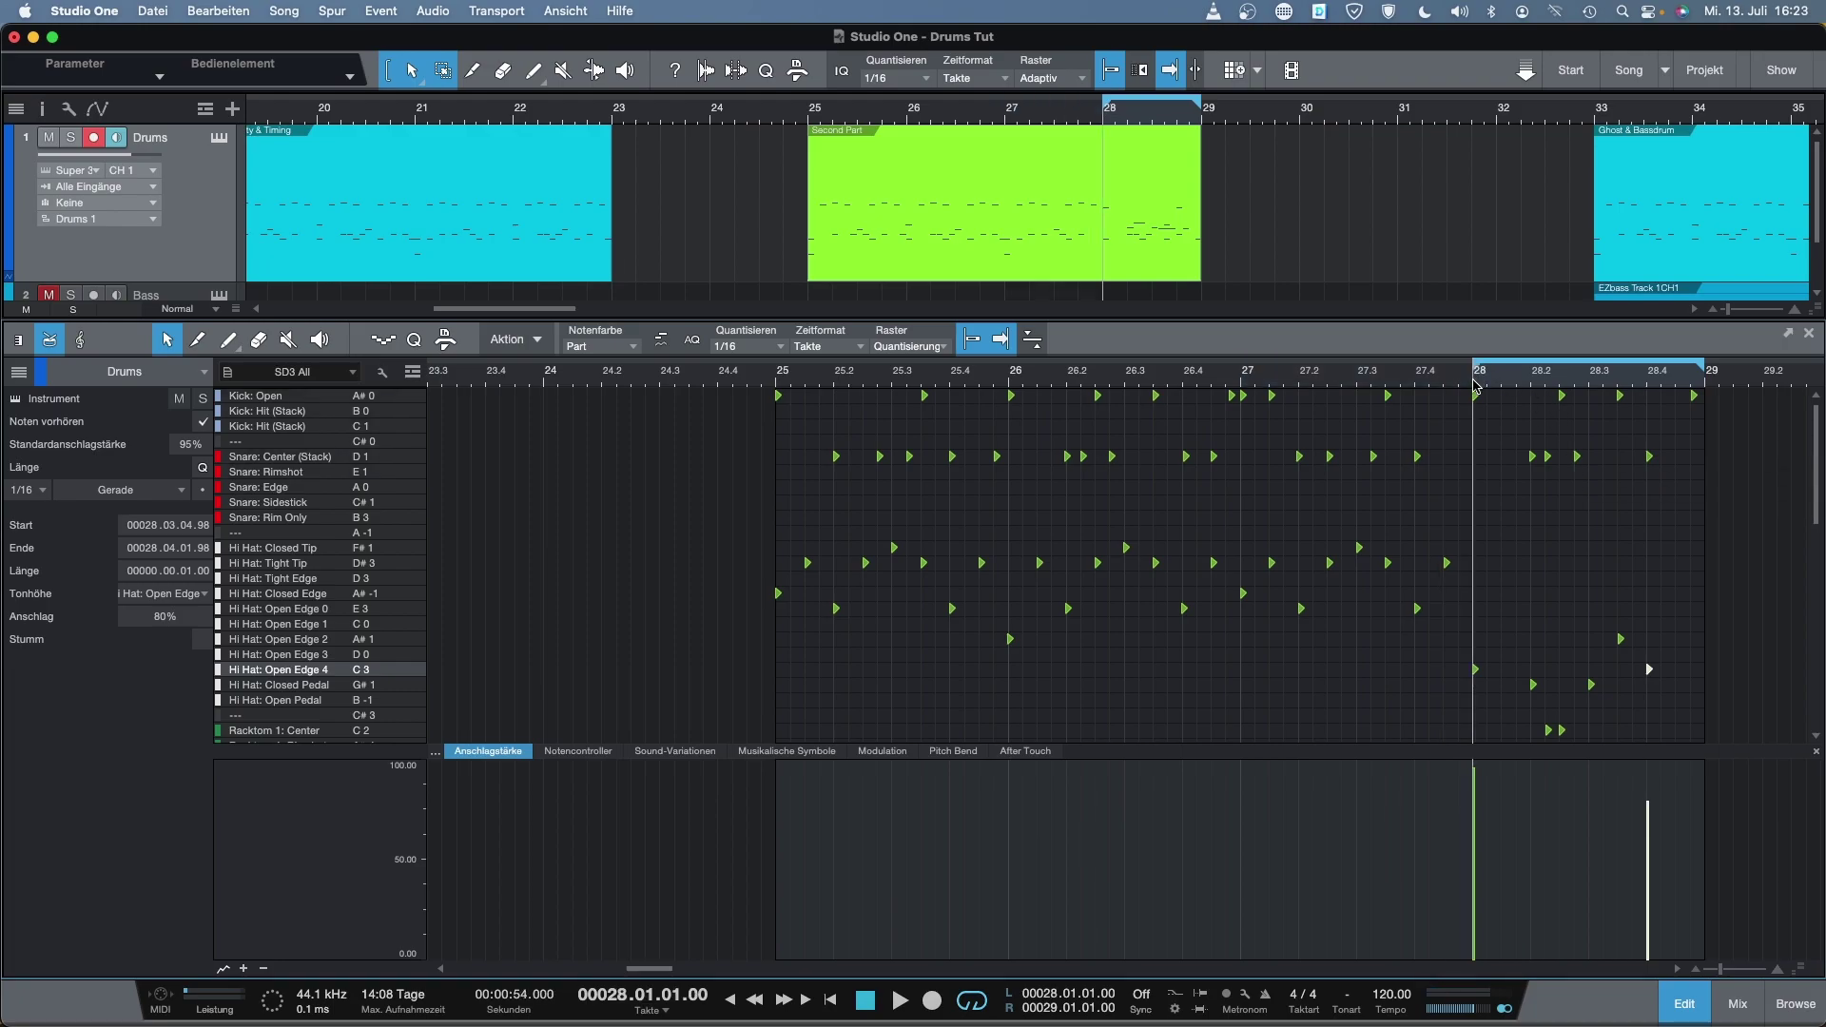
{"action": "key", "text": "e"}
{"action": "scroll", "coordinate": [1702, 550], "scroll_direction": "down", "scroll_amount": 2}
{"action": "scroll", "coordinate": [1716, 570], "scroll_direction": "down", "scroll_amount": 7}
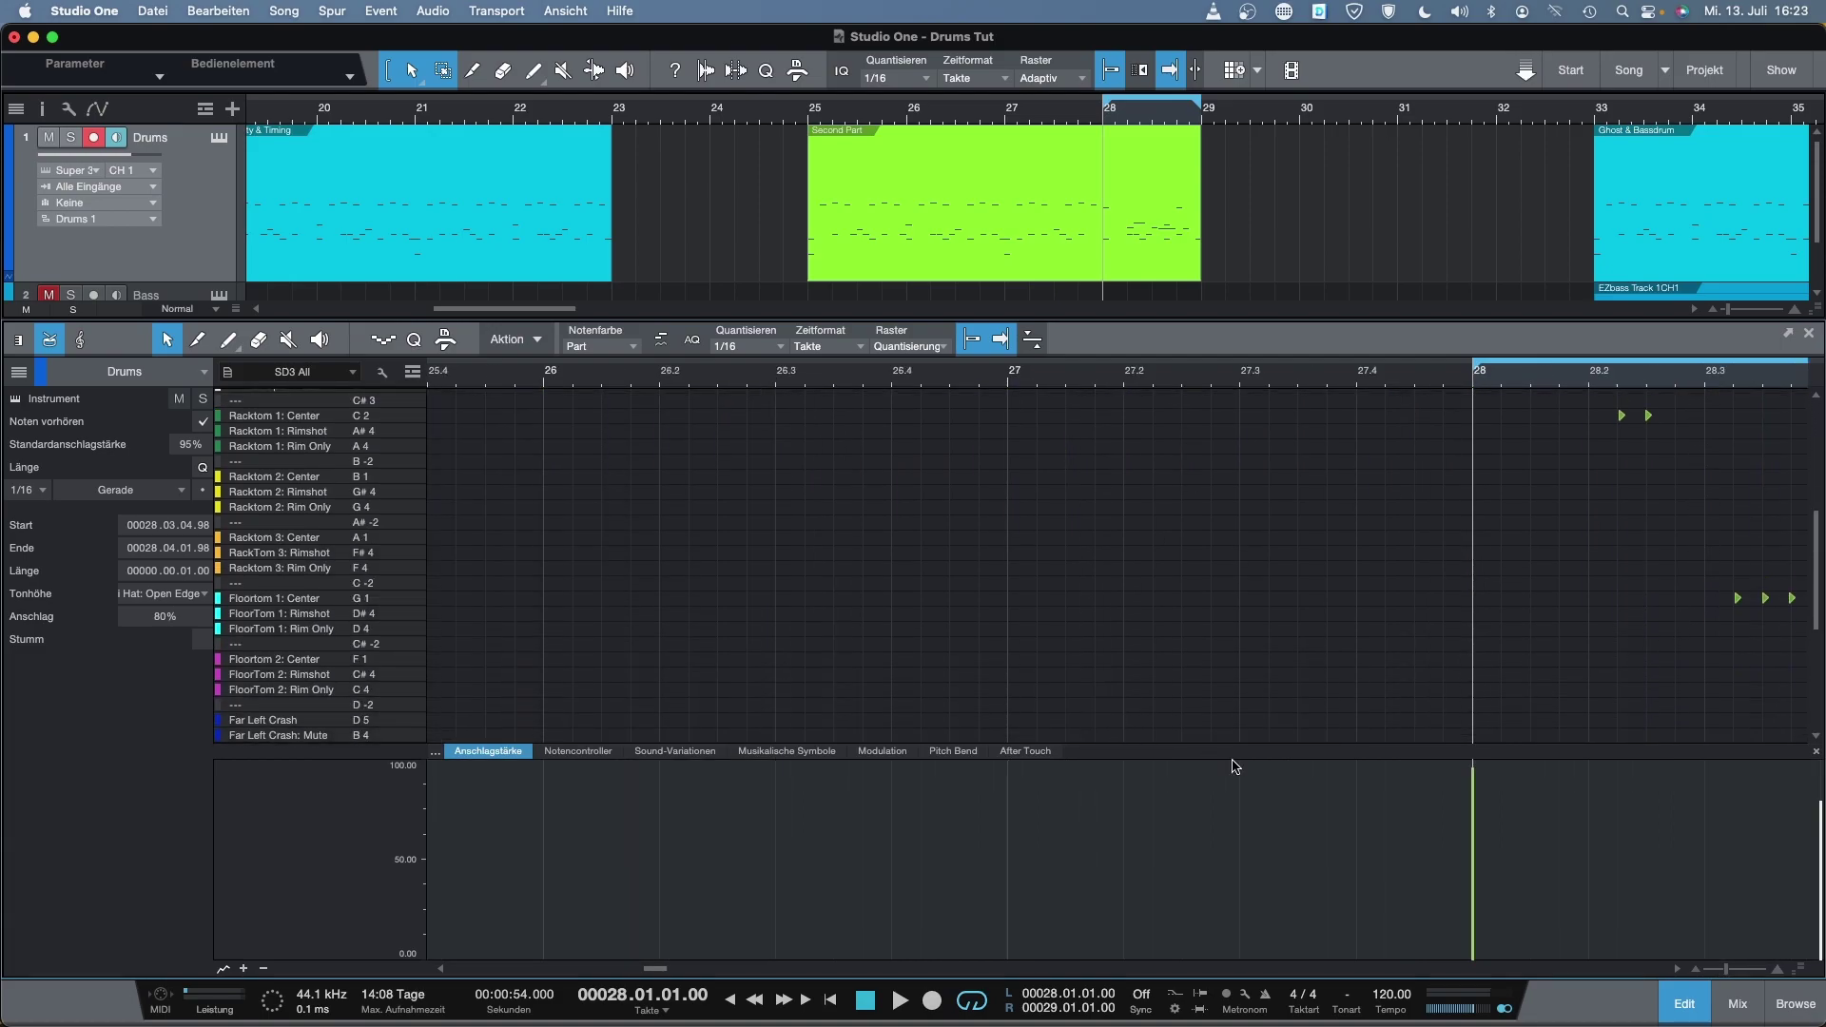
{"action": "scroll", "coordinate": [663, 965], "scroll_direction": "right", "scroll_amount": 5}
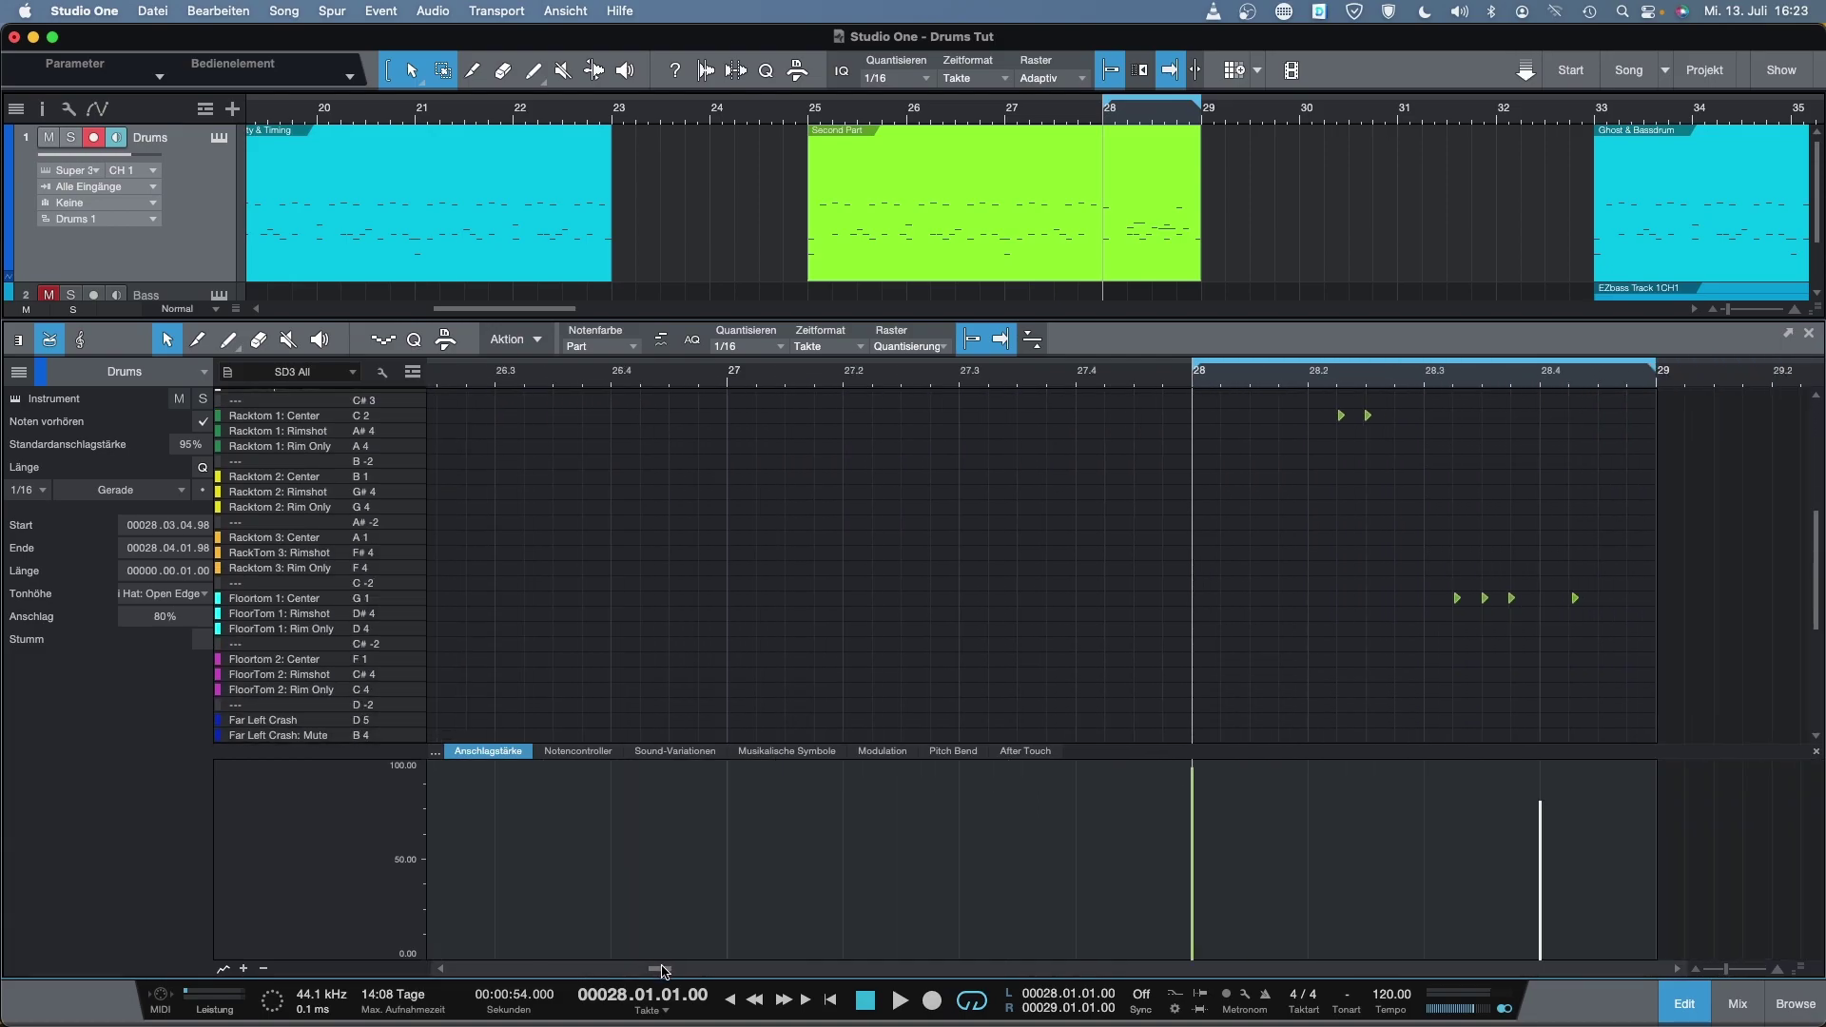
{"action": "scroll", "coordinate": [1065, 542], "scroll_direction": "up", "scroll_amount": 5}
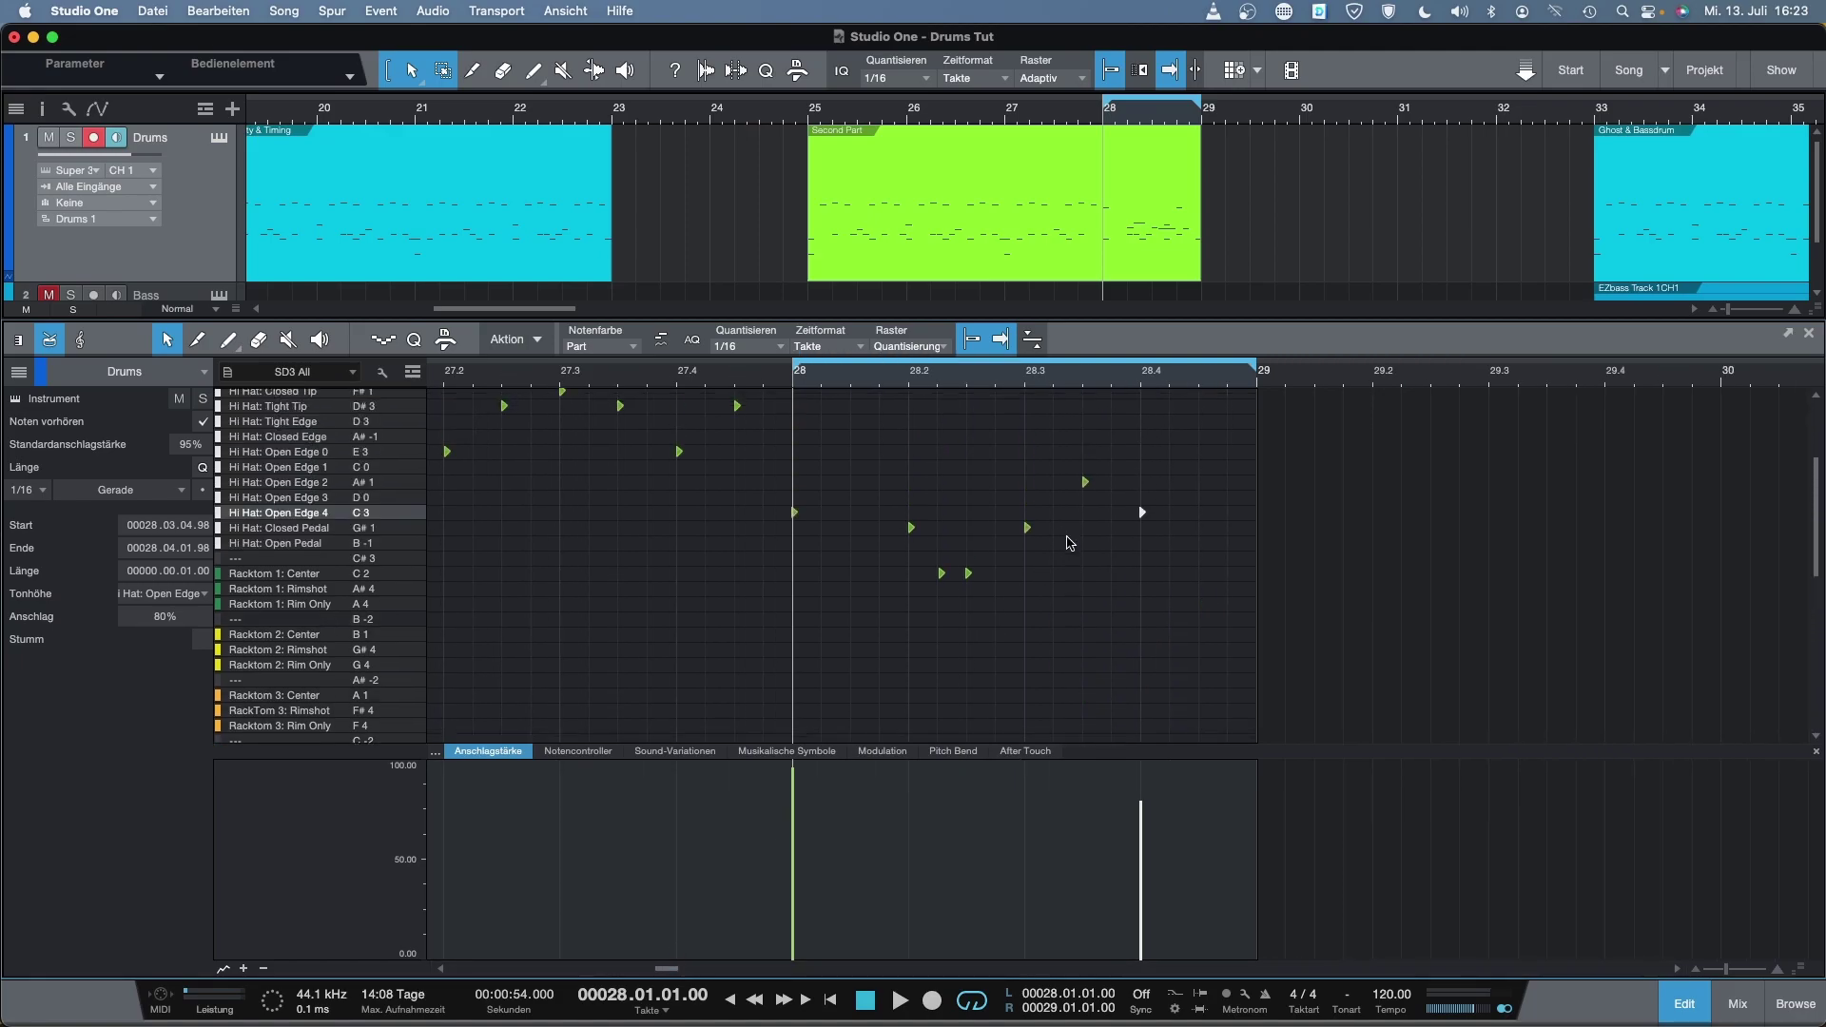
{"action": "key", "text": "space"}
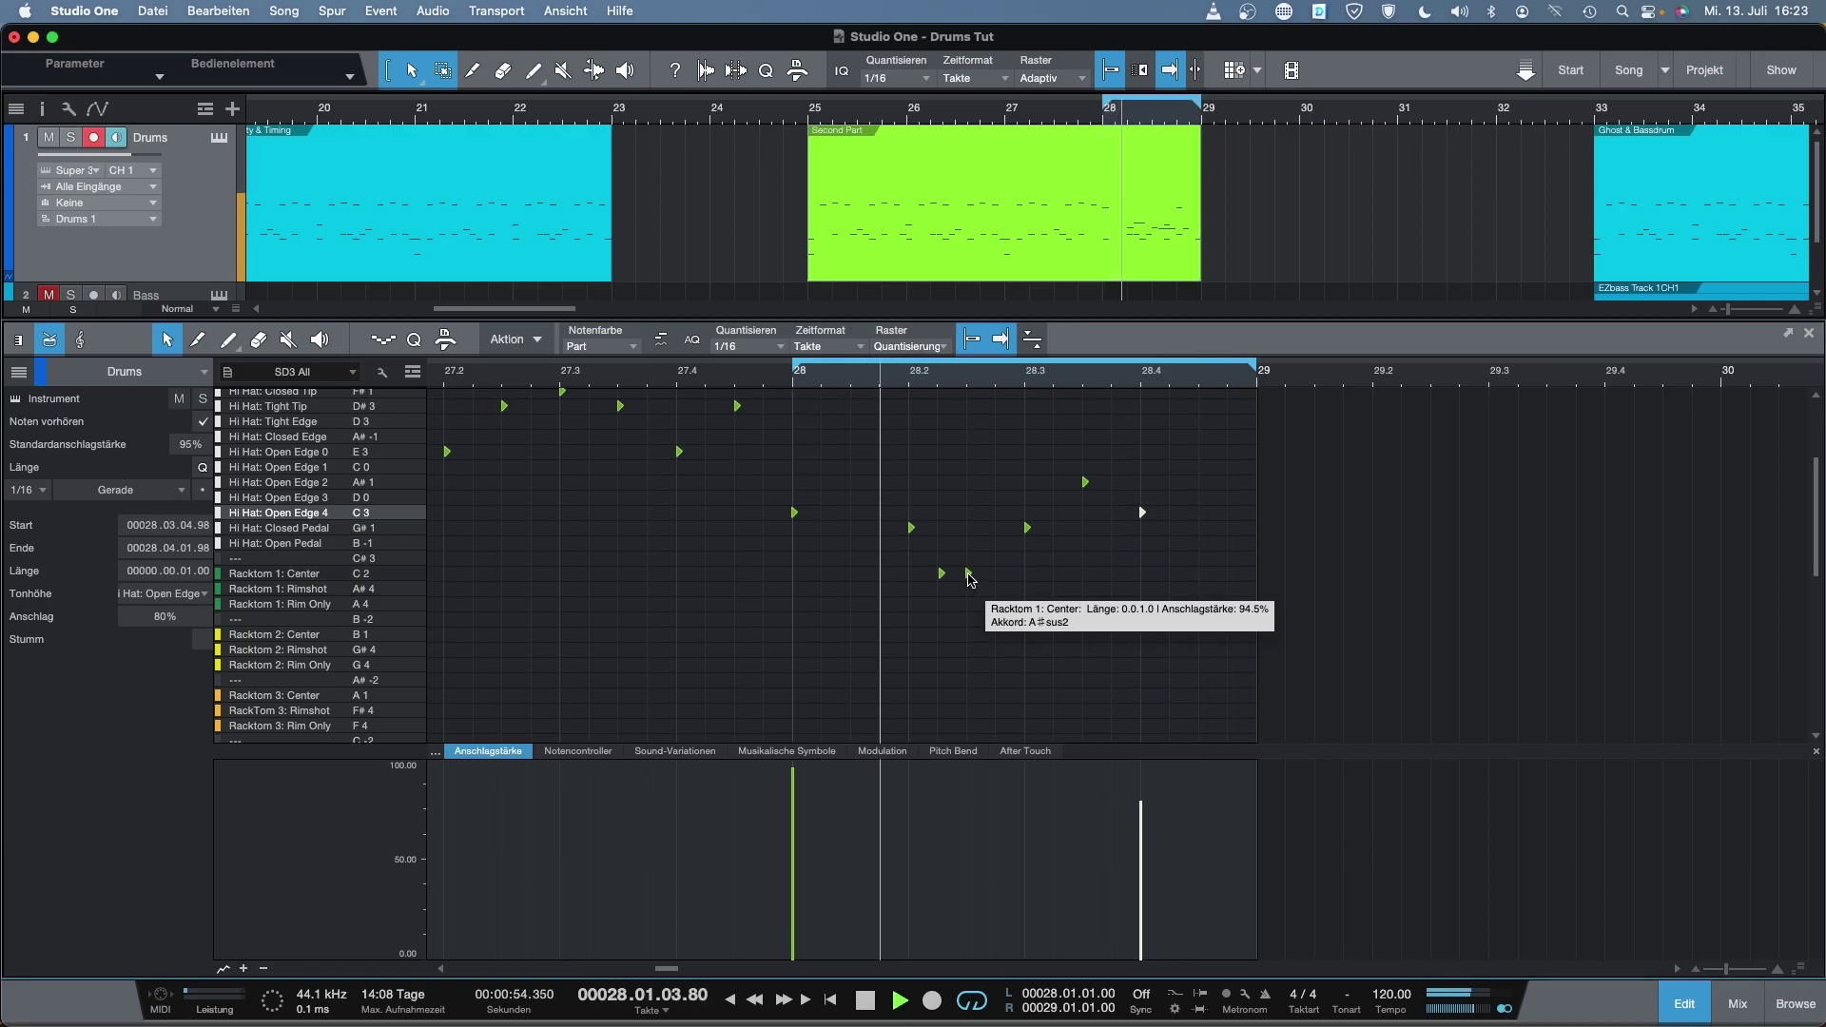
{"action": "key", "text": "space"}
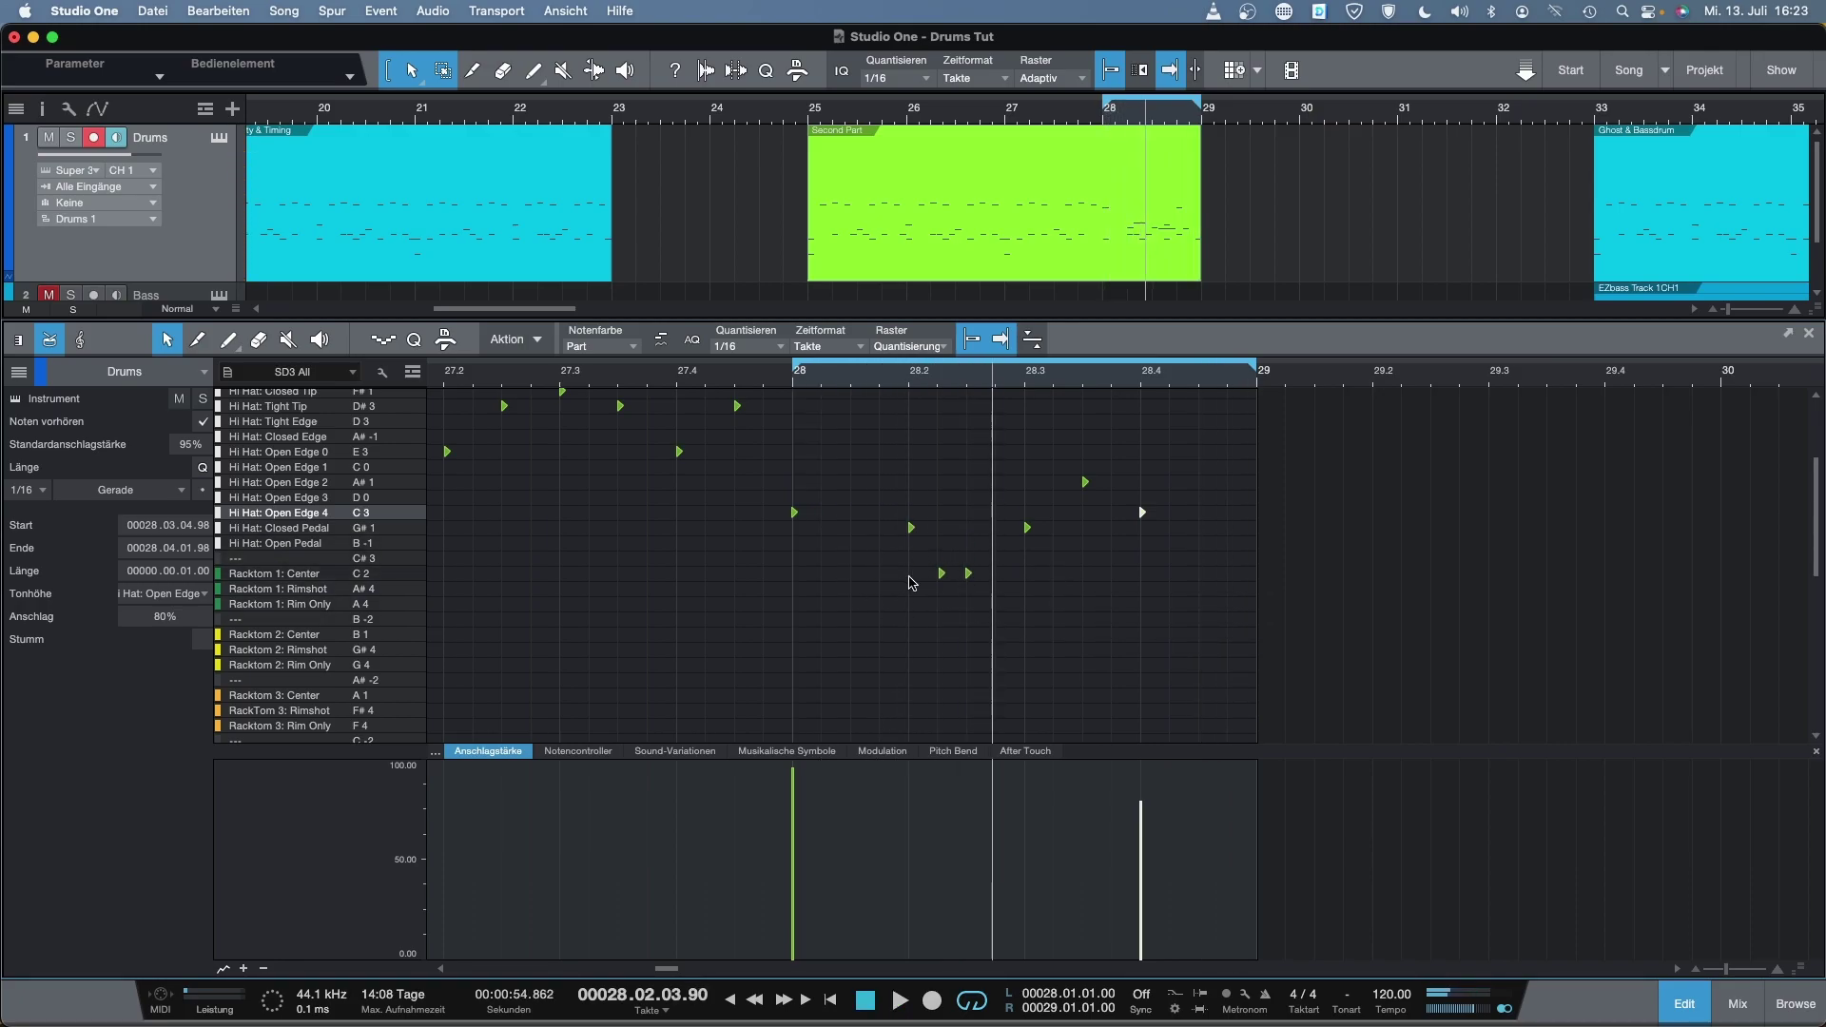
Move the first Racktom 1: Center hit of the fill to 28.01.03.13, off the grid, and raise its velocity to 85%
{"action": "mouse_move", "coordinate": [944, 582]}
{"action": "key", "text": "space"}
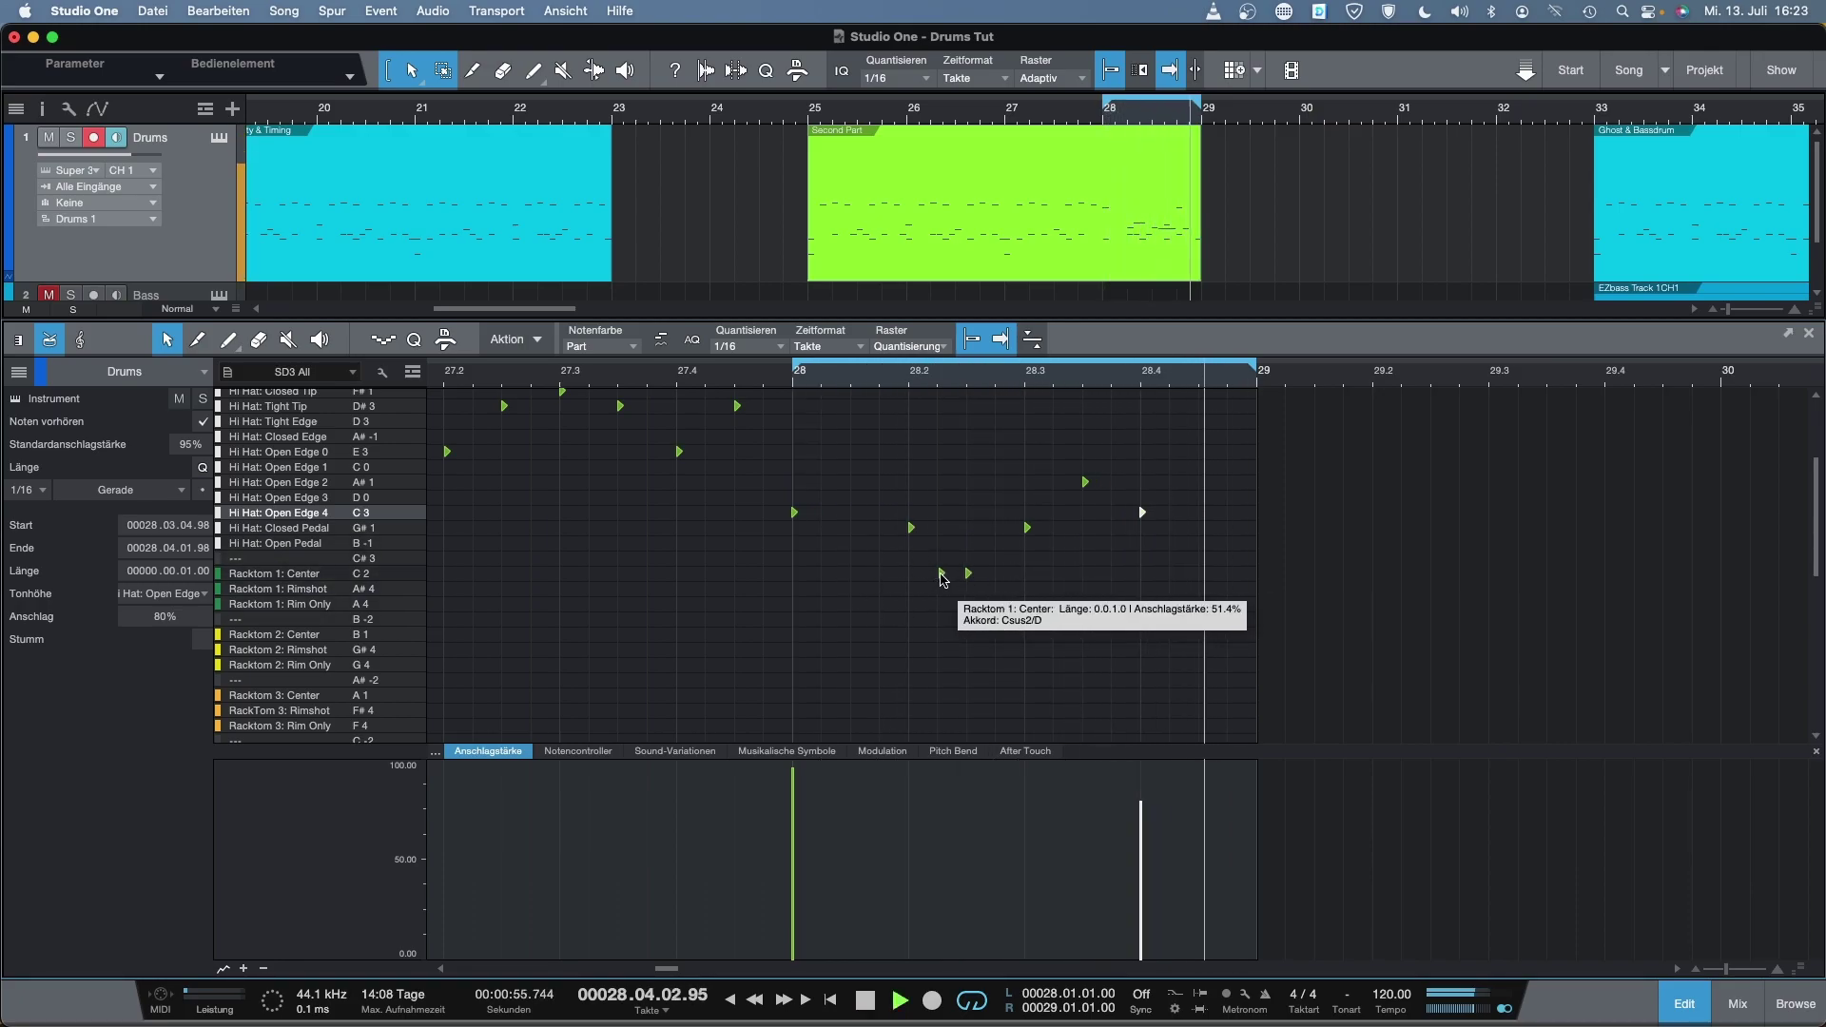
{"action": "left_click_drag", "start_coordinate": [943, 580], "coordinate": [862, 585]}
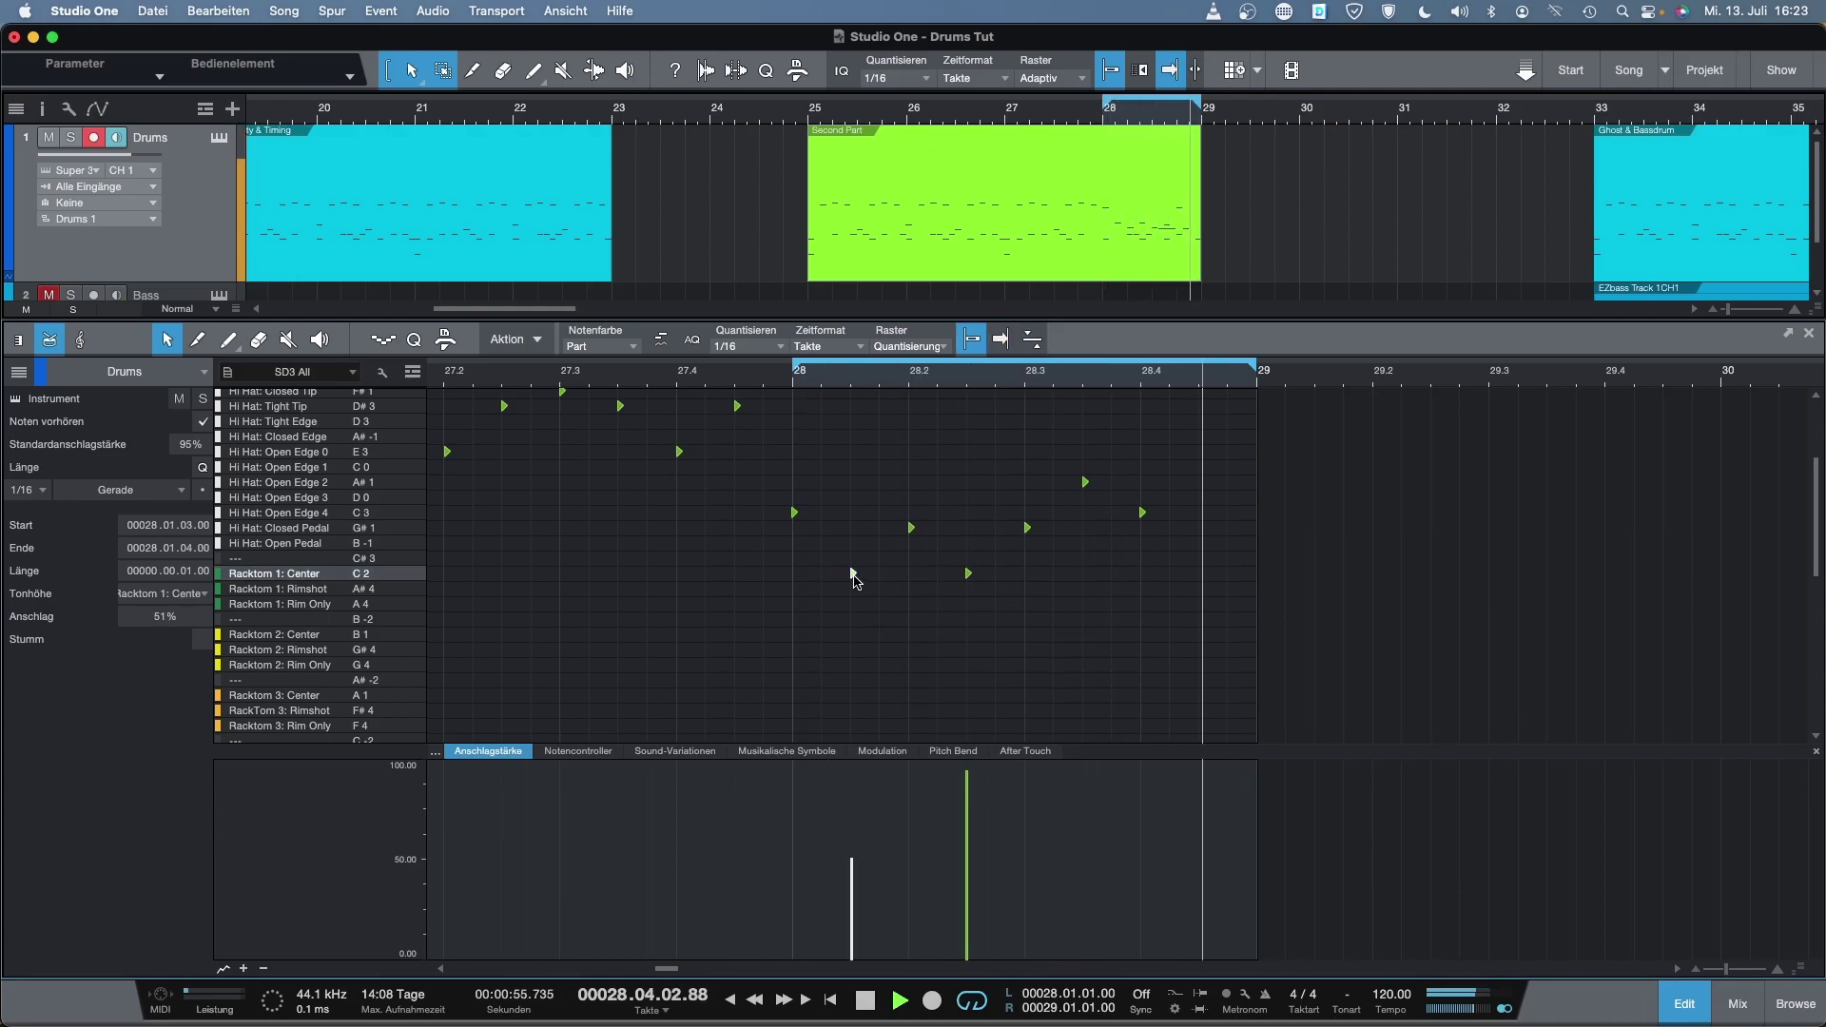
{"action": "key", "text": "f"}
{"action": "mouse_move", "coordinate": [853, 575]}
{"action": "left_click_drag", "start_coordinate": [853, 576], "coordinate": [859, 577]}
{"action": "left_click_drag", "start_coordinate": [859, 868], "coordinate": [857, 791]}
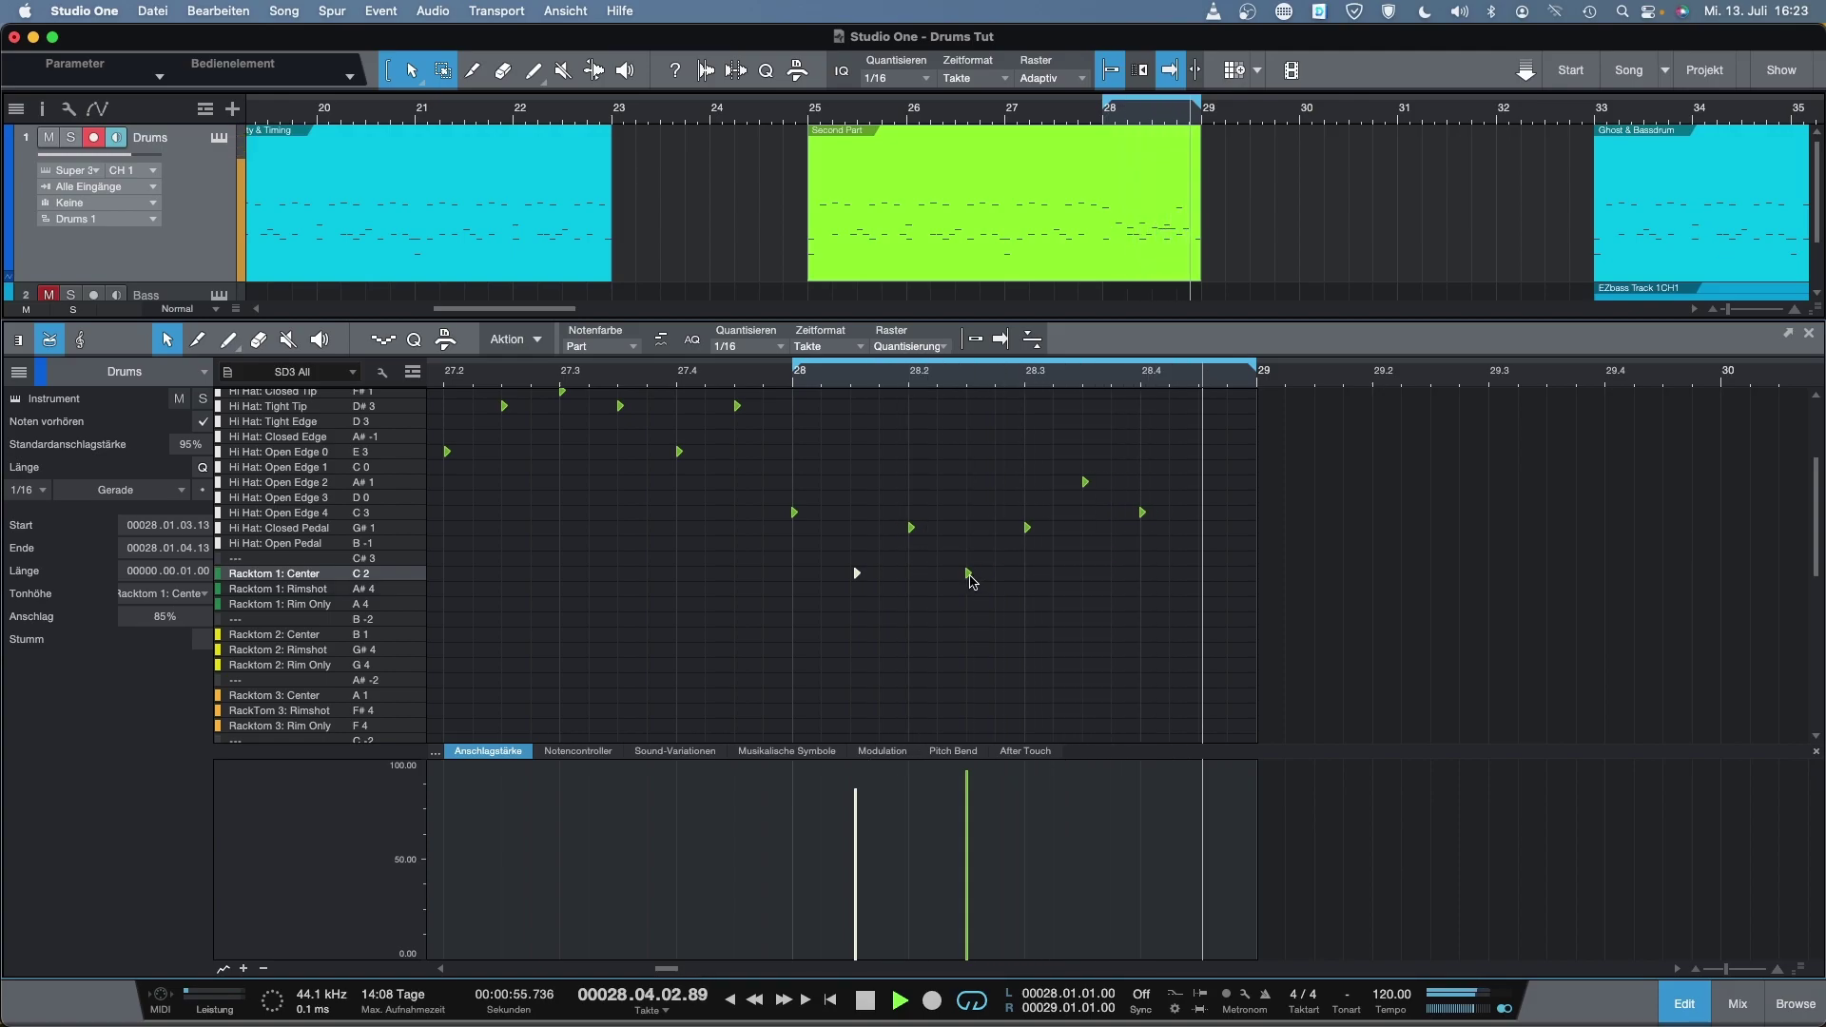
Nudge the second Racktom 1: Center hit slightly earlier to 28.02.02.84, off the grid, and stop playback
{"action": "mouse_move", "coordinate": [970, 578]}
{"action": "mouse_move", "coordinate": [857, 576]}
{"action": "left_click", "coordinate": [965, 574]}
{"action": "left_click_drag", "start_coordinate": [965, 578], "coordinate": [962, 577]}
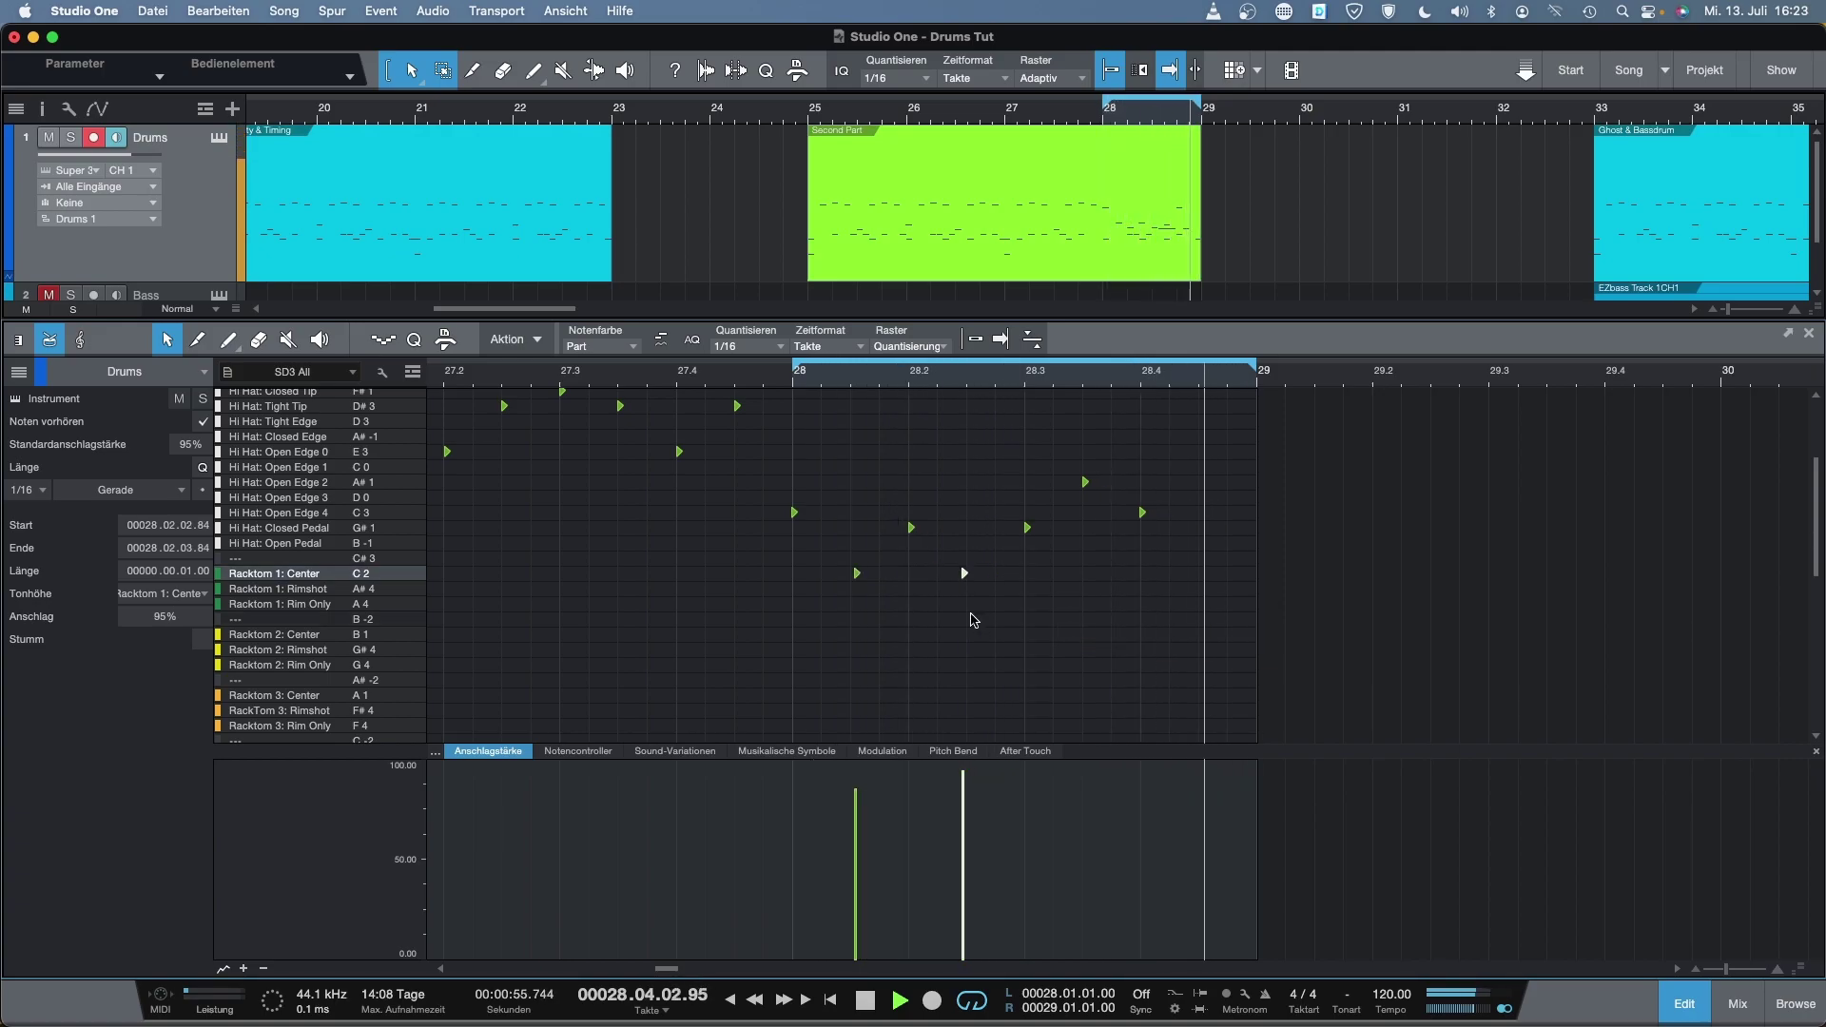
{"action": "key", "text": "space"}
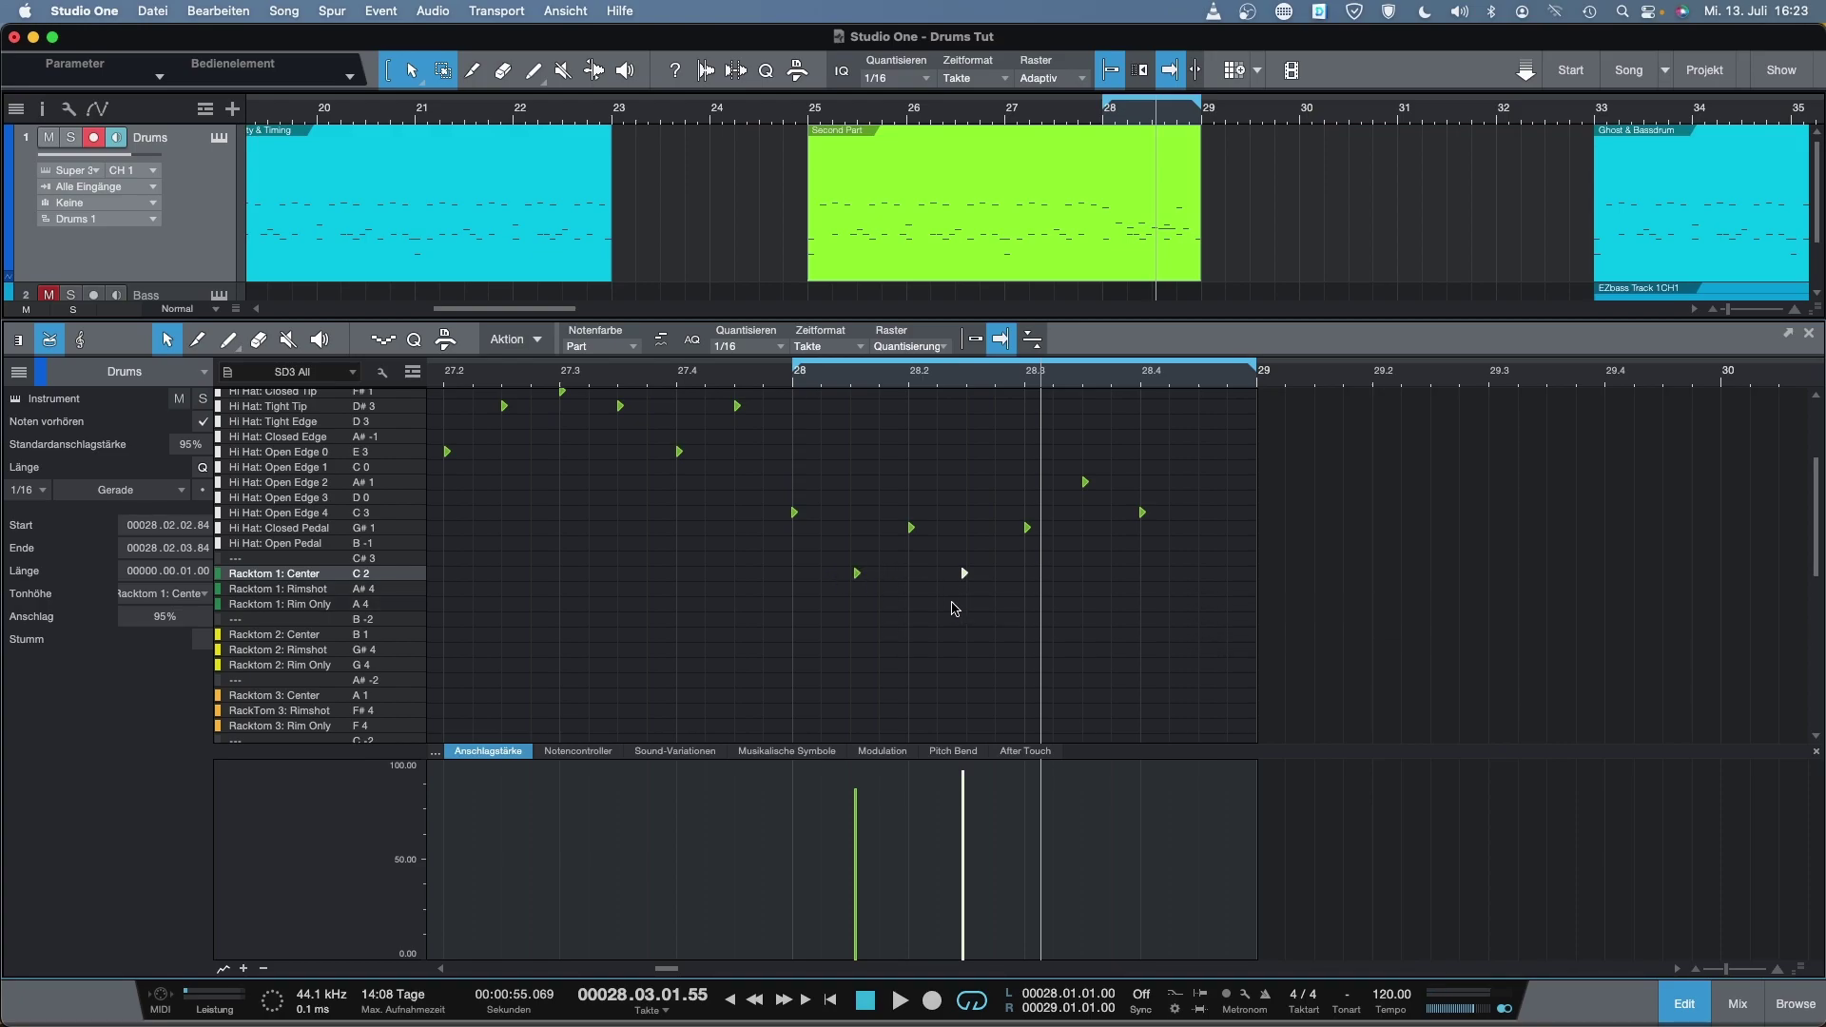
Audition the snare articulations Rimshot, Center (Stack), Edge, Sidestick and Rim Only in the drum list
{"action": "scroll", "coordinate": [1062, 631], "scroll_direction": "down", "scroll_amount": 1}
{"action": "scroll", "coordinate": [1062, 631], "scroll_direction": "down", "scroll_amount": 2}
{"action": "scroll", "coordinate": [1063, 631], "scroll_direction": "up", "scroll_amount": 4}
{"action": "scroll", "coordinate": [1063, 630], "scroll_direction": "up", "scroll_amount": 3}
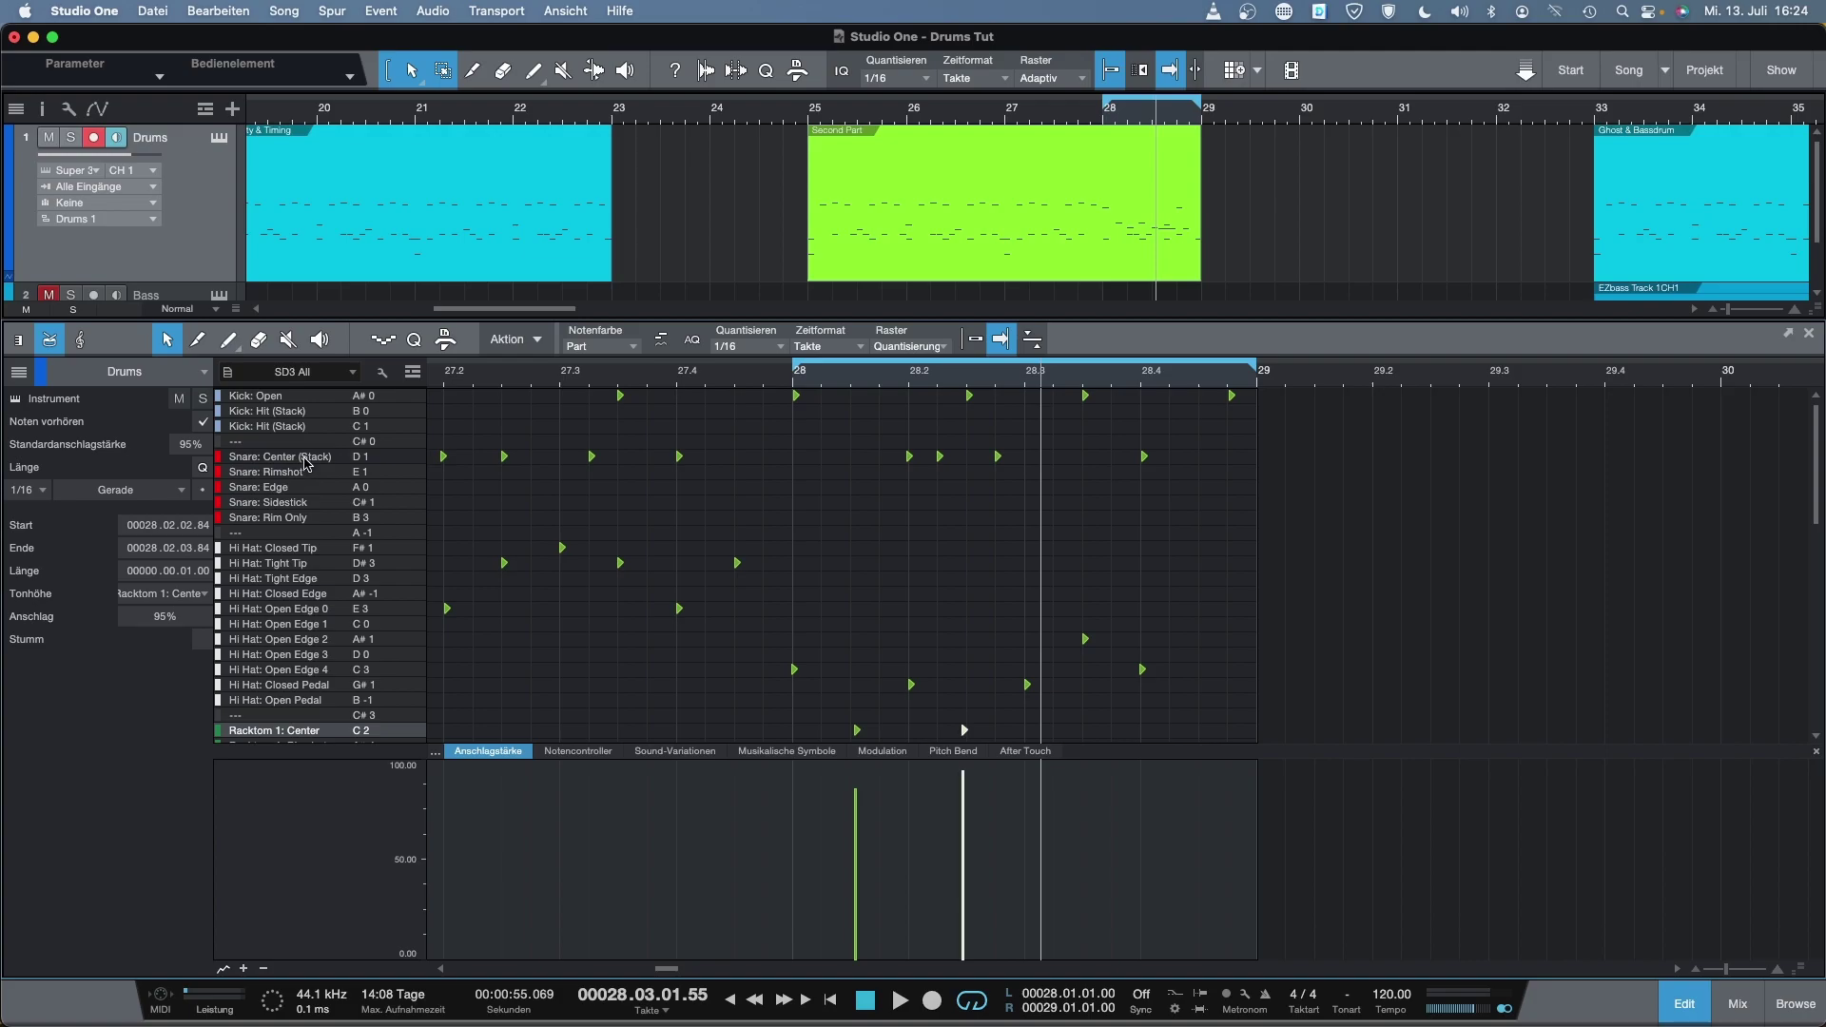
{"action": "left_click", "coordinate": [394, 474]}
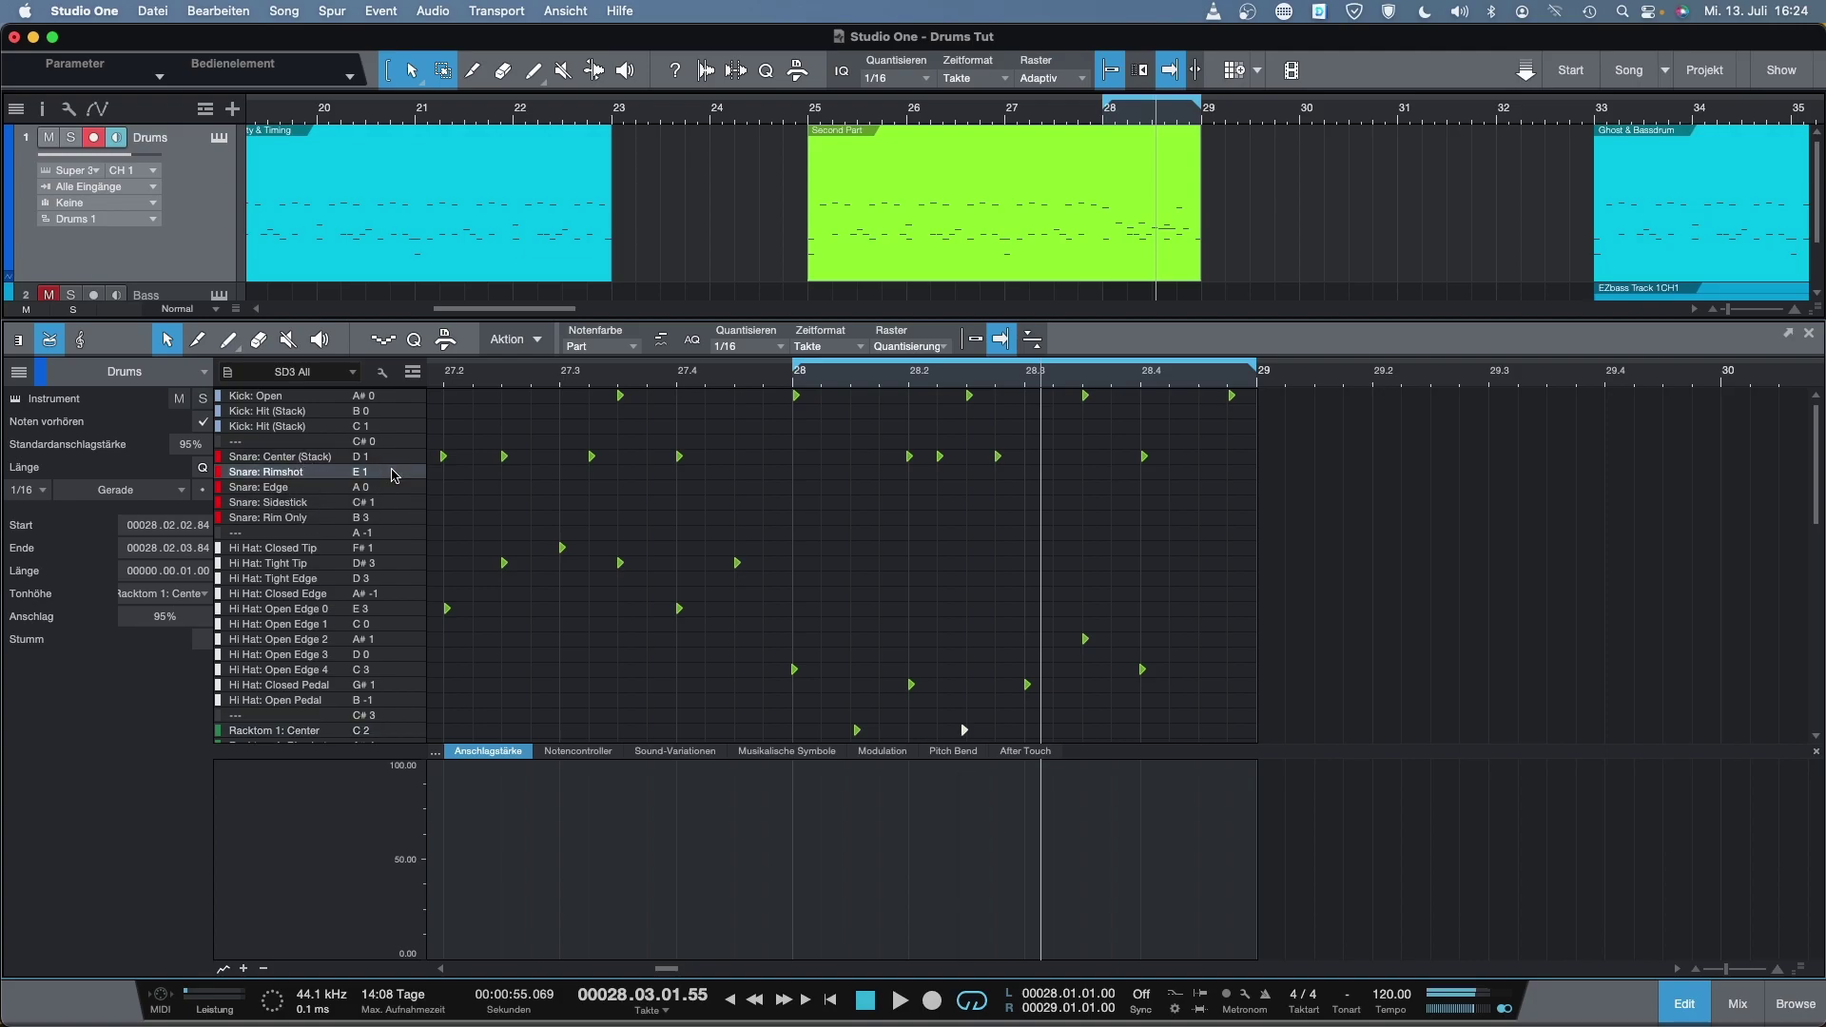
{"action": "left_click", "coordinate": [399, 458]}
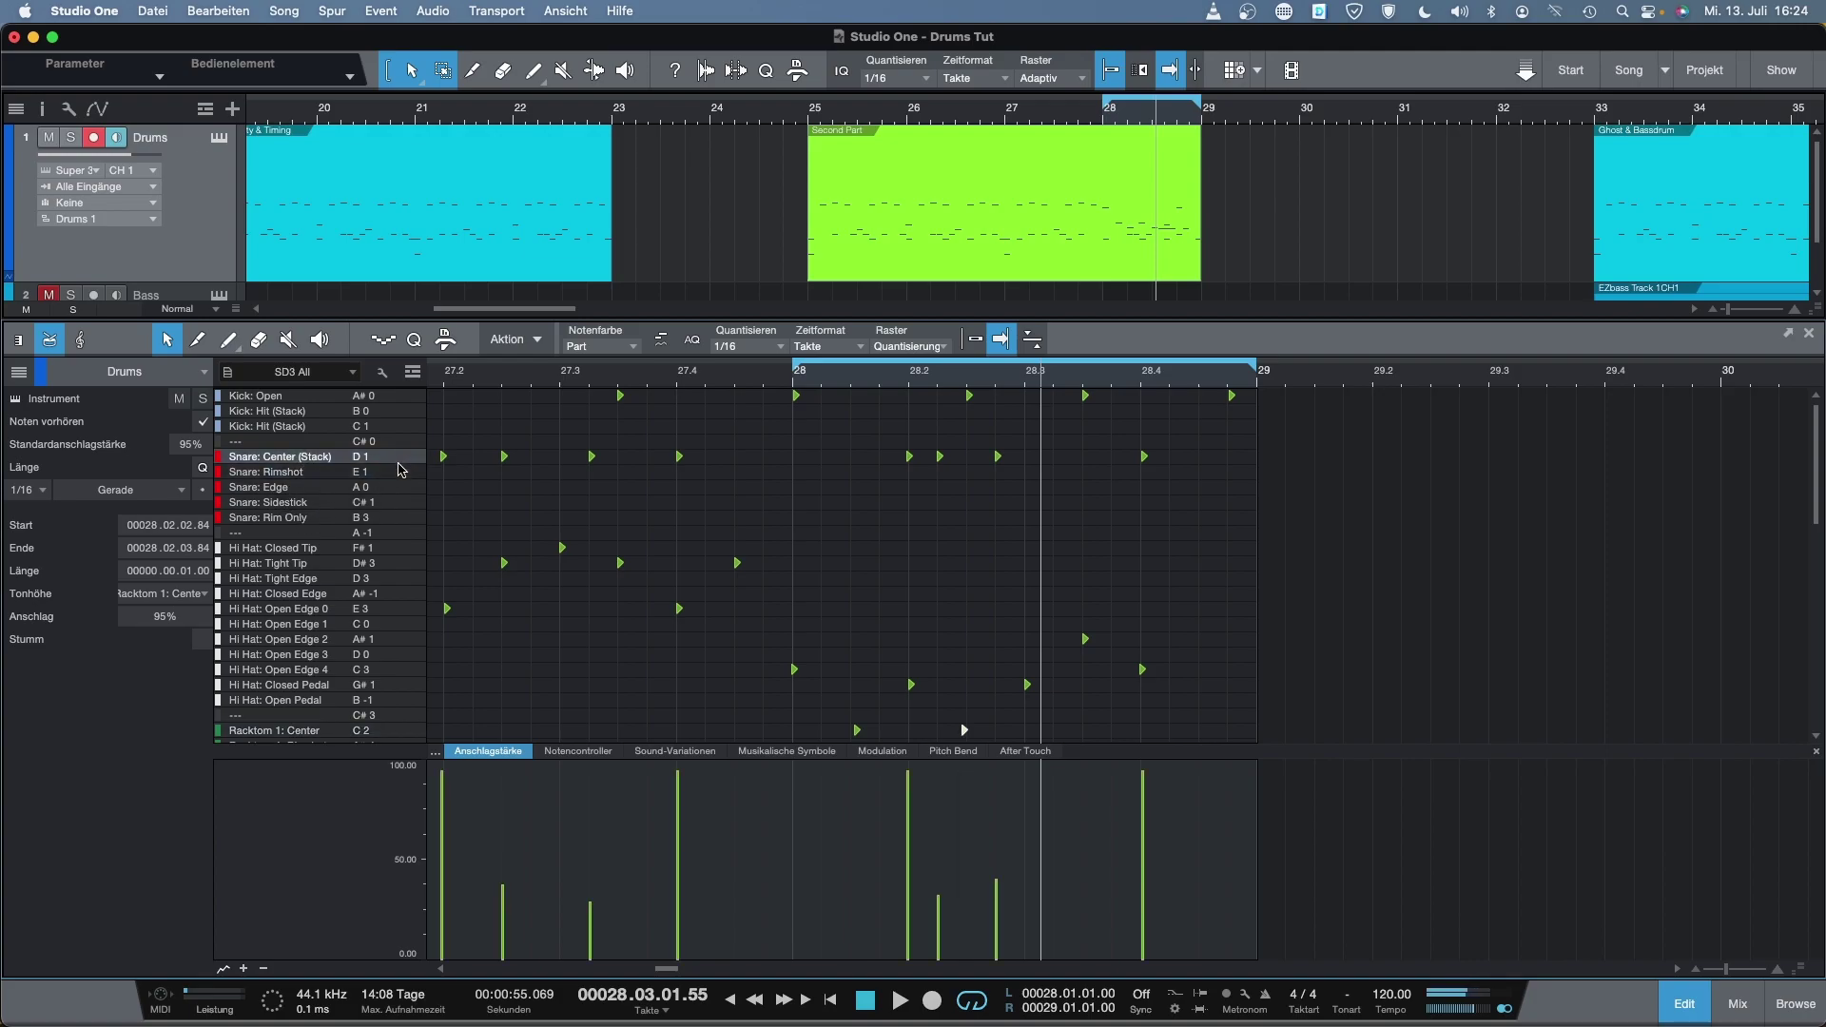
{"action": "left_click", "coordinate": [402, 475]}
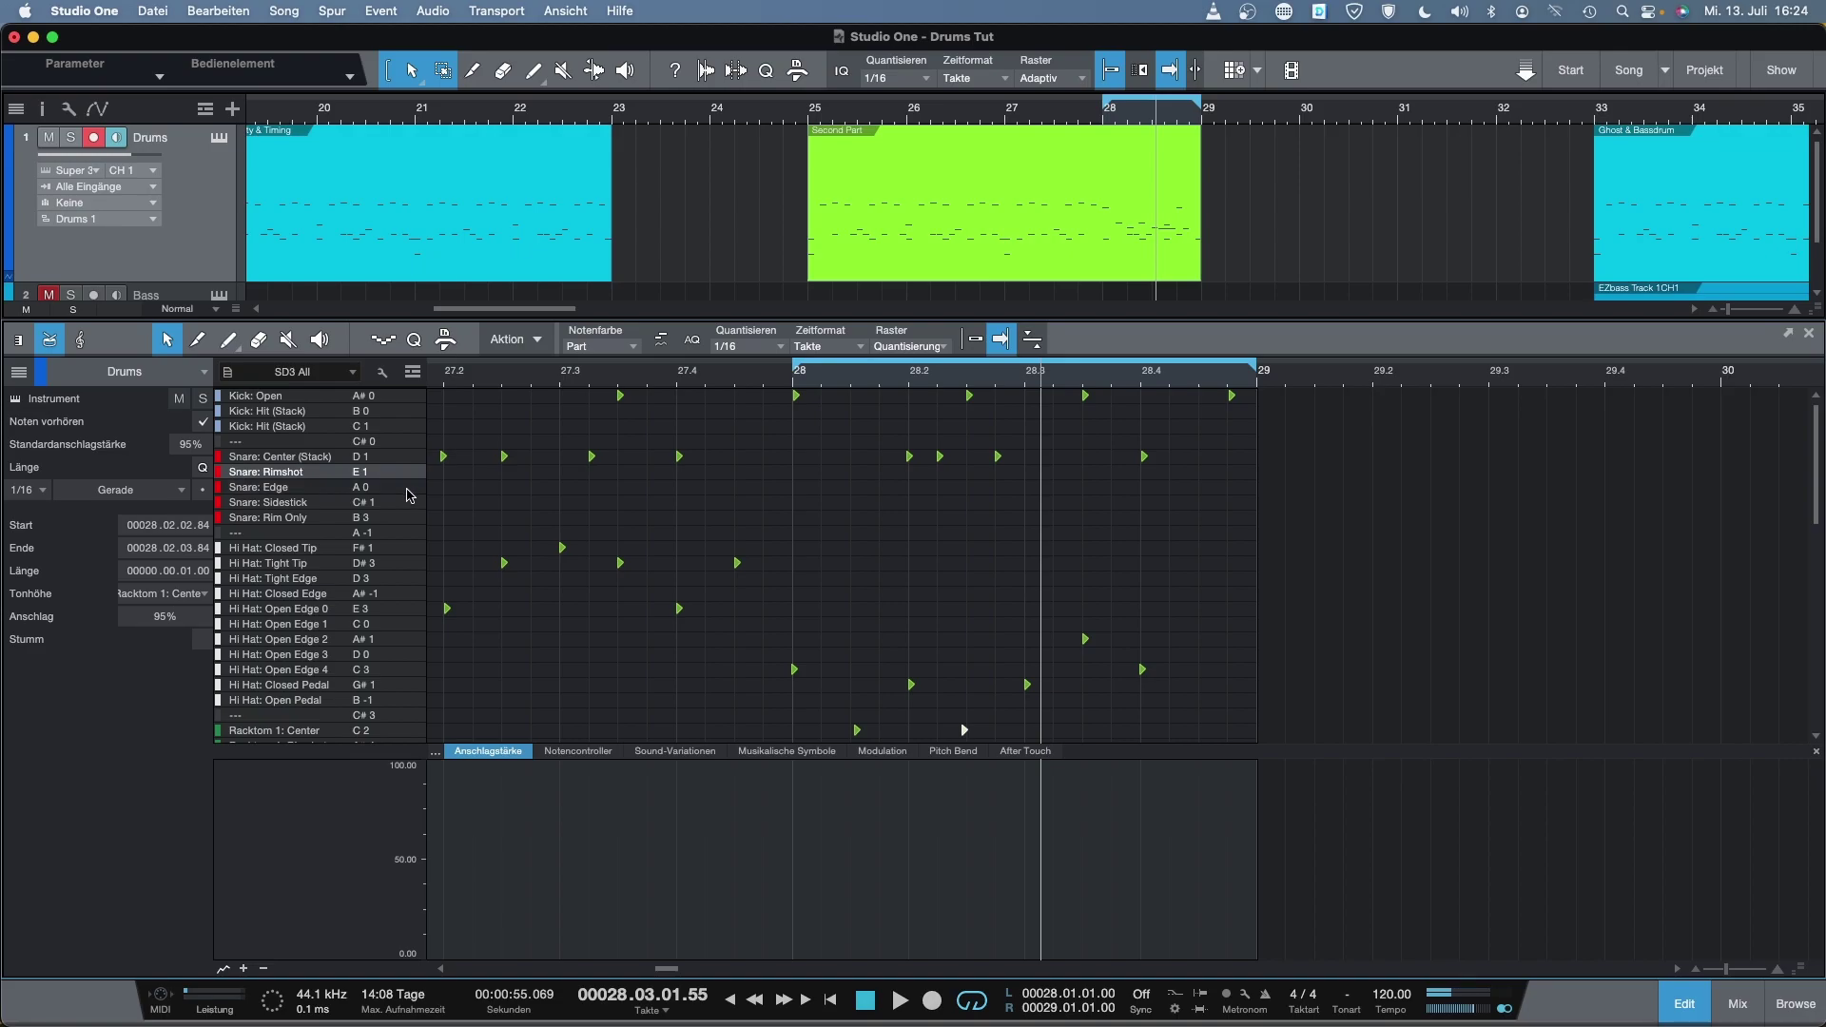
{"action": "left_click", "coordinate": [411, 492]}
{"action": "left_click", "coordinate": [410, 504]}
{"action": "left_click", "coordinate": [409, 515]}
{"action": "left_click", "coordinate": [407, 502]}
{"action": "key", "text": "Up"}
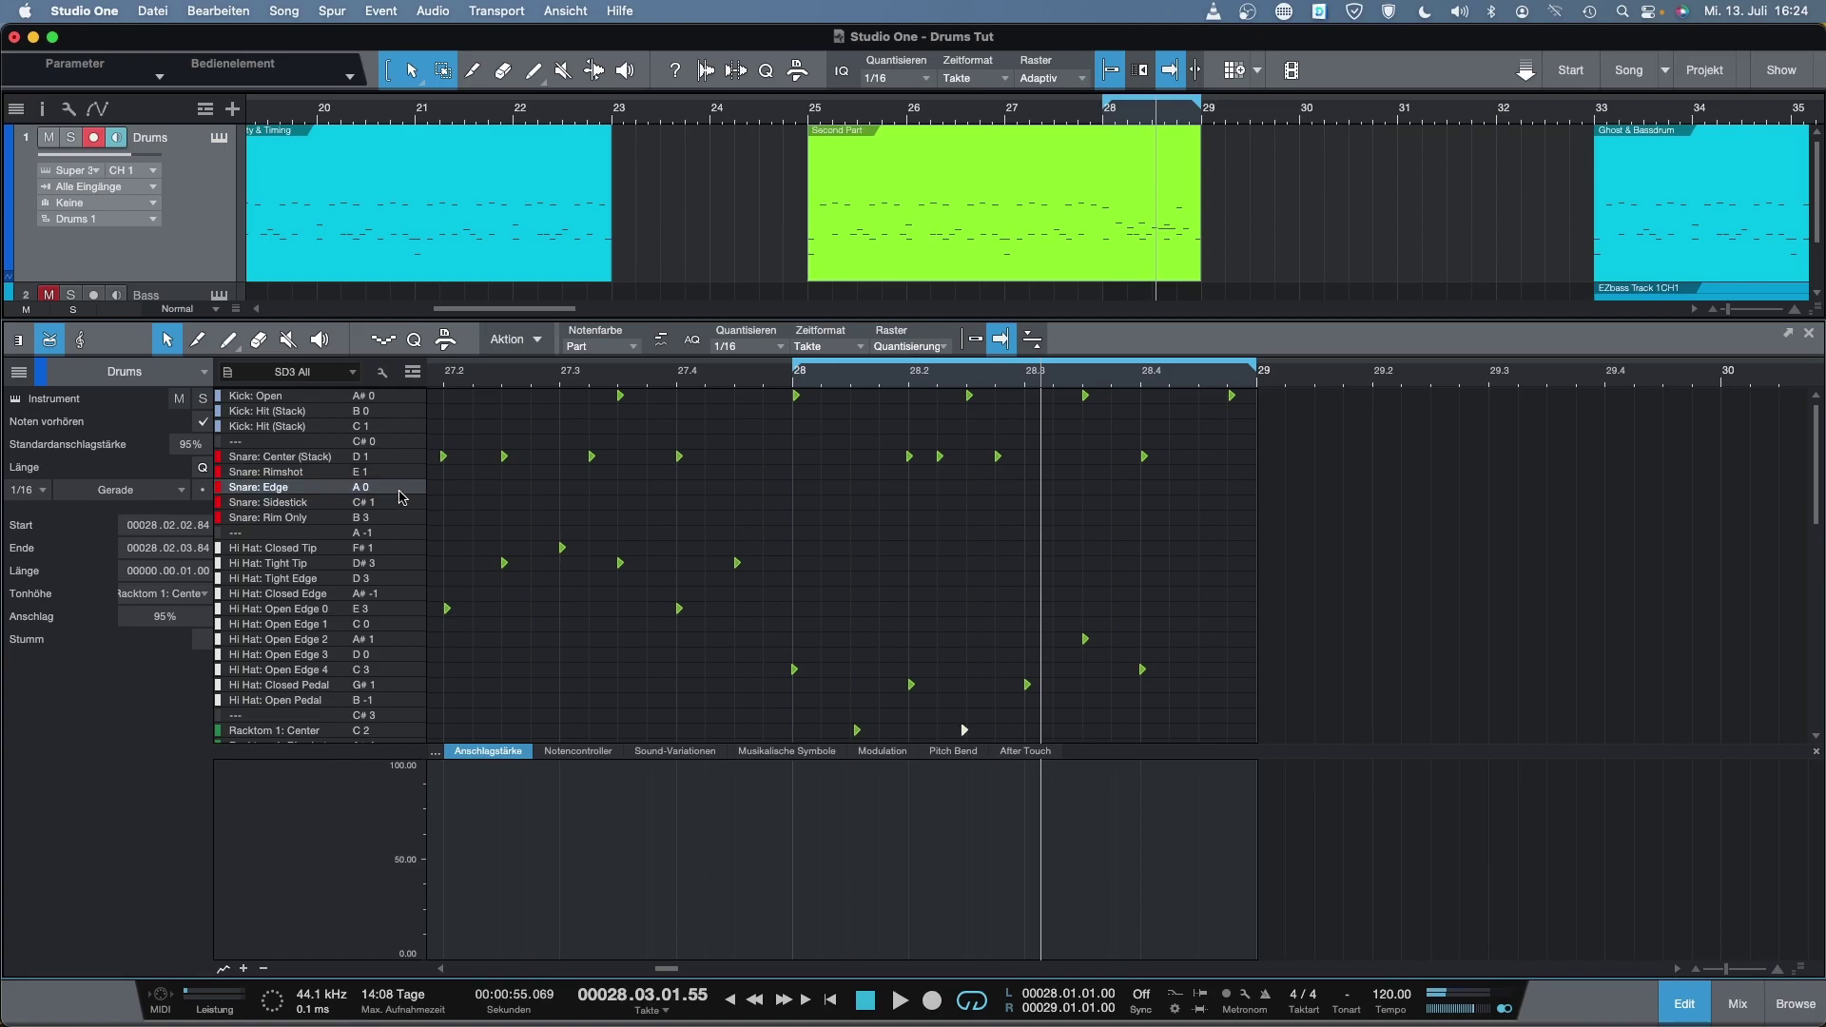
Add a snare hit at 28.01.04 in the fill and move it to the Snare: Edge articulation
{"action": "key", "text": "e"}
{"action": "key", "text": "5"}
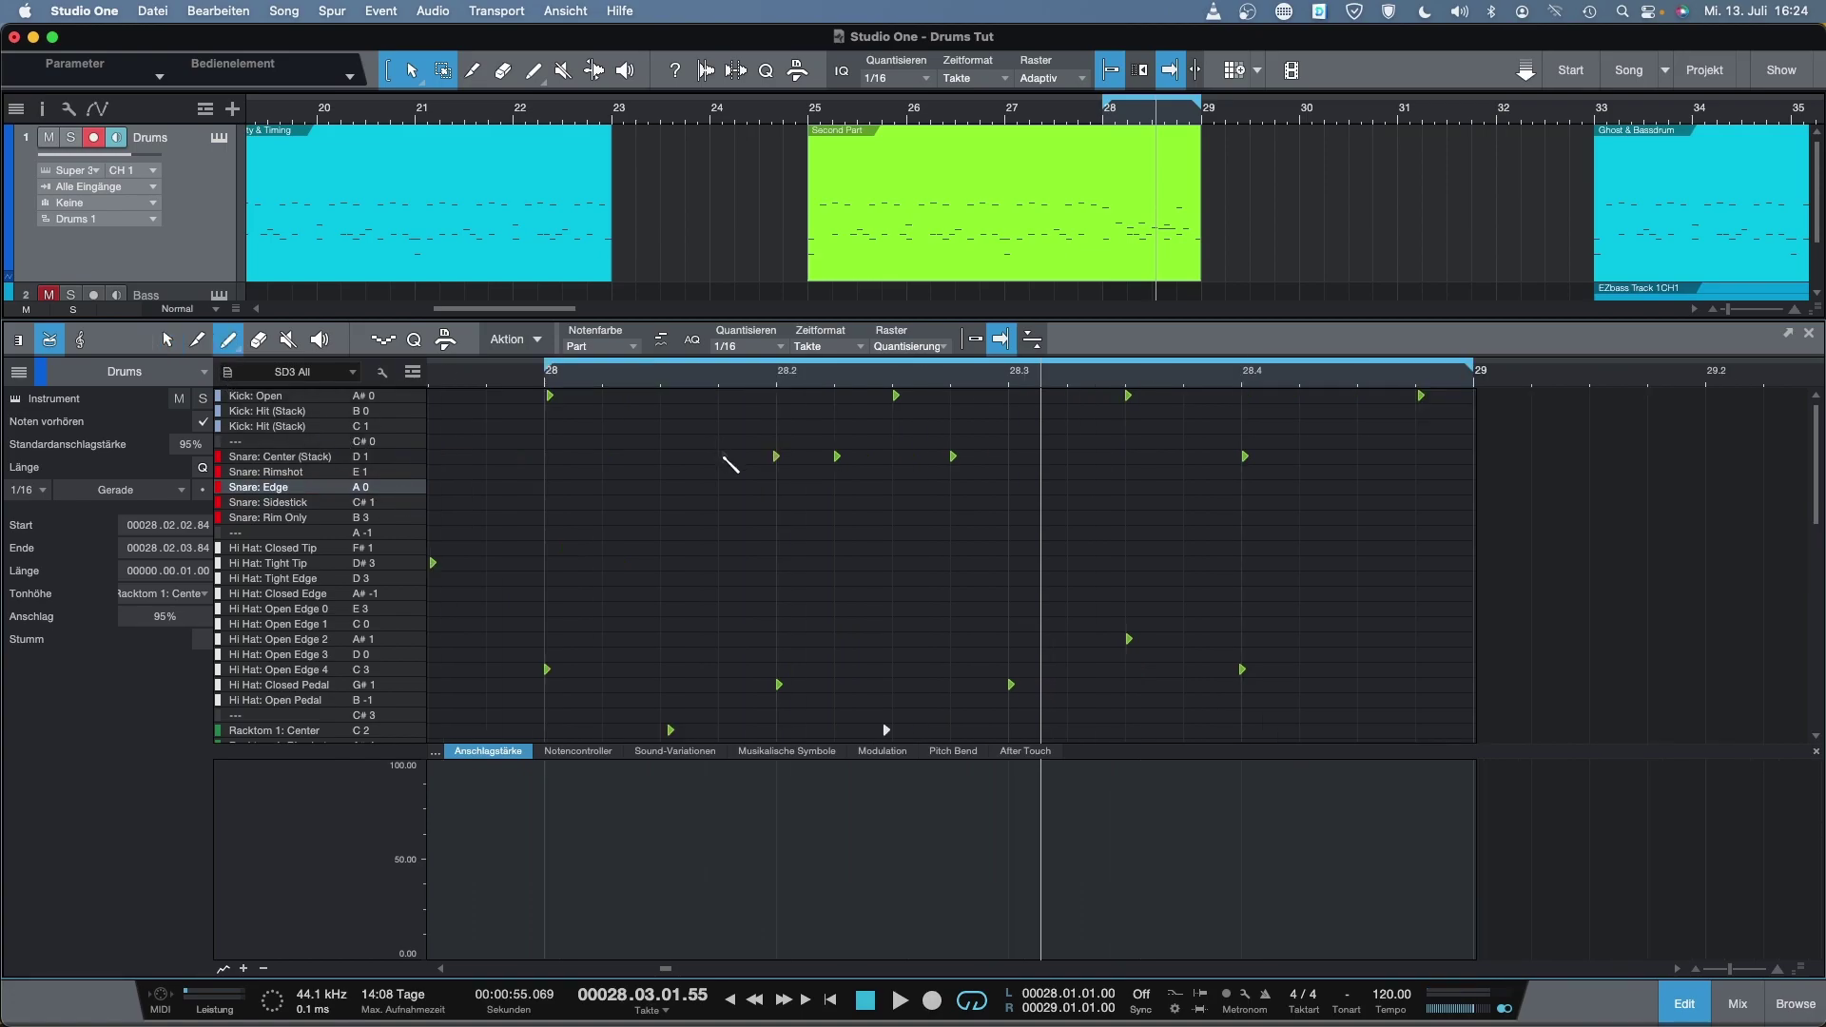
{"action": "left_click", "coordinate": [720, 456]}
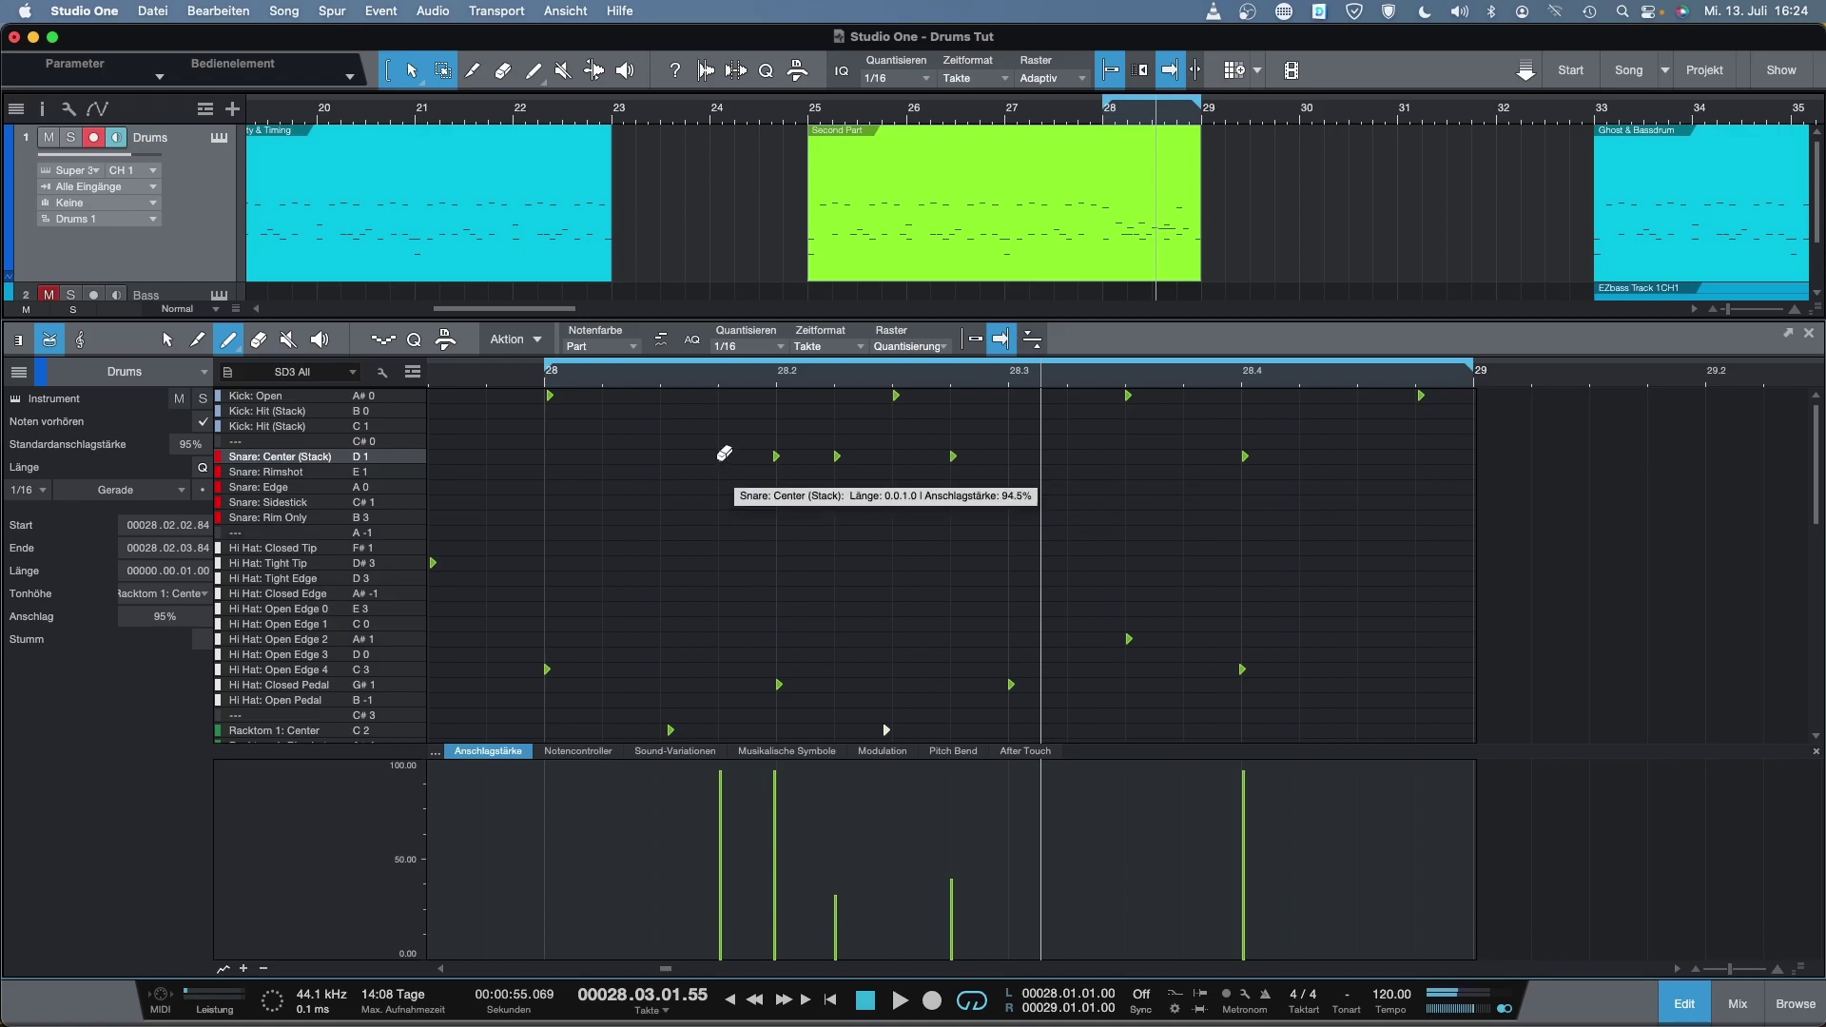
{"action": "key", "text": "1"}
{"action": "left_click_drag", "start_coordinate": [726, 463], "coordinate": [721, 485]}
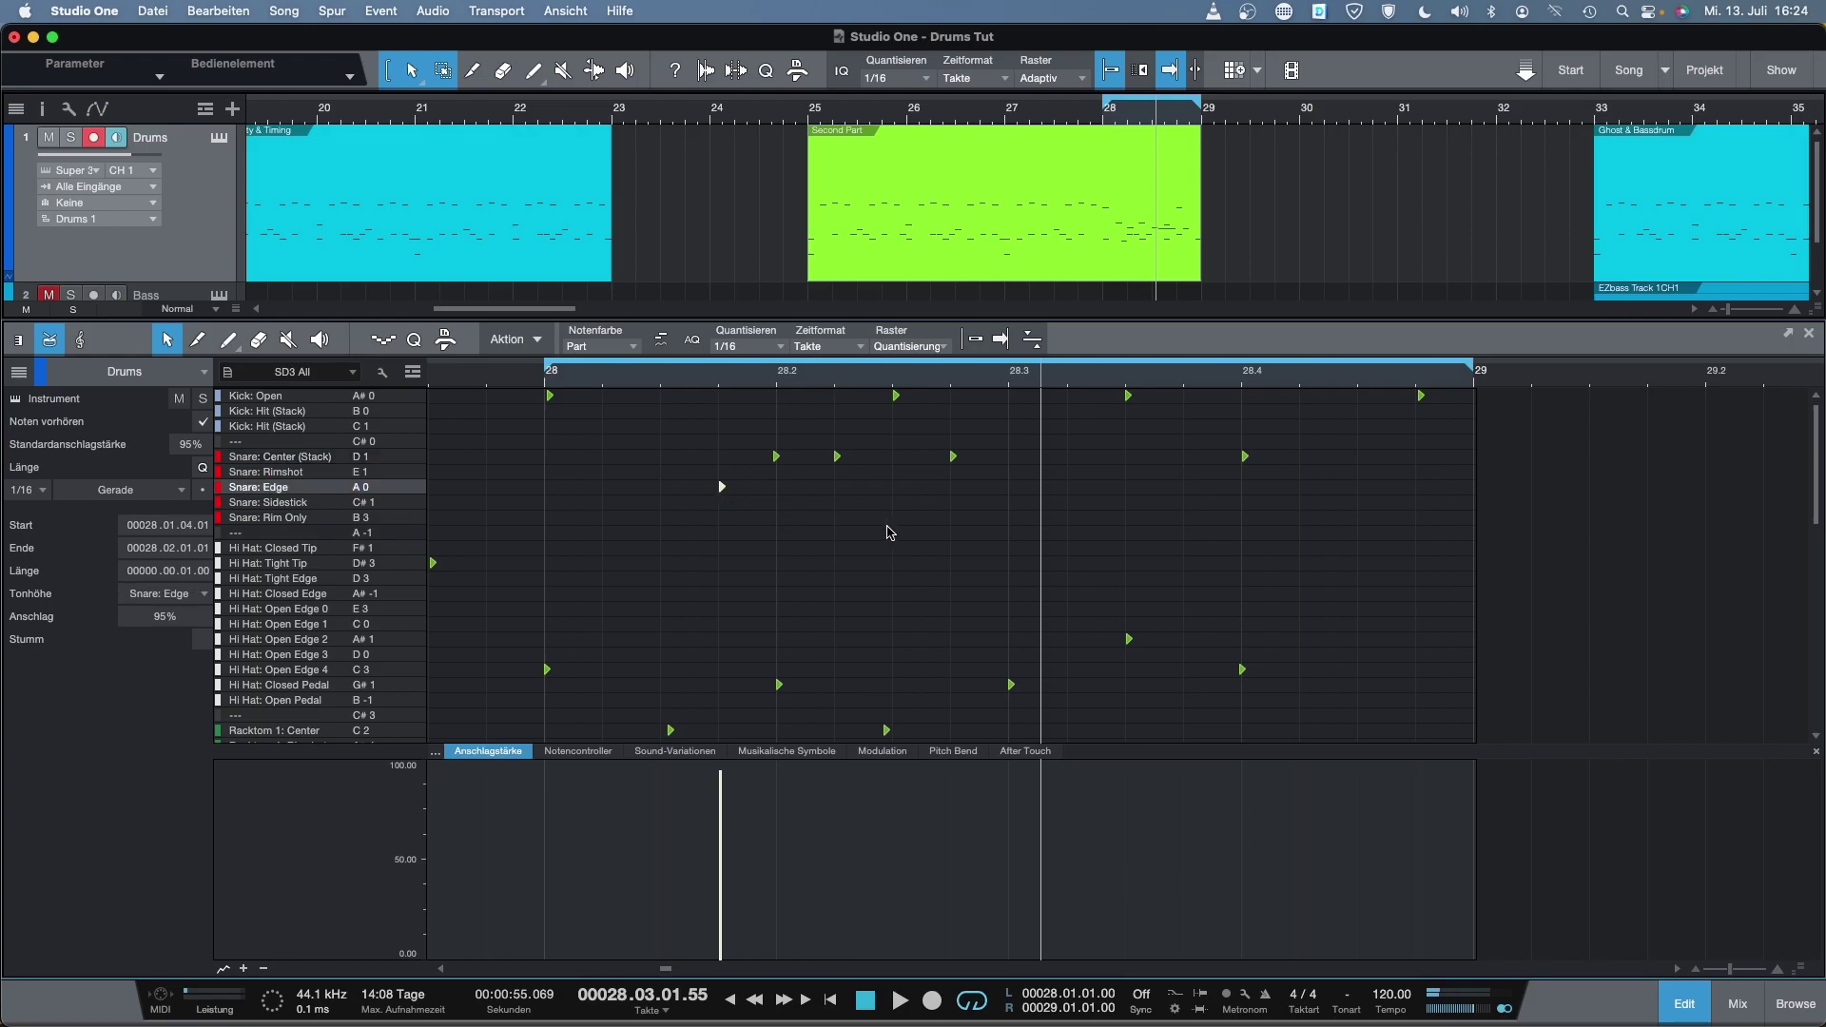
Draw a Snare: Rimshot hit one sixteenth after beat 28.3 and play the fill
{"action": "left_click", "coordinate": [228, 341]}
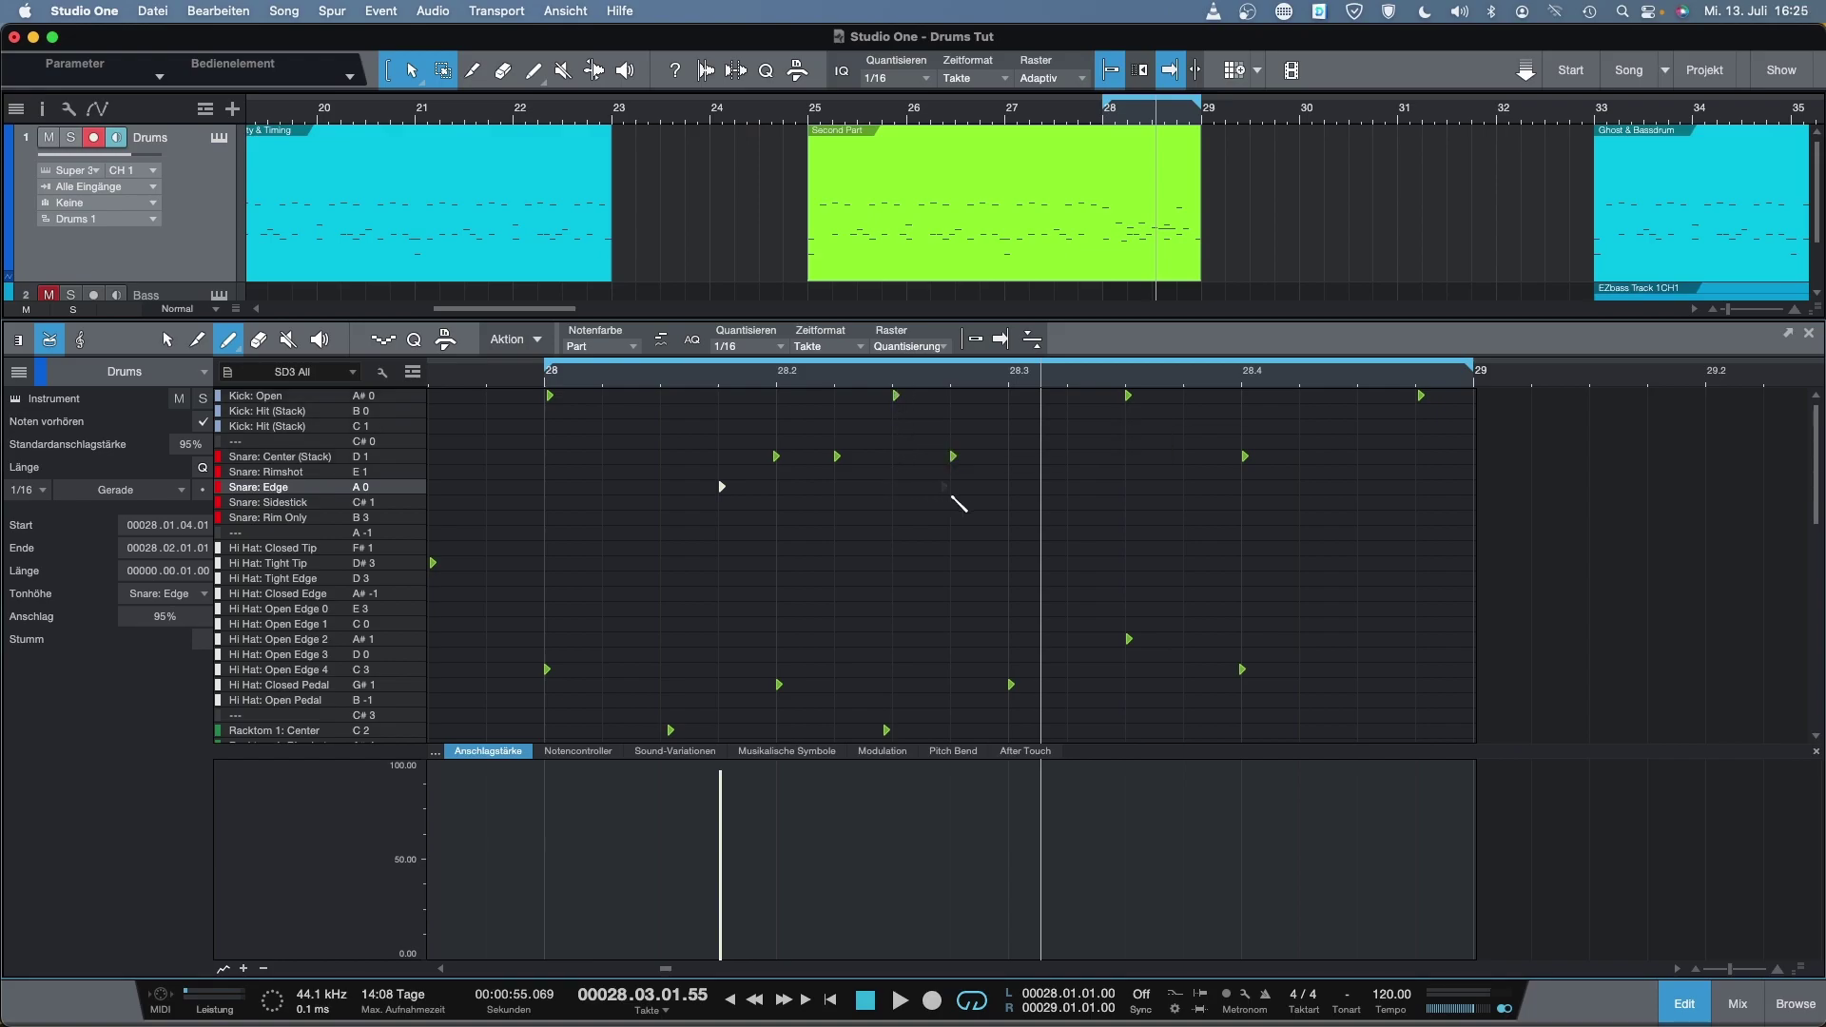
{"action": "left_click", "coordinate": [1068, 472]}
{"action": "key", "text": "space"}
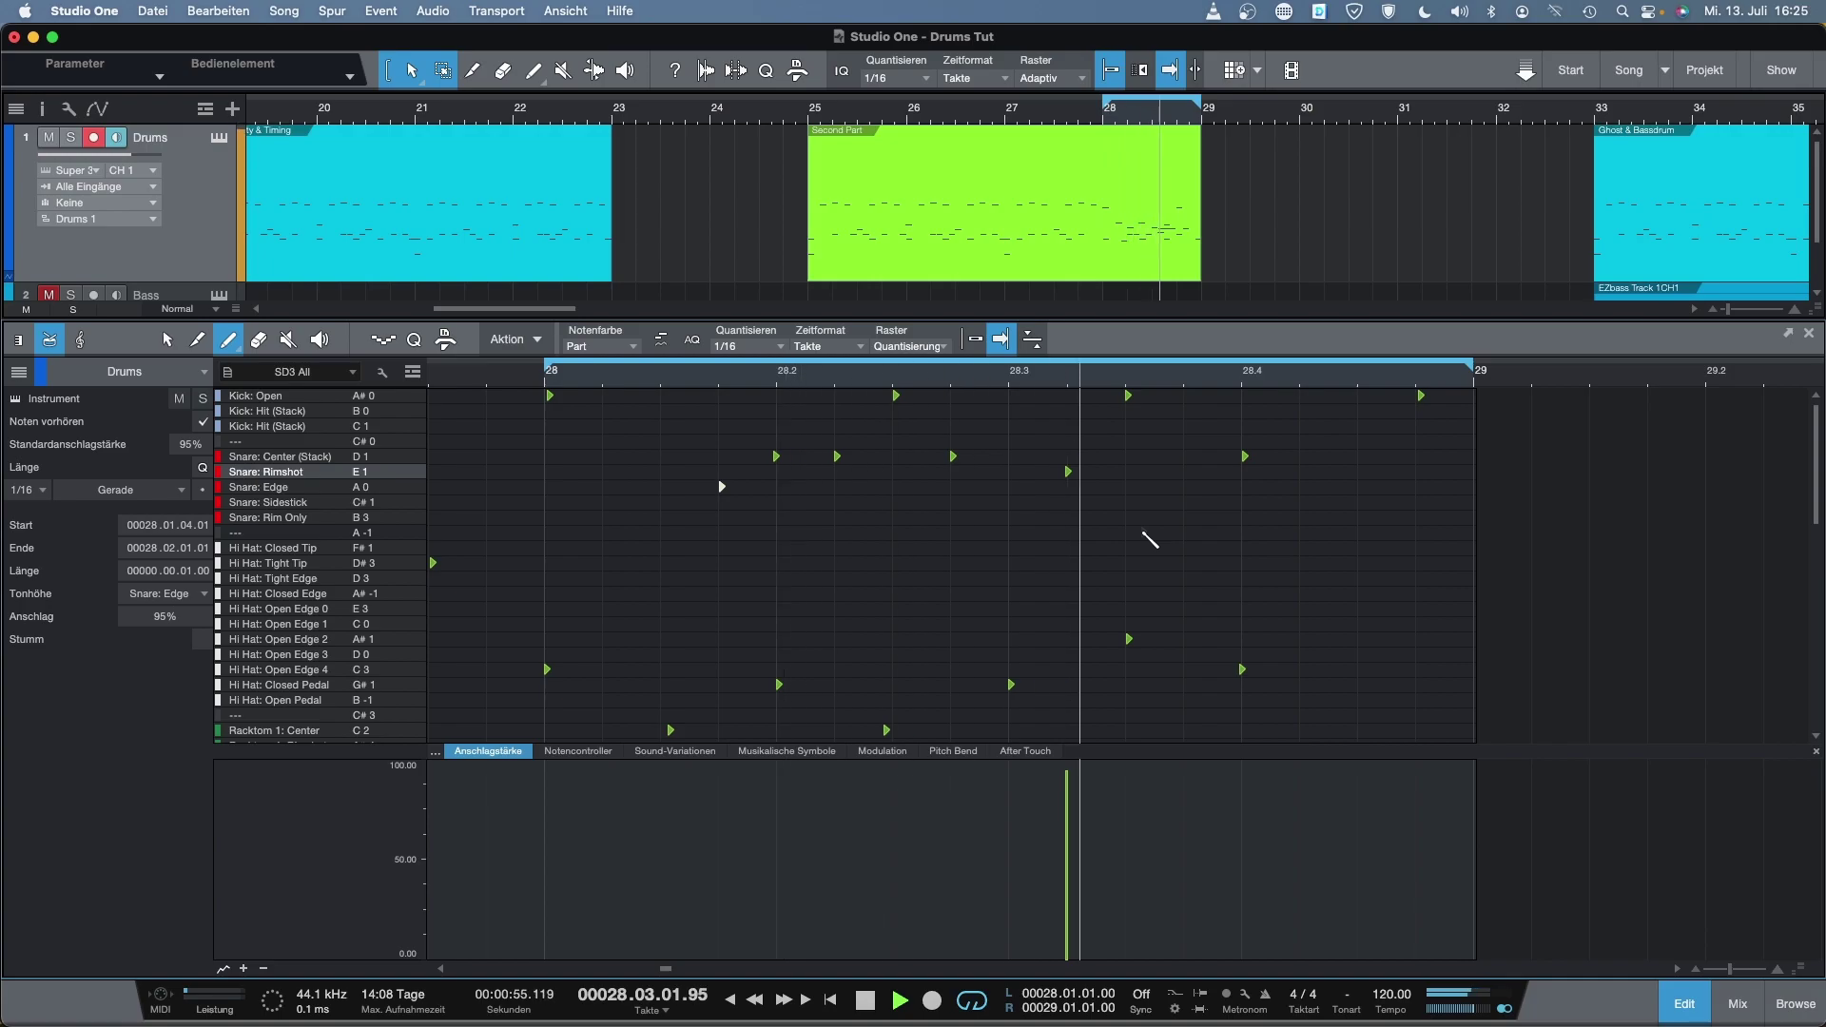
{"action": "key", "text": "space"}
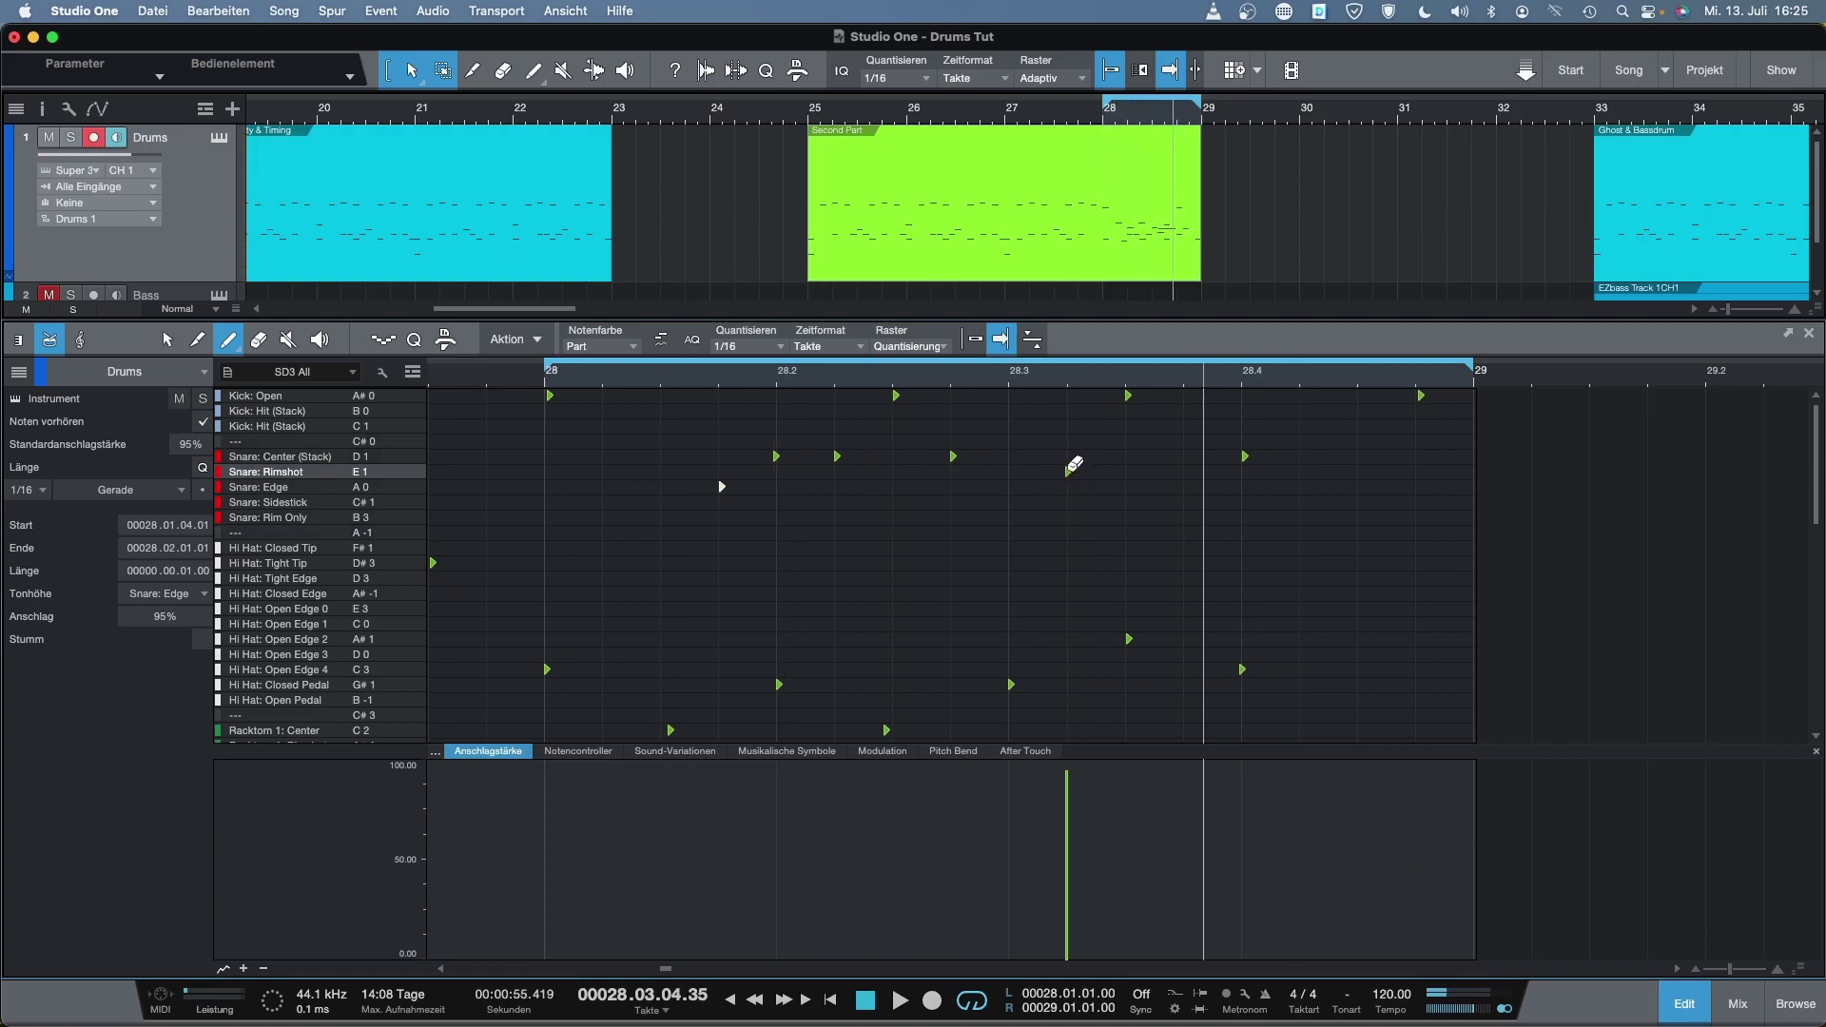
{"action": "key", "text": "w"}
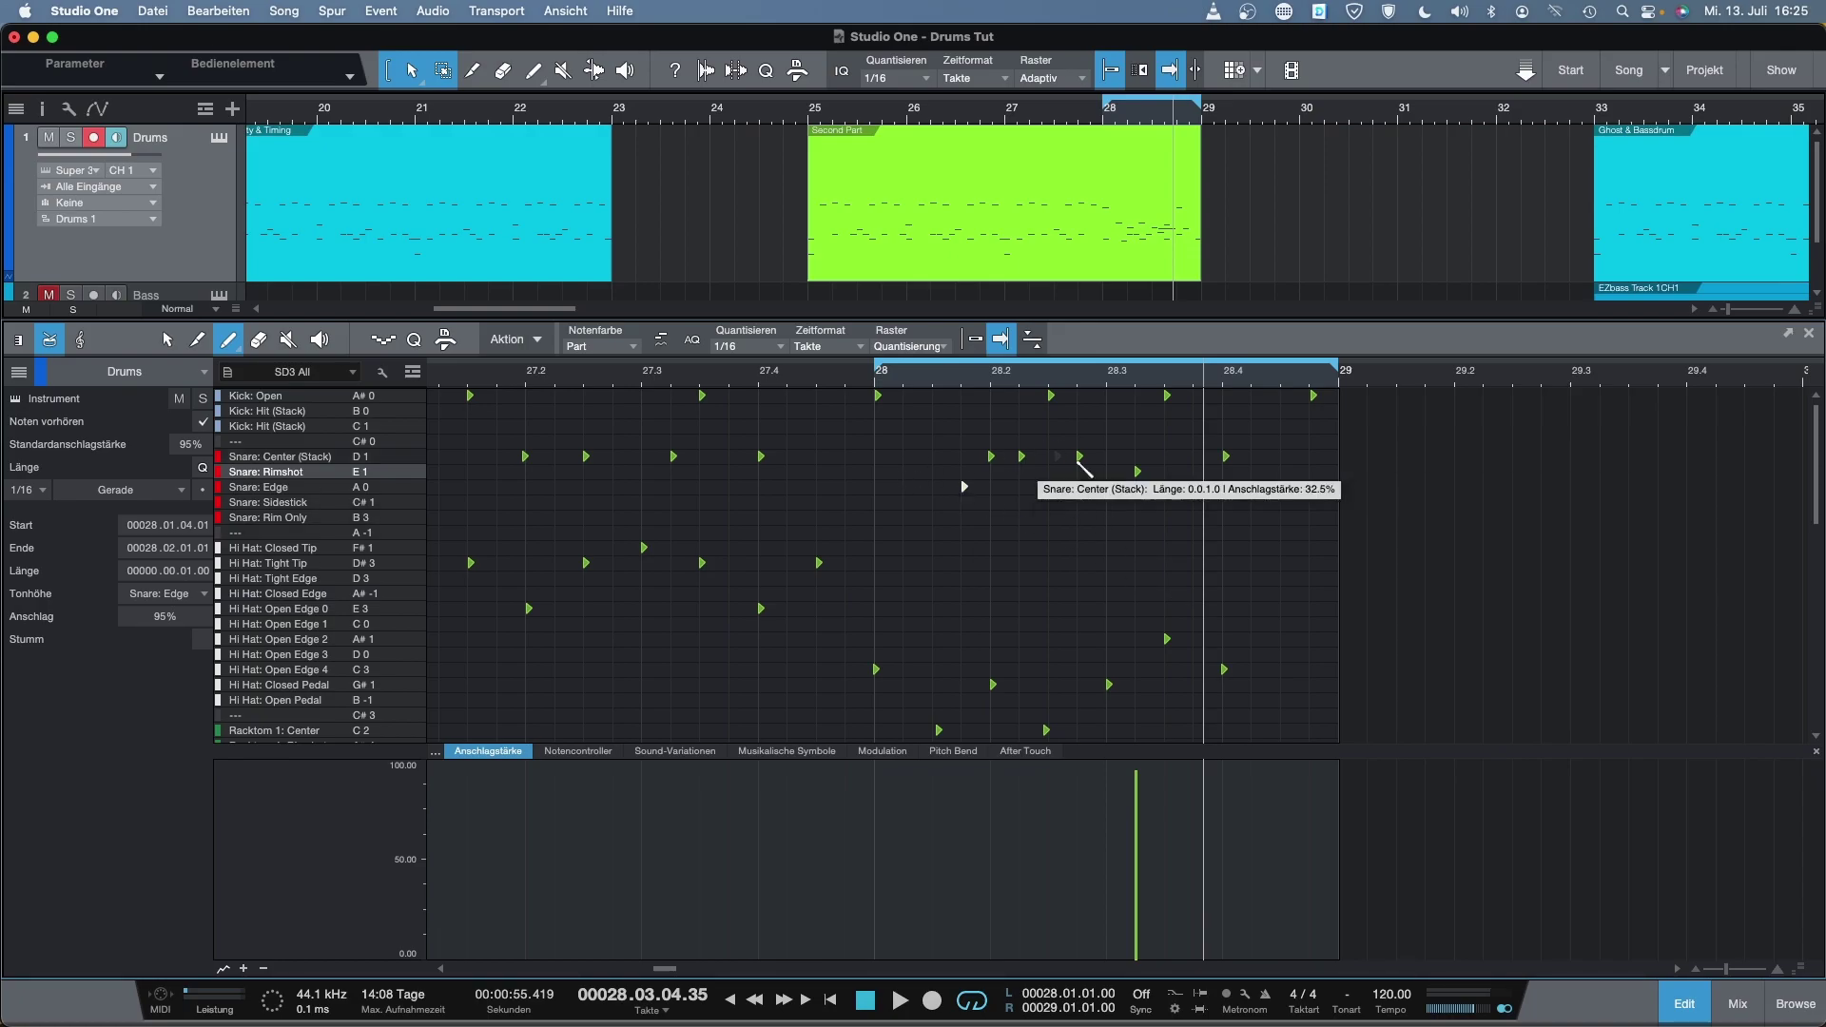
{"action": "scroll", "coordinate": [1100, 542], "scroll_direction": "down", "scroll_amount": 5}
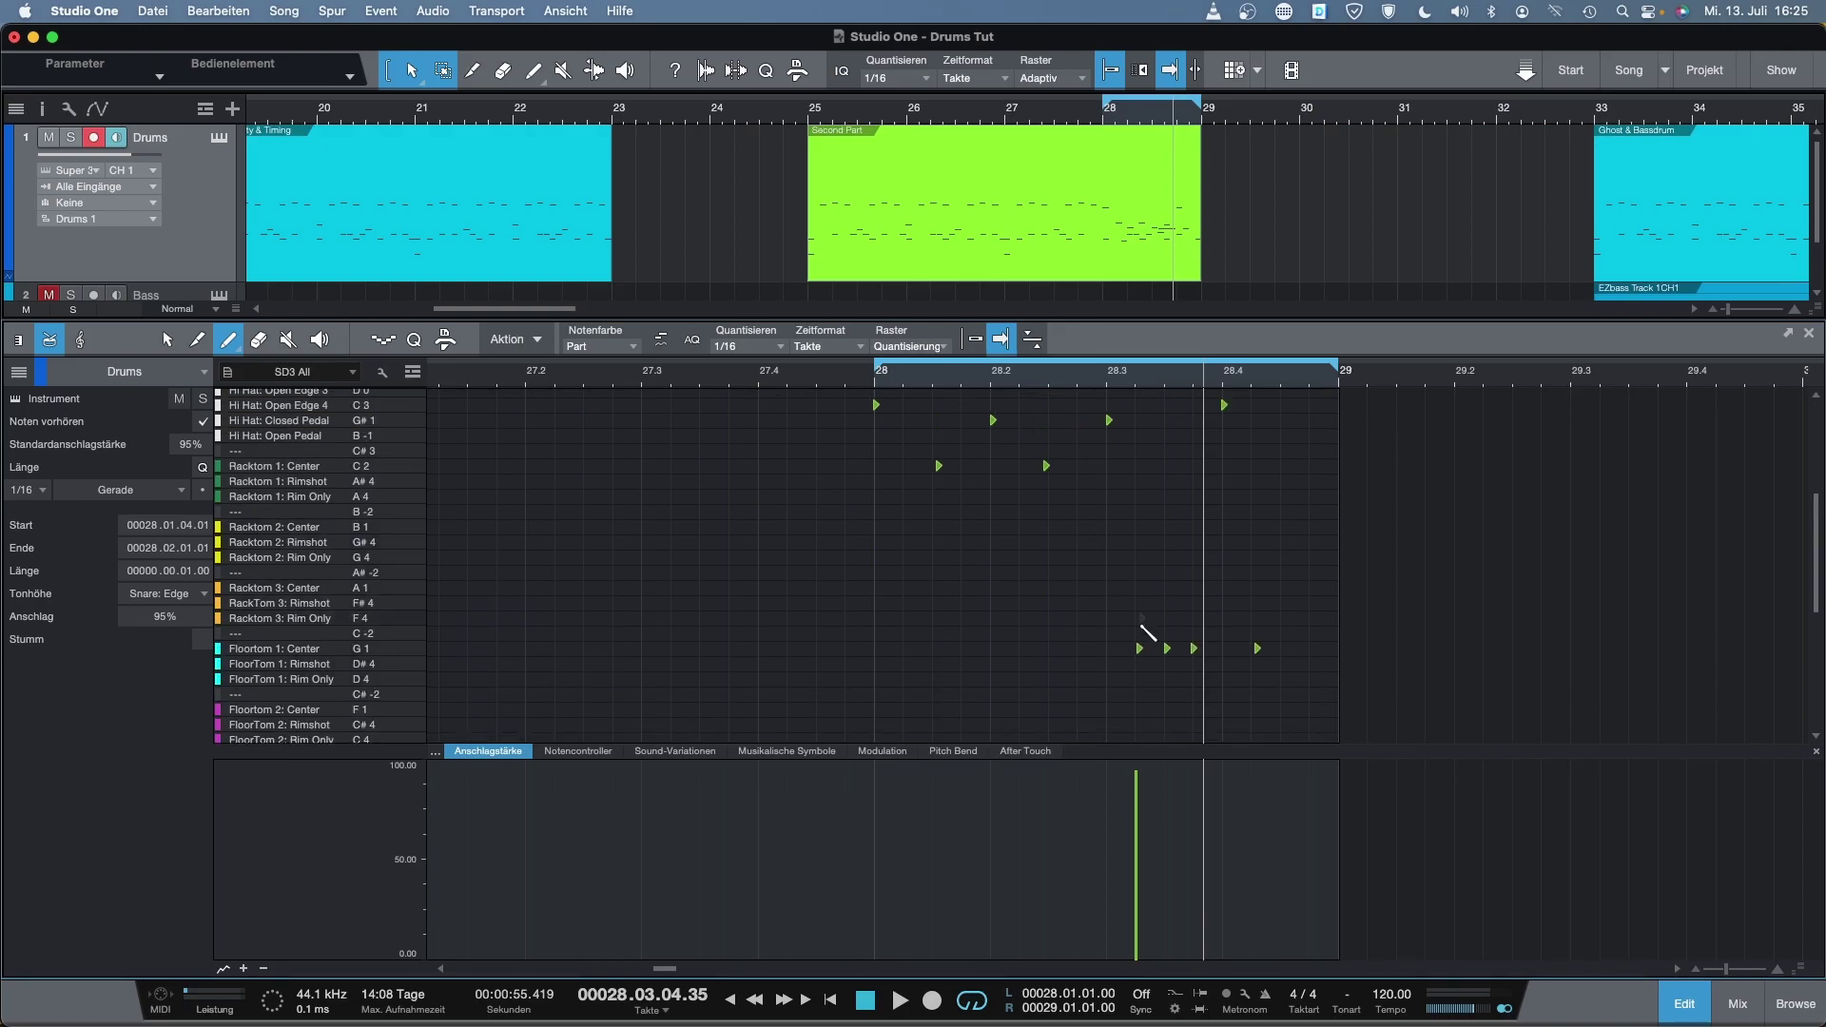
{"action": "scroll", "coordinate": [1230, 598], "scroll_direction": "down", "scroll_amount": 3}
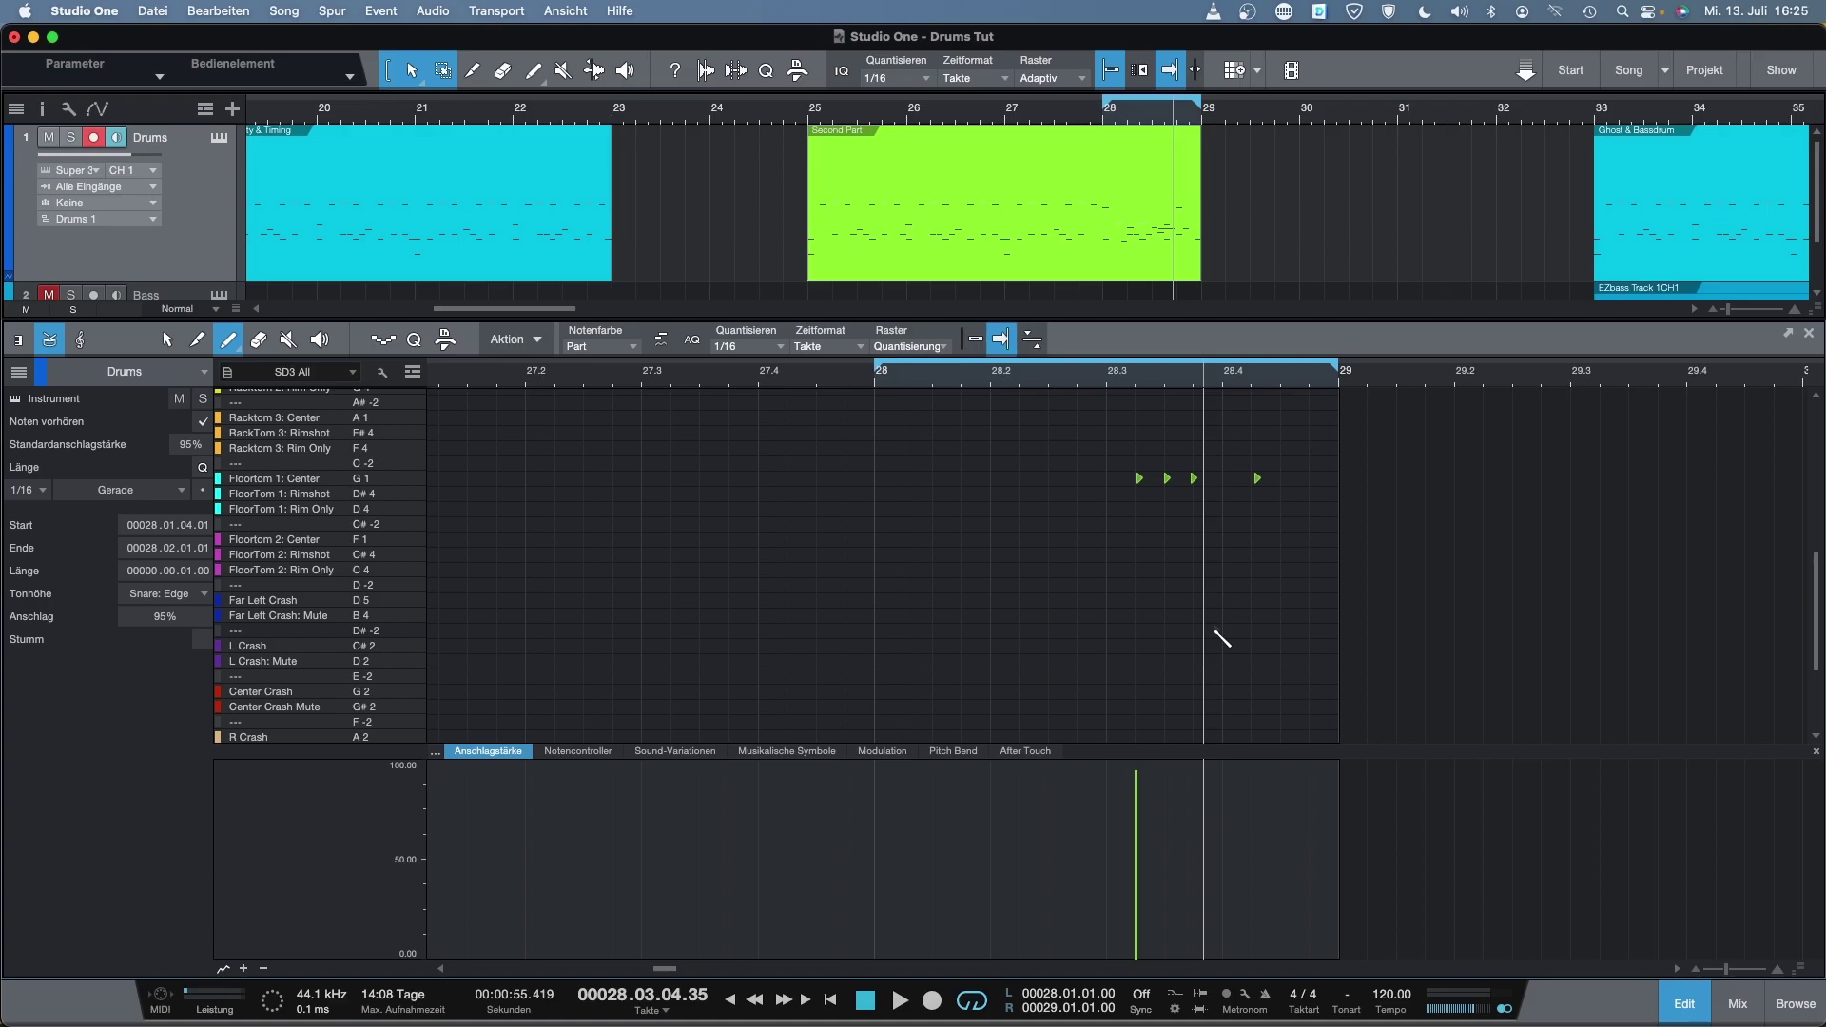
{"action": "scroll", "coordinate": [1265, 623], "scroll_direction": "up", "scroll_amount": 5}
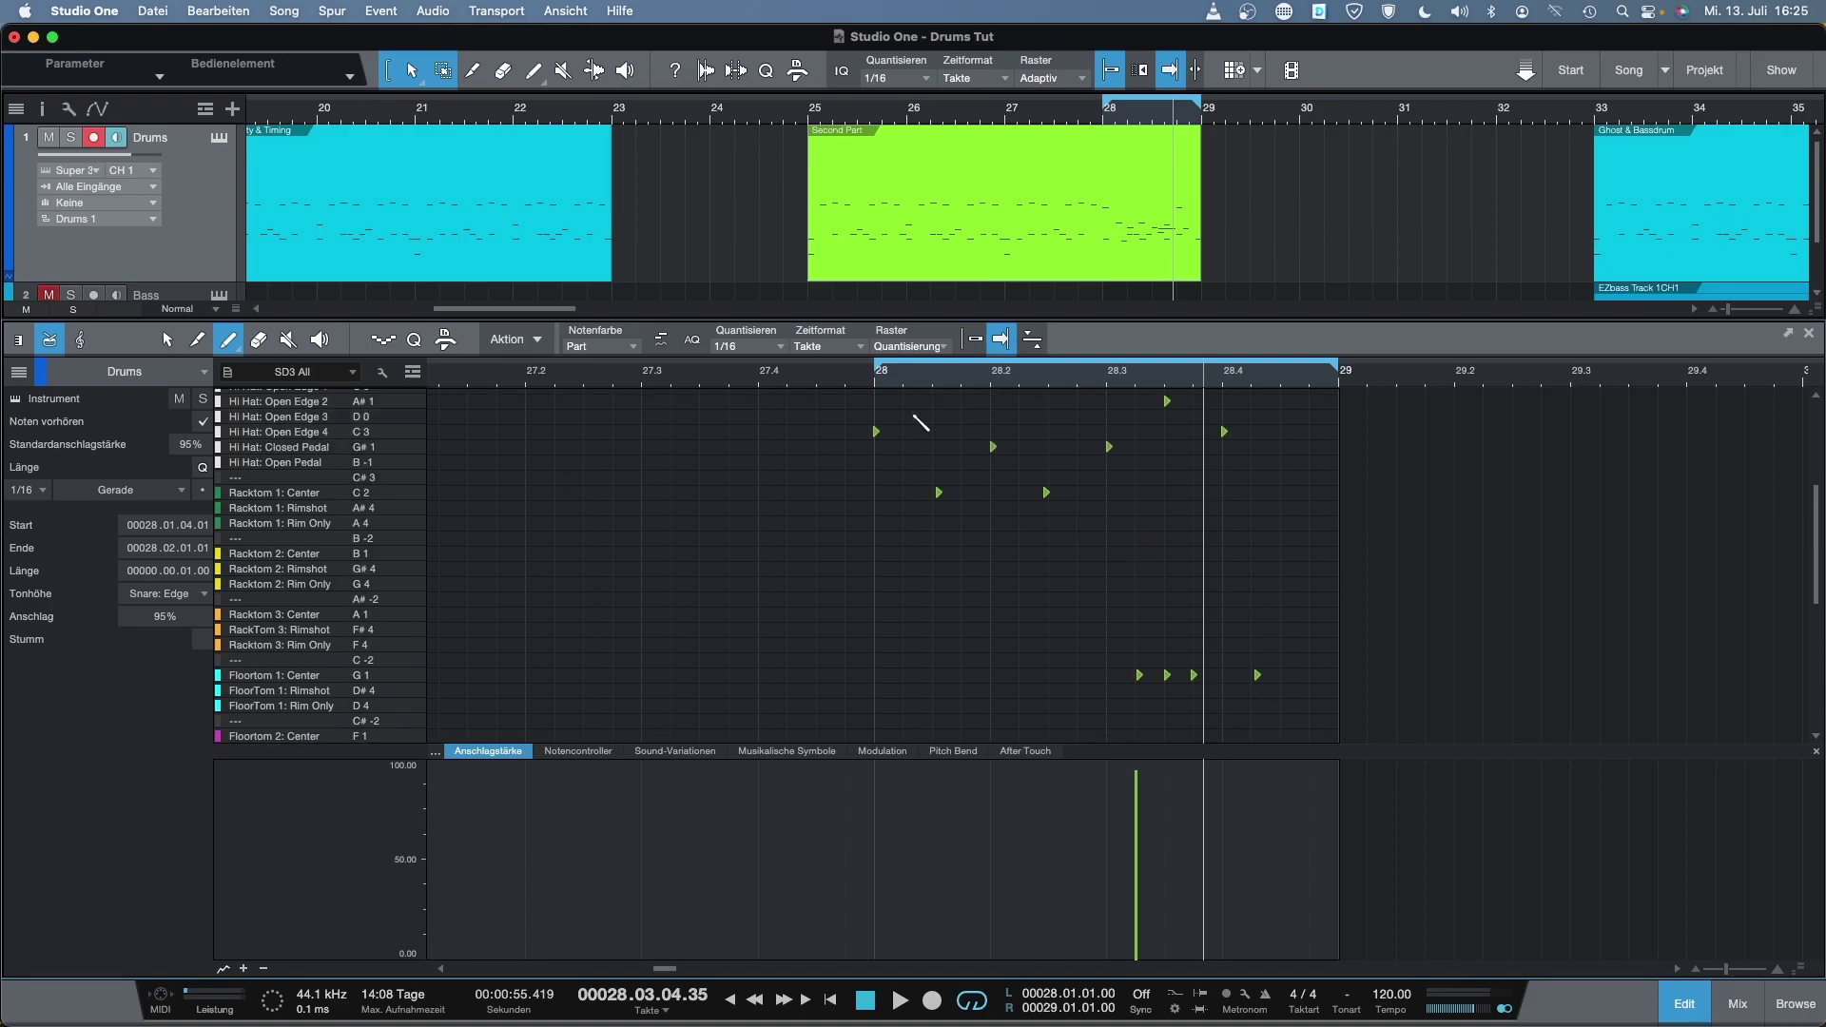
Place the playback position at bar 33 and enlarge the arrangement area so that all parts and the whole Bass track show
{"action": "left_click", "coordinate": [1598, 114]}
{"action": "key", "text": "shift+f"}
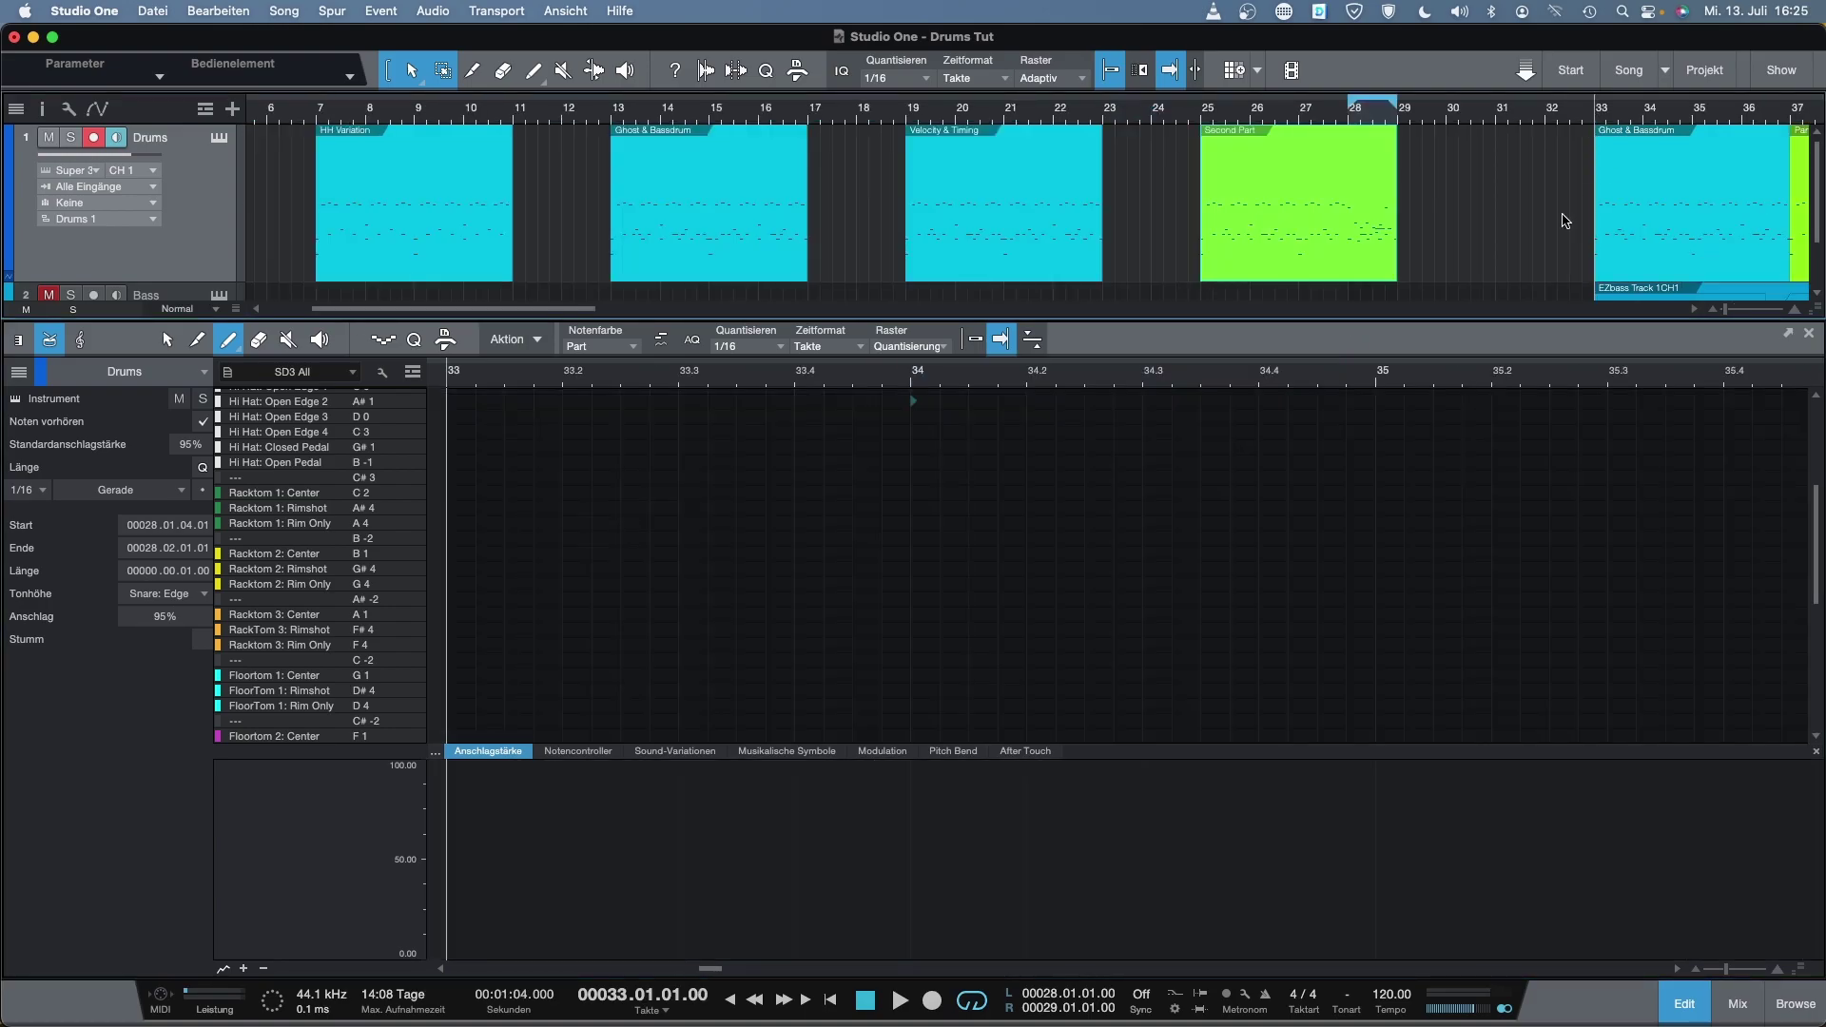
{"action": "key", "text": "shift+f"}
{"action": "key", "text": "shift+f"}
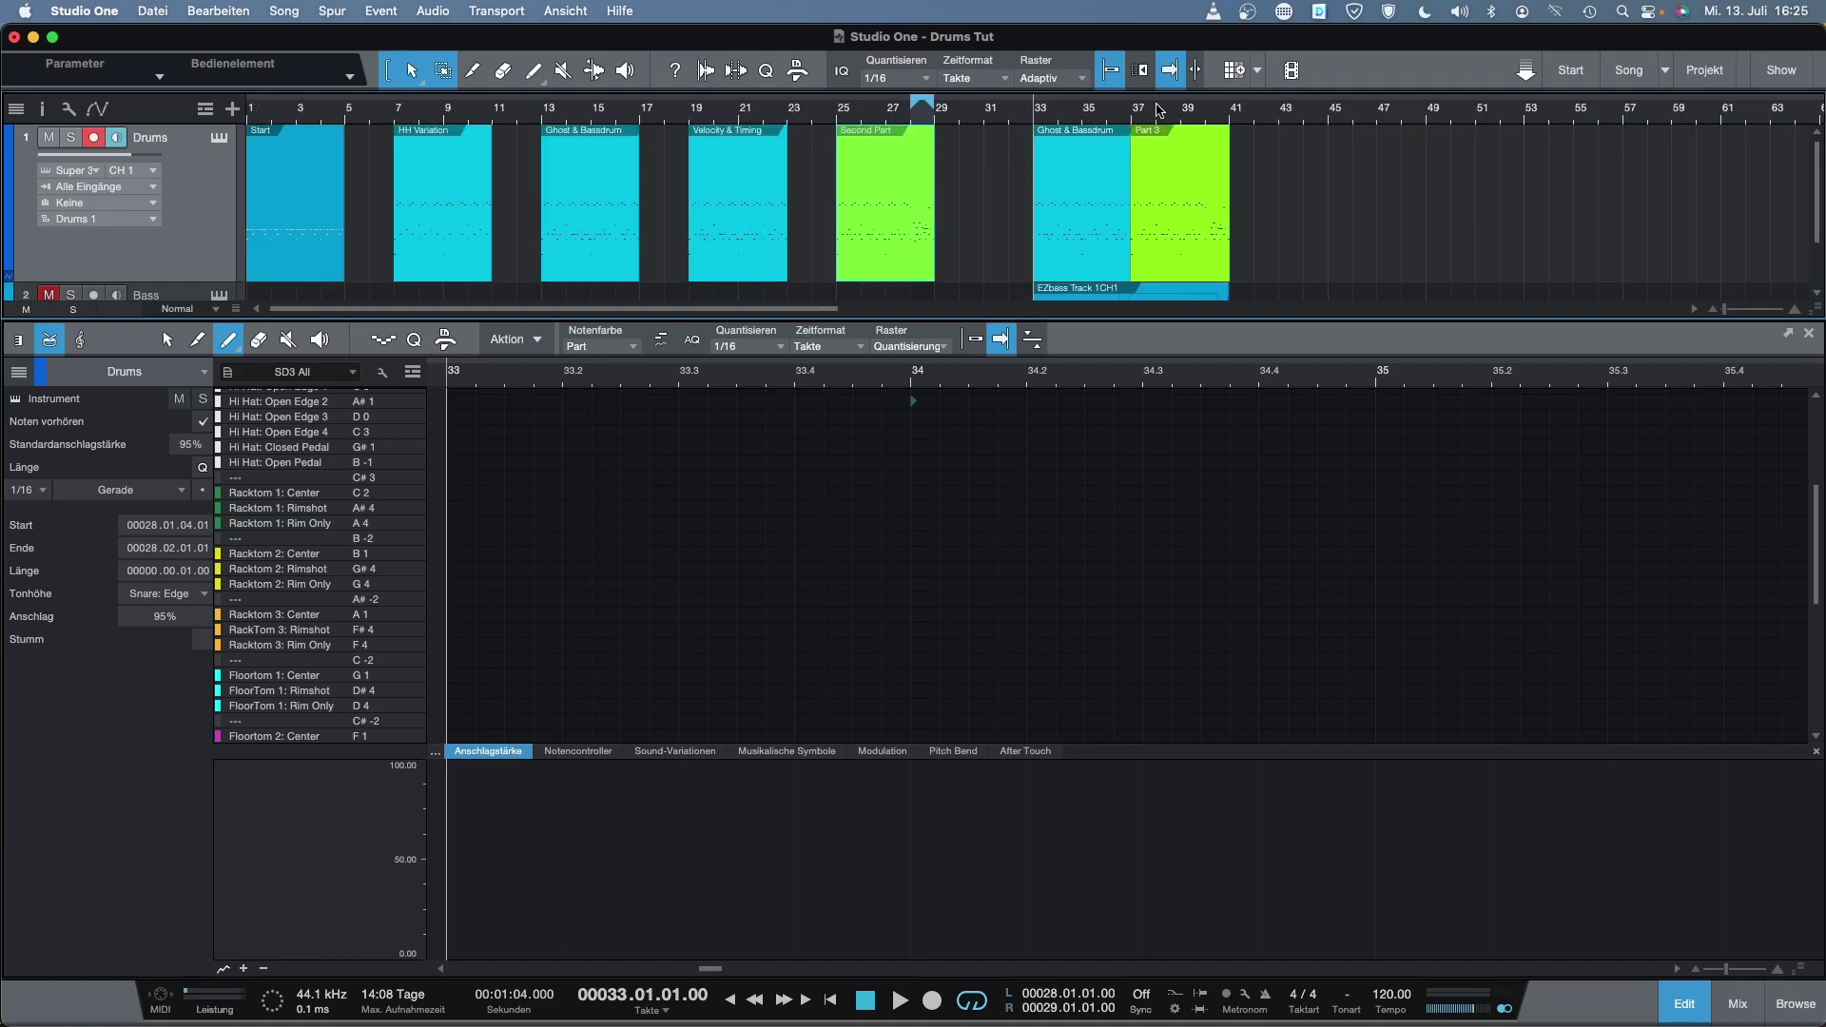
{"action": "left_click_drag", "start_coordinate": [1169, 316], "coordinate": [1055, 468]}
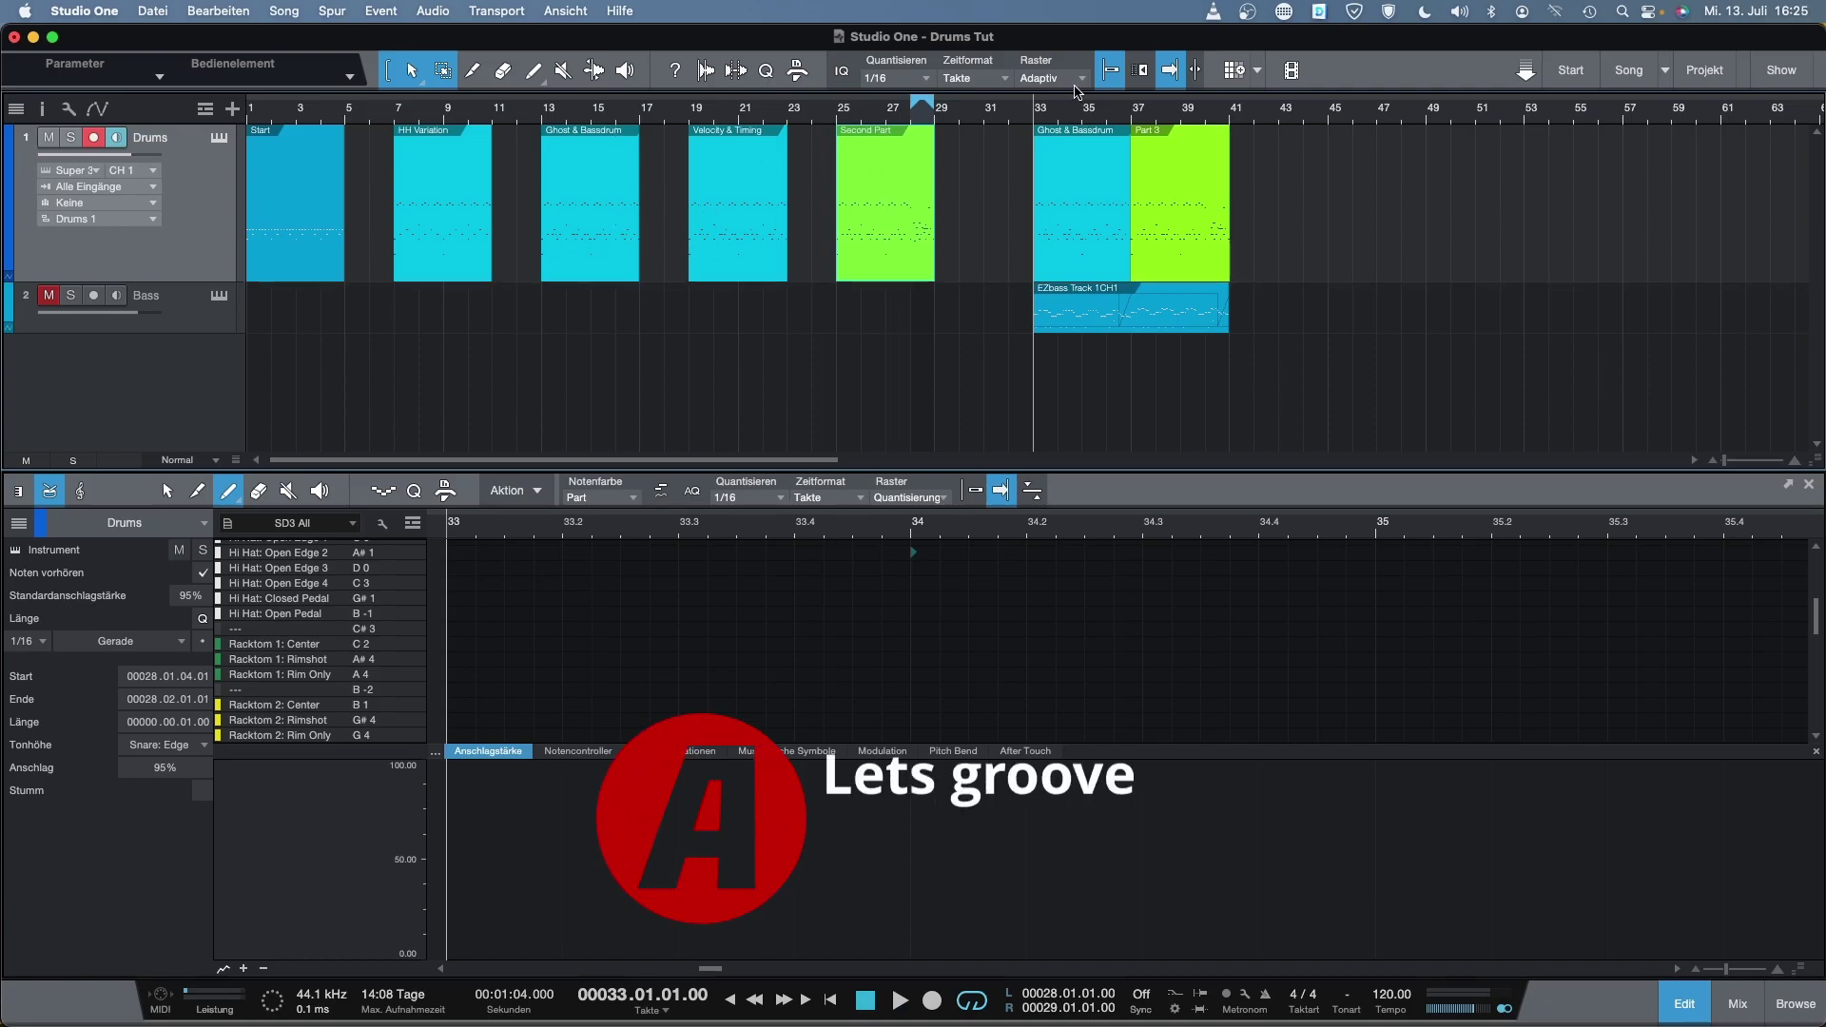
Set the loop range from bar 33 to 41 over Ghost & Bassdrum and Part 3, and play it with the Bass track unmuted
{"action": "left_click", "coordinate": [1037, 117]}
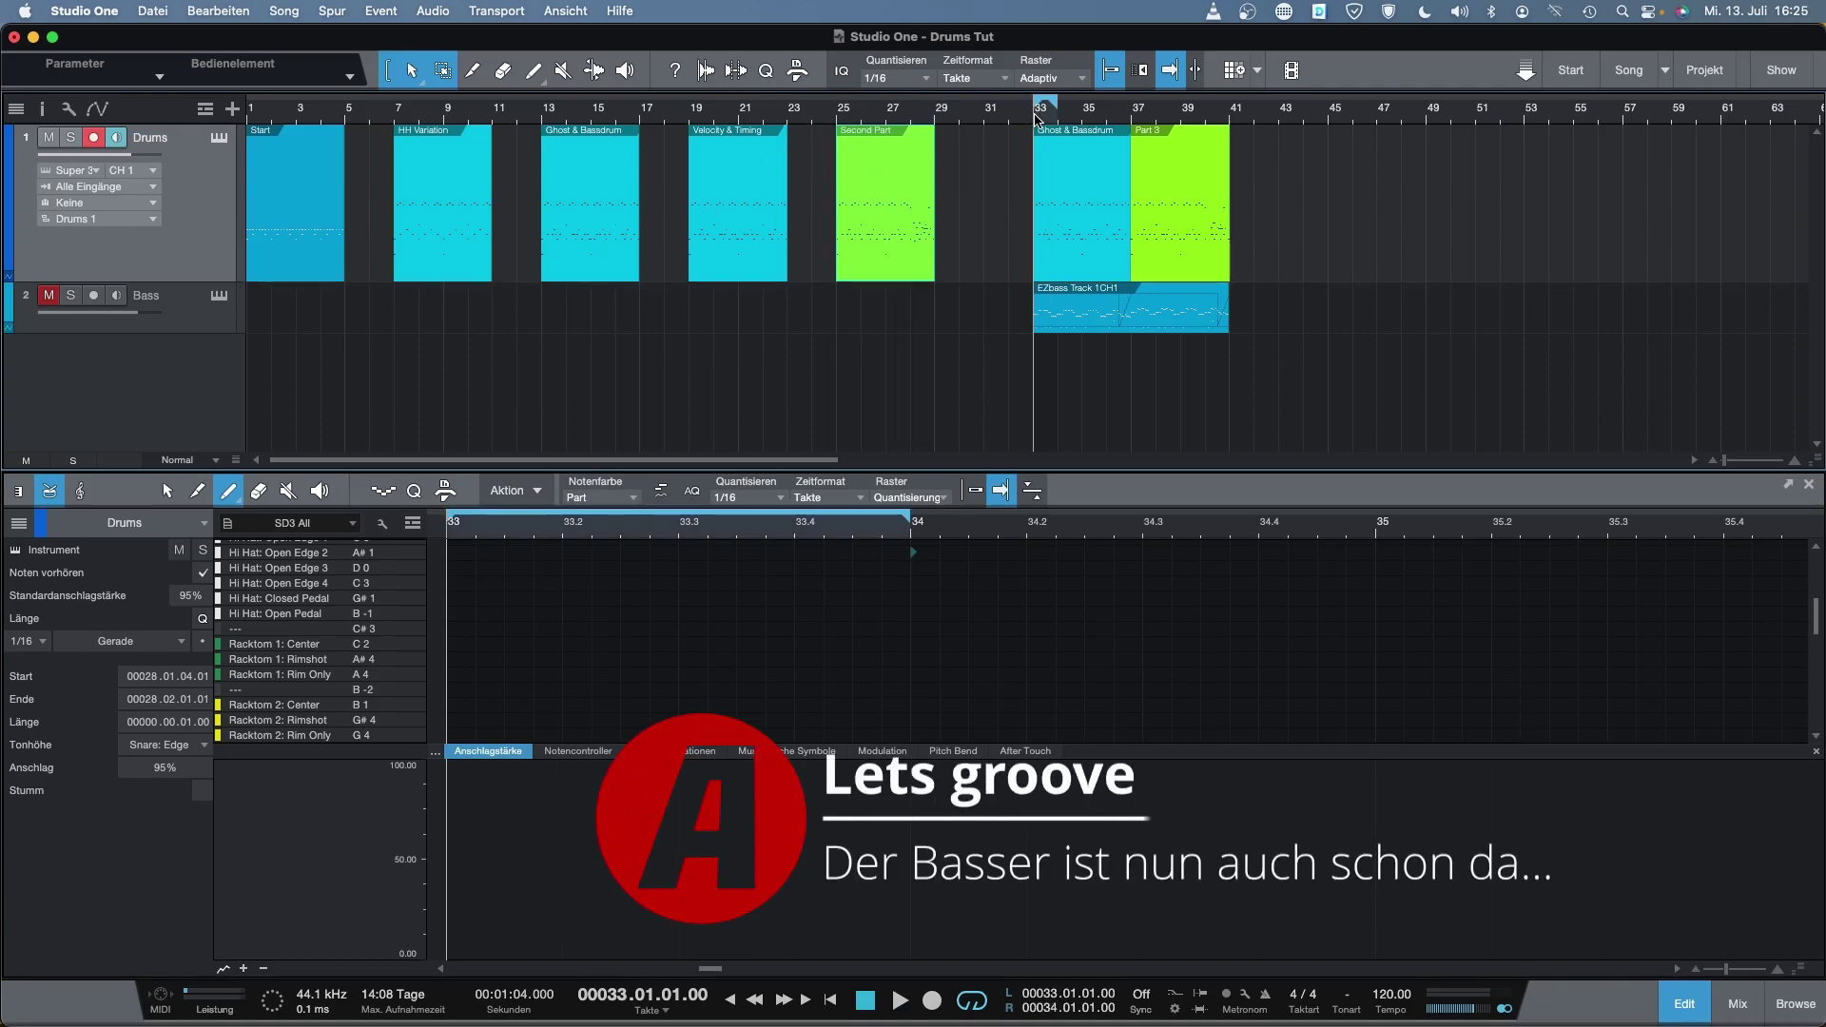
{"action": "right_click", "coordinate": [1233, 121]}
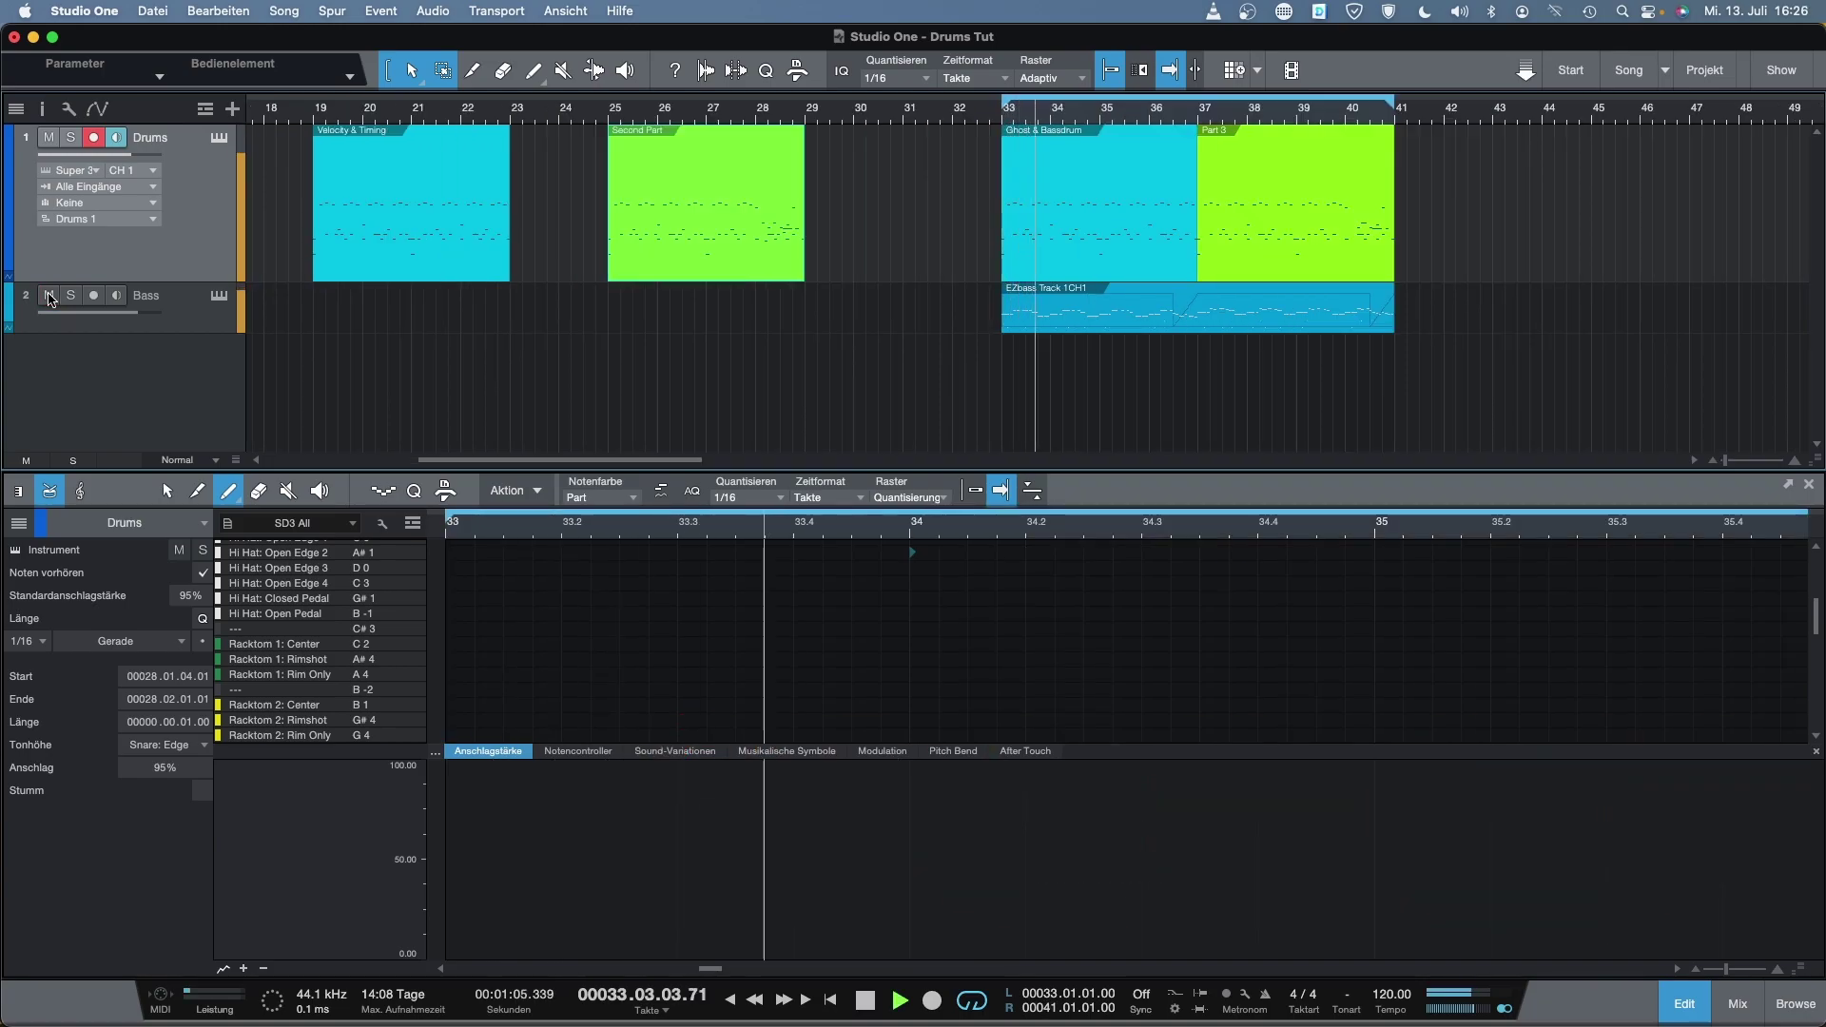